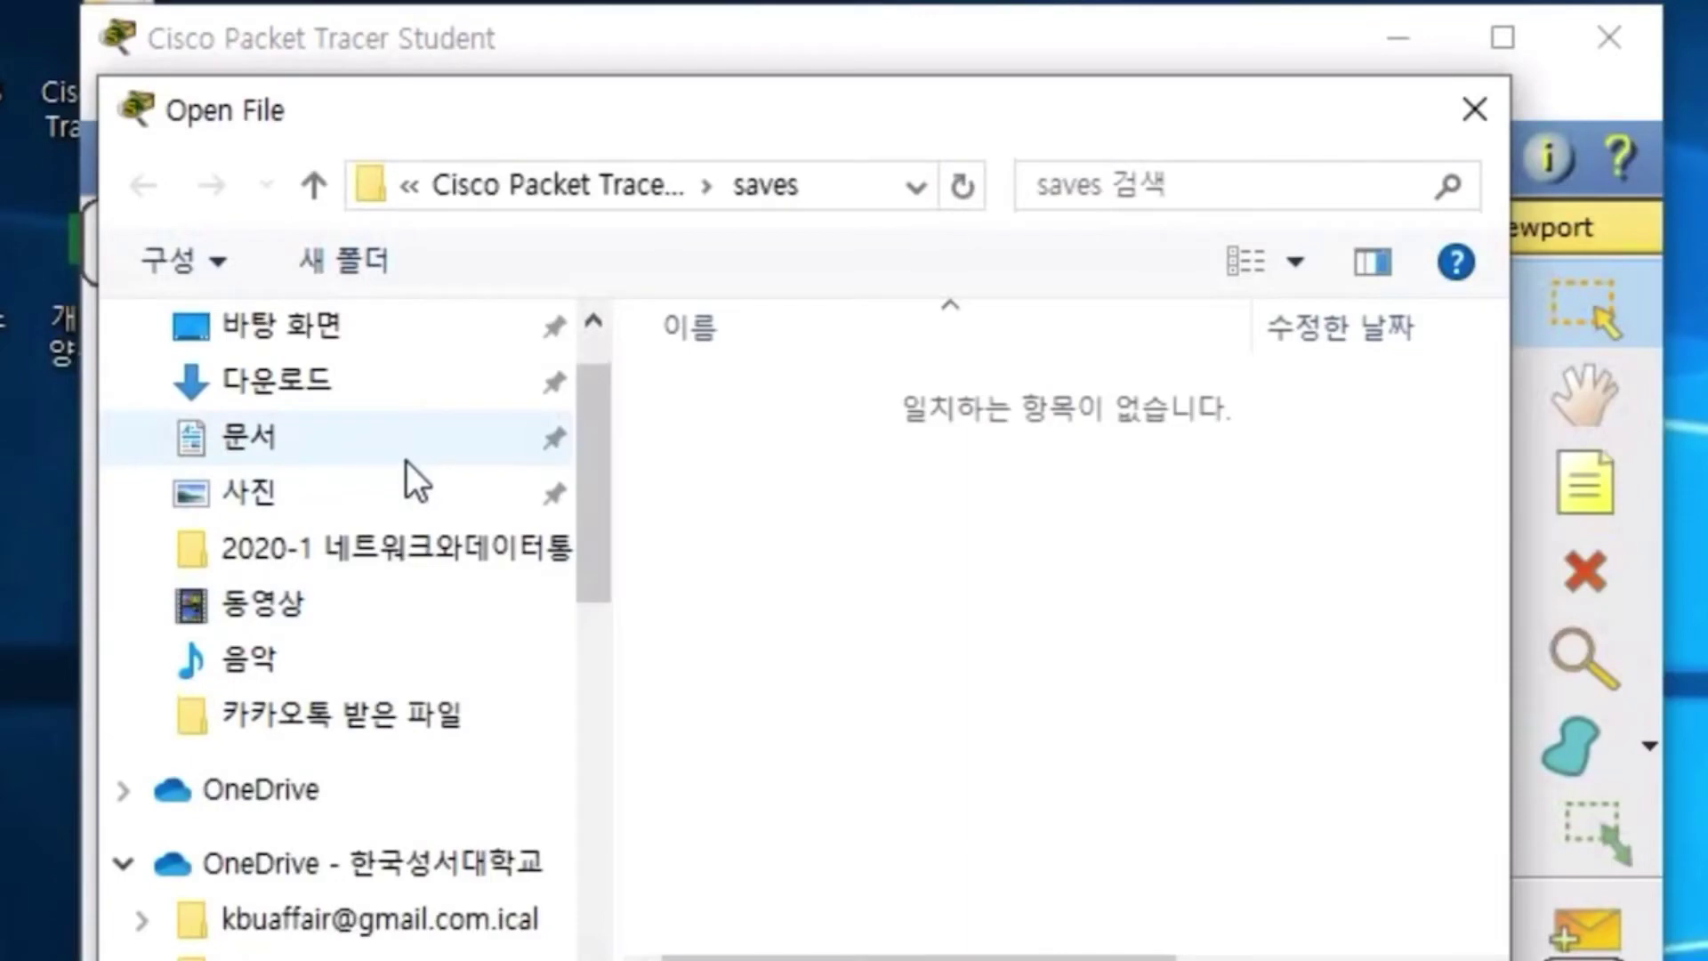
- Open the file 네트워크기본 5월13일_static from the PacketTracerLab folder on the C: drive
scroll(406, 460, "down", 4)
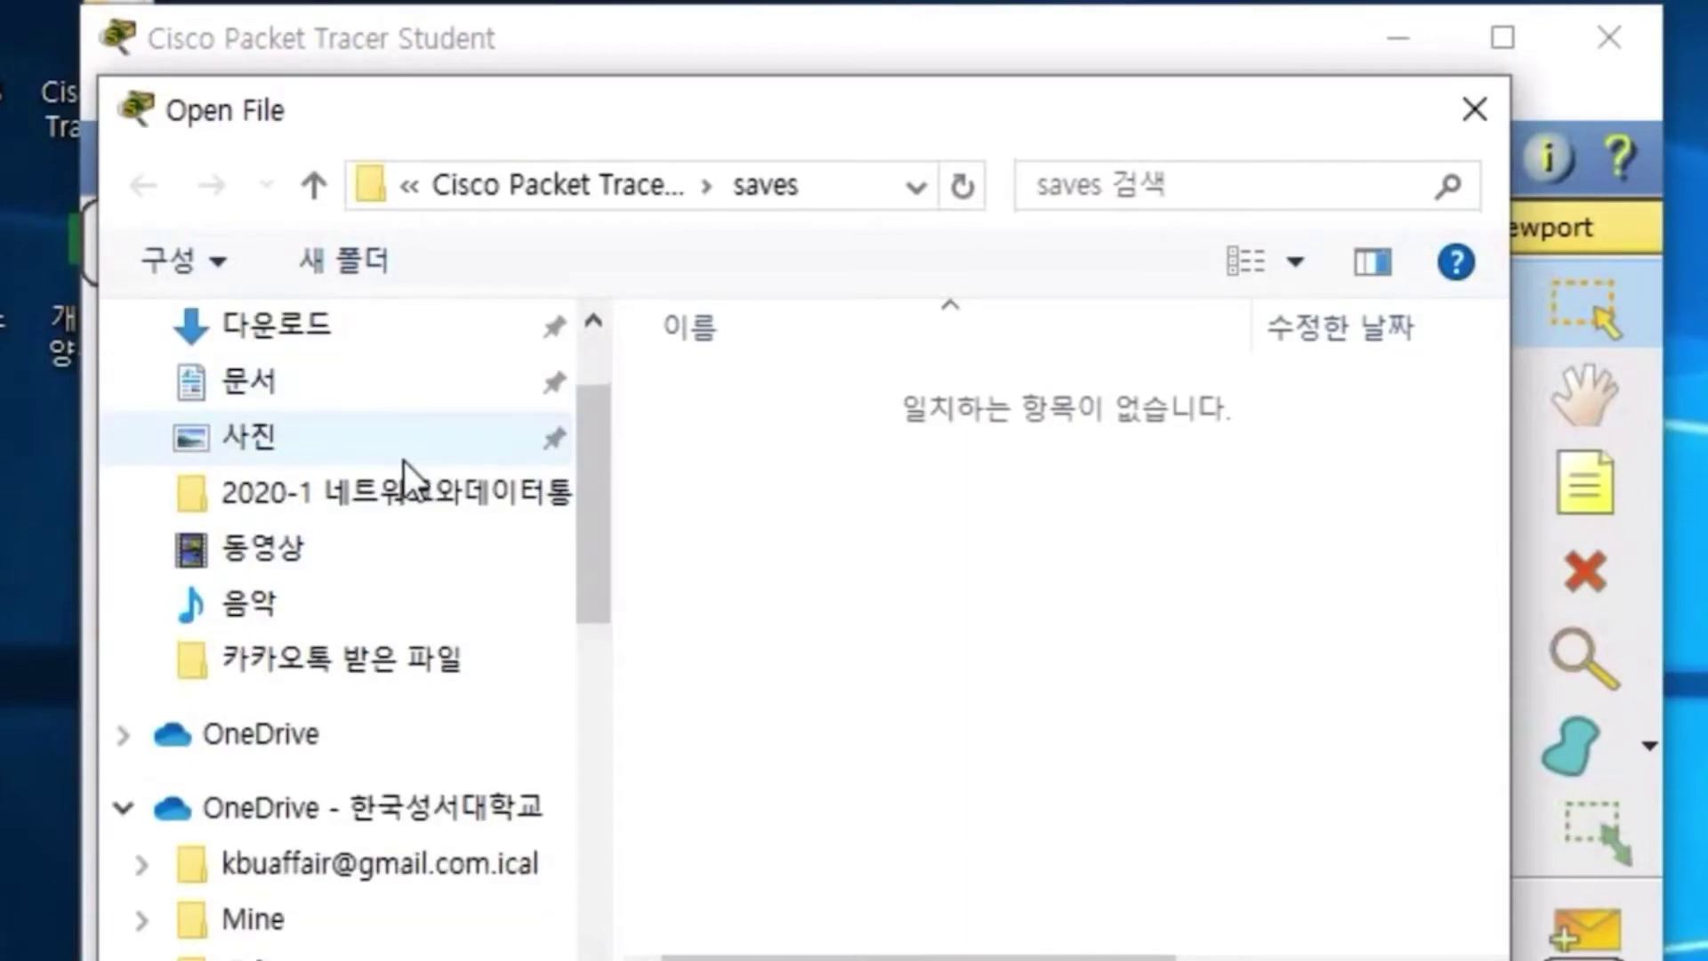
scroll(267, 632, "down", 3)
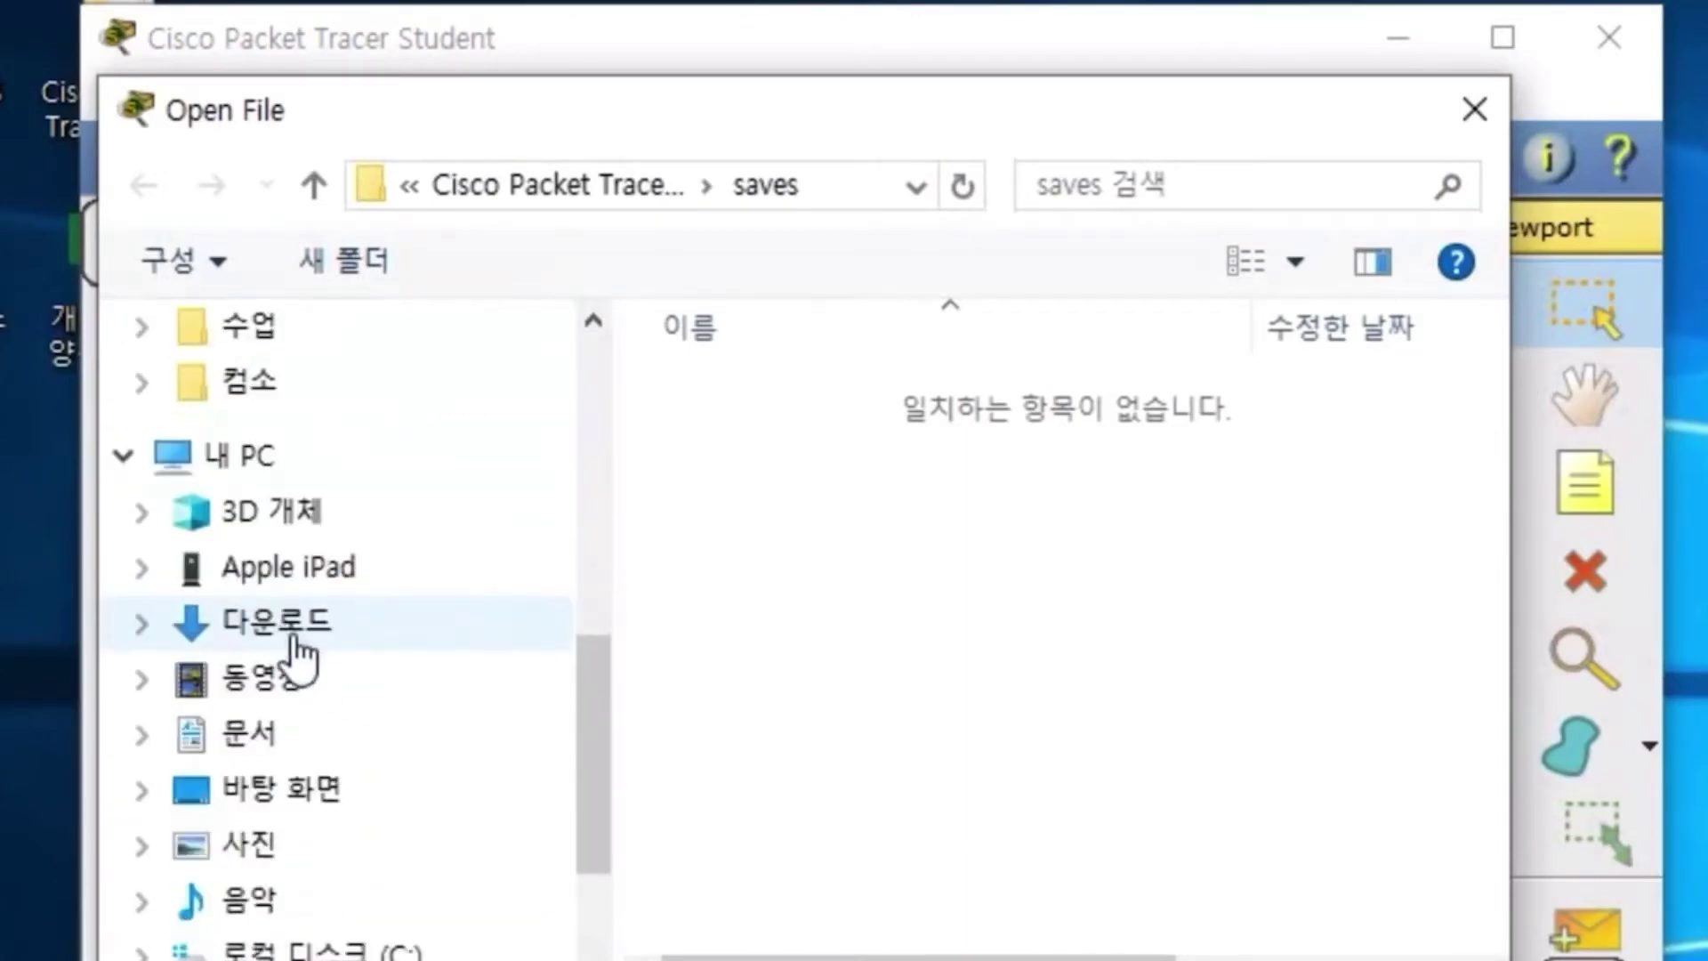
left_click(391, 719)
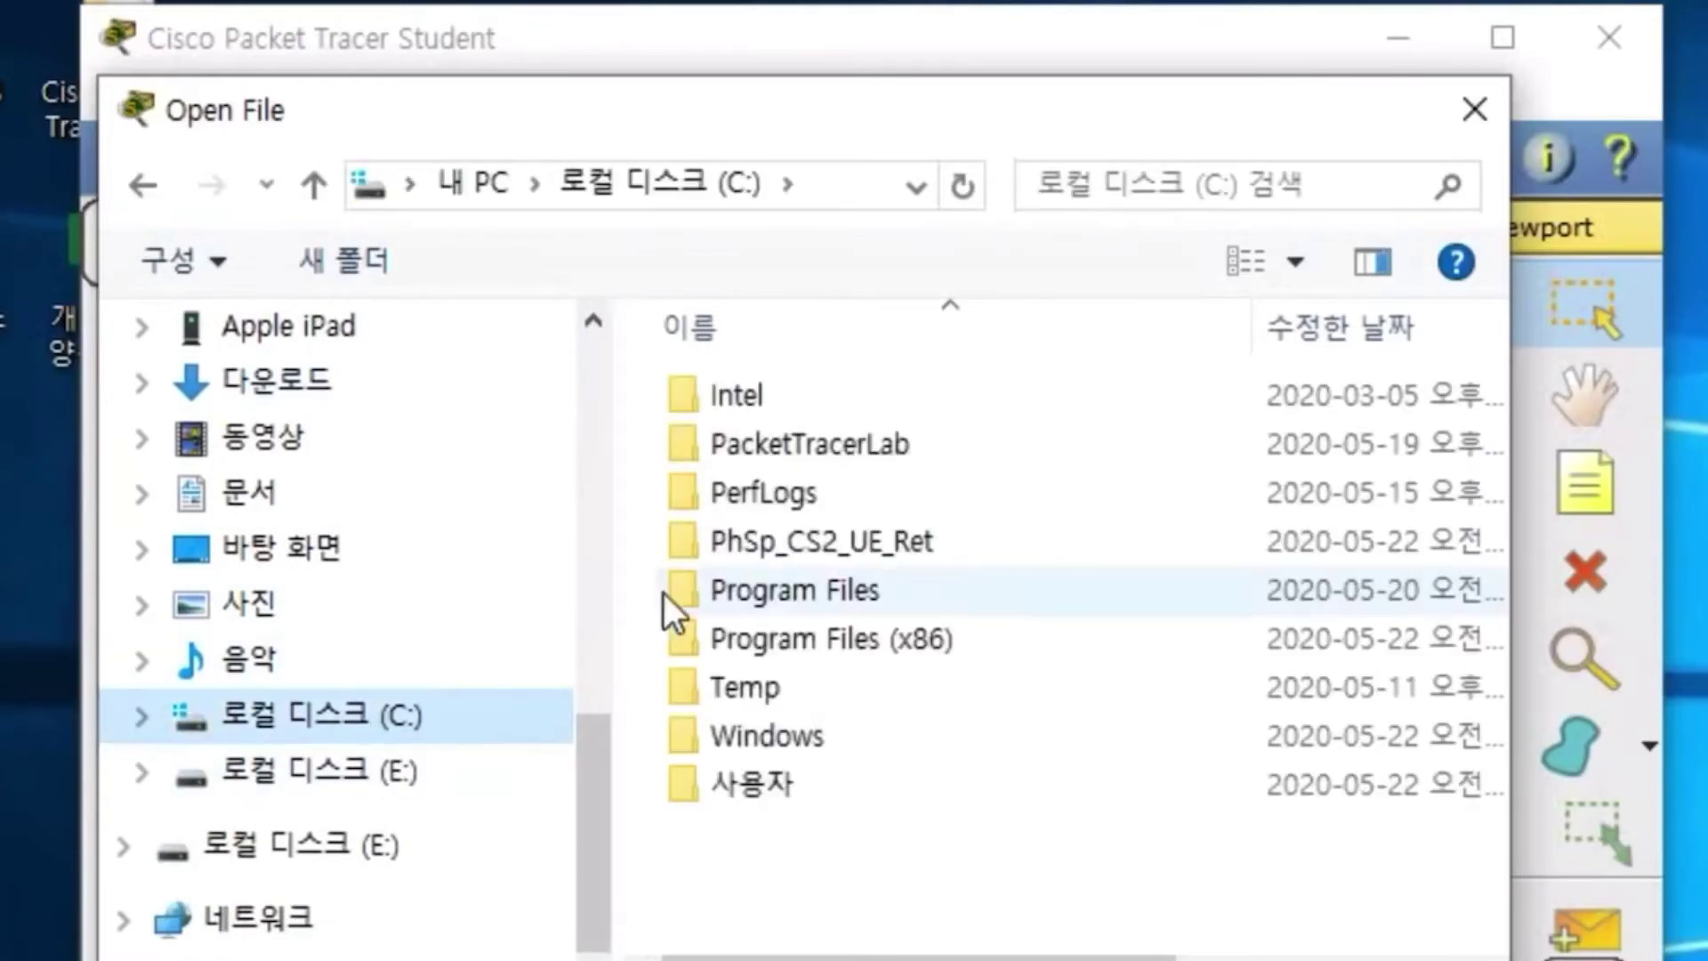
left_click(772, 459)
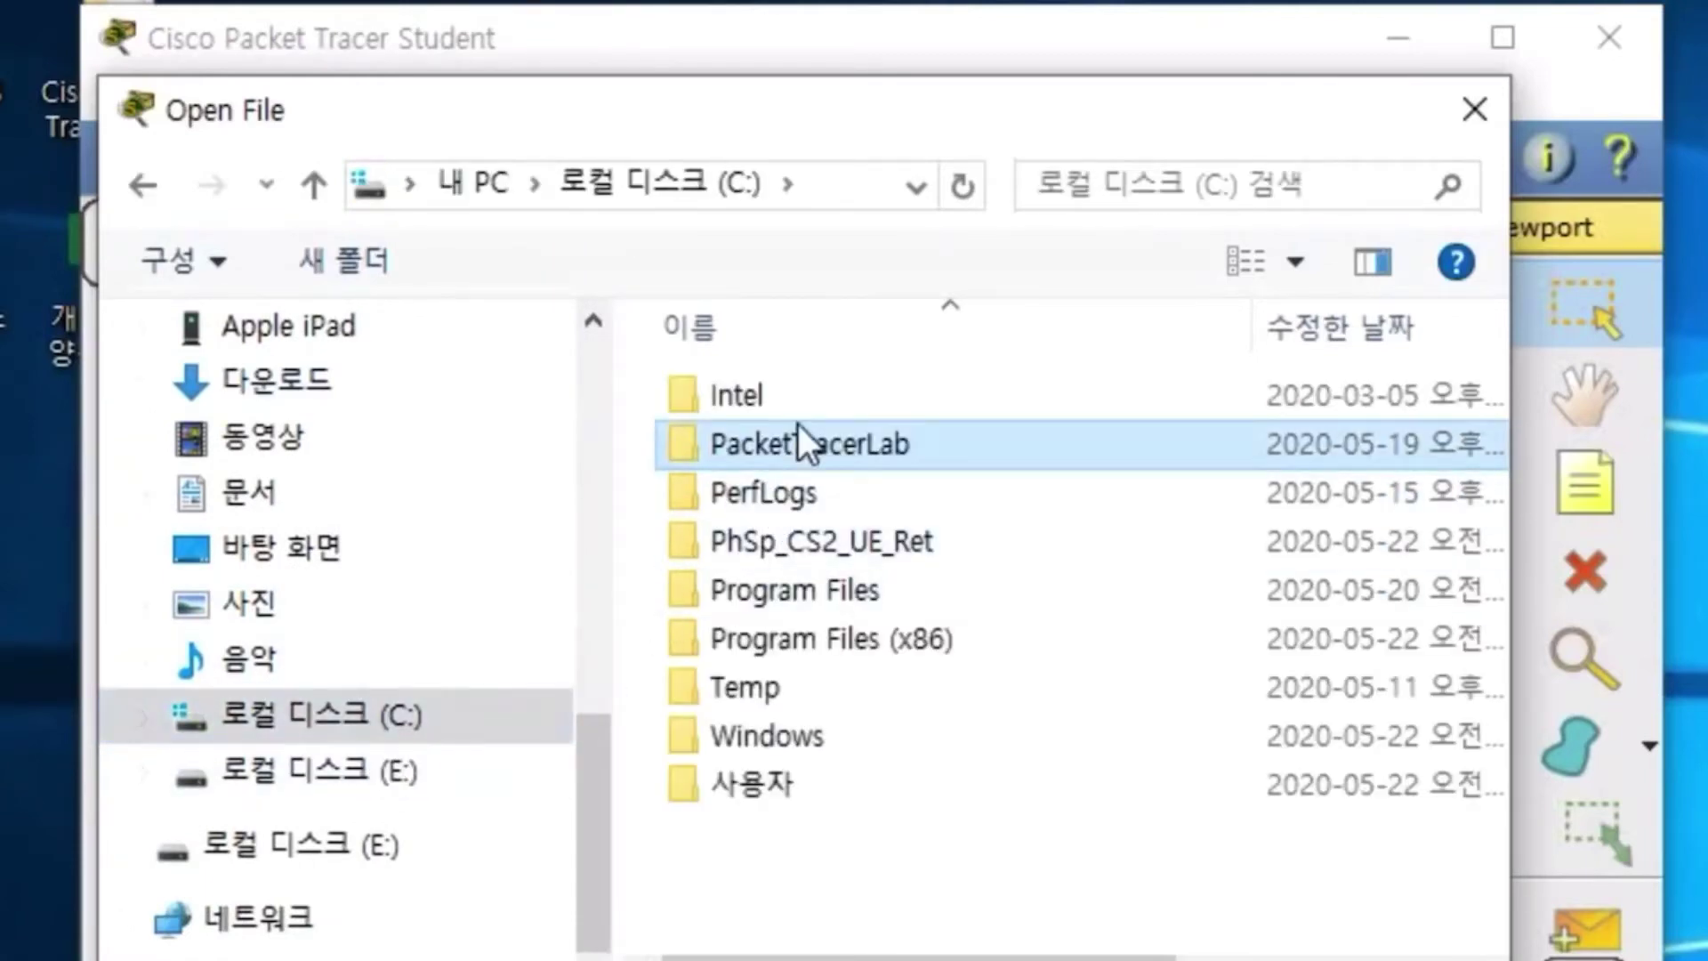
double_click(798, 436)
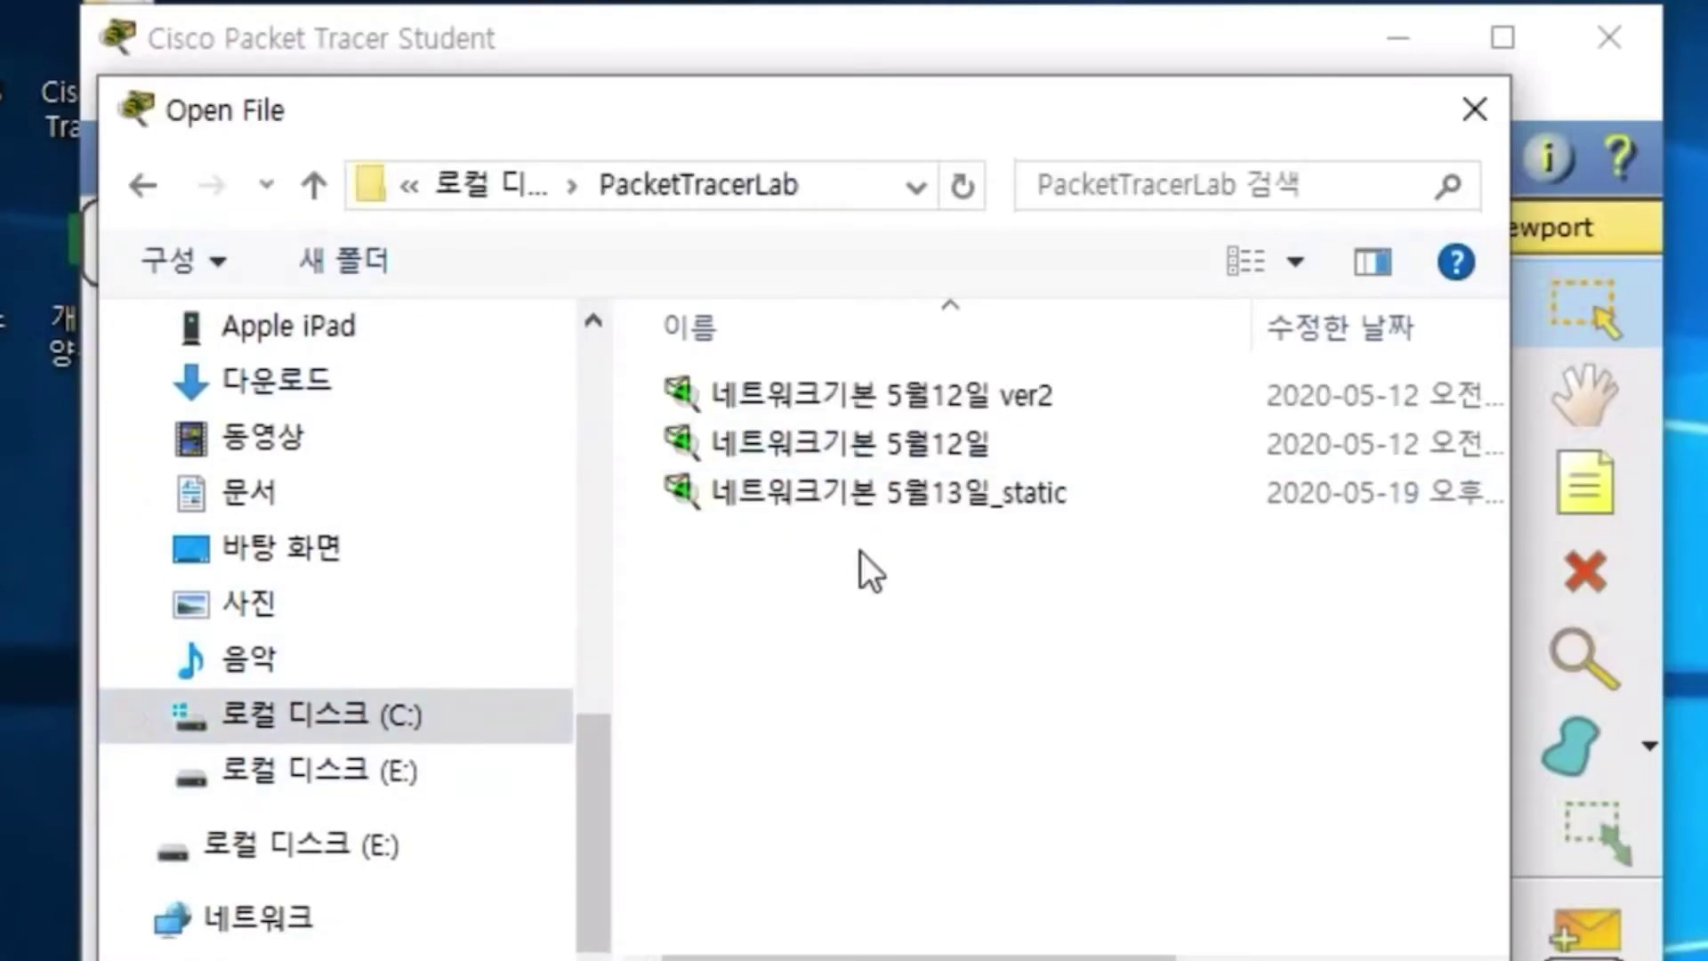
left_click(1016, 495)
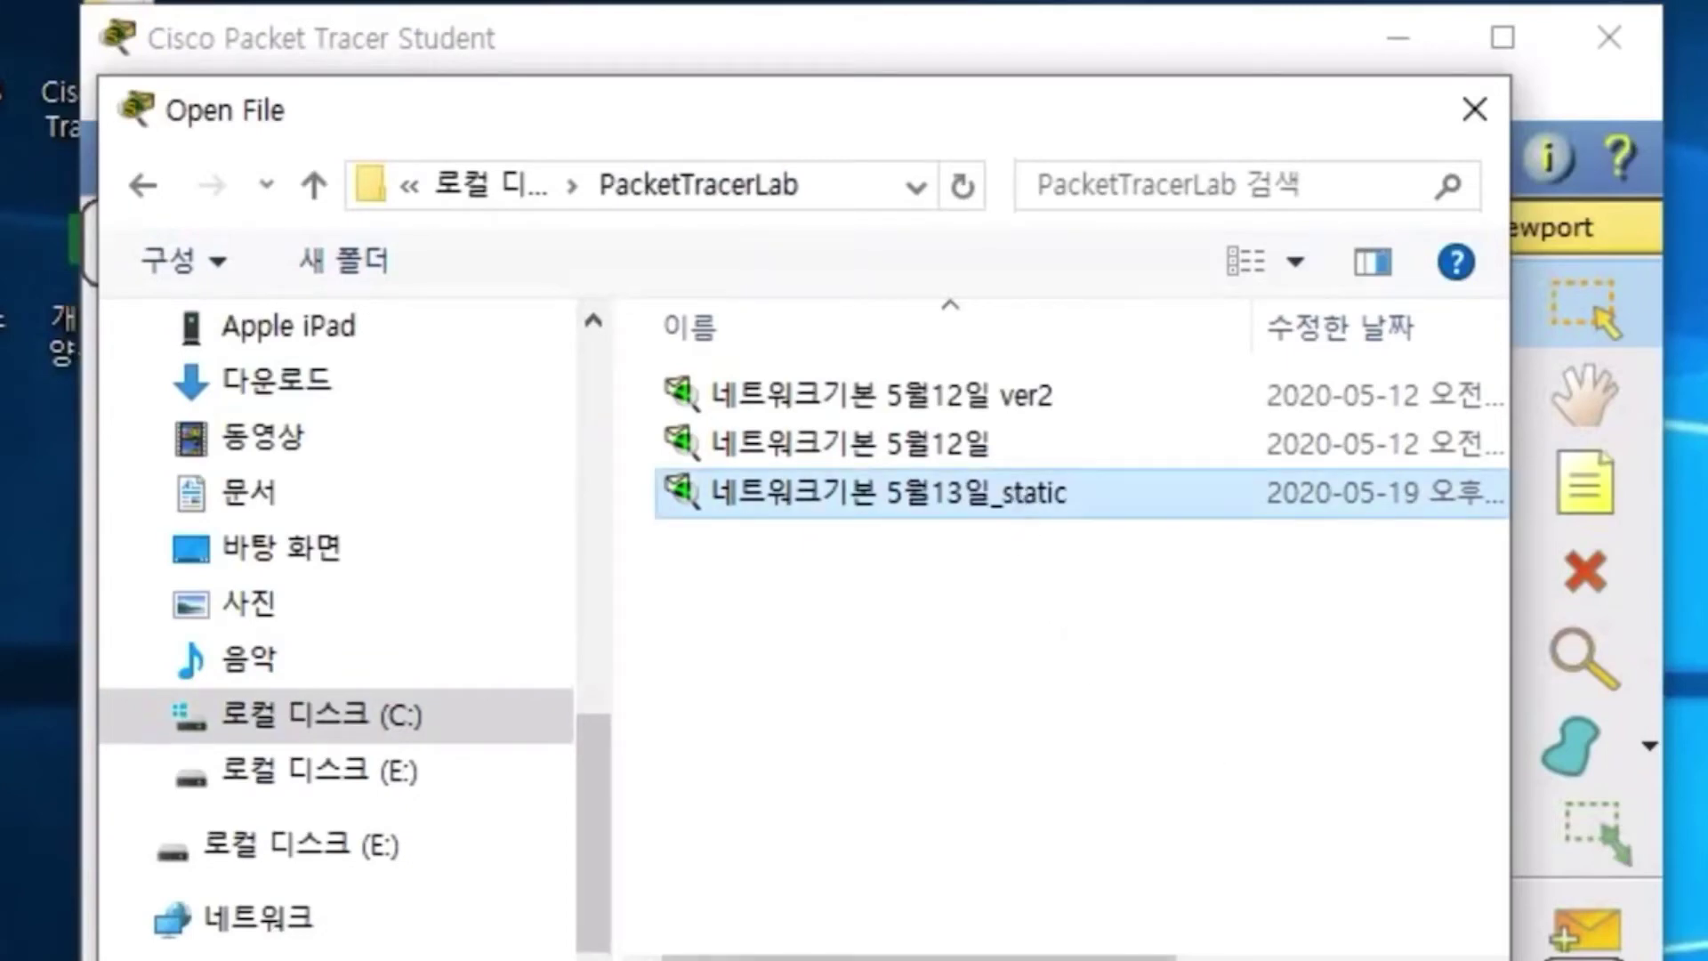
key("Return")
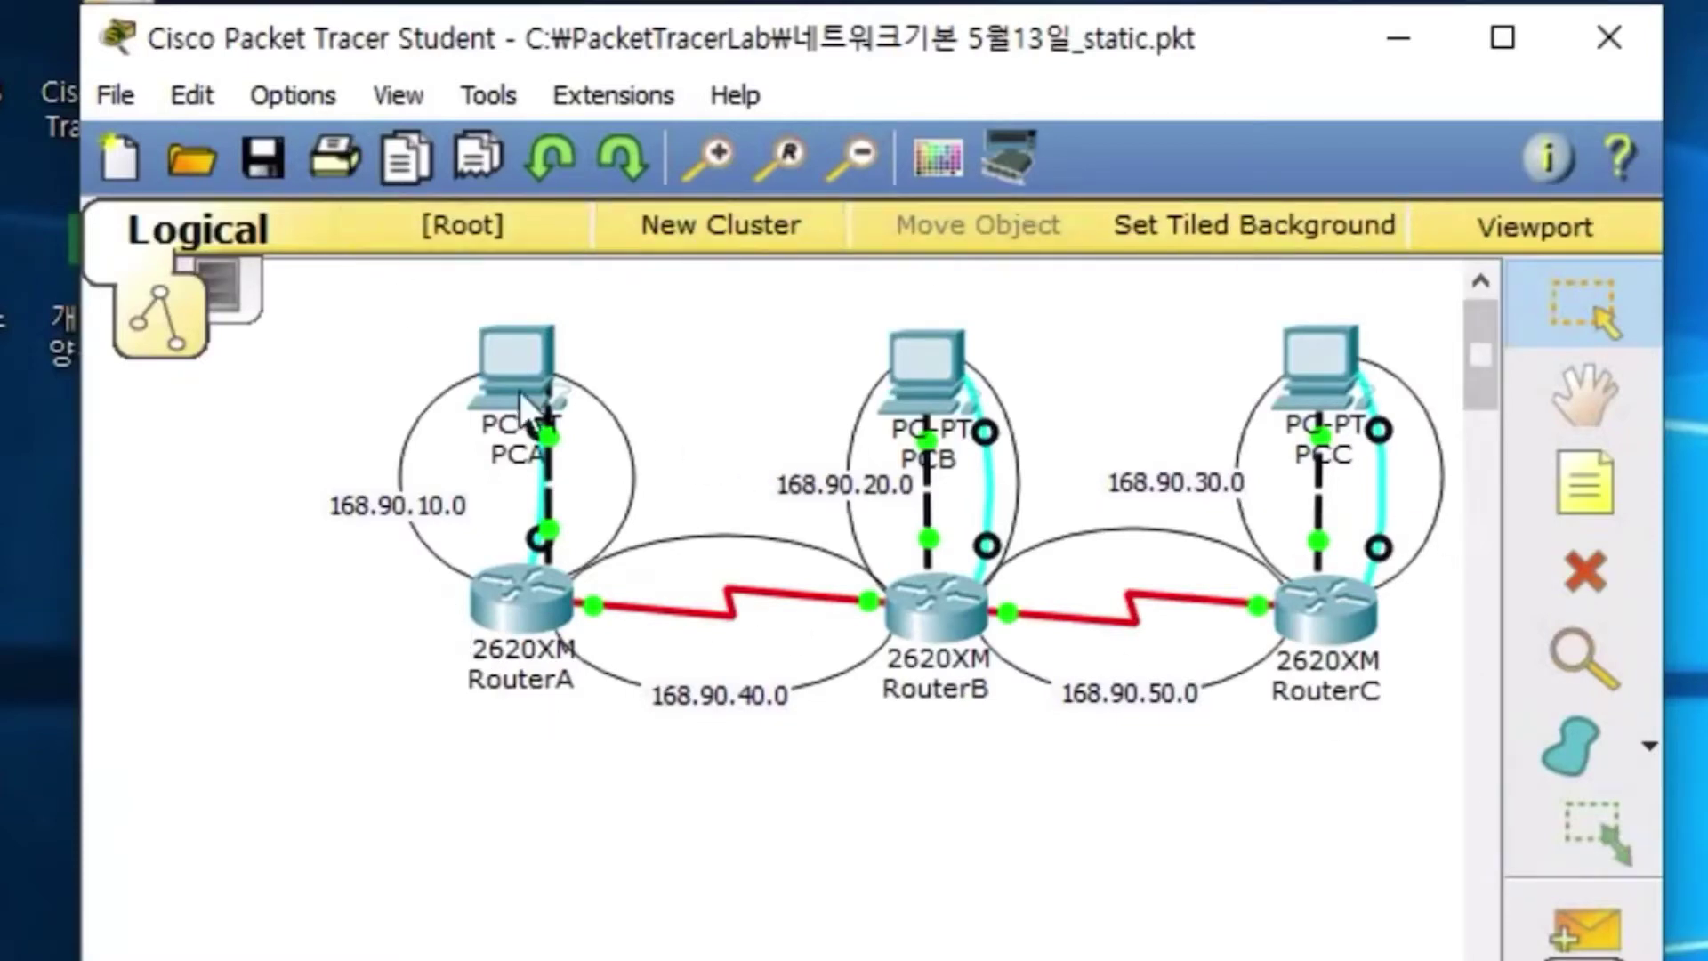
- Send simple PDUs from PCA to RouterA, from PCA to RouterB, and from PCA to PCB
mouse_move(514, 388)
left_click(1586, 929)
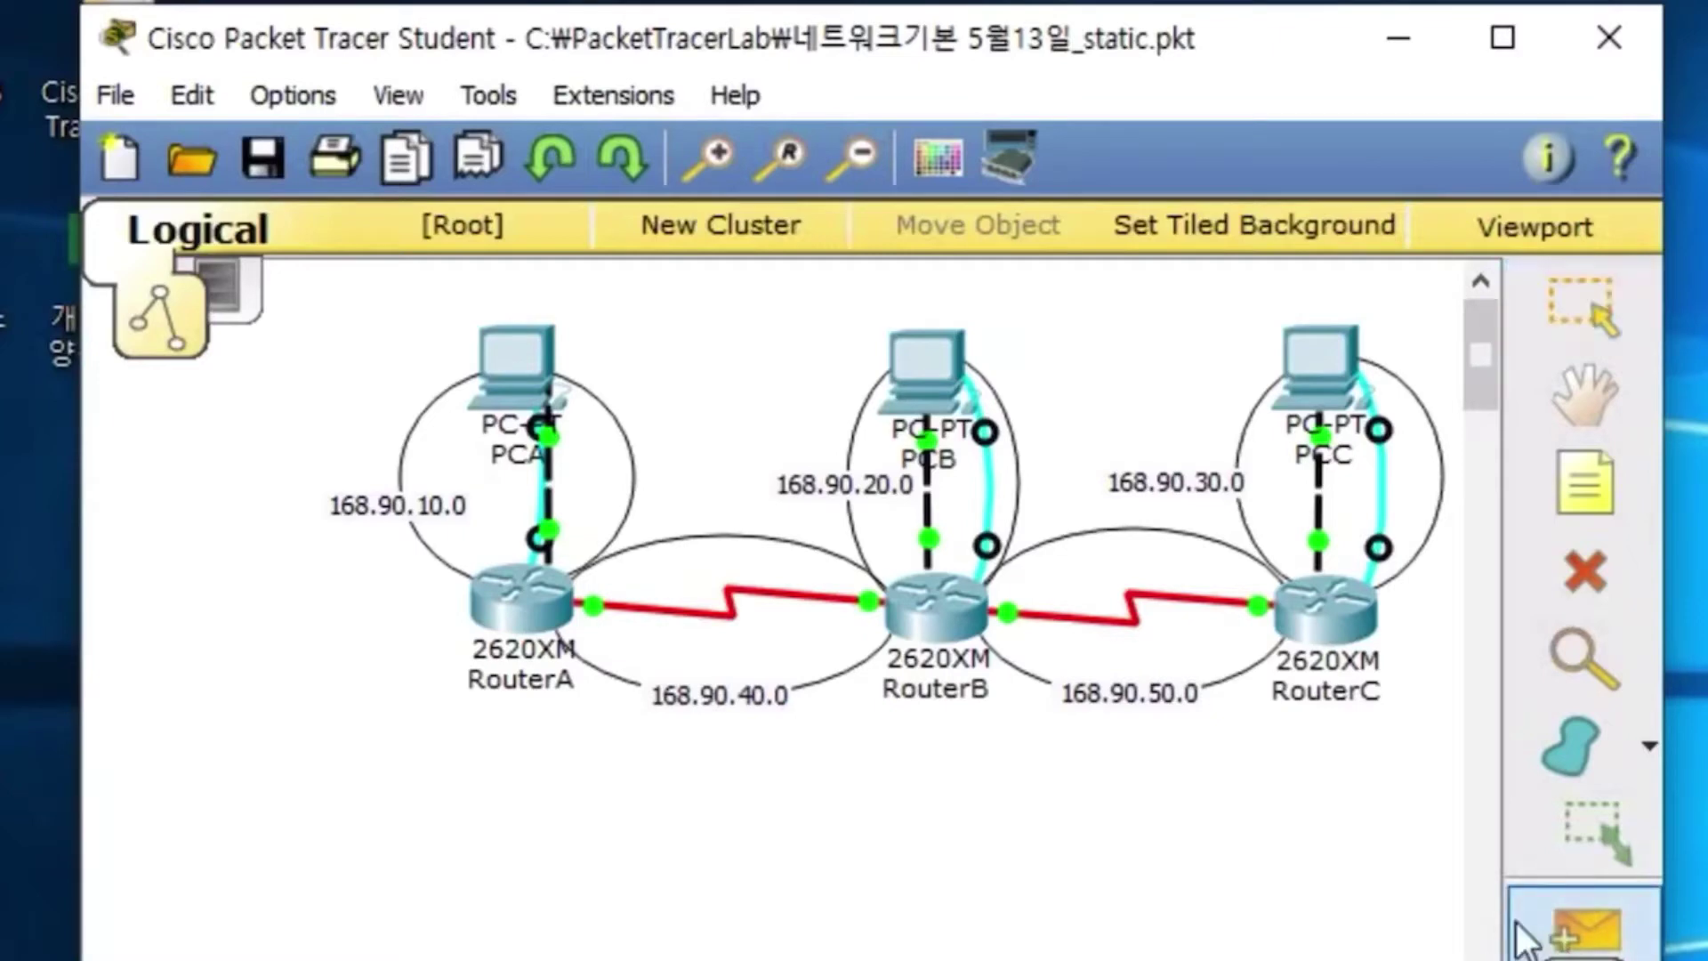
left_click(509, 394)
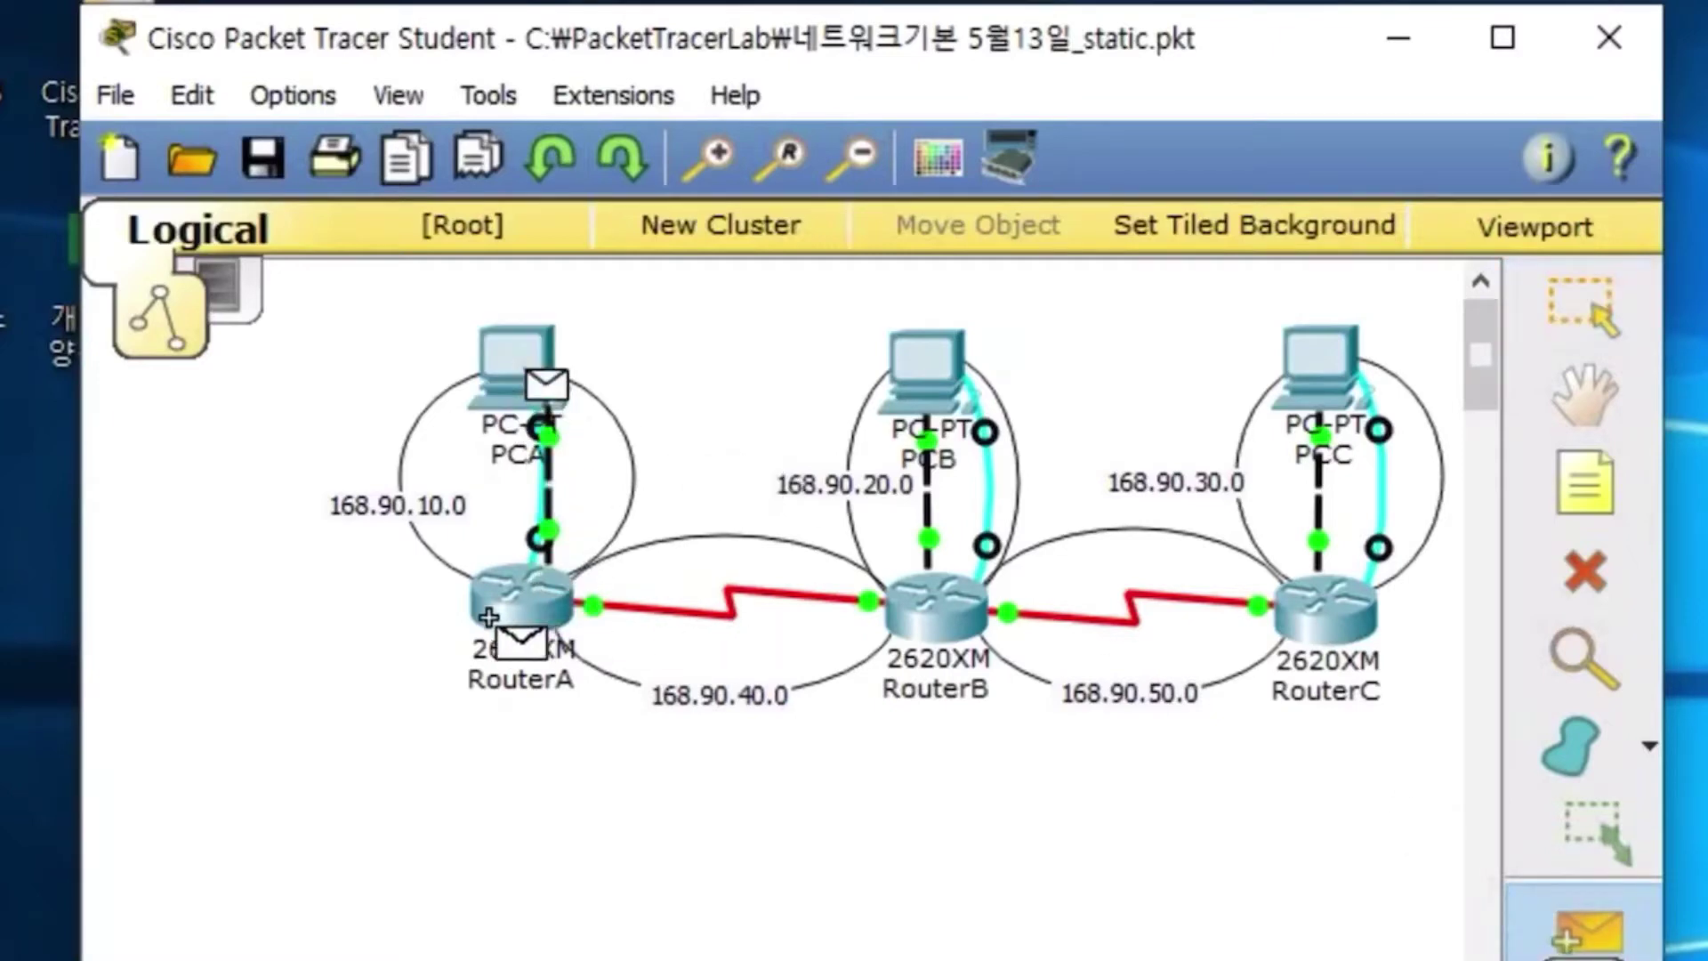
left_click(521, 605)
left_click(1574, 927)
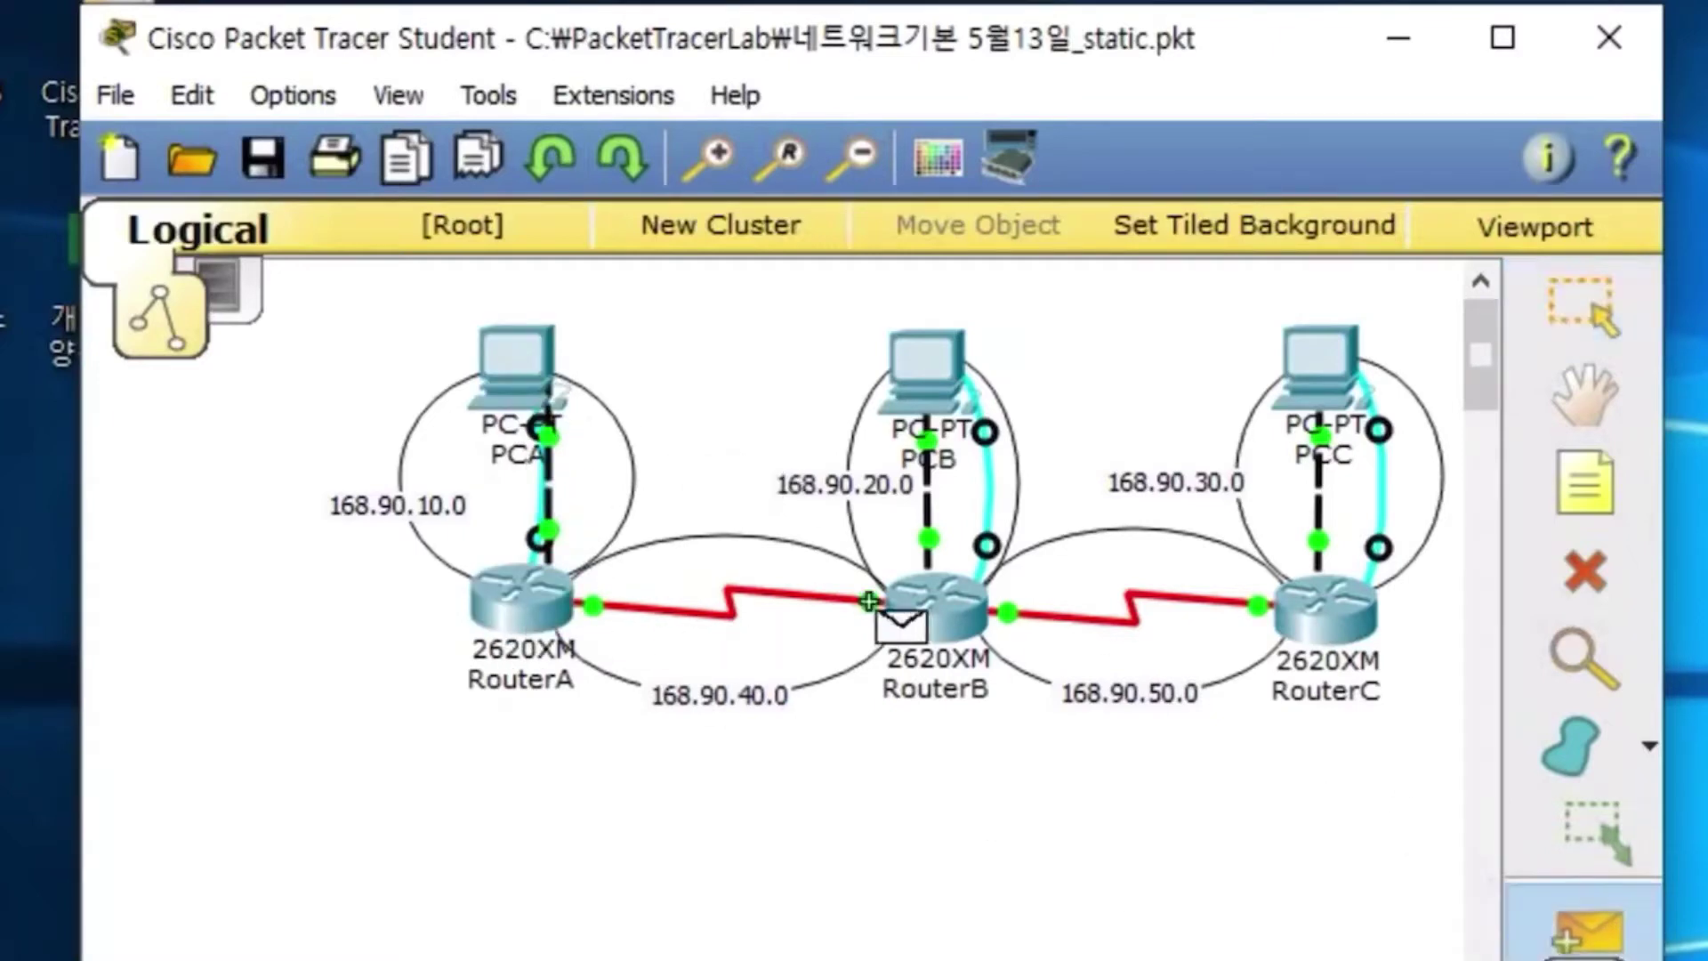
left_click(512, 358)
left_click(940, 605)
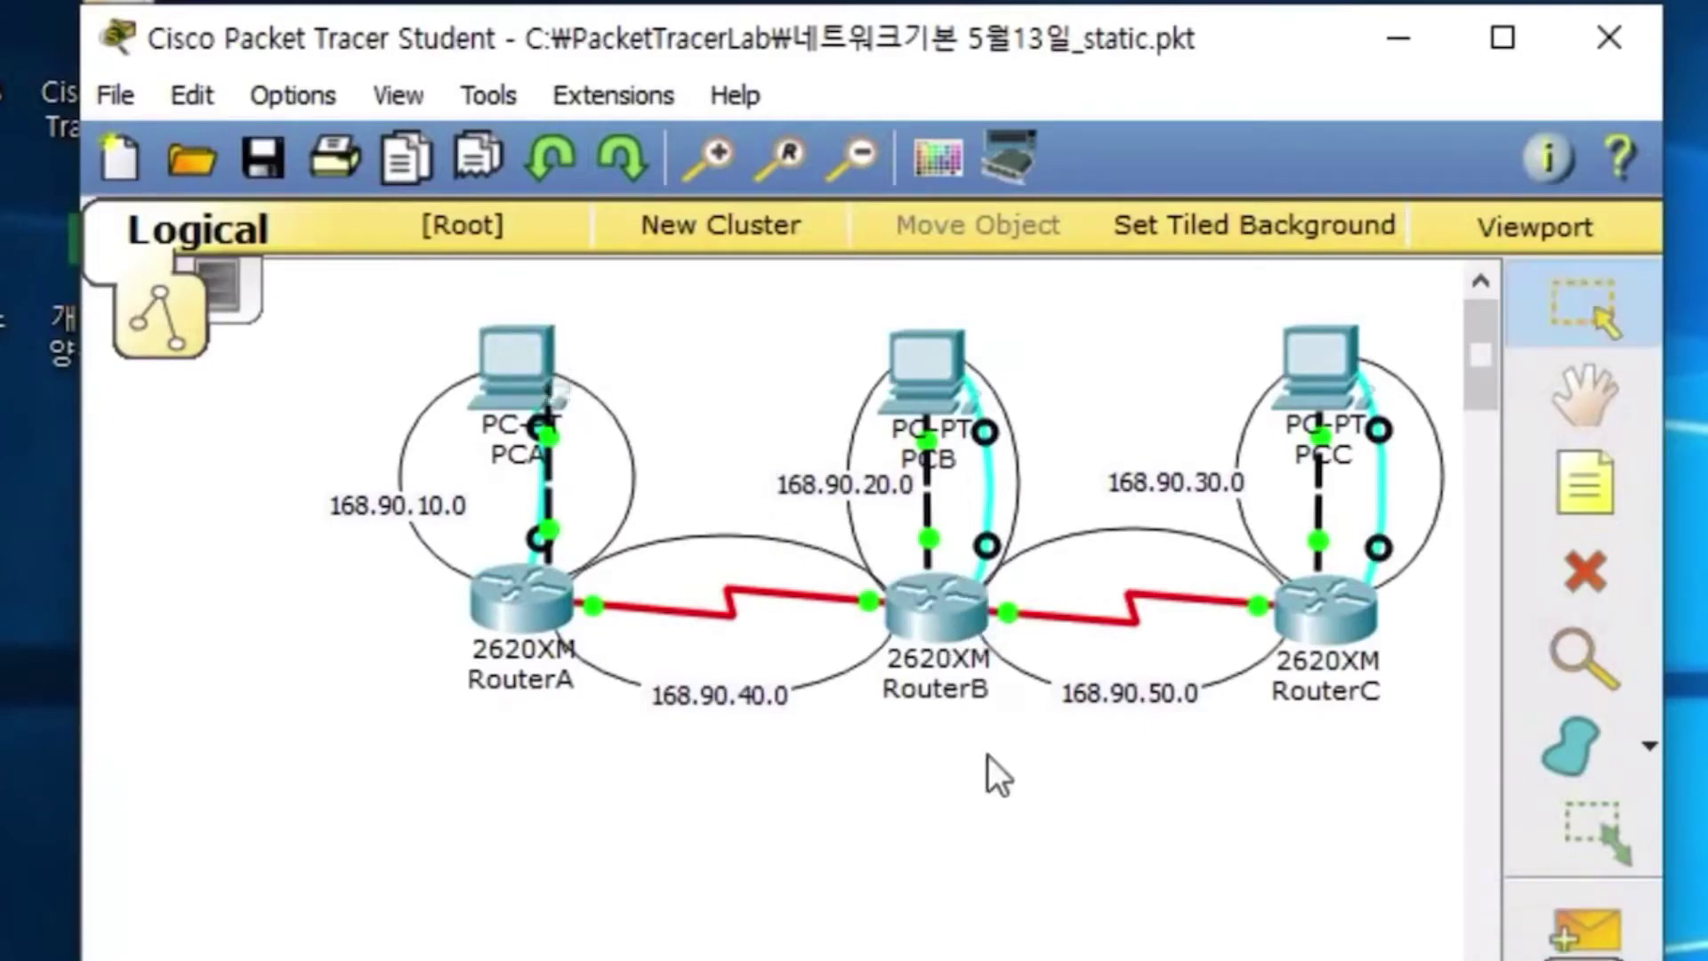
left_click(1583, 928)
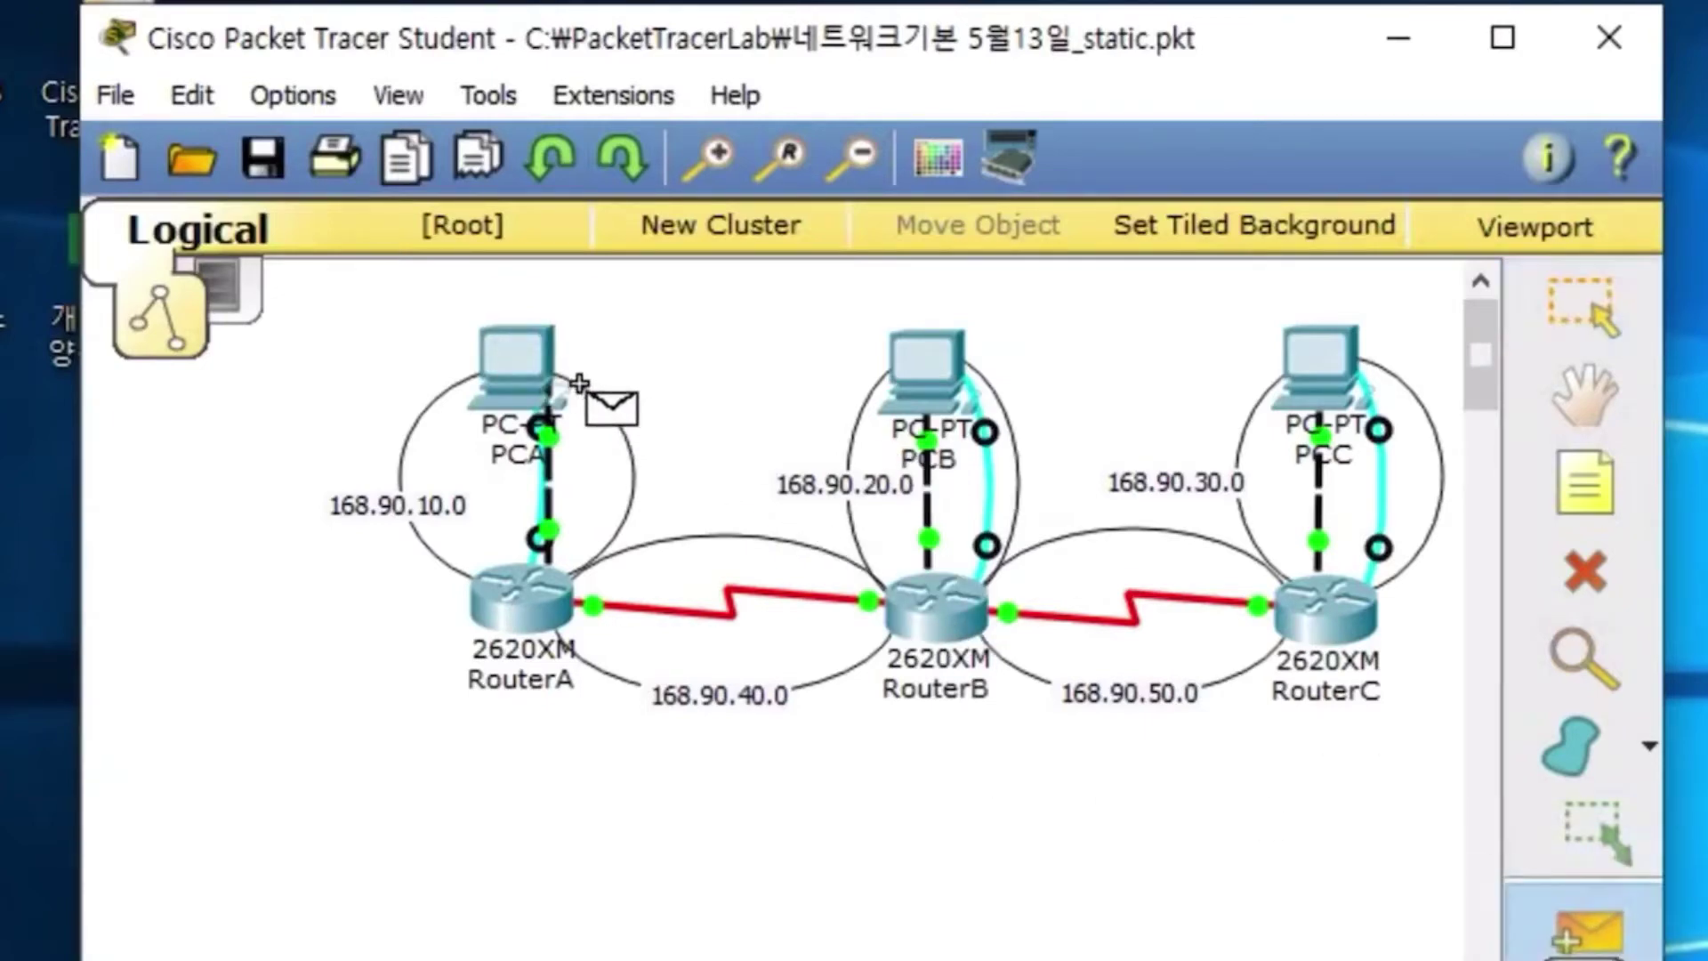
left_click(518, 372)
left_click(945, 374)
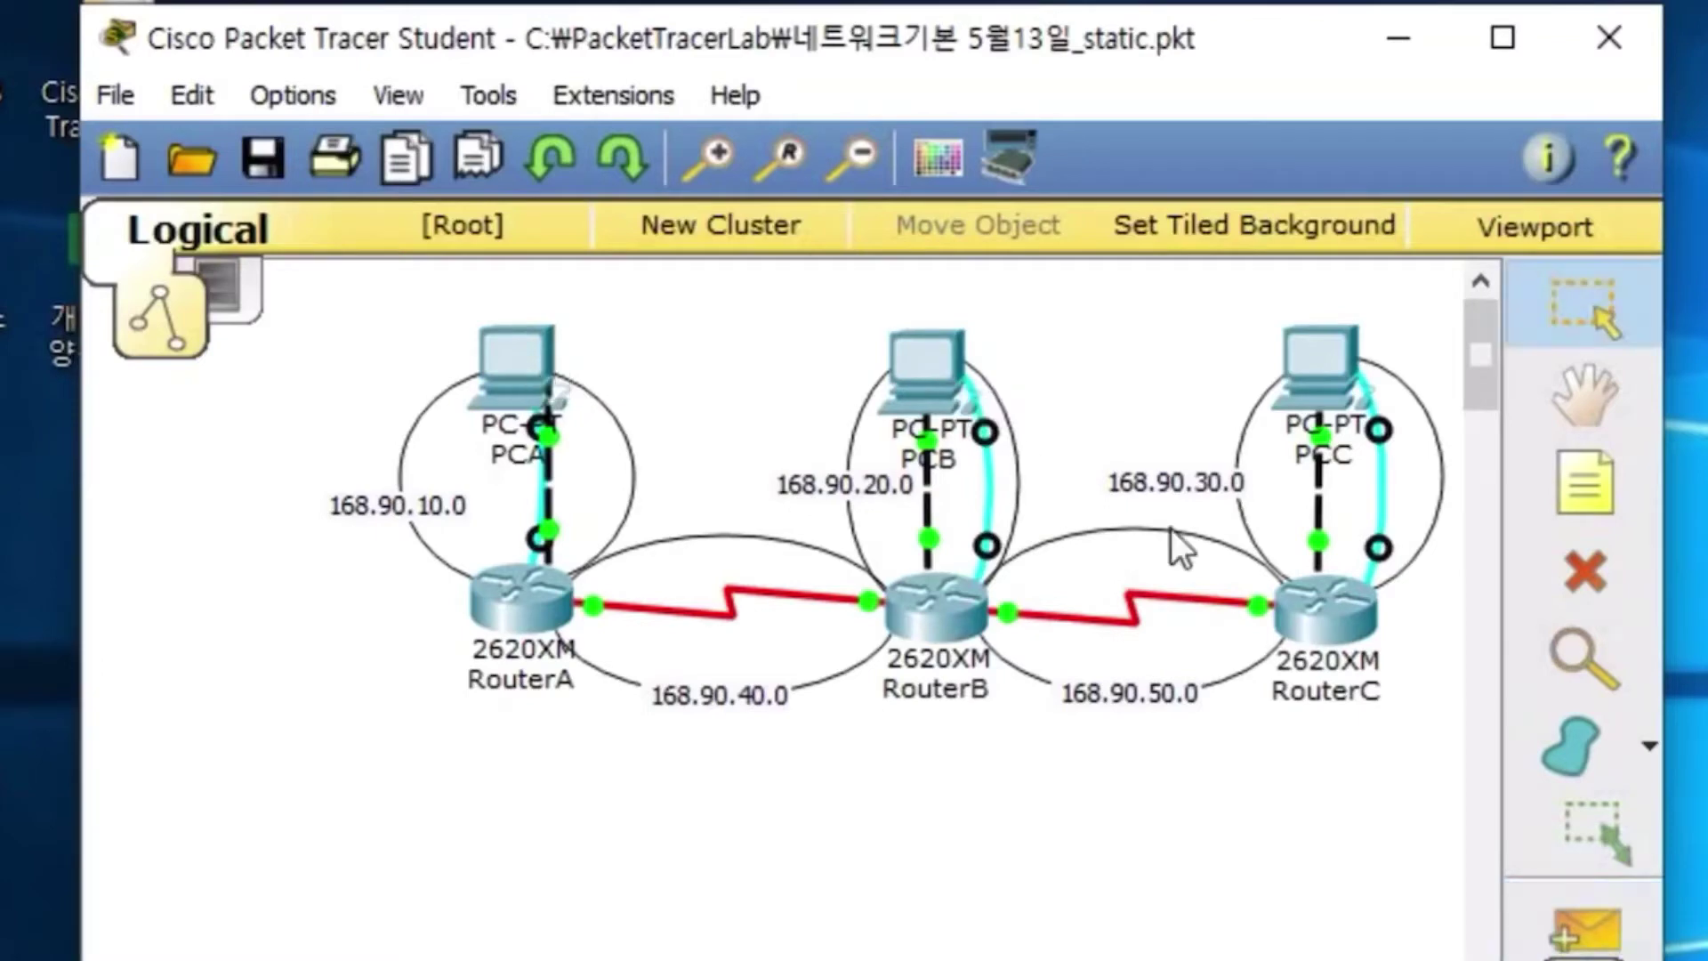
- Send simple PDUs from PCB to PCC, repeating the test between the same two PCs
left_click(1588, 916)
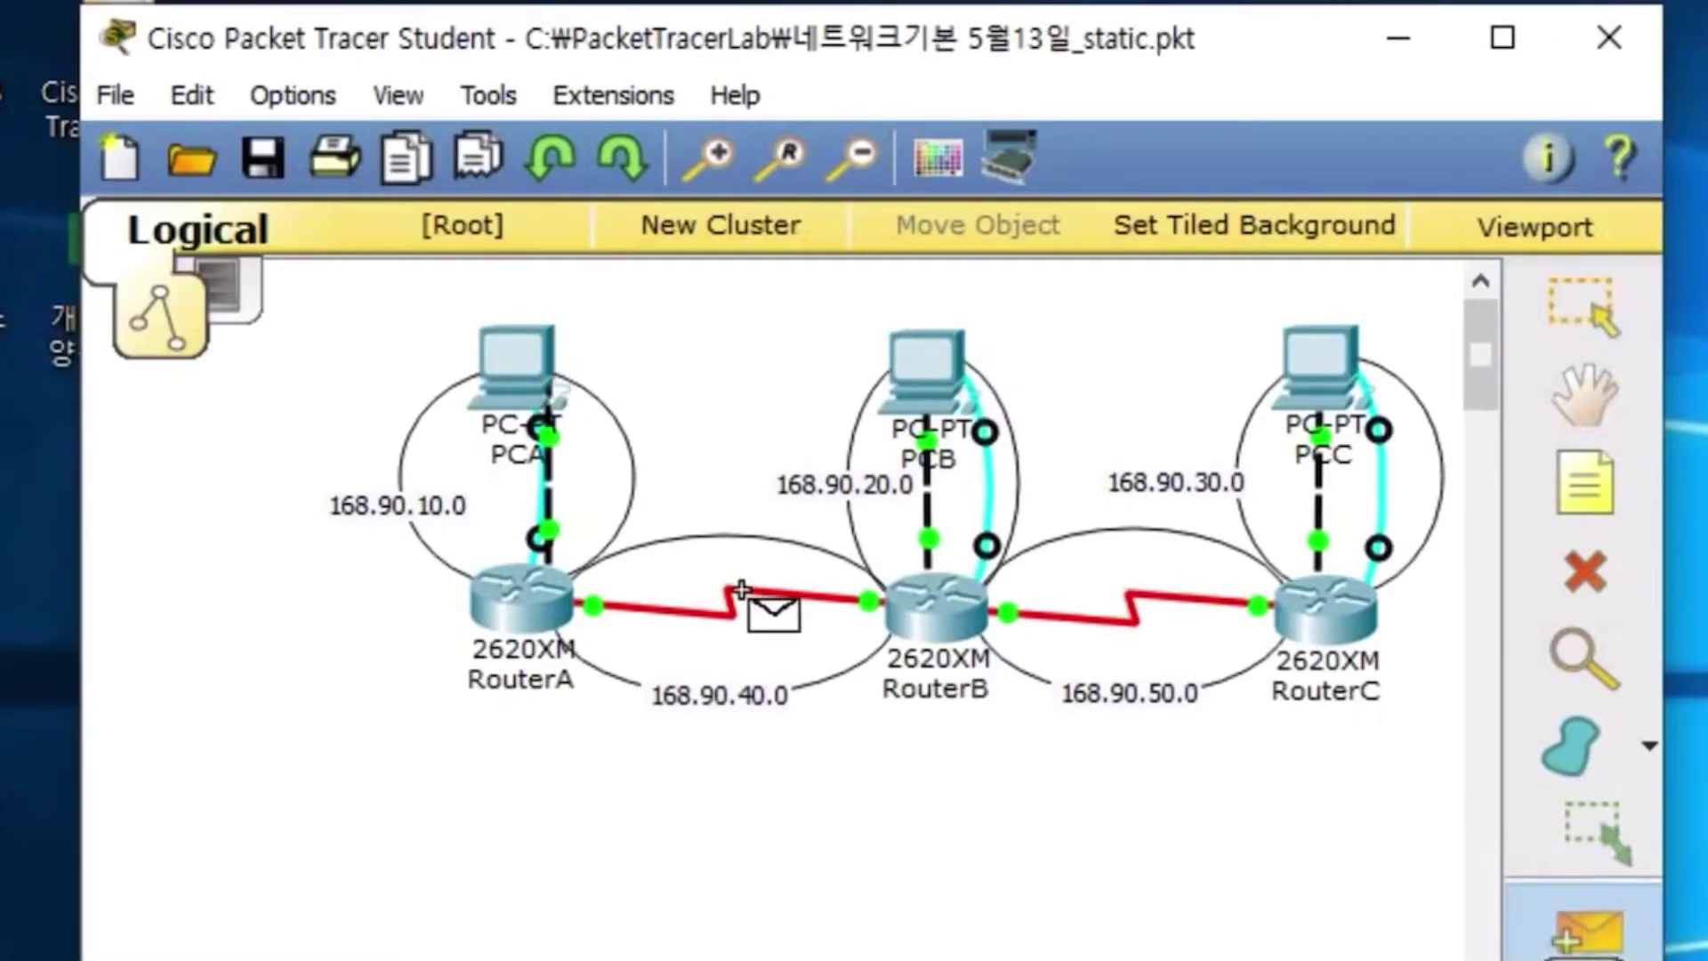
left_click(922, 374)
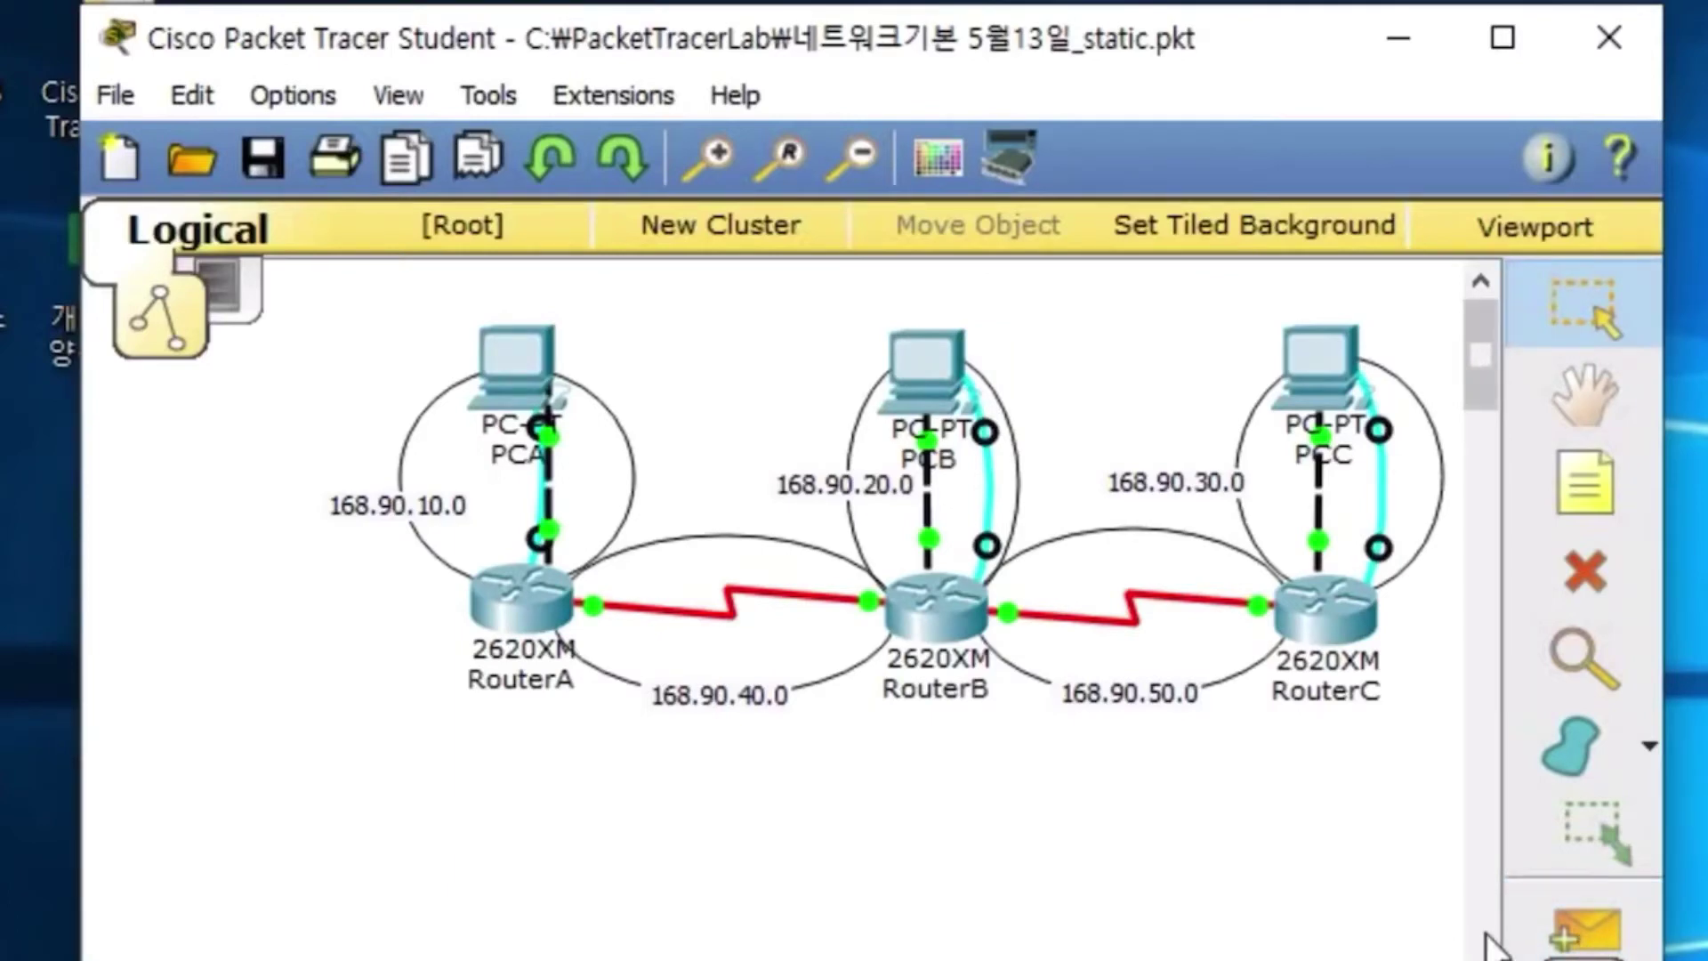
left_click(1588, 926)
left_click(906, 380)
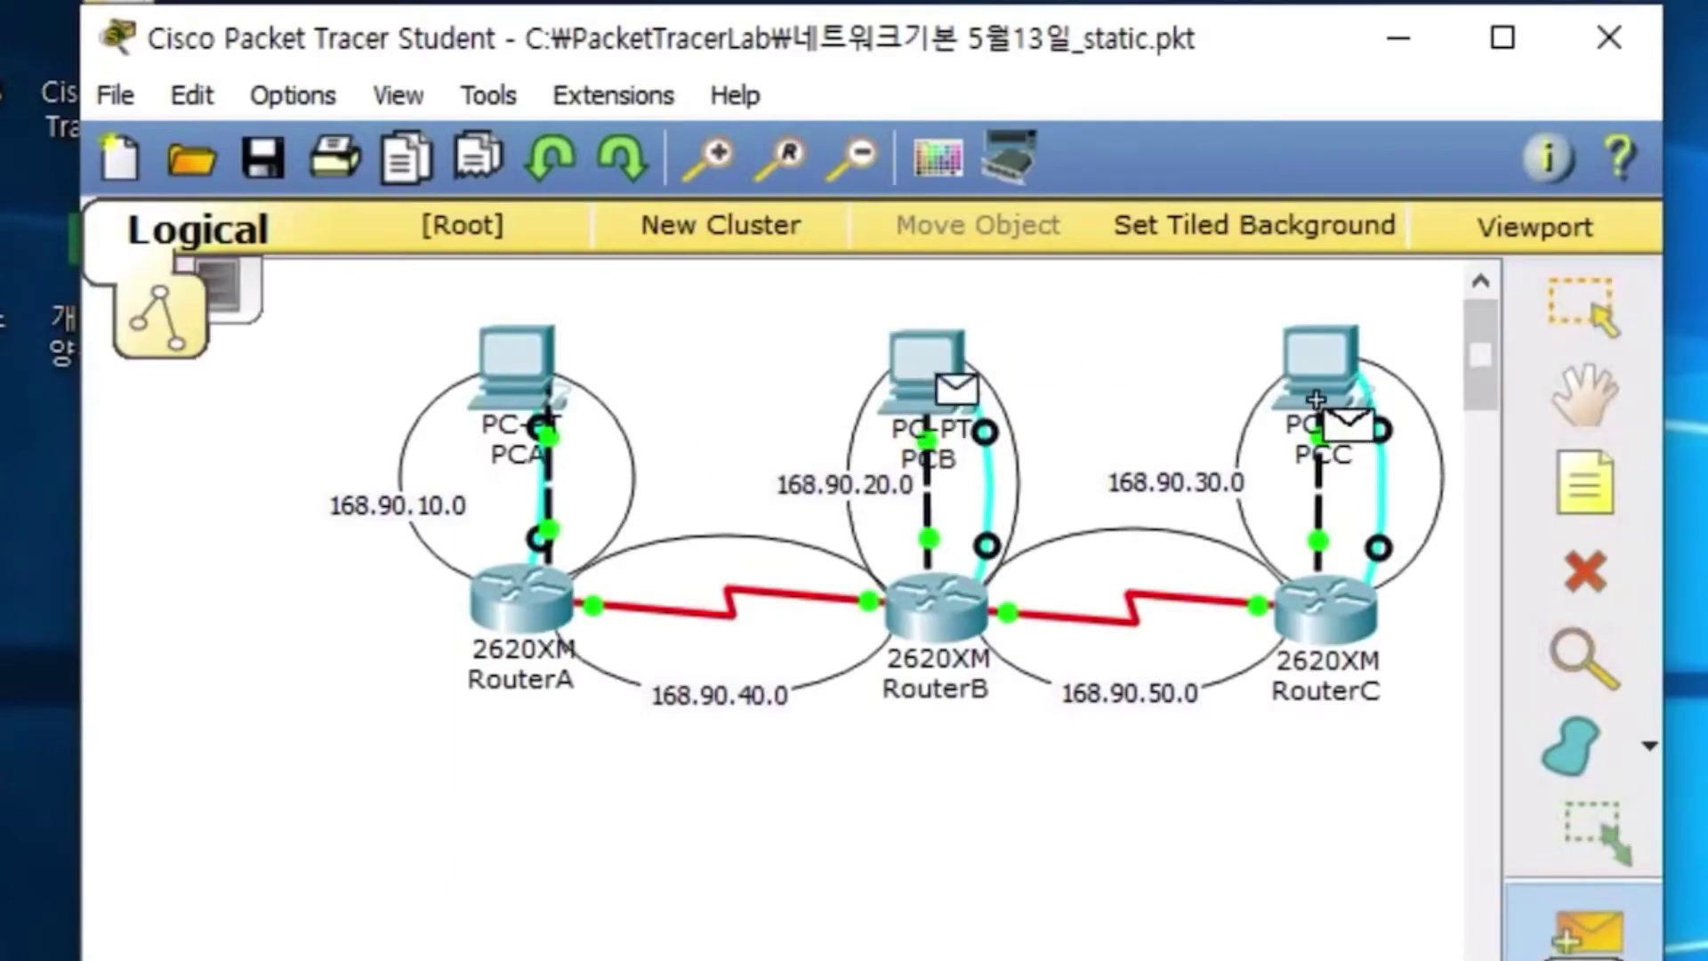
left_click(1326, 386)
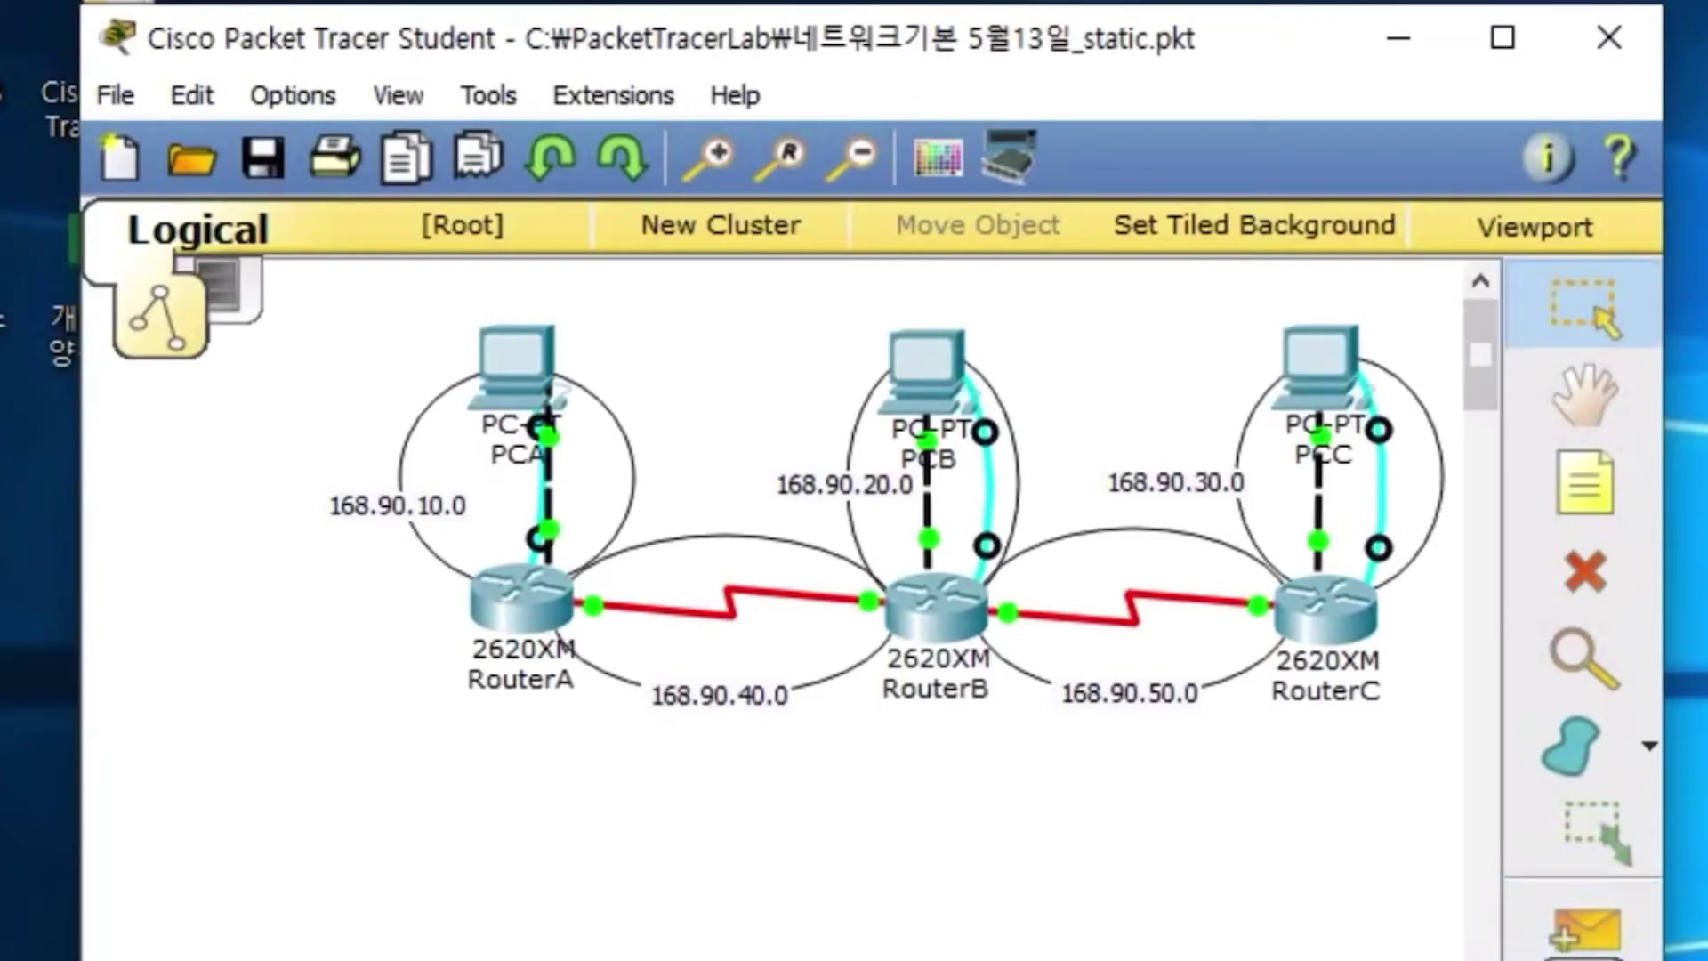
left_click(1574, 925)
left_click(934, 378)
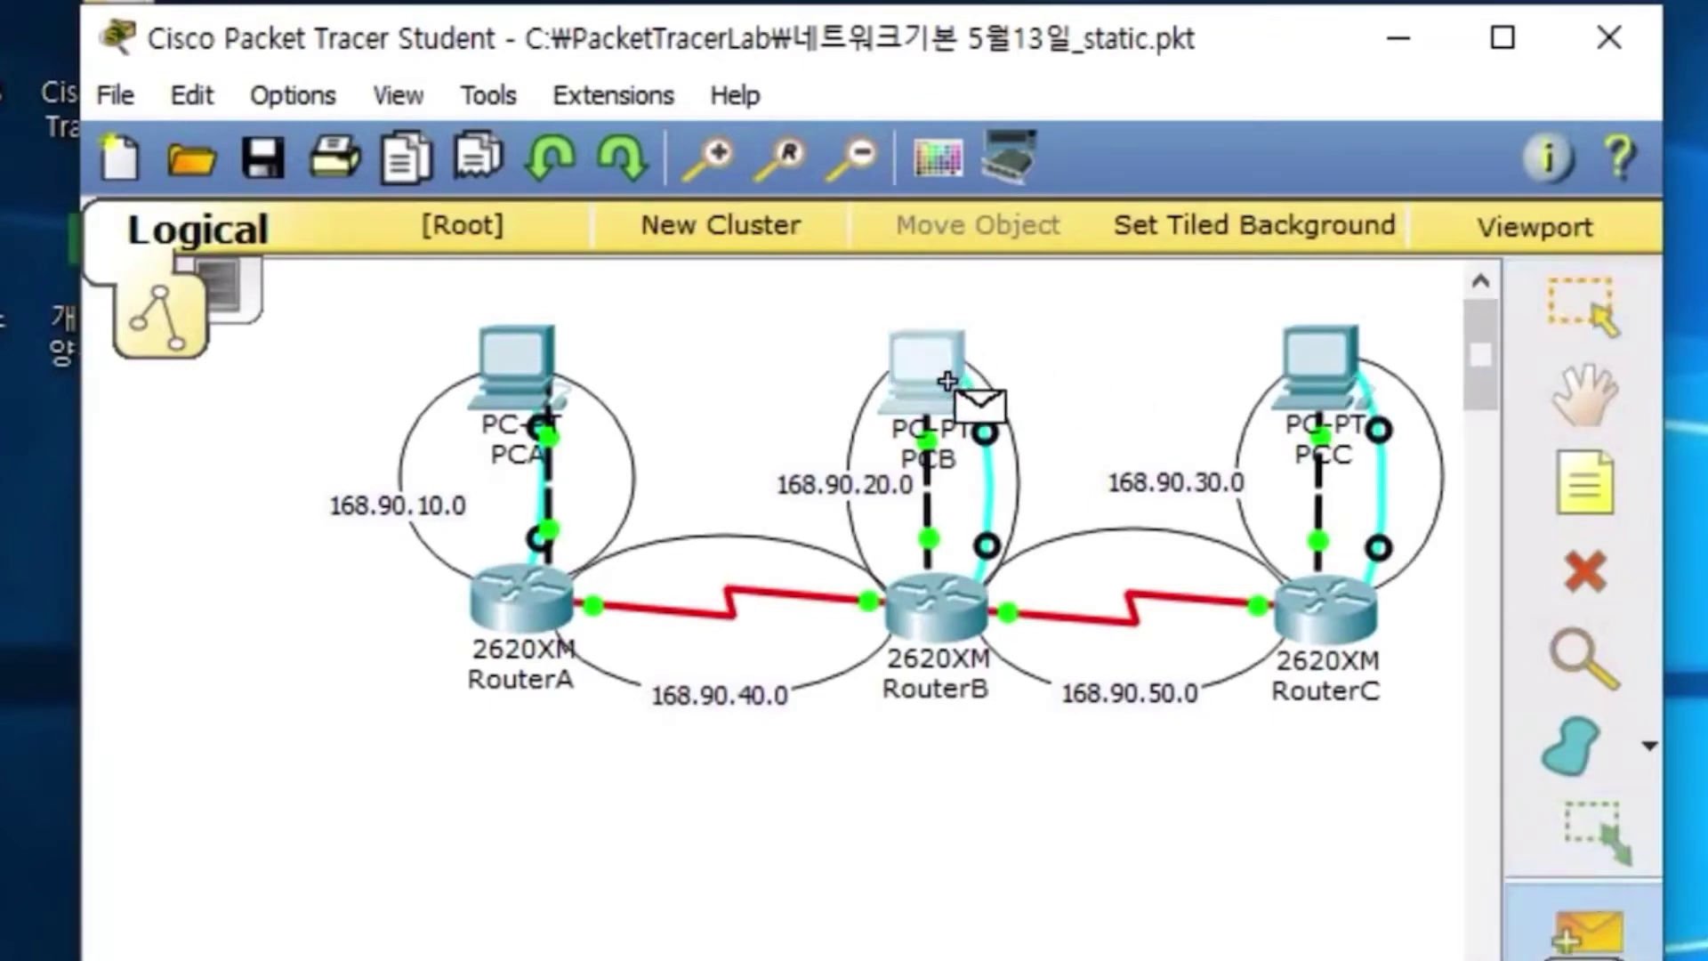
left_click(1320, 370)
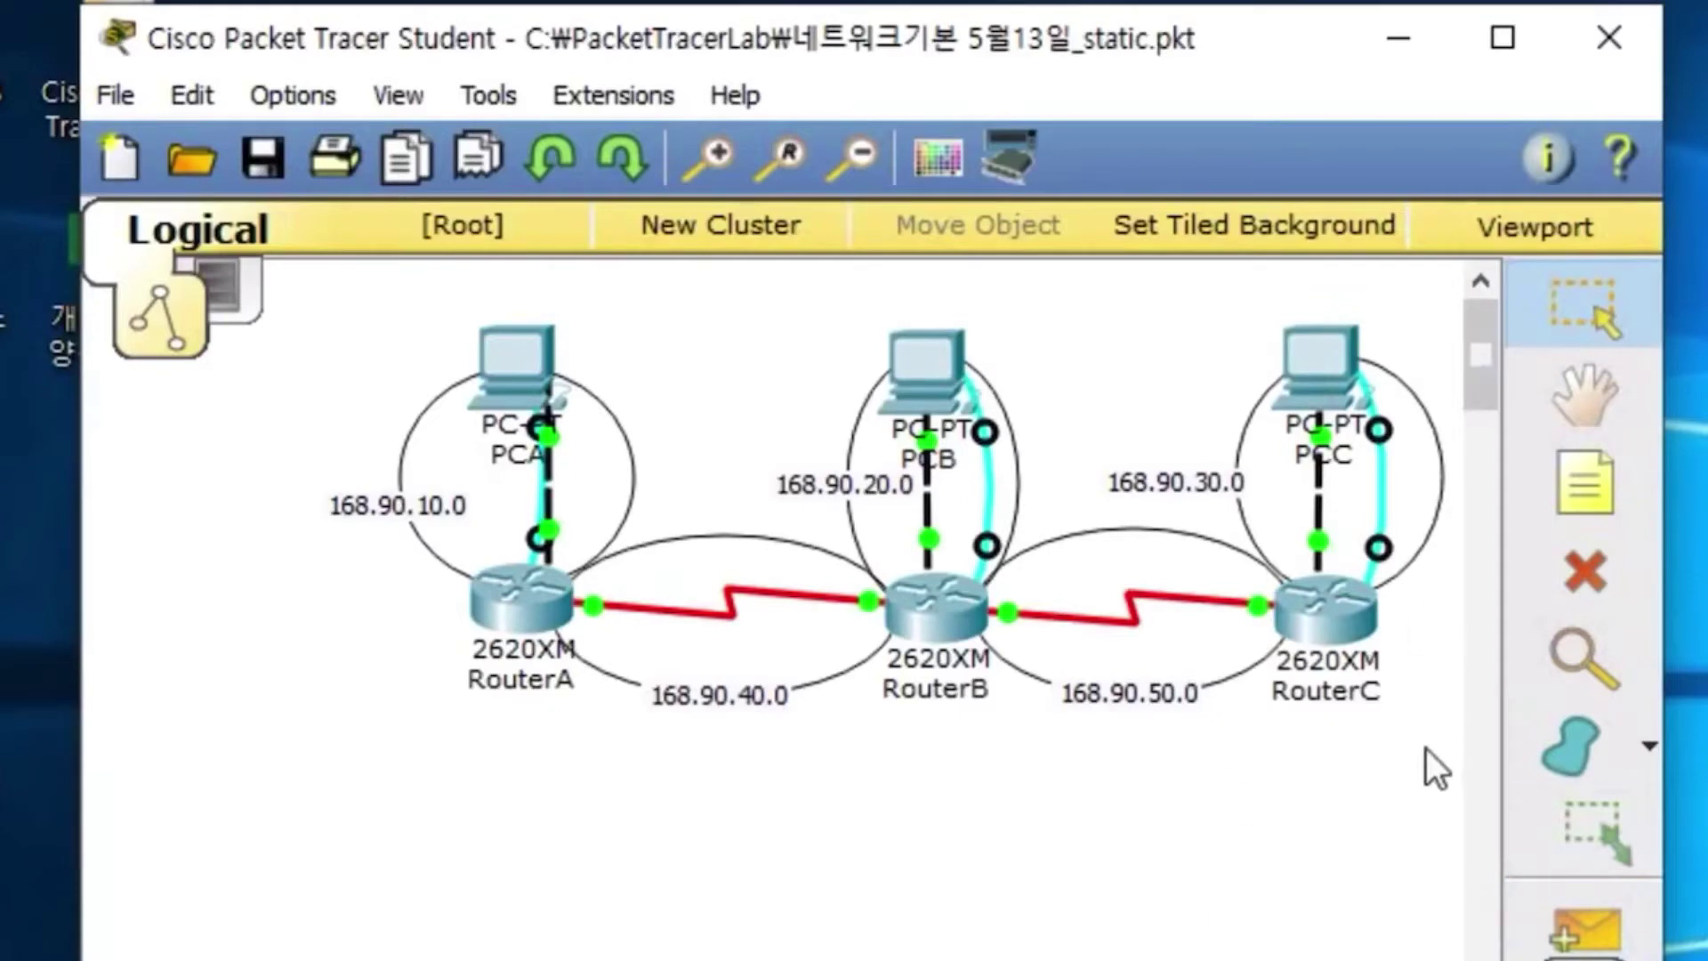
- Send a simple PDU from PCC to PCA
left_click(1581, 927)
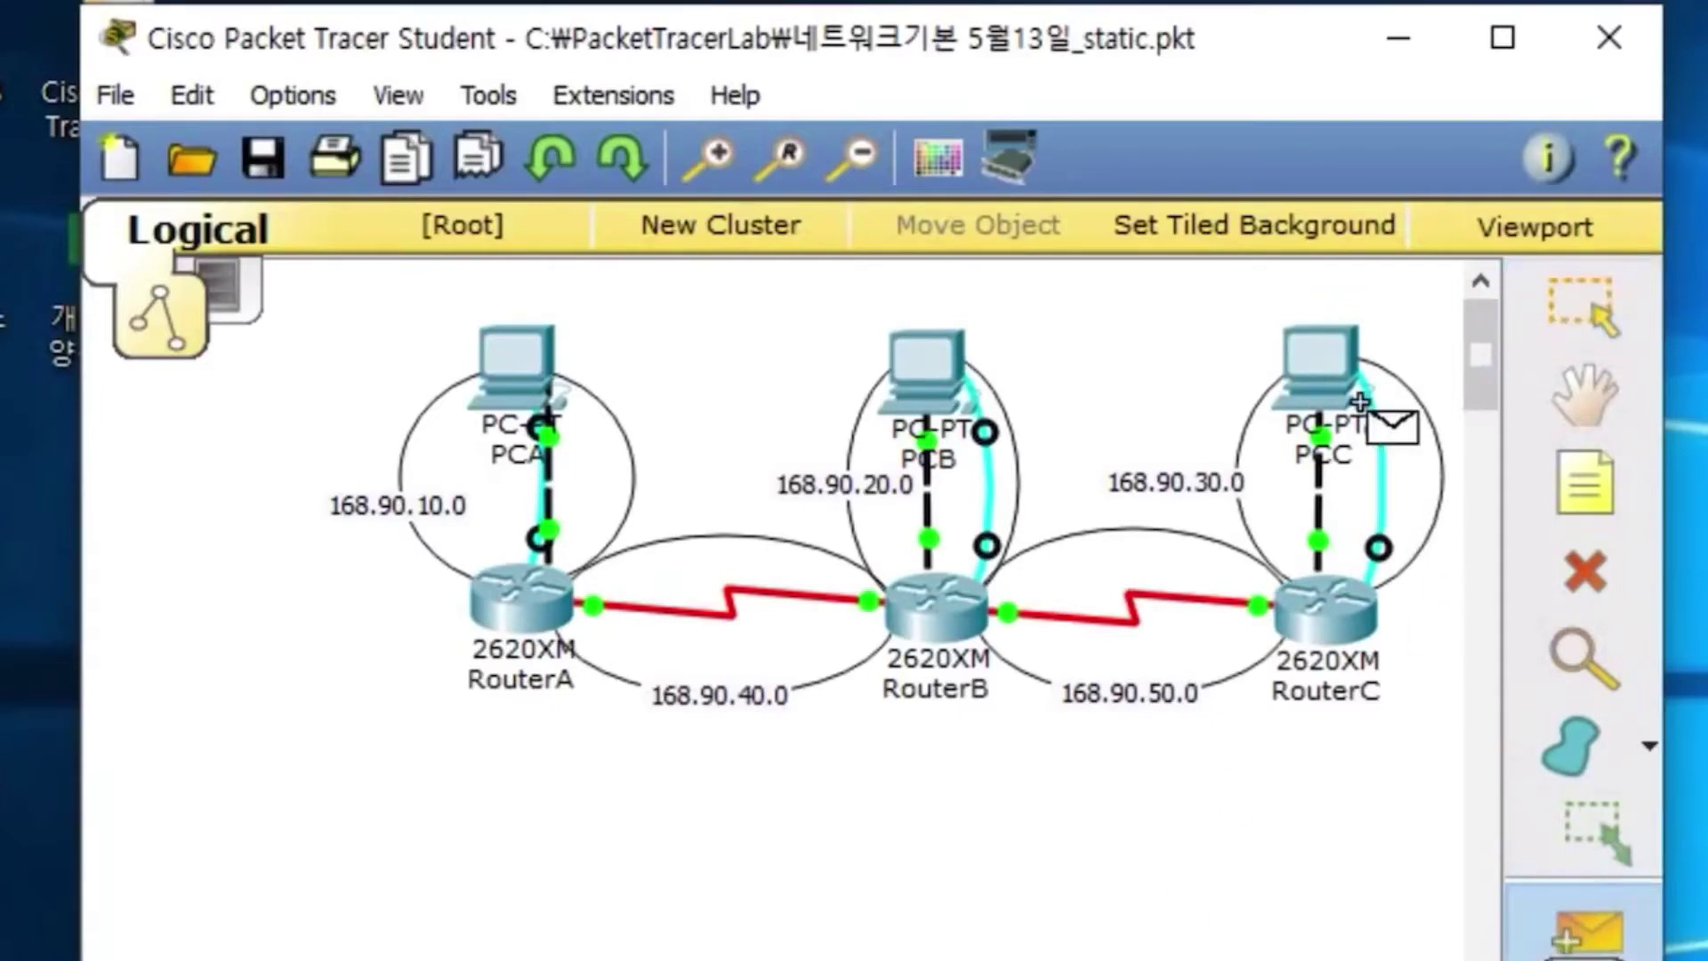
left_click(1329, 373)
left_click(510, 352)
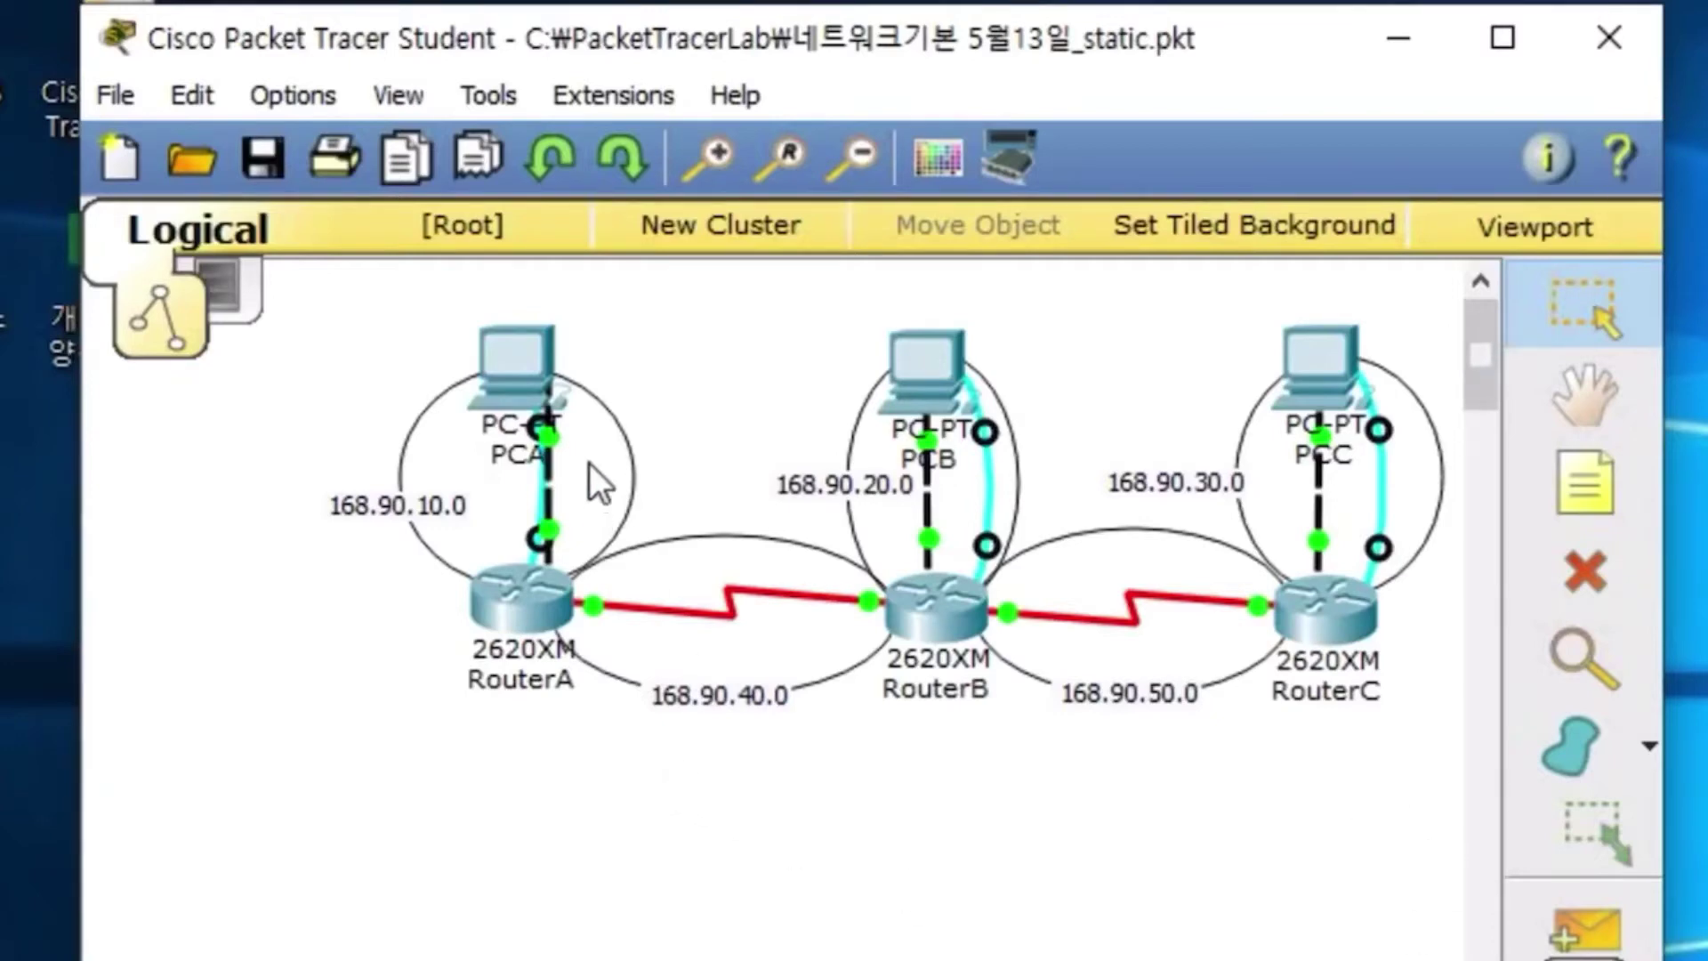
- Open PCA's desktop and start a Terminal session to RouterA's console with the offered connection settings
mouse_move(551, 392)
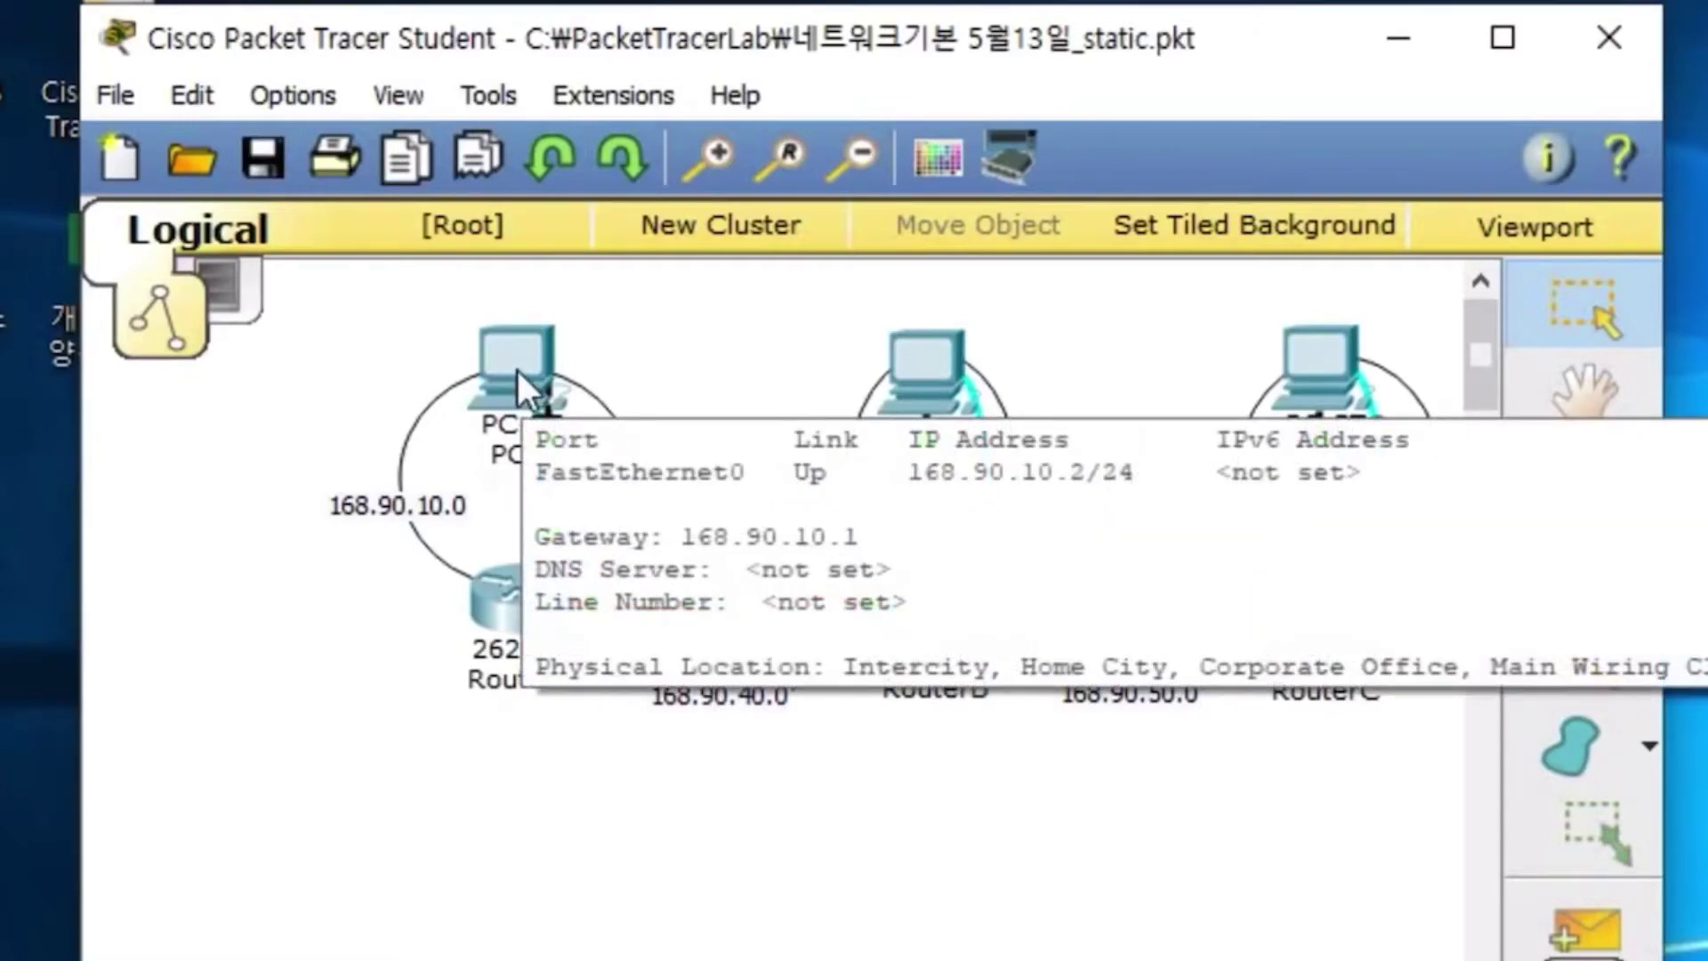
left_click(516, 367)
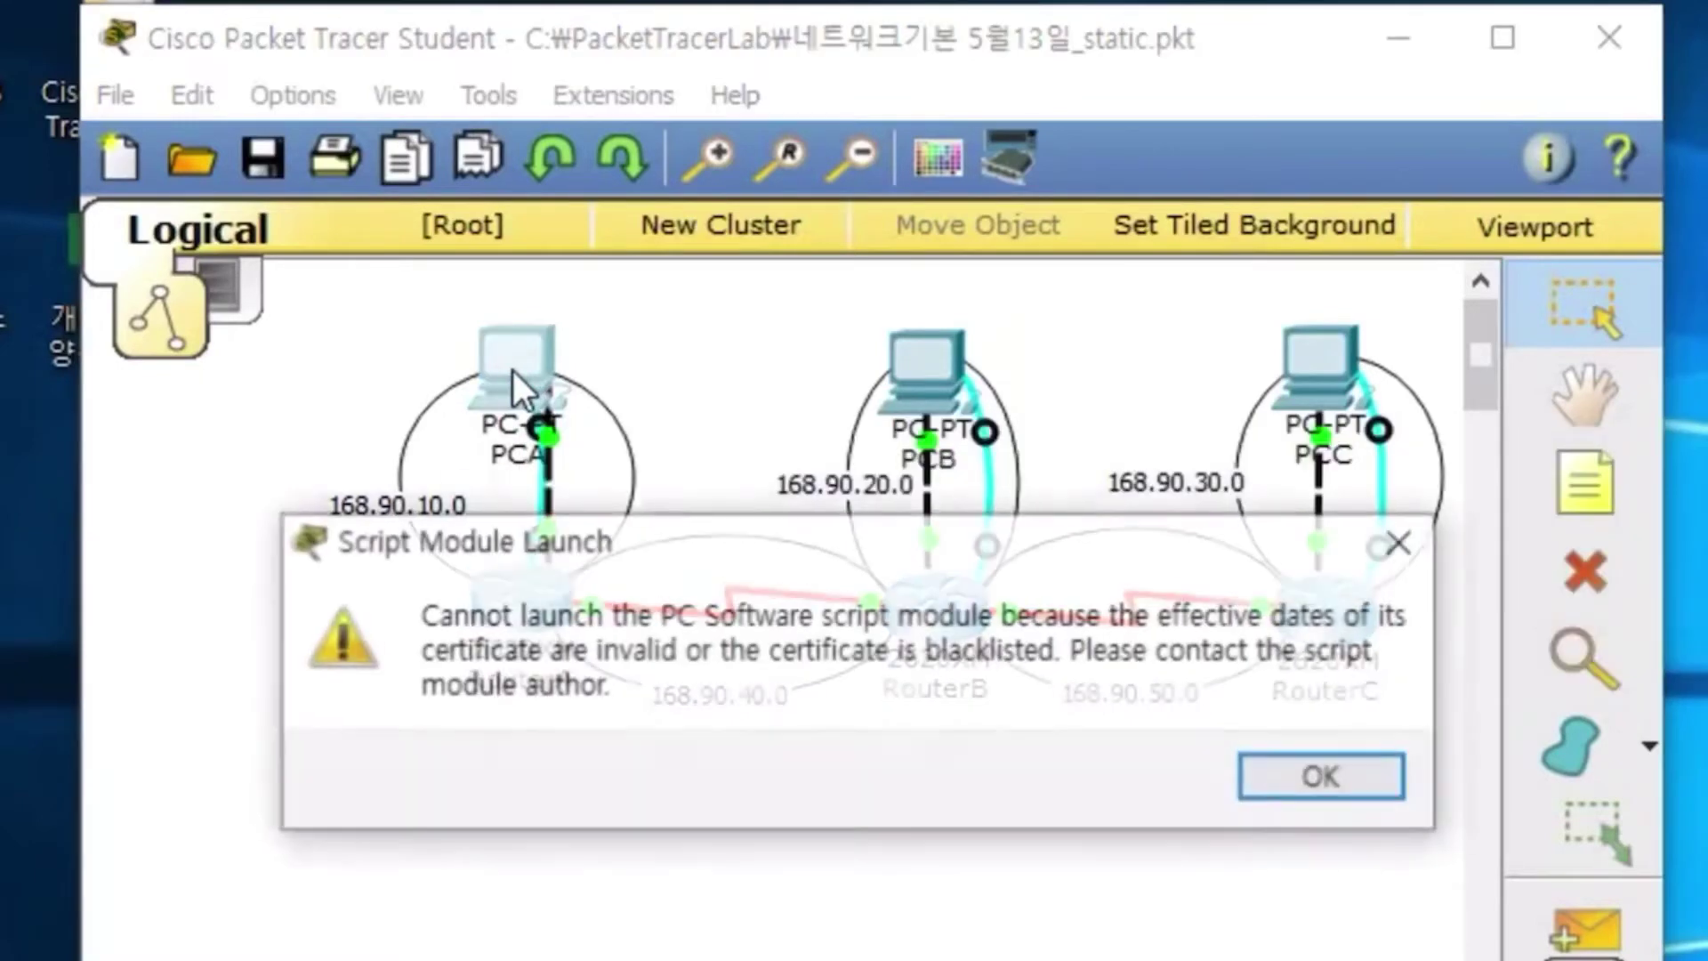
left_click(1295, 781)
left_click(685, 162)
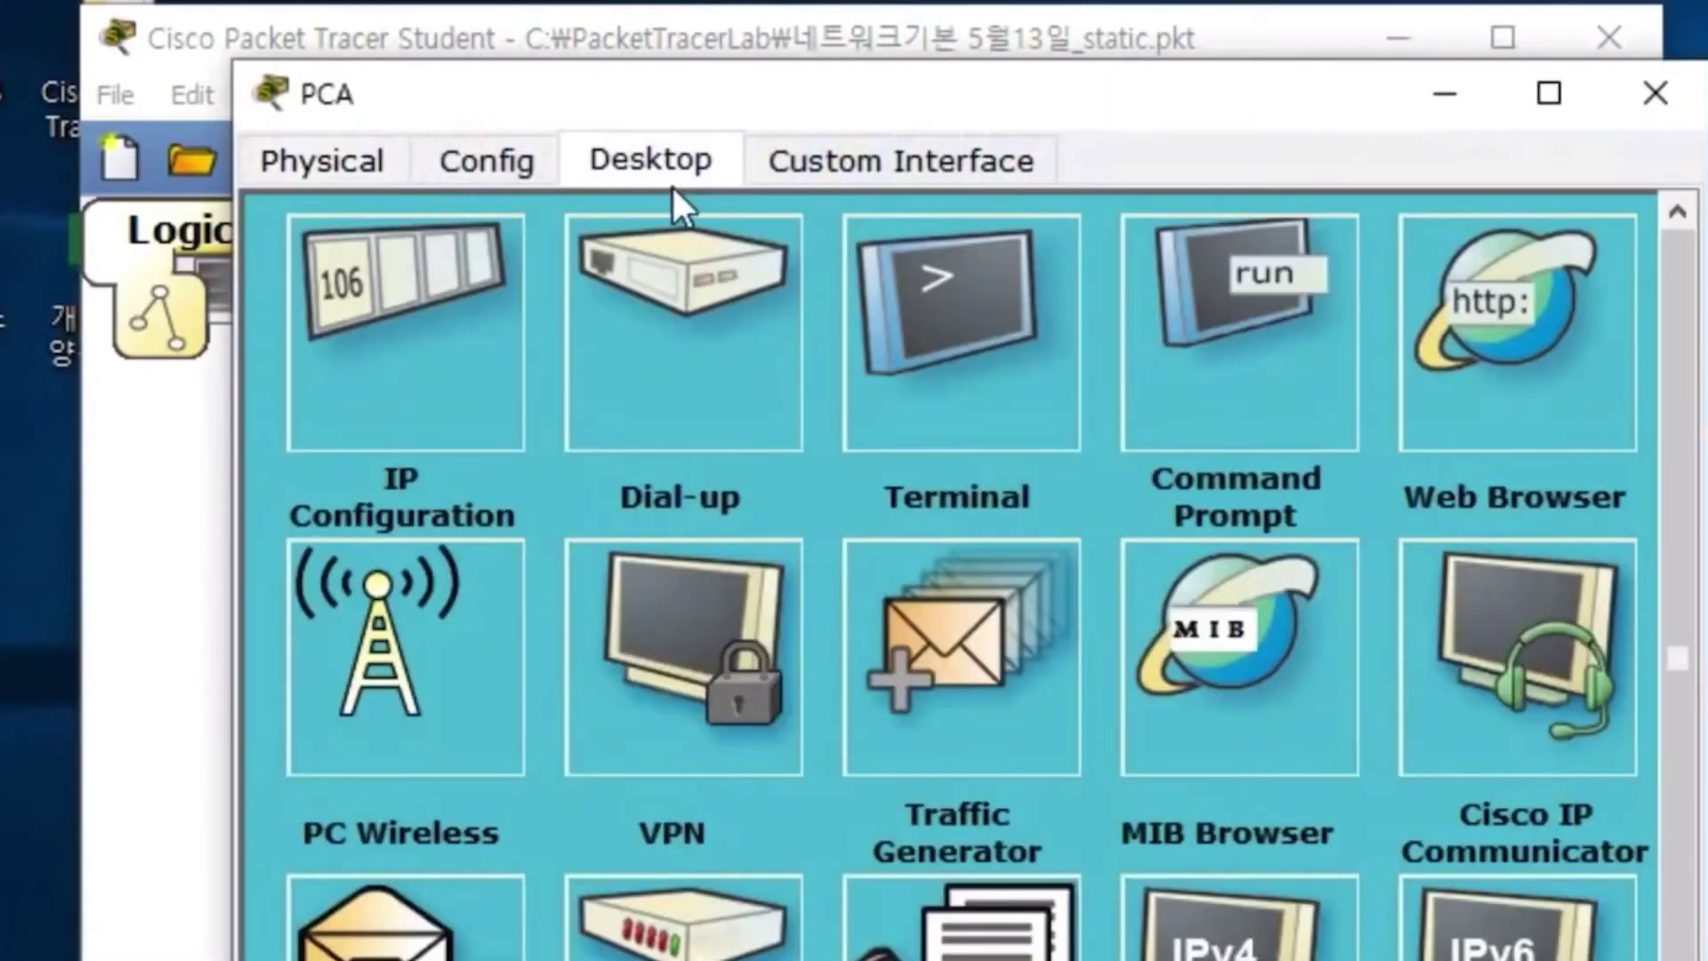
left_click(988, 309)
left_click(947, 731)
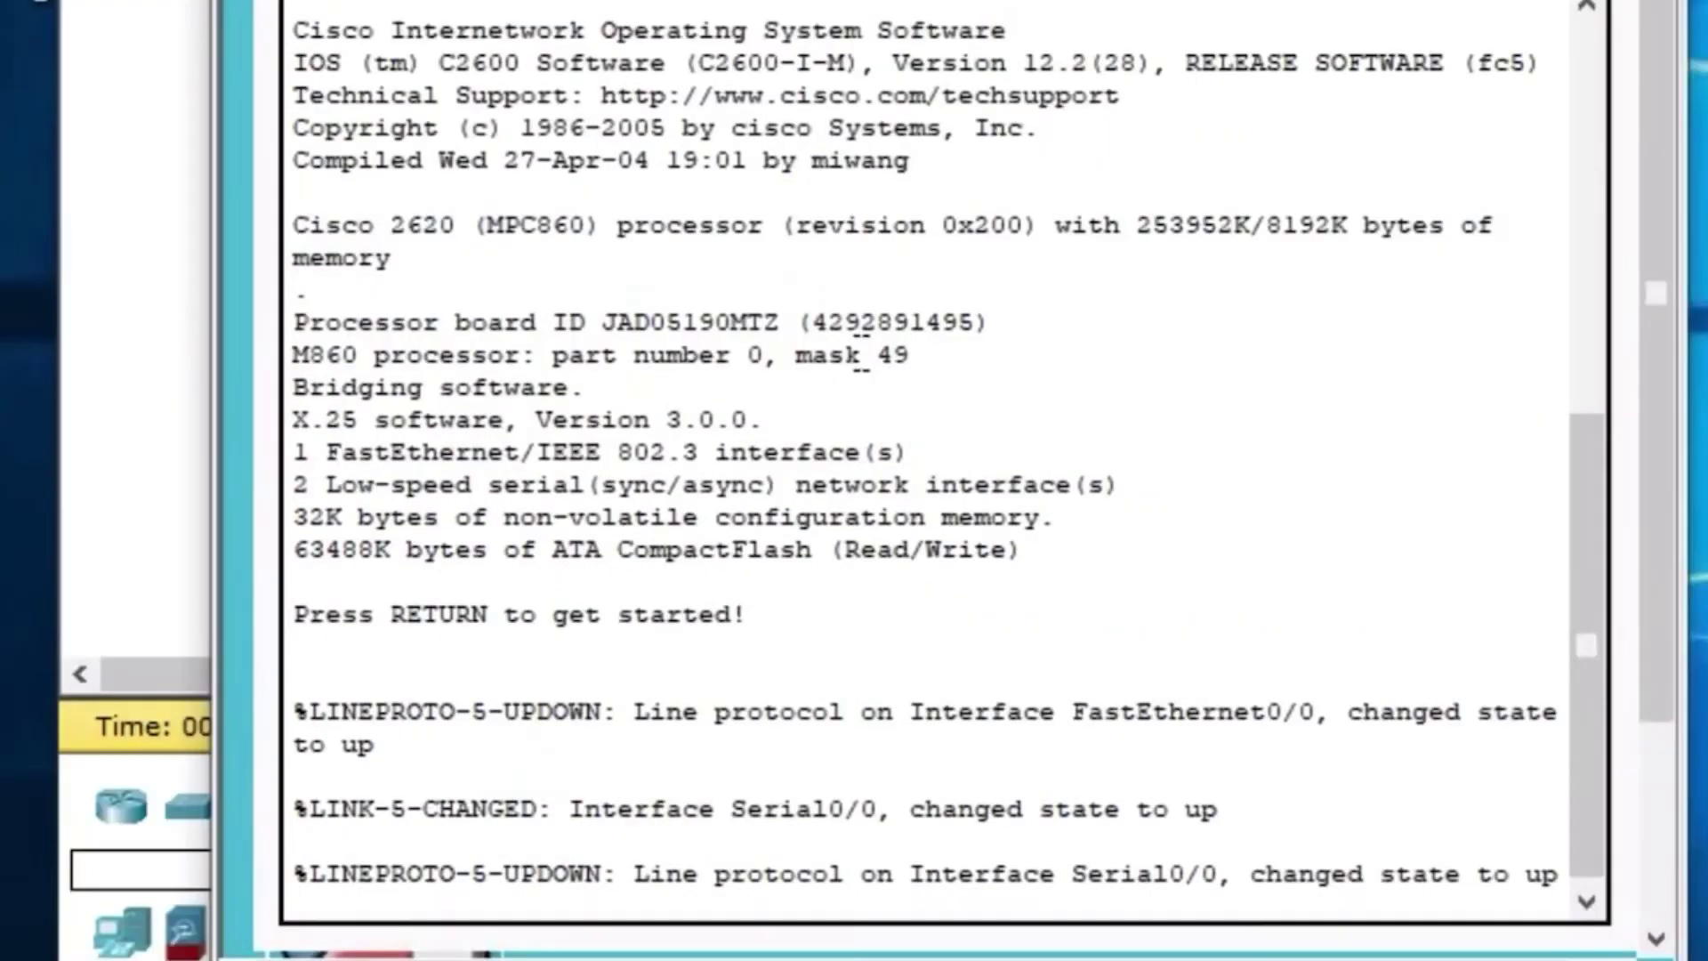
- Start the RouterA console session and enter privileged EXEC mode with en
key("Return")
key("Return")
key("Return")
key("Return")
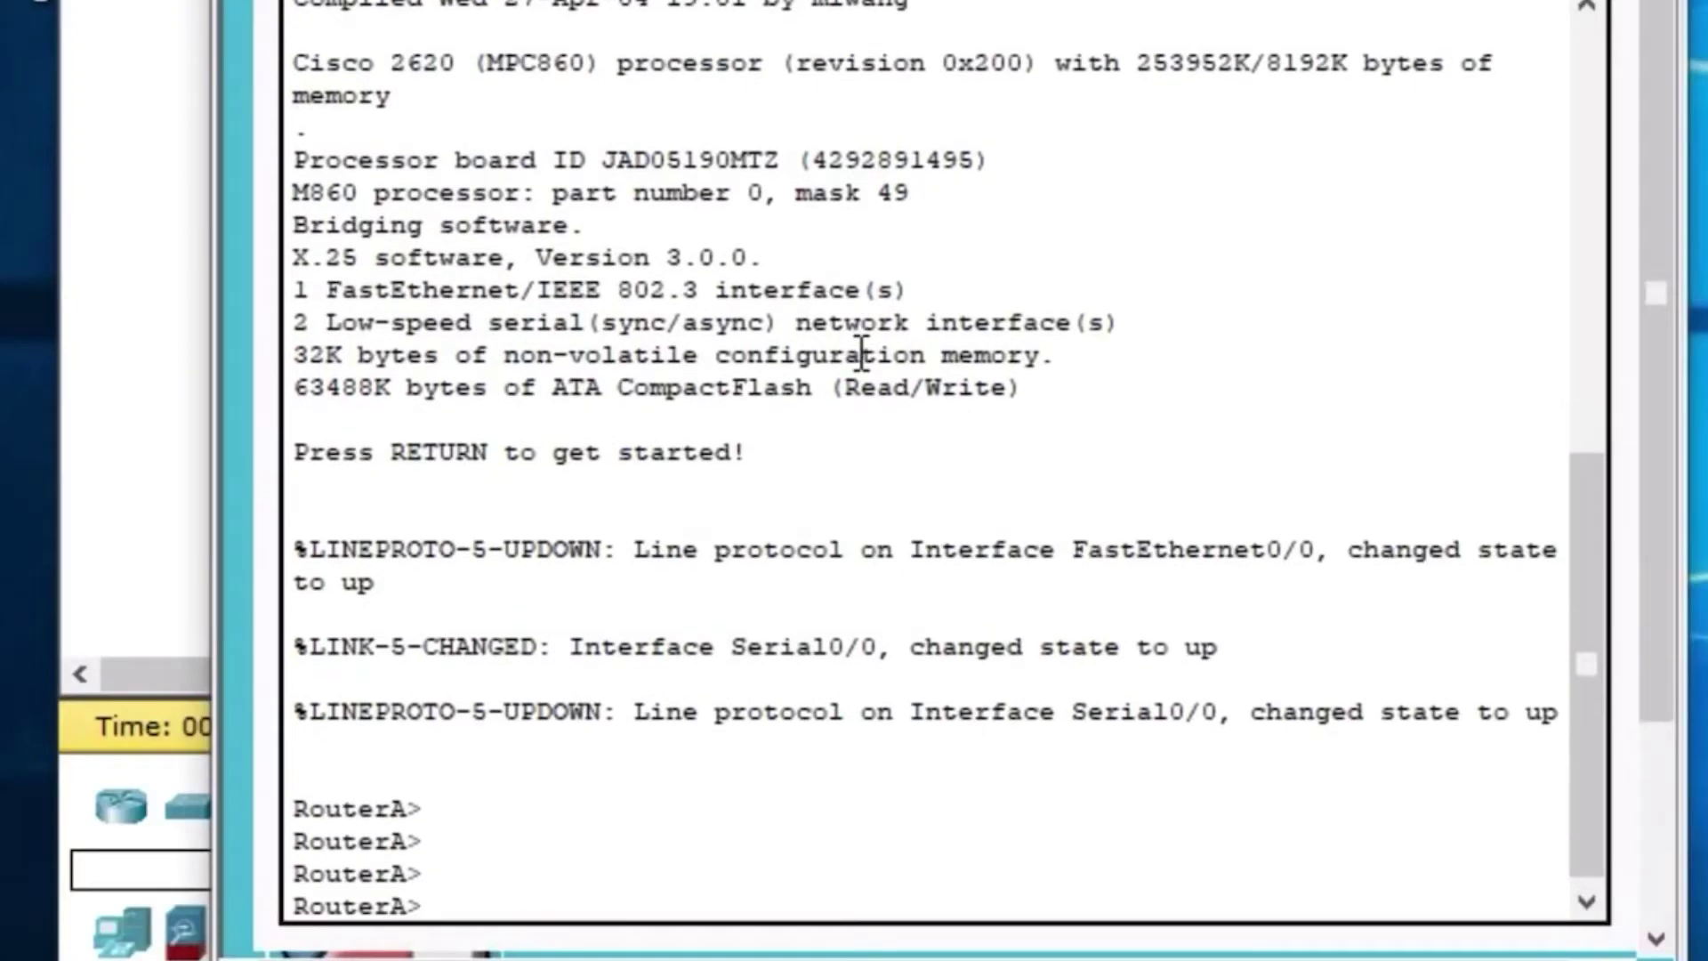
type("en")
key("Return")
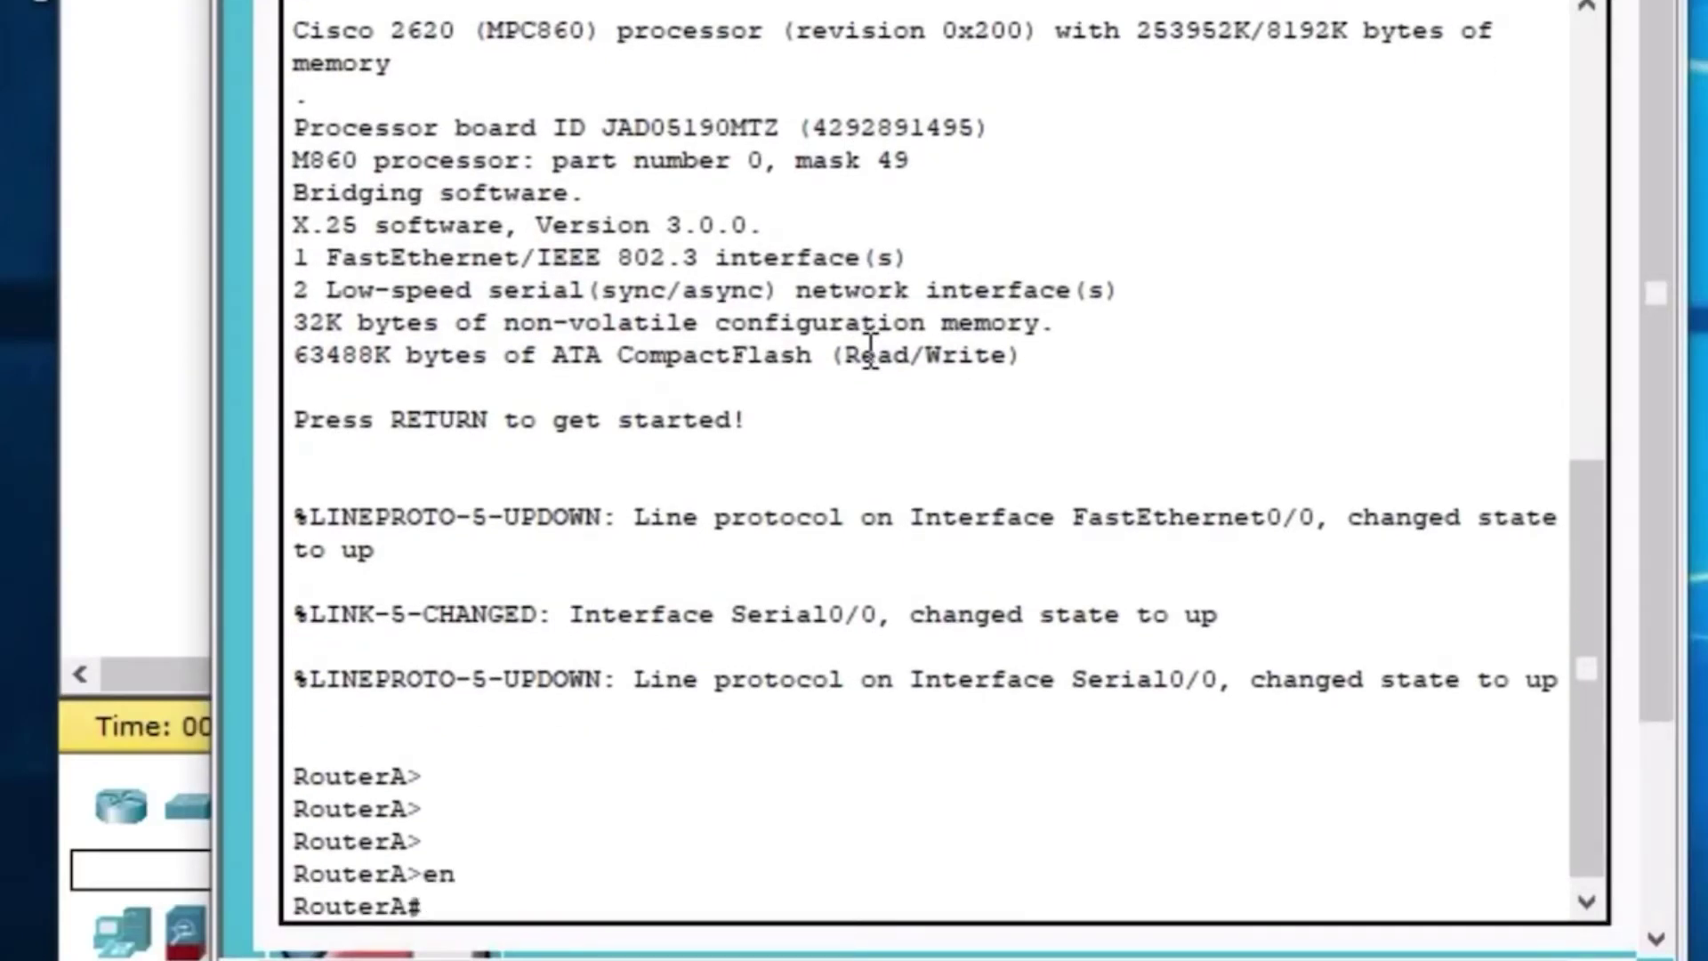
- Display RouterA's running configuration with sh run and page through to the routing section
type("sh run")
key("Return")
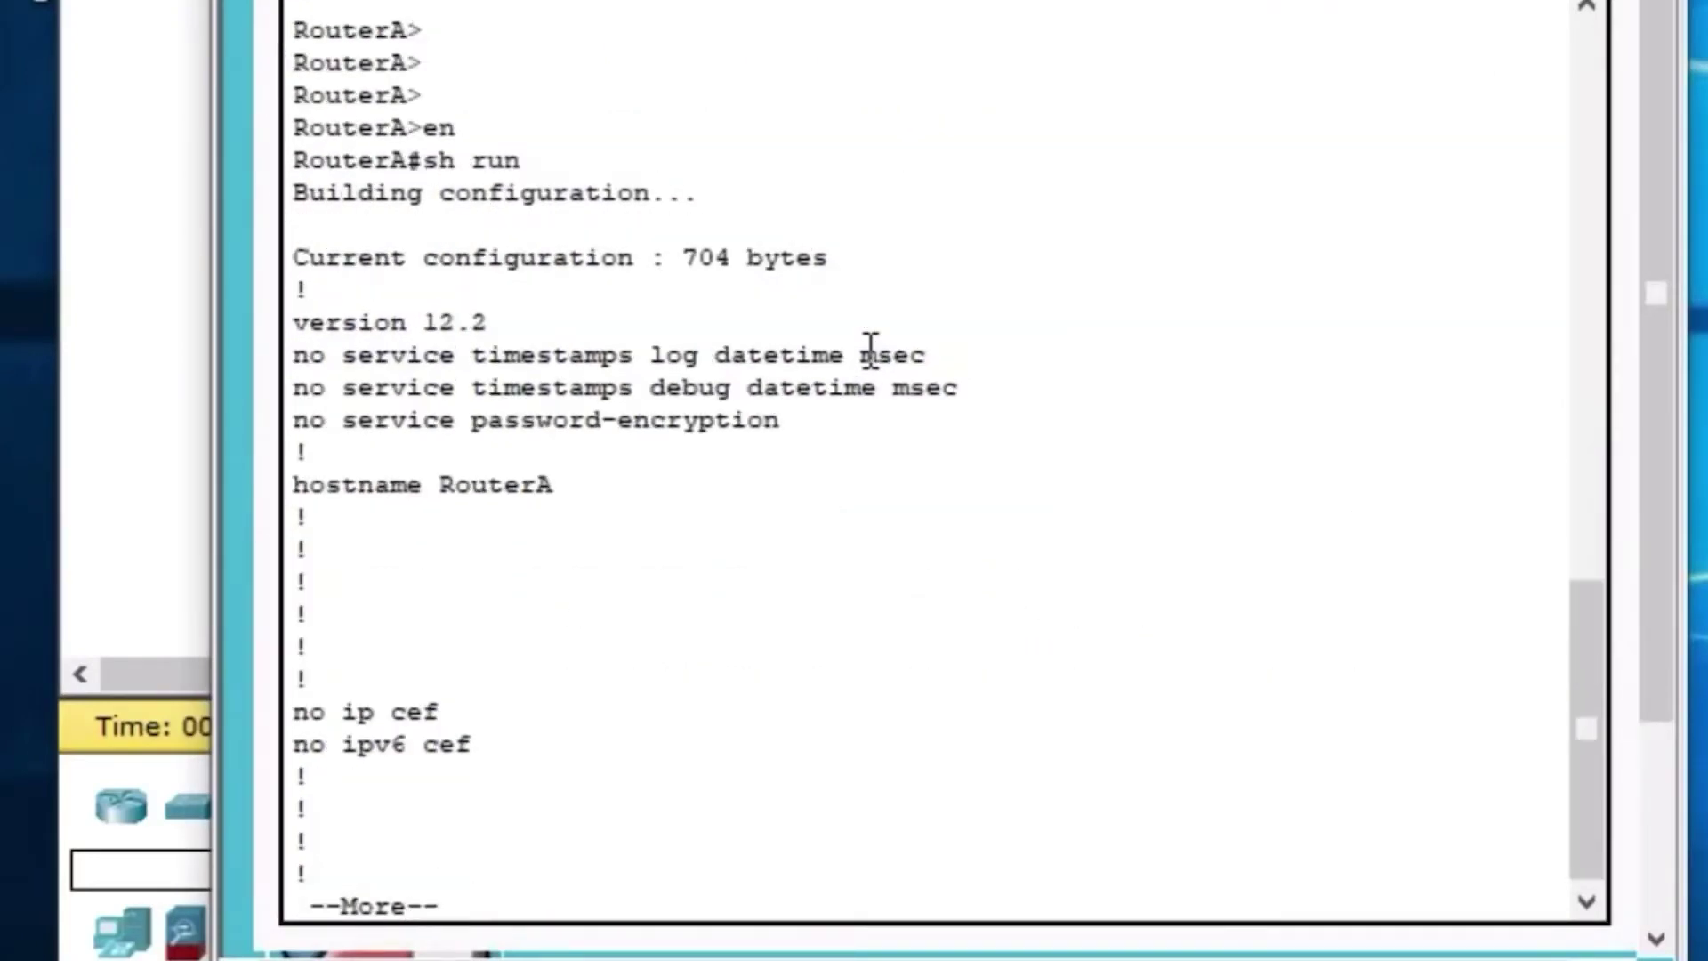
key("space")
key("space")
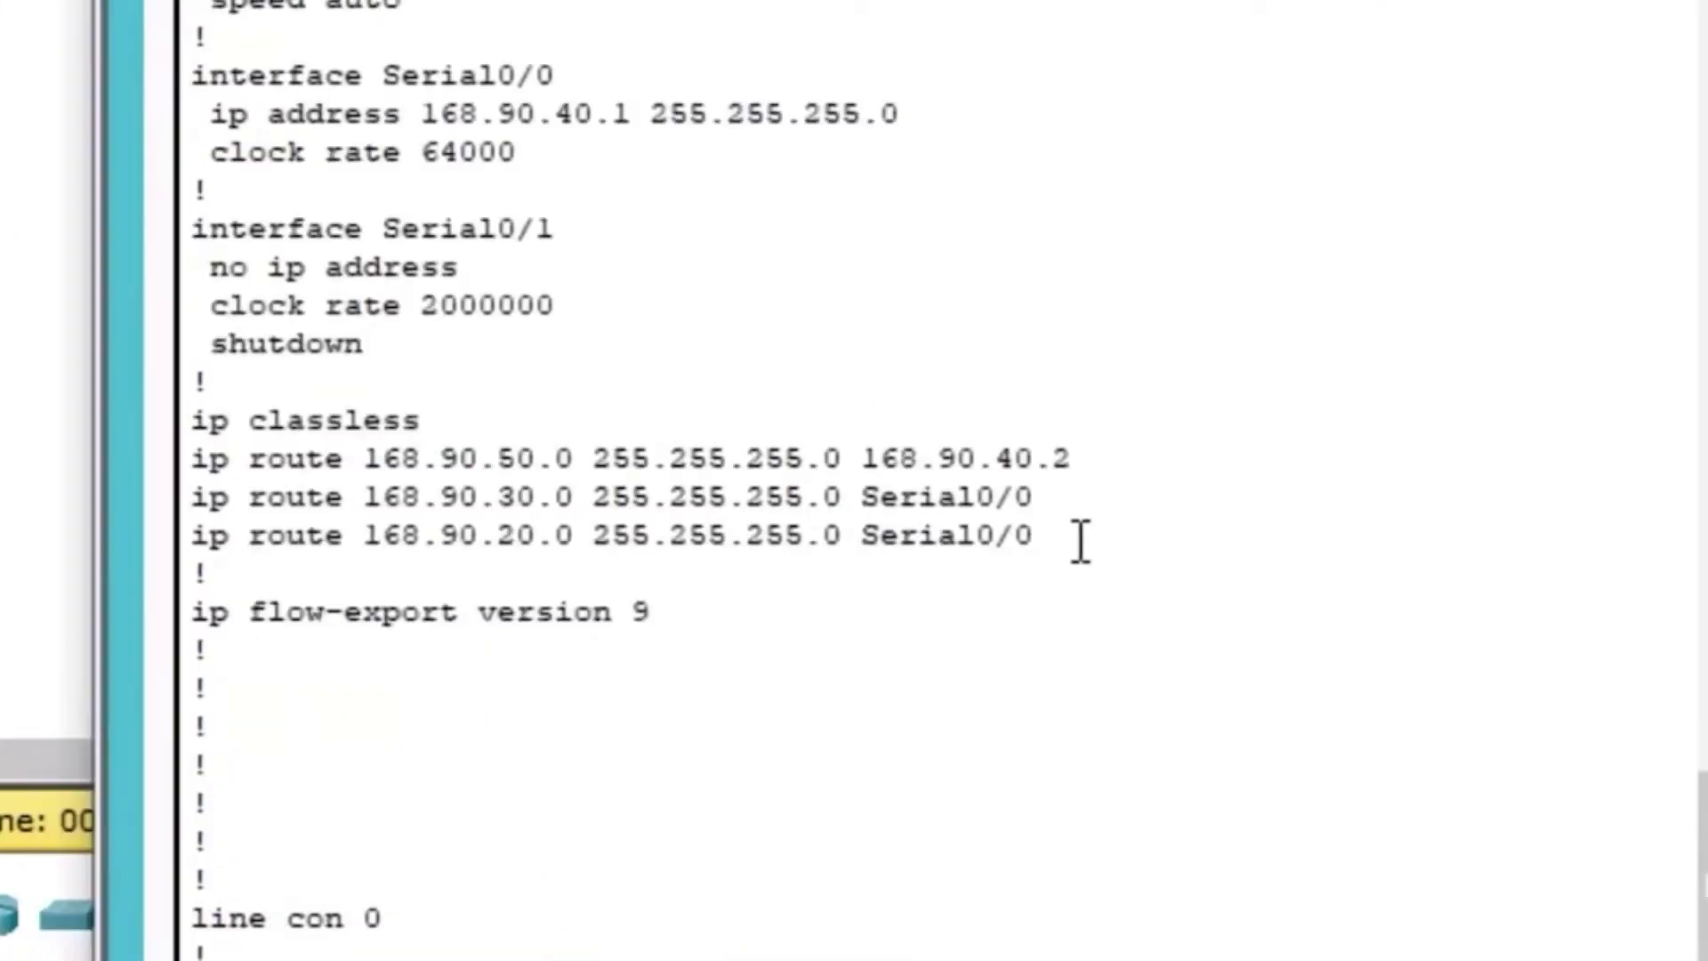
- Examine the ip classless and static ip route entries in RouterA's configuration, and return to the router prompt
left_click_drag(1068, 538, 192, 418)
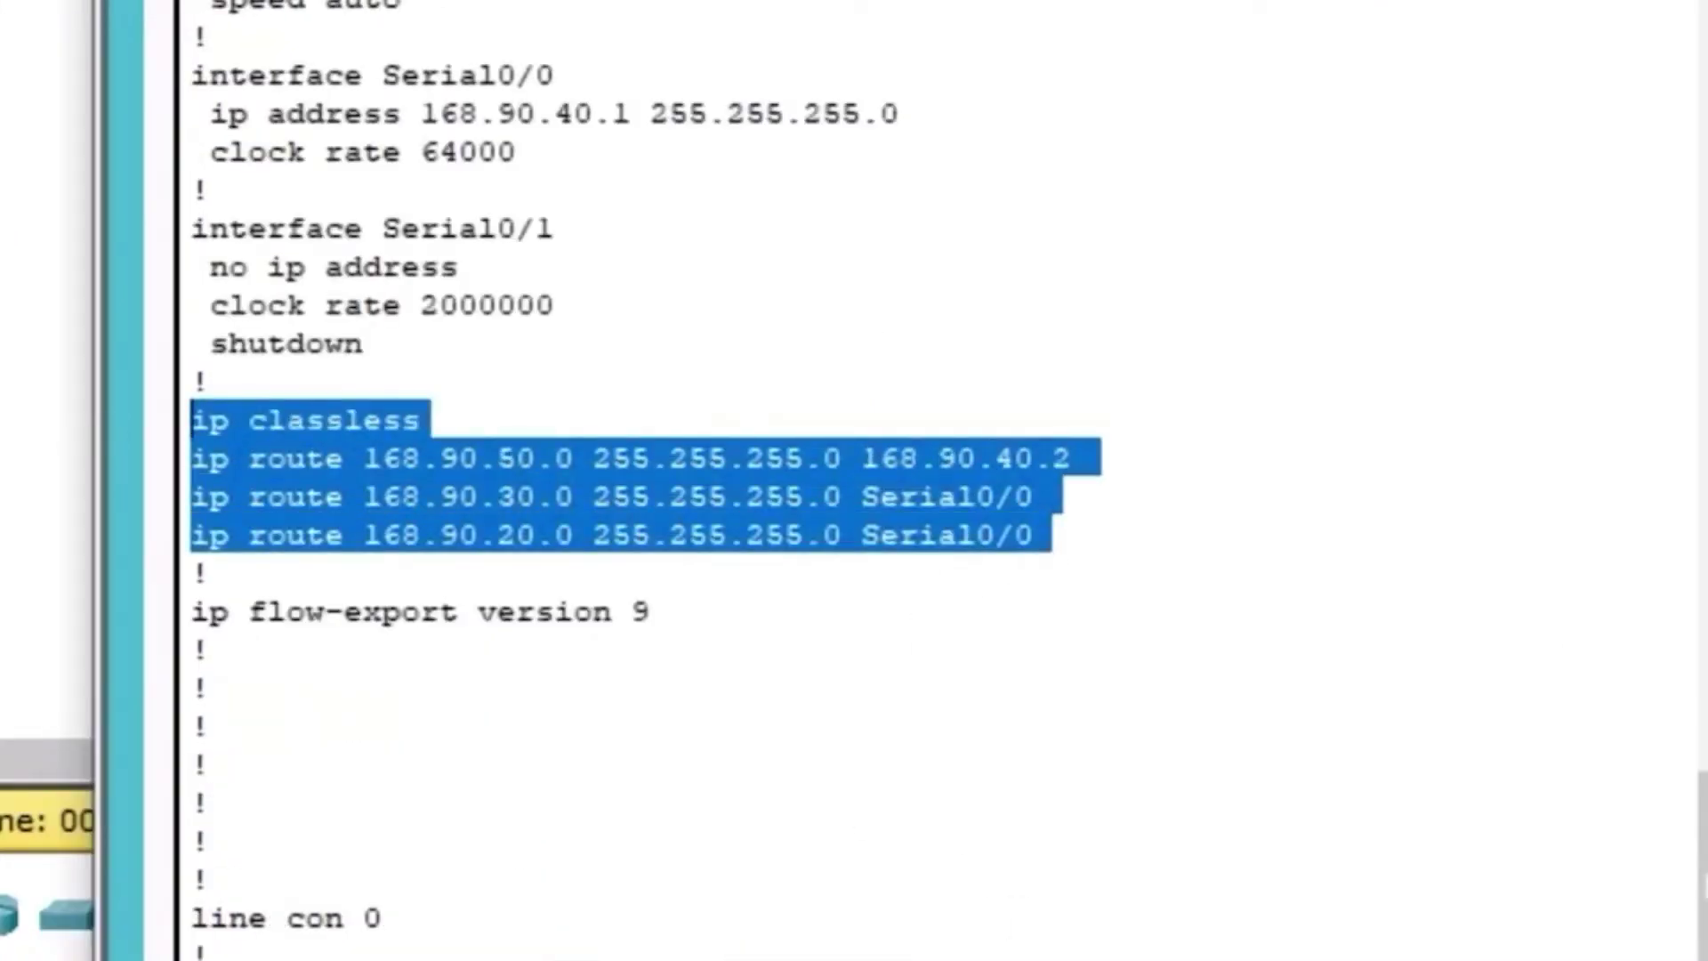
left_click_drag(365, 463, 1091, 459)
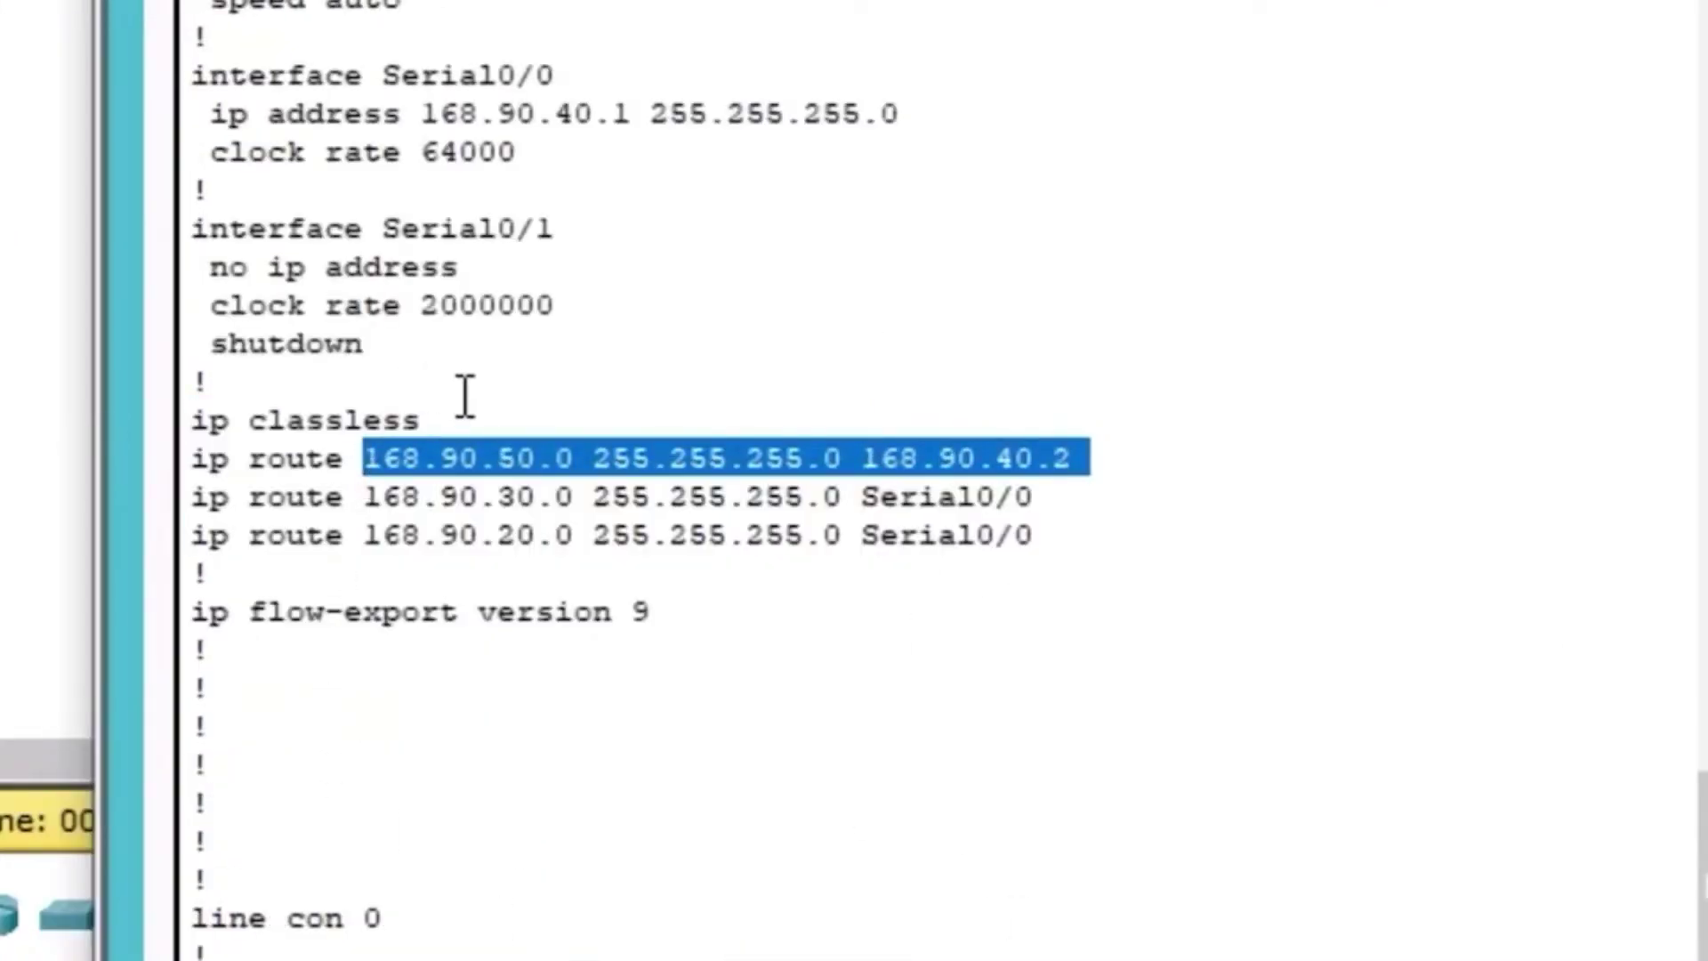
left_click_drag(462, 425, 168, 419)
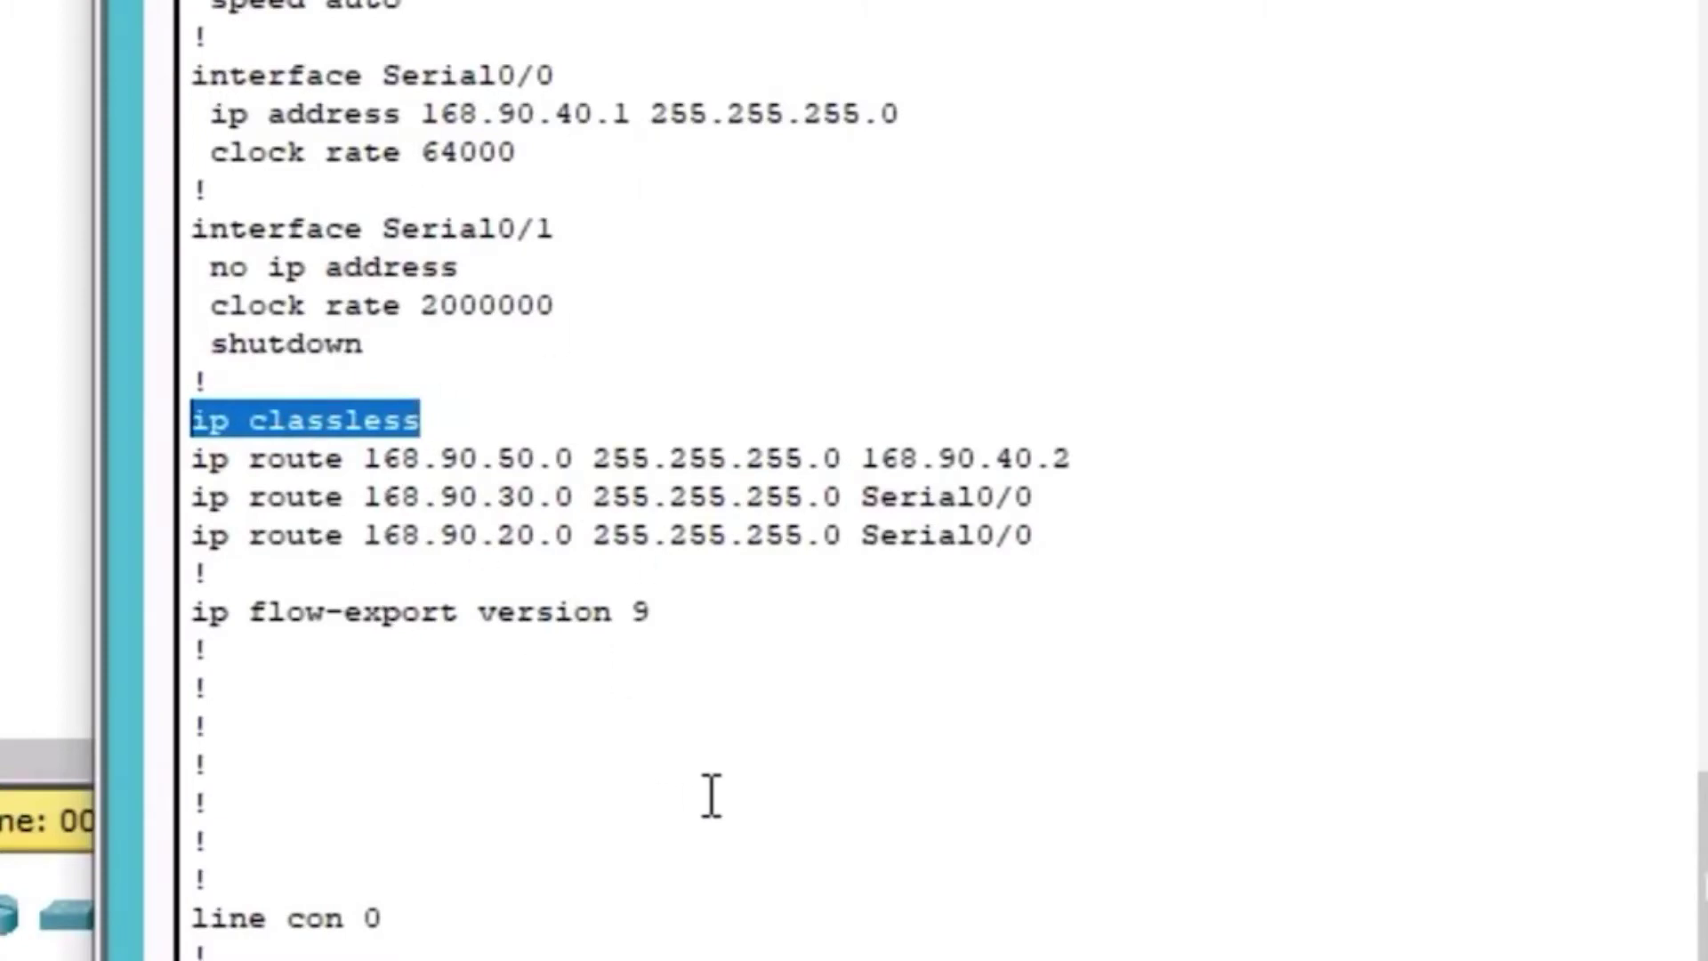
key("Return")
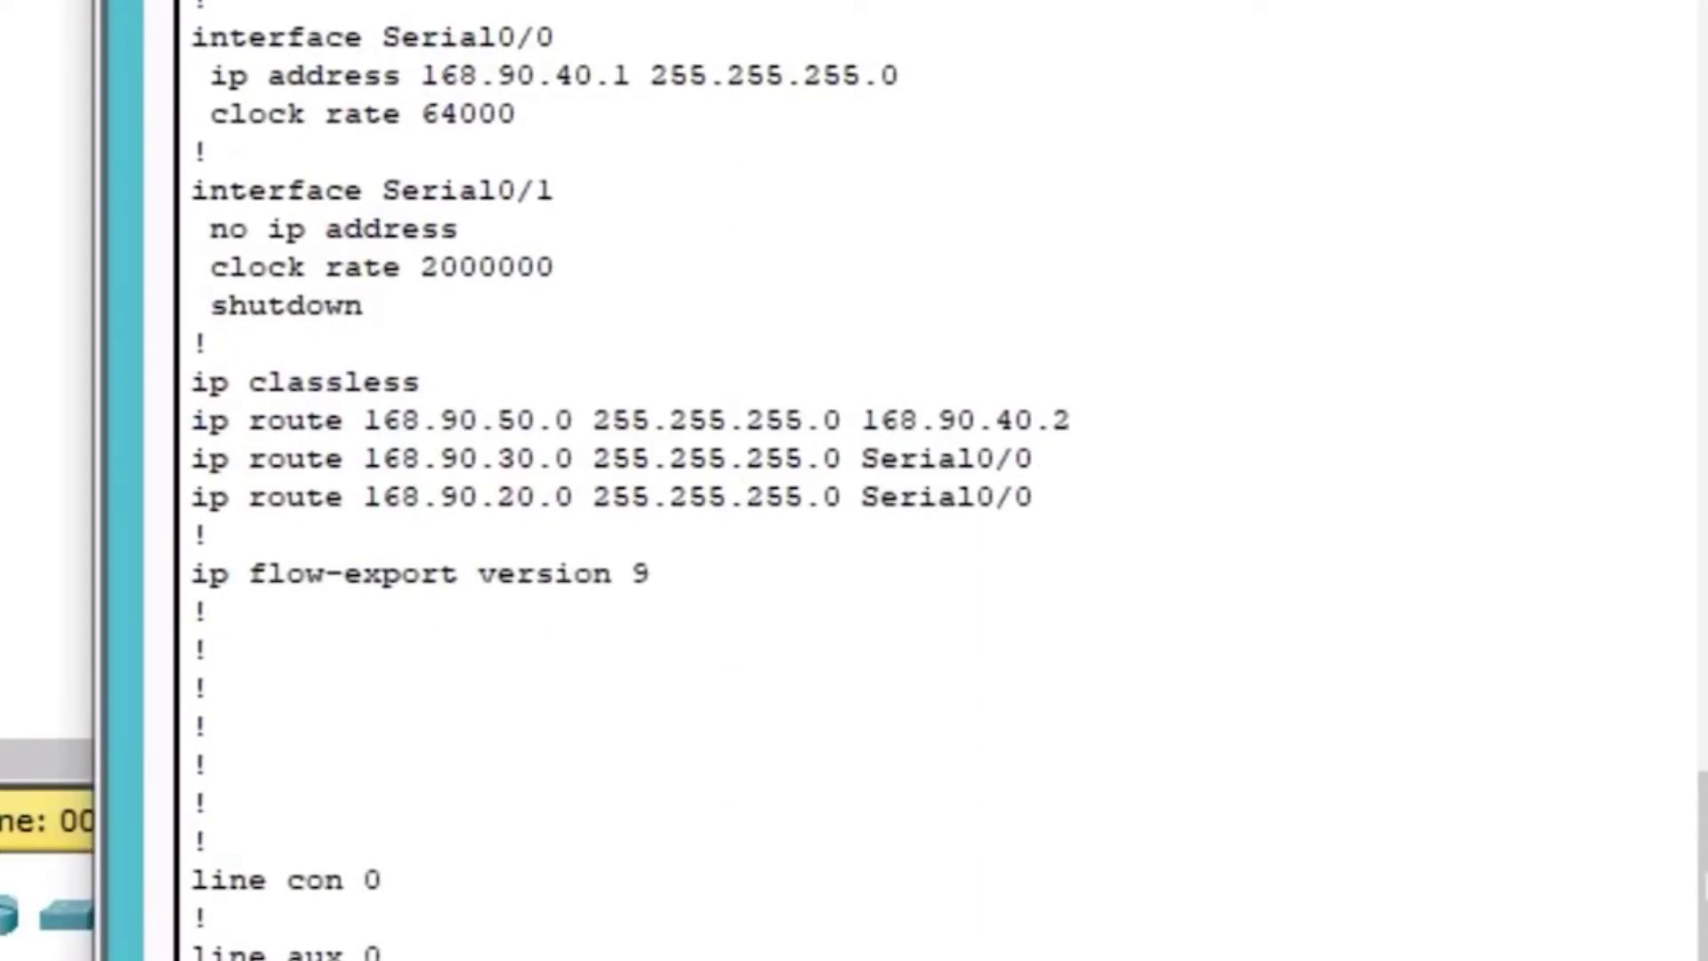
scroll(939, 481, "up", 3)
left_click_drag(596, 0, 490, 0)
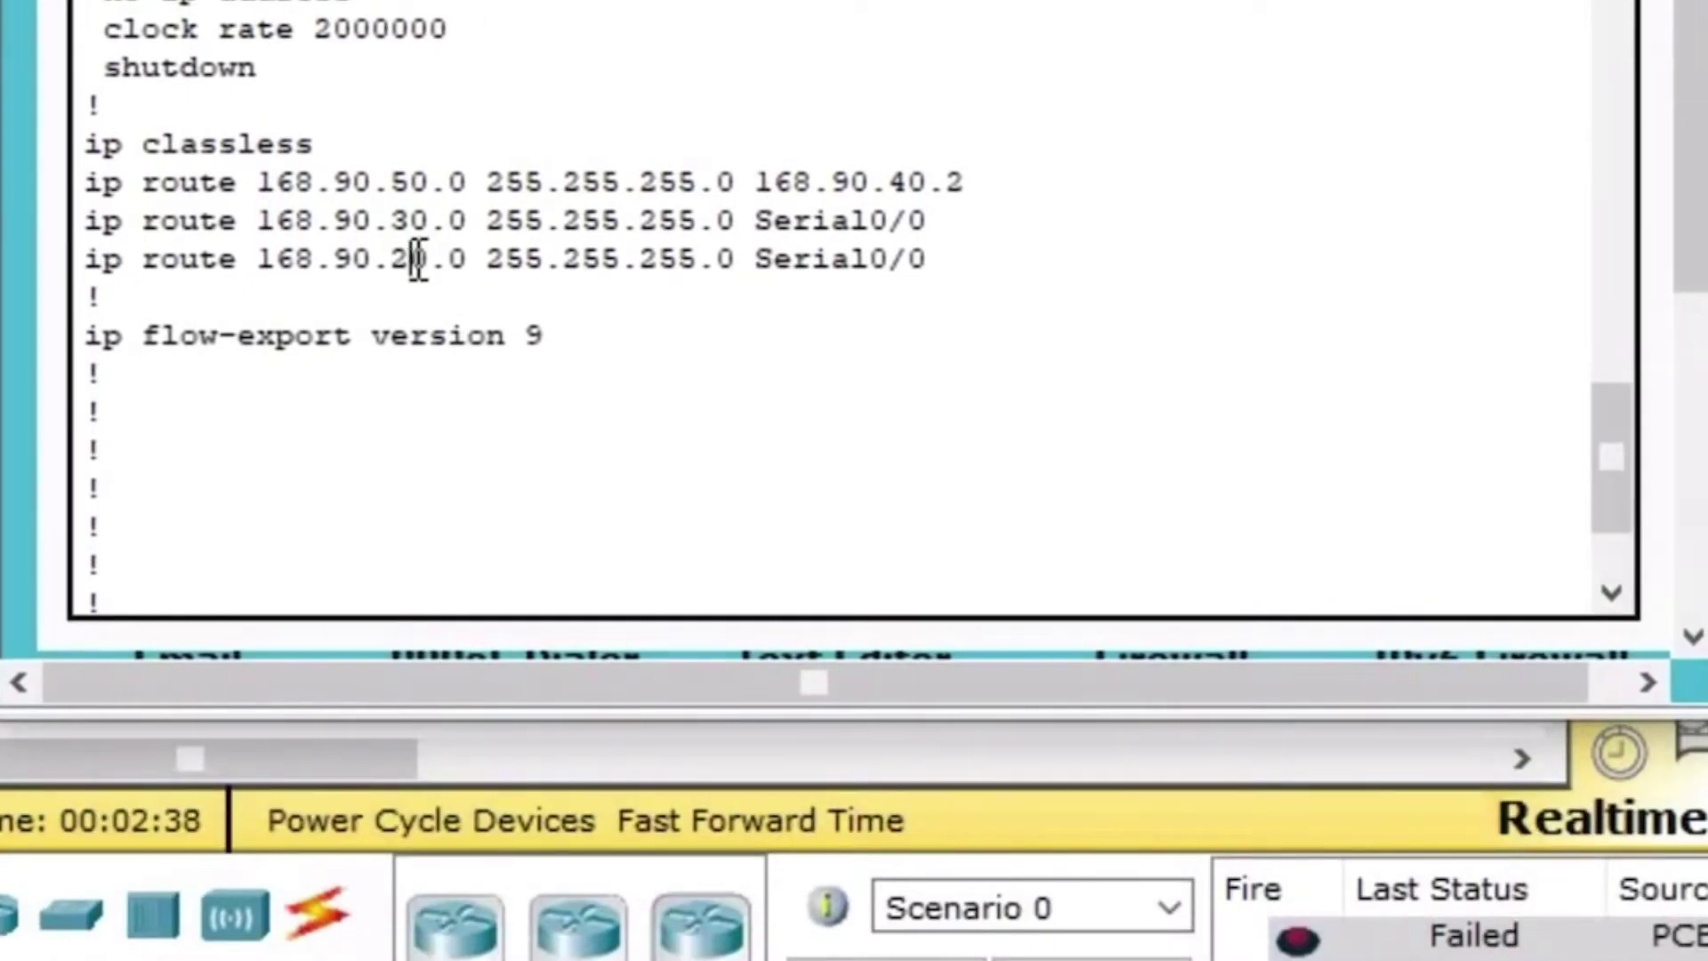
key("Return")
key("Return")
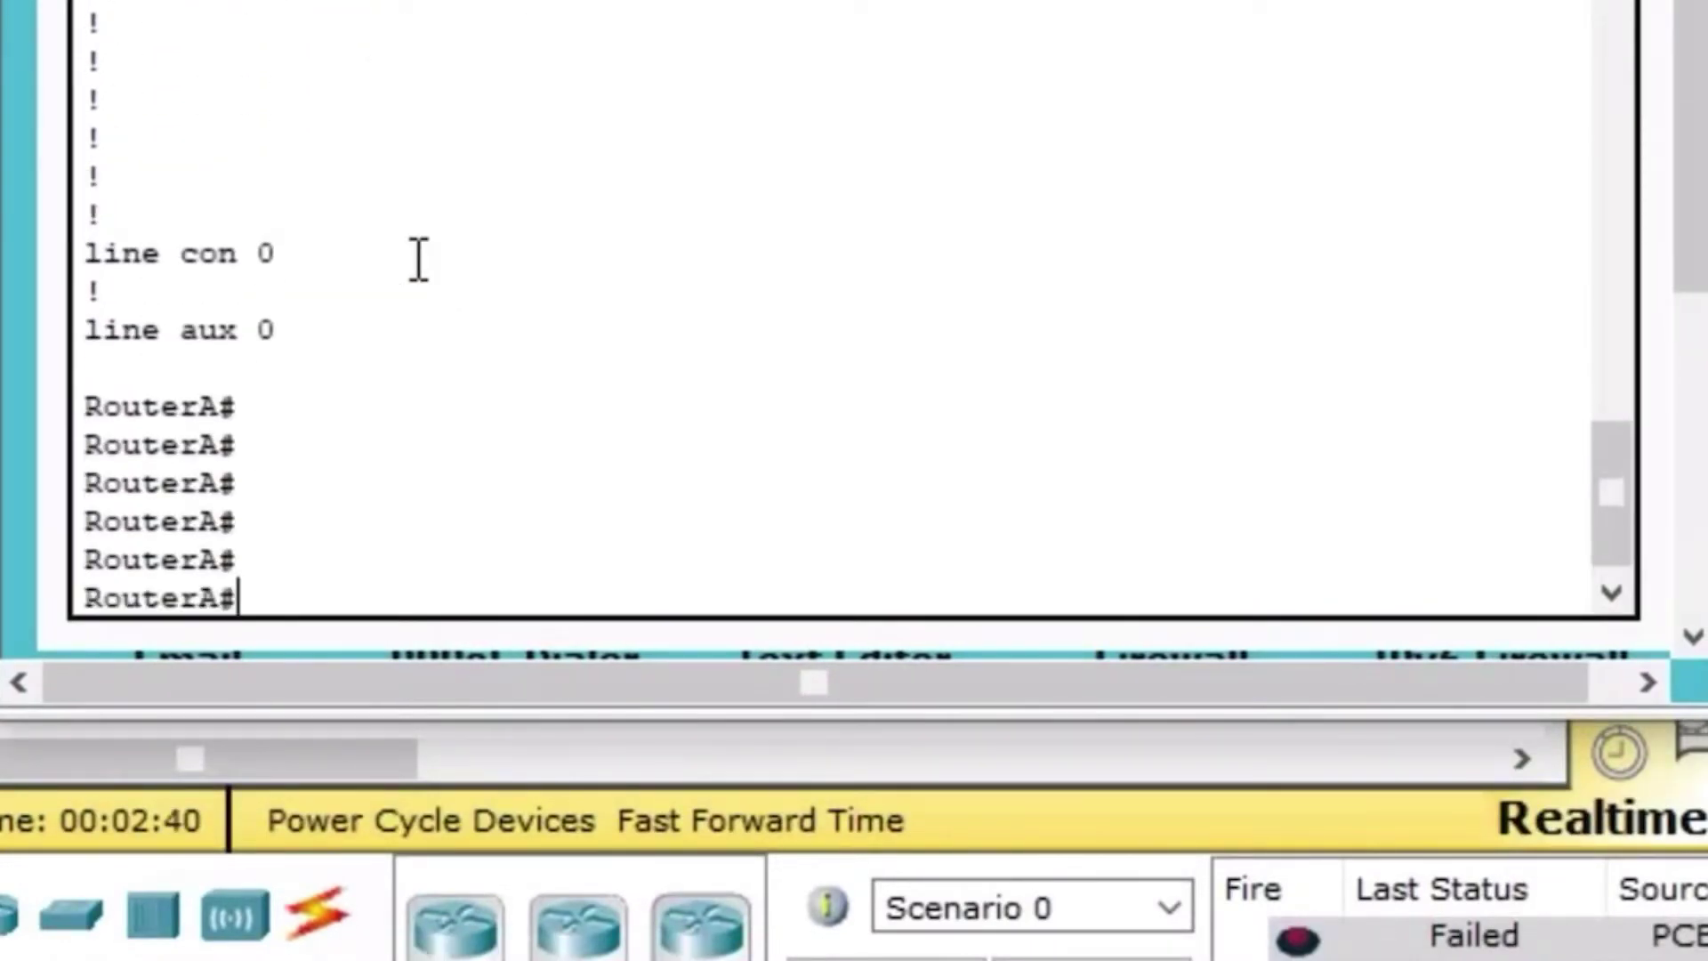
type("config t")
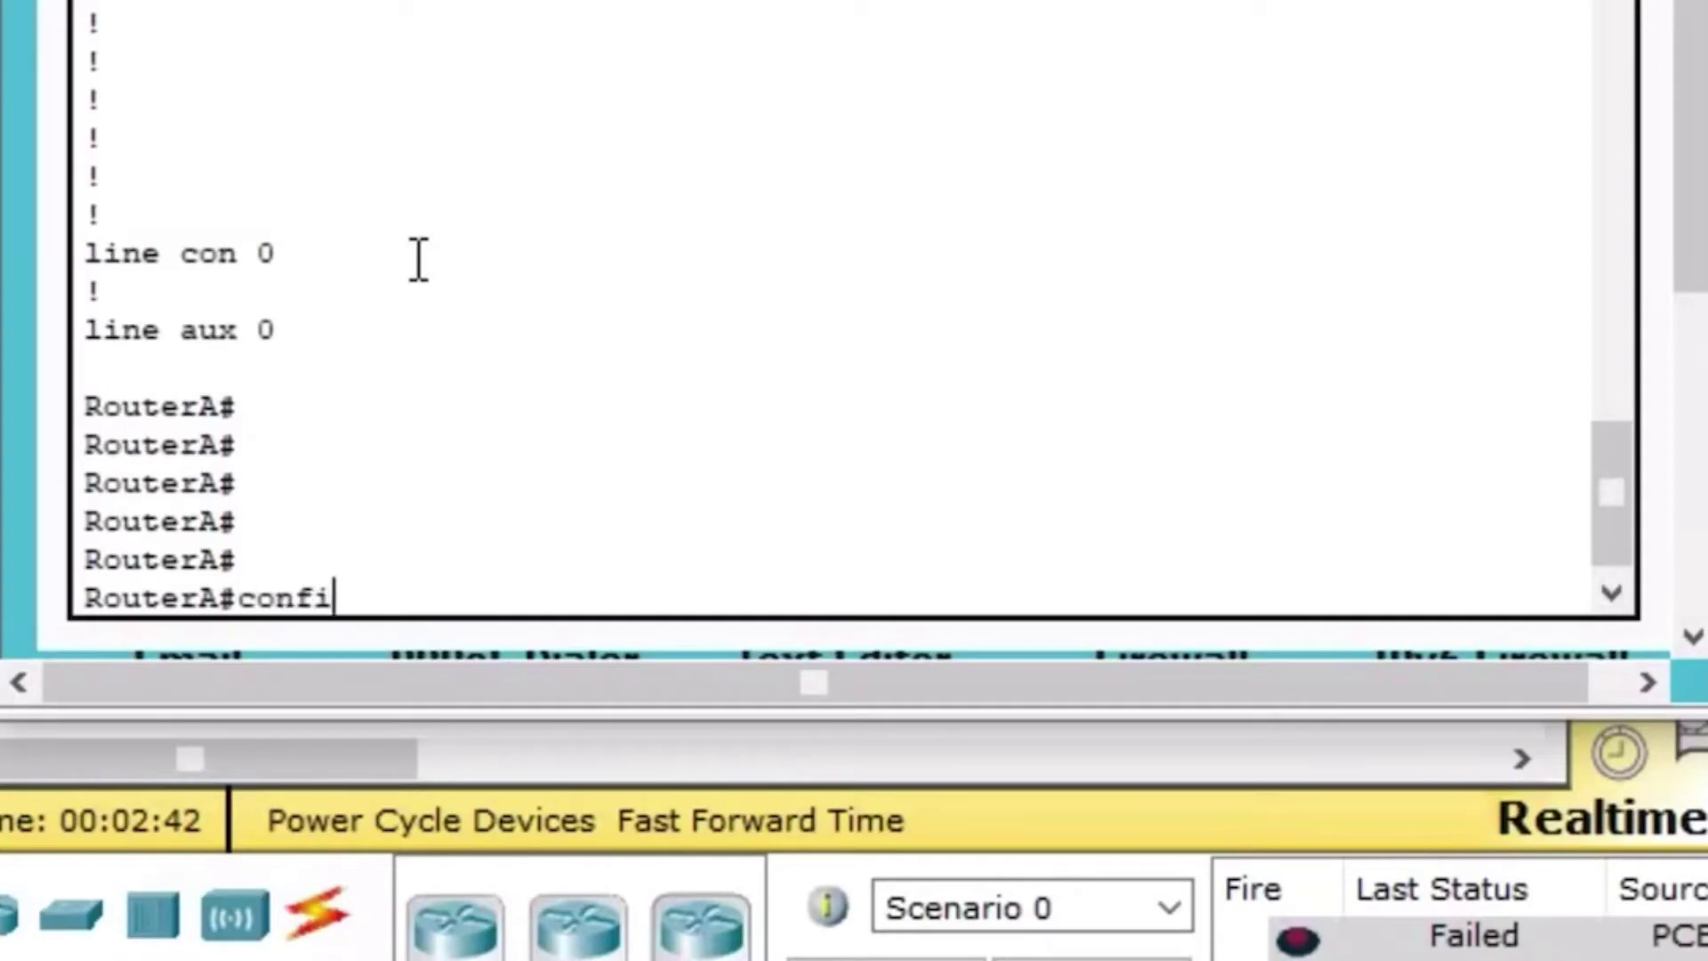
key("Return")
type("router rip")
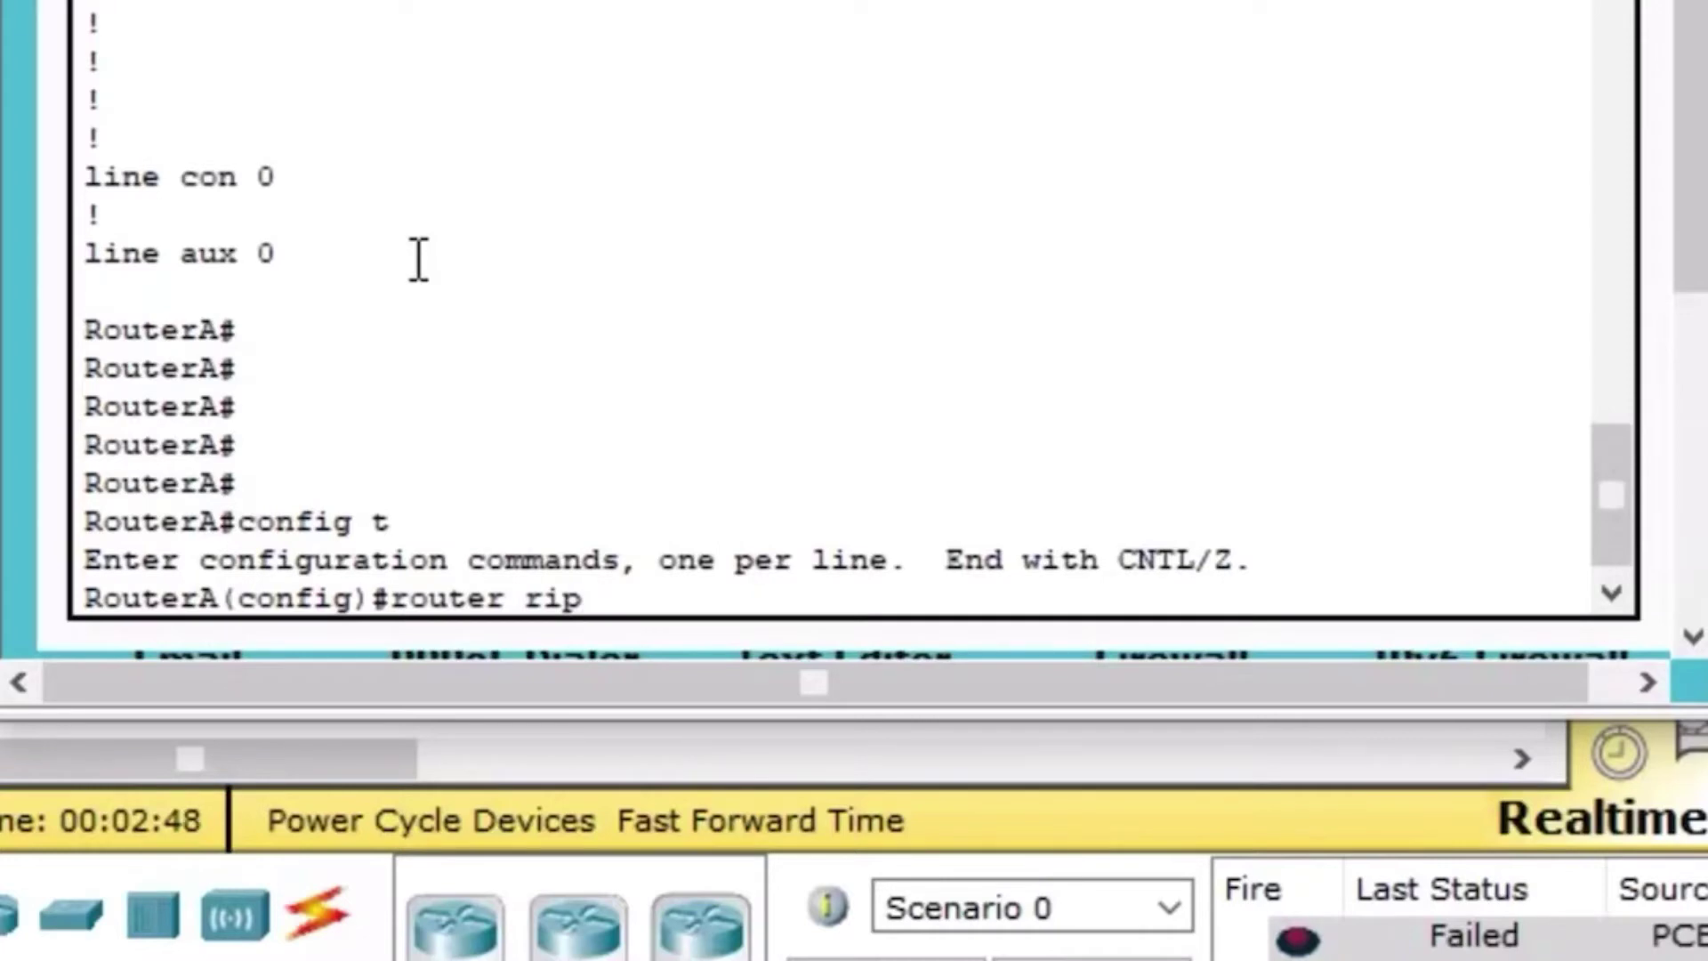
key("BackSpace")
key("BackSpace")
key("BackSpace")
key("BackSpace")
key("BackSpace")
key("BackSpace")
key("BackSpace")
key("BackSpace")
key("BackSpace")
key("BackSpace")
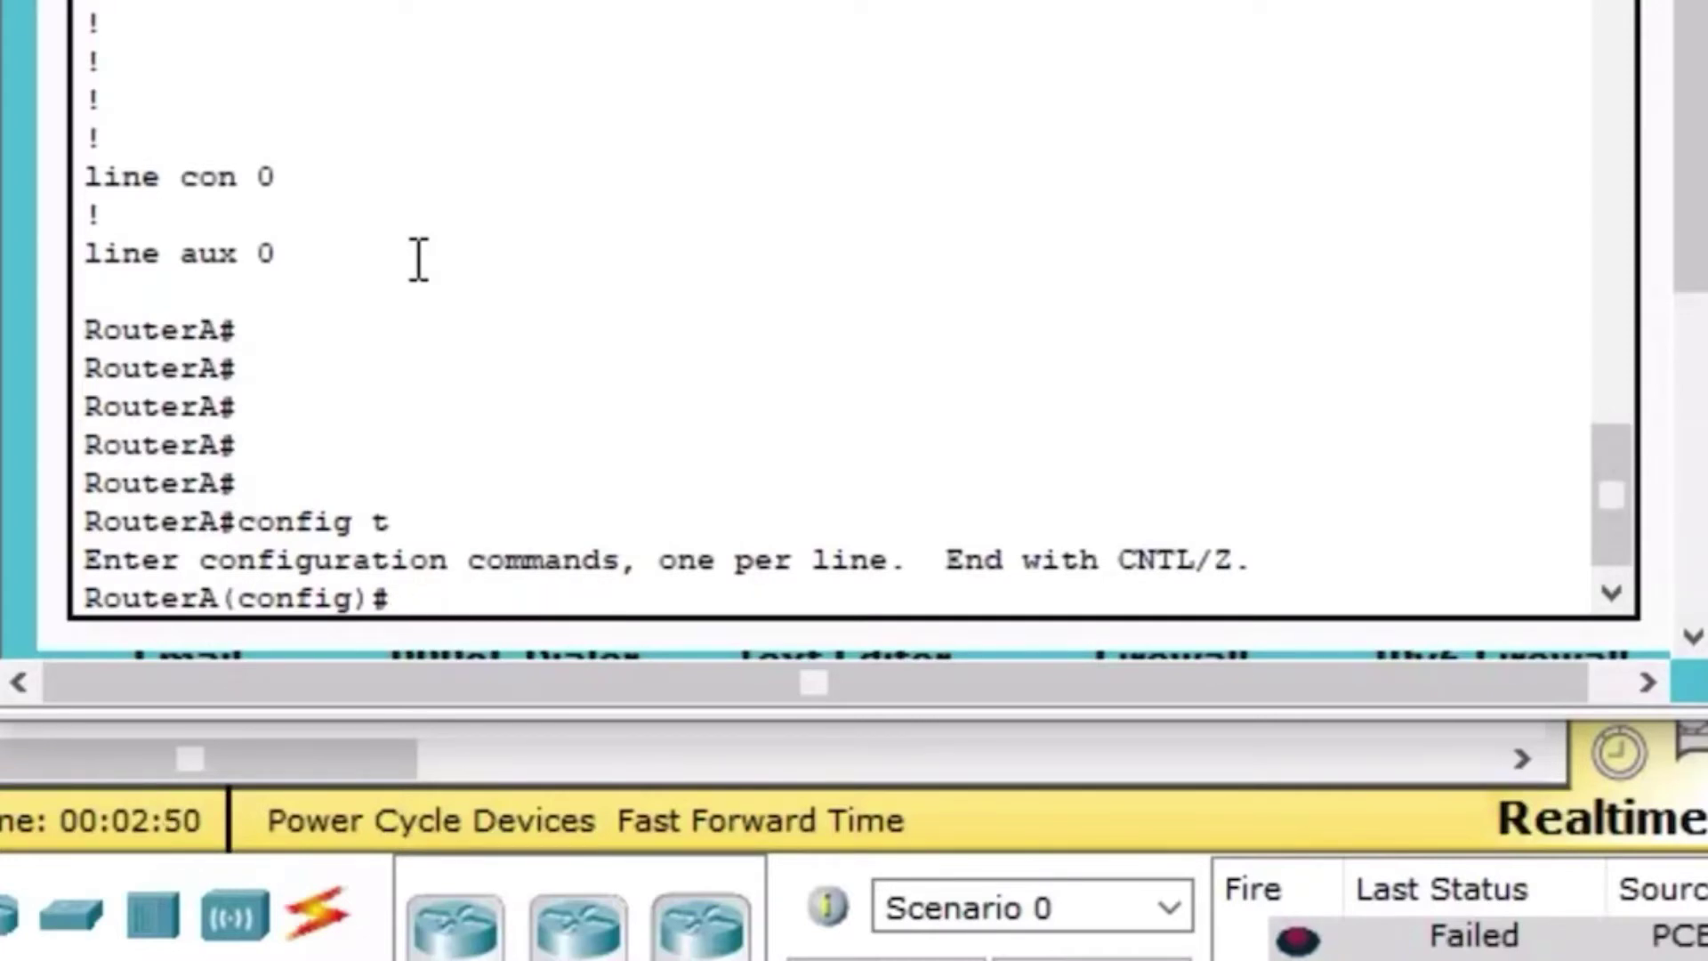
key("ctrl+z")
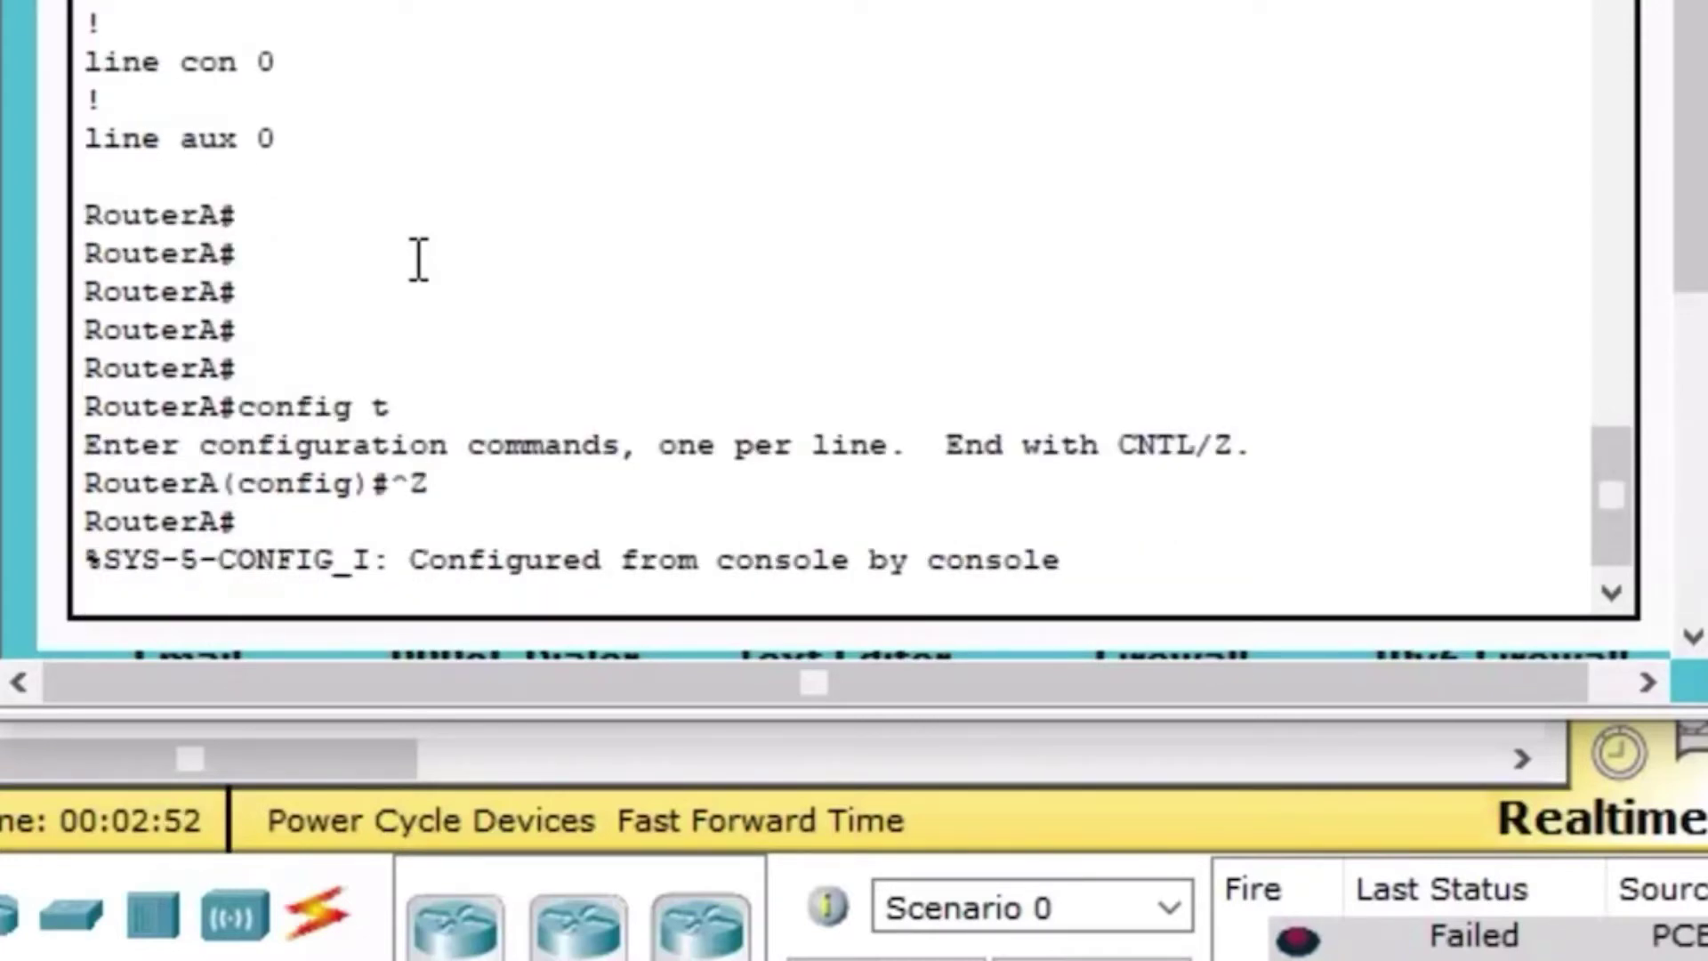
- Display RouterA's IP routing table with sh ip route from the privileged EXEC prompt
key("Return")
key("Return")
key("Return")
key("Return")
key("Return")
key("Return")
type("sh rip")
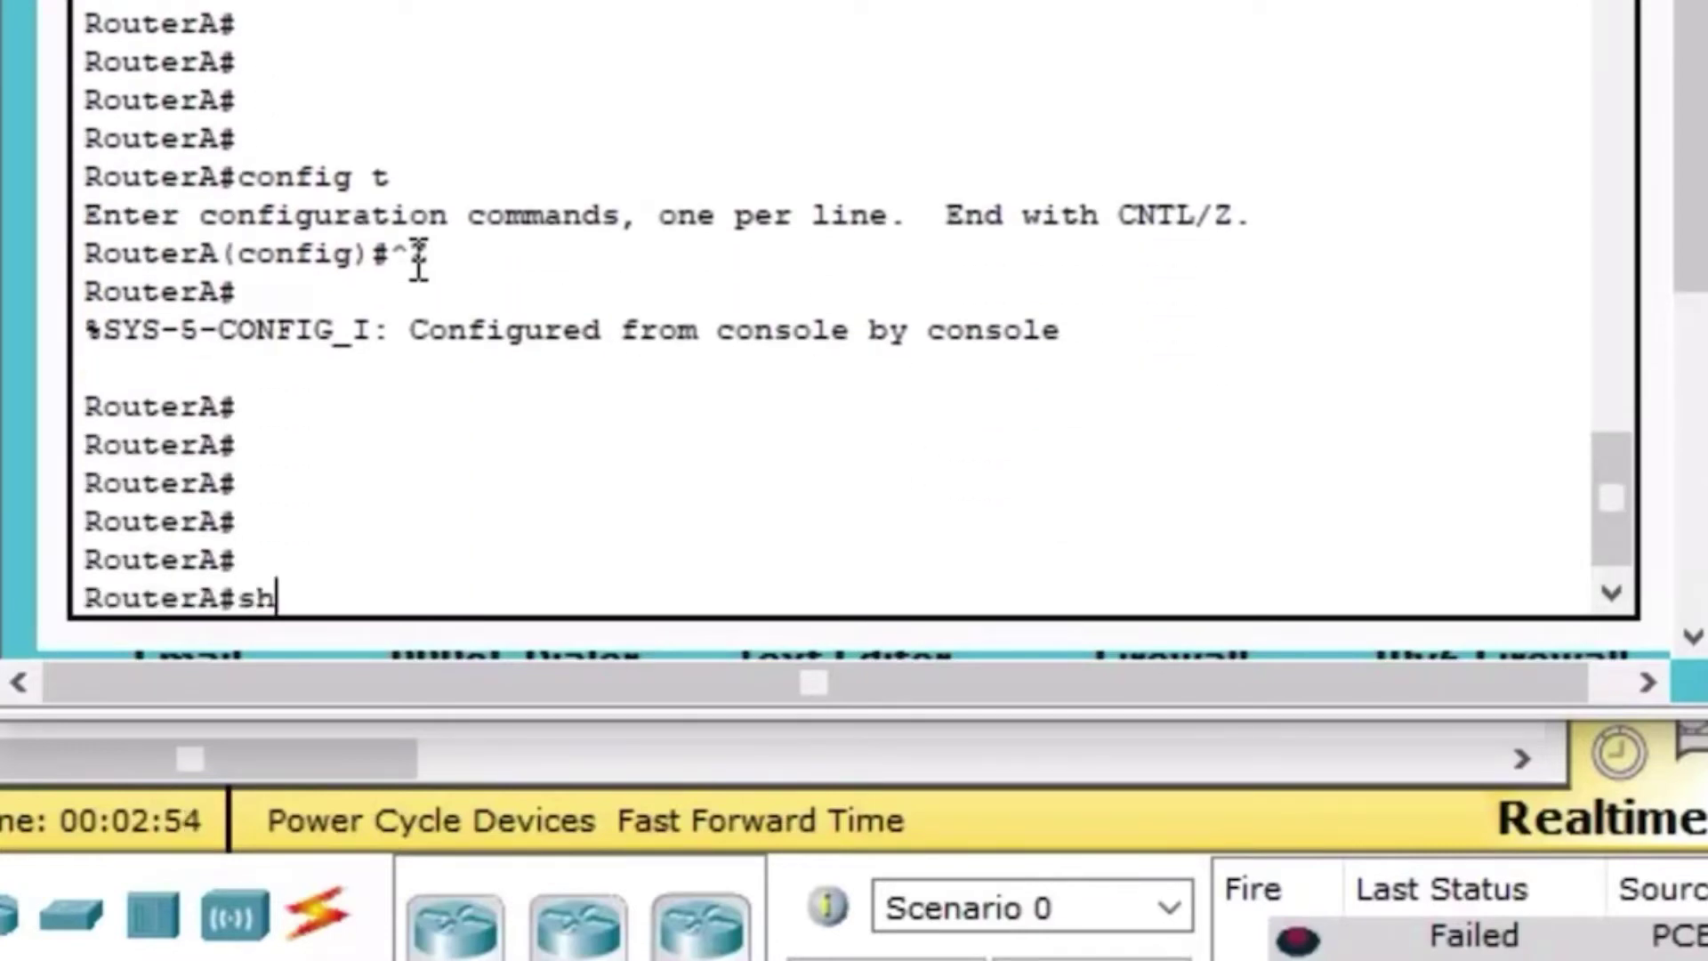
key("BackSpace")
key("BackSpace")
key("BackSpace")
key("BackSpace")
type("ip route")
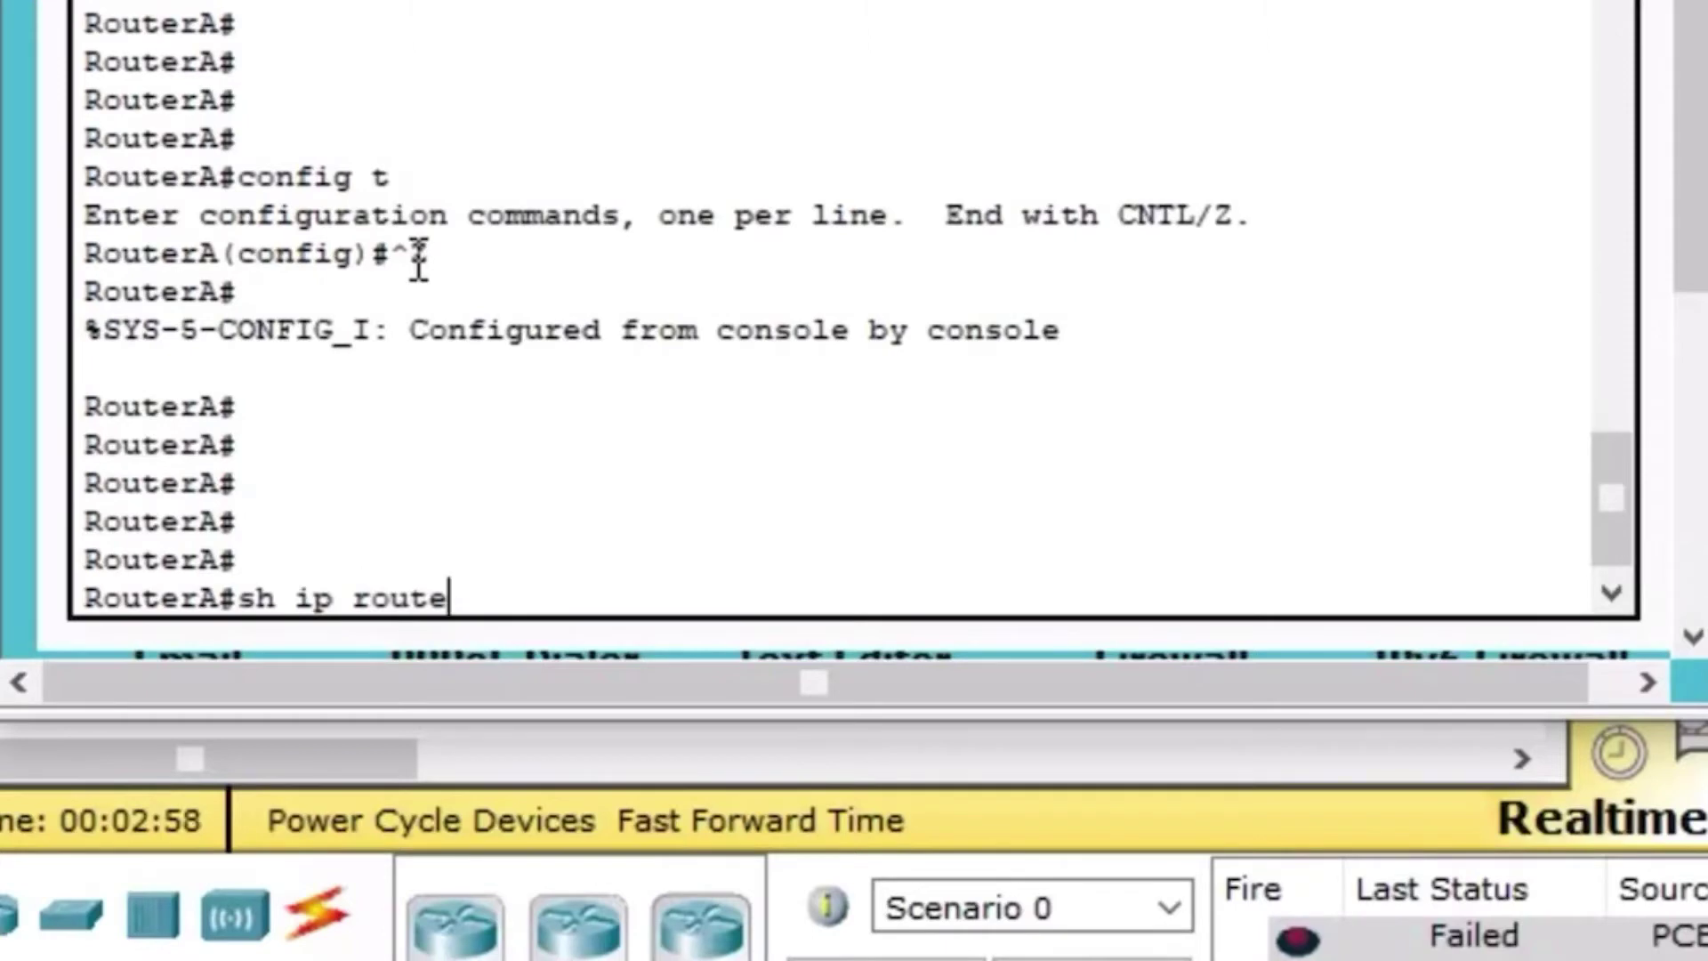
key("Return")
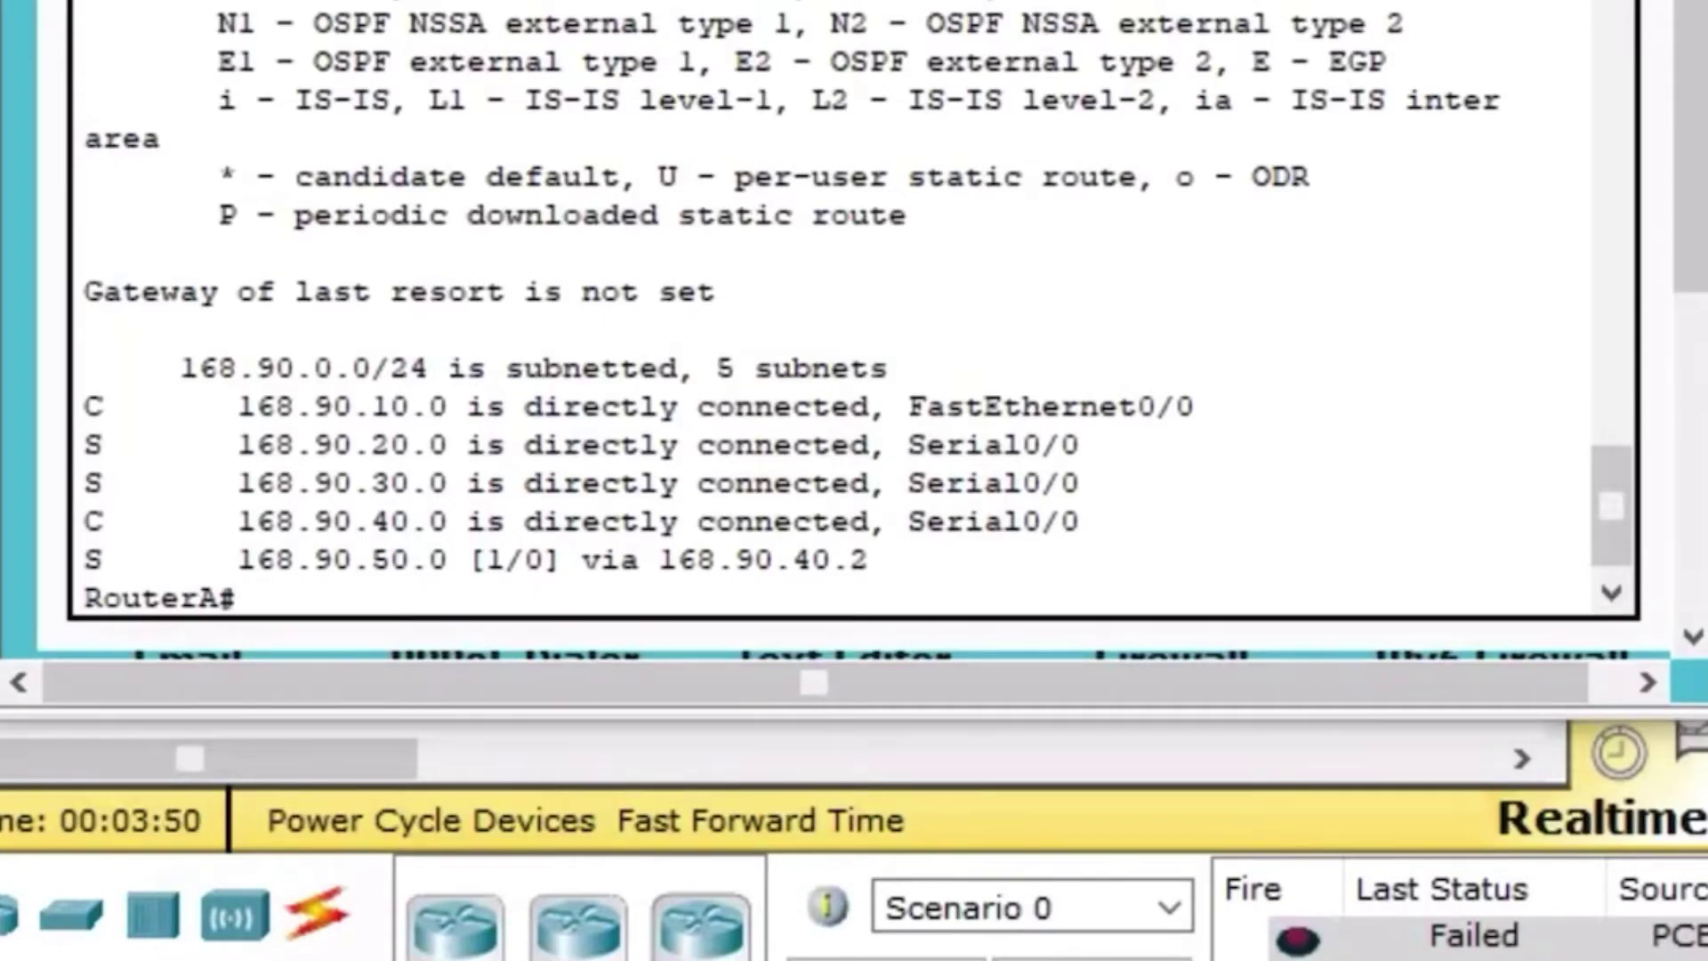
key("alt+Tab")
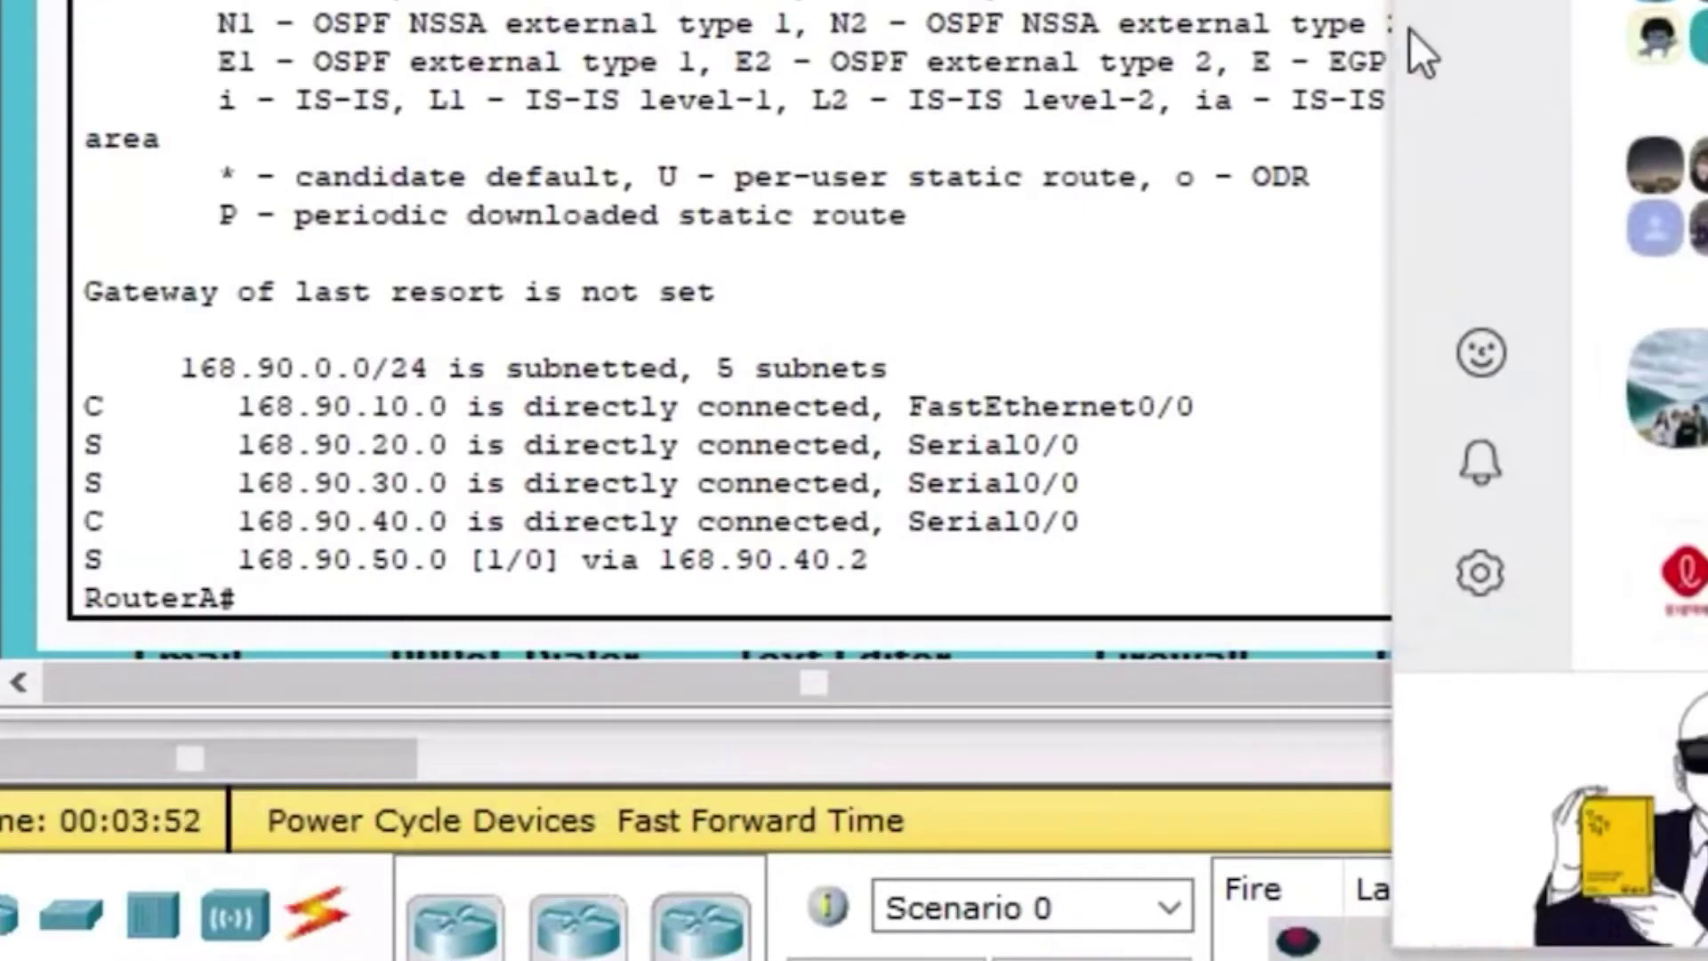
left_click_drag(1410, 30, 1707, 1)
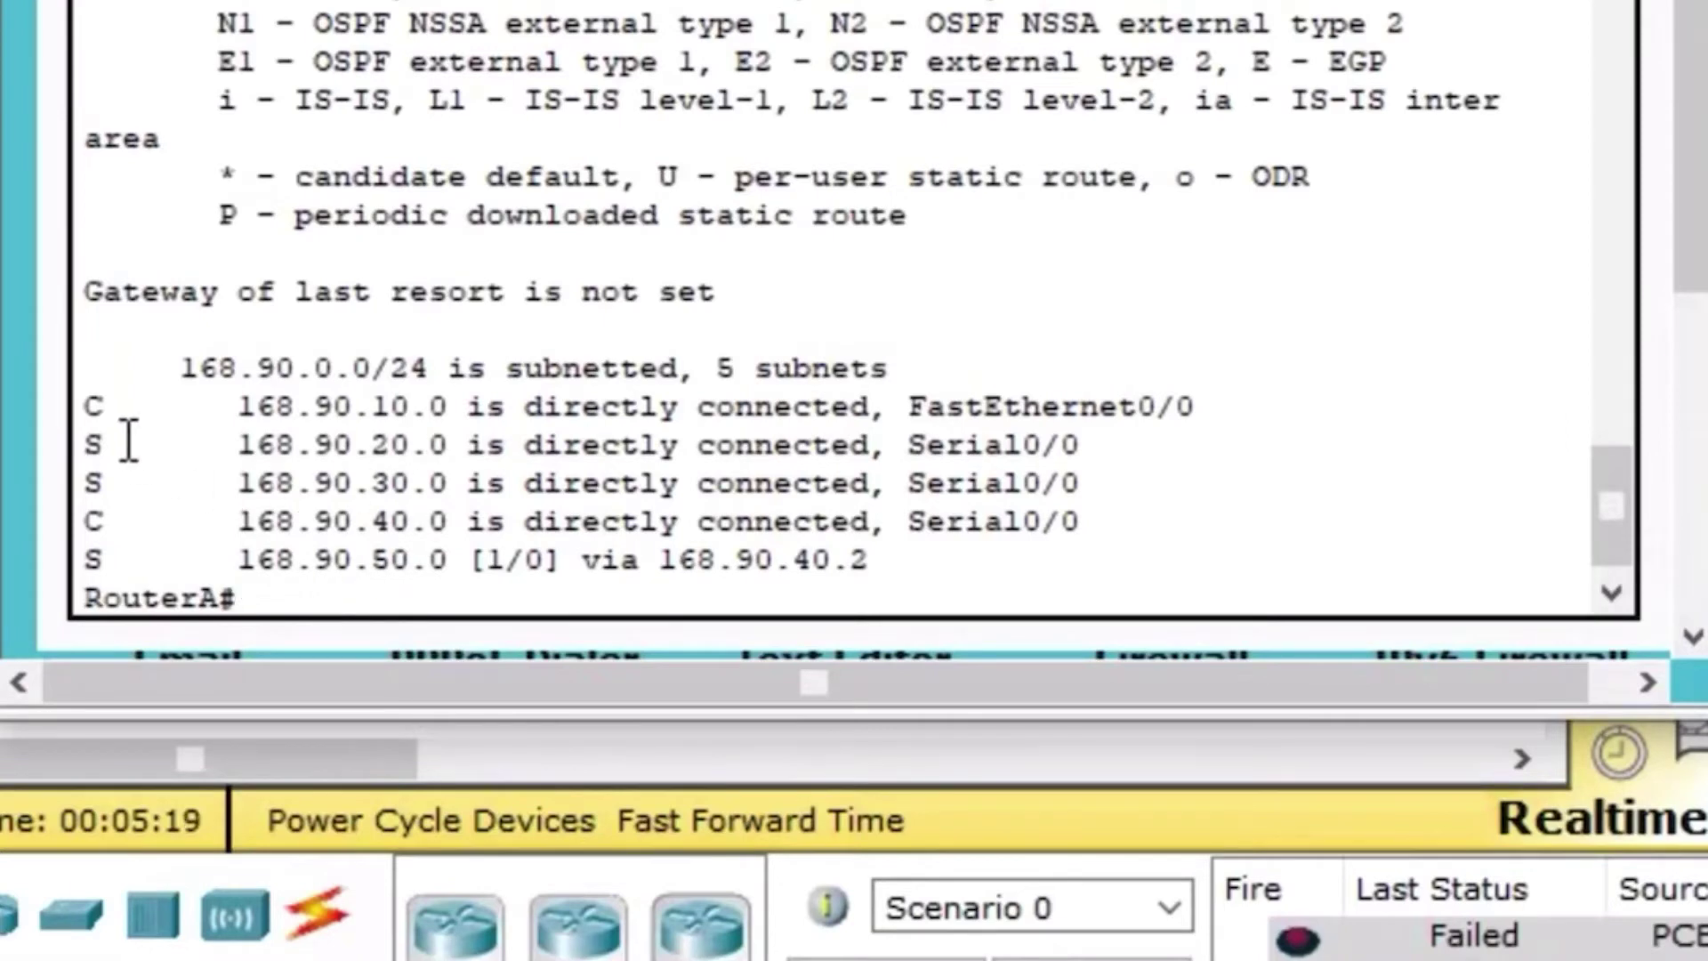
- Highlight the C codes of the directly connected networks in RouterA's routing table
left_click_drag(105, 407, 82, 407)
left_click_drag(113, 519, 53, 526)
left_click_drag(105, 407, 89, 406)
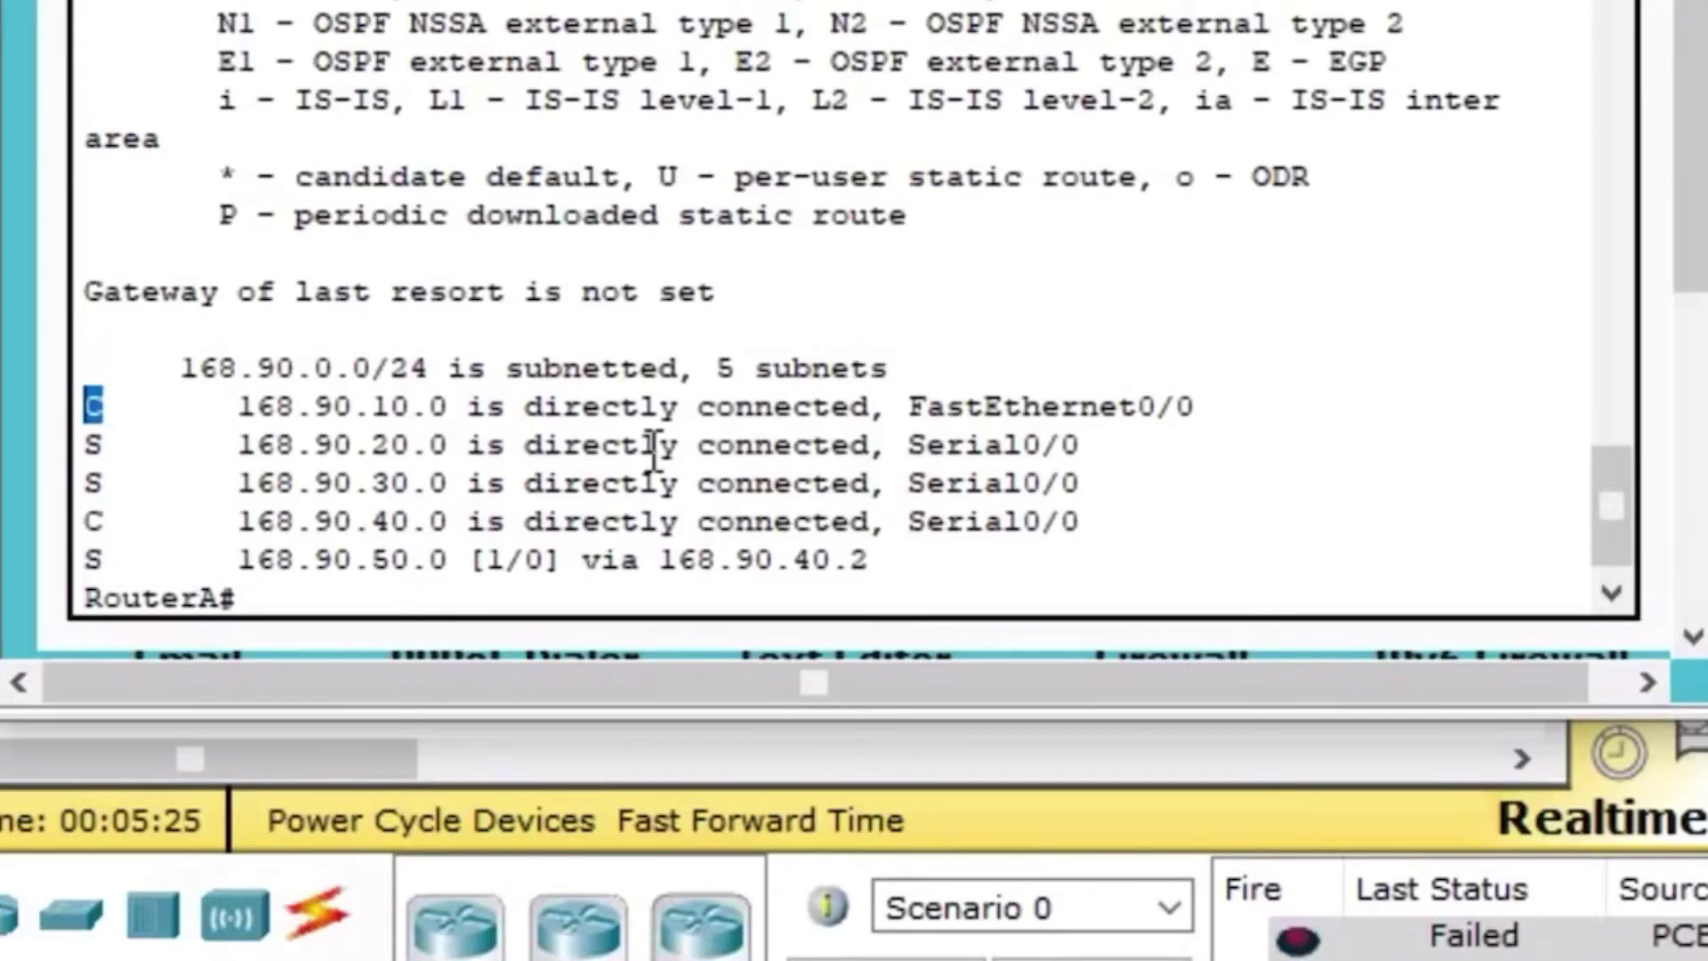
- Enable RIP on RouterA with router rip in global configuration mode and advertise network 168.90.10.0
left_click(265, 614)
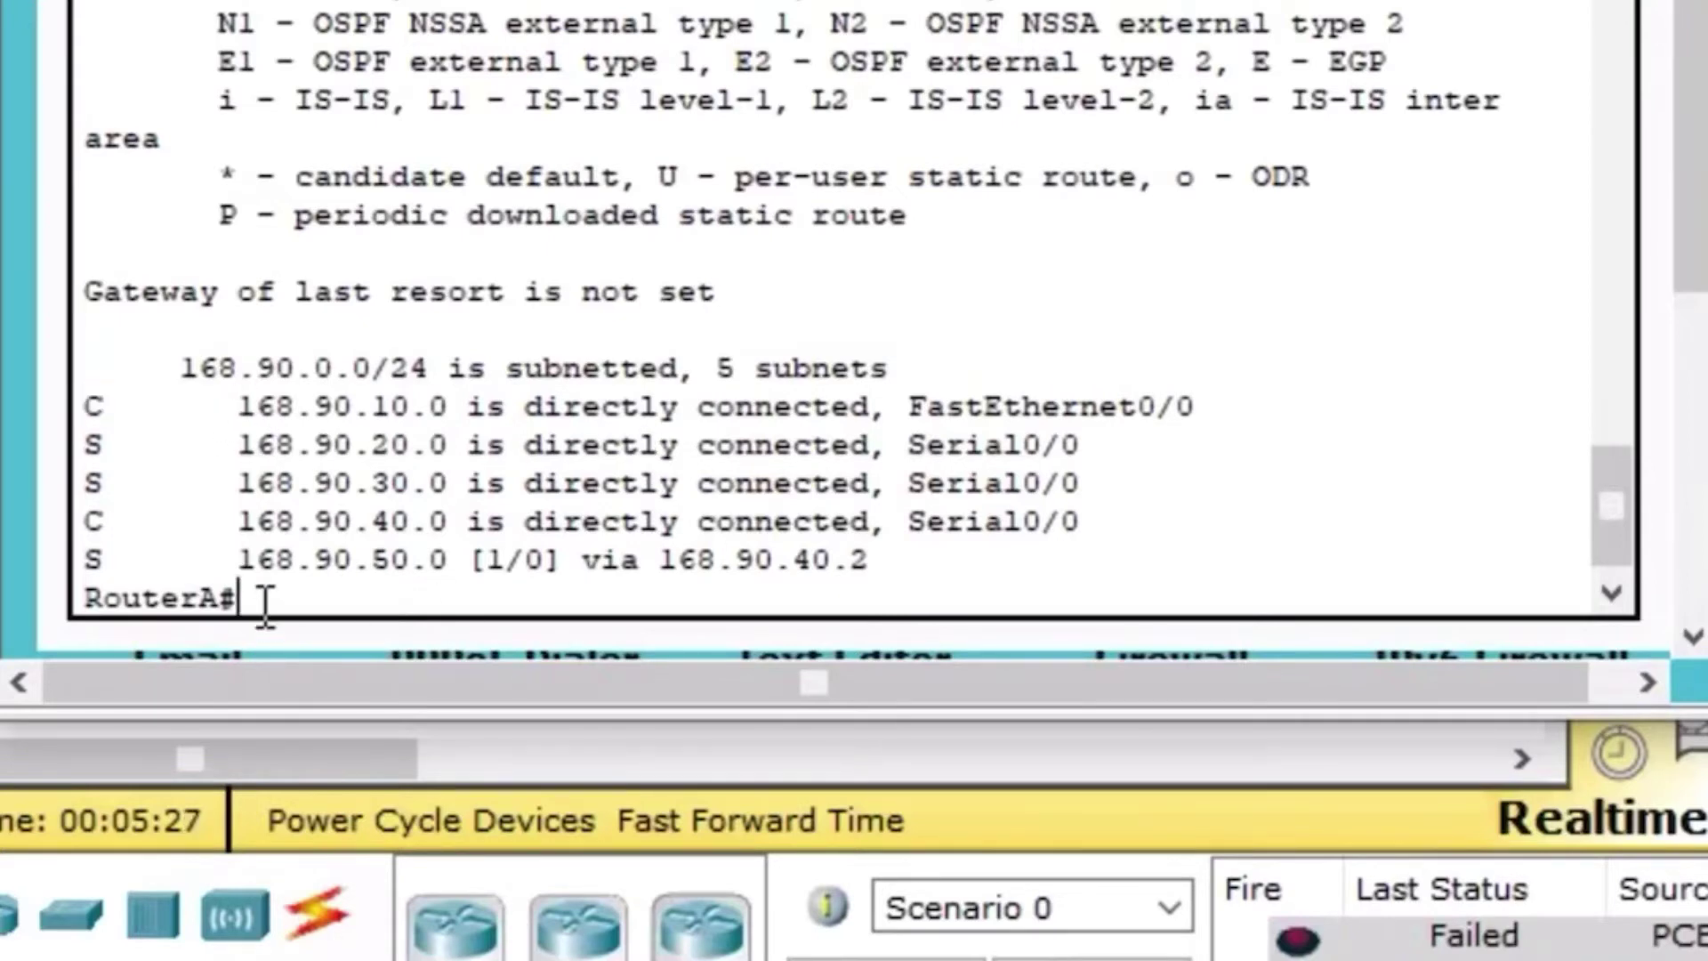
type("config t")
key("Return")
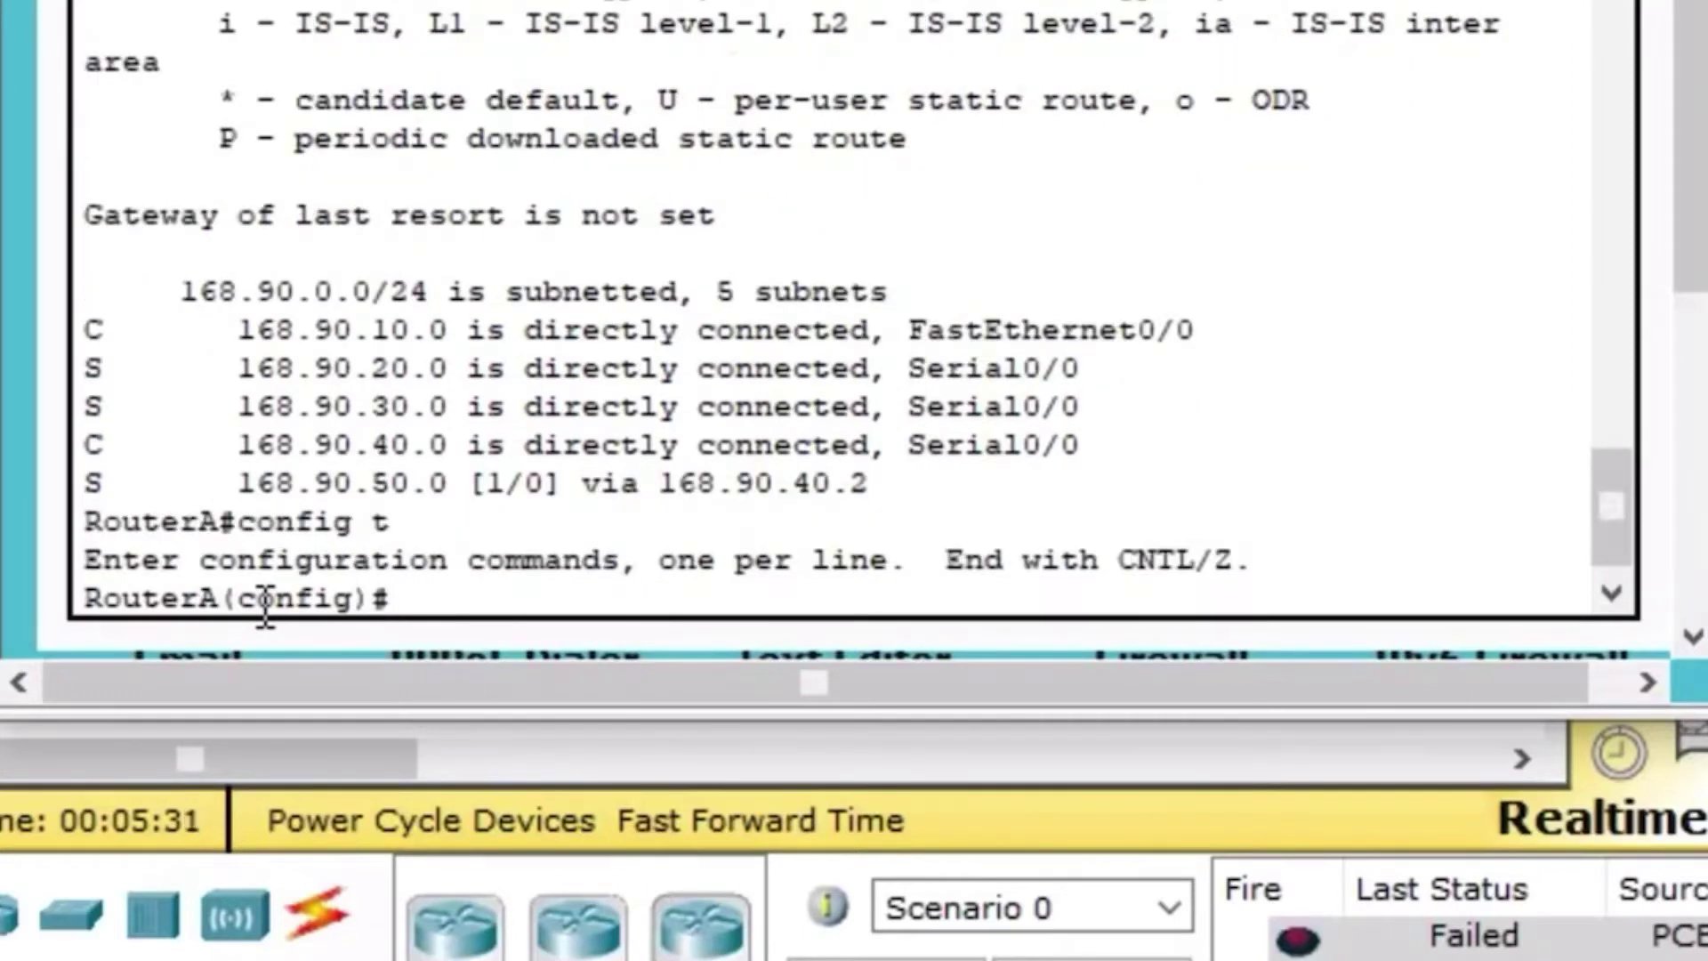
type("router rip")
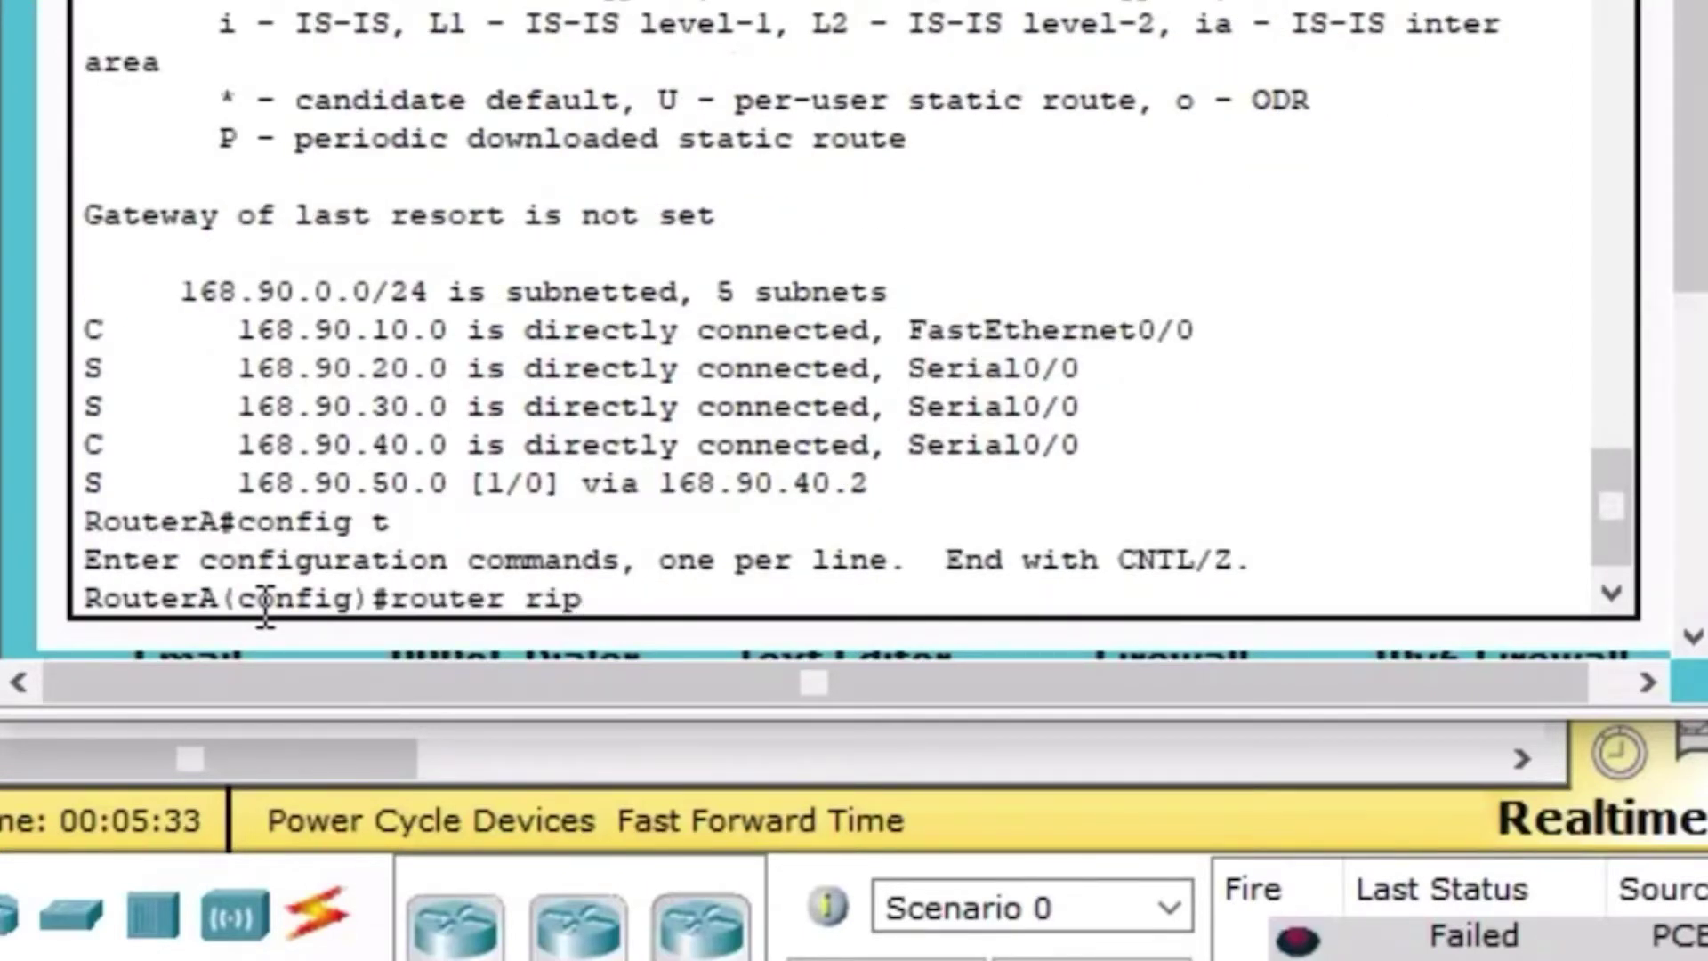
key("Return")
type("network")
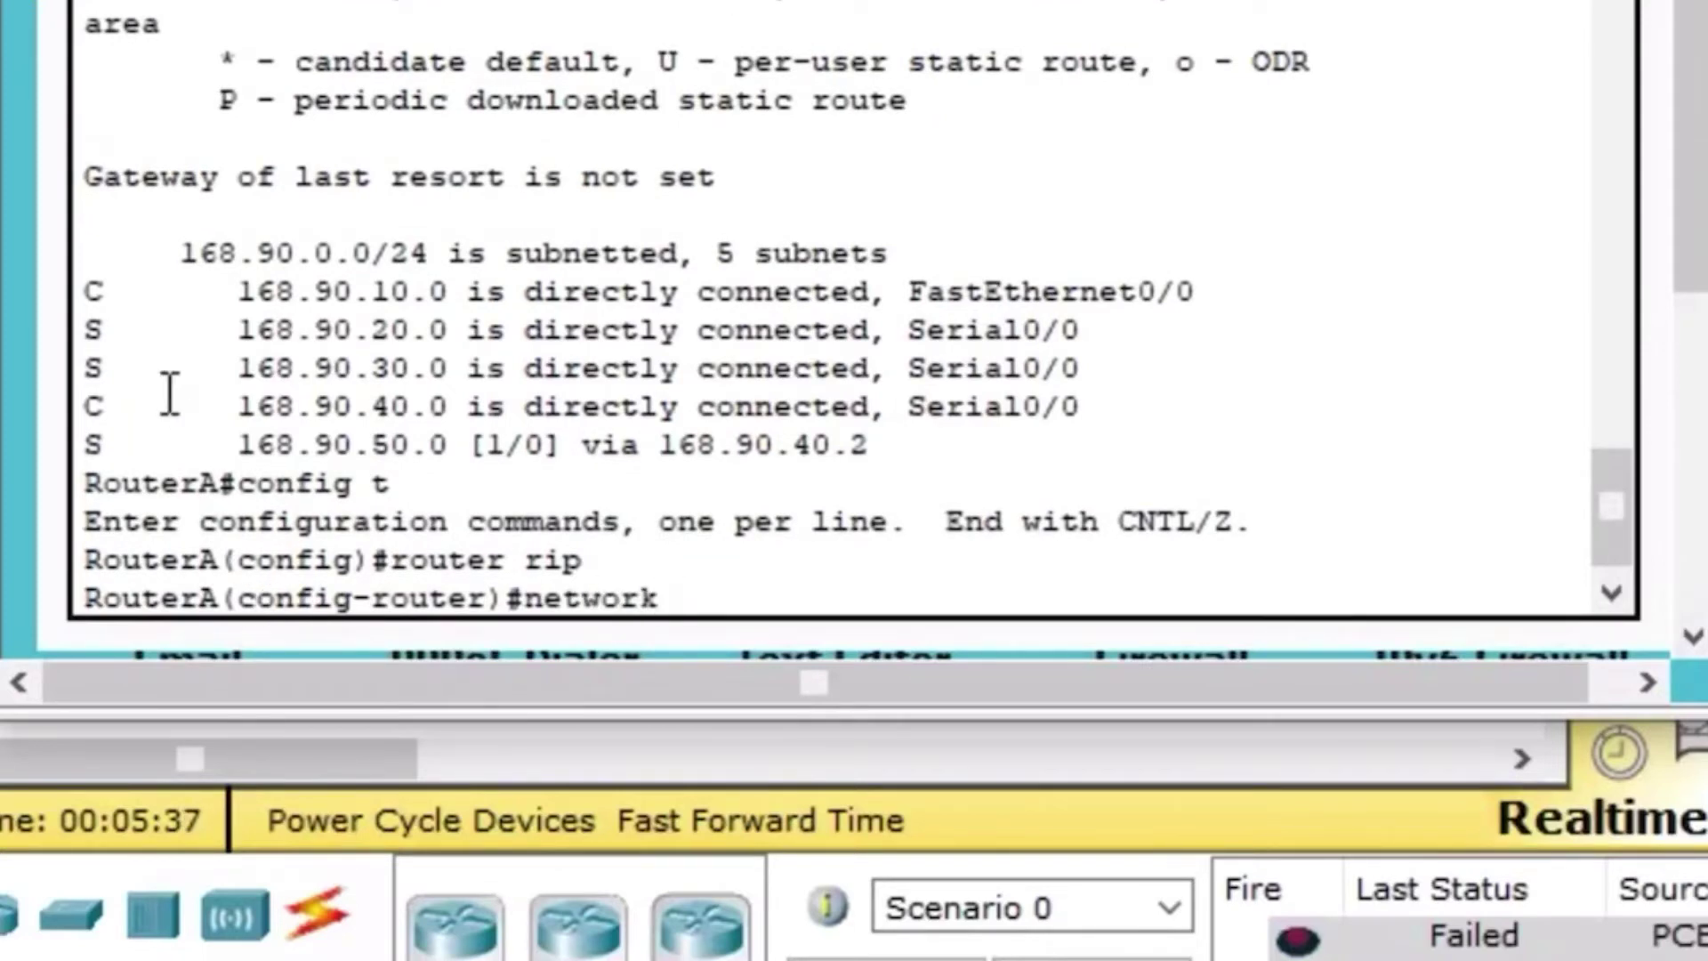
left_click_drag(99, 293, 35, 296)
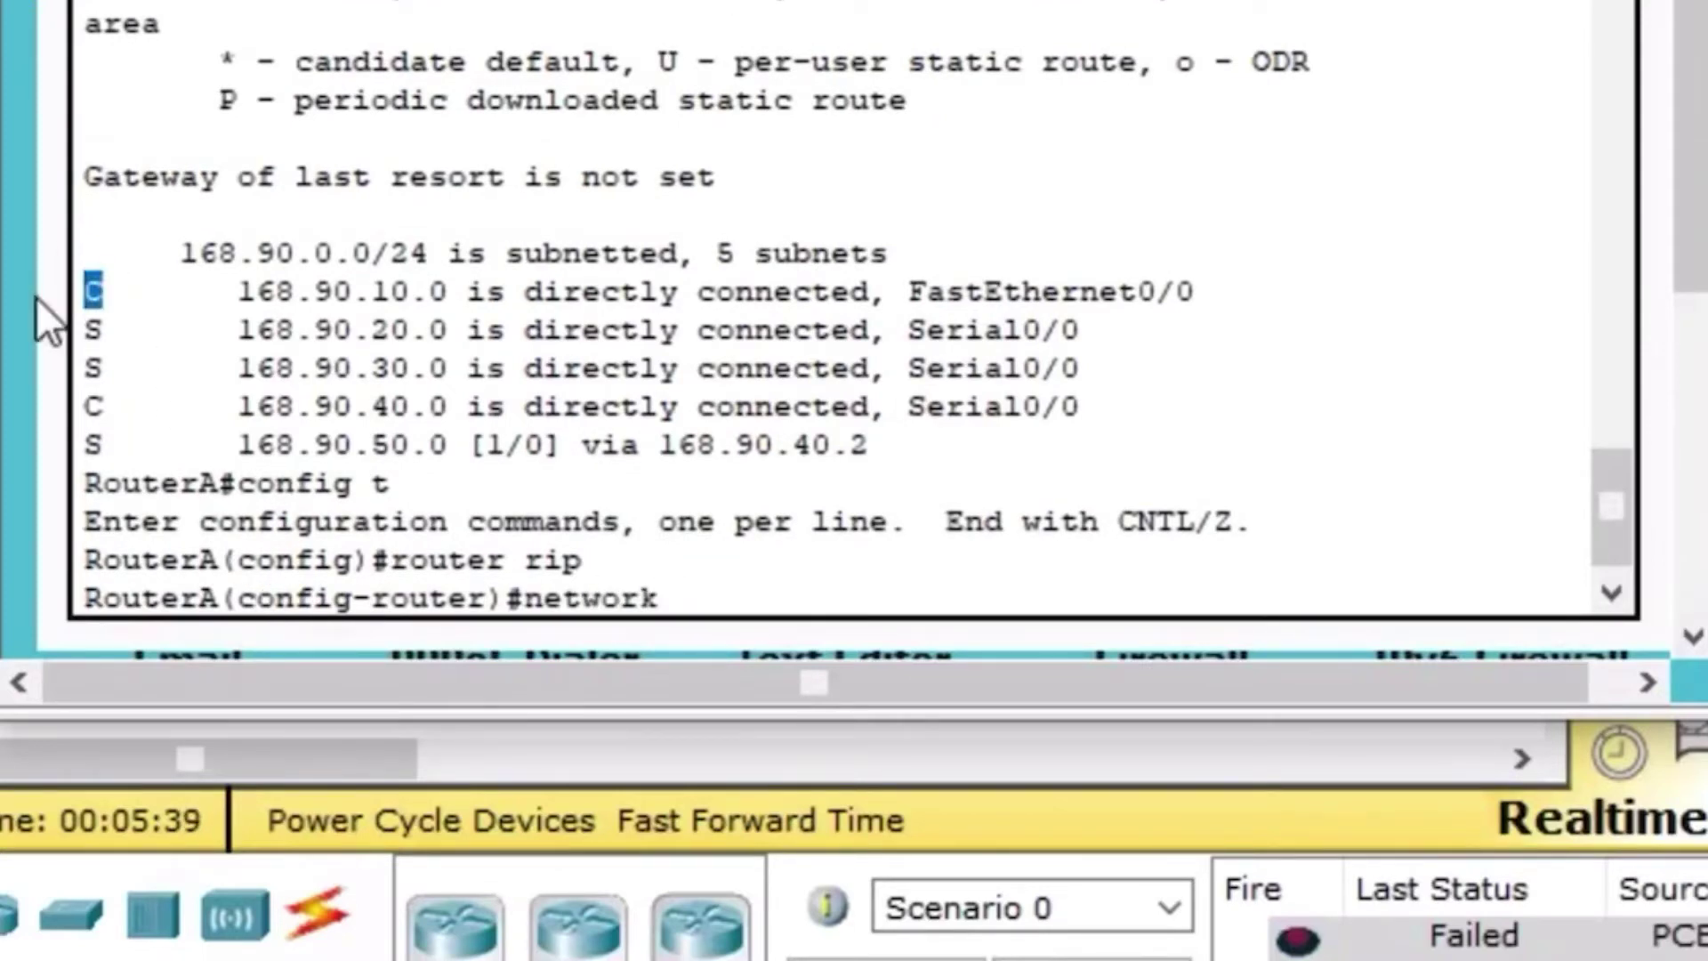
type("168.90.10.0")
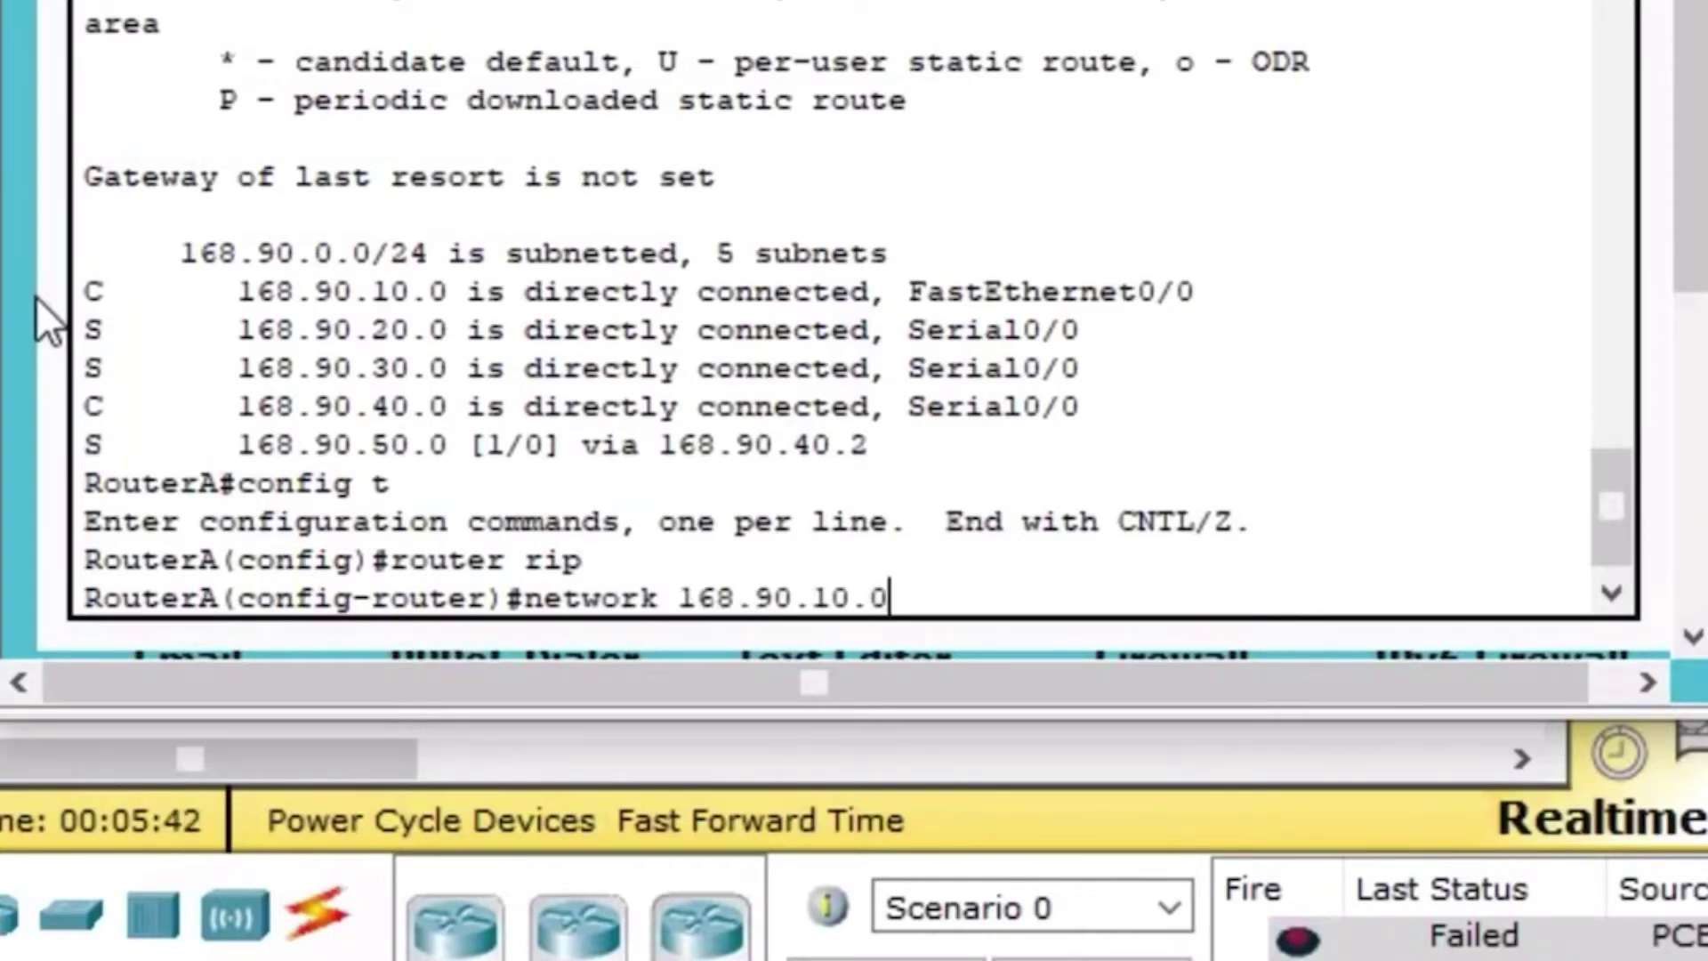
key("Return")
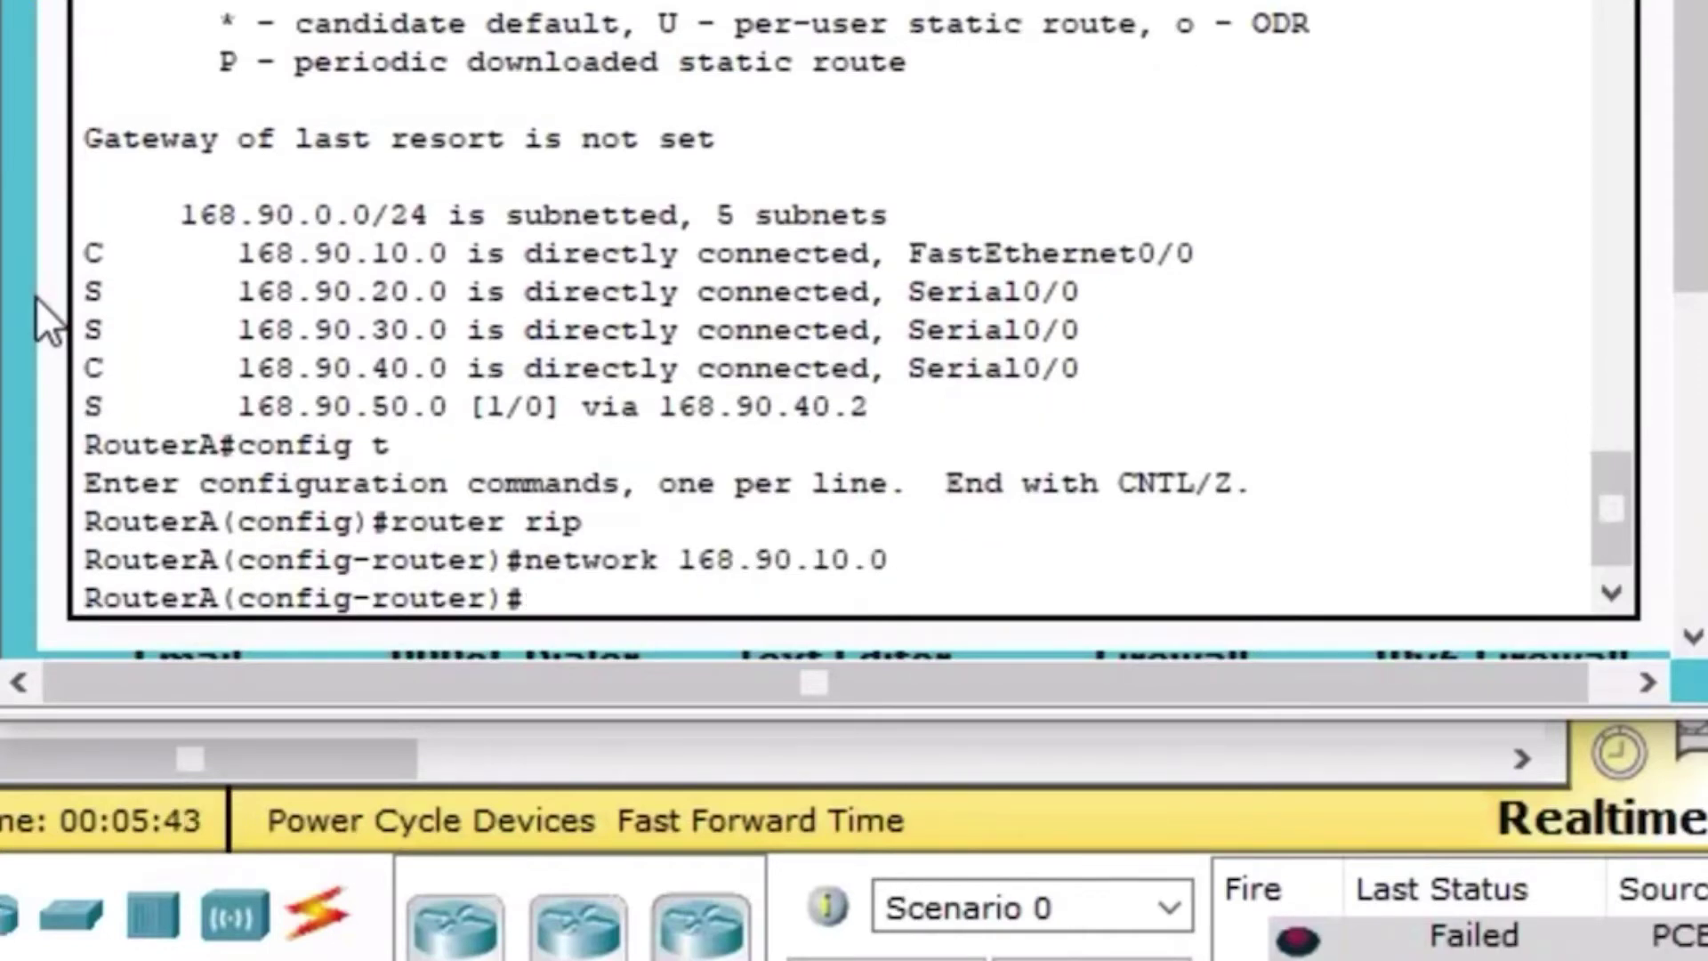
- Add network 168.90.40.0 to RouterA's RIP configuration
type("network 168.90.10.0")
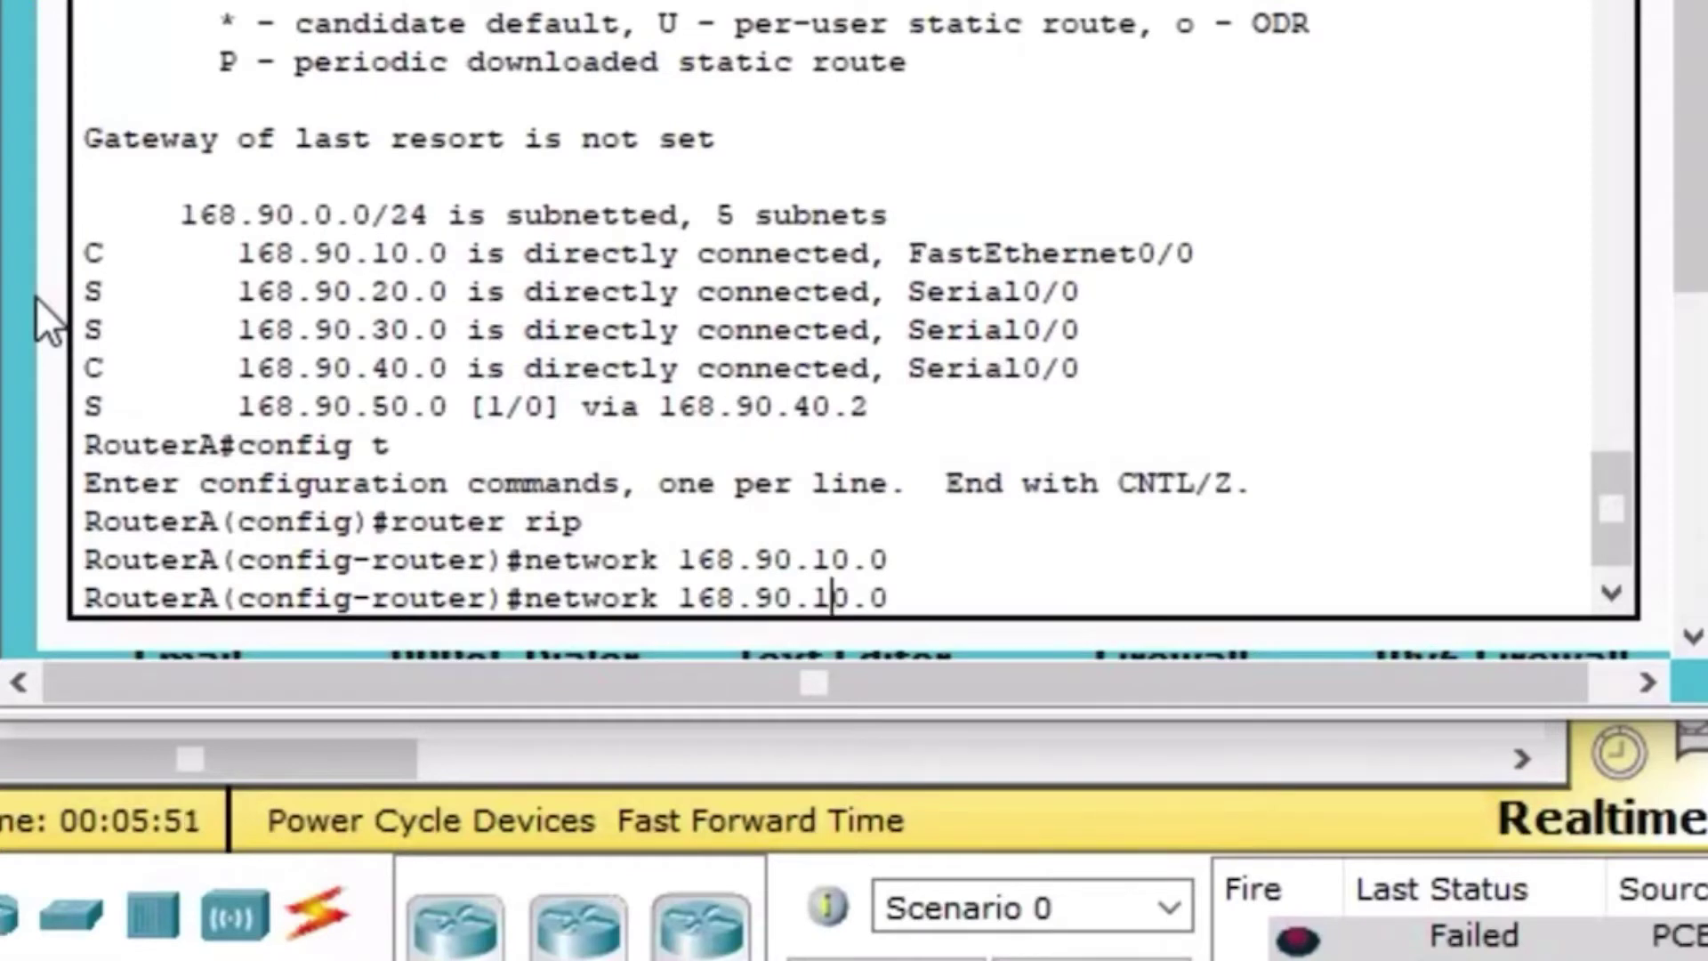
key("Left")
key("Left")
key("Left")
key("BackSpace")
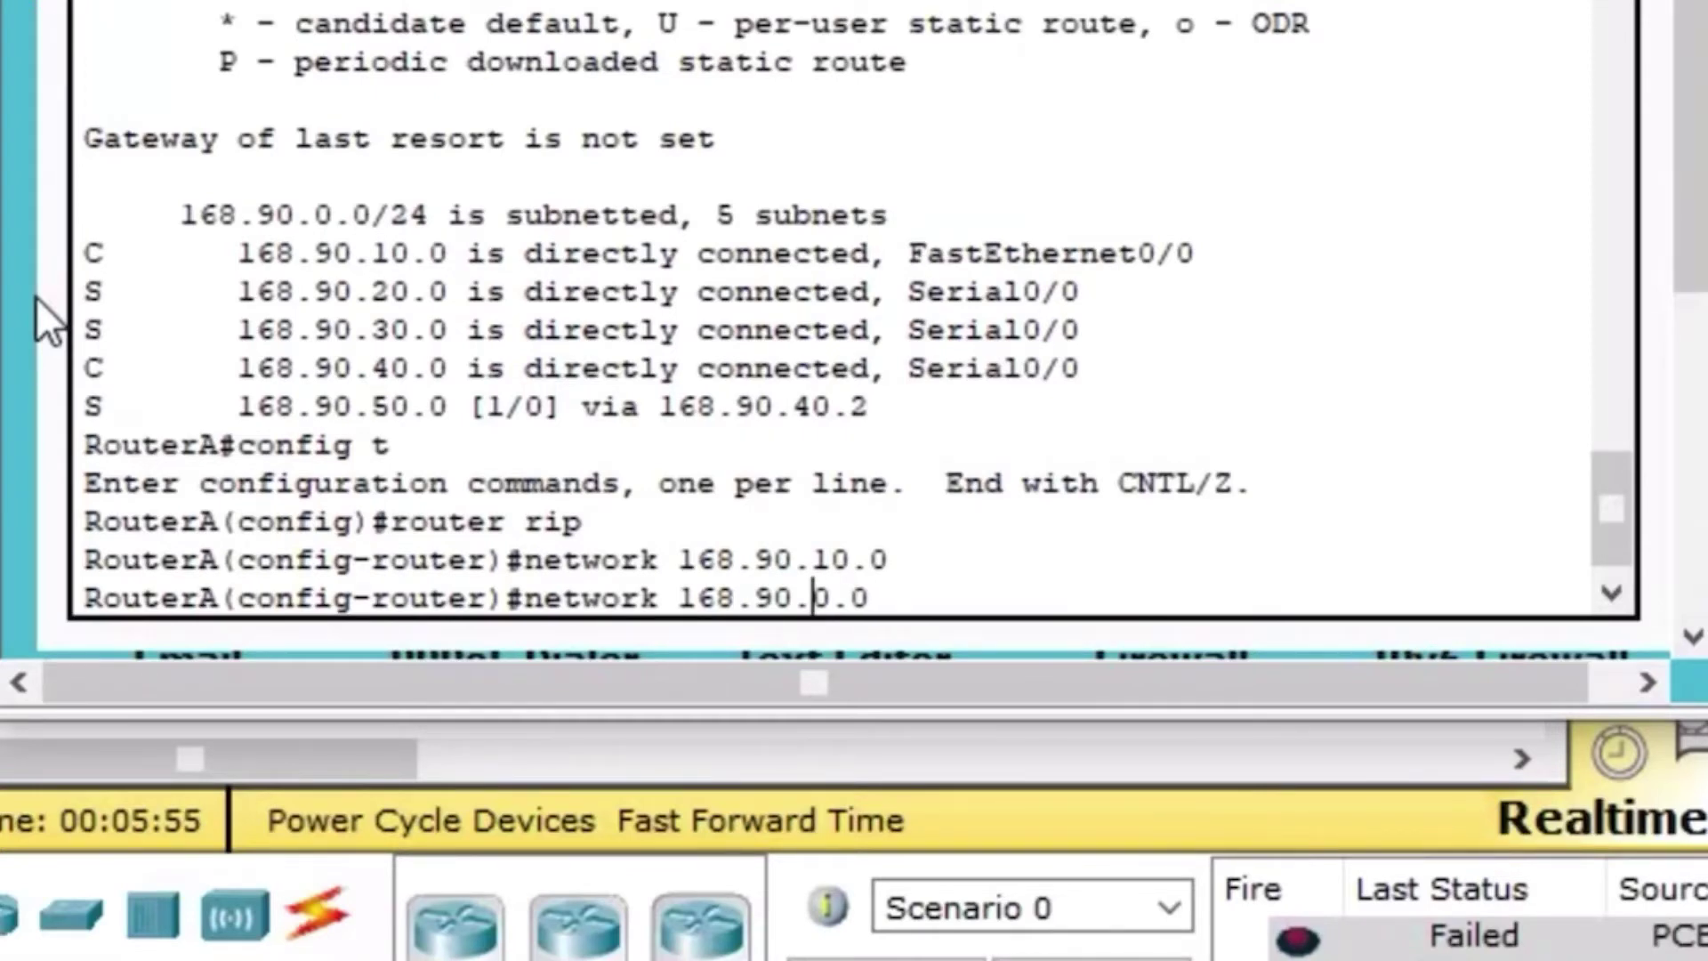
type("4")
key("Return")
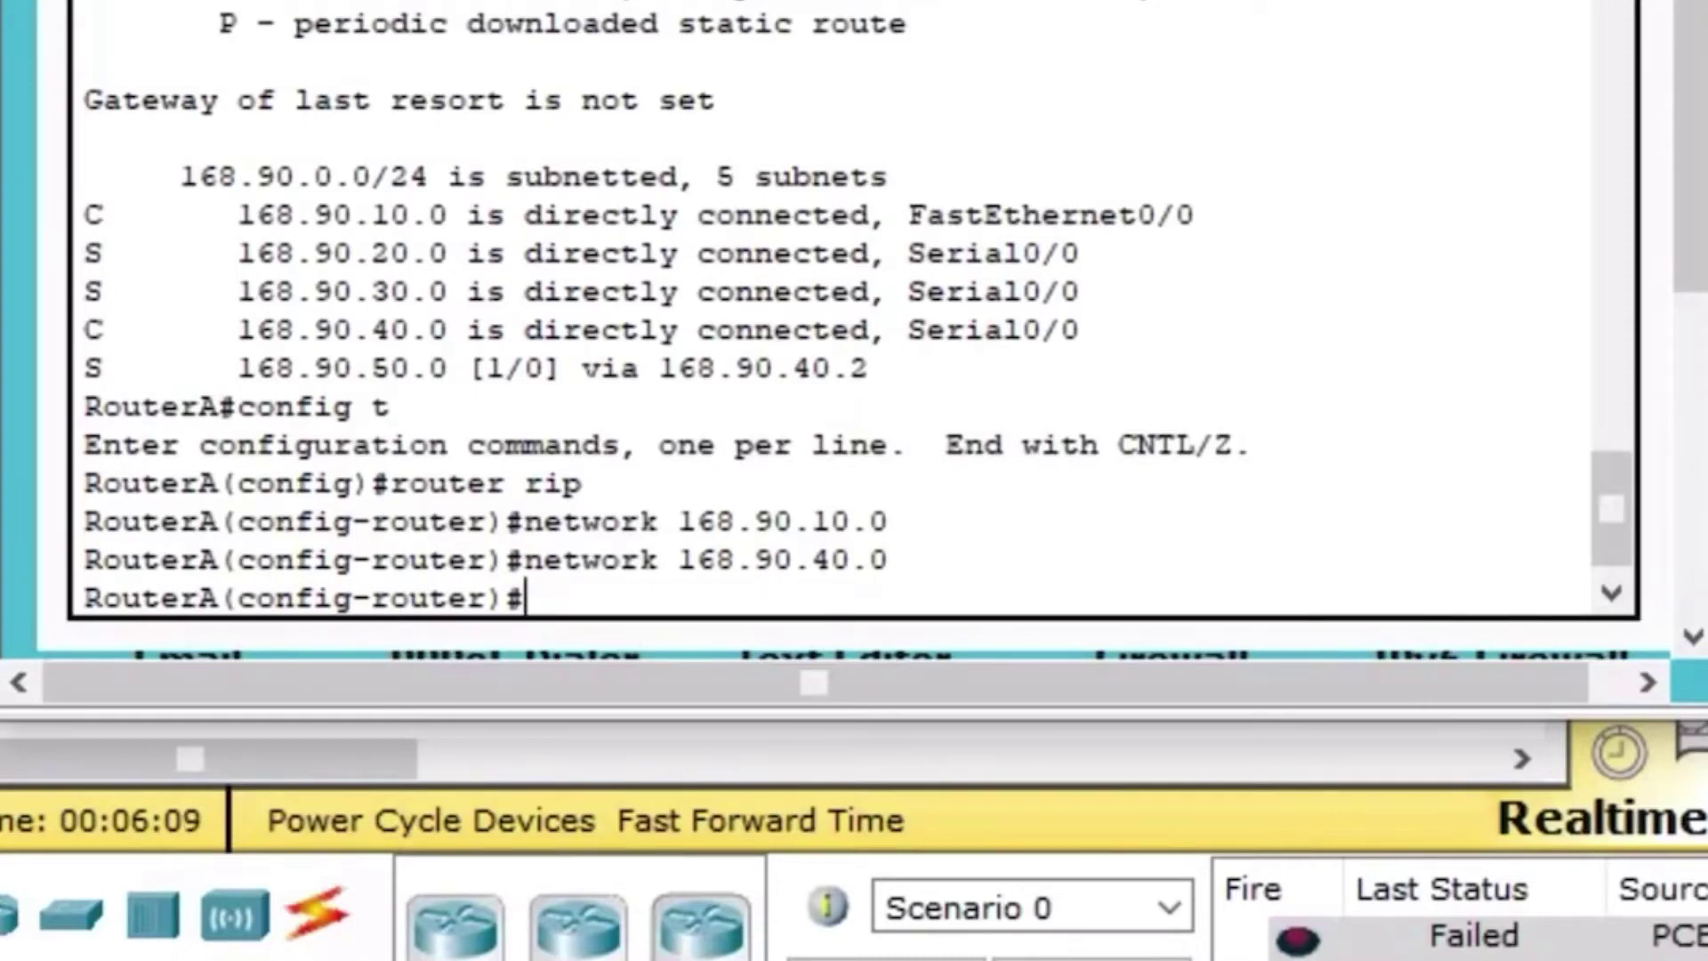
- Close PCA's window and open a Terminal session on PCB with the offered connection settings
key("alt+F4")
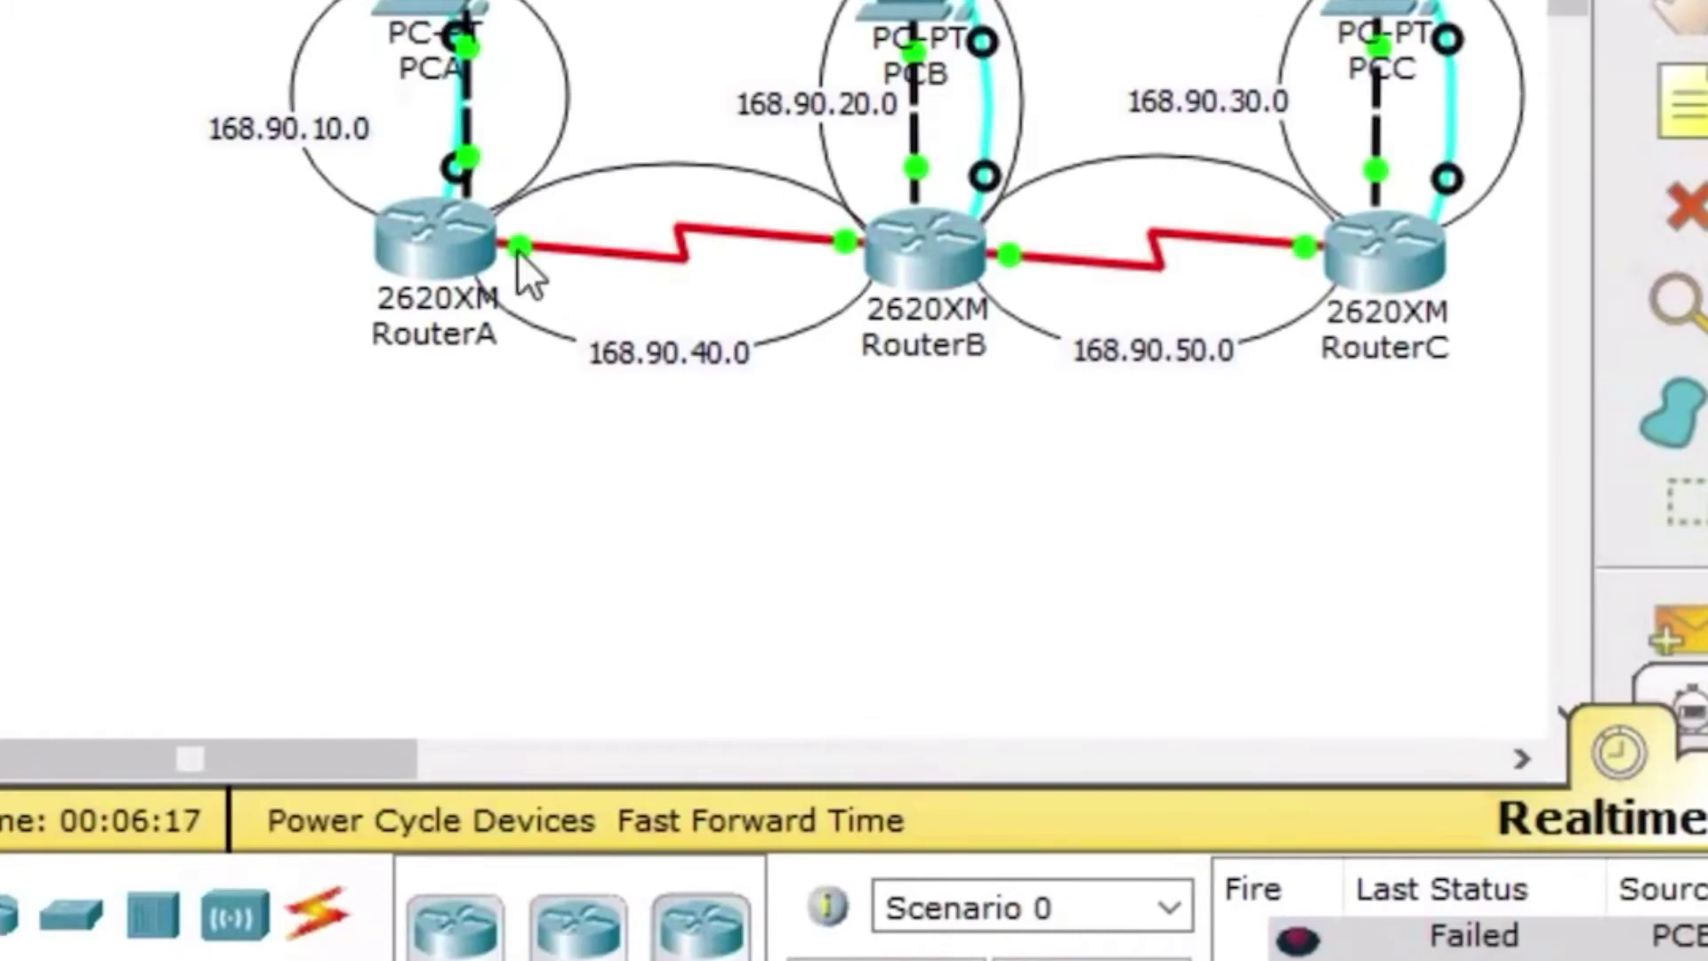
left_click(914, 7)
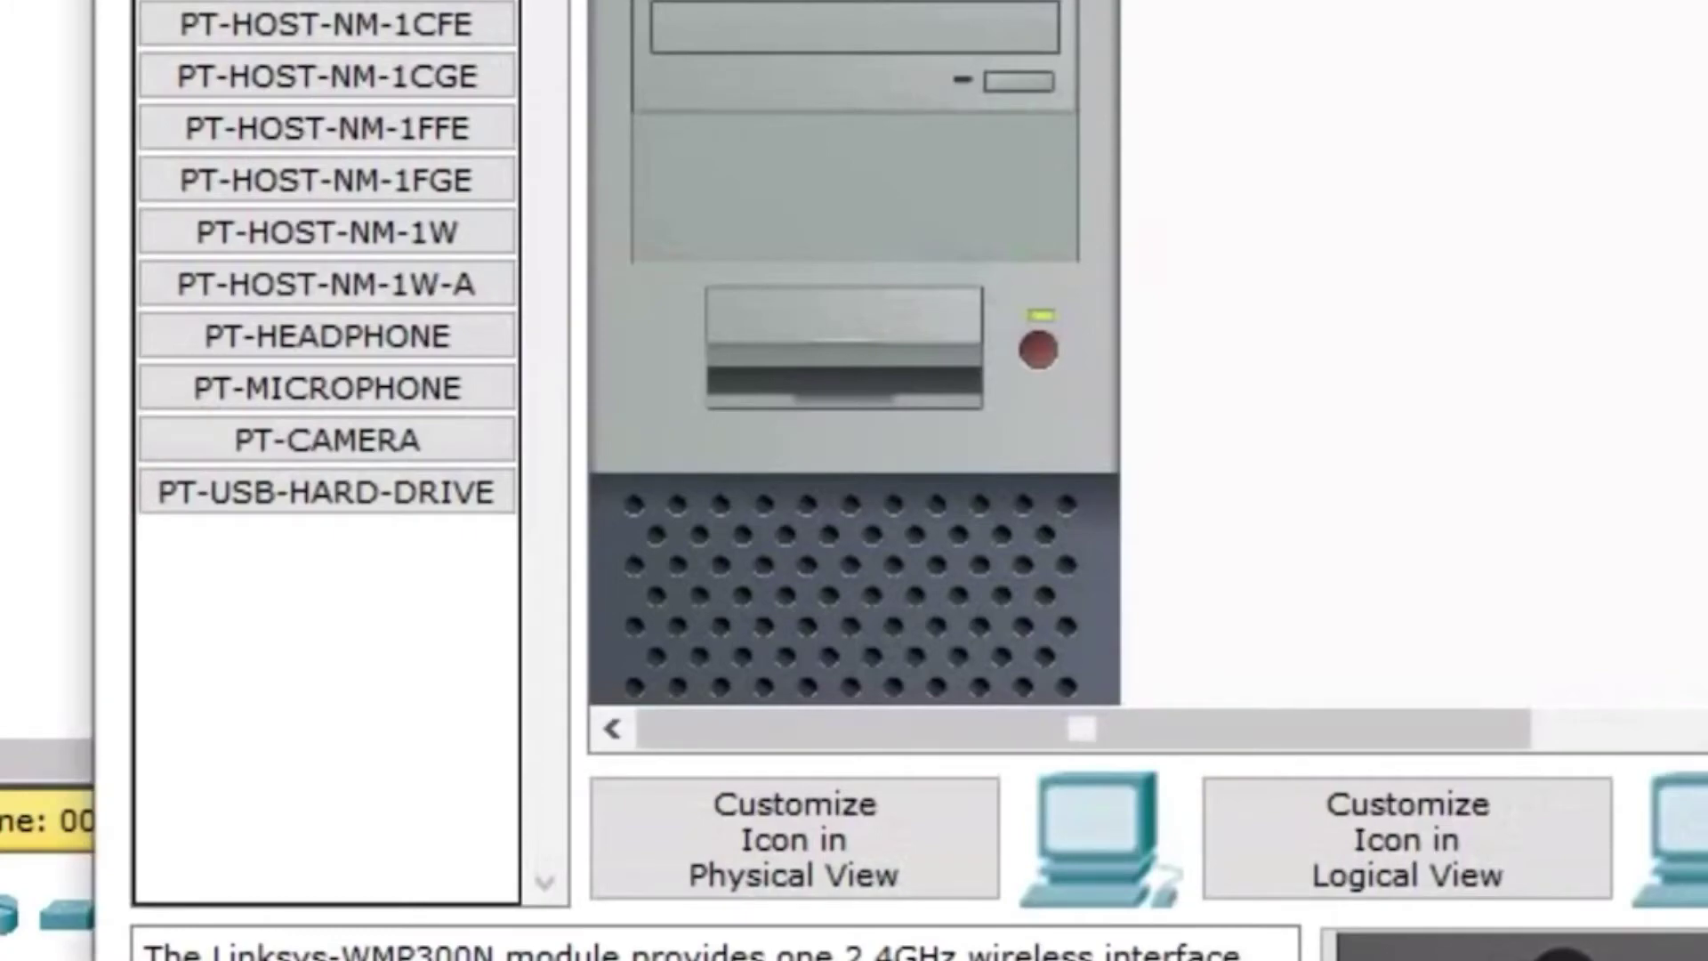
left_click(444, 2)
left_click(1015, 22)
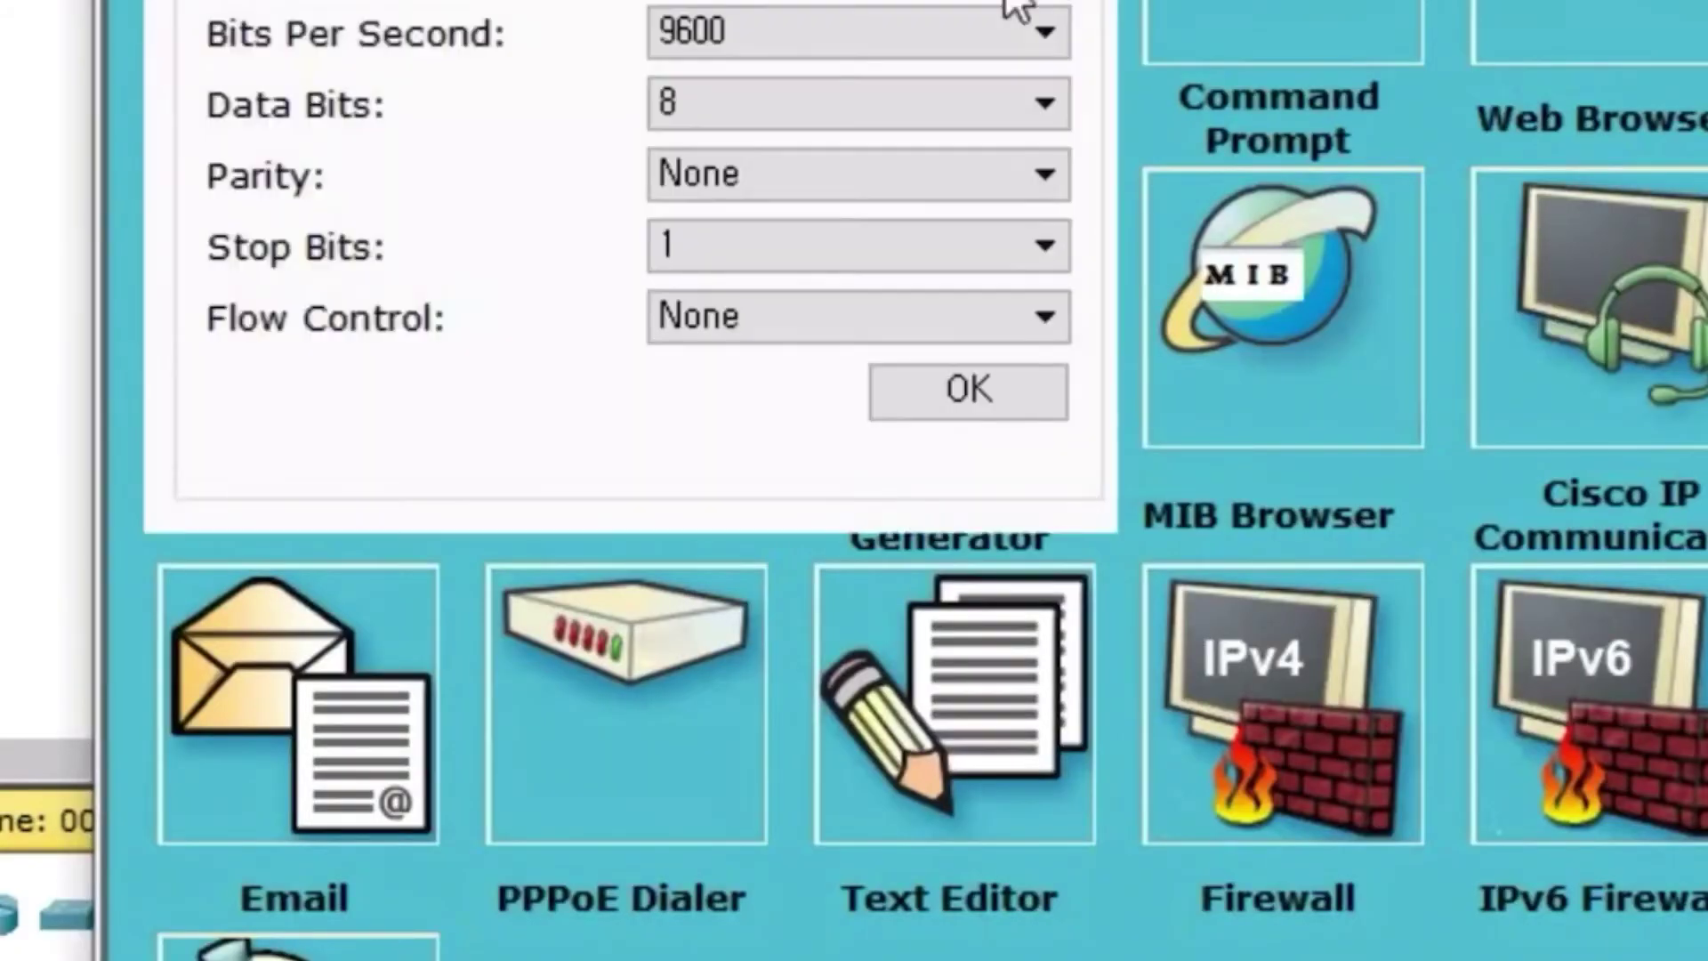
left_click(964, 388)
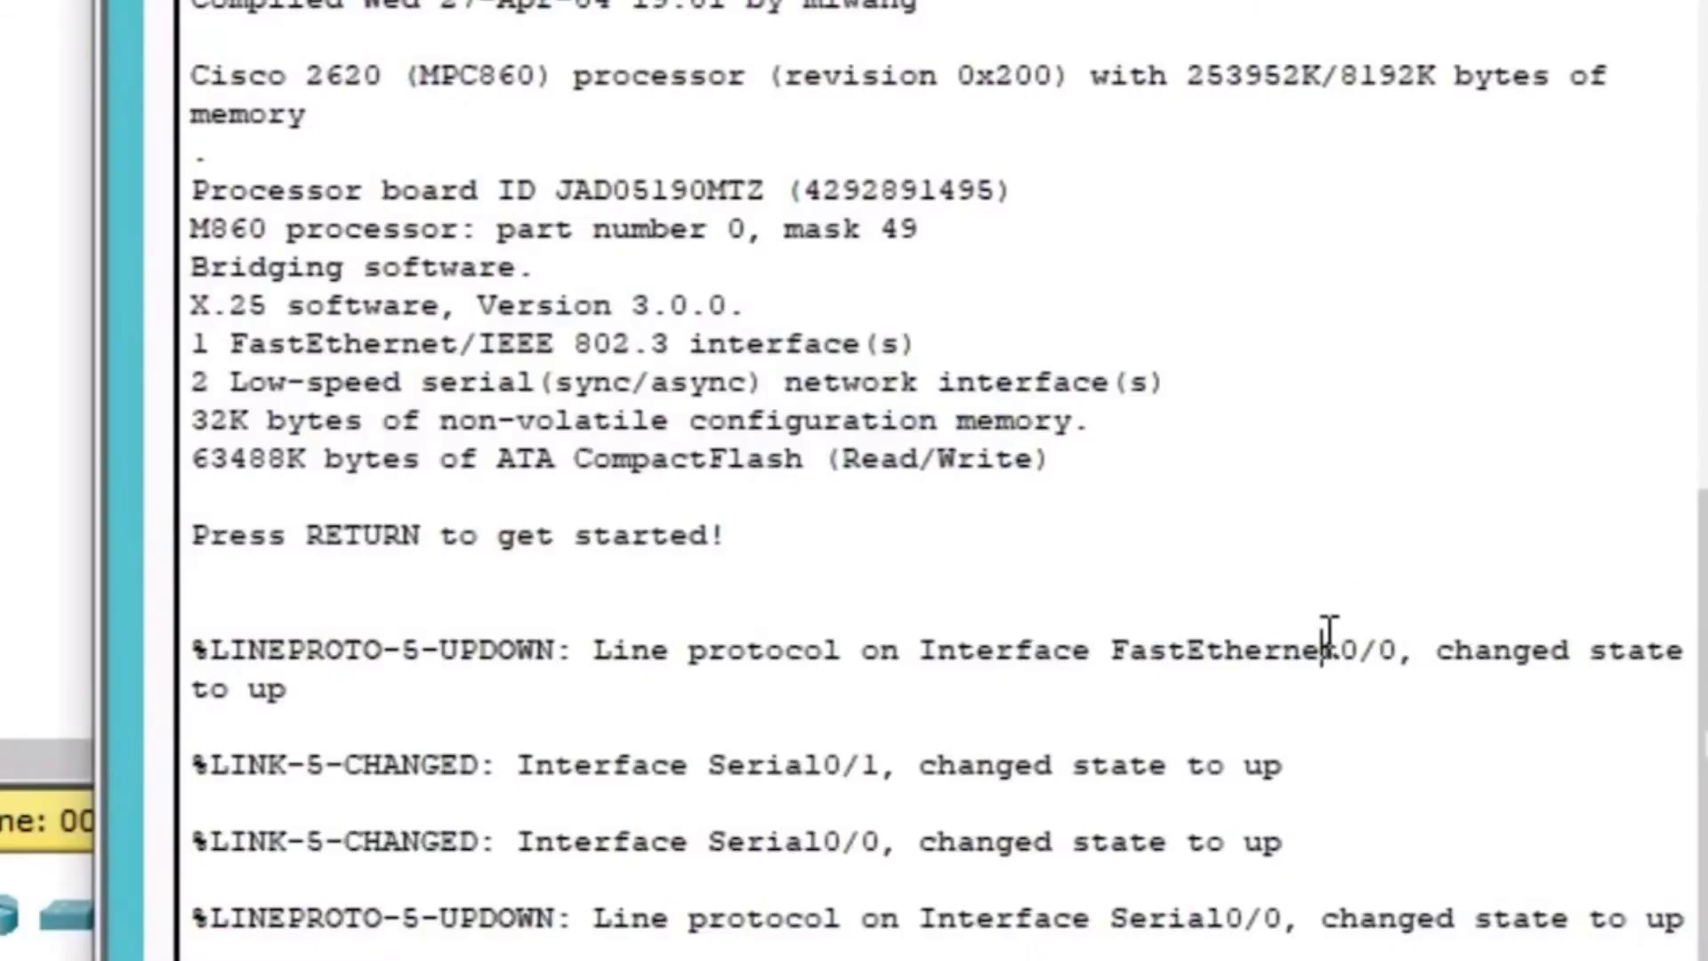
- Enter privileged EXEC mode on RouterB with en and display its routing table with sh ip route
key("Return")
key("Return")
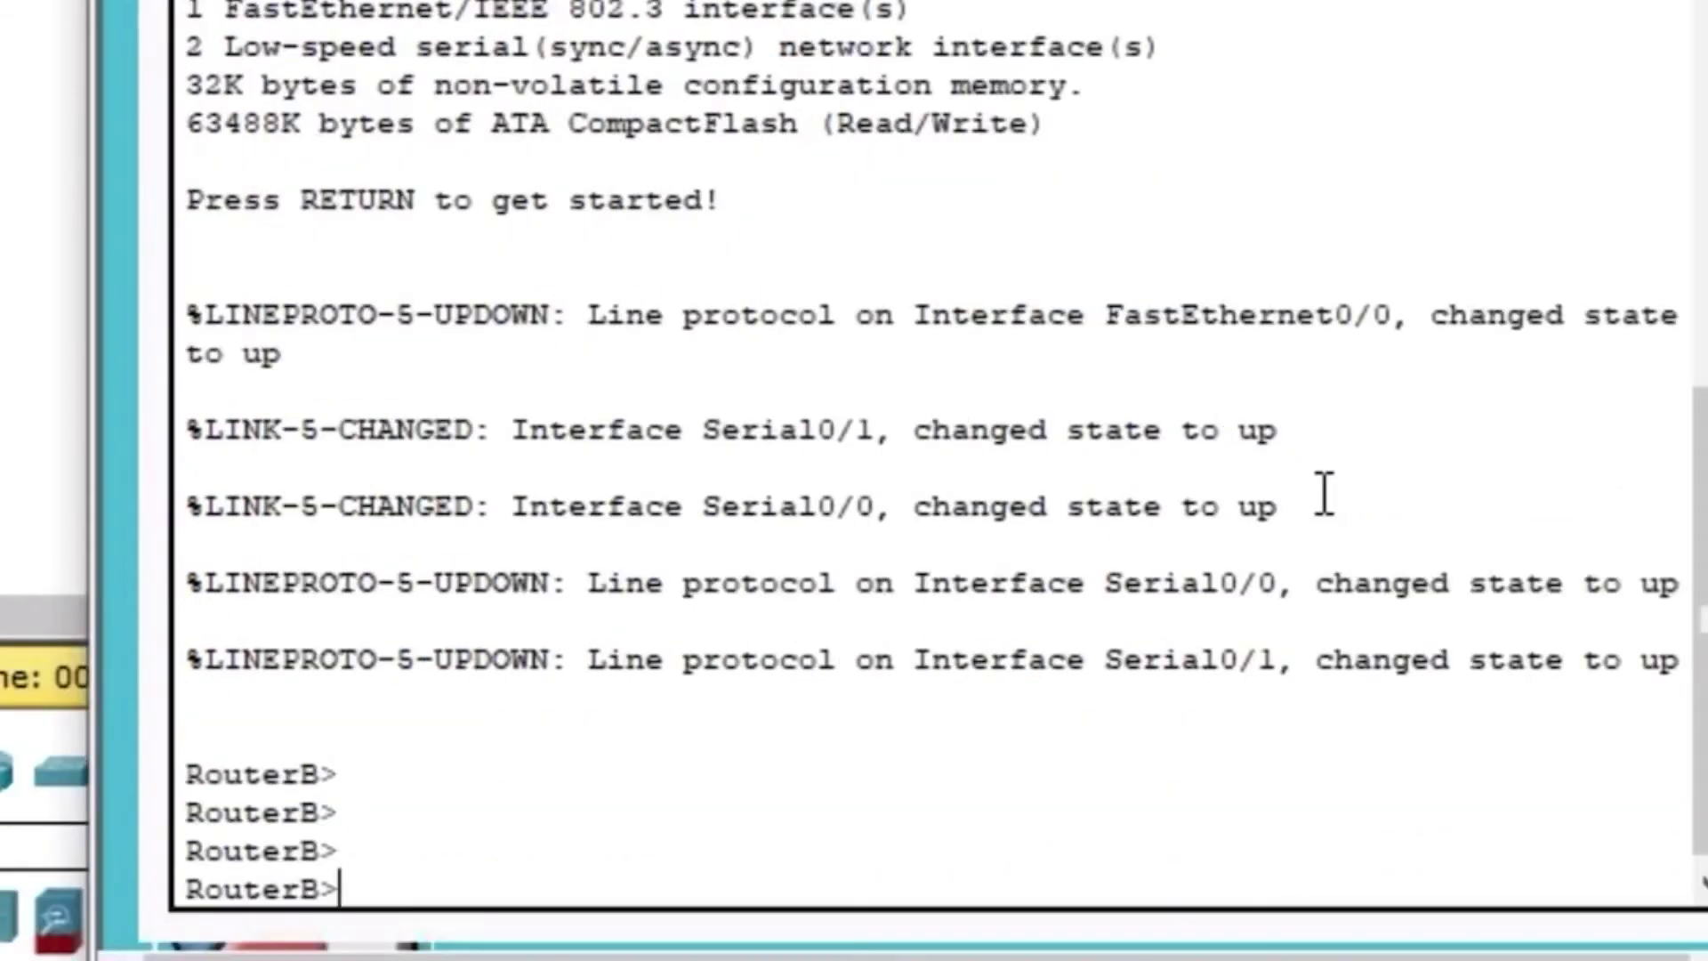
type("en")
key("Return")
type("sh ip route")
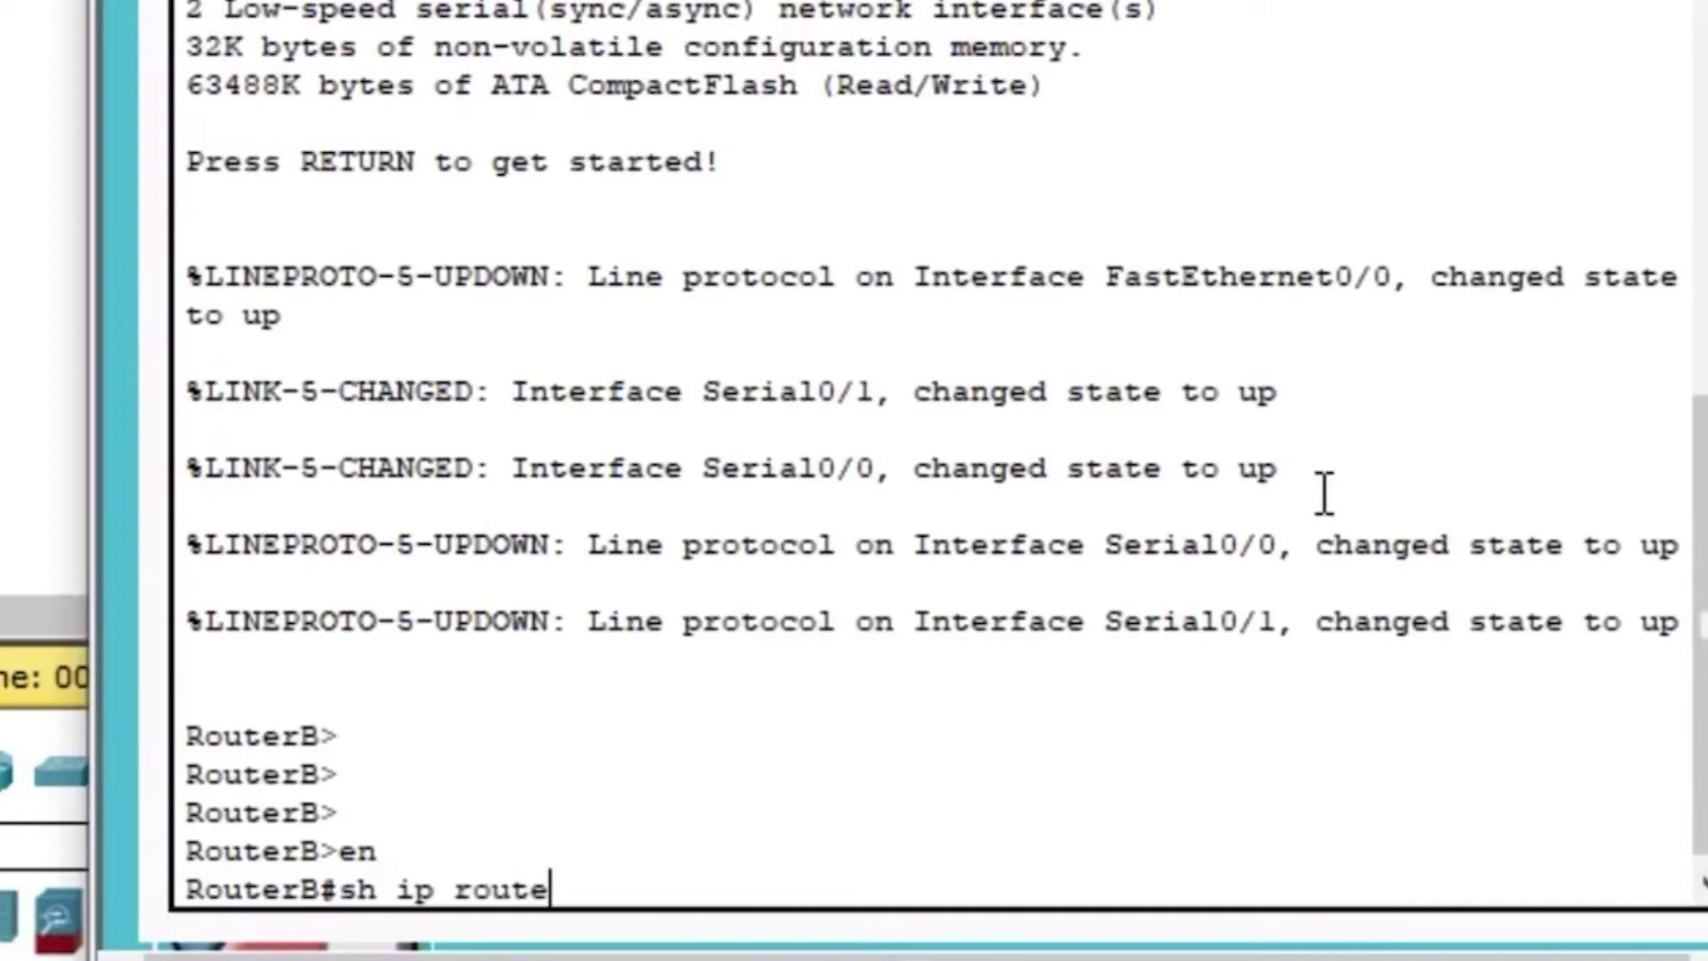
key("Return")
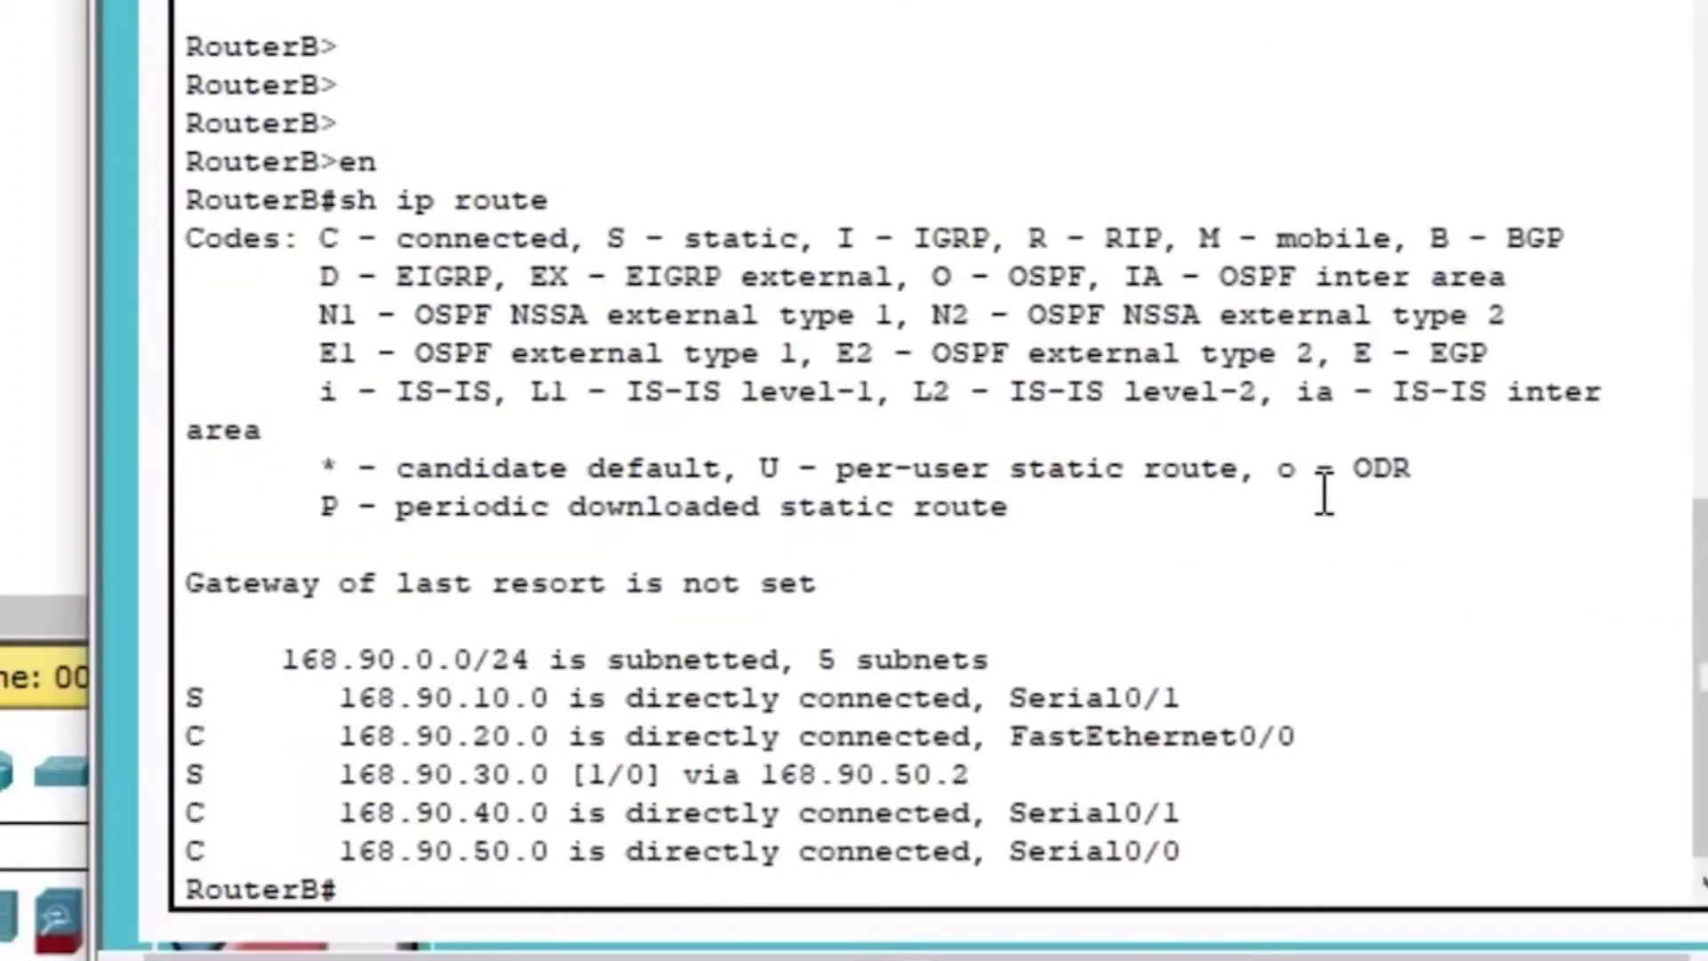
- Reposition PCB's terminal window and highlight the C codes of the connected networks in RouterB's routing table
scroll(934, 471, "up", 3)
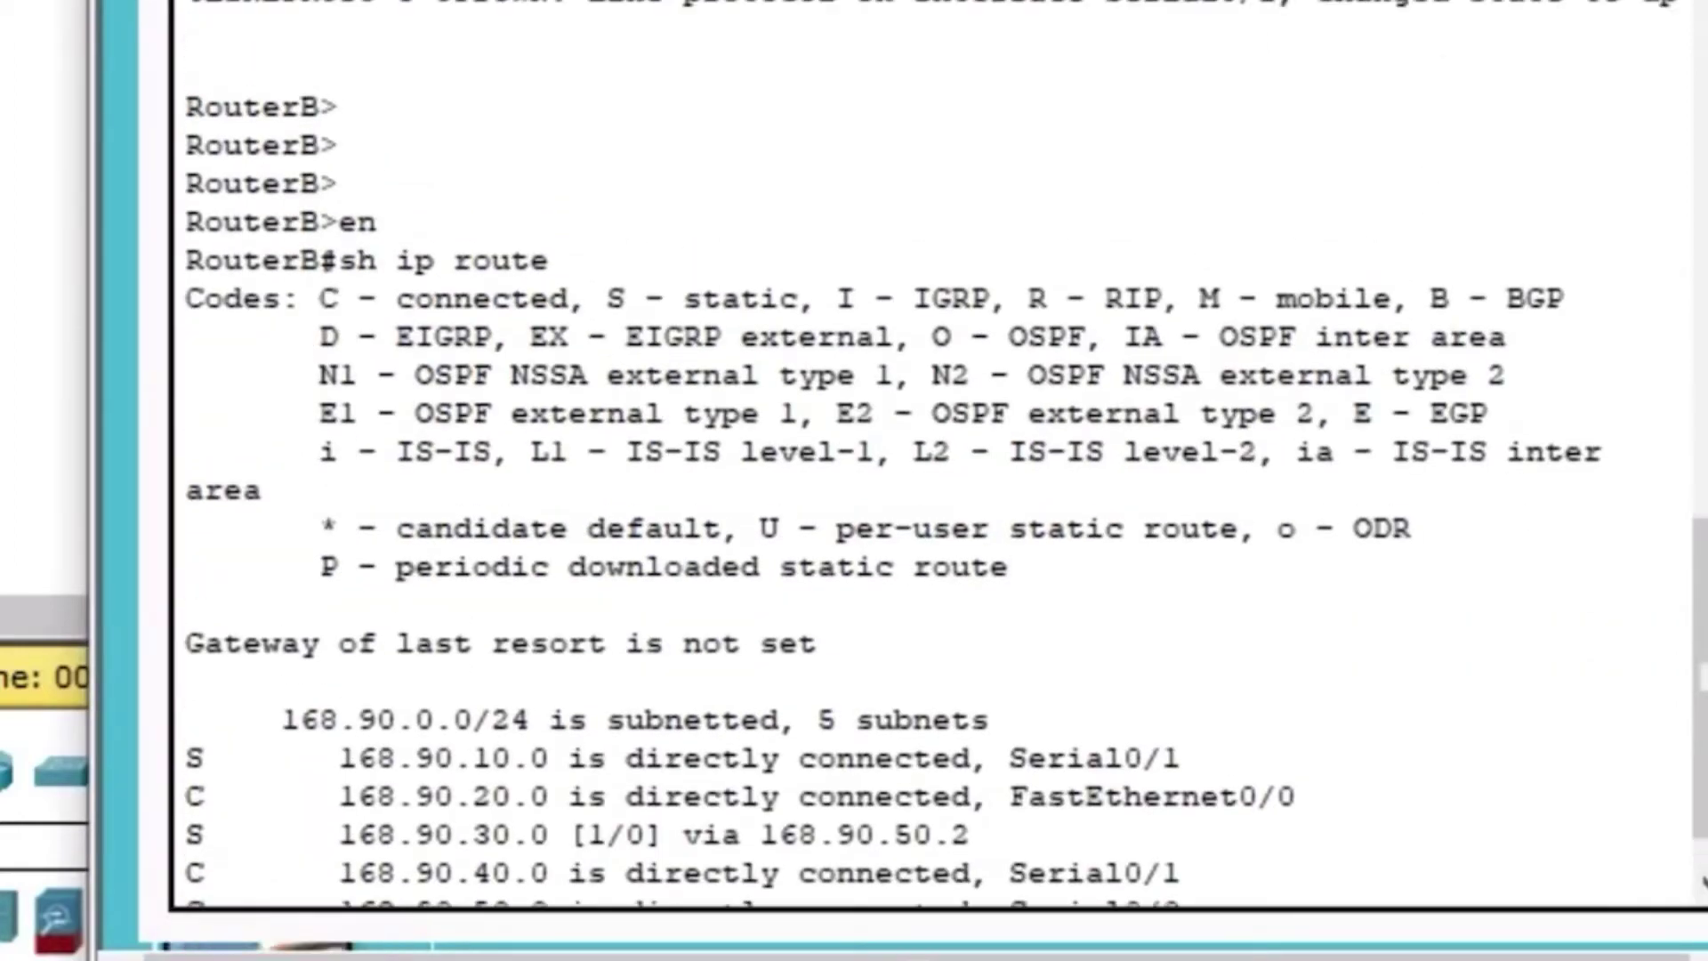
left_click_drag(935, 2, 981, 0)
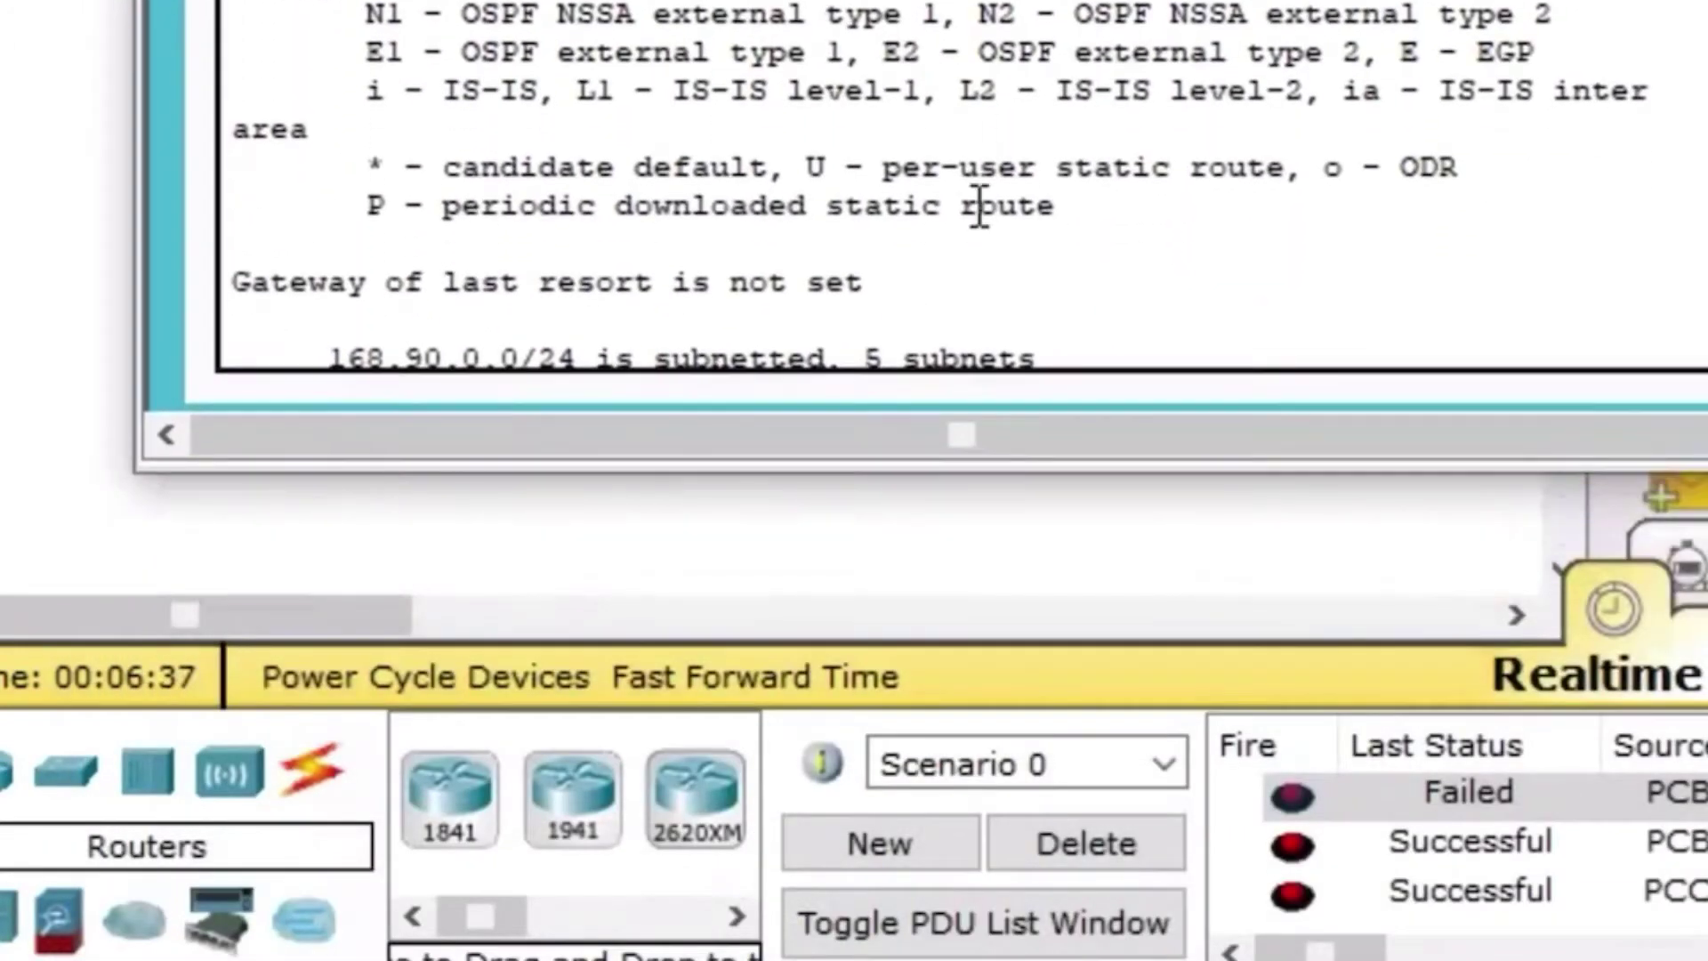
scroll(978, 217, "down", 3)
key("Return")
key("Return")
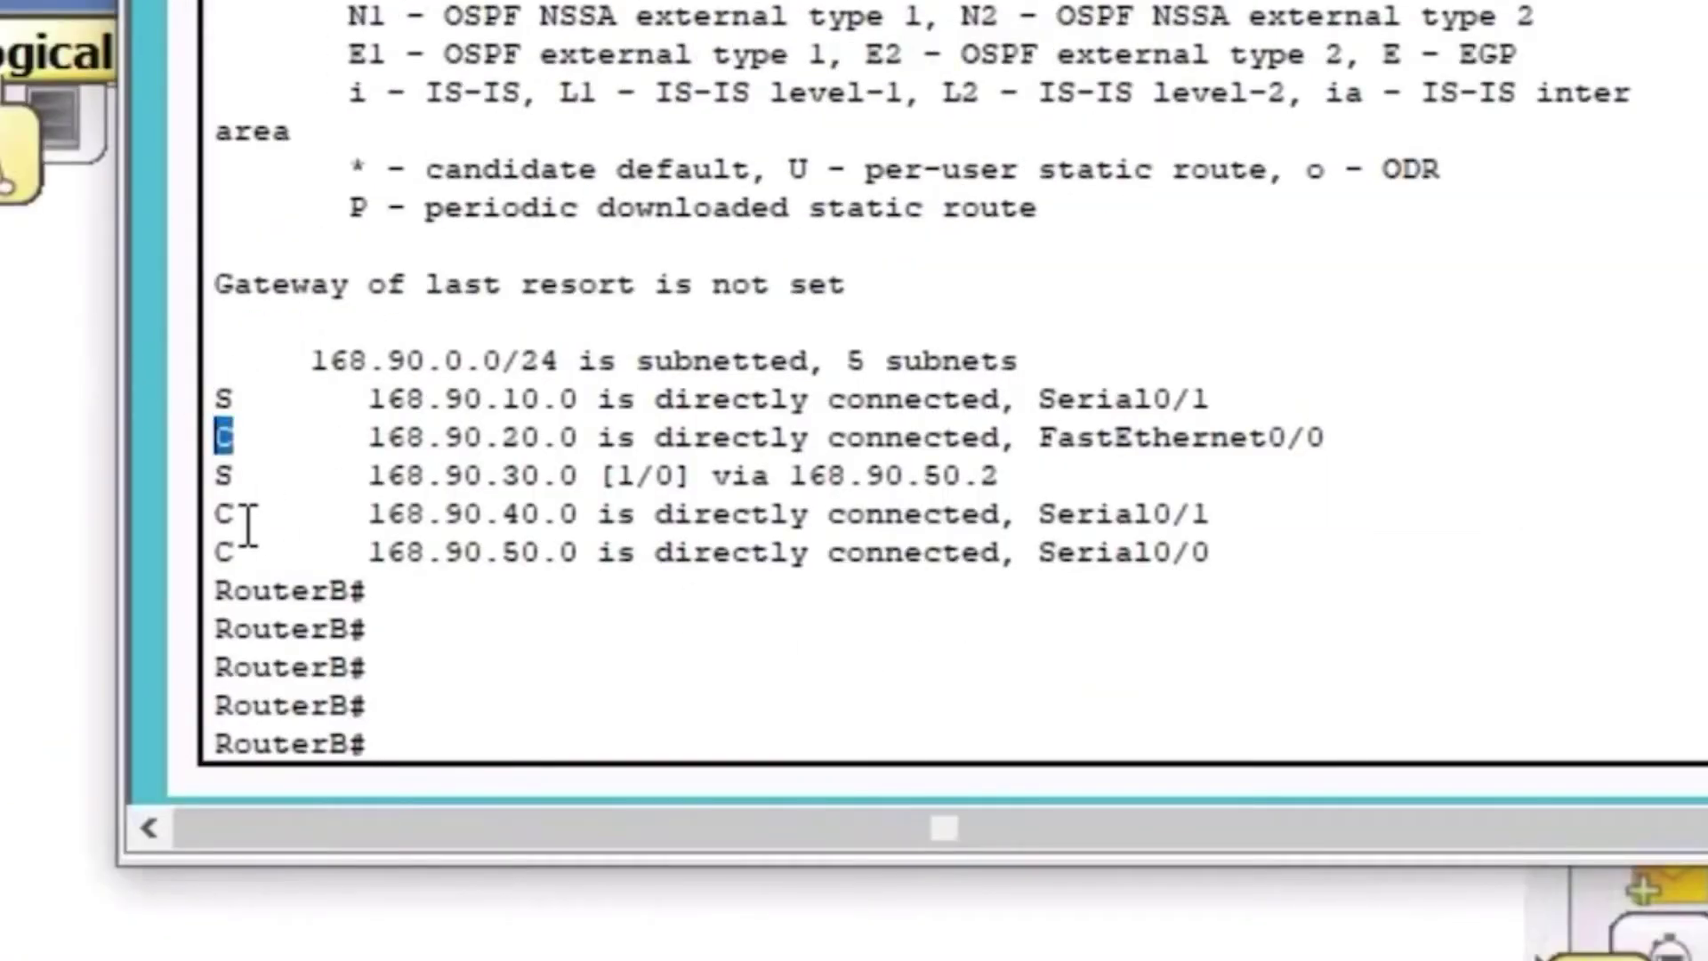
left_click_drag(235, 514, 124, 545)
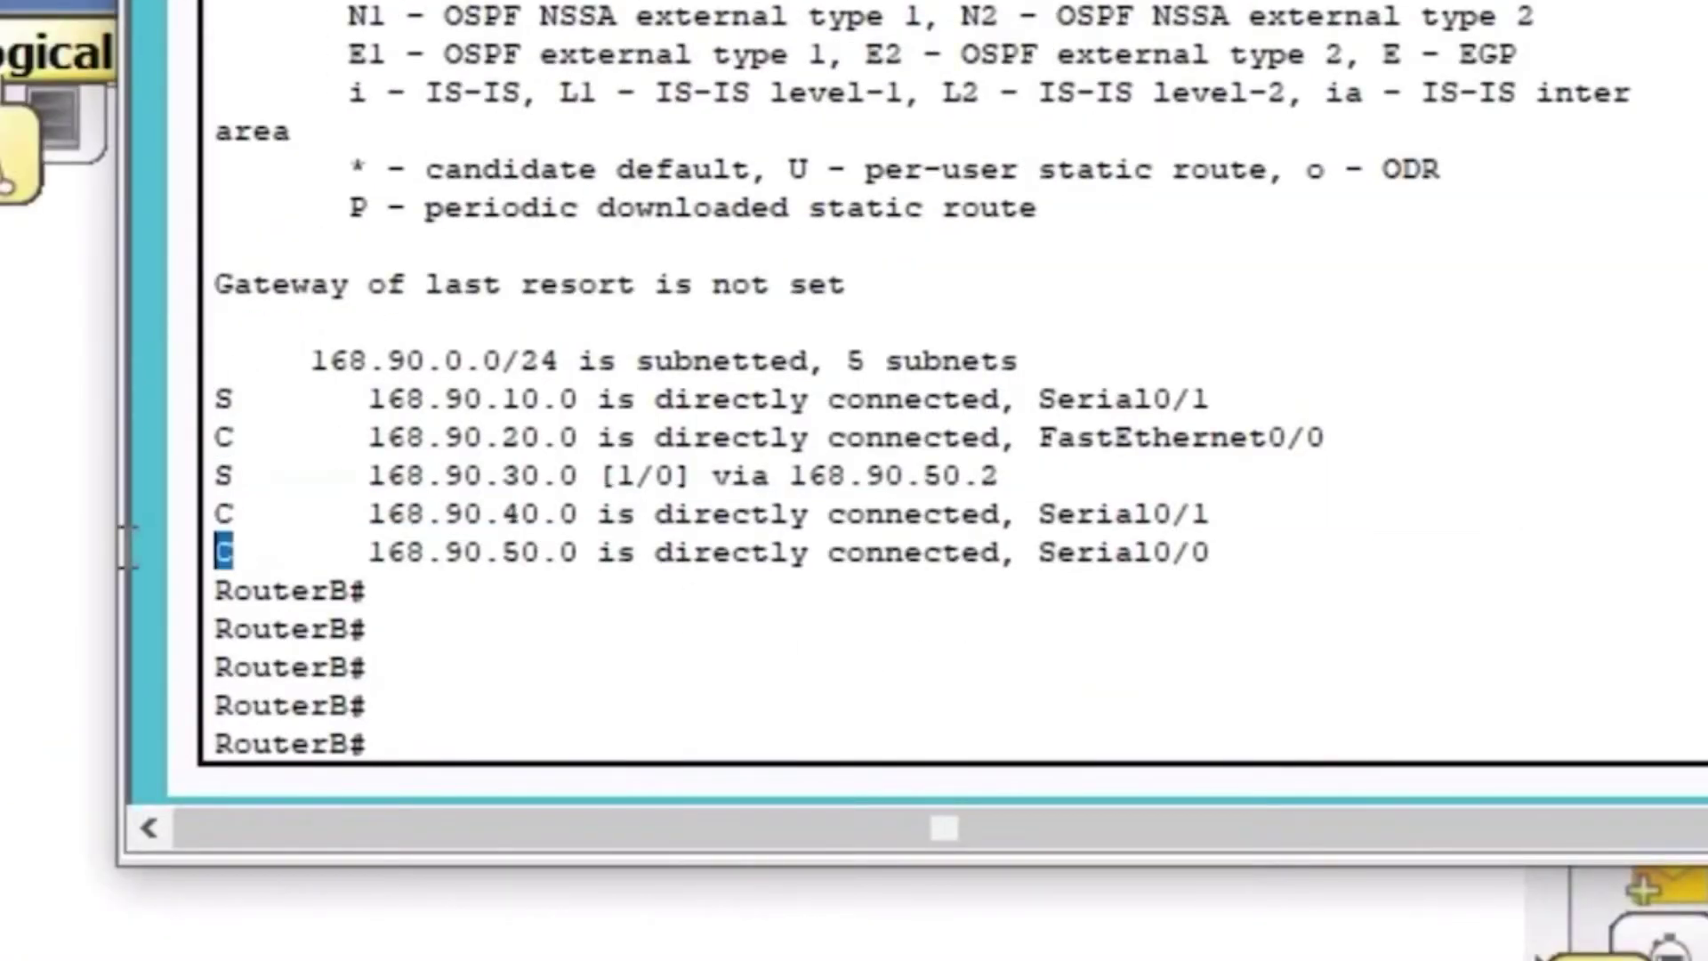
- Enter global configuration mode on RouterB with config t and start RIP configuration with router rip
left_click(792, 714)
key("Return")
key("Return")
key("Return")
type("config t")
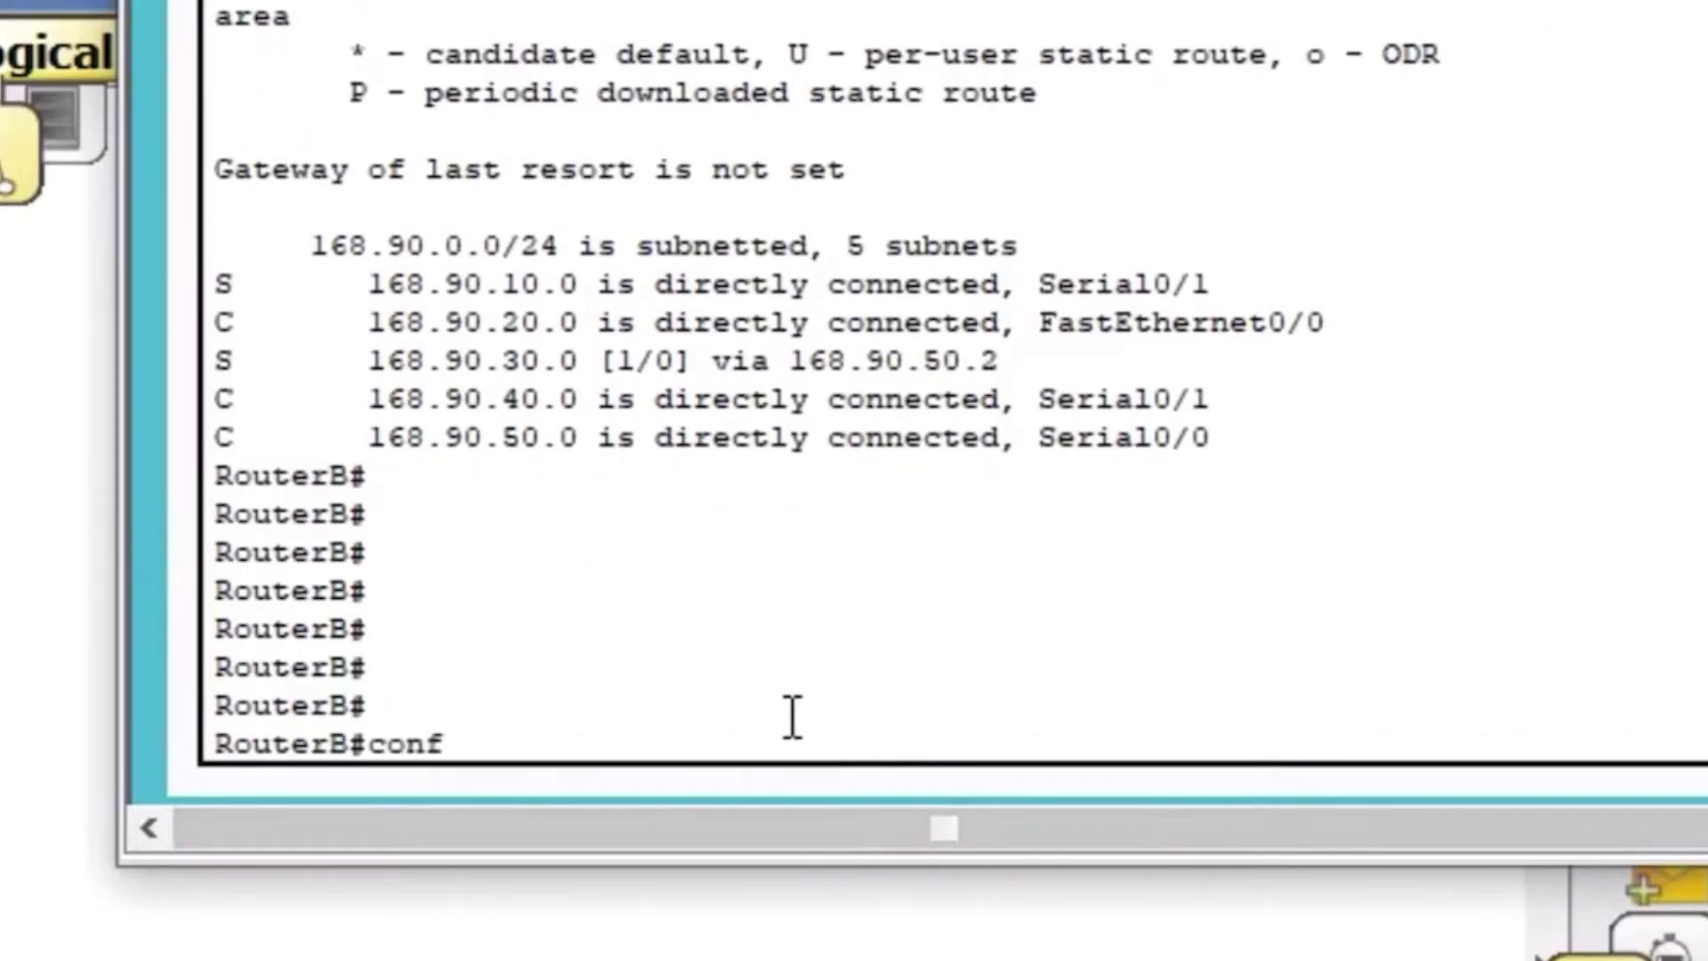
key("Return")
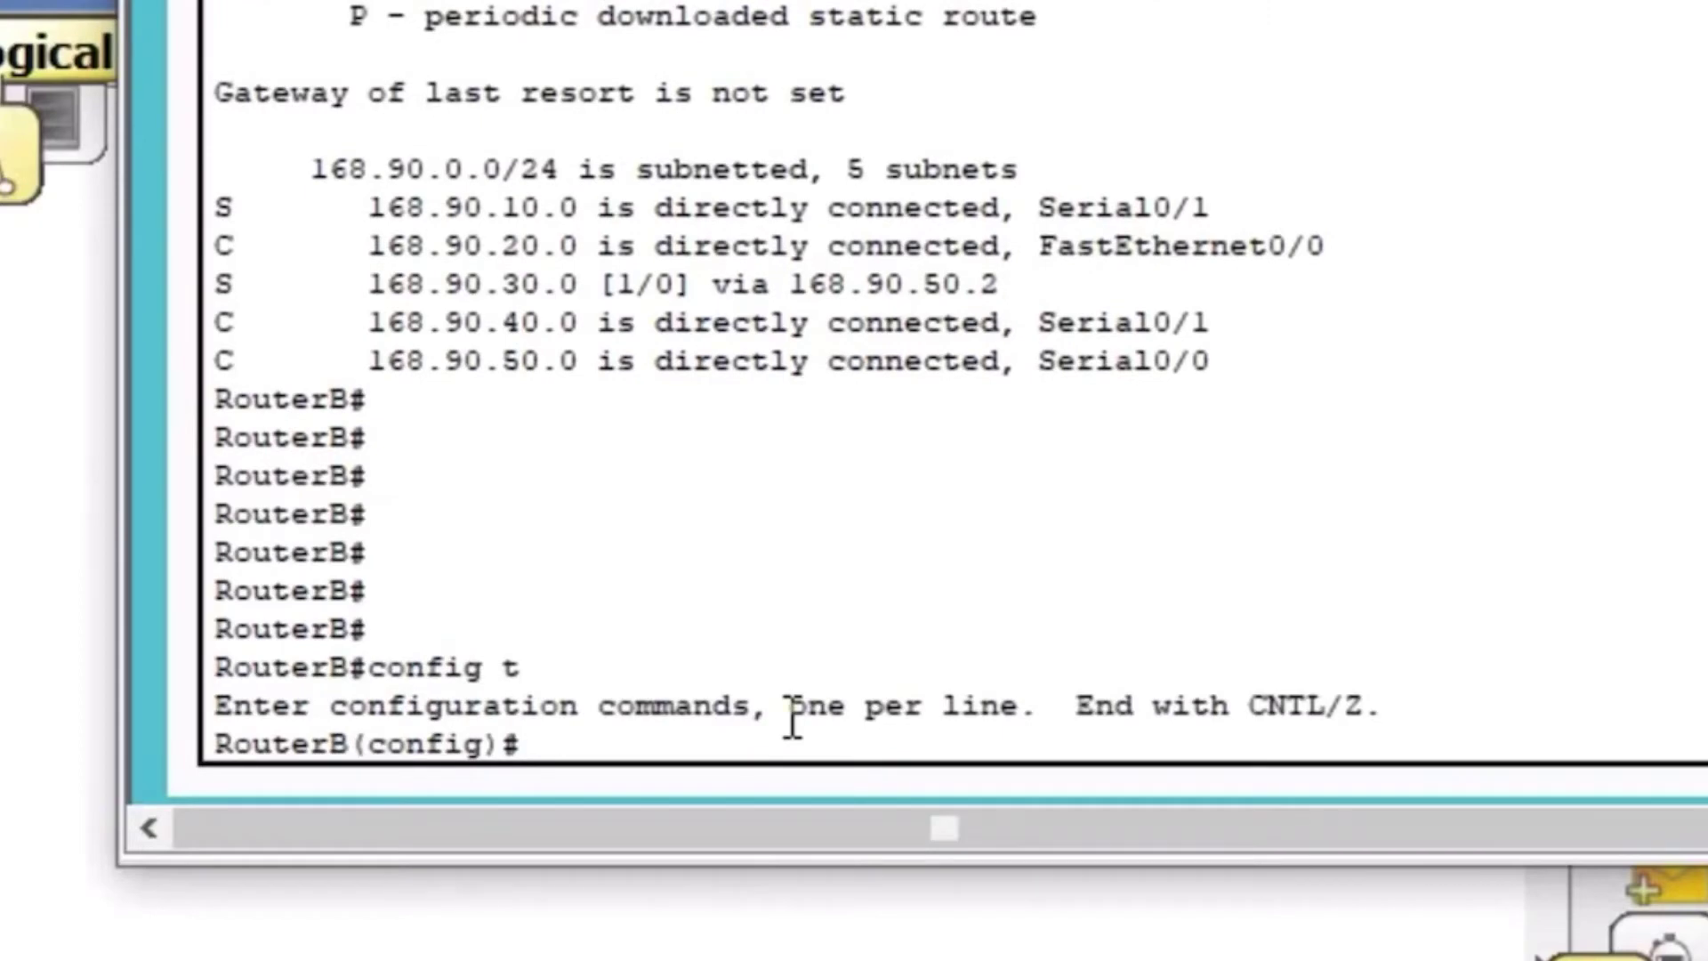
type("router rip")
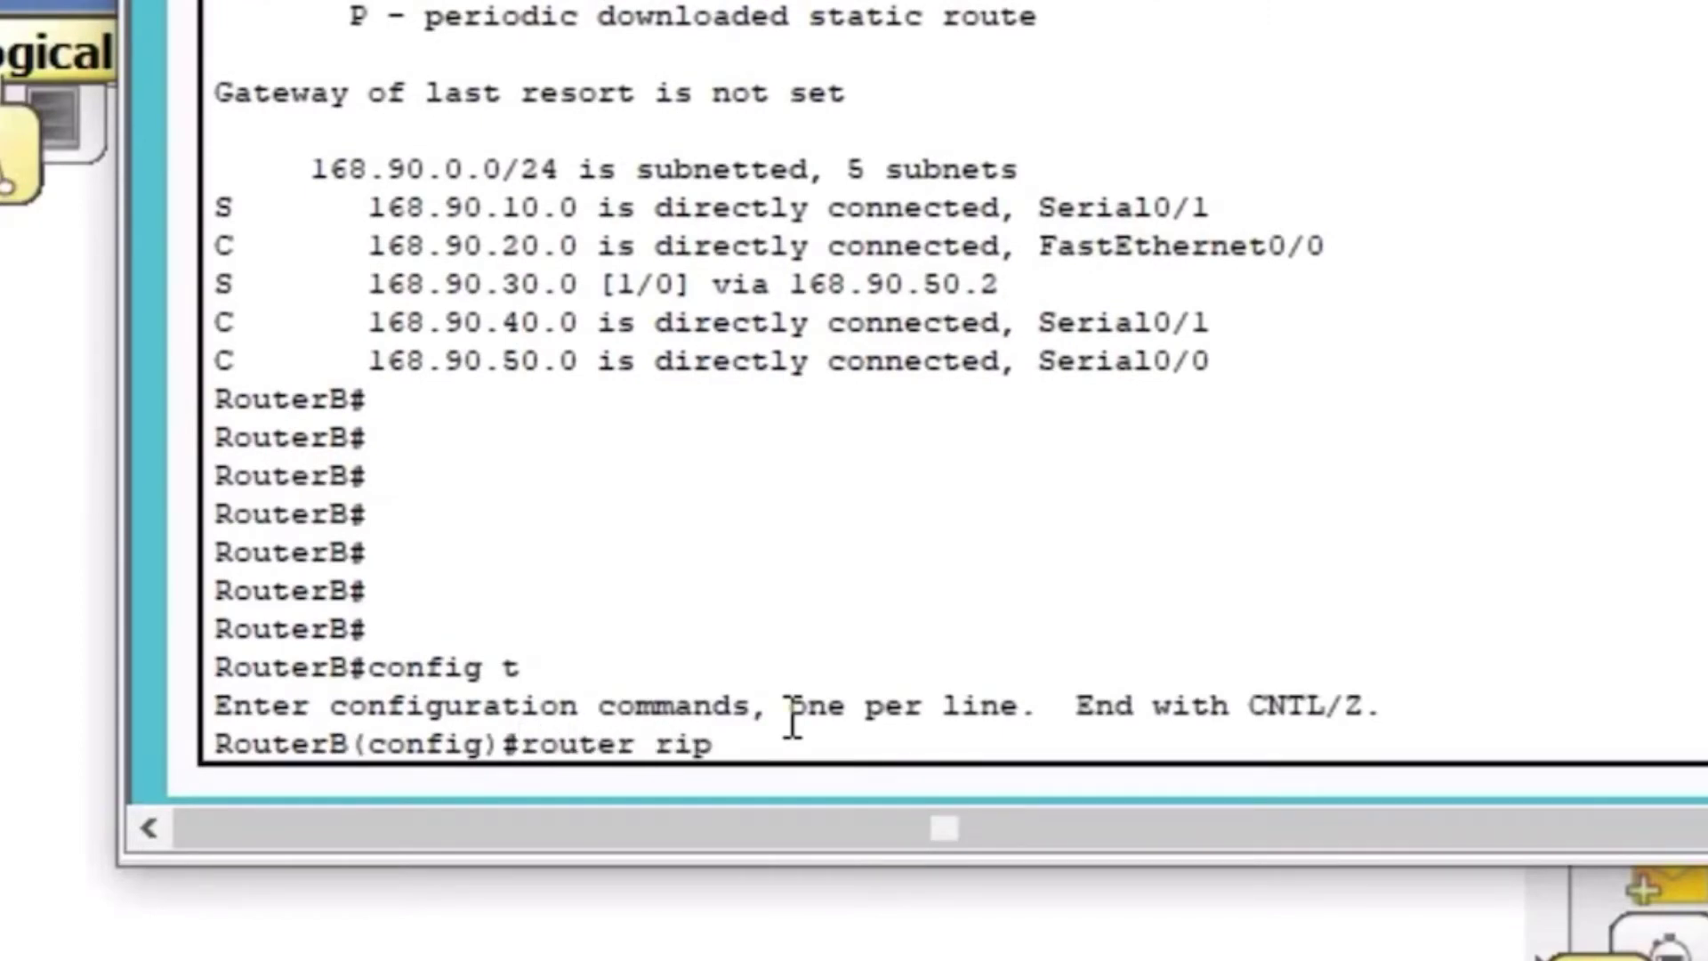
key("Return")
- Add network 168.90.20.0 to RouterB's RIP configuration
type("entwo")
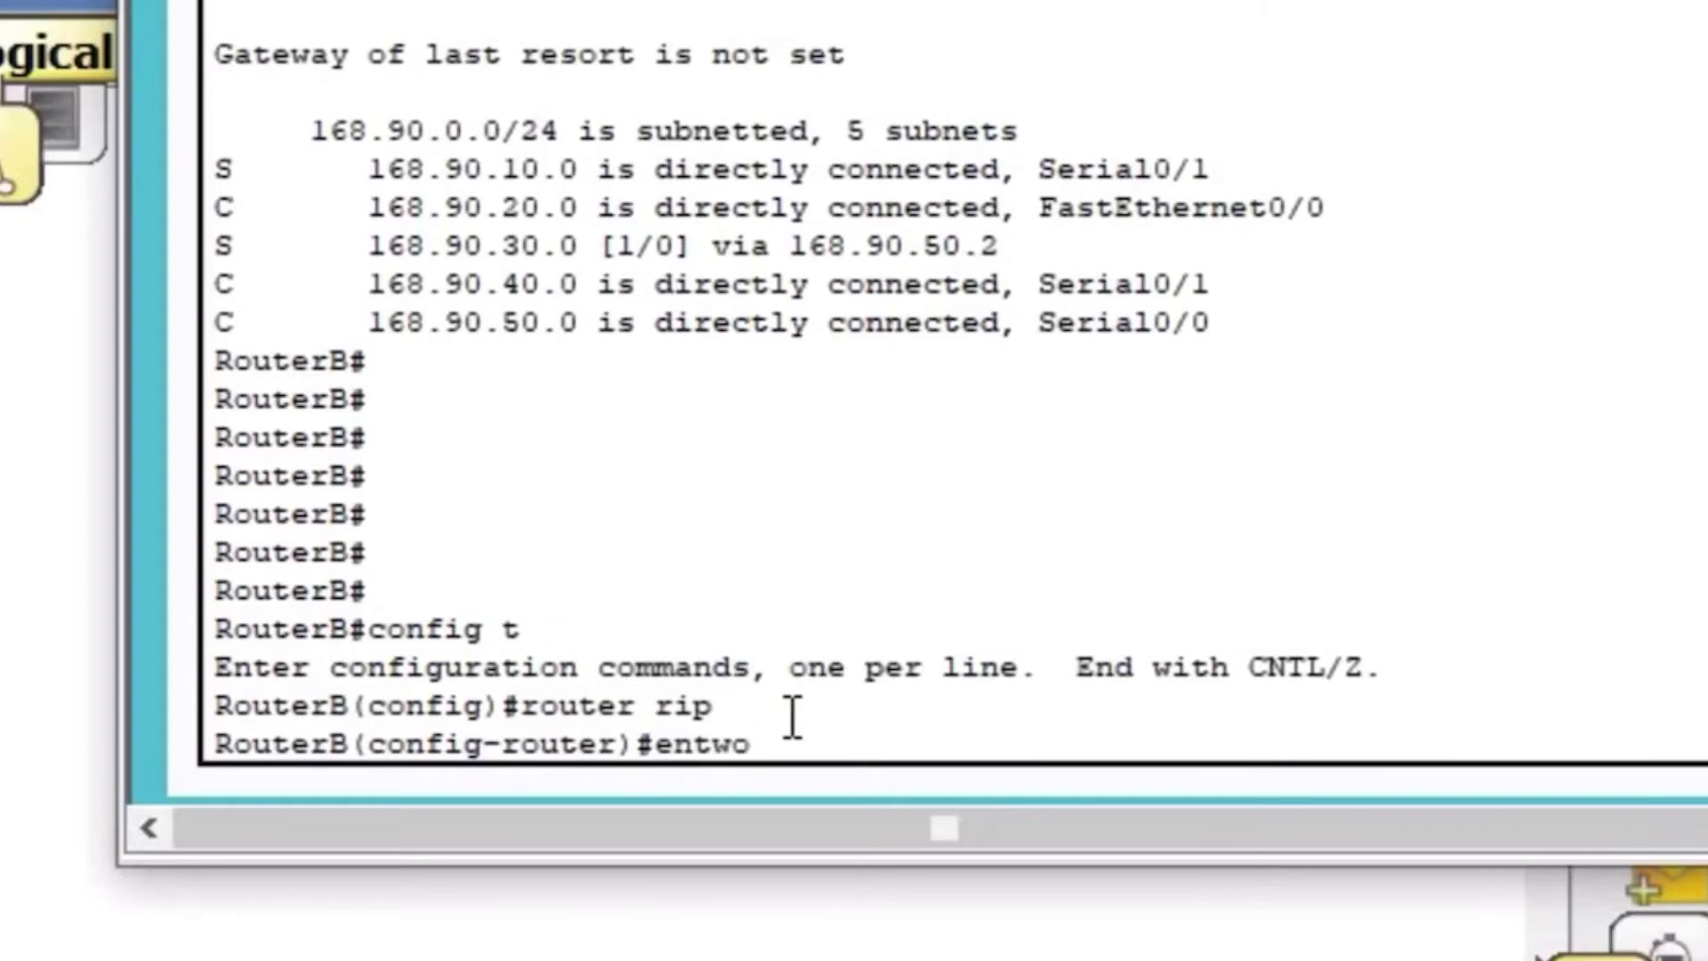
key("BackSpace")
key("BackSpace")
key("BackSpace")
key("BackSpace")
key("BackSpace")
type("network 168.")
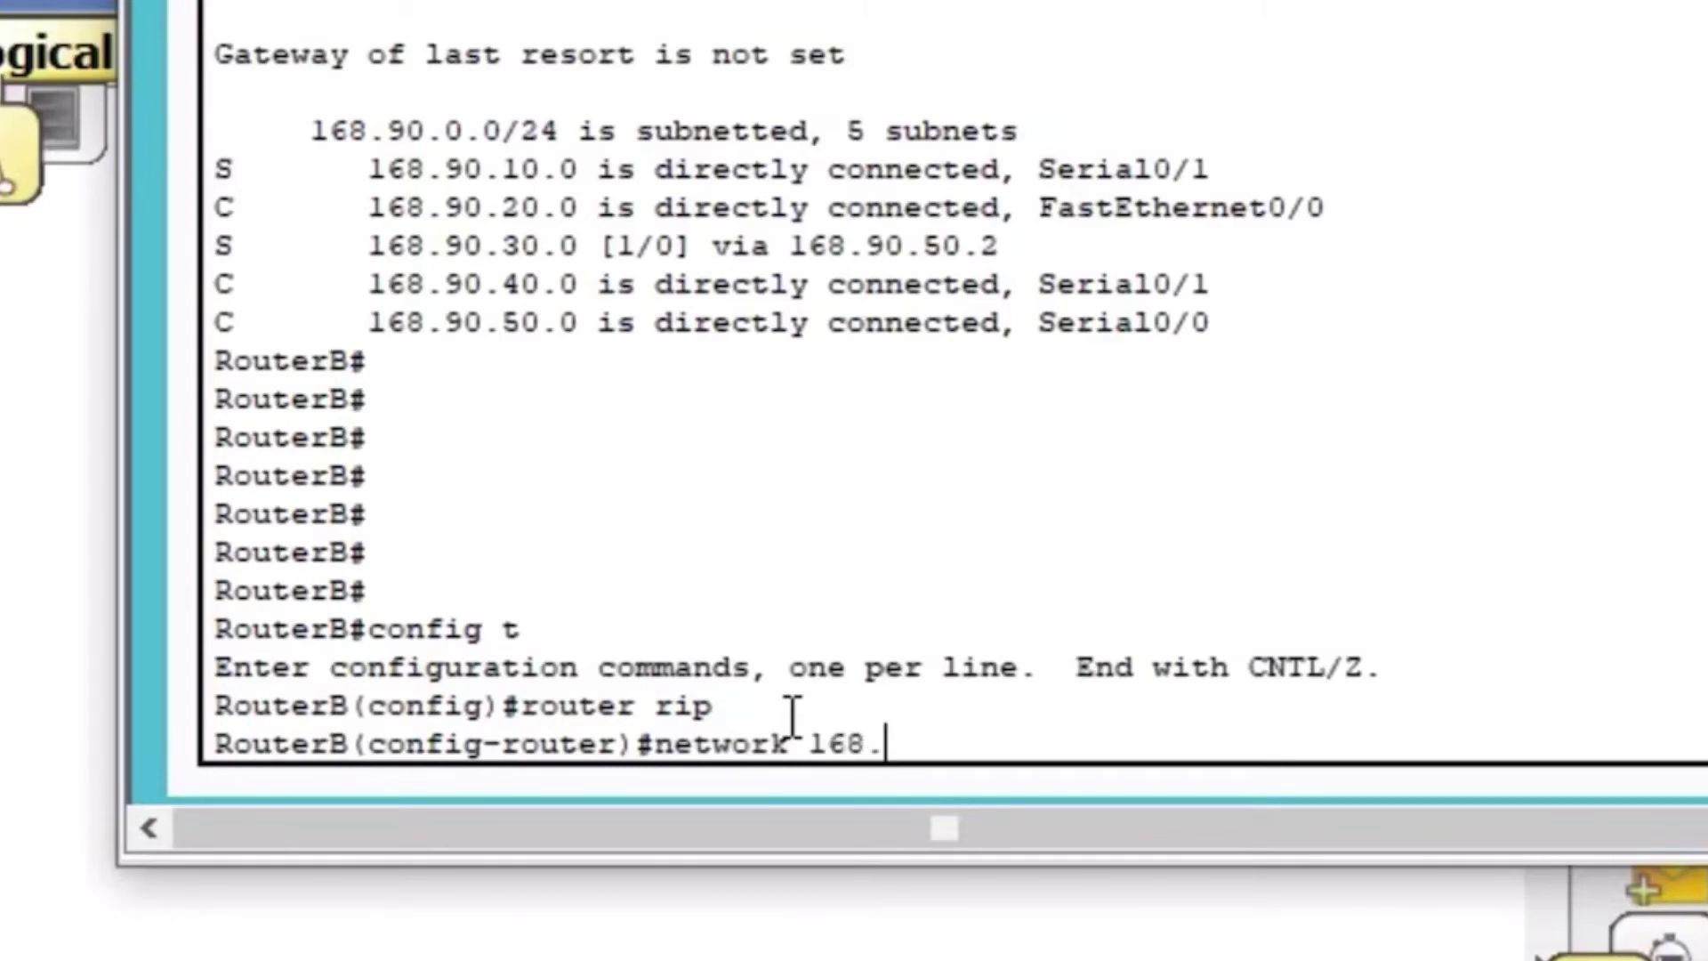
type("90.20.0")
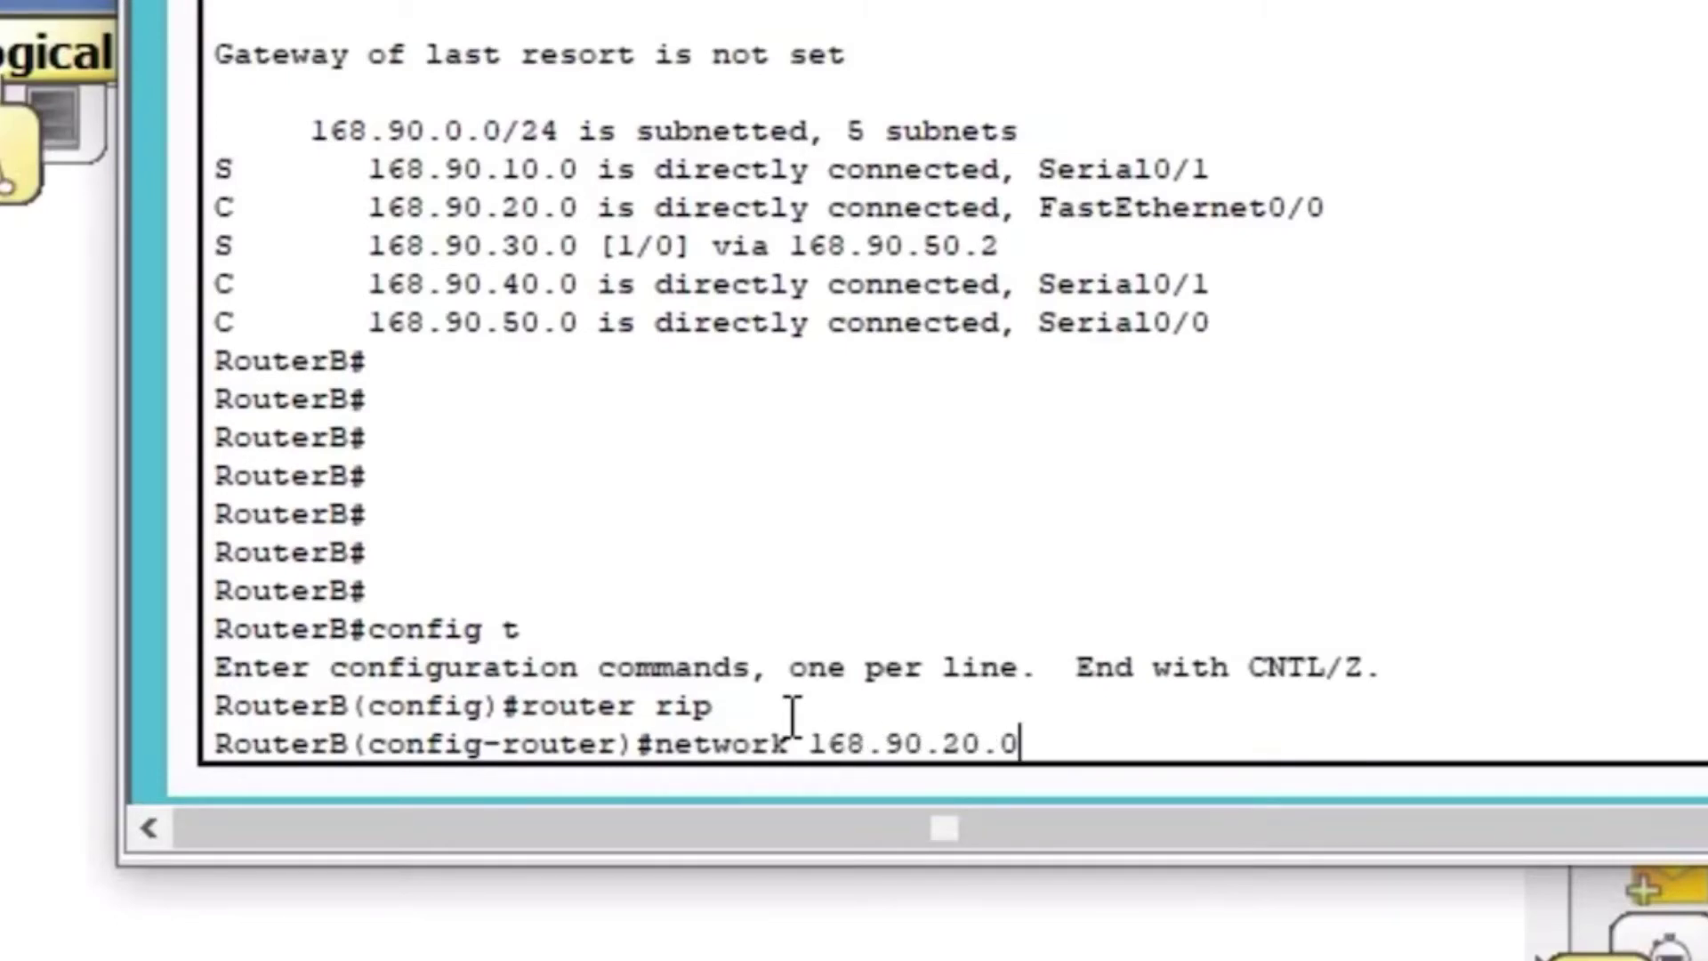
key("Return")
- Add network 168.90.40.0 to RouterB's RIP configuration
key("Up")
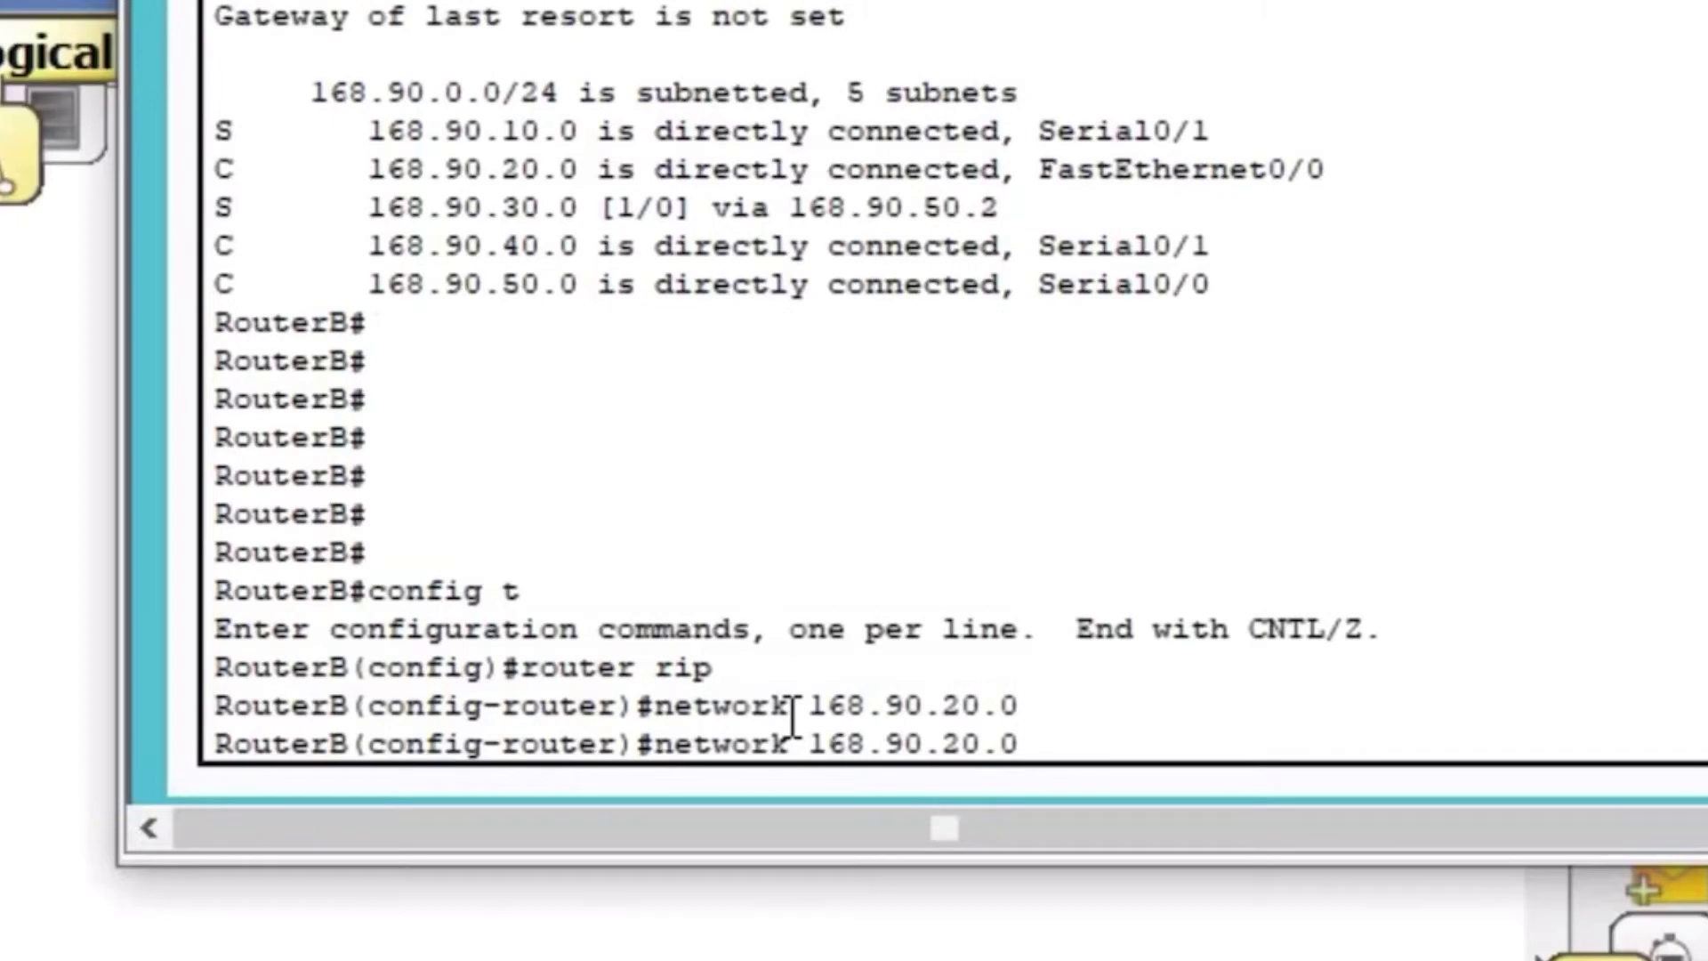
key("Left")
key("Left")
key("BackSpace")
type("4")
key("Return")
- Add network 168.90.50.0 to RouterB's RIP configuration
key("Up")
key("Left")
key("Left")
key("Left")
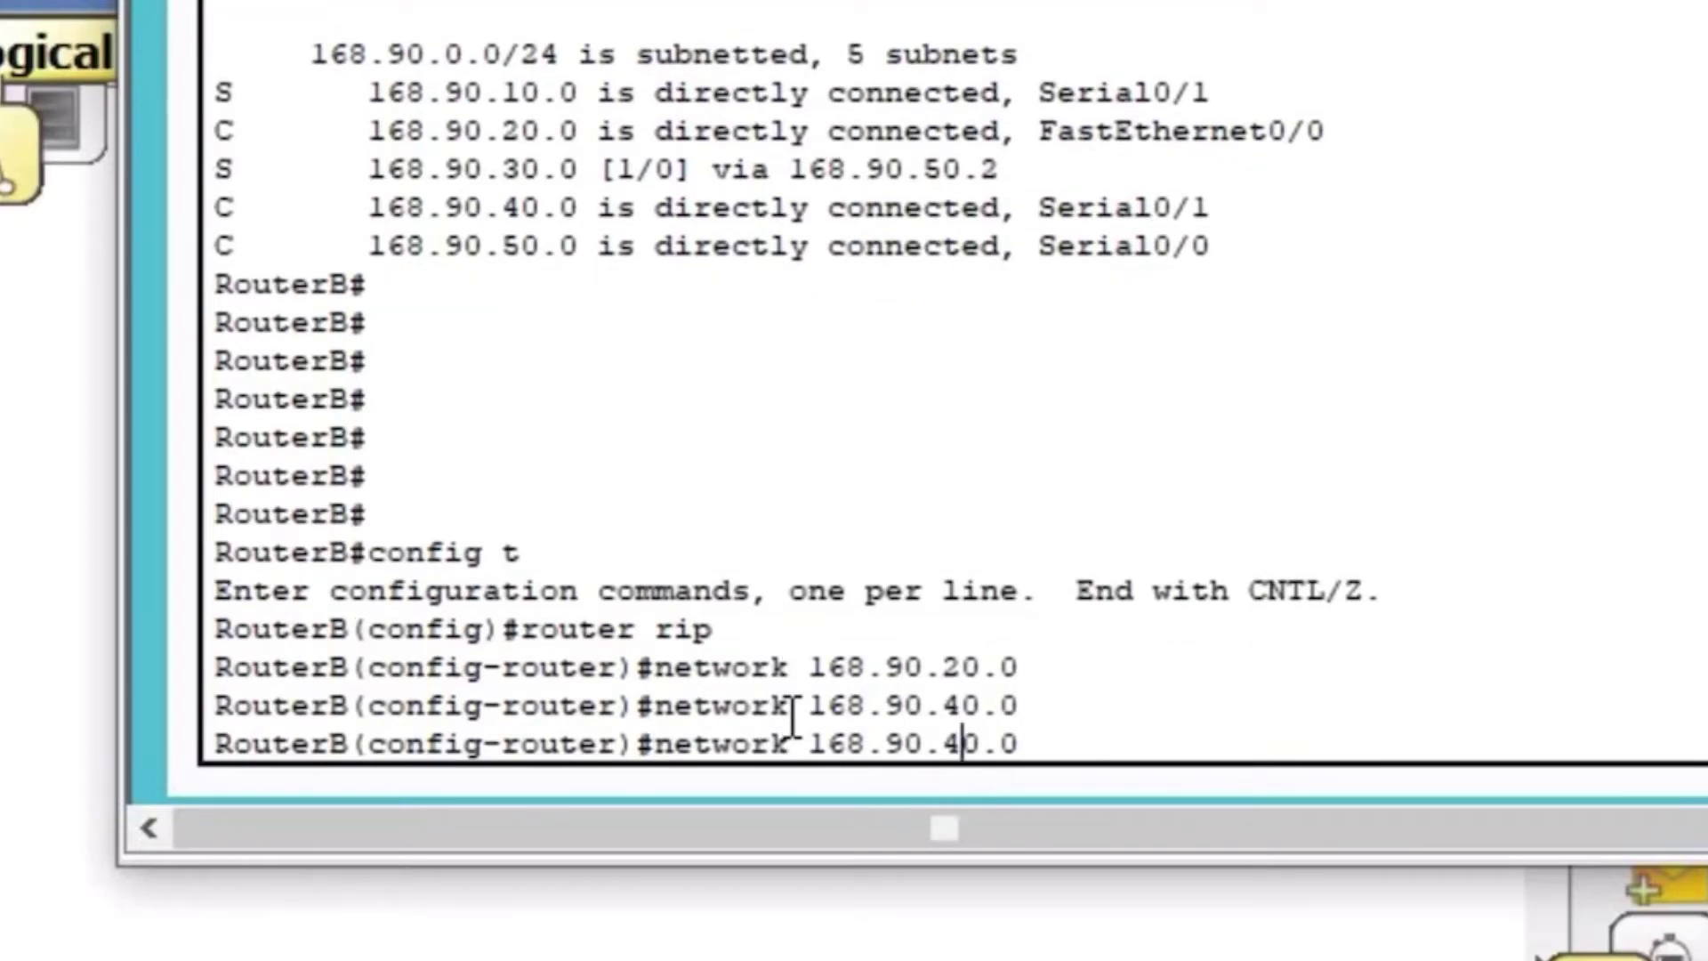
key("BackSpace")
type("5")
key("Return")
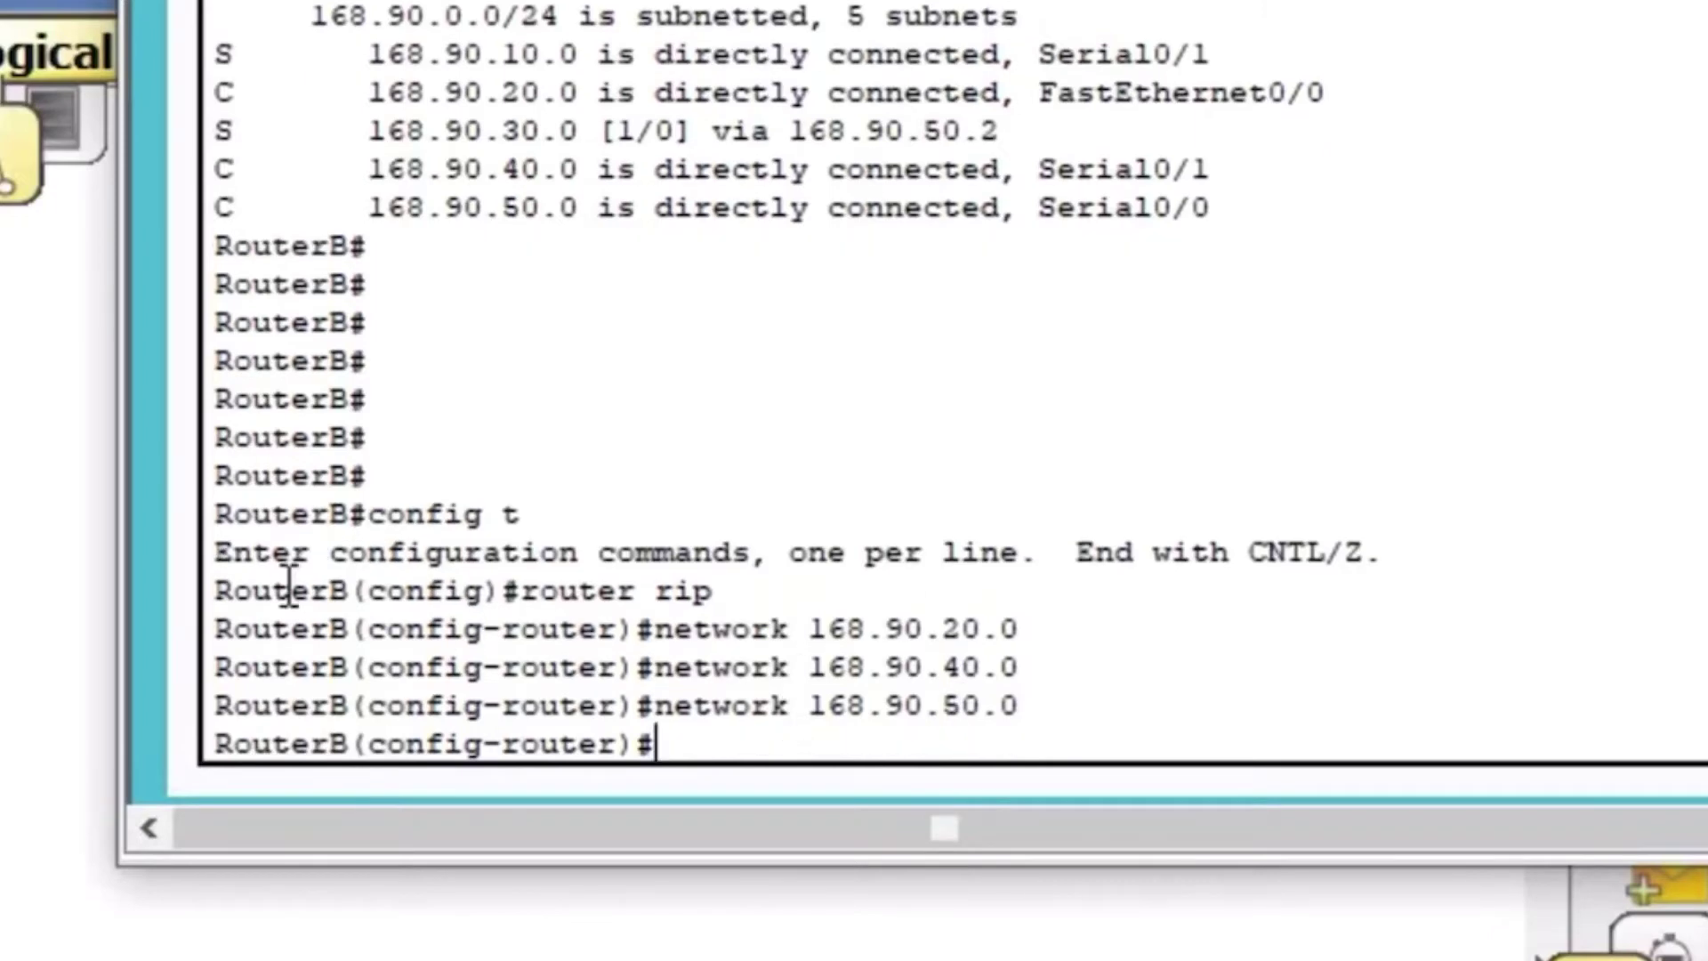
- Add the unconnected network 168.90.60.0 to RouterB's RIP configuration as an example of a wrong entry
double_click(223, 202)
left_click(217, 92)
key("Up")
key("Left")
key("Left")
key("Left")
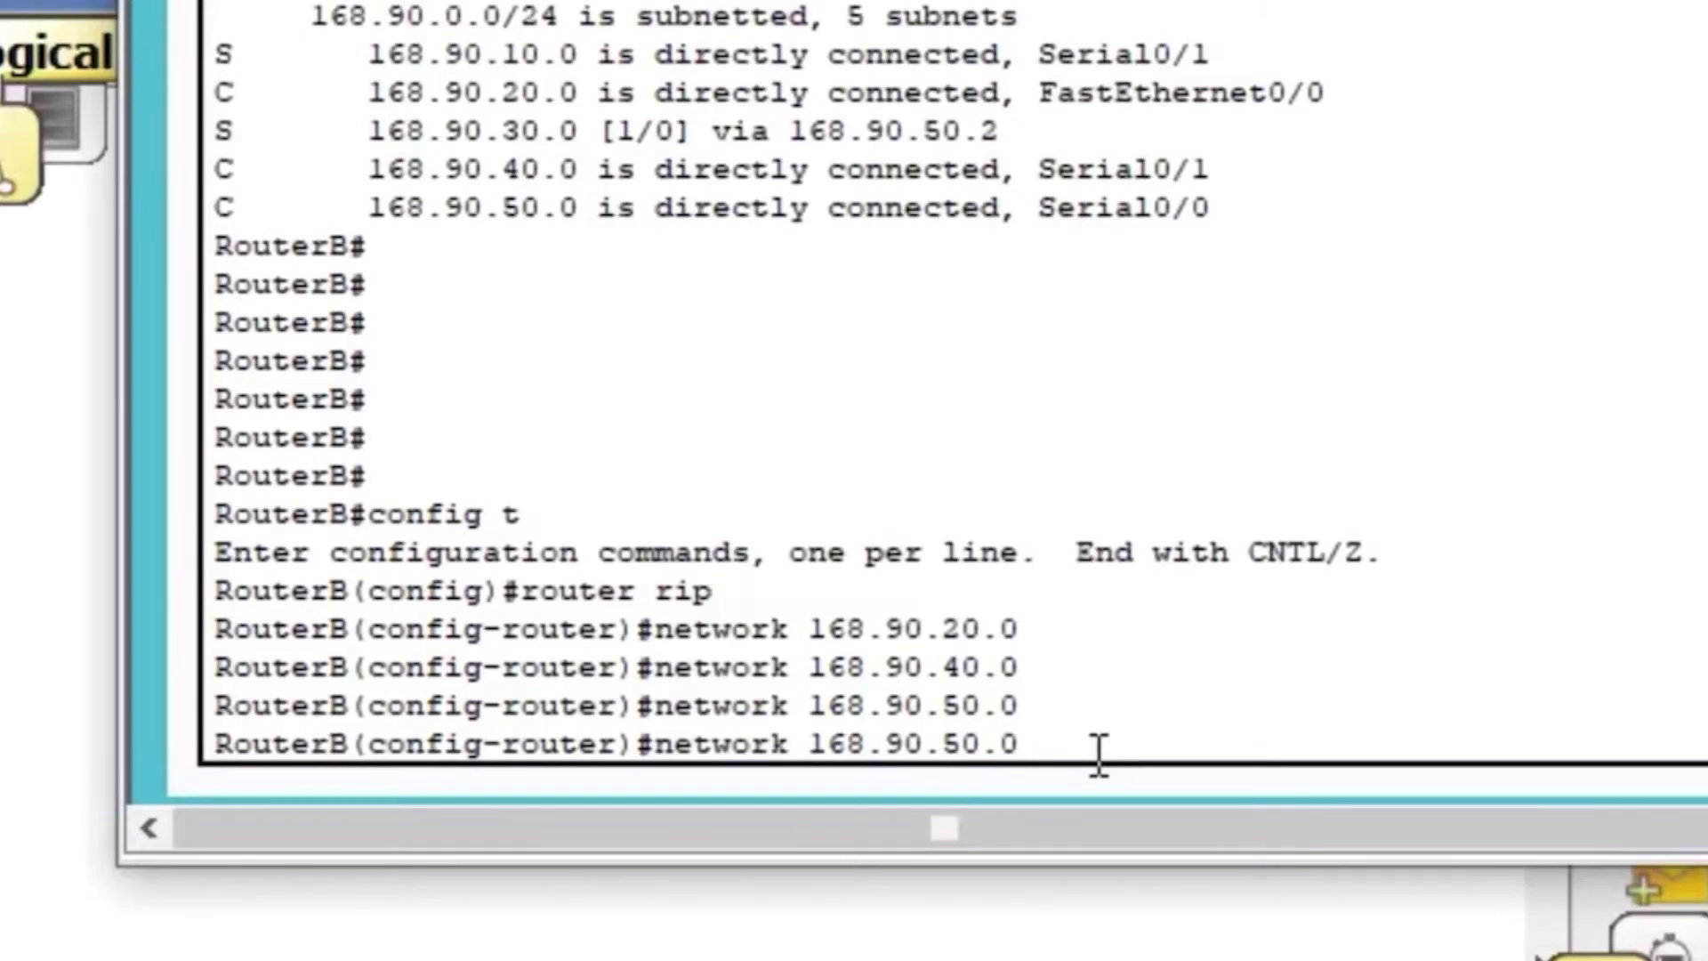
type("6")
key("BackSpace")
key("BackSpace")
type("6")
key("Return")
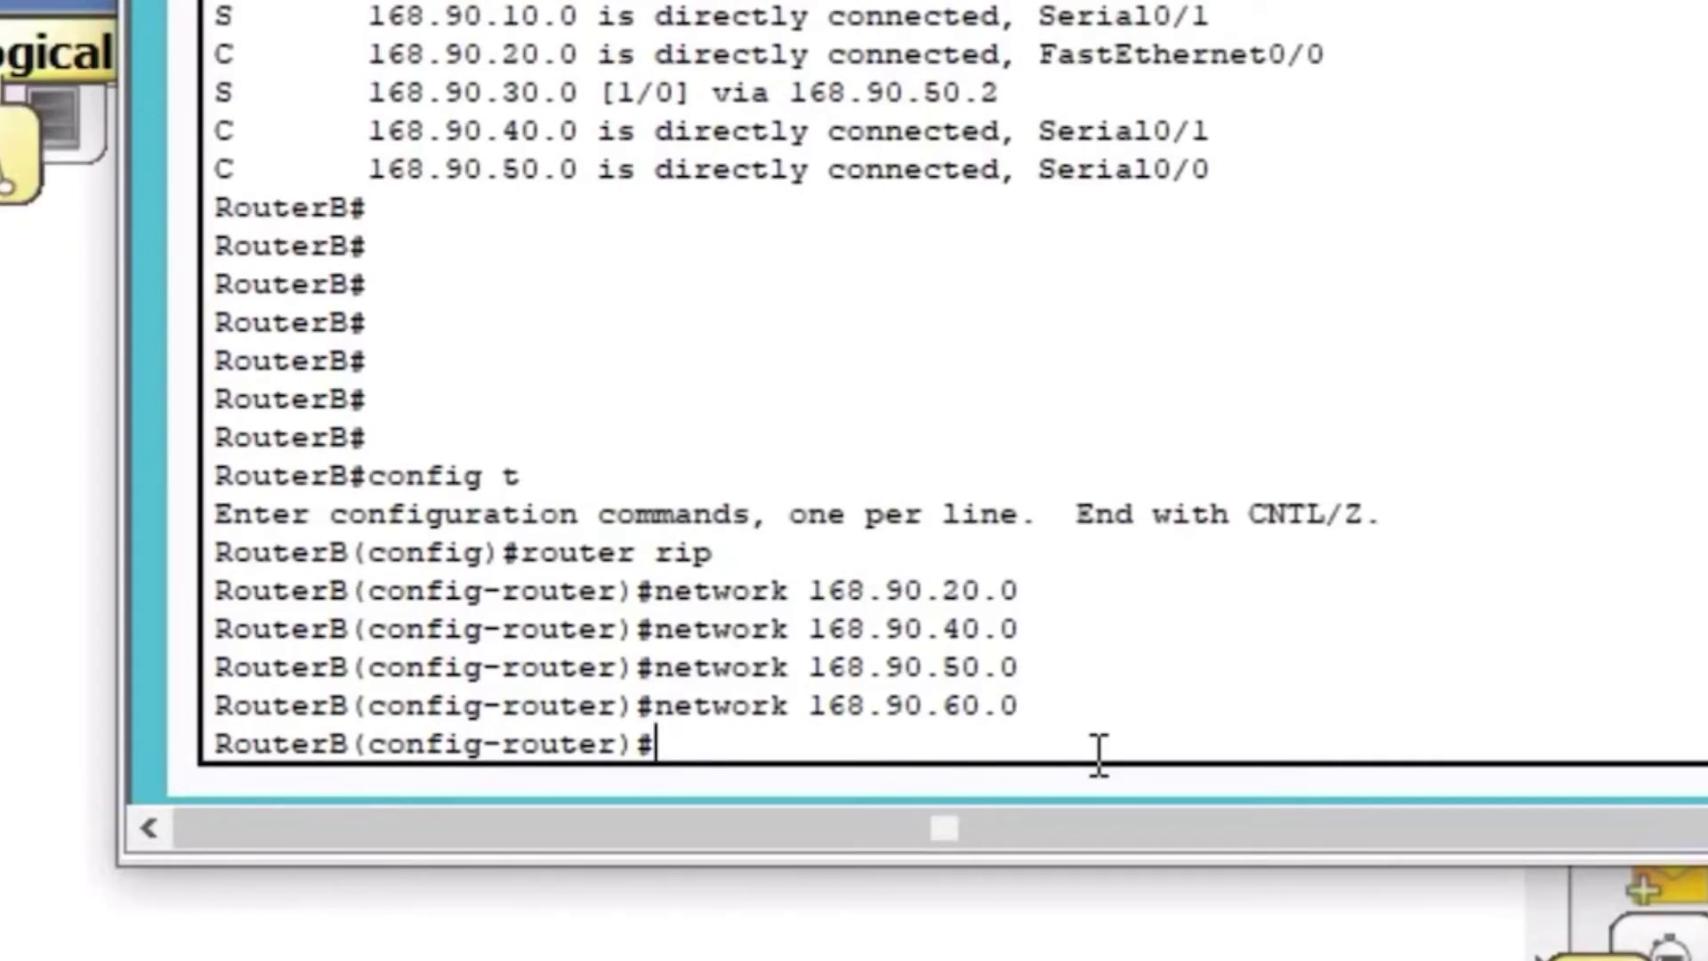
- Remove network 168.90.60.0 from RouterB's RIP configuration with the no form of the network command
key("Up")
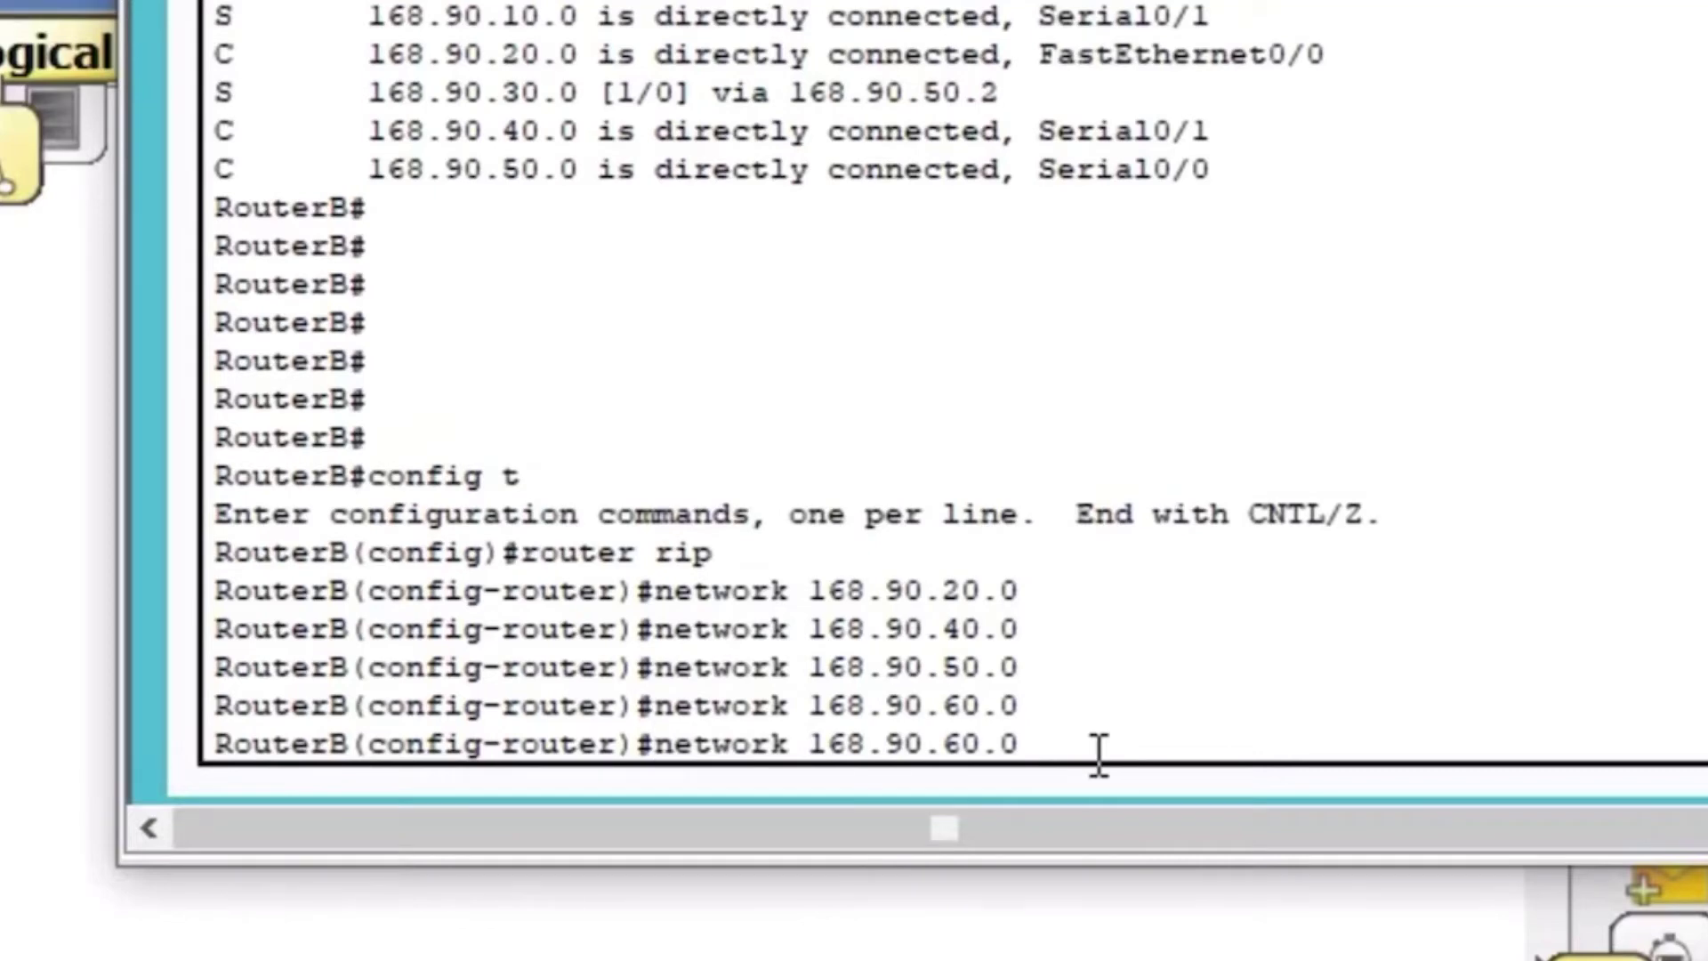
key("ctrl+a")
type("no")
key("Return")
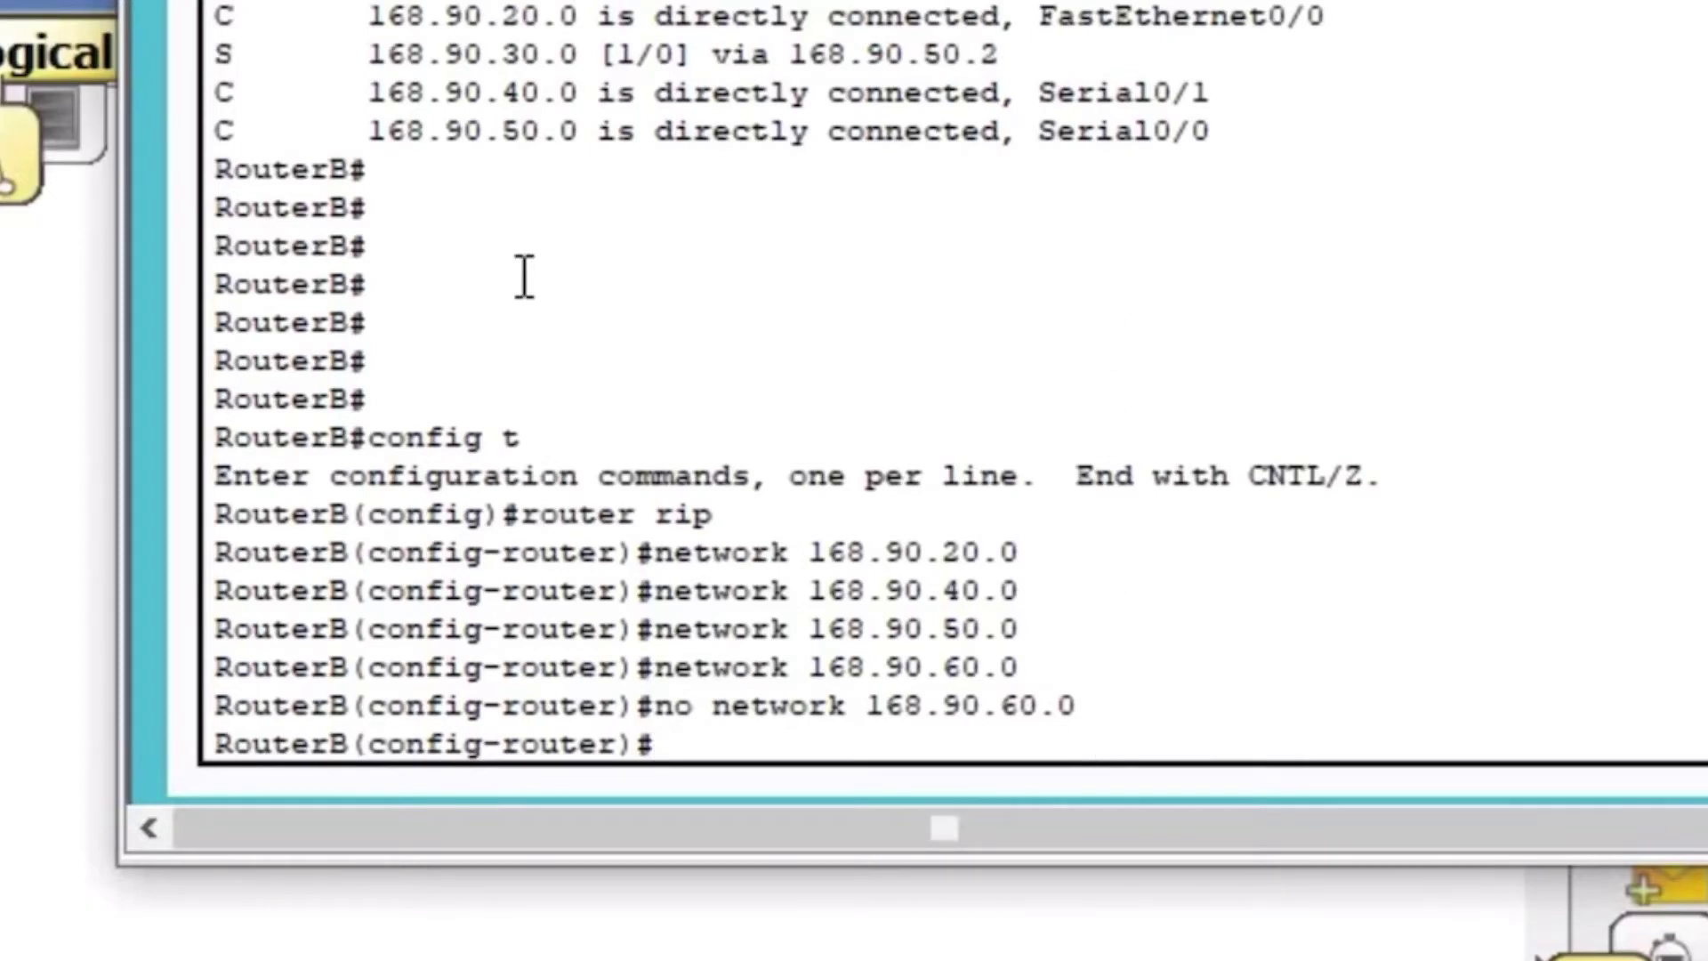
- Return to the topology and open a Terminal session on PCC with the offered connection settings
left_click(11, 418)
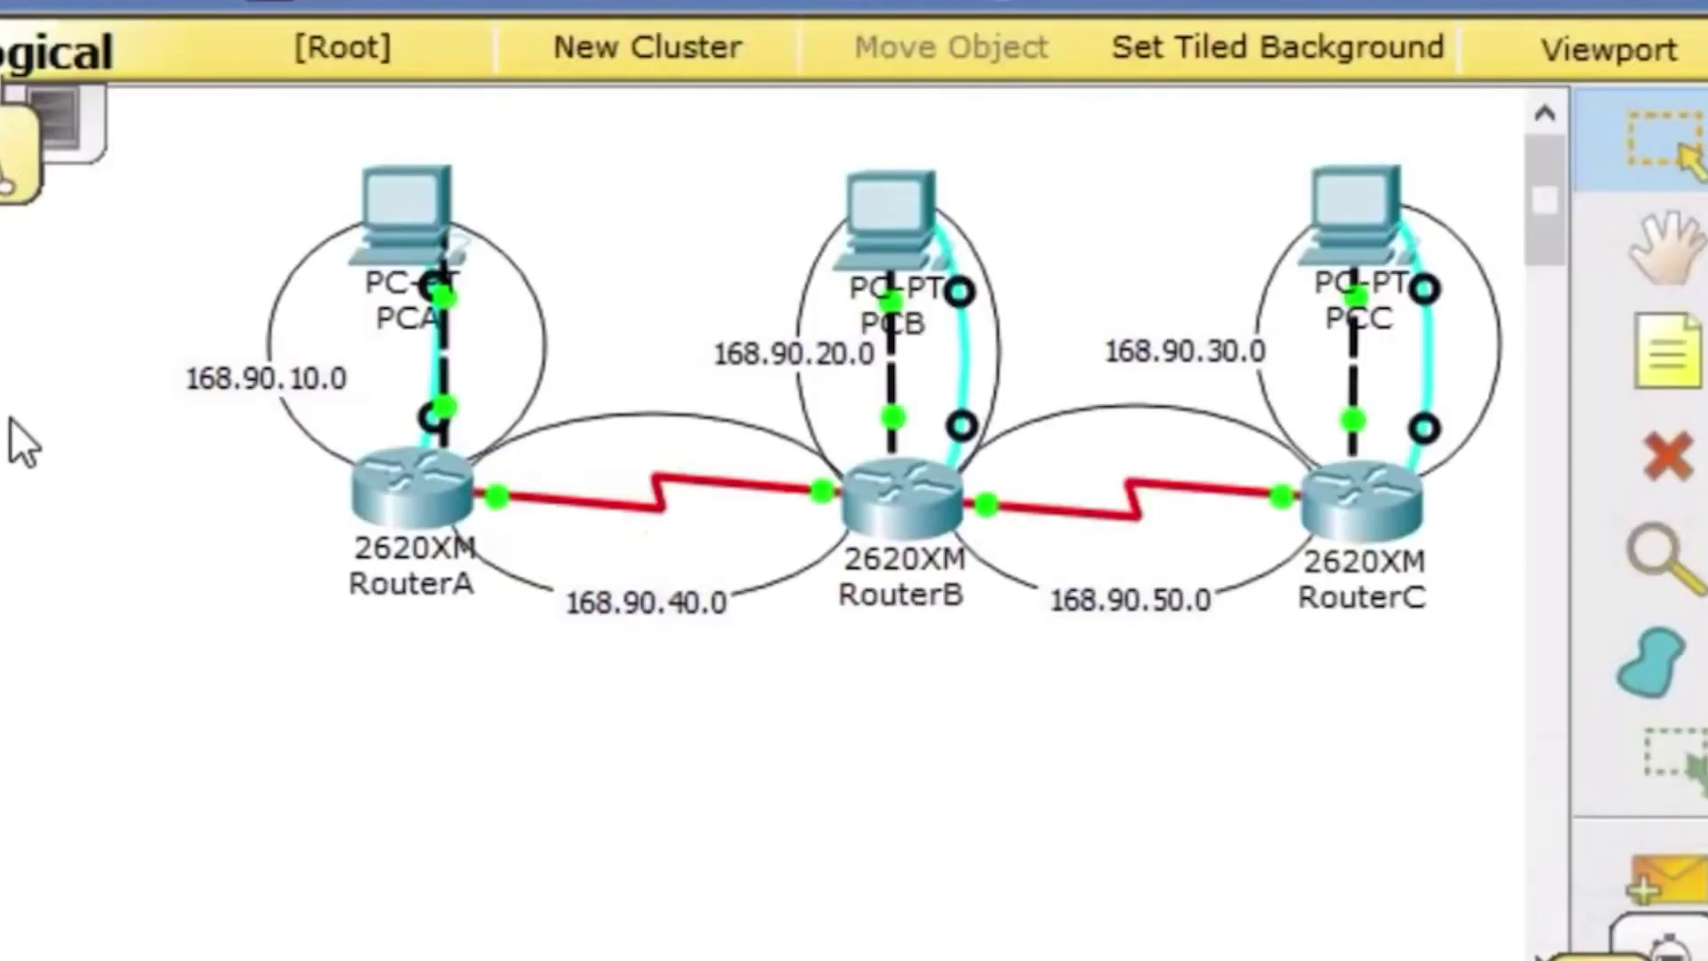
left_click(1326, 222)
left_click(617, 13)
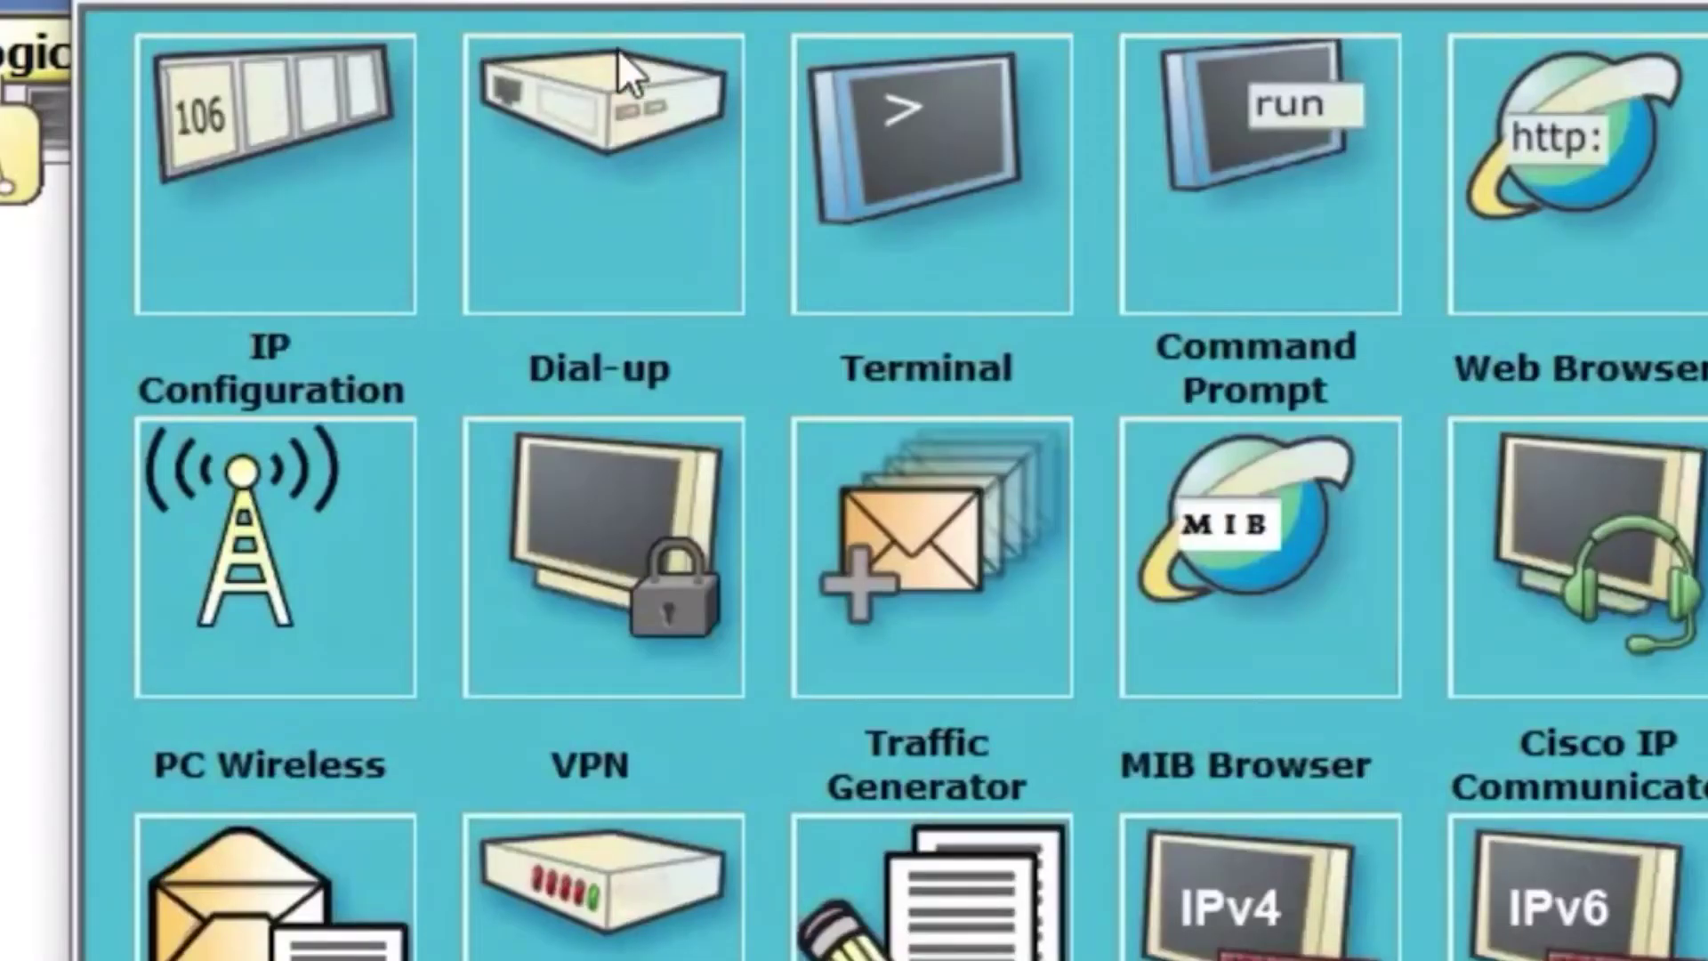
left_click(894, 125)
left_click(952, 639)
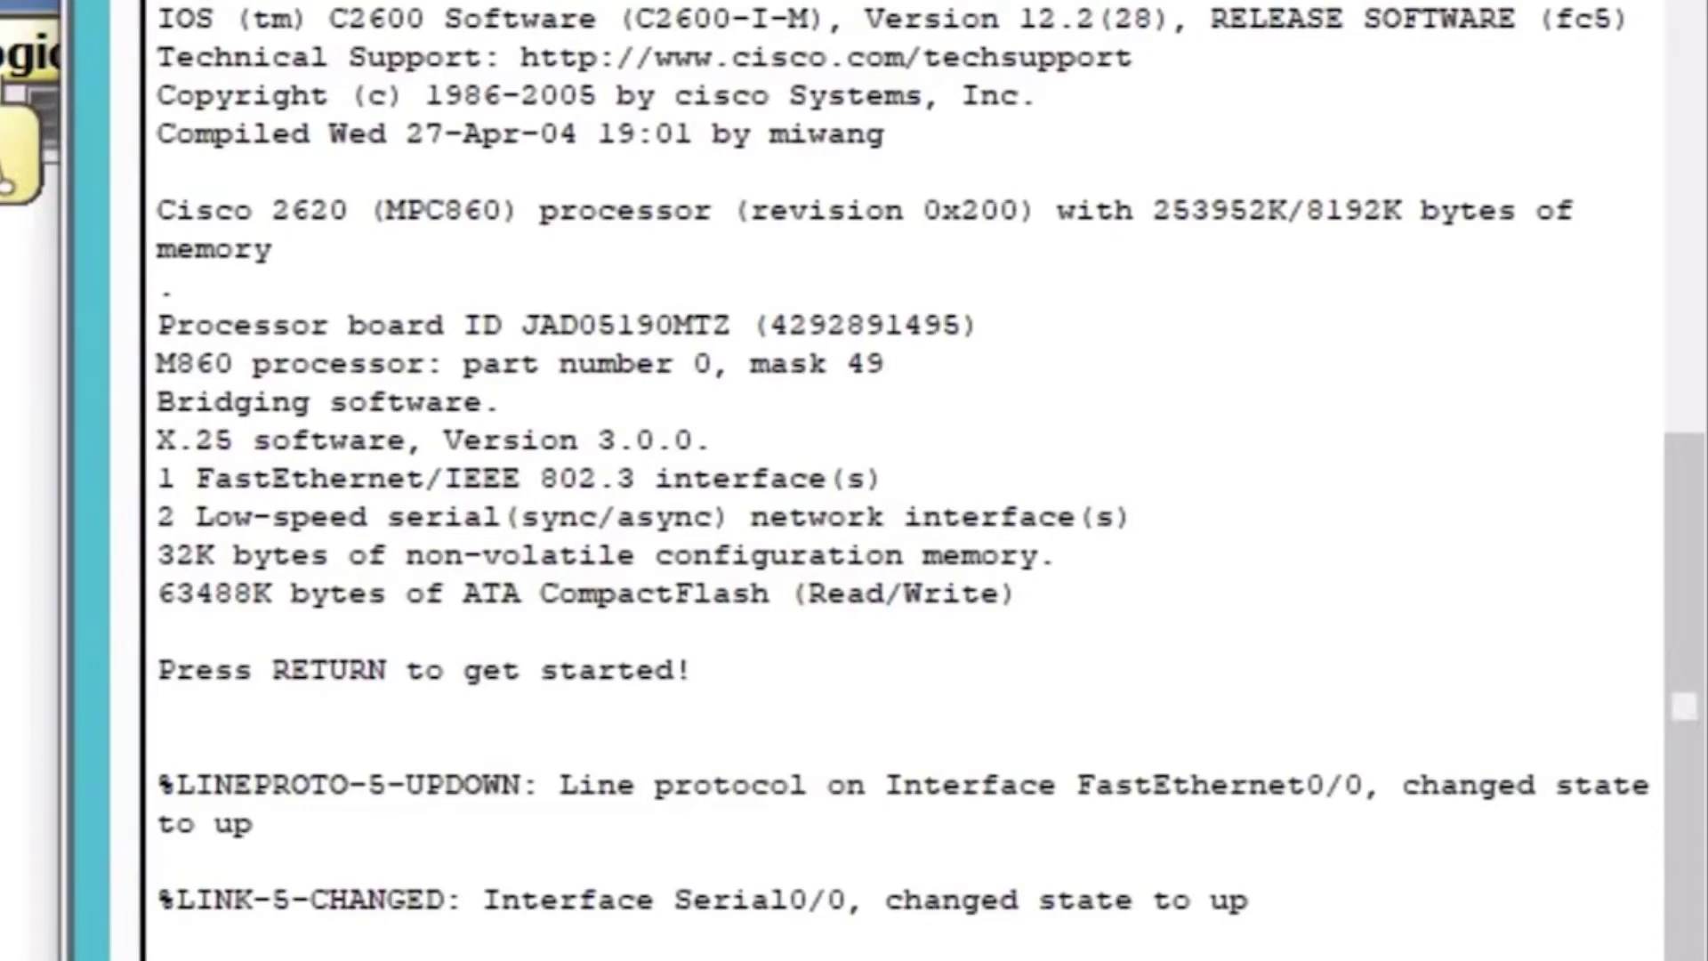
left_click_drag(1023, 960, 1022, 941)
- Enter privileged EXEC mode on RouterC with en and display its routing table with sh ip route
key("Return")
key("Return")
key("Return")
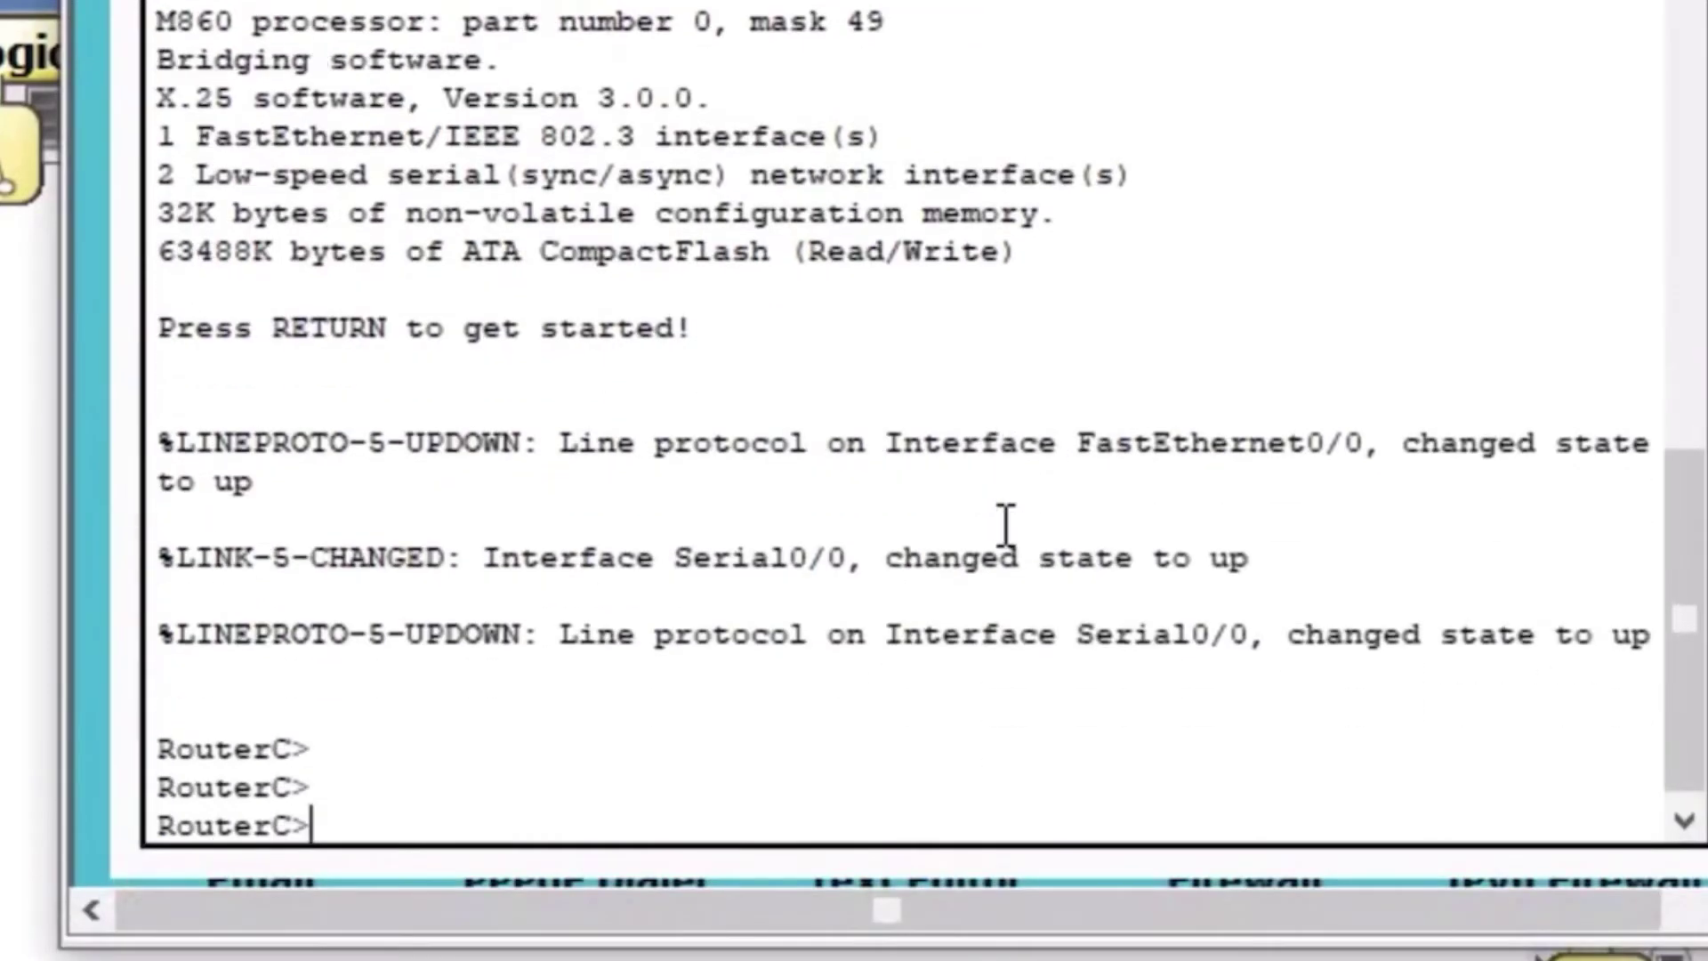
type("er")
key("BackSpace")
key("BackSpace")
type("en")
key("Return")
type("sh ip ")
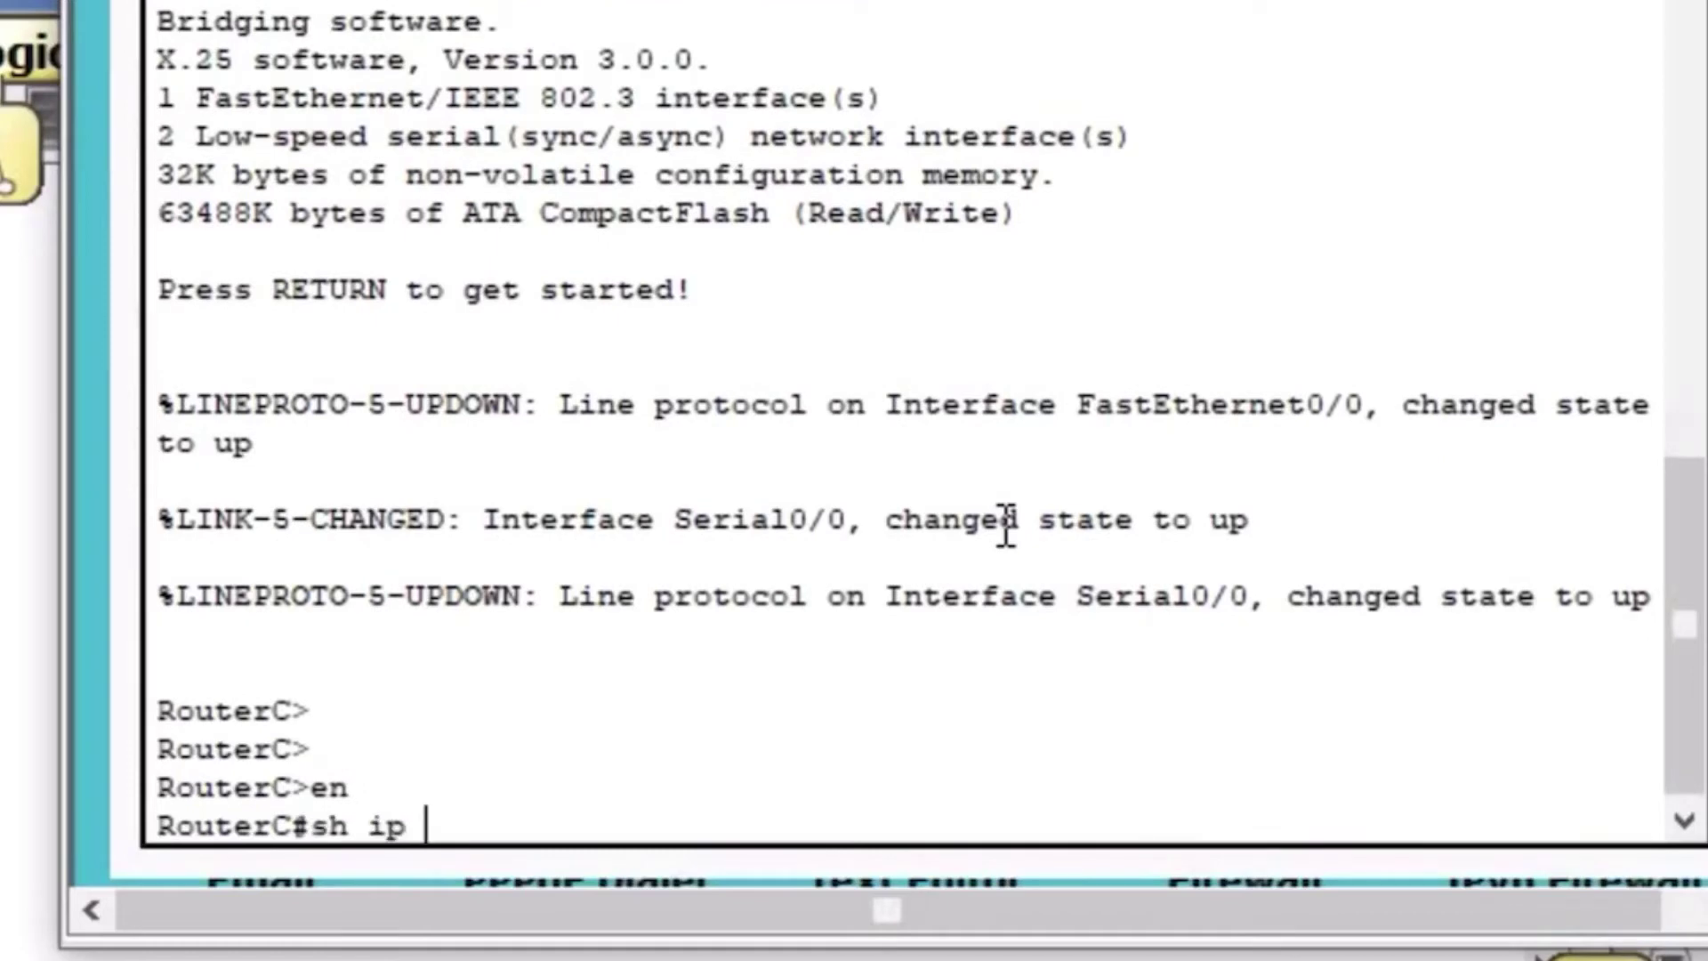
type("route")
key("Return")
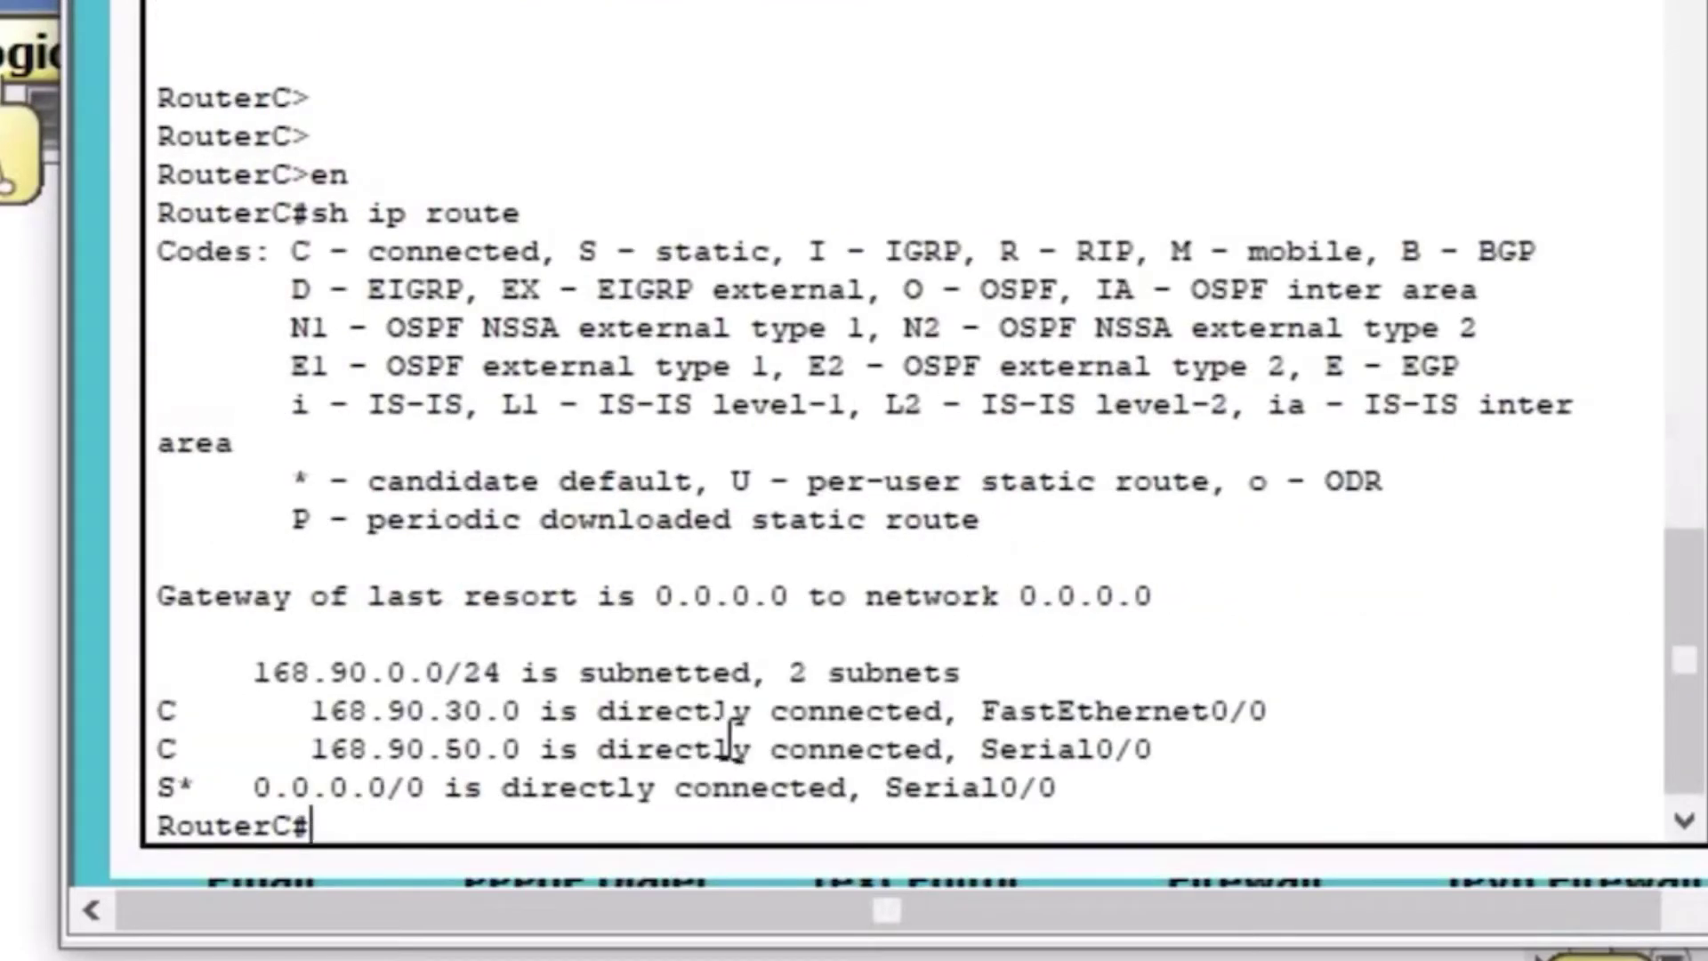
- Enter global configuration mode on RouterC with config t and start RIP configuration with router rip
left_click(160, 711)
type("config t")
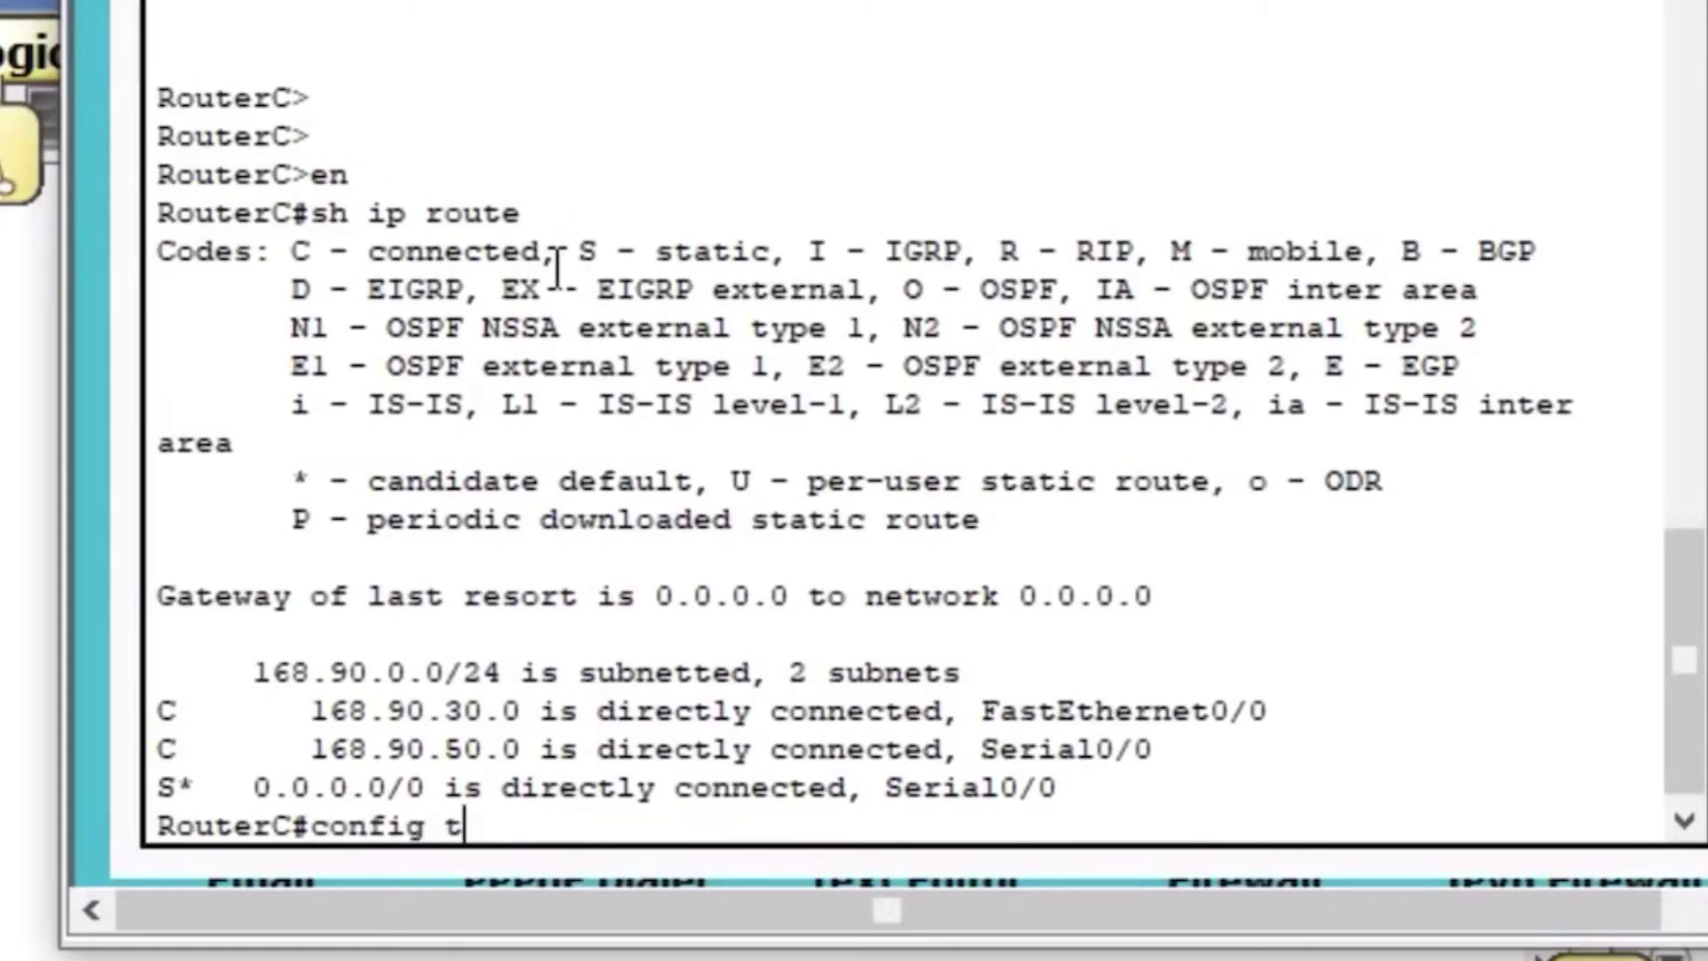
key("Return")
type("router rip")
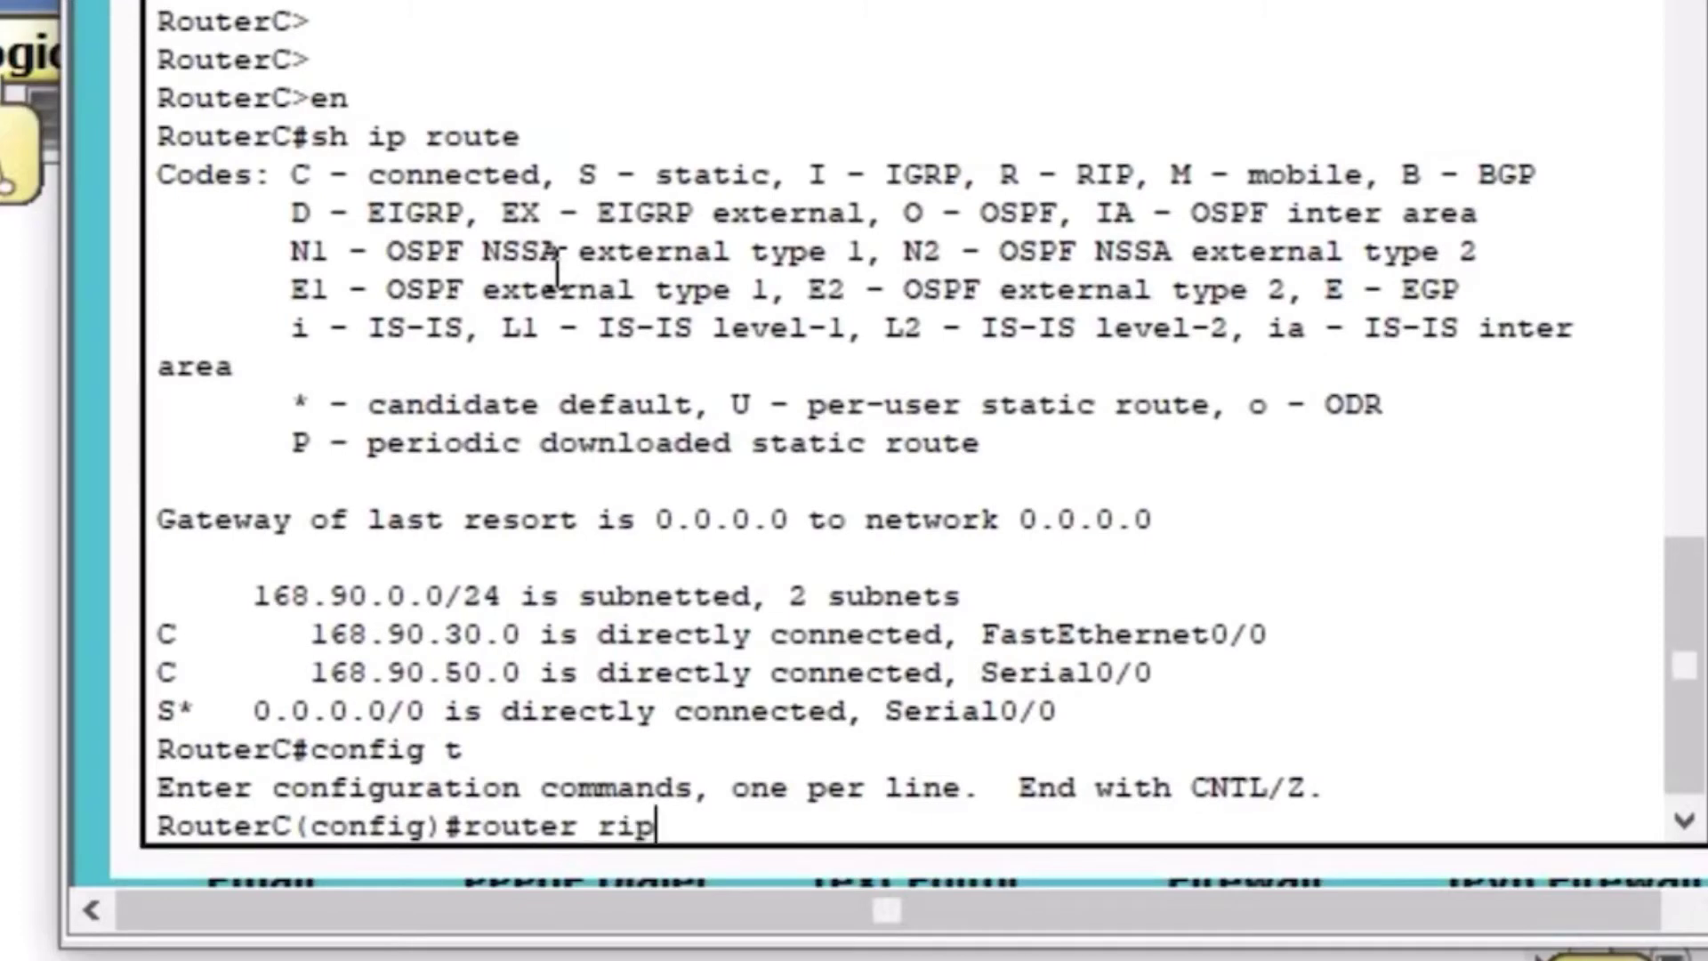
key("Return")
- Add network 168.90.30.0 to RouterC's RIP configuration
type("net")
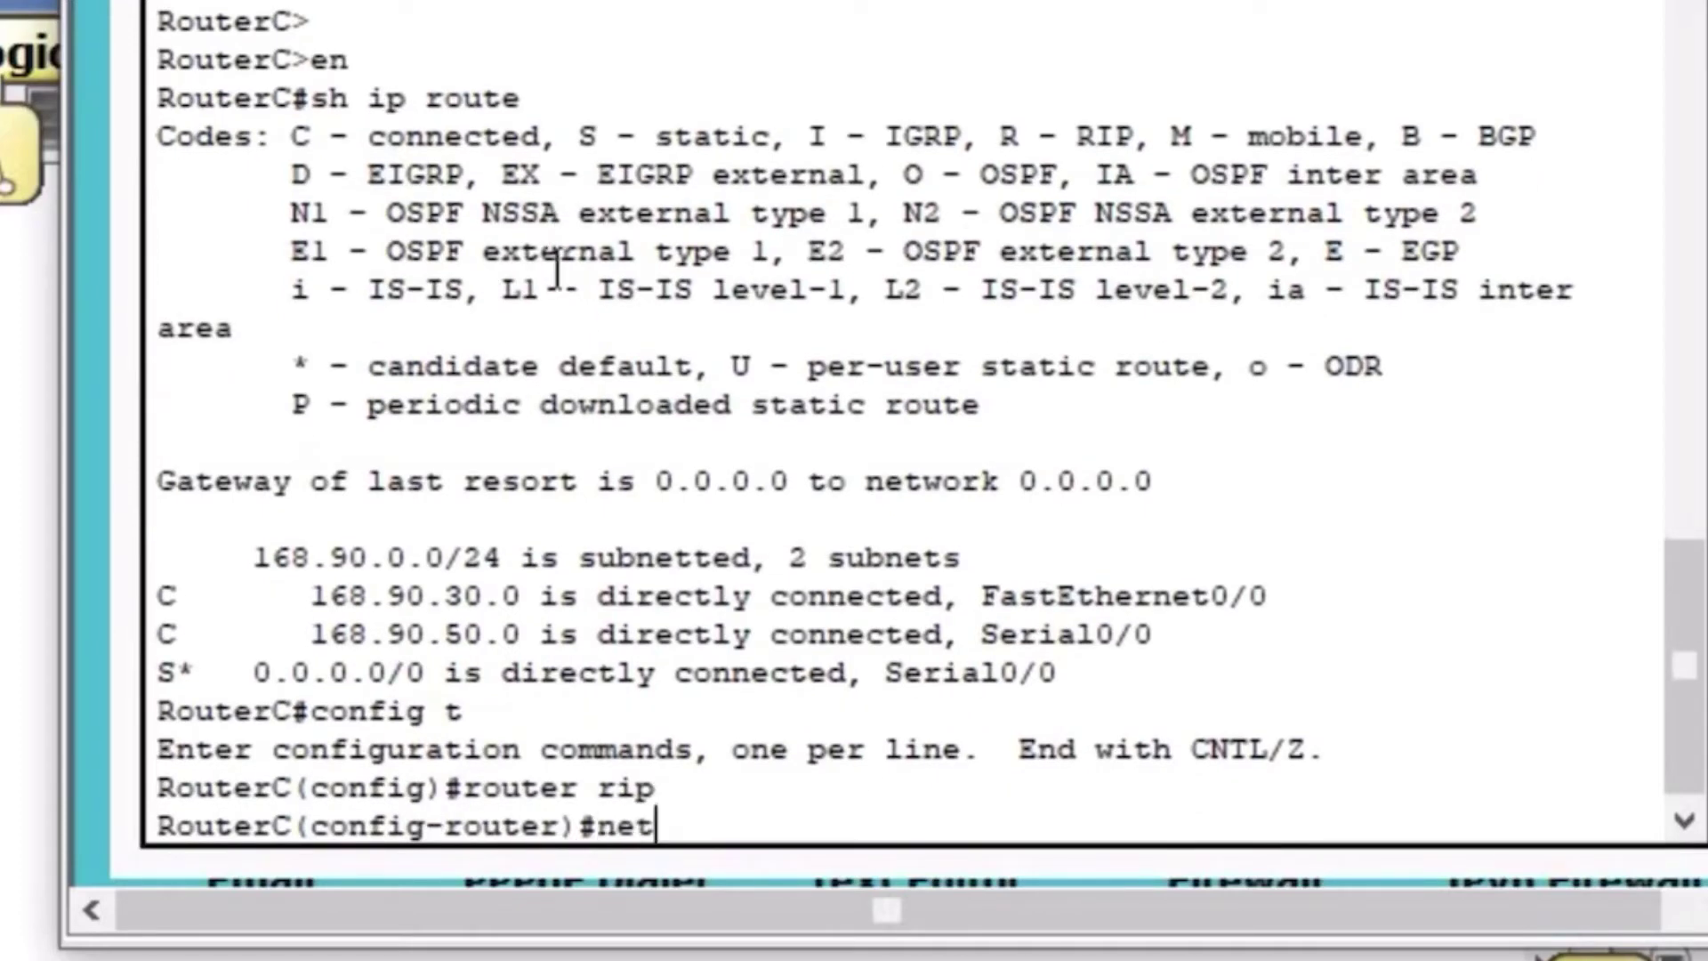
type("work 1")
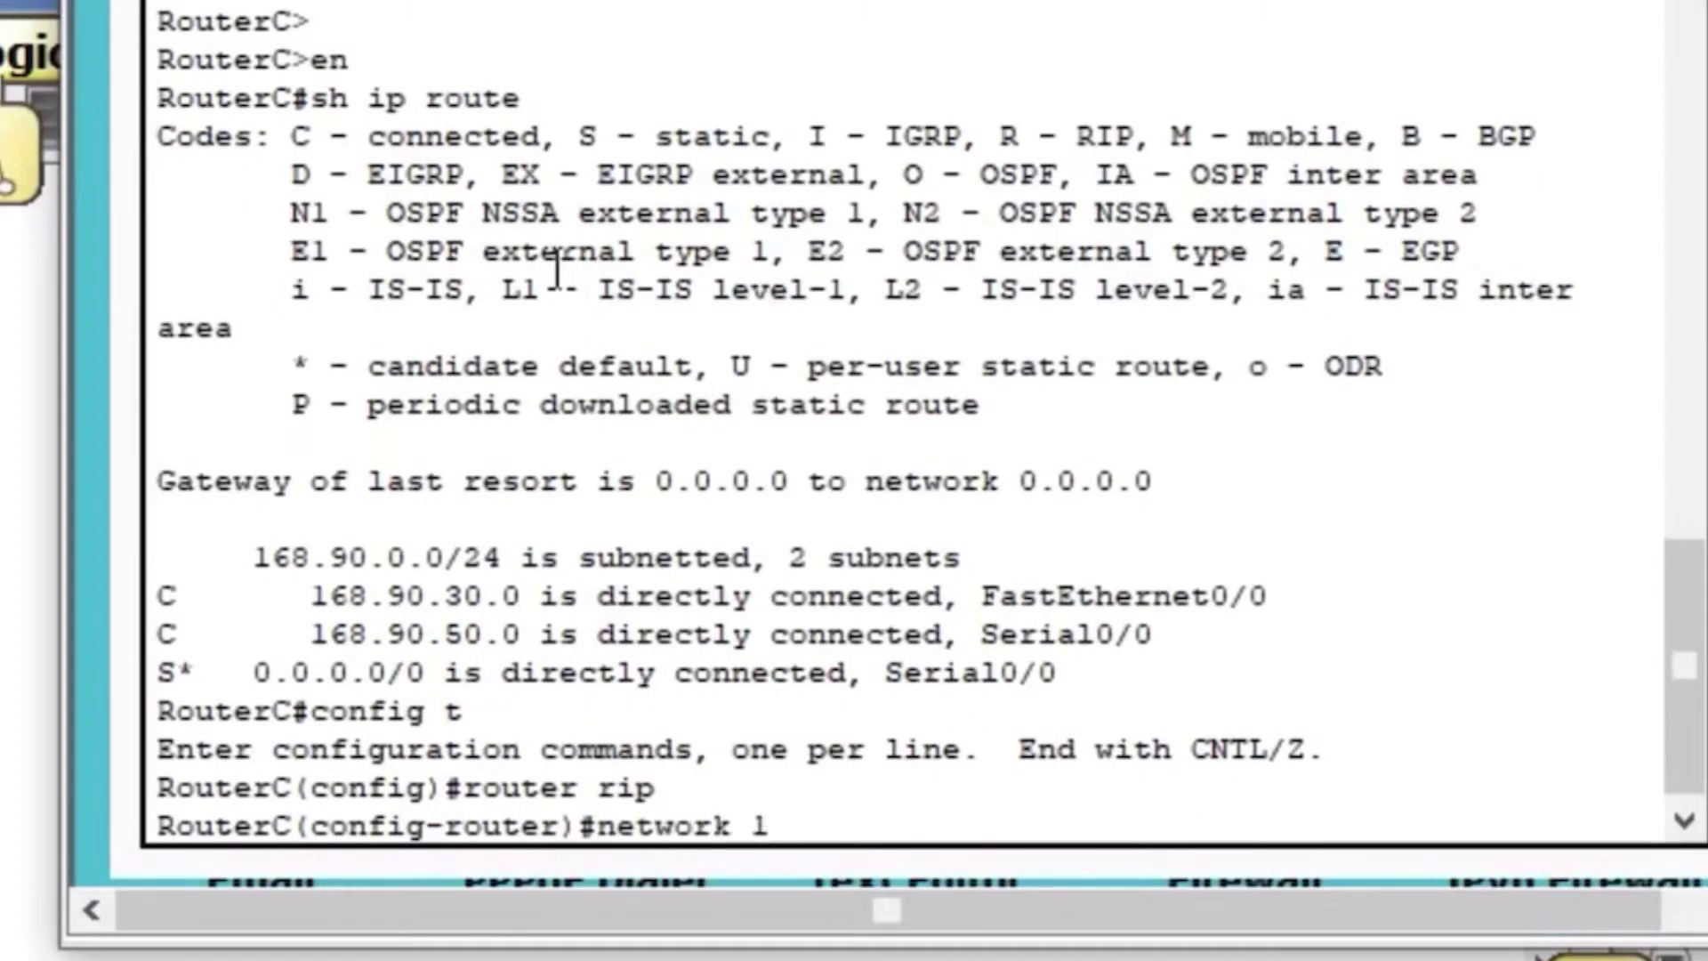
type("68.90.30.")
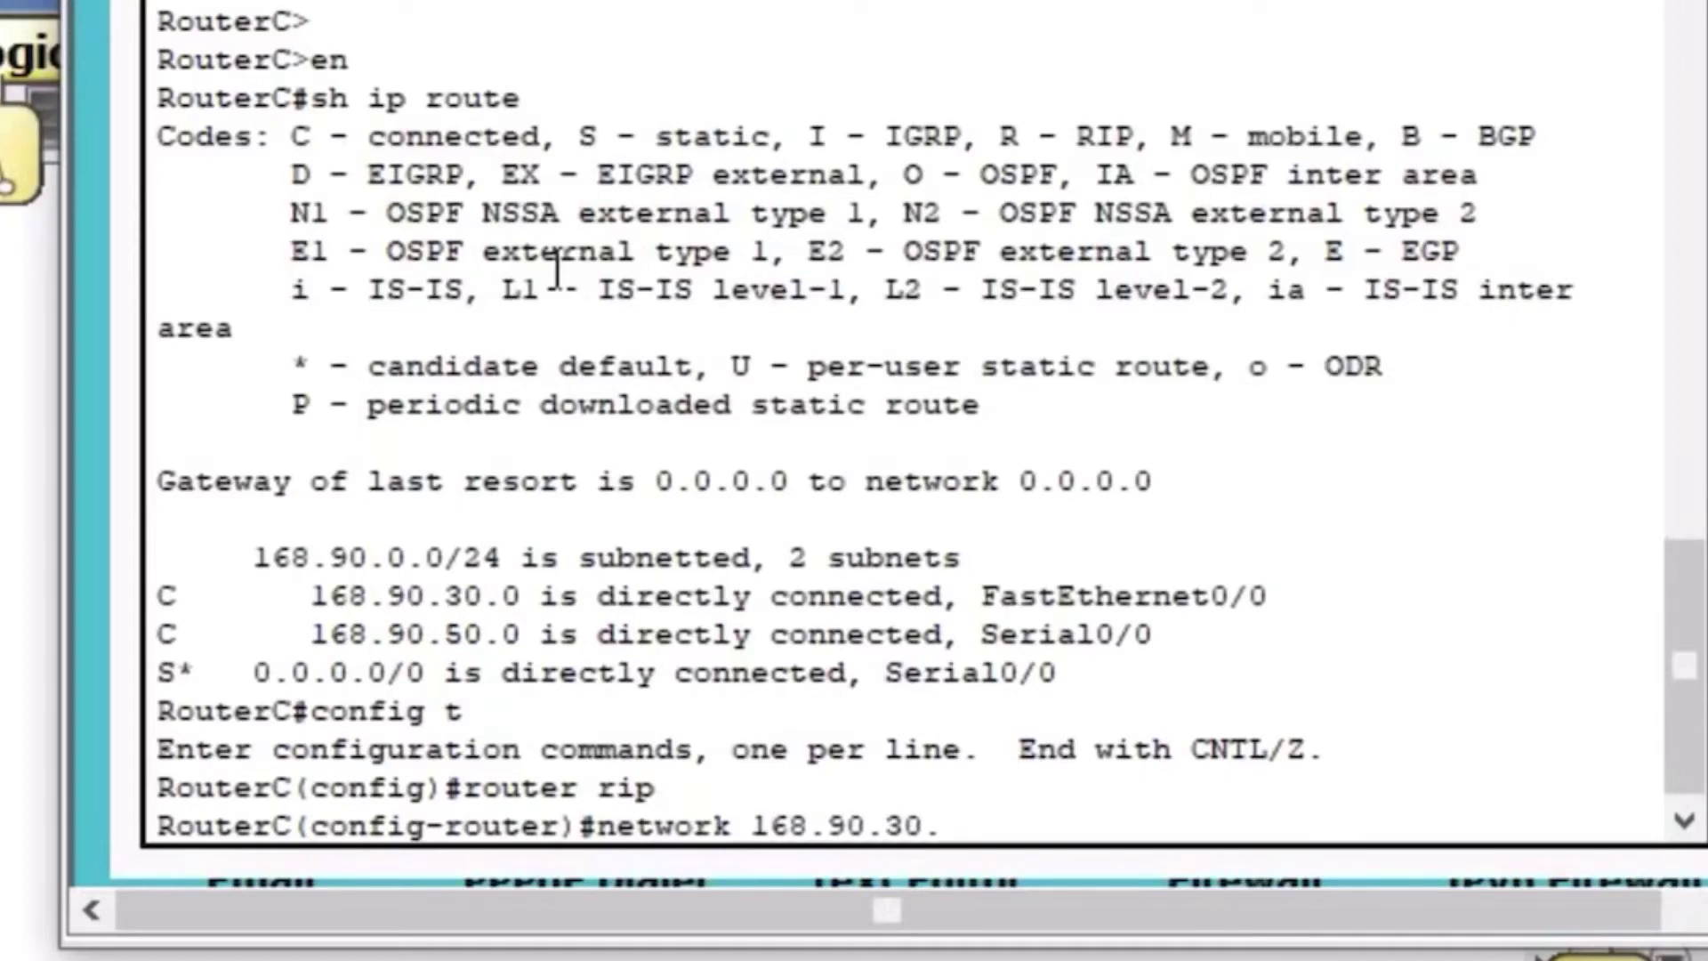
type("0")
key("Return")
- Add network 168.90.50.0 to RouterC's RIP configuration
key("Up")
key("Left")
key("Left")
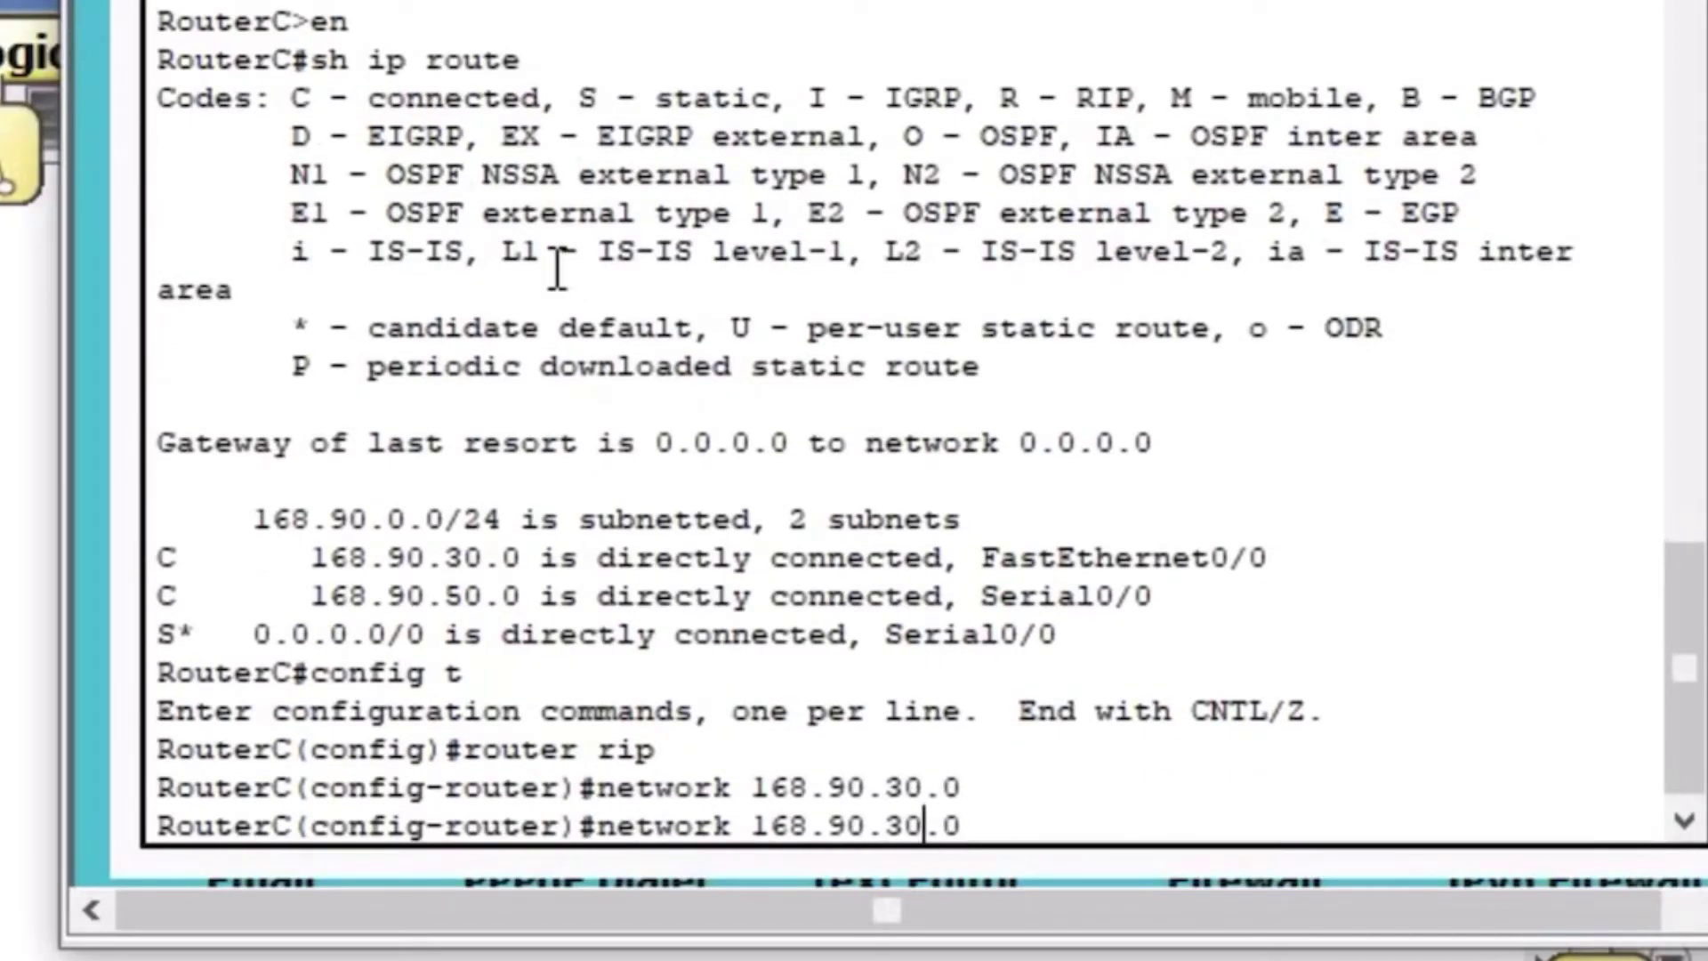
key("BackSpace")
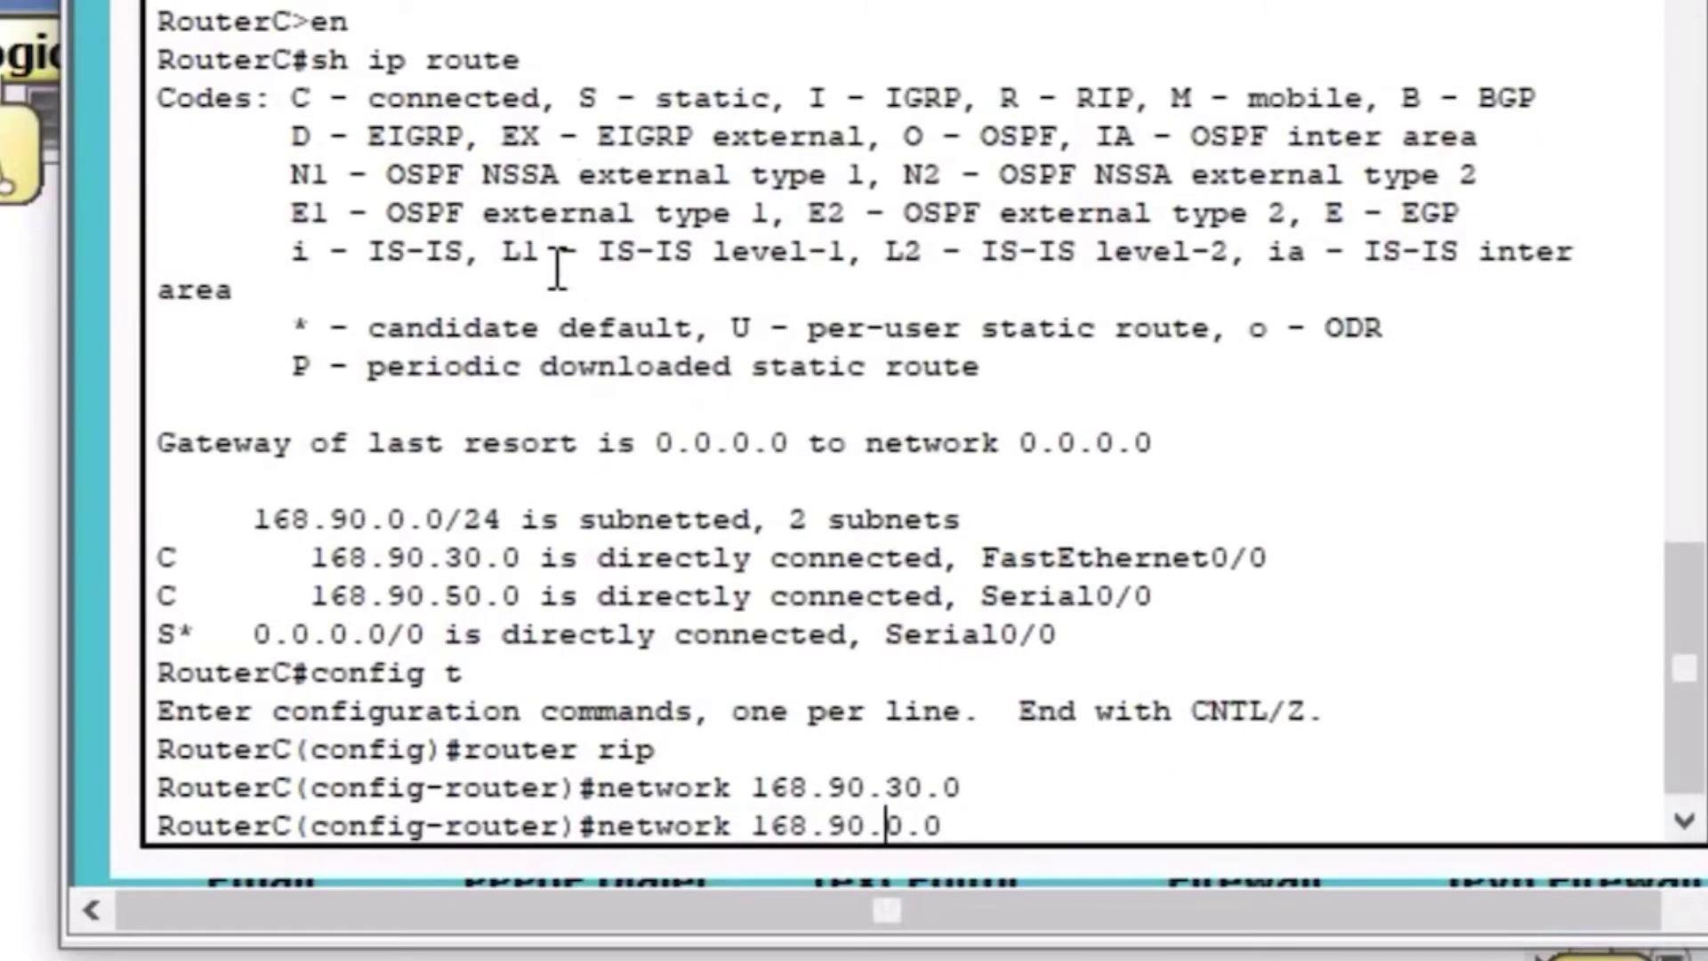
type("5")
key("Return")
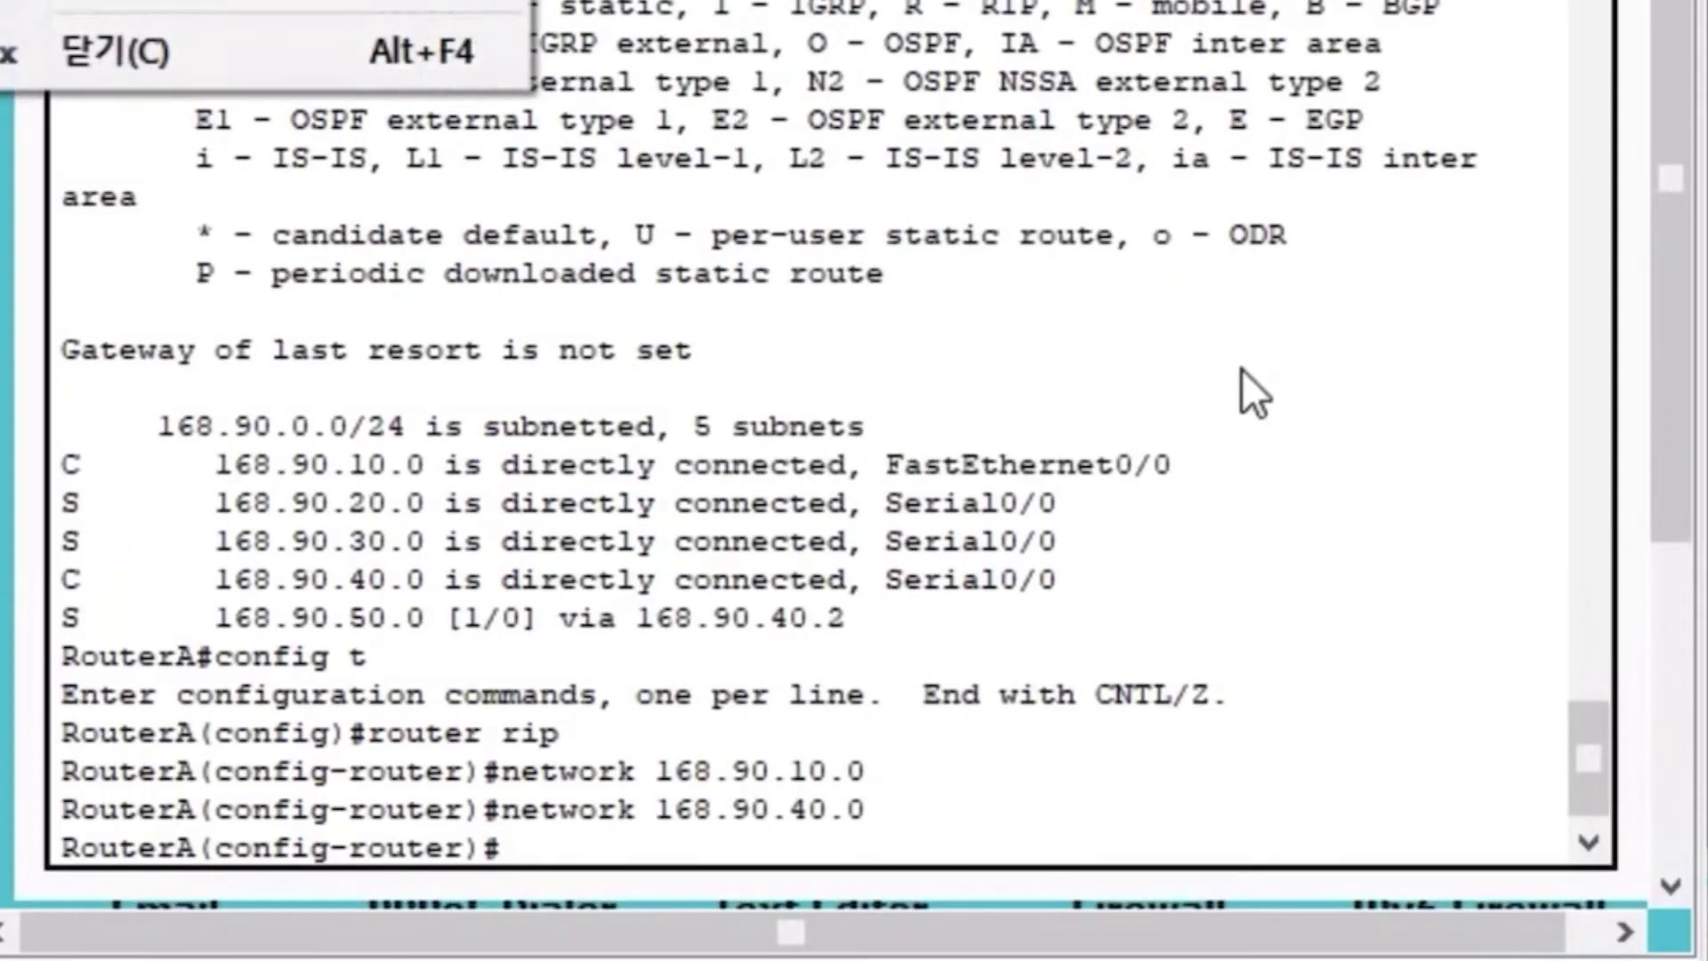
- Switch to RouterA's terminal and leave RIP configuration for privileged EXEC mode
left_click(1242, 370)
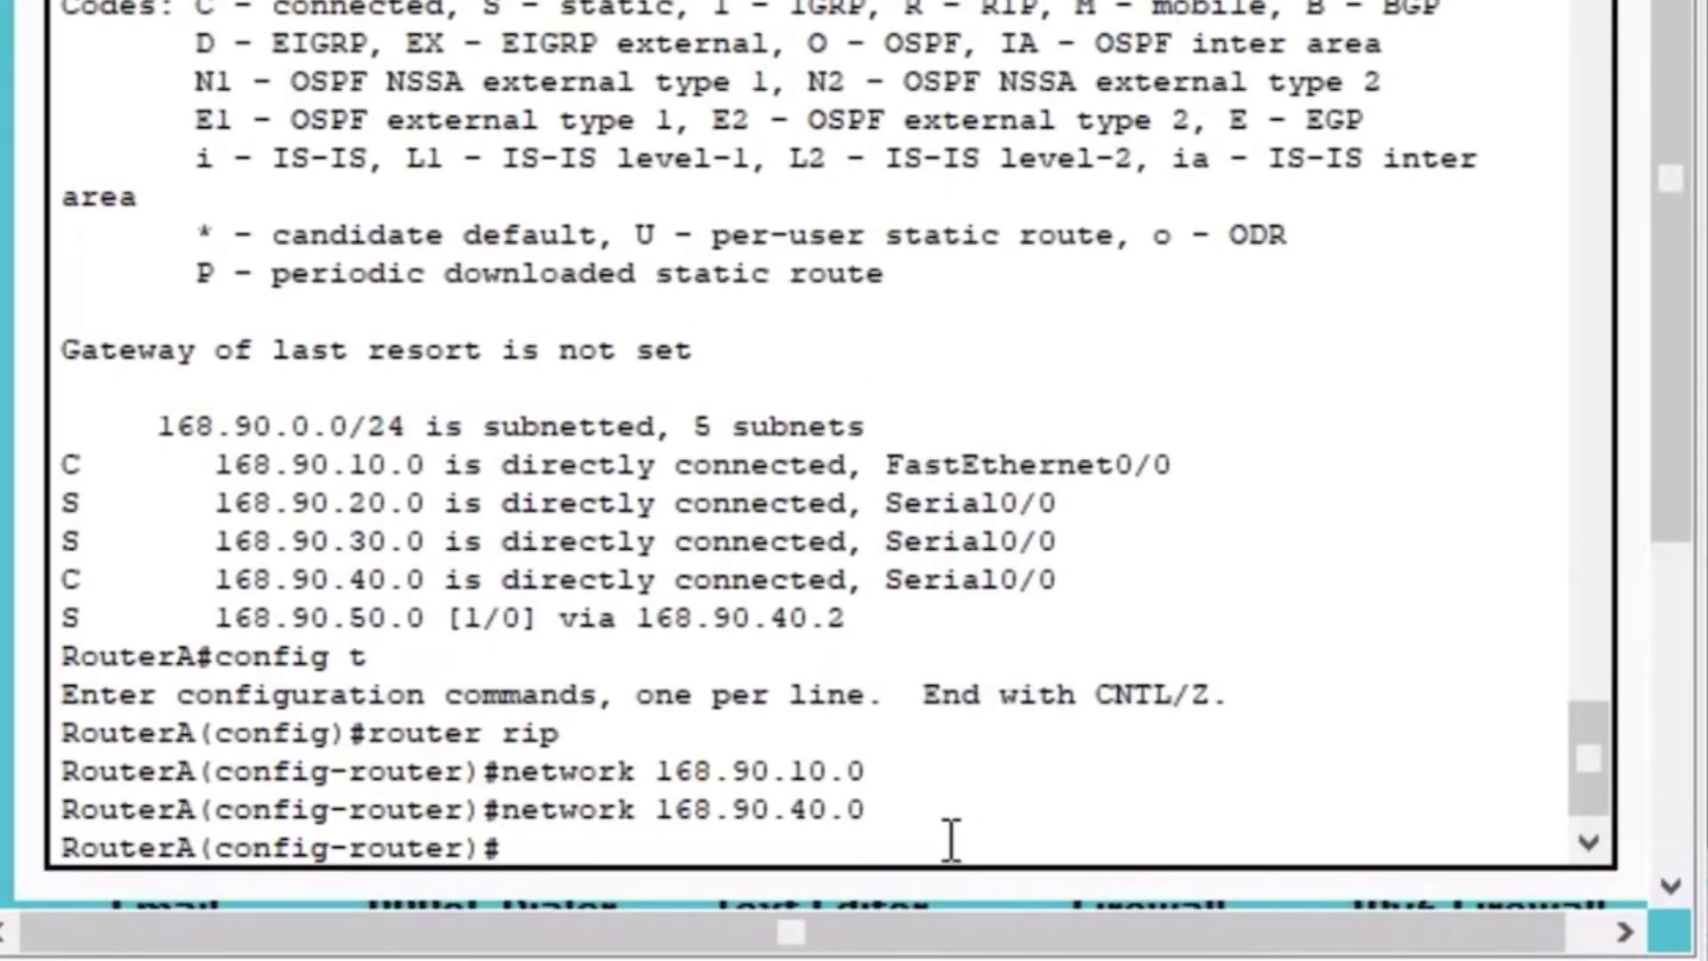
key("ctrl+z")
key("Return")
key("Return")
key("Return")
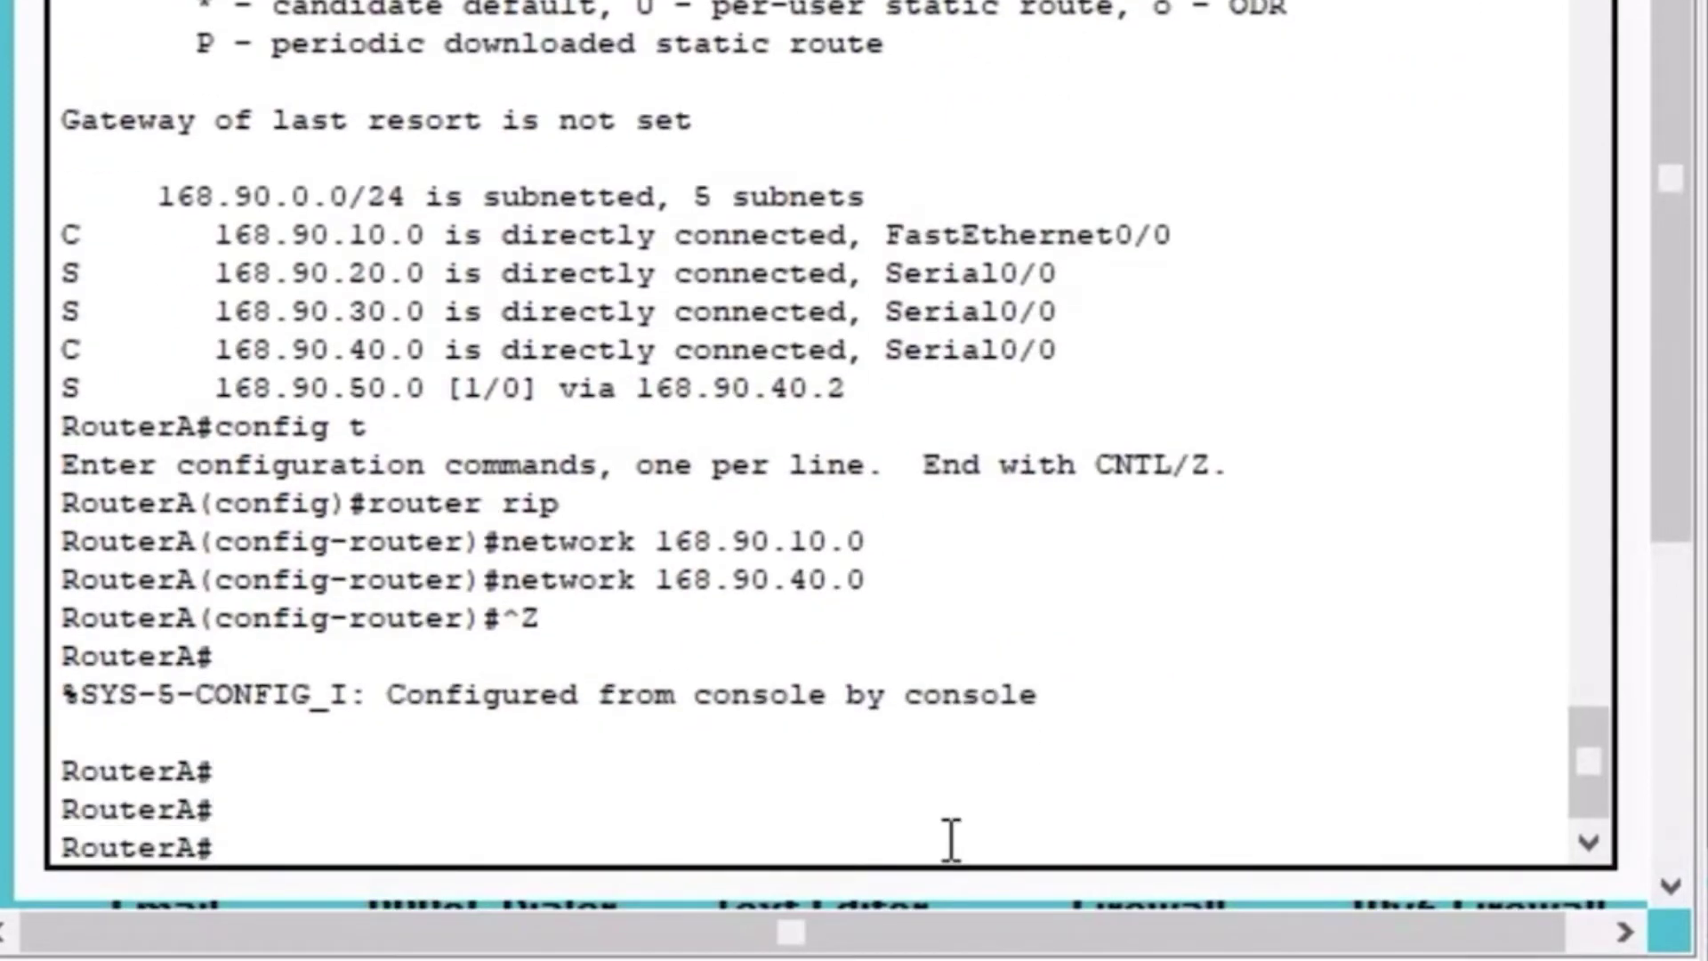
- Display RouterA's running configuration with sh run and highlight its static ip route lines and its router rip section
type("sh run")
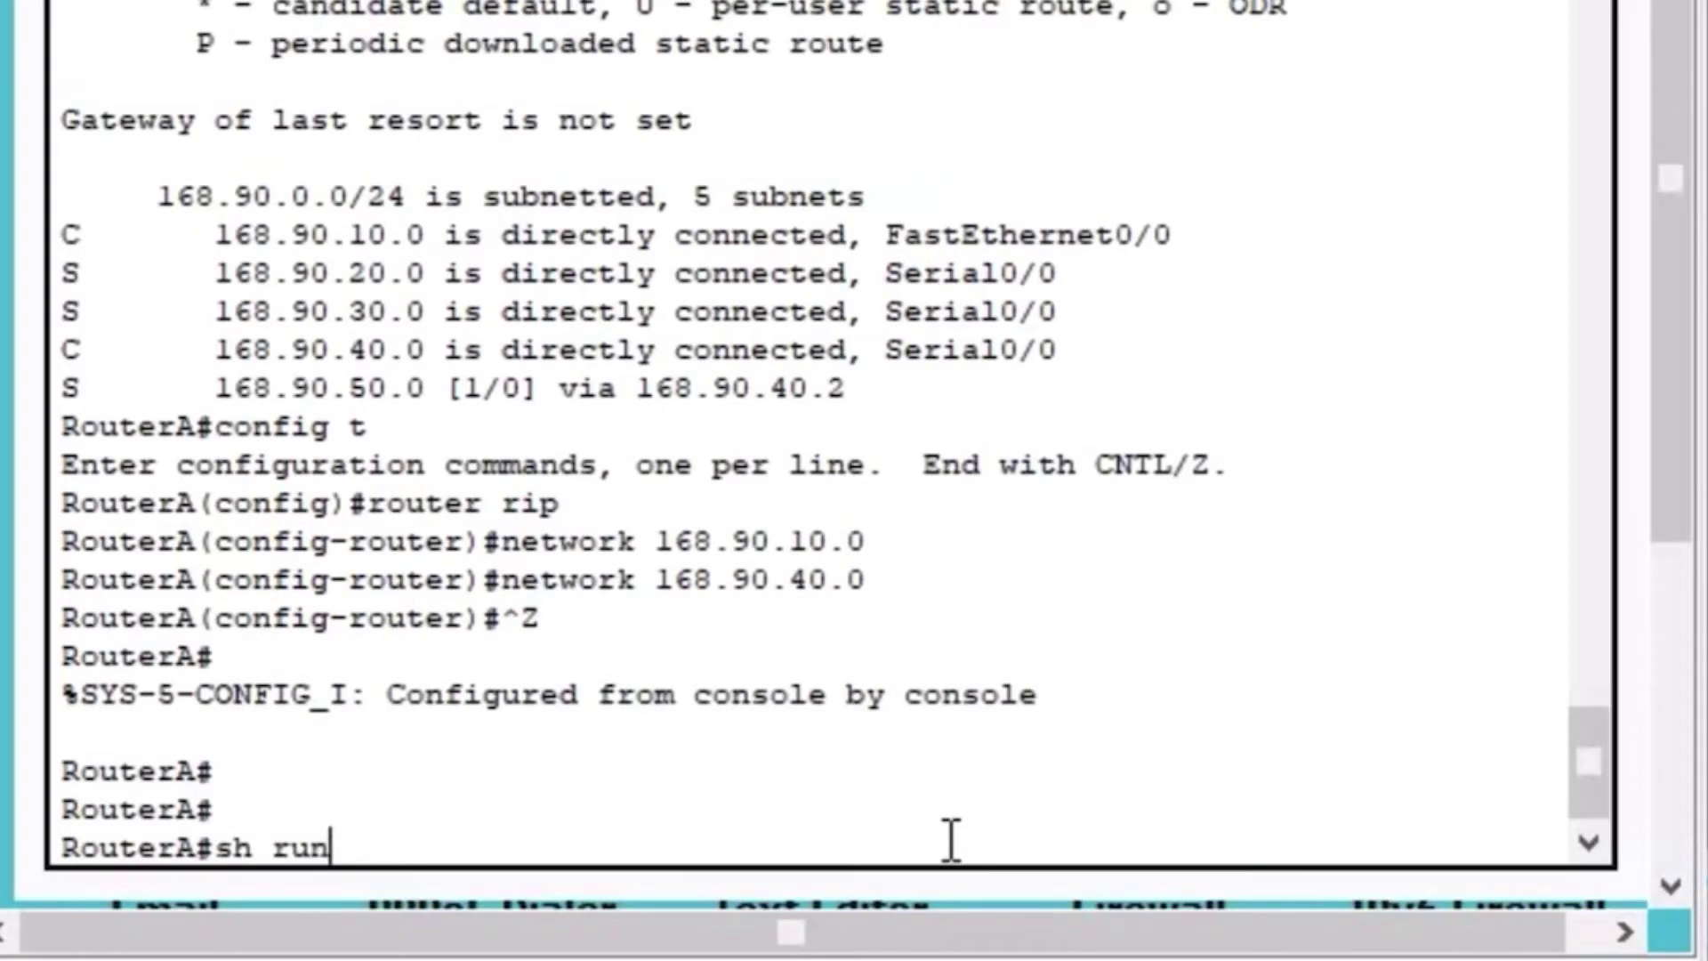
key("Return")
key("space")
key("space")
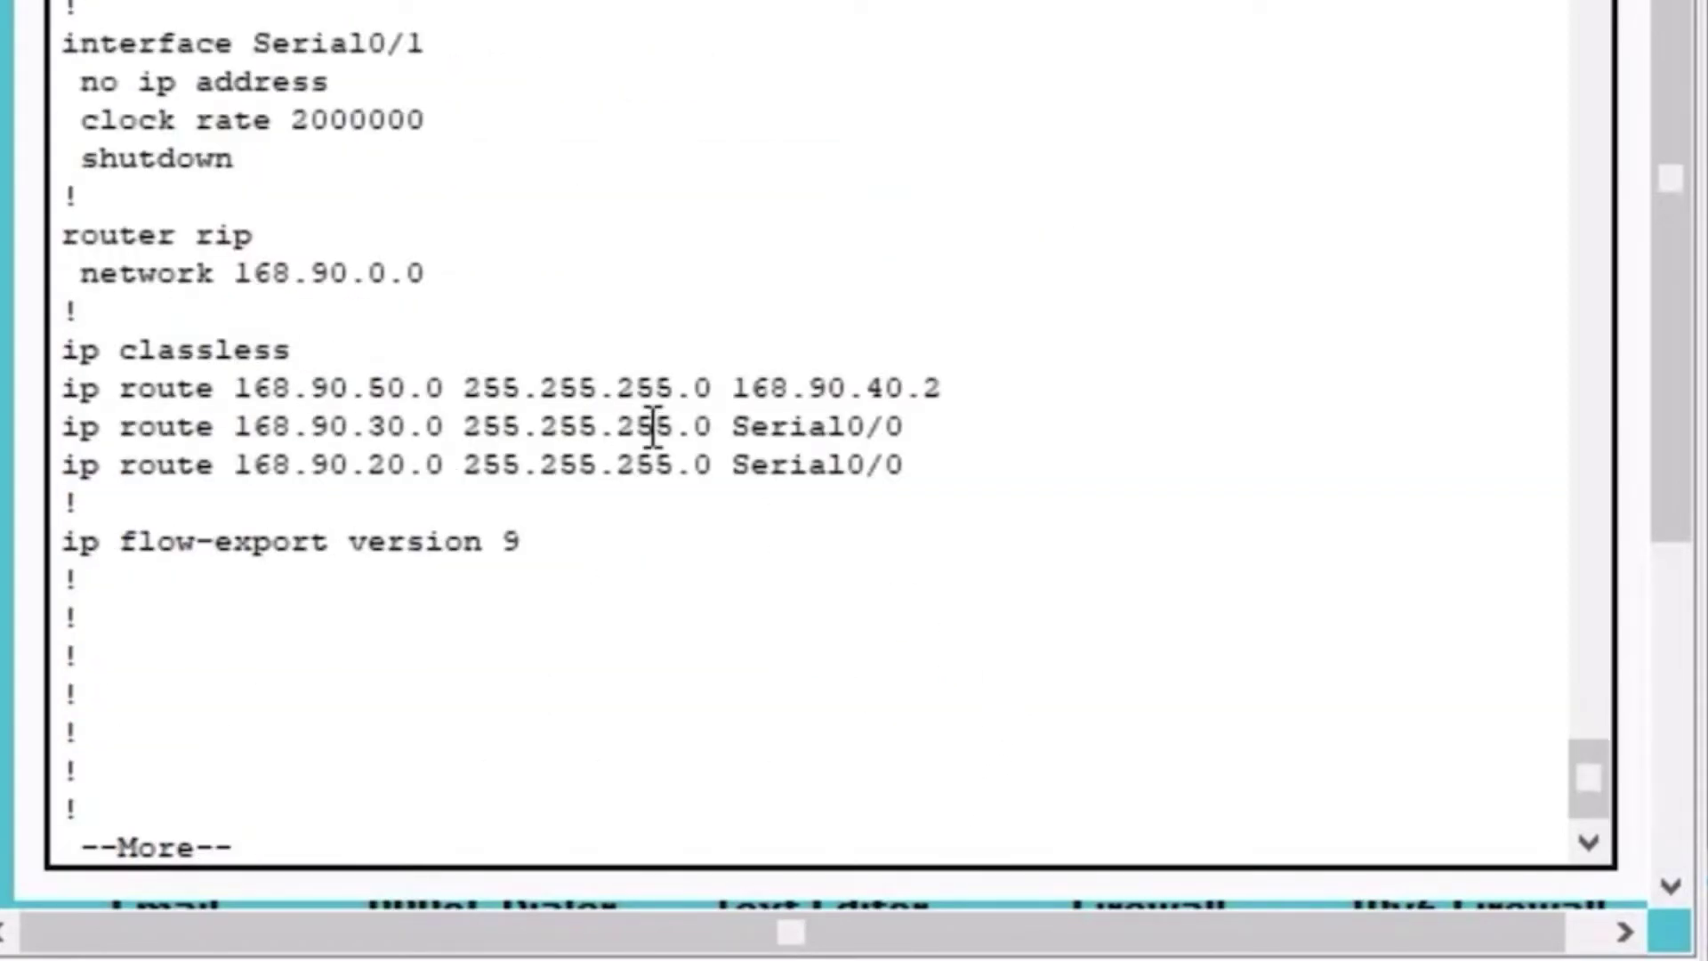
left_click_drag(942, 473, 62, 388)
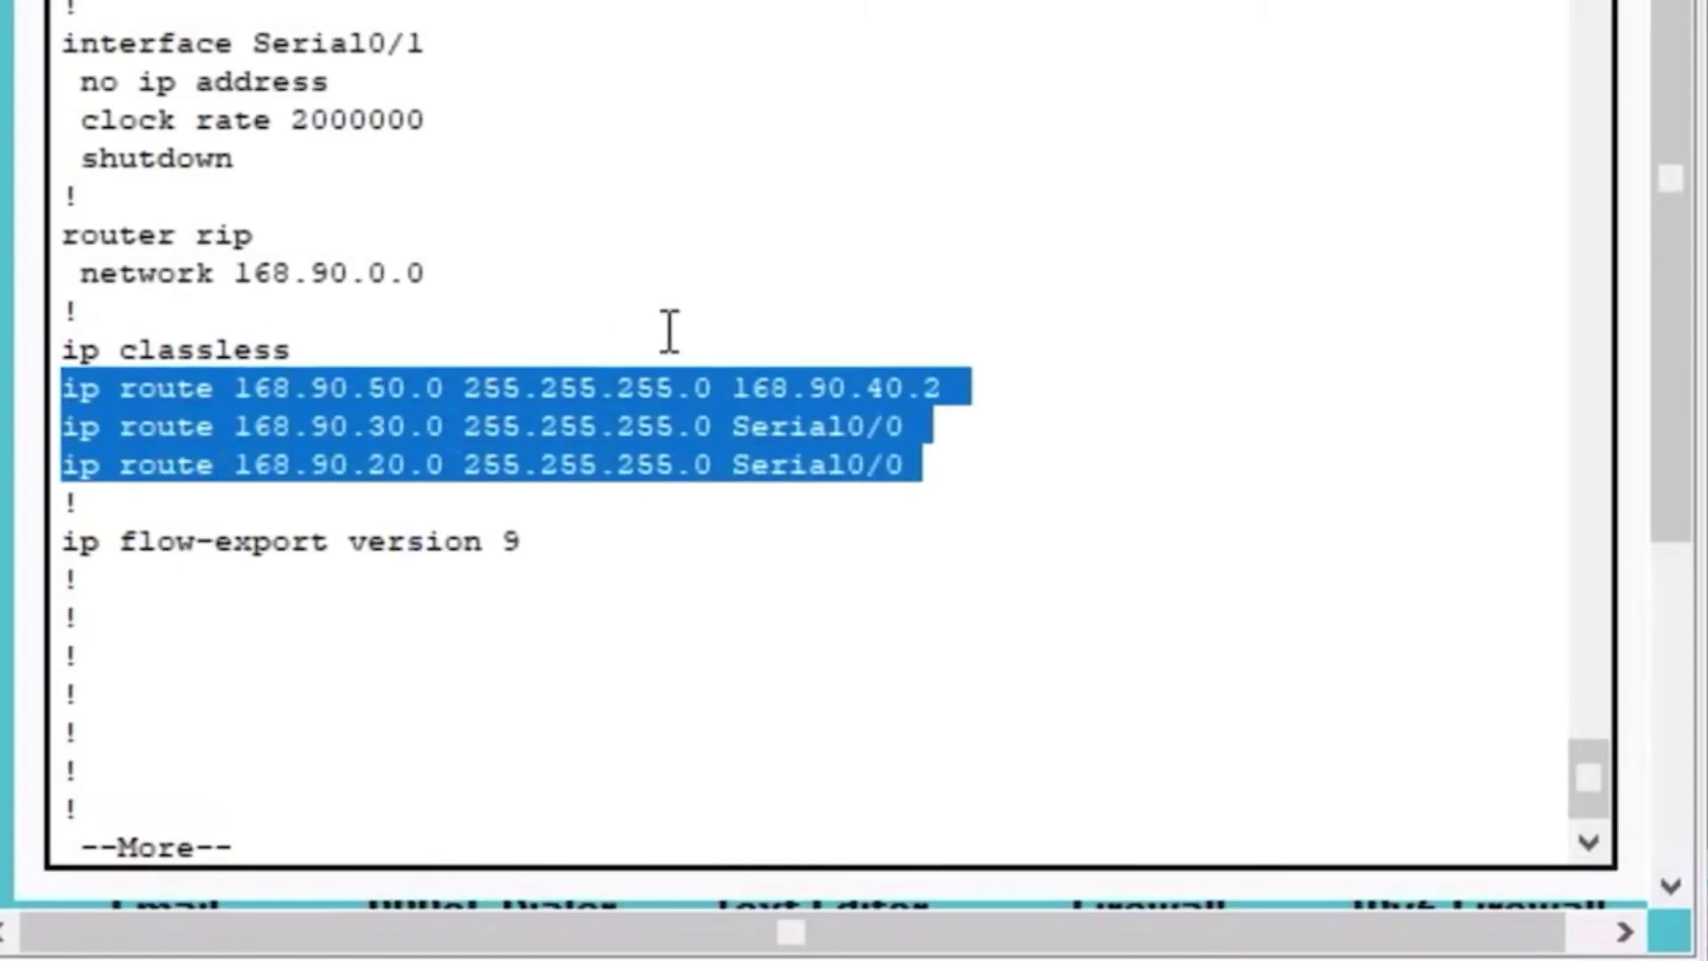
left_click_drag(485, 271, 8, 209)
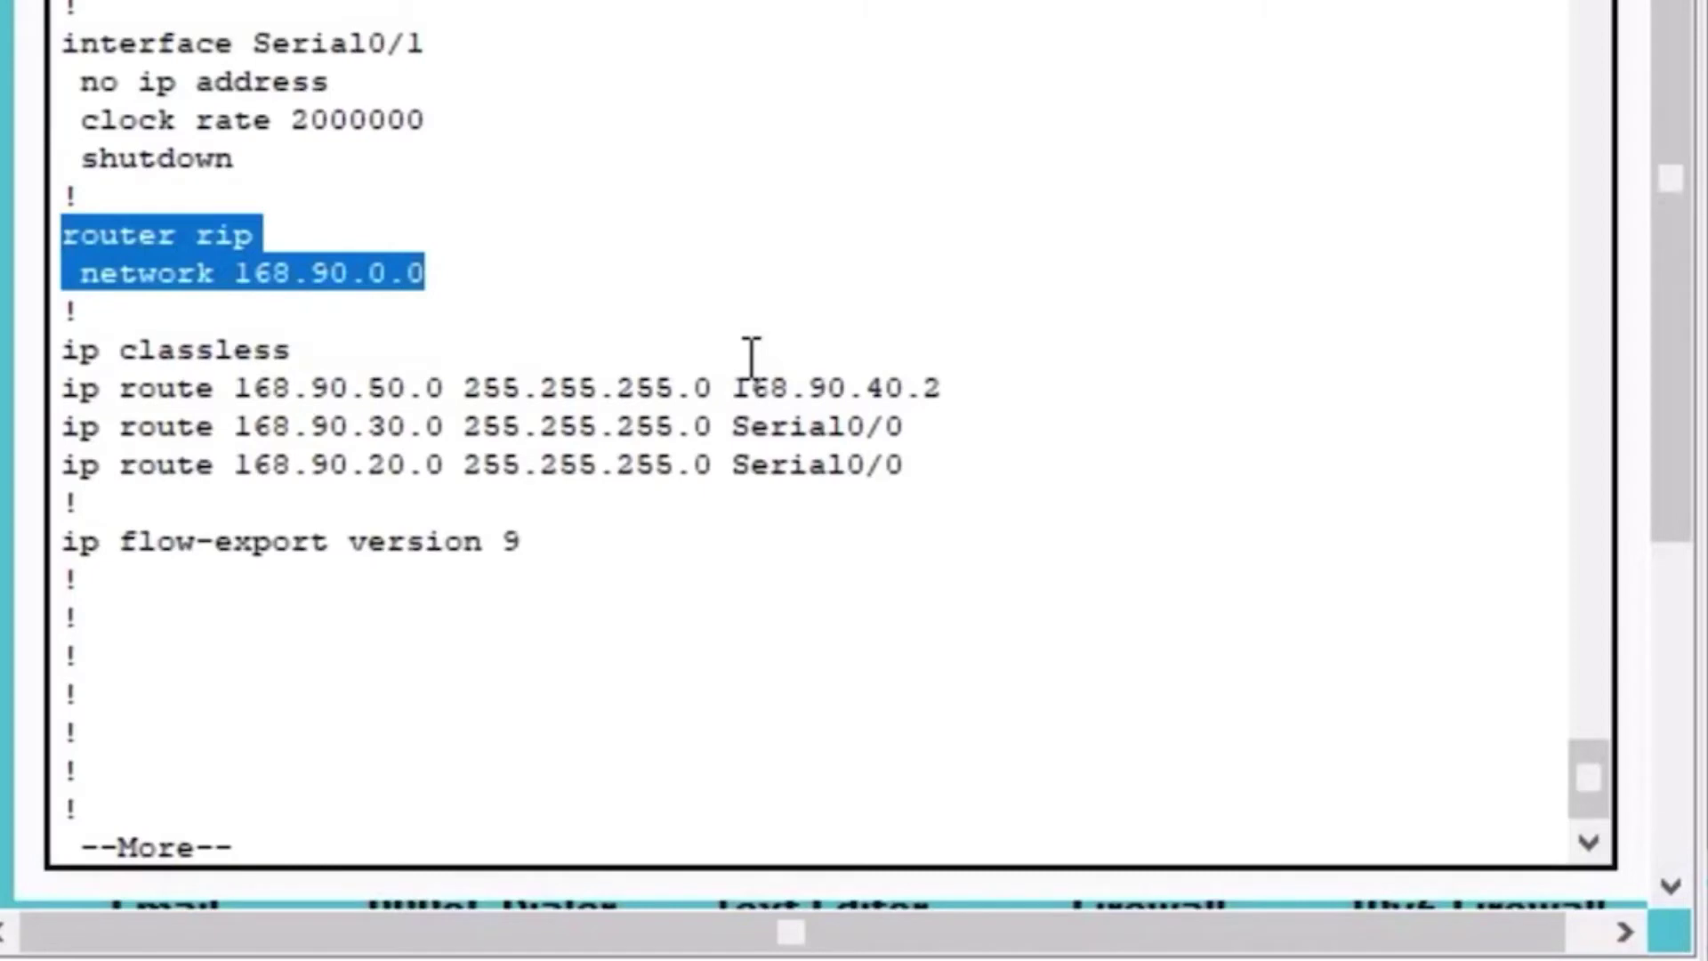
- Page to the end of RouterA's running configuration and display its routing table with sh ip route
key("space")
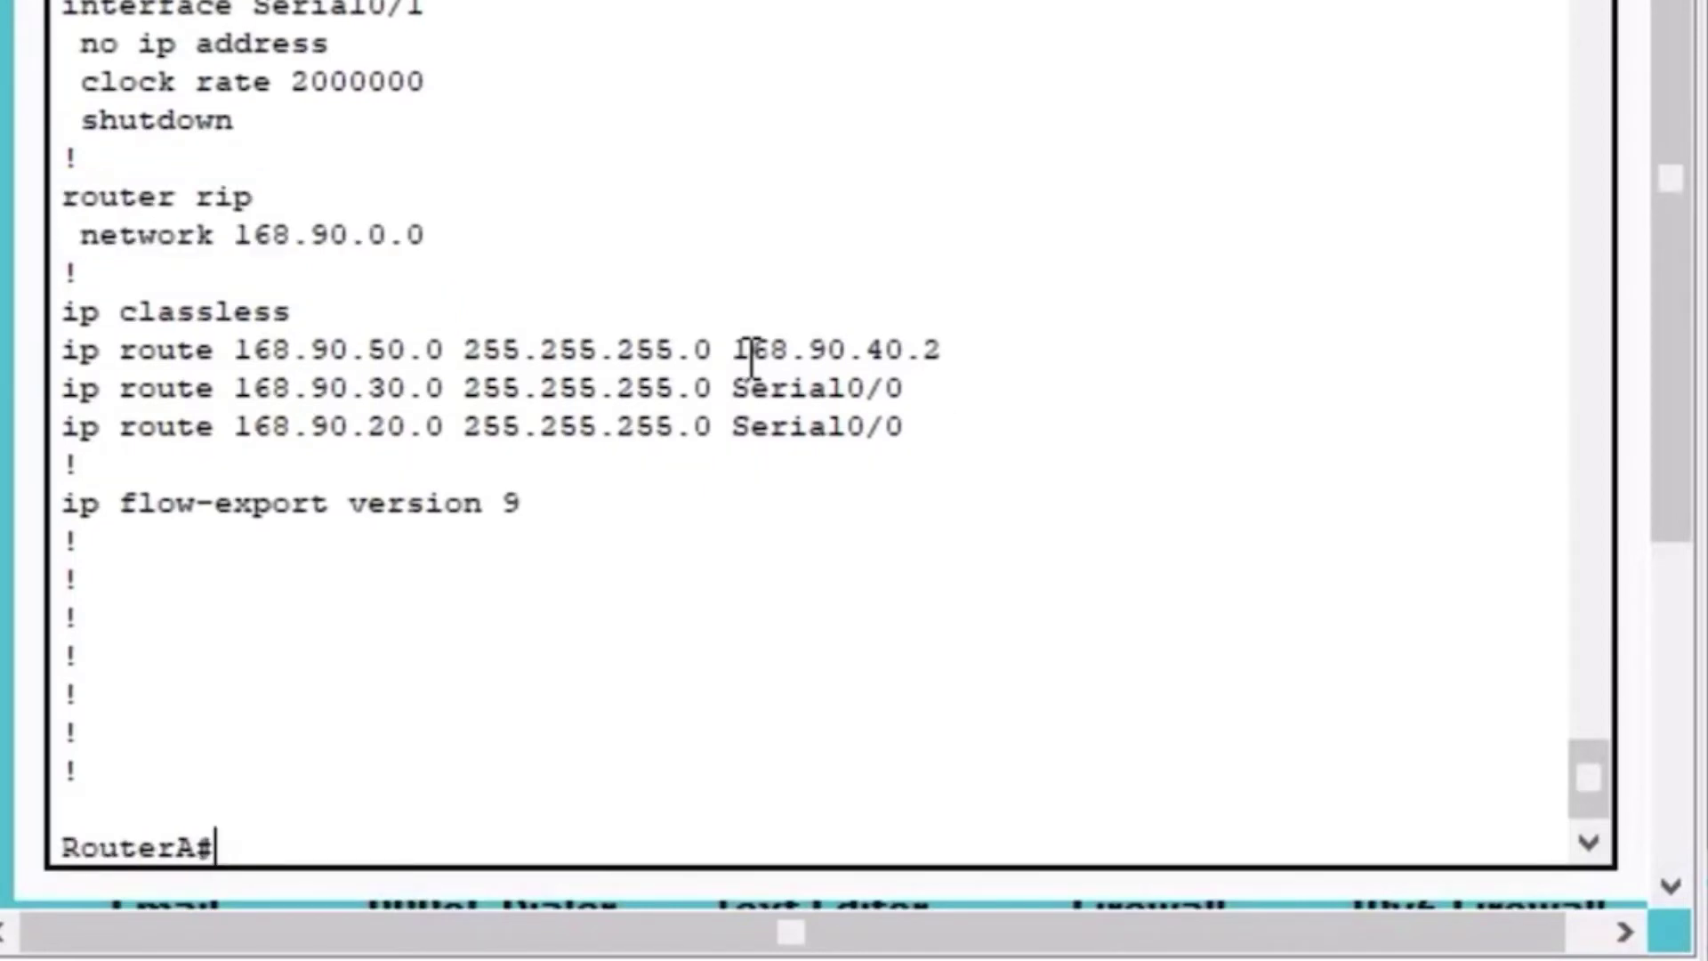
type("sh ip route")
key("Return")
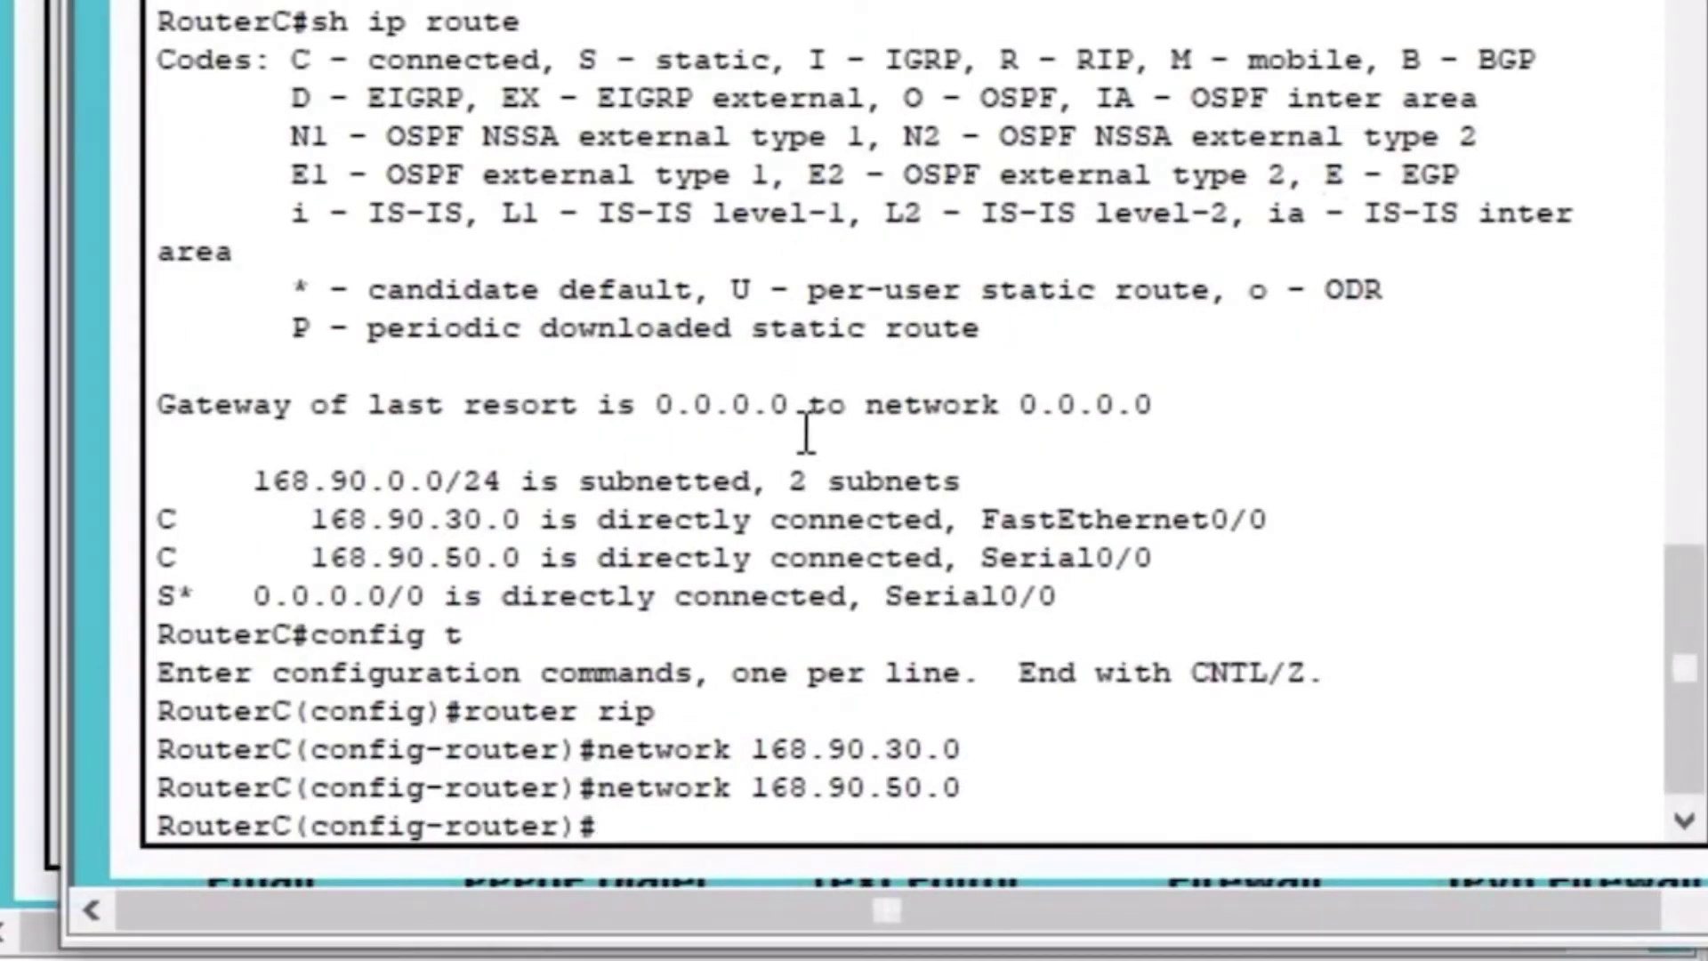
- Leave RIP configuration on RouterC and return to privileged EXEC mode
left_click(816, 433)
key("ctrl+z")
key("Return")
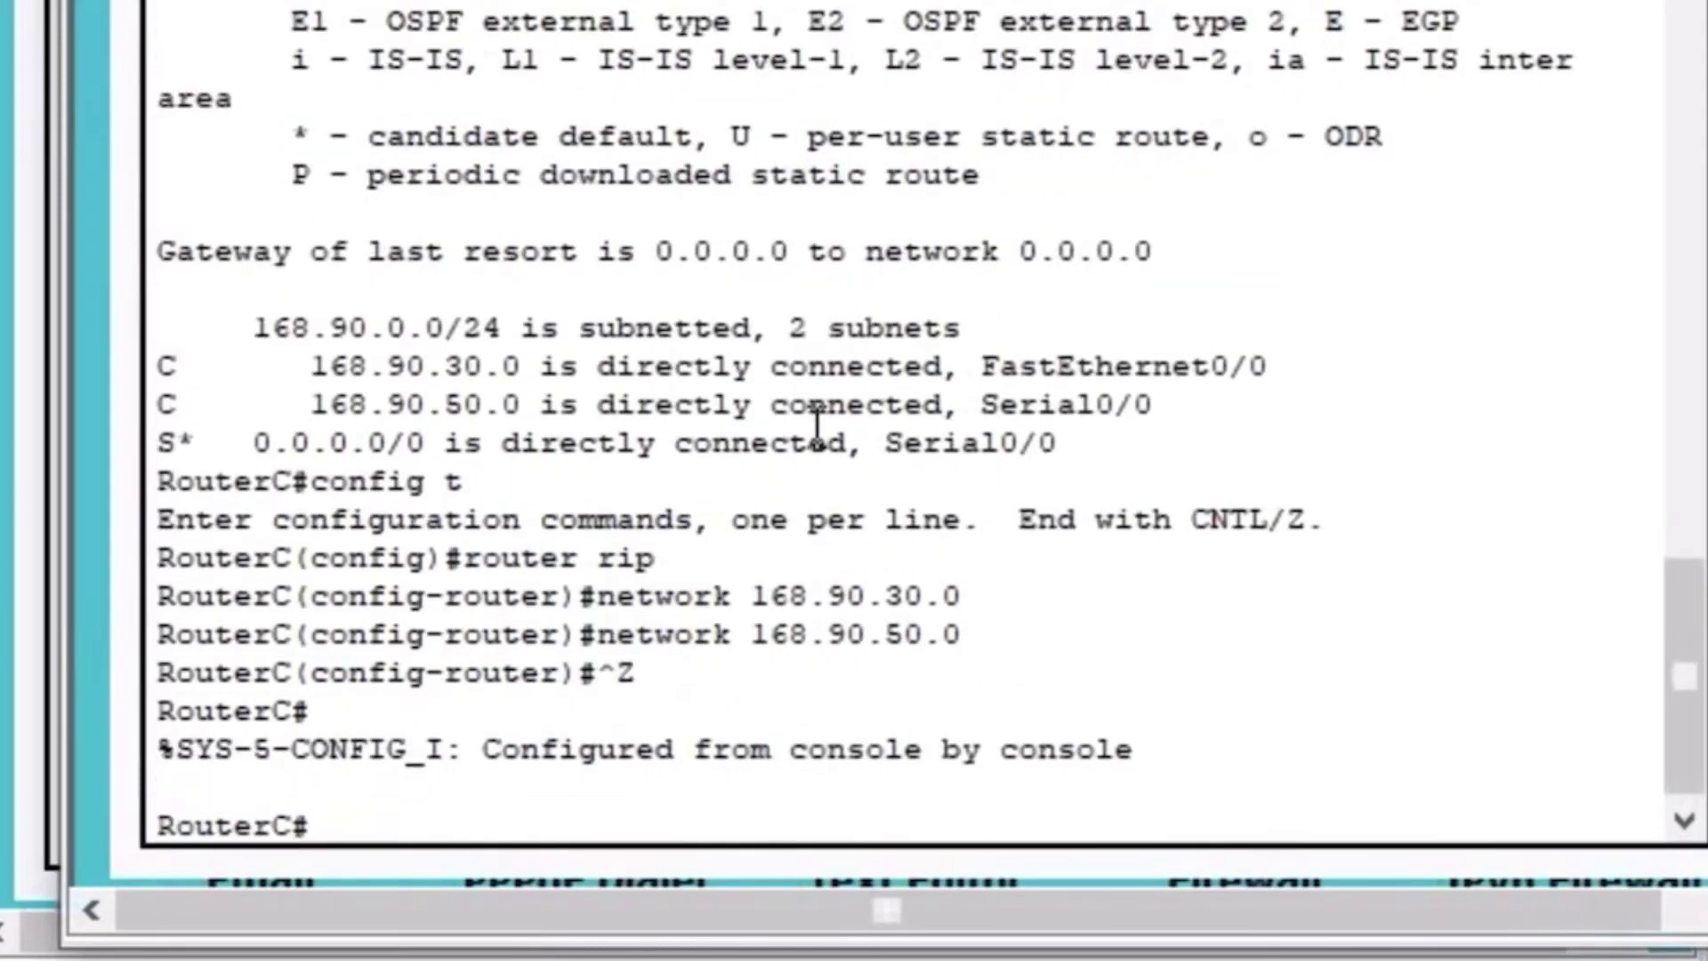
key("Return")
- Display RouterC's running configuration with sh run, page through it and highlight its router rip section
type("sh")
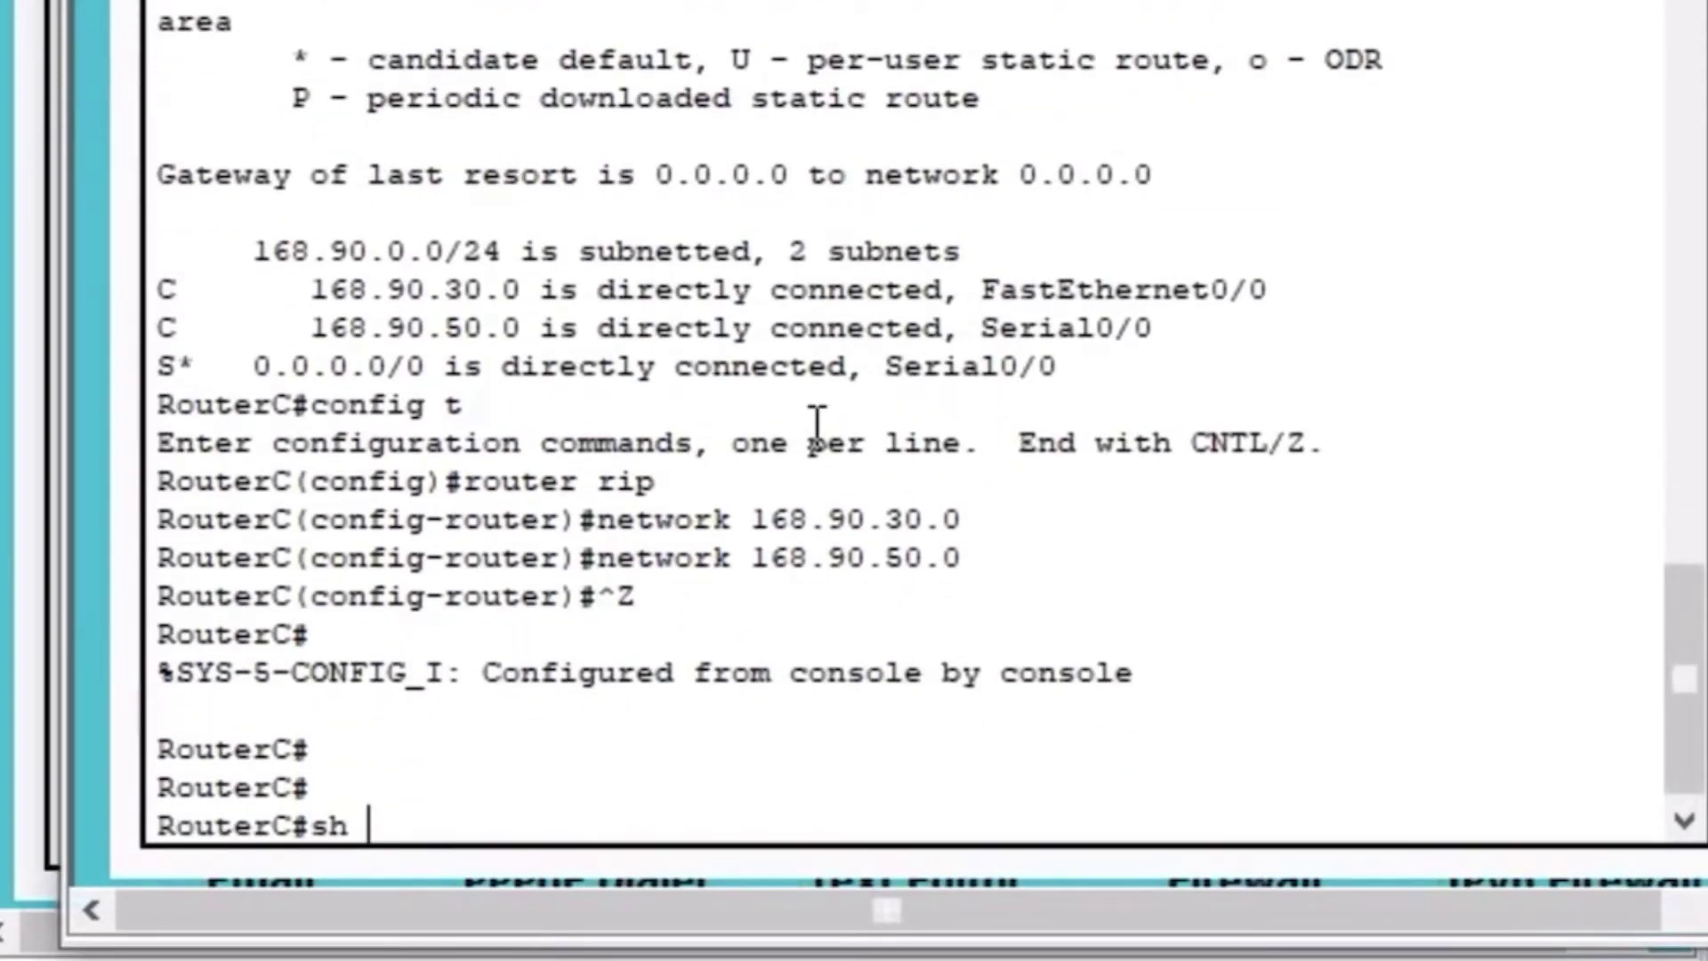
type("run")
key("Return")
key("space")
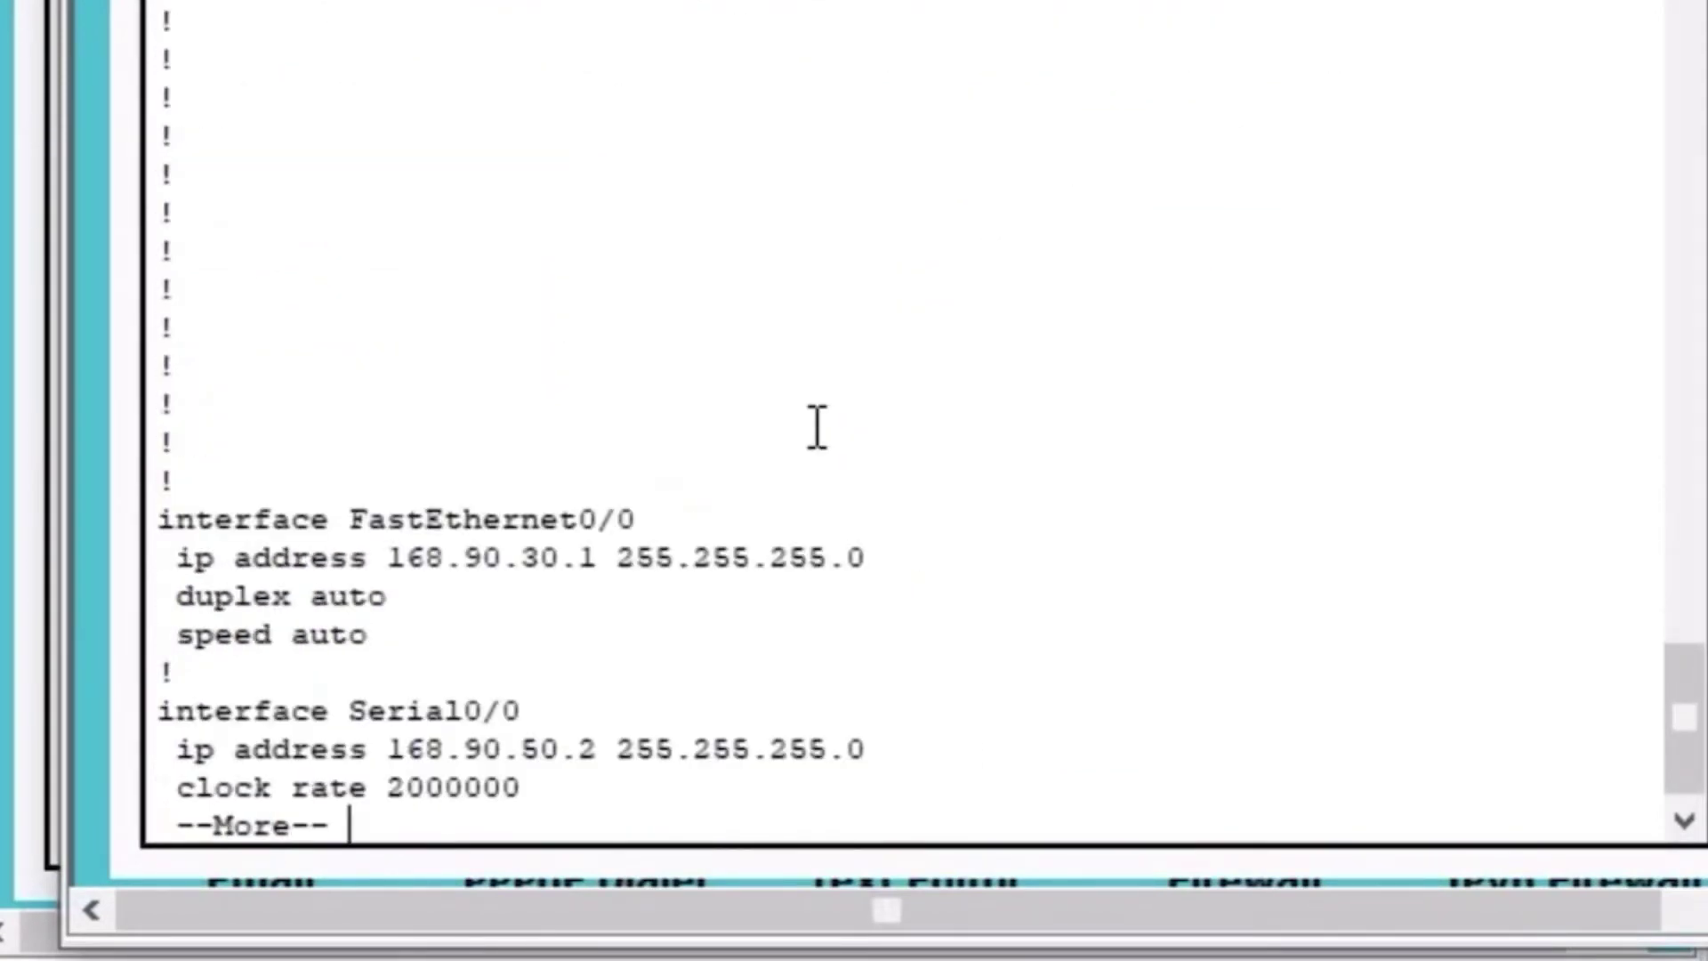
key("space")
left_click_drag(533, 256, 126, 222)
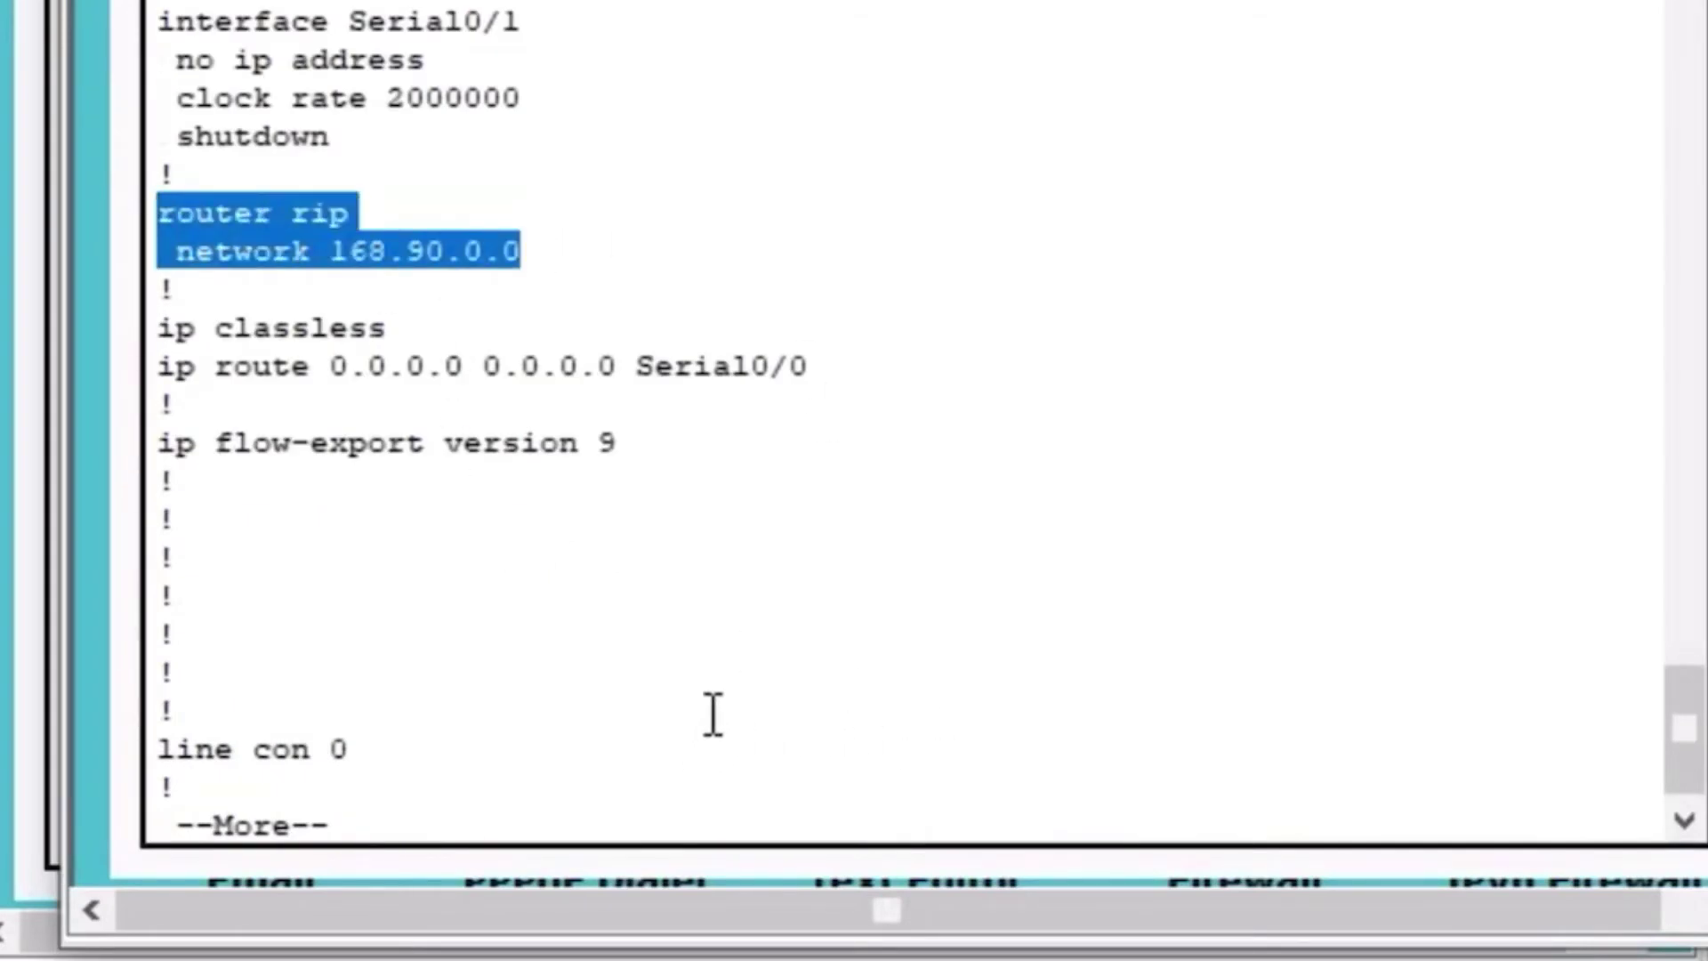
- Exit RouterC's configuration listing, display its routing table with sh ip route and highlight the R - RIP entry in the code legend
key("ctrl+c")
key("Return")
type("sh ip route")
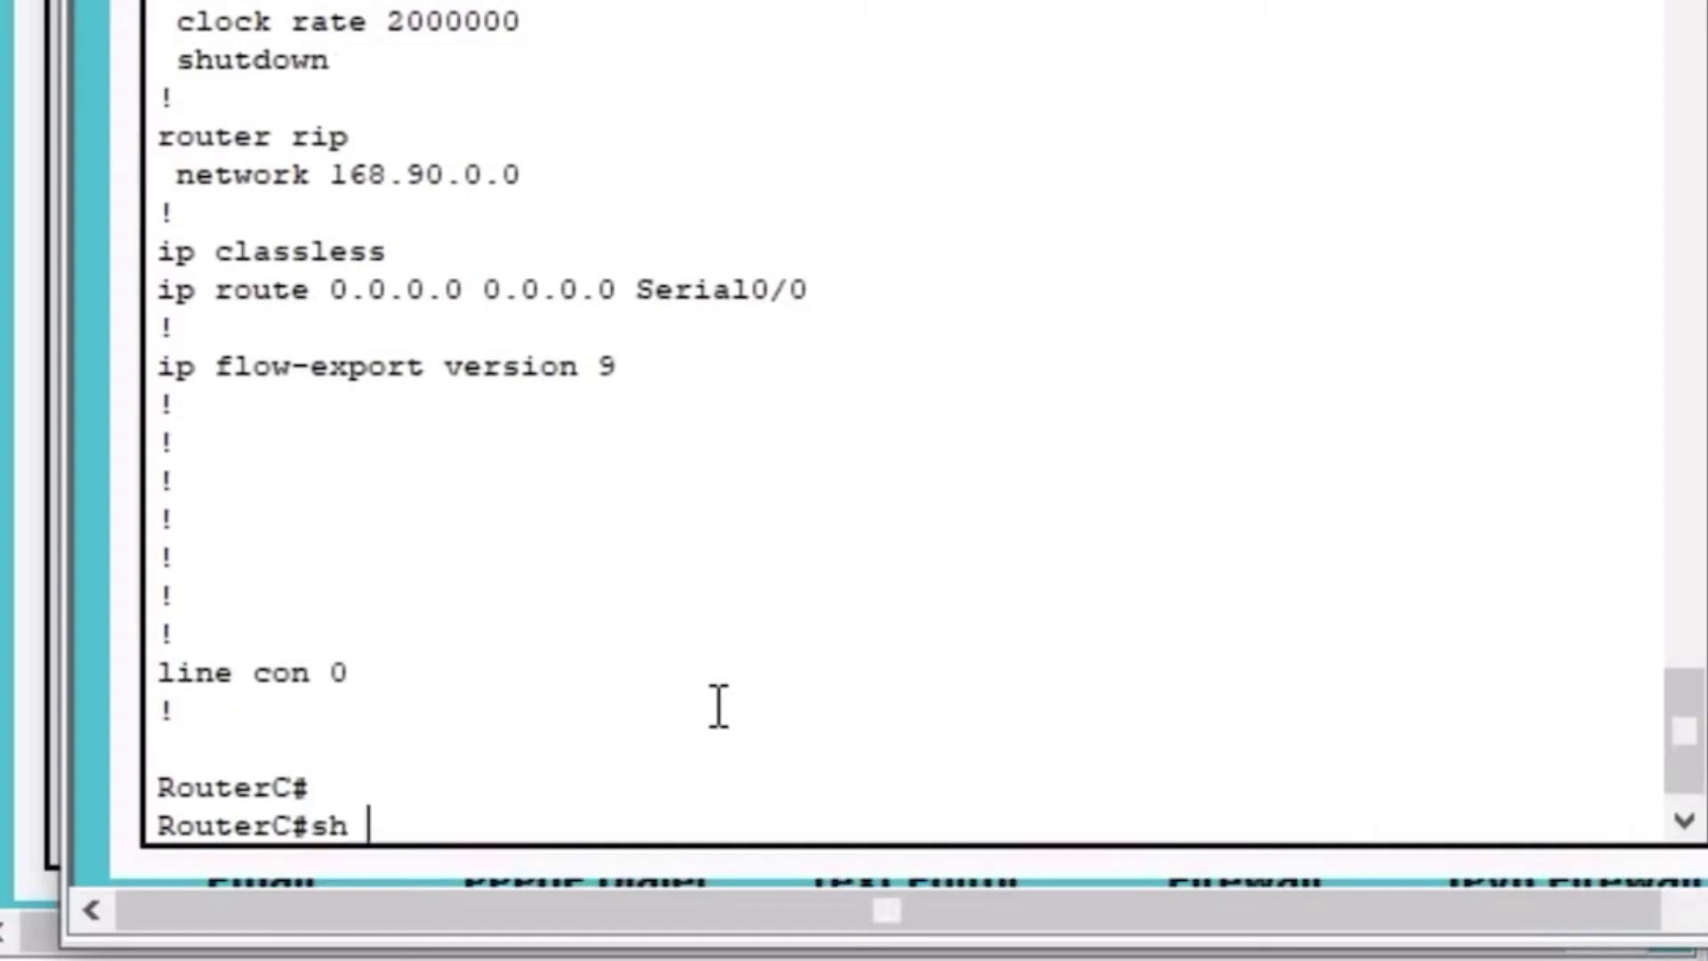
key("Return")
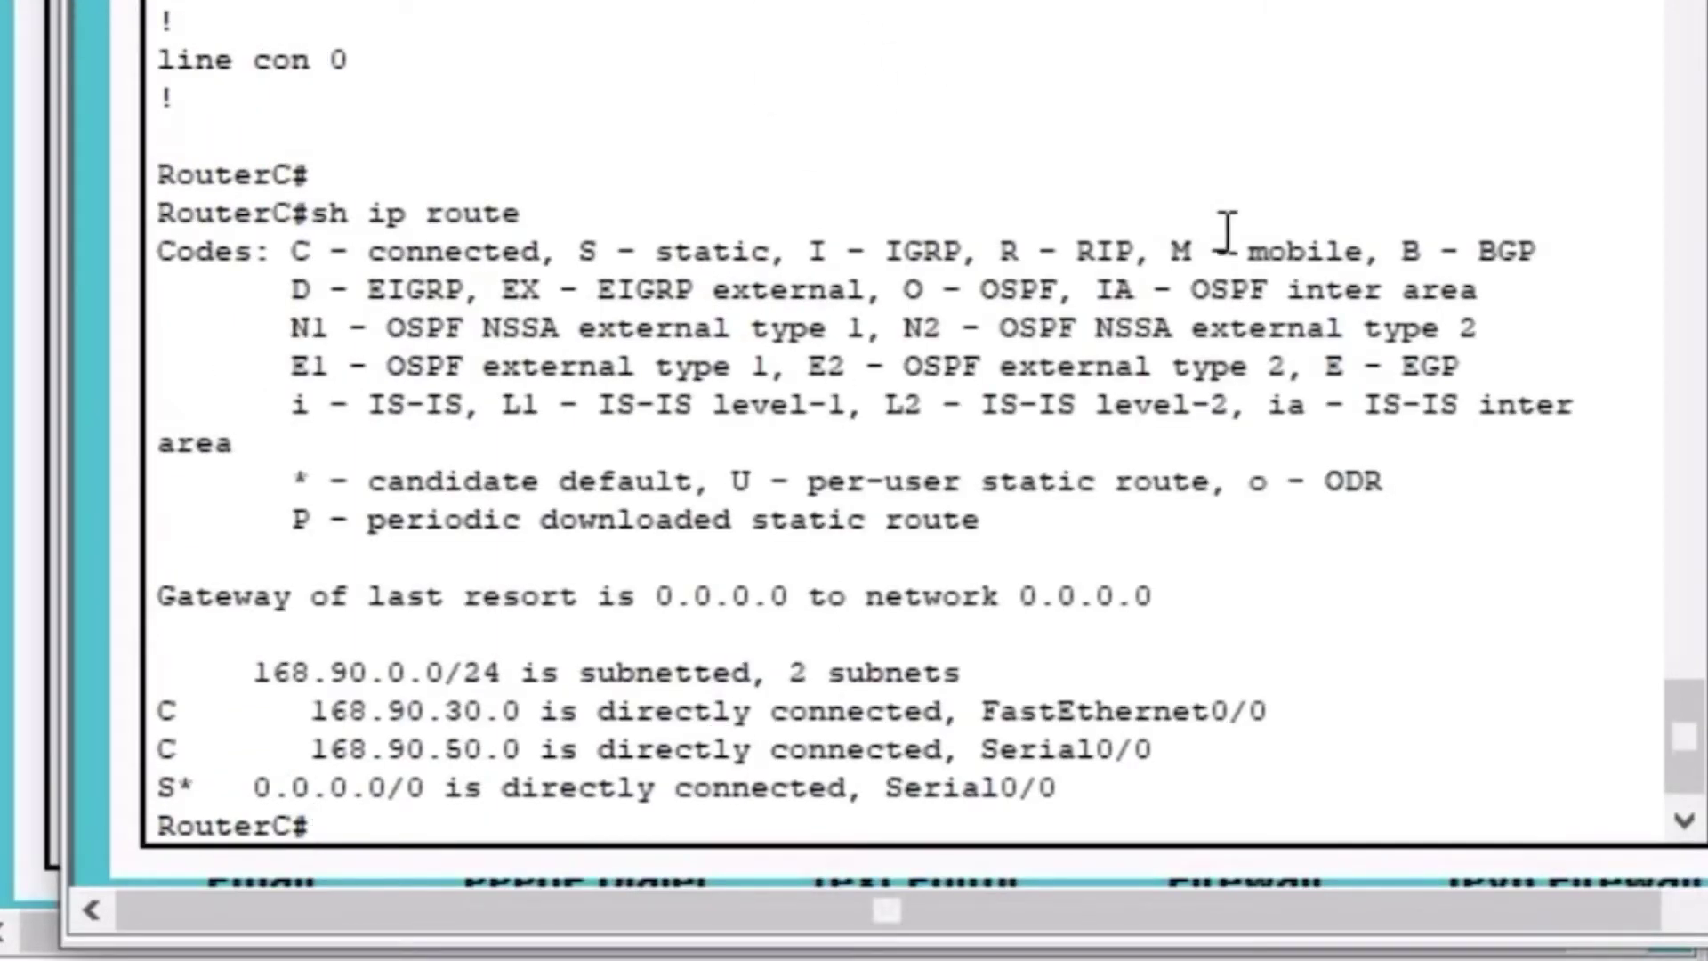
left_click_drag(1135, 253, 982, 252)
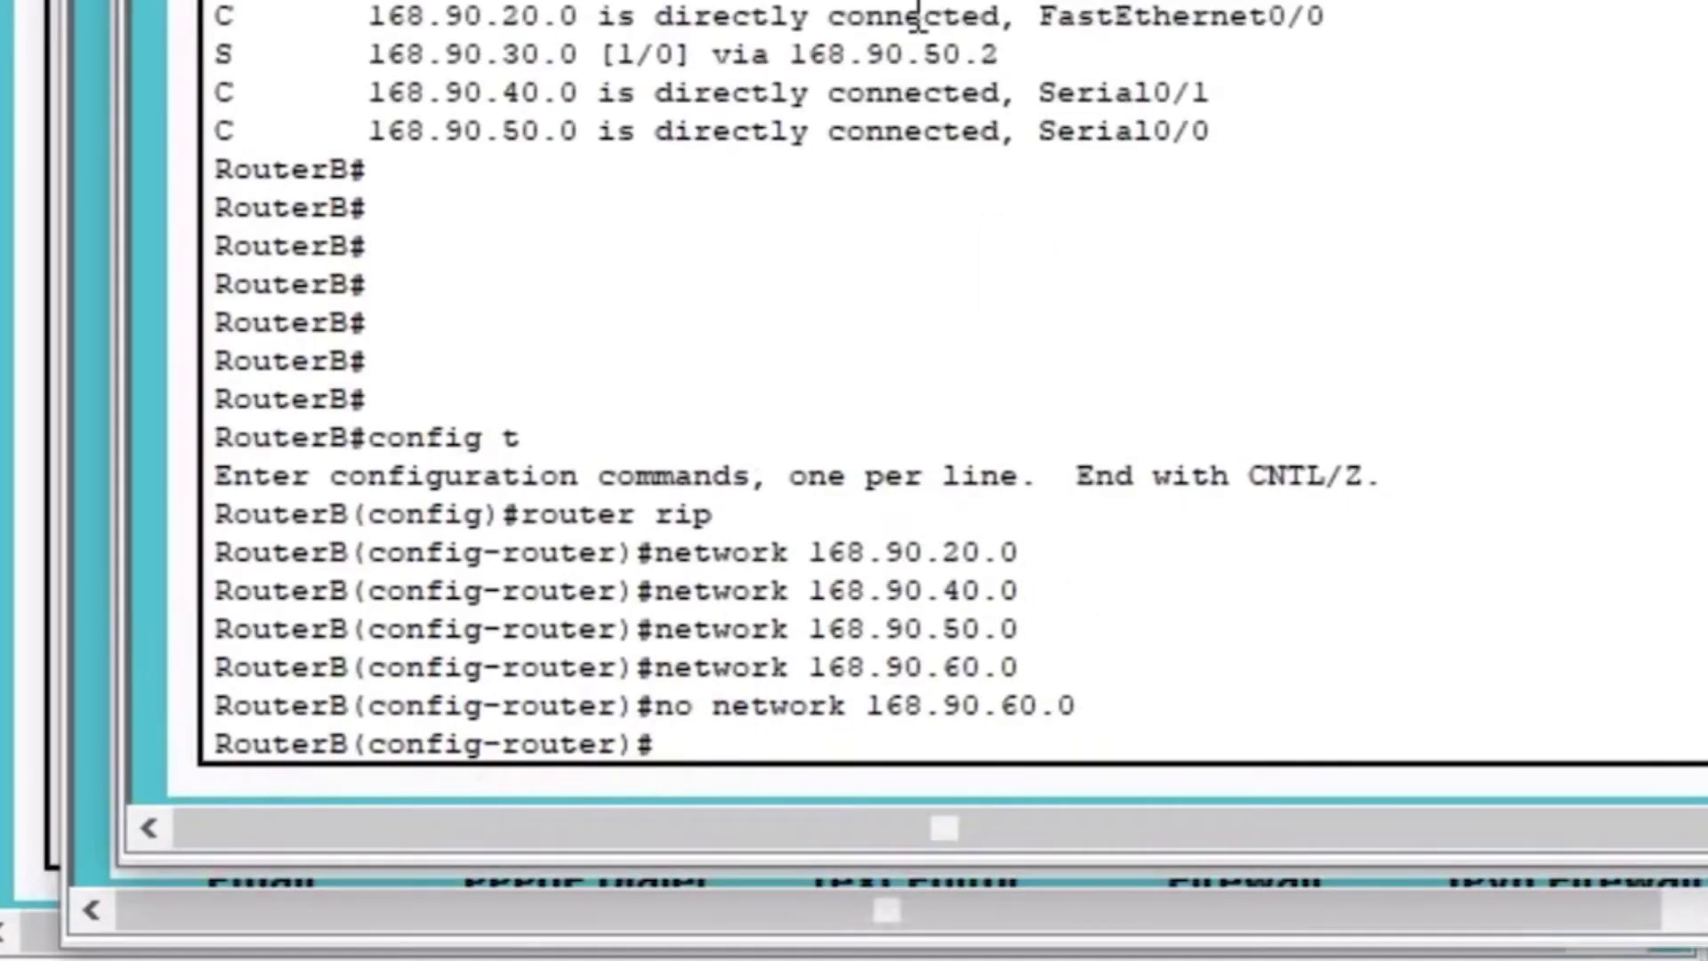
- Switch to RouterB's terminal and leave RIP configuration for privileged EXEC mode
key("ctrl+z")
key("Return")
key("Return")
key("Return")
key("Return")
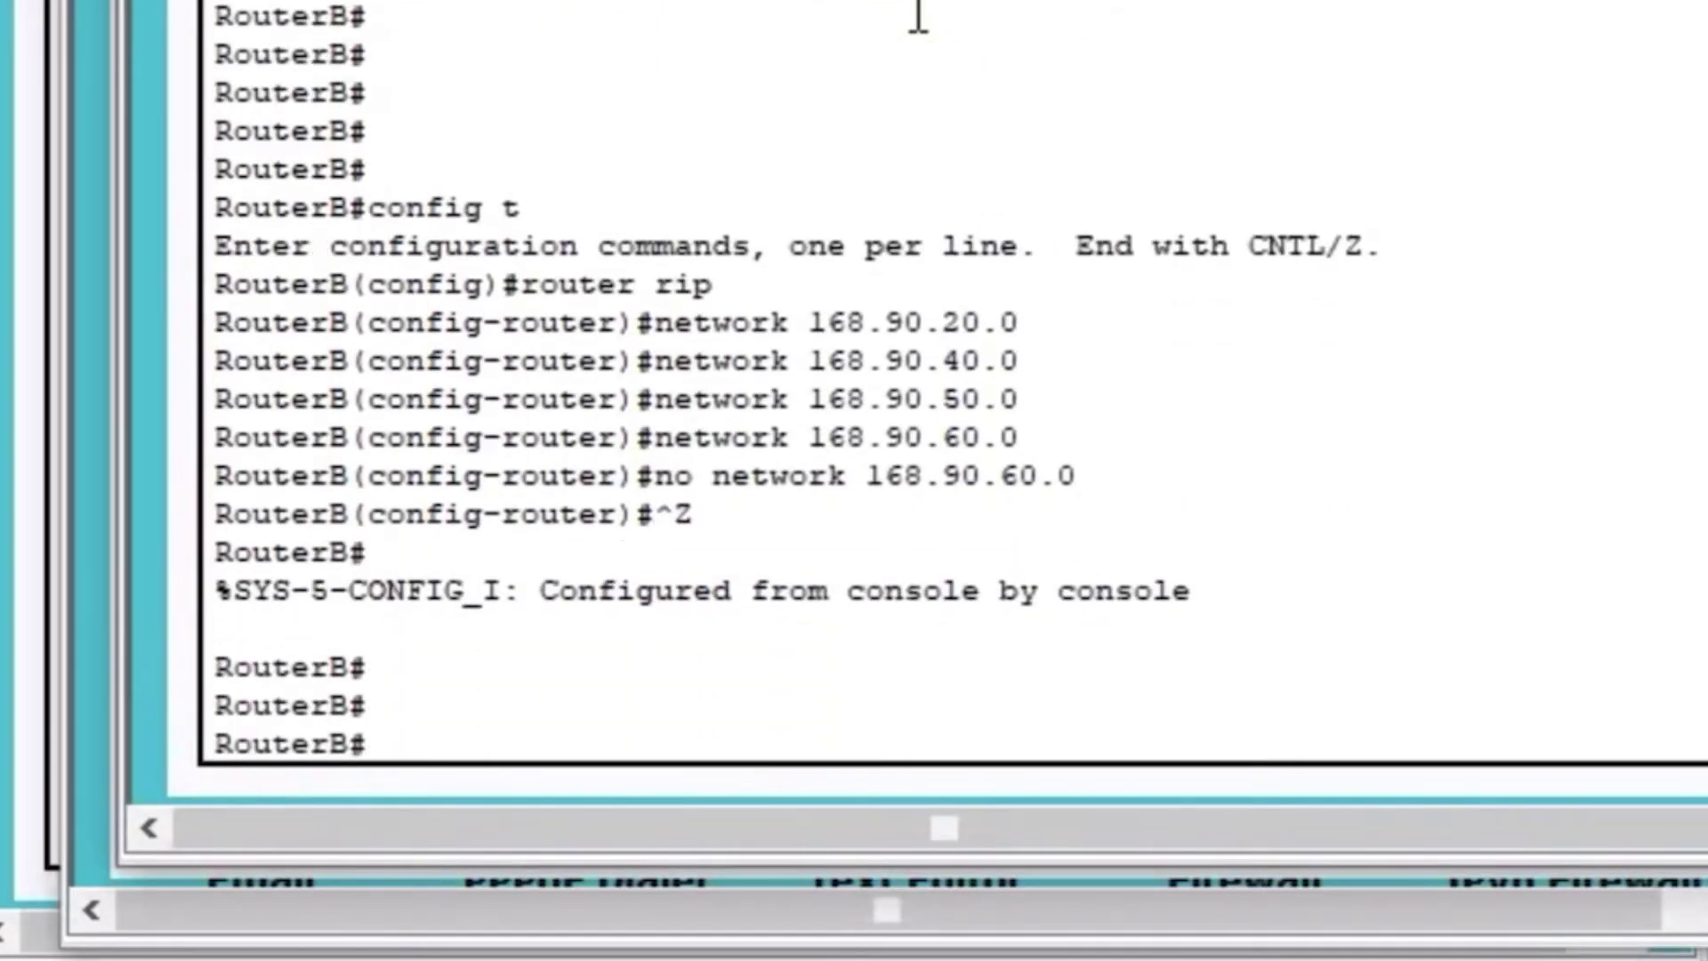
- Display RouterB's running configuration with sh run and check its router rip section
type("sh run")
key("Return")
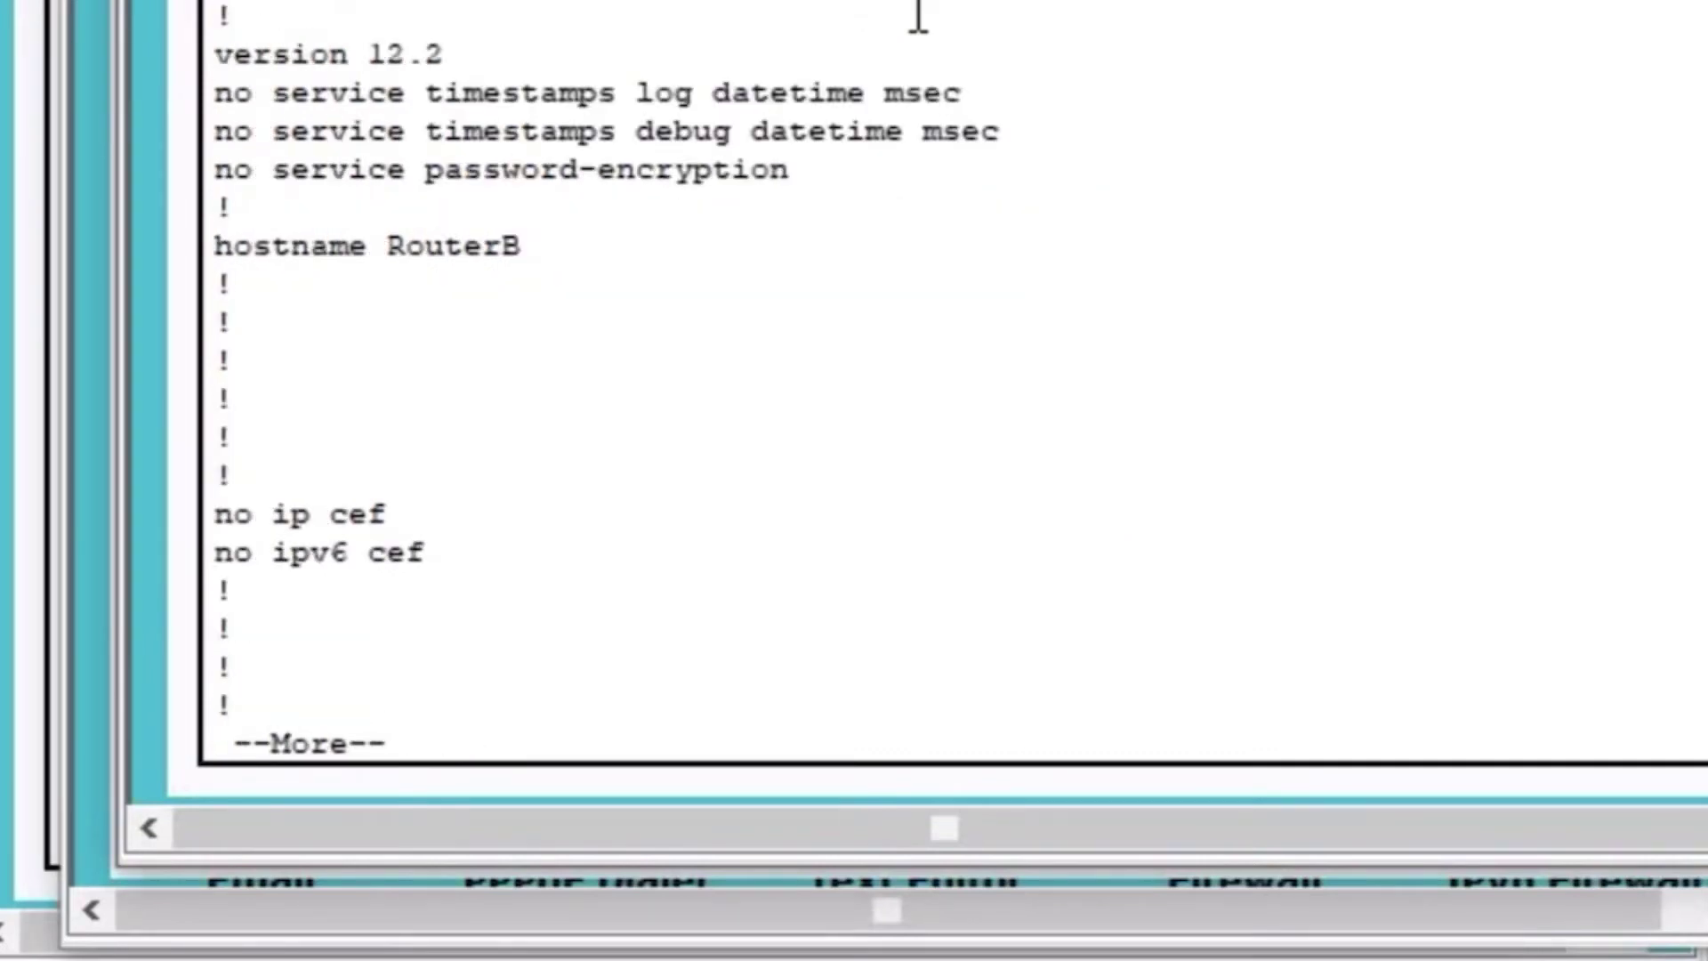
key("space")
key("space")
scroll(917, 63, "up", 3)
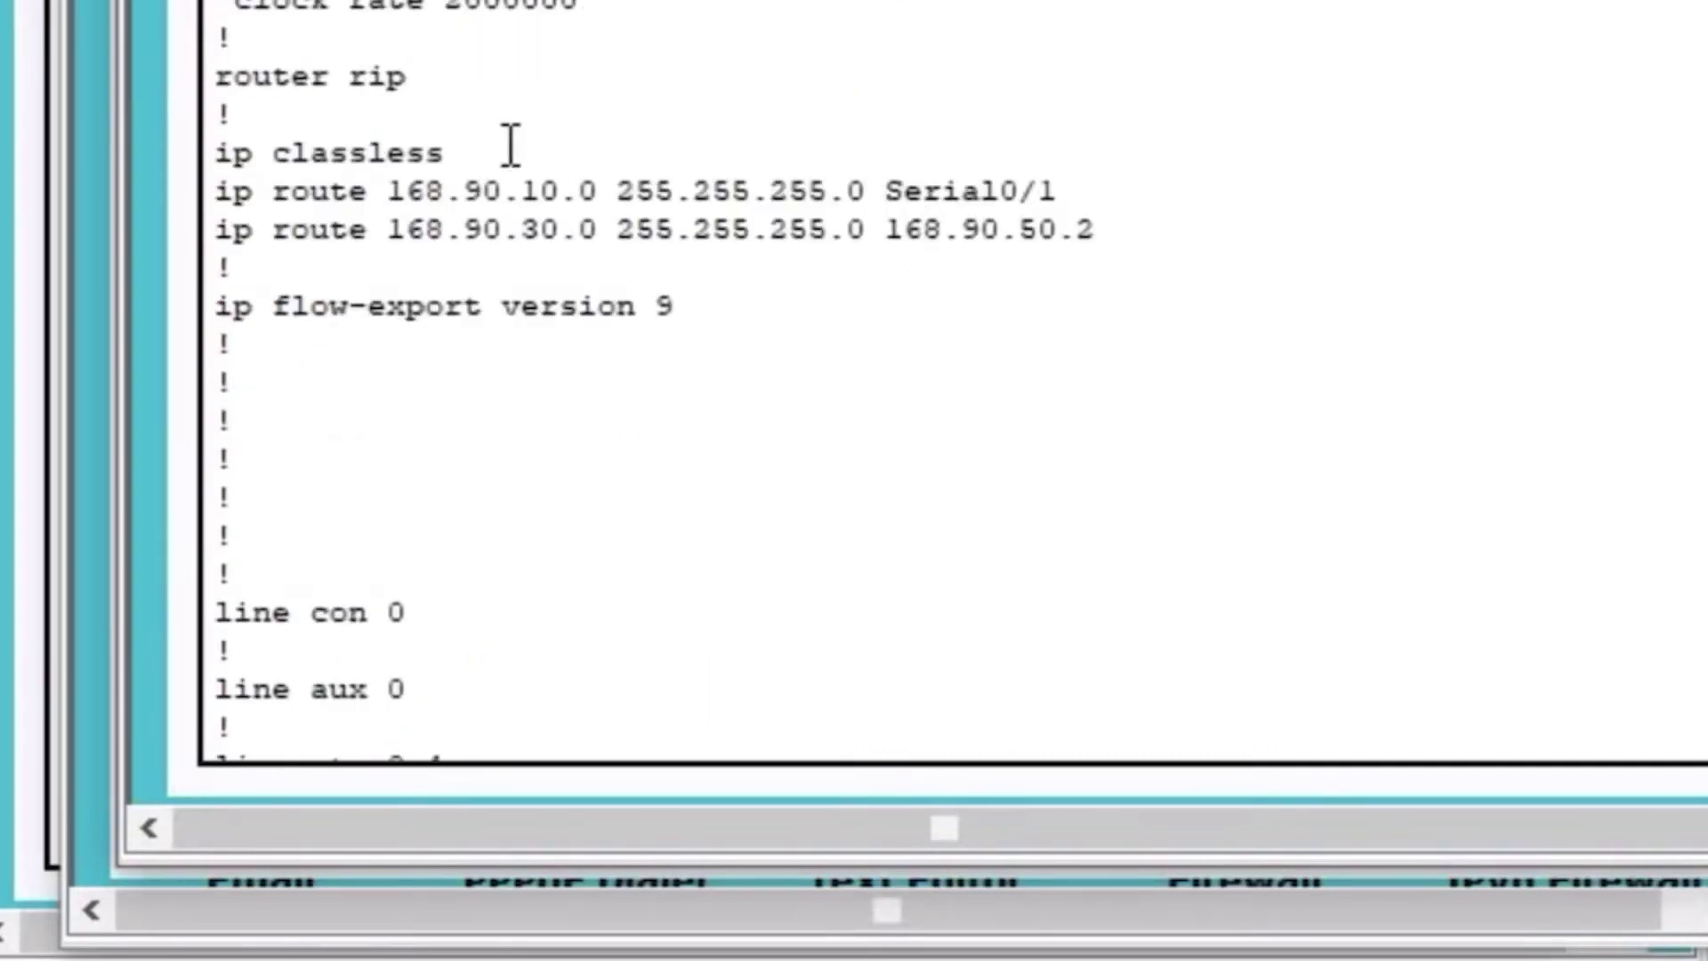
left_click(482, 73)
type("q")
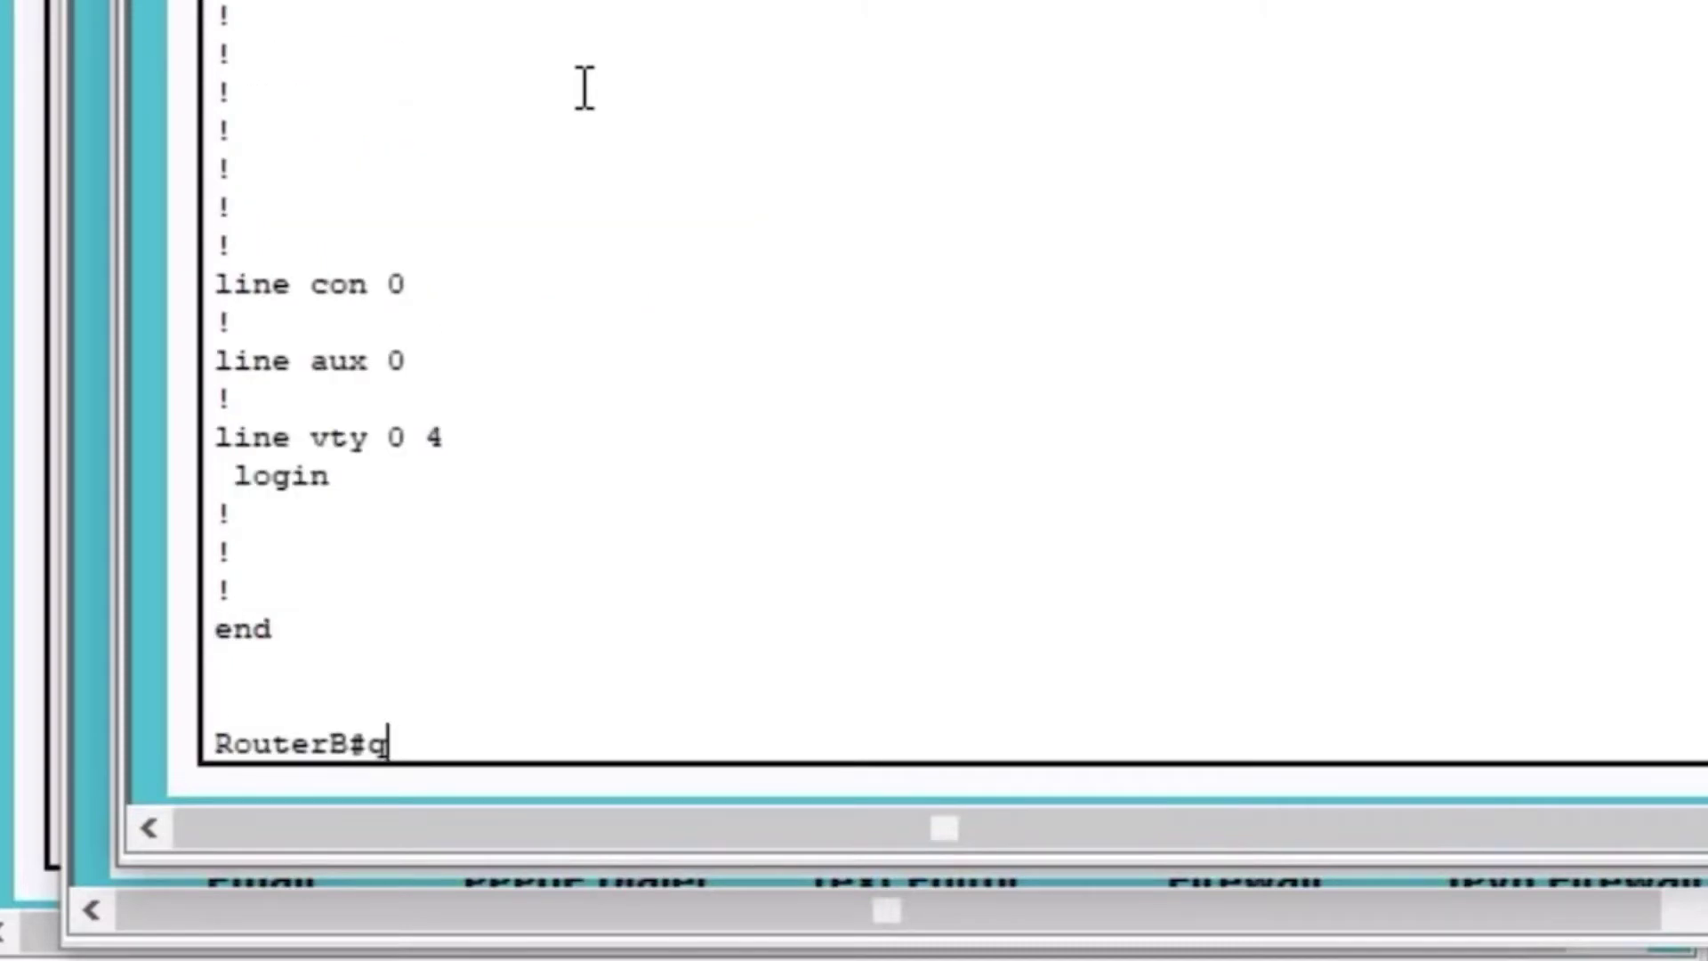
- Clear the stray character at RouterB's prompt and display its routing table with sh ip route
key("BackSpace")
type("sh ip rout")
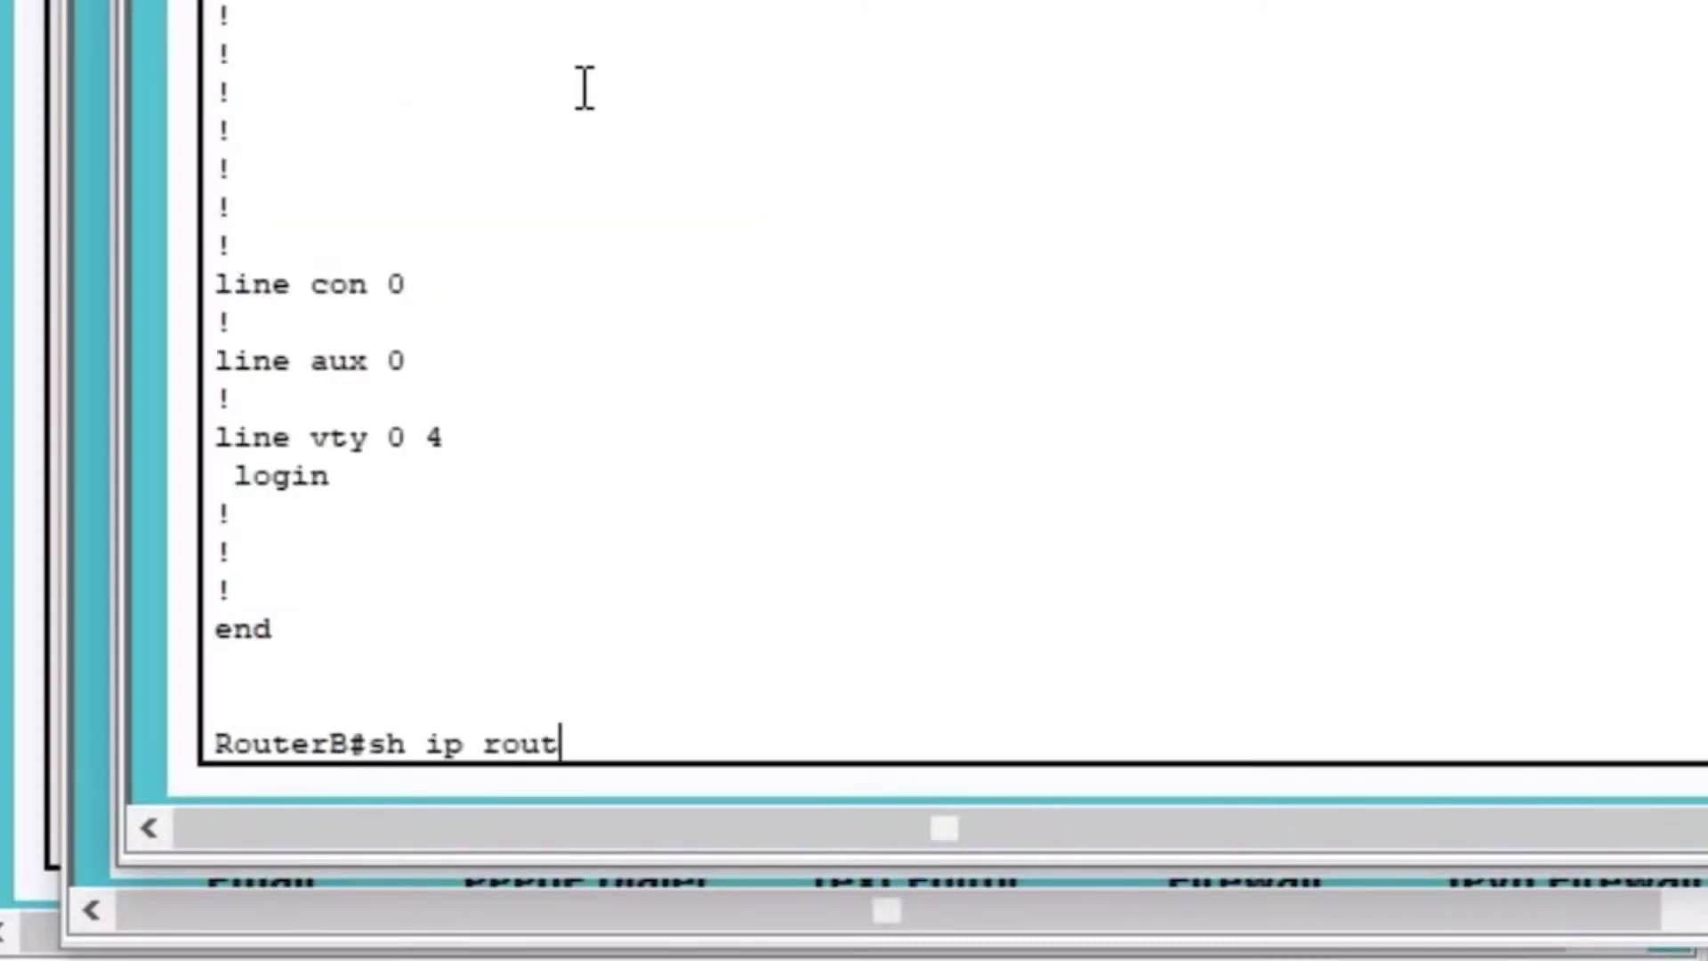
type("e")
key("Return")
- Enter global configuration mode on RouterB with config t and open RIP configuration with router rip
type("config t")
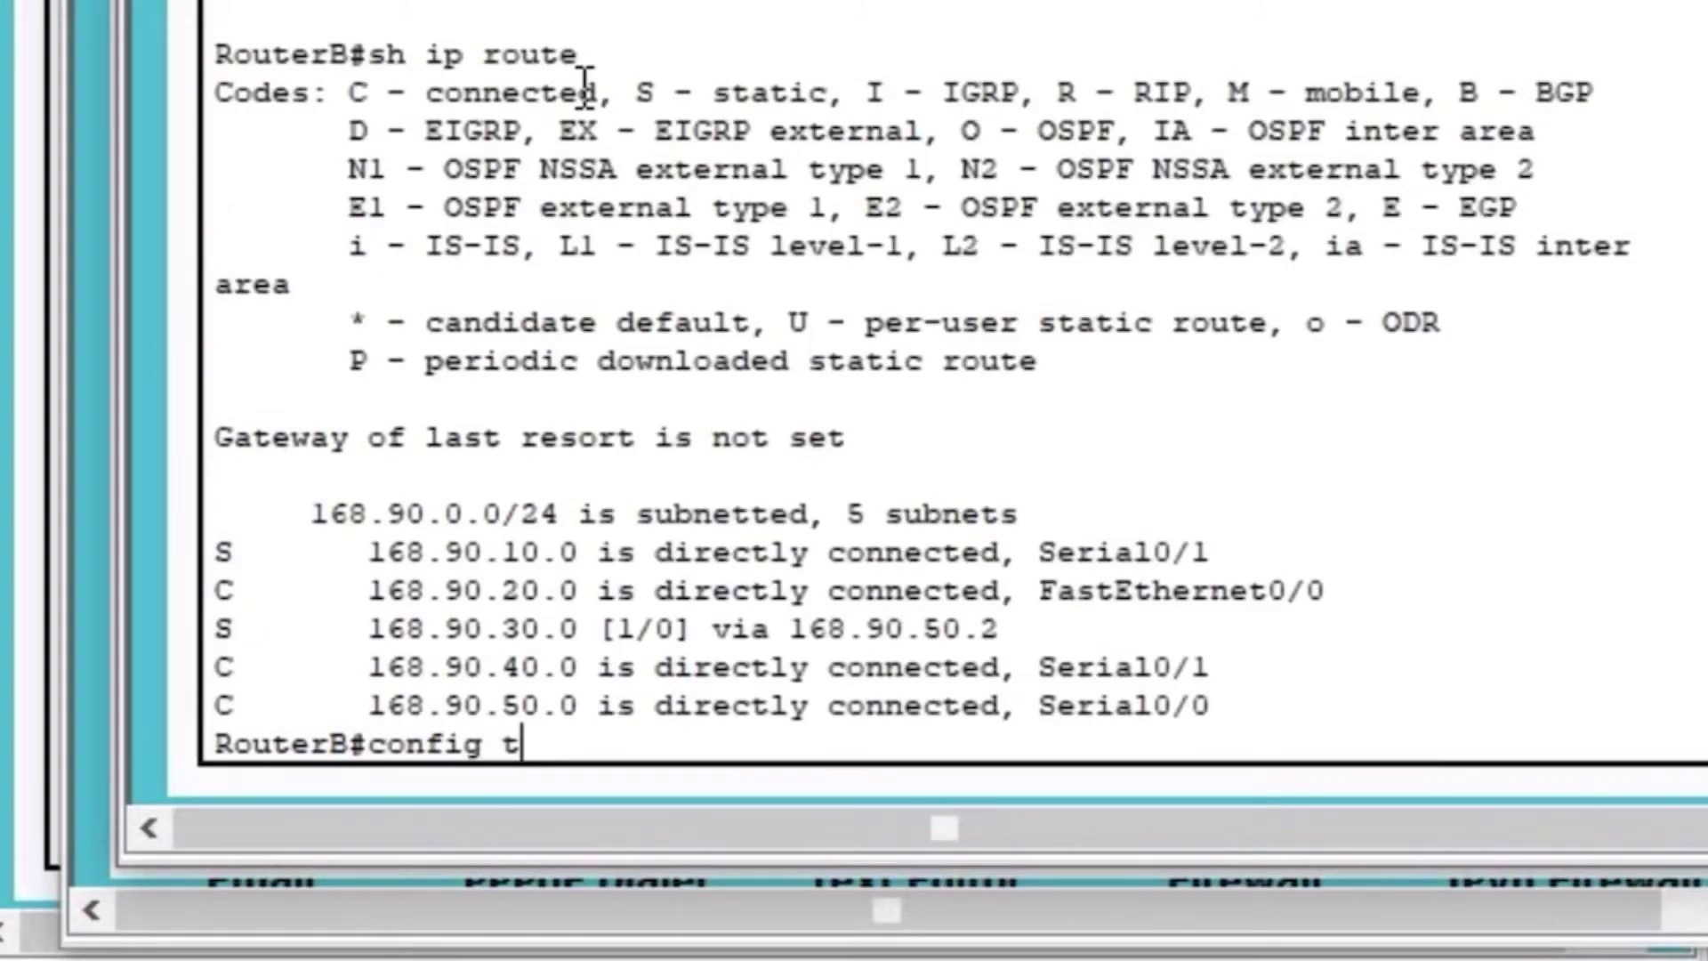
key("Return")
type("router rip")
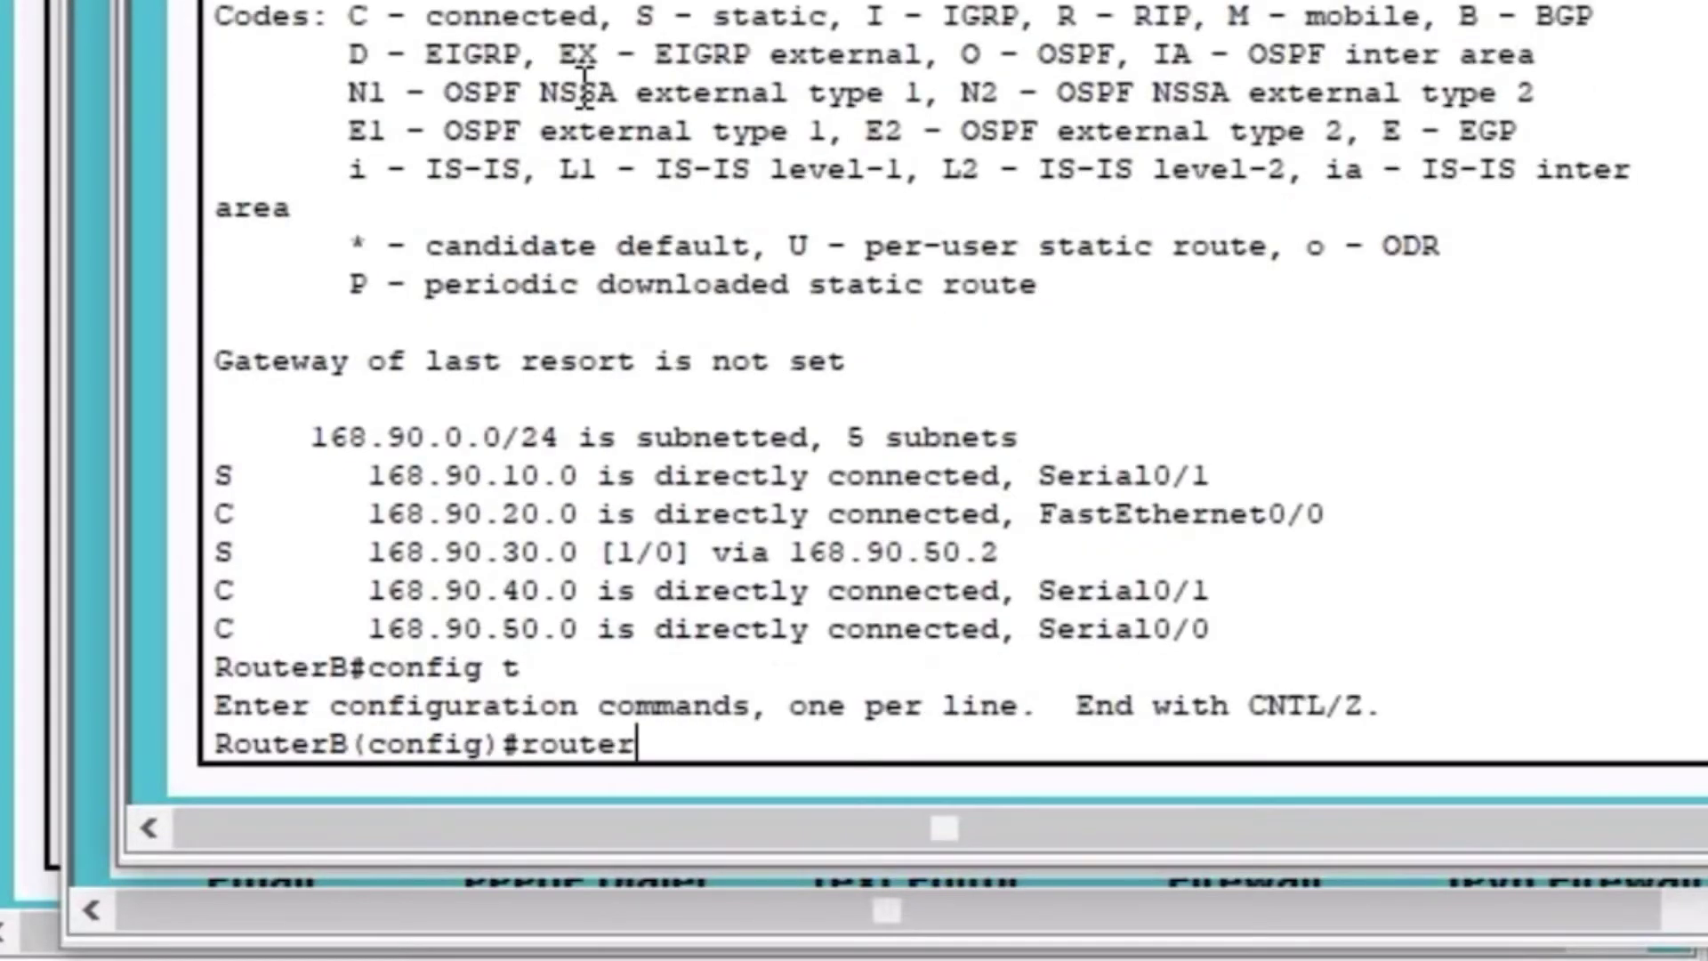
key("Return")
- Advertise network 168.90.20.0 in RouterB's RIP configuration
type("netowk")
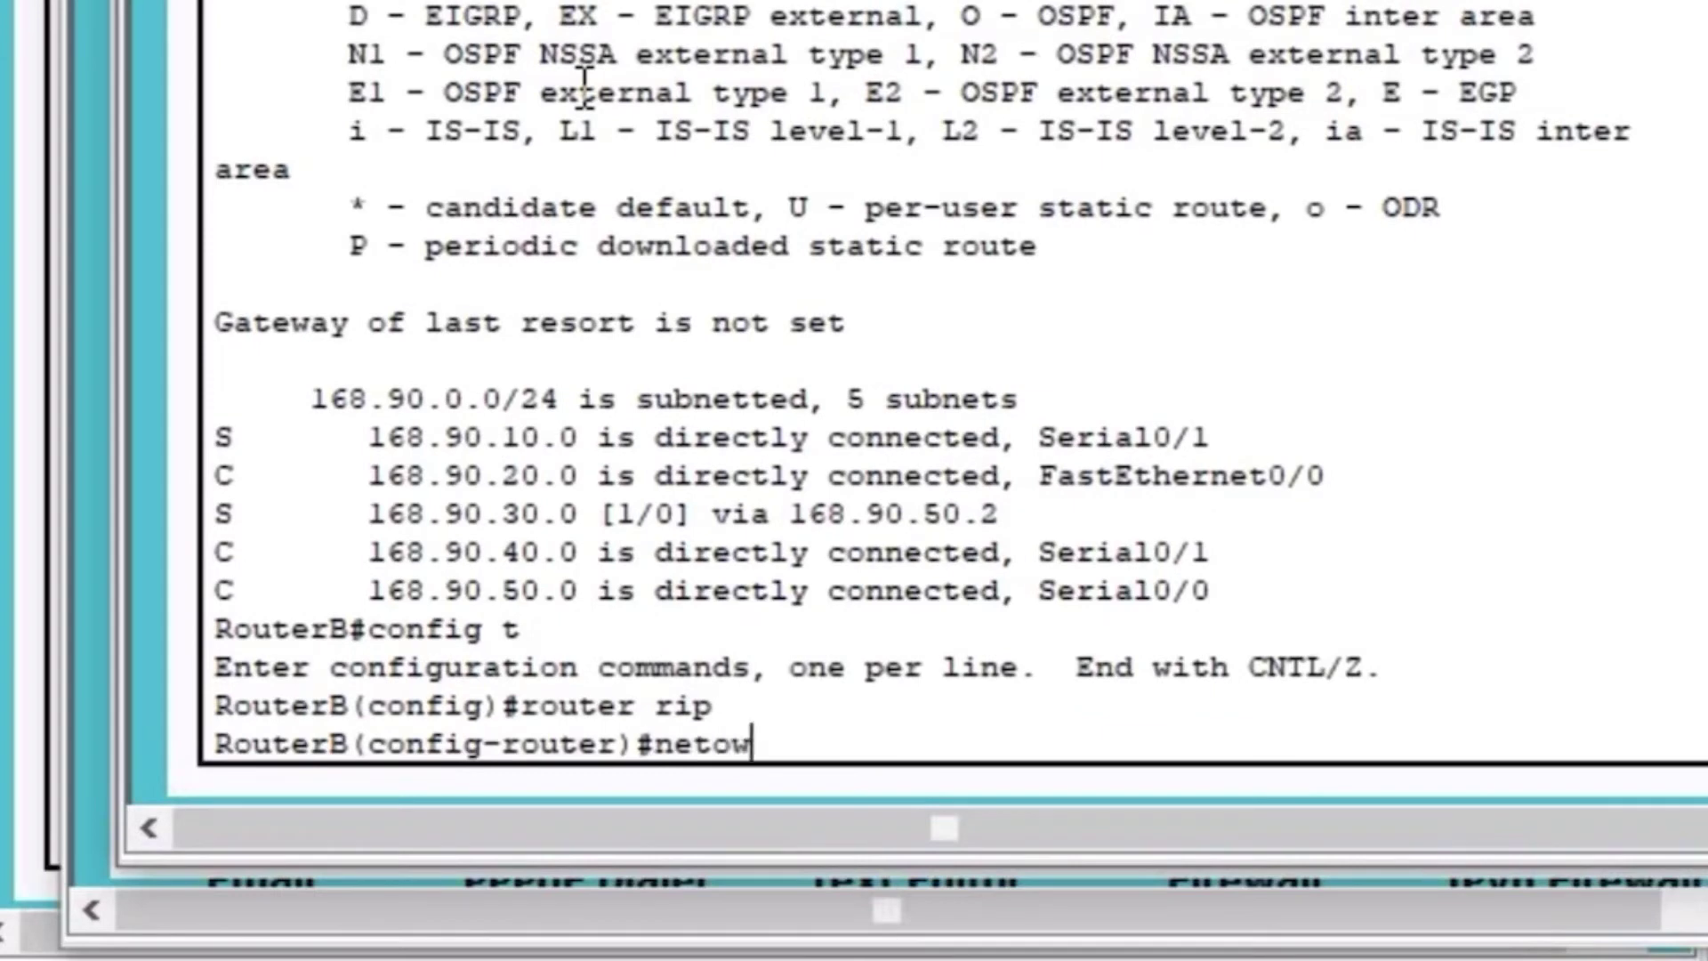
key("BackSpace")
key("BackSpace")
type("r")
key("Tab")
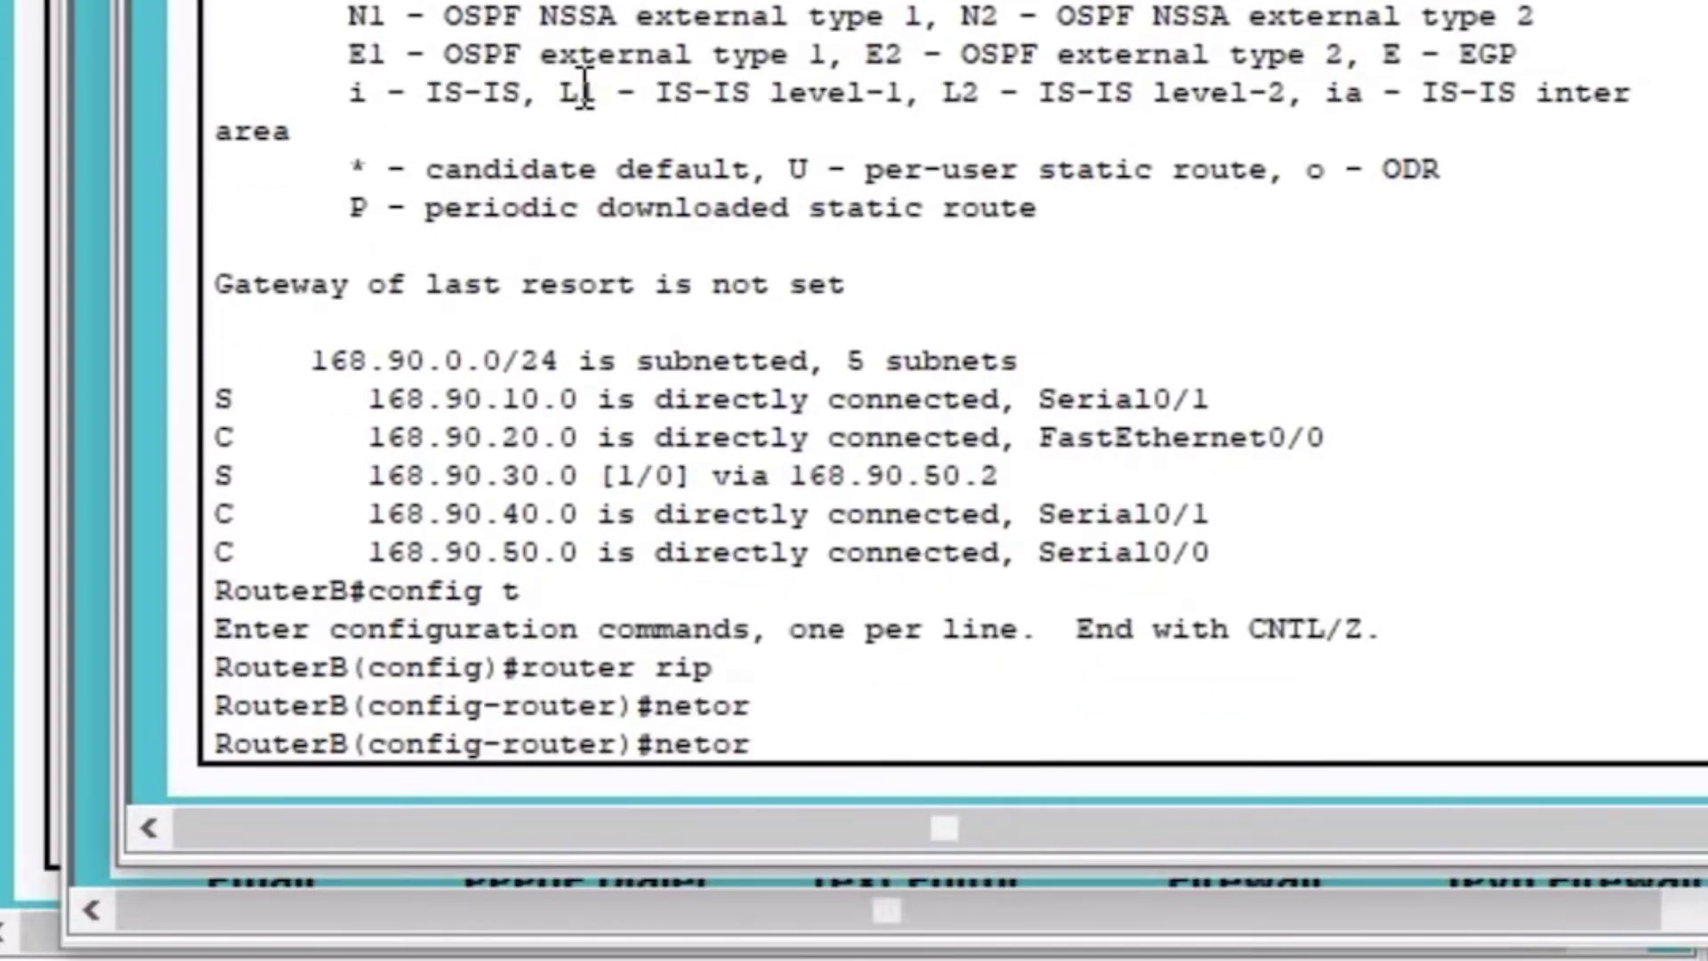
key("BackSpace")
key("BackSpace")
type("work 168.9")
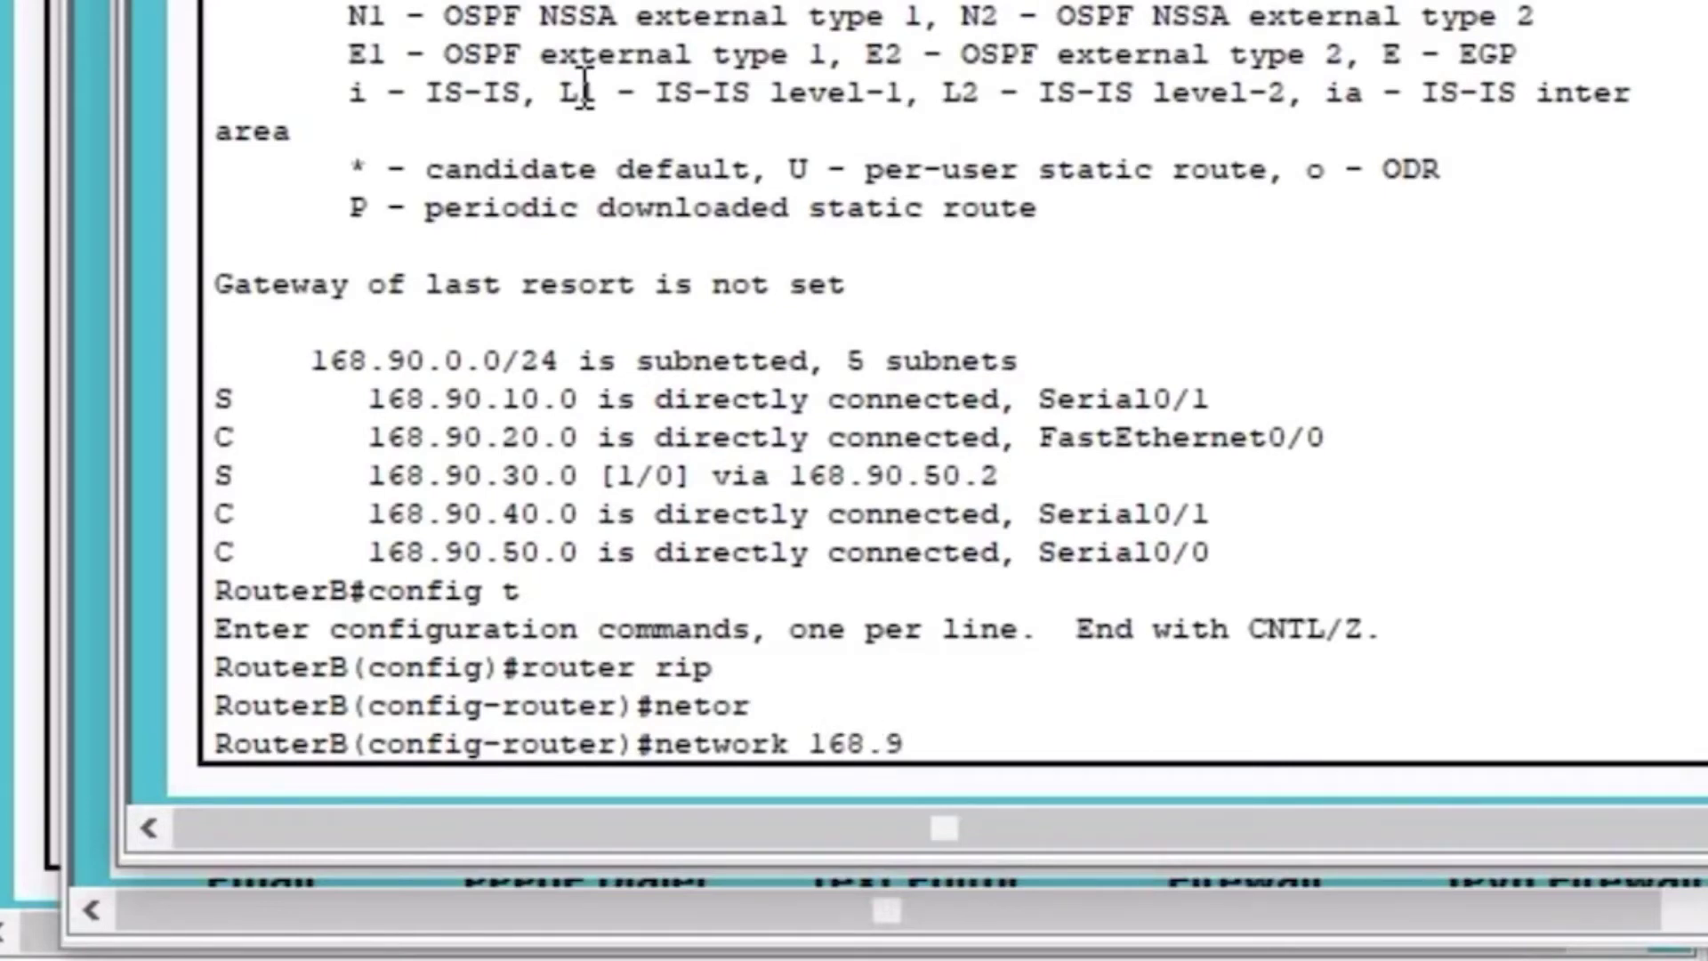
type("0.20.0")
key("Return")
- Reuse the previous network command to add network 168.90.40.0 to RouterB's RIP configuration
key("Up")
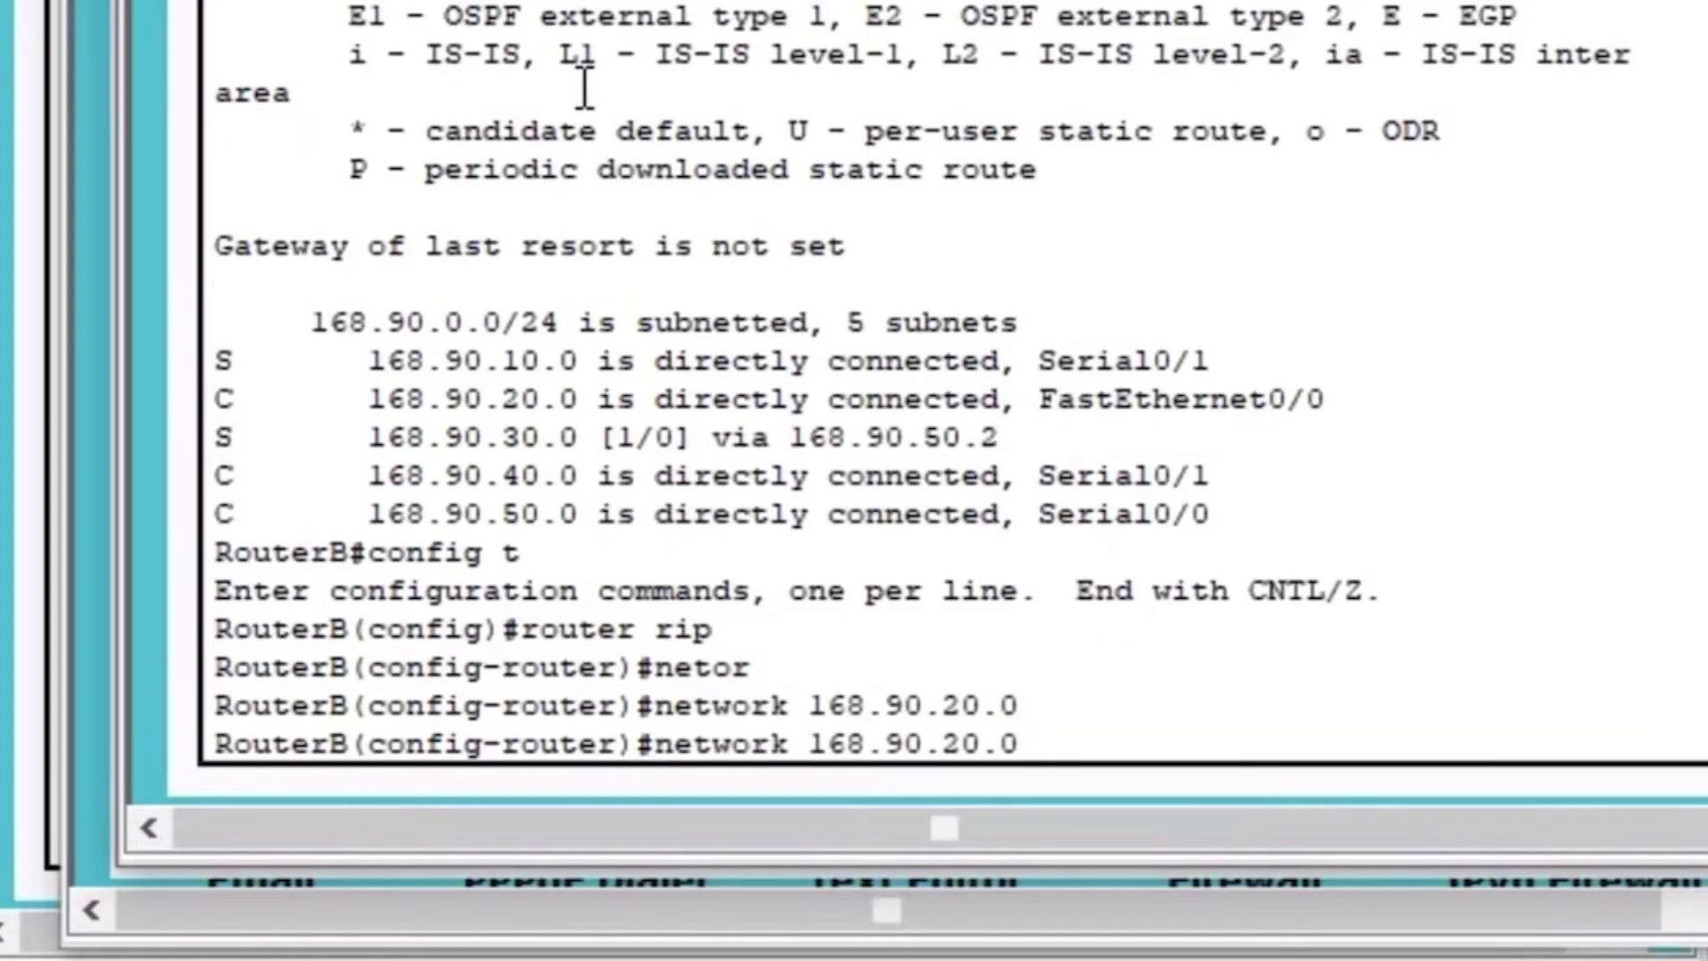
key("Left")
key("Left")
key("BackSpace")
type("4")
key("Return")
- Add network 168.90.50.0 to RouterB's RIP configuration and return to privileged EXEC mode
key("Up")
key("Left")
key("Left")
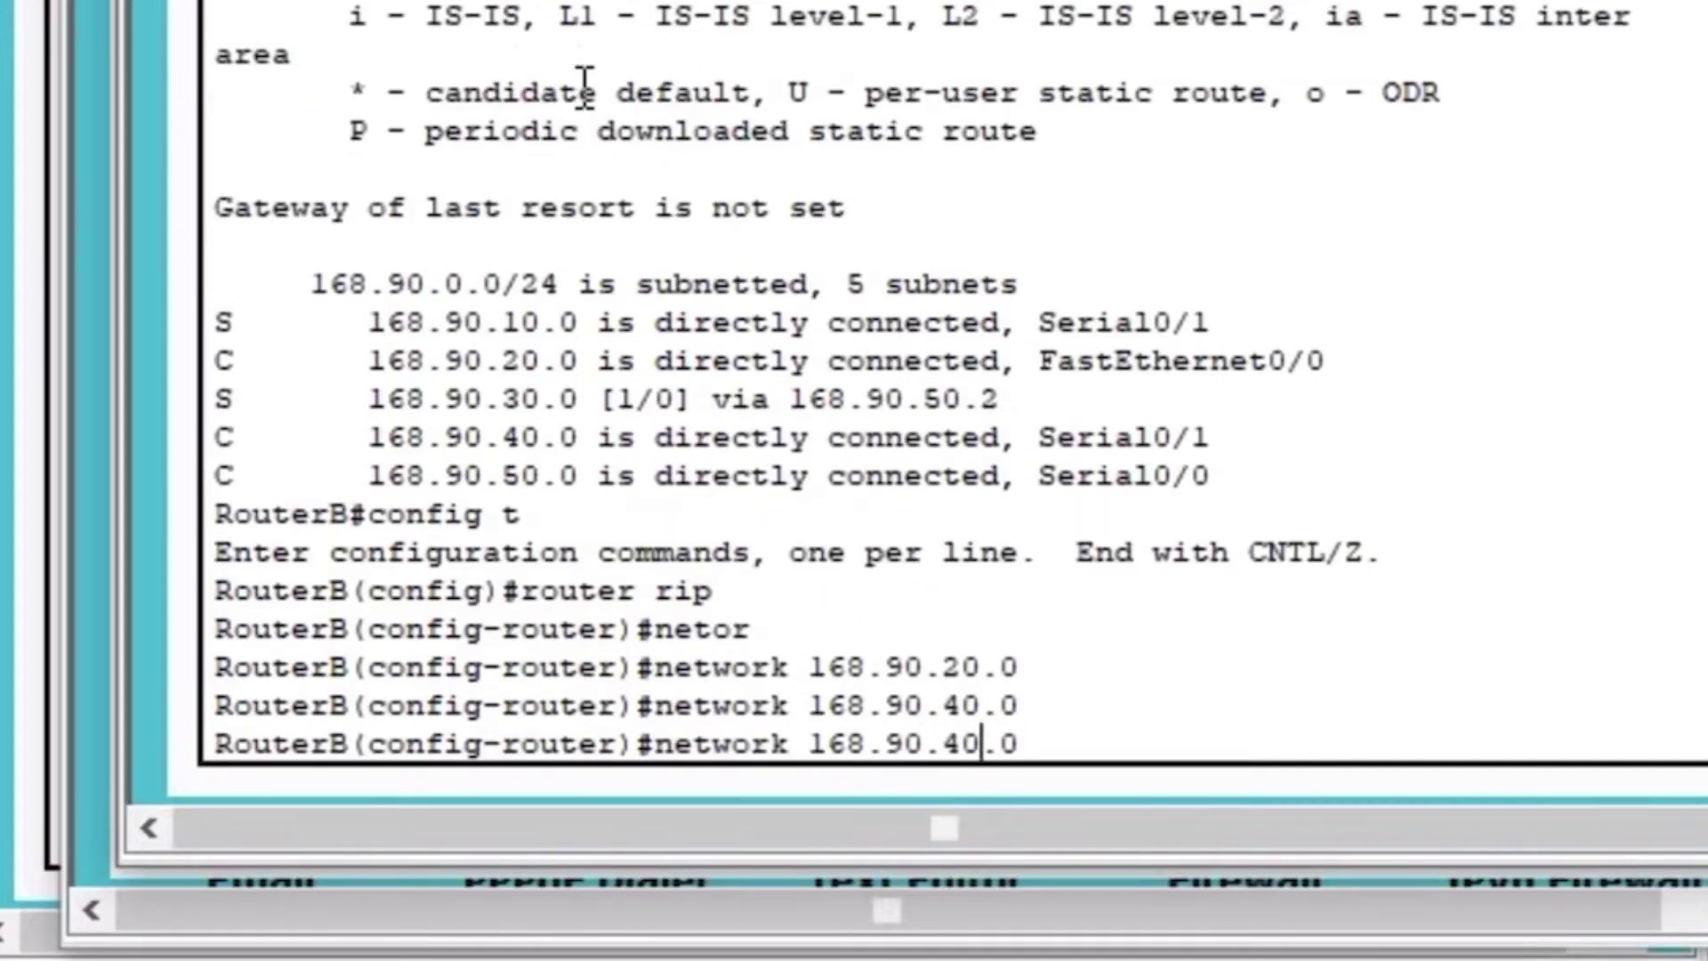
key("Left")
key("BackSpace")
type("5")
key("Return")
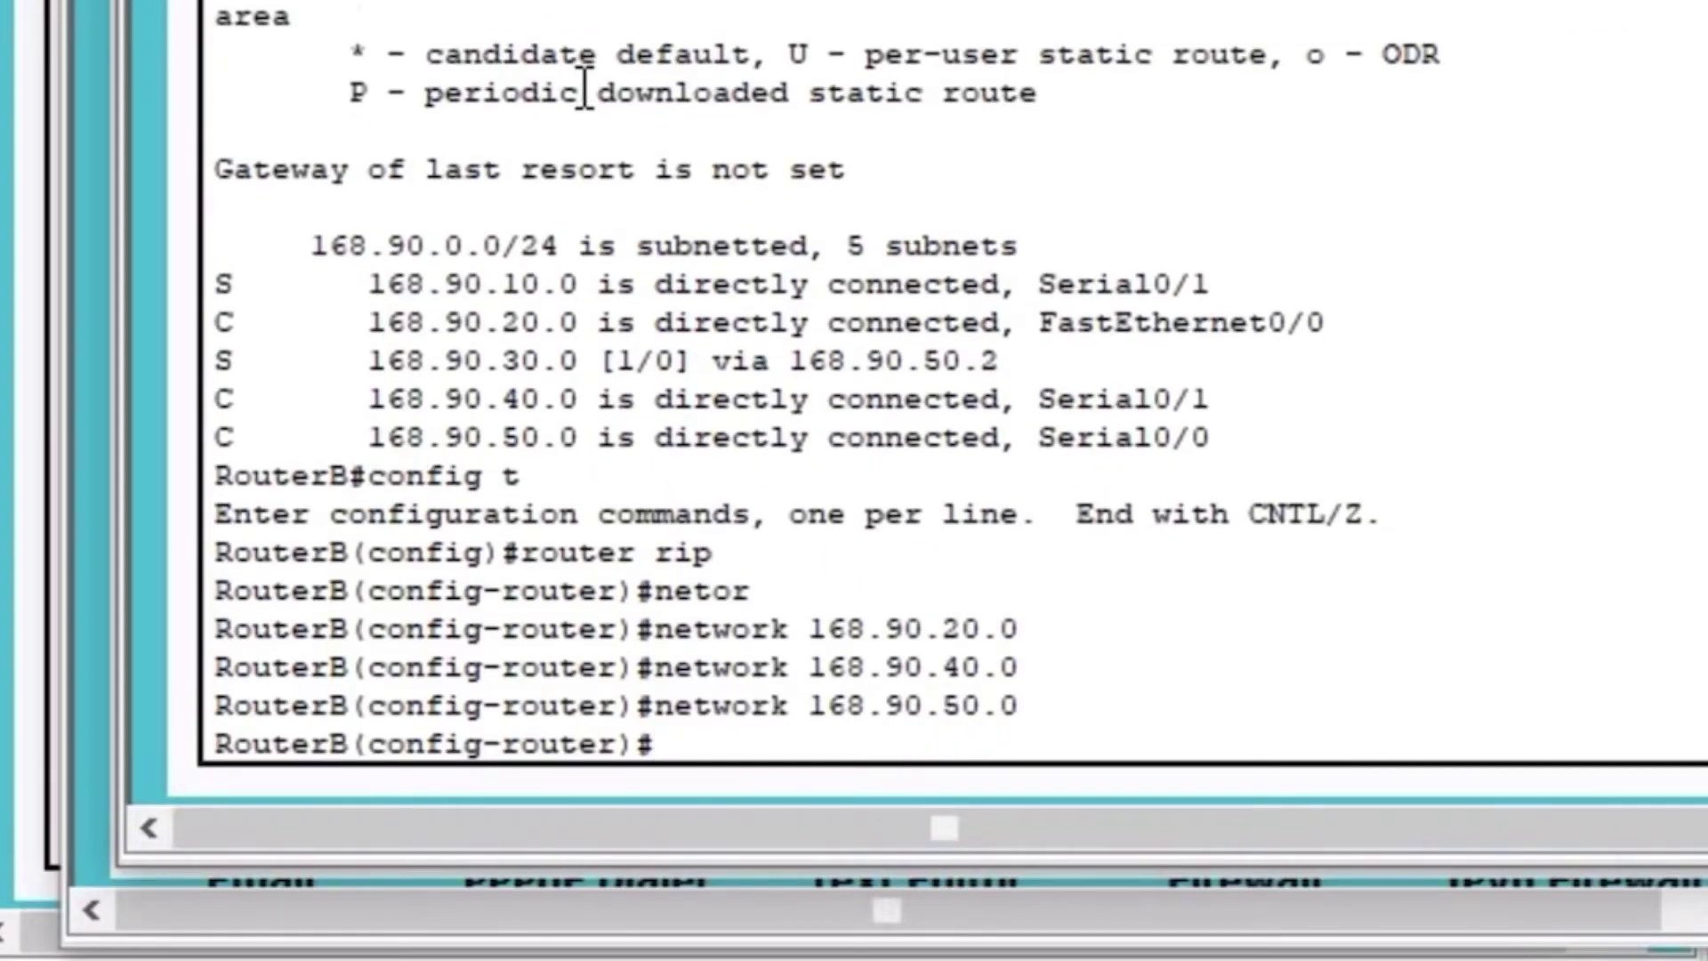
key("ctrl+z")
key("Return")
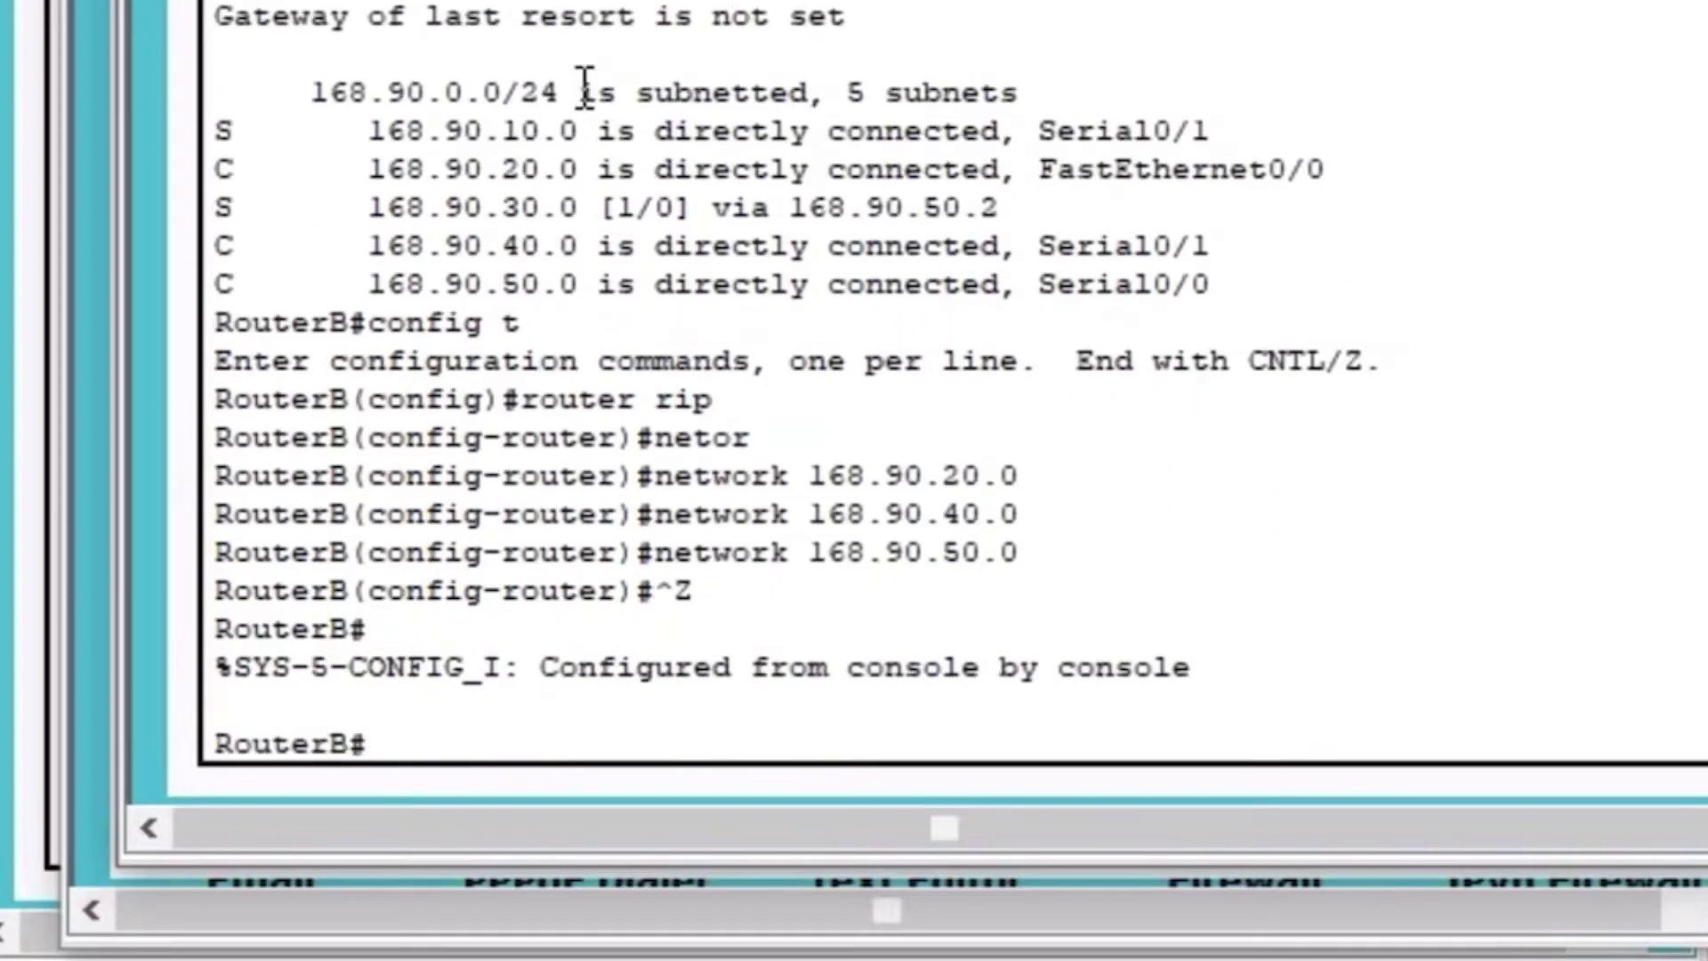
- Review RouterB's earlier terminal output and highlight the network 168.90.60.0 and no network 168.90.60.0 commands
scroll(1010, 198, "up", 5)
scroll(1142, 394, "up", 12)
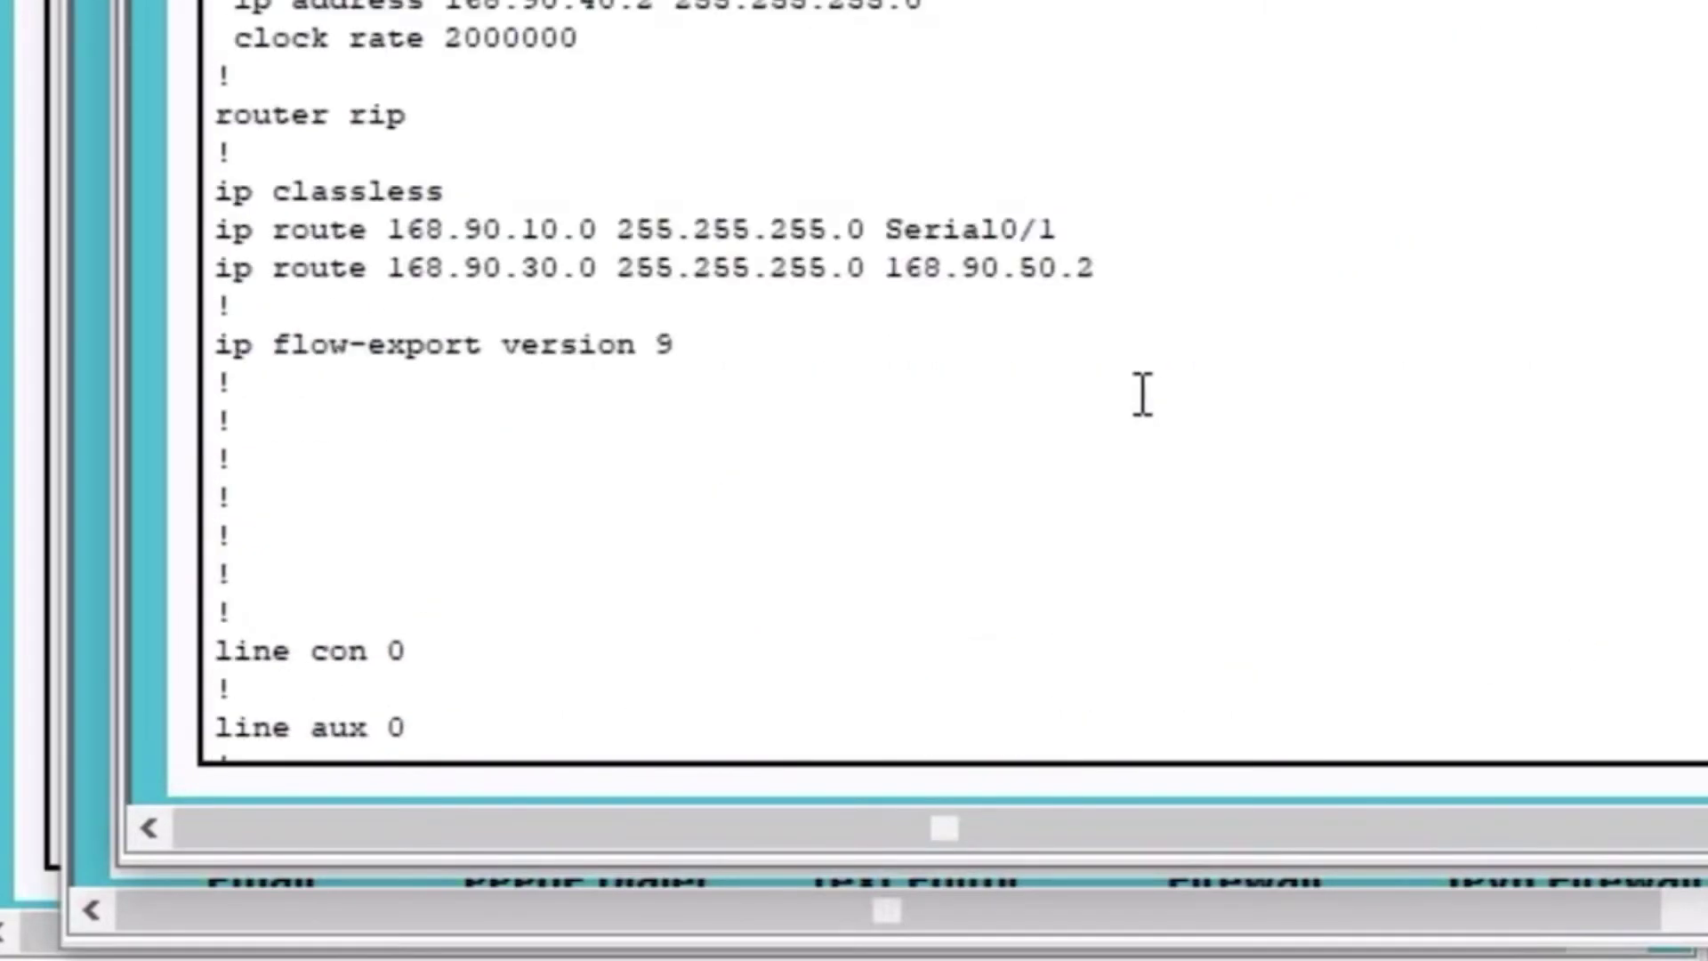
scroll(1142, 394, "down", 20)
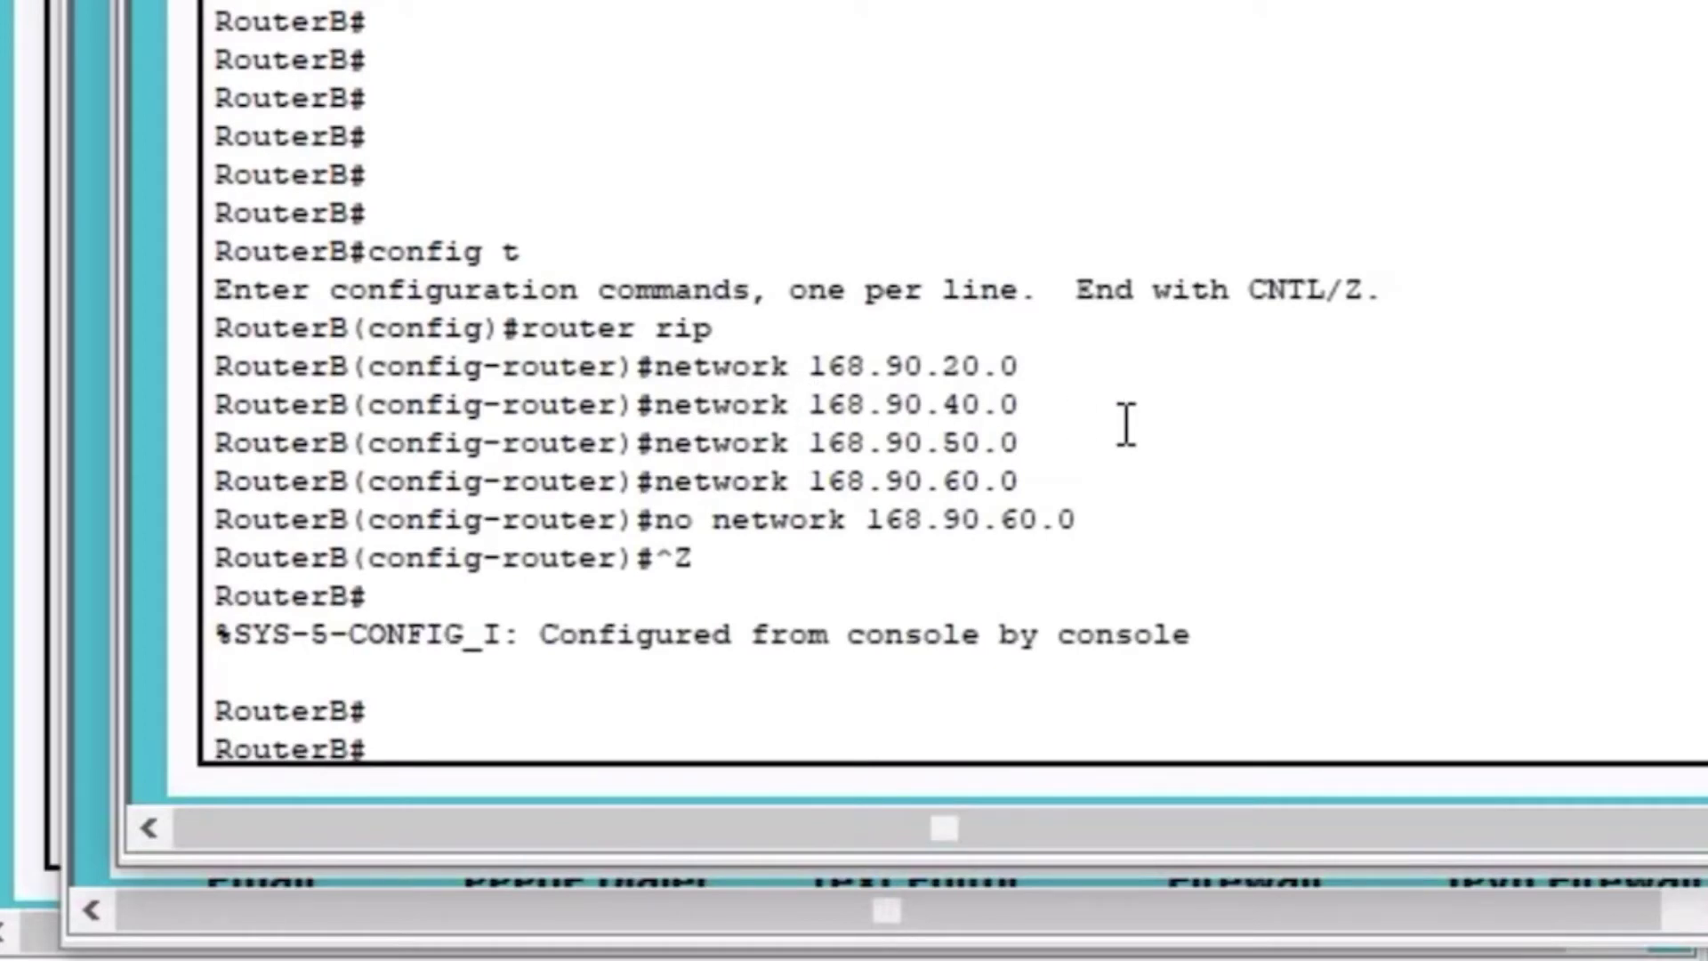
left_click_drag(1079, 522, 640, 476)
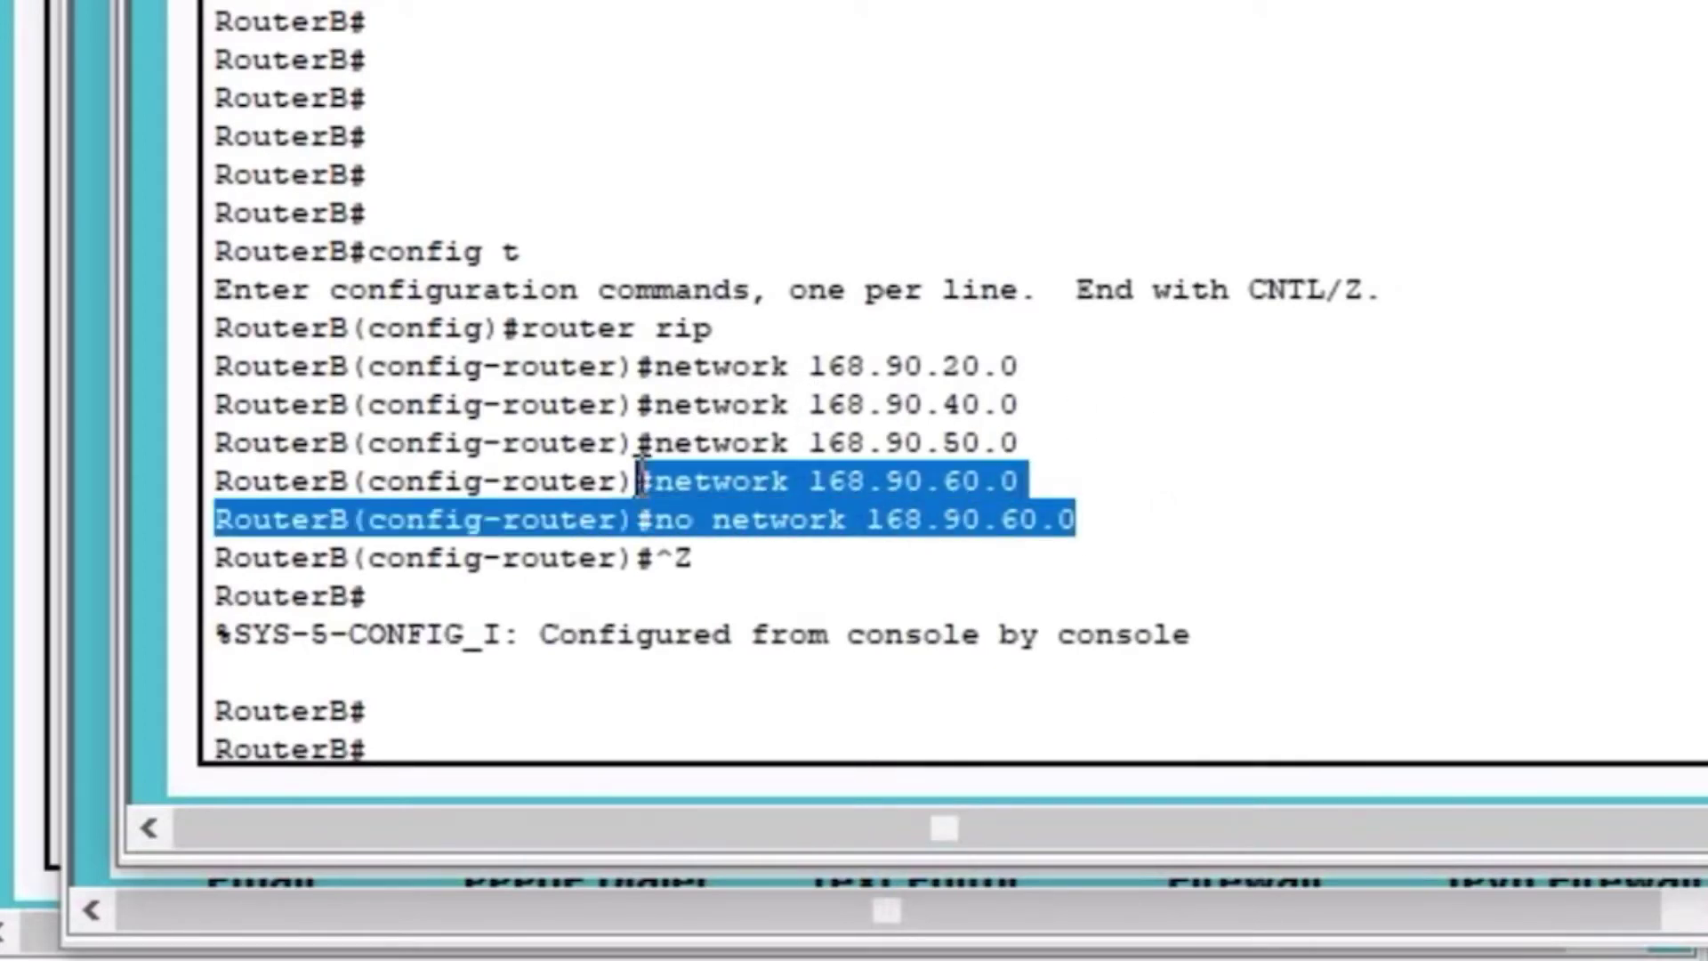
left_click(1209, 545)
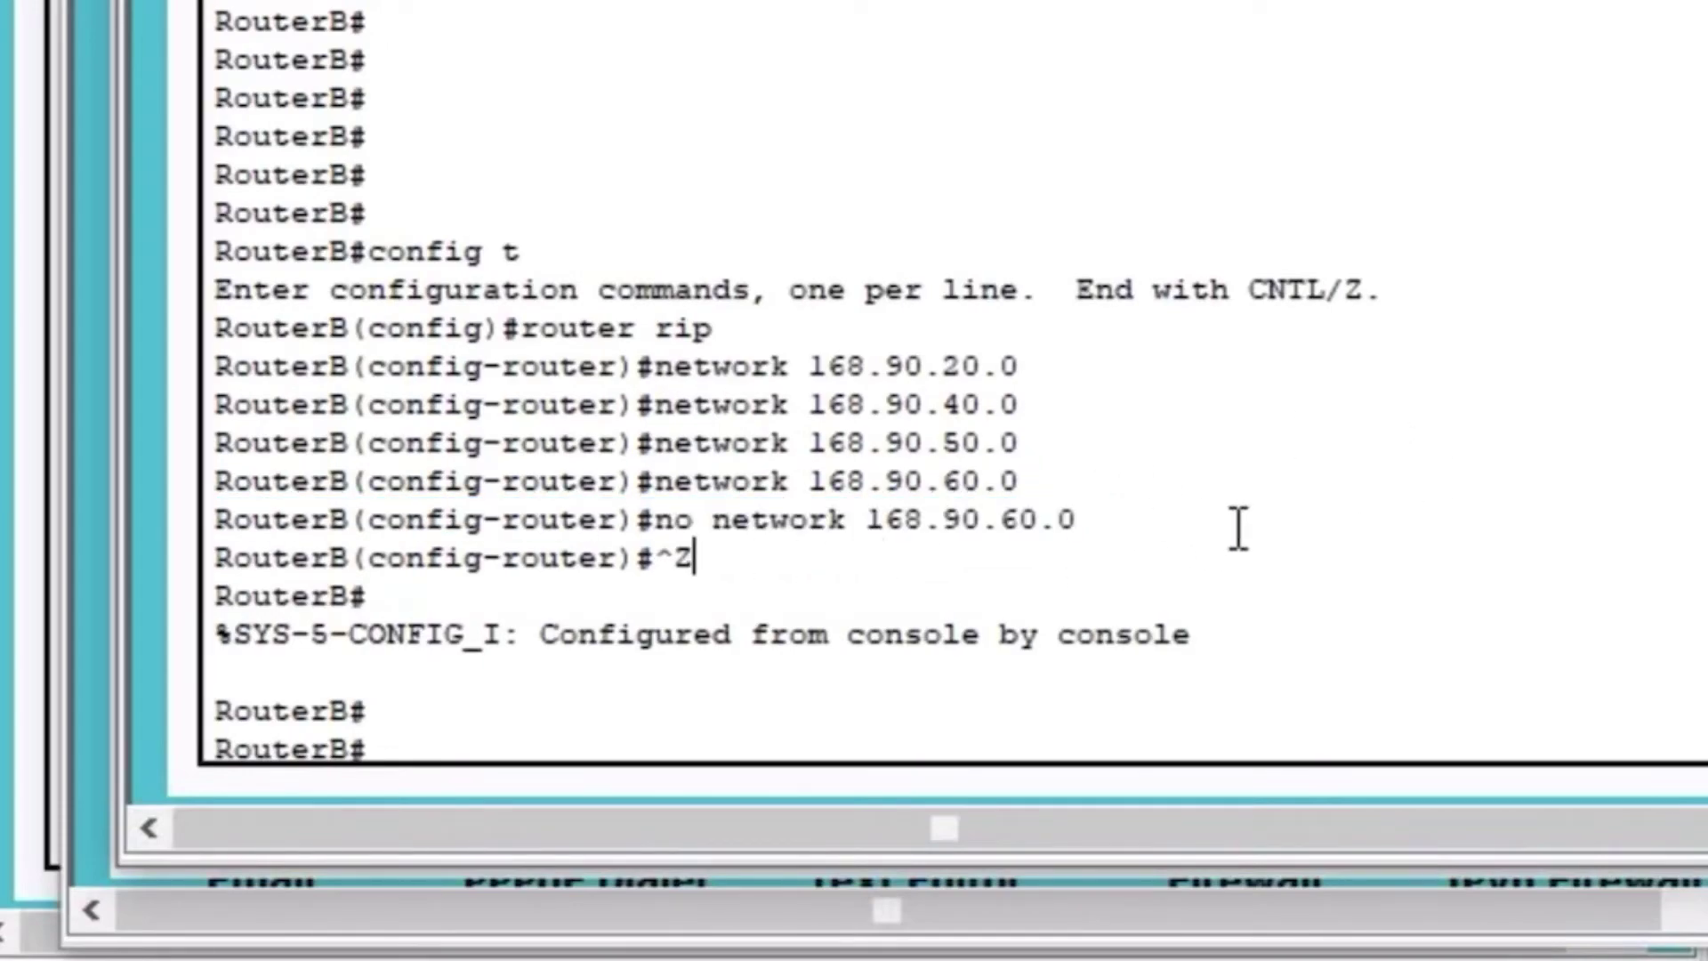
- Display RouterB's running configuration again with sh run and highlight the network line under router rip
type("sh run")
key("Return")
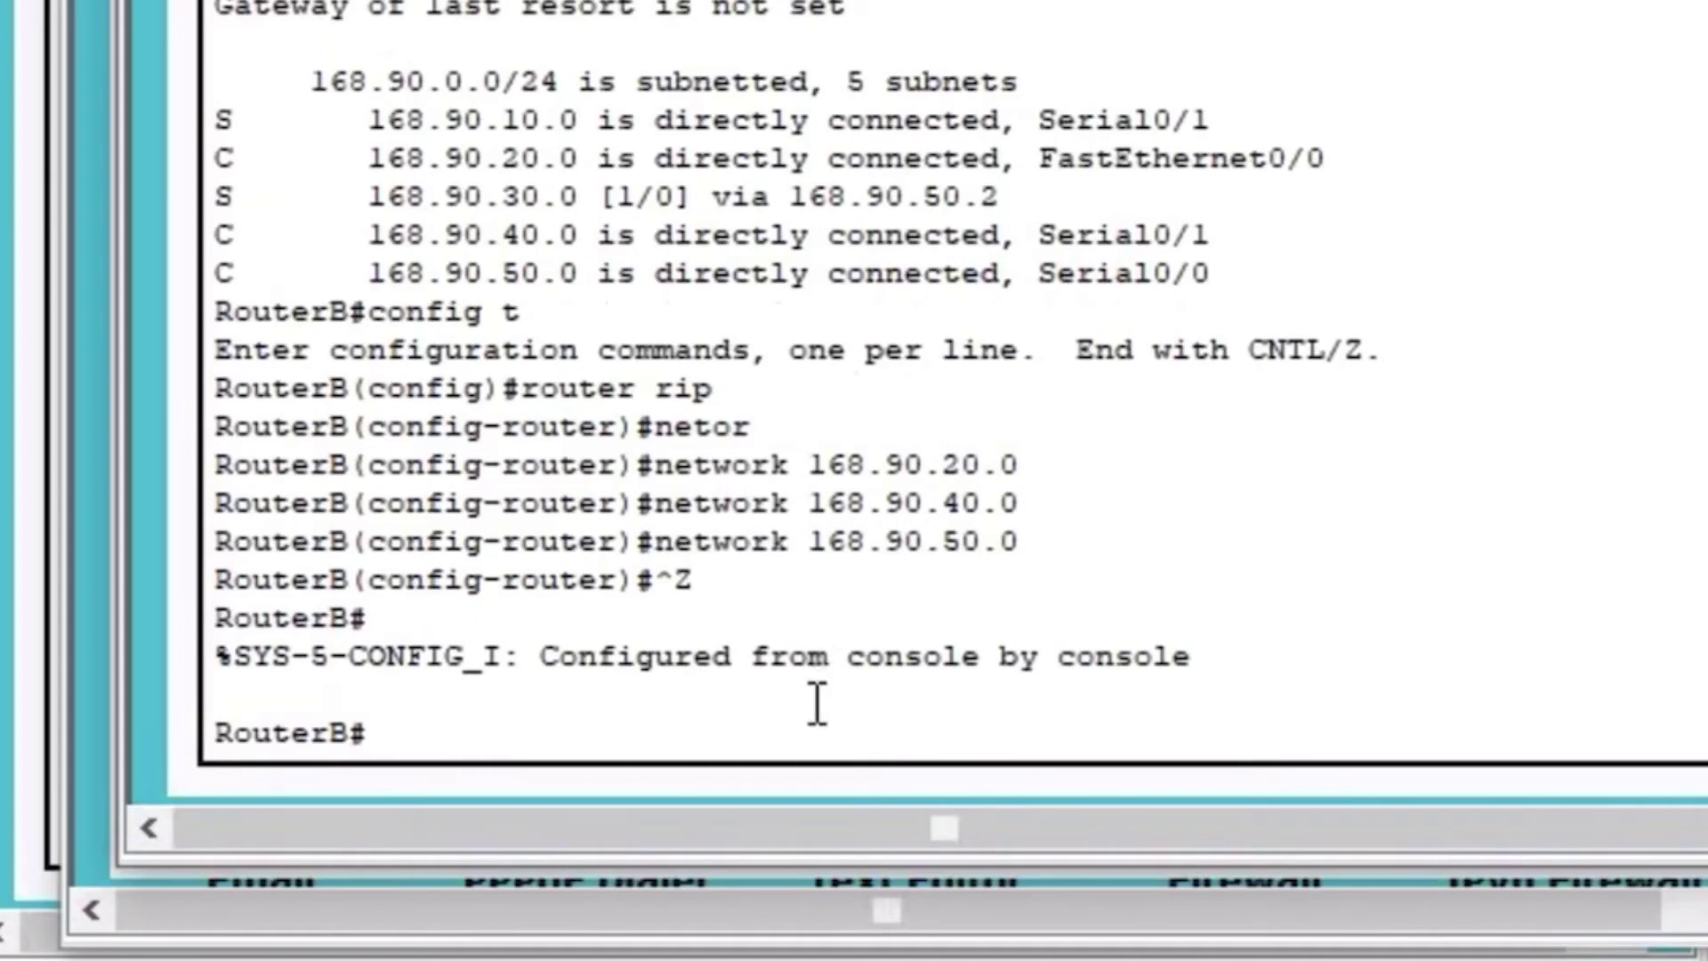
type("sh run")
key("Return")
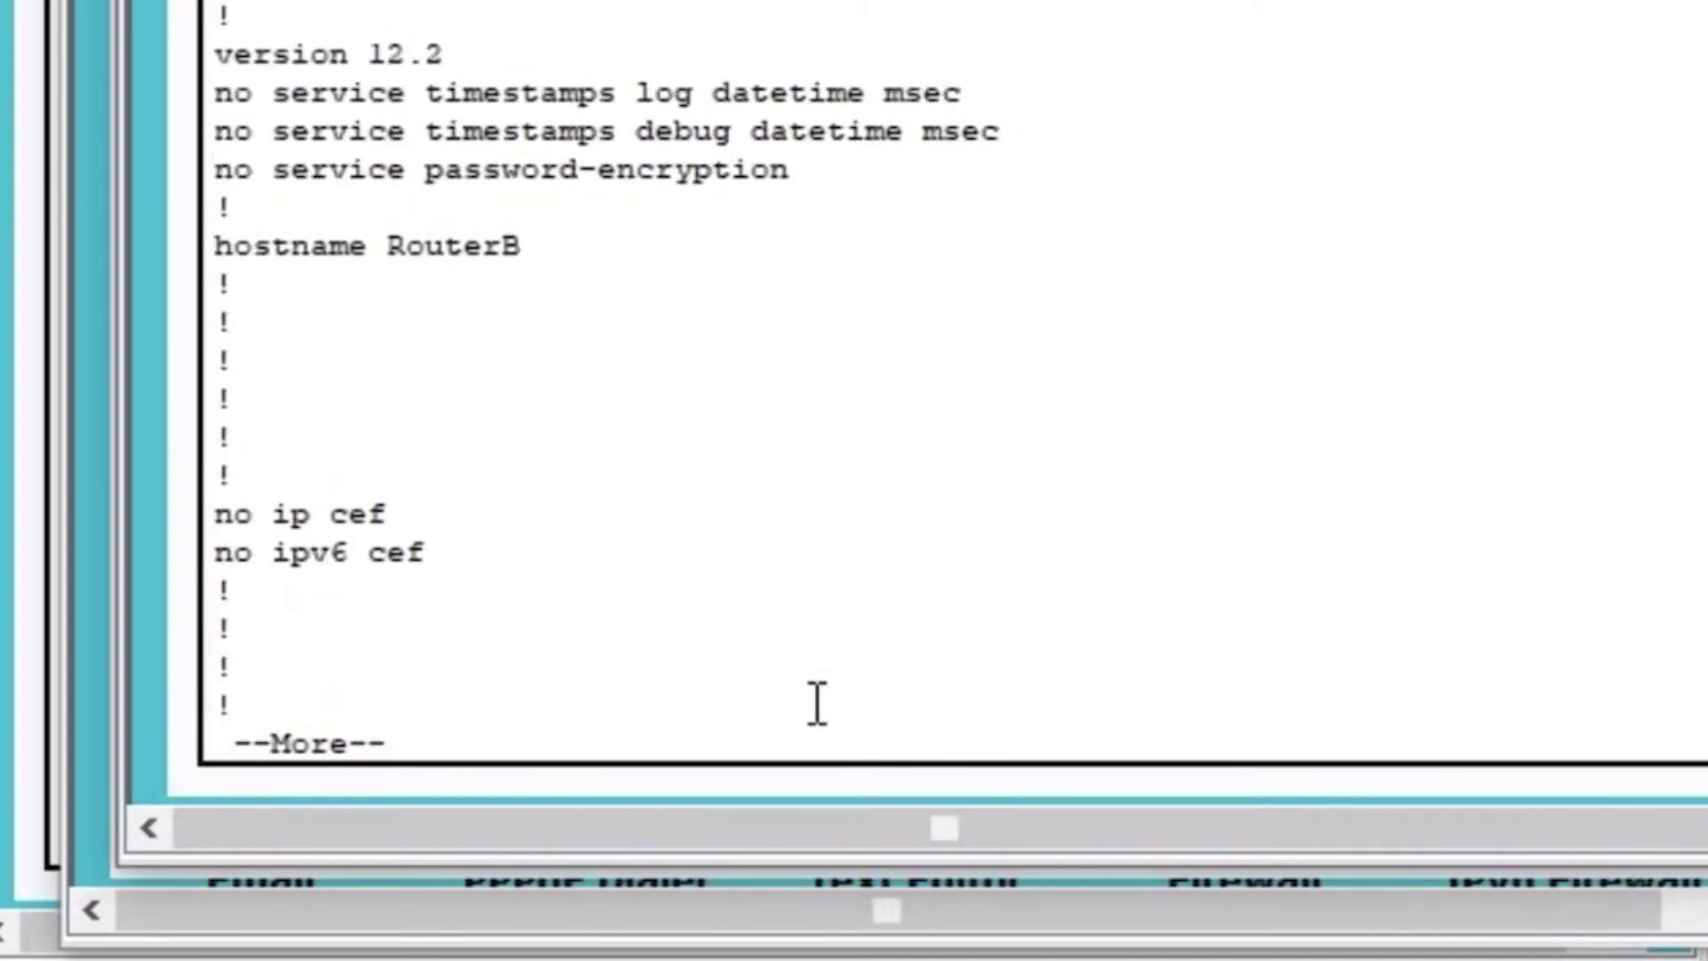
key("space")
key("space")
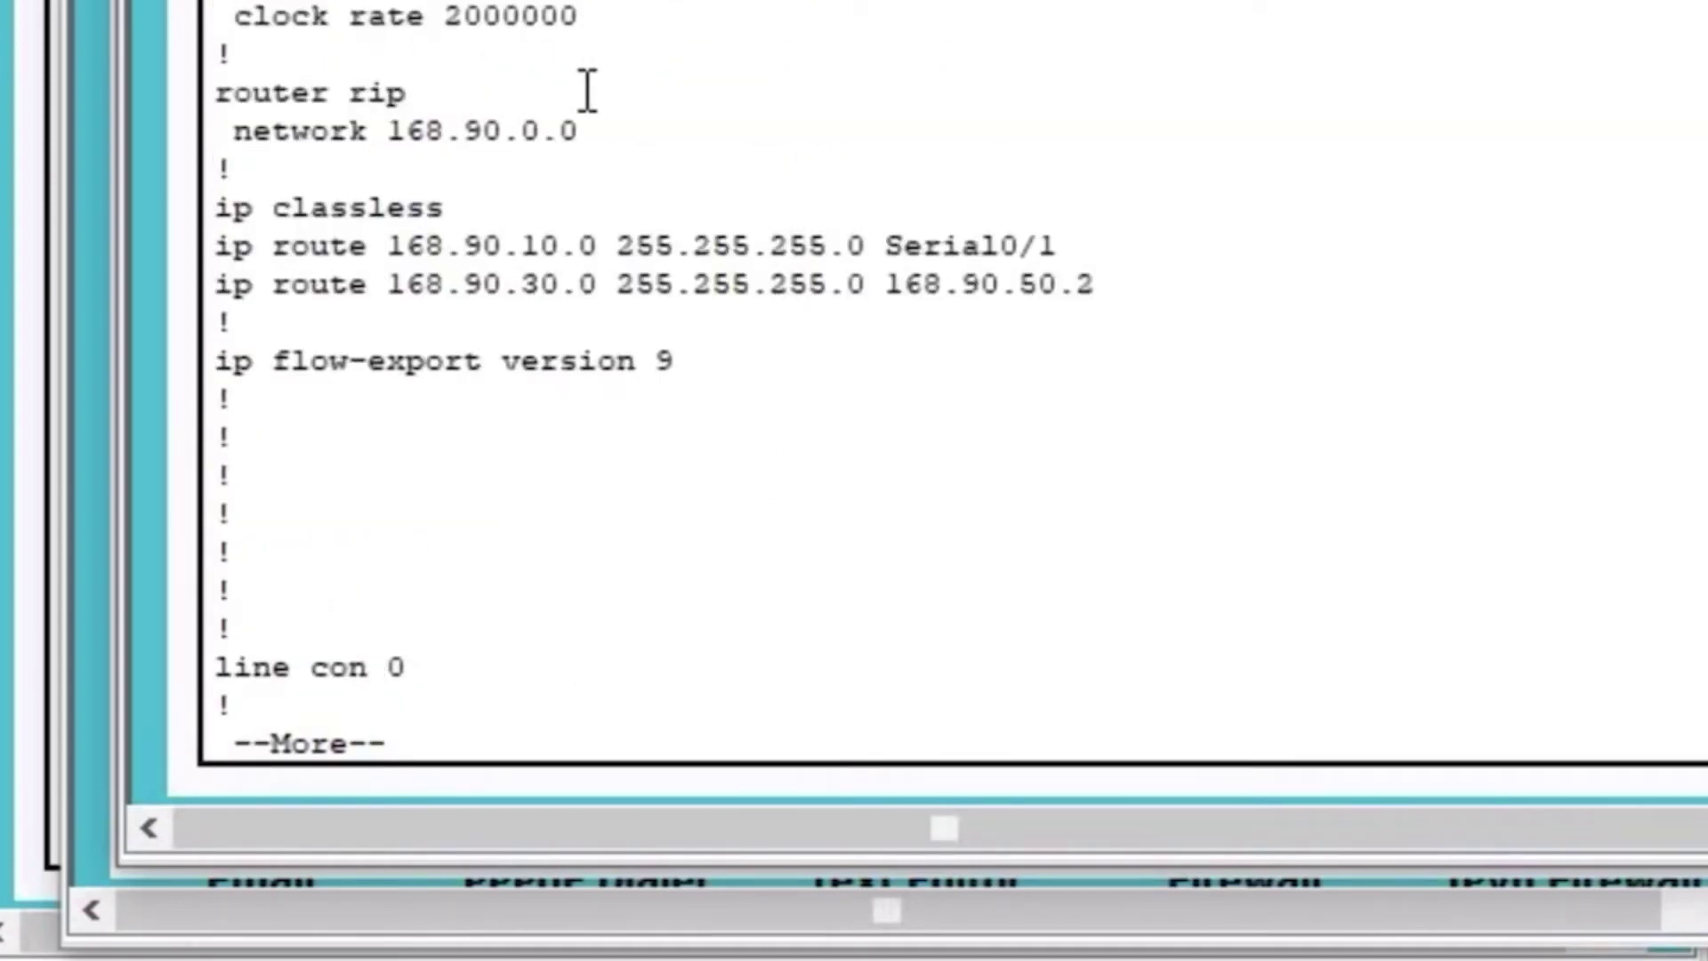
left_click_drag(612, 124, 236, 53)
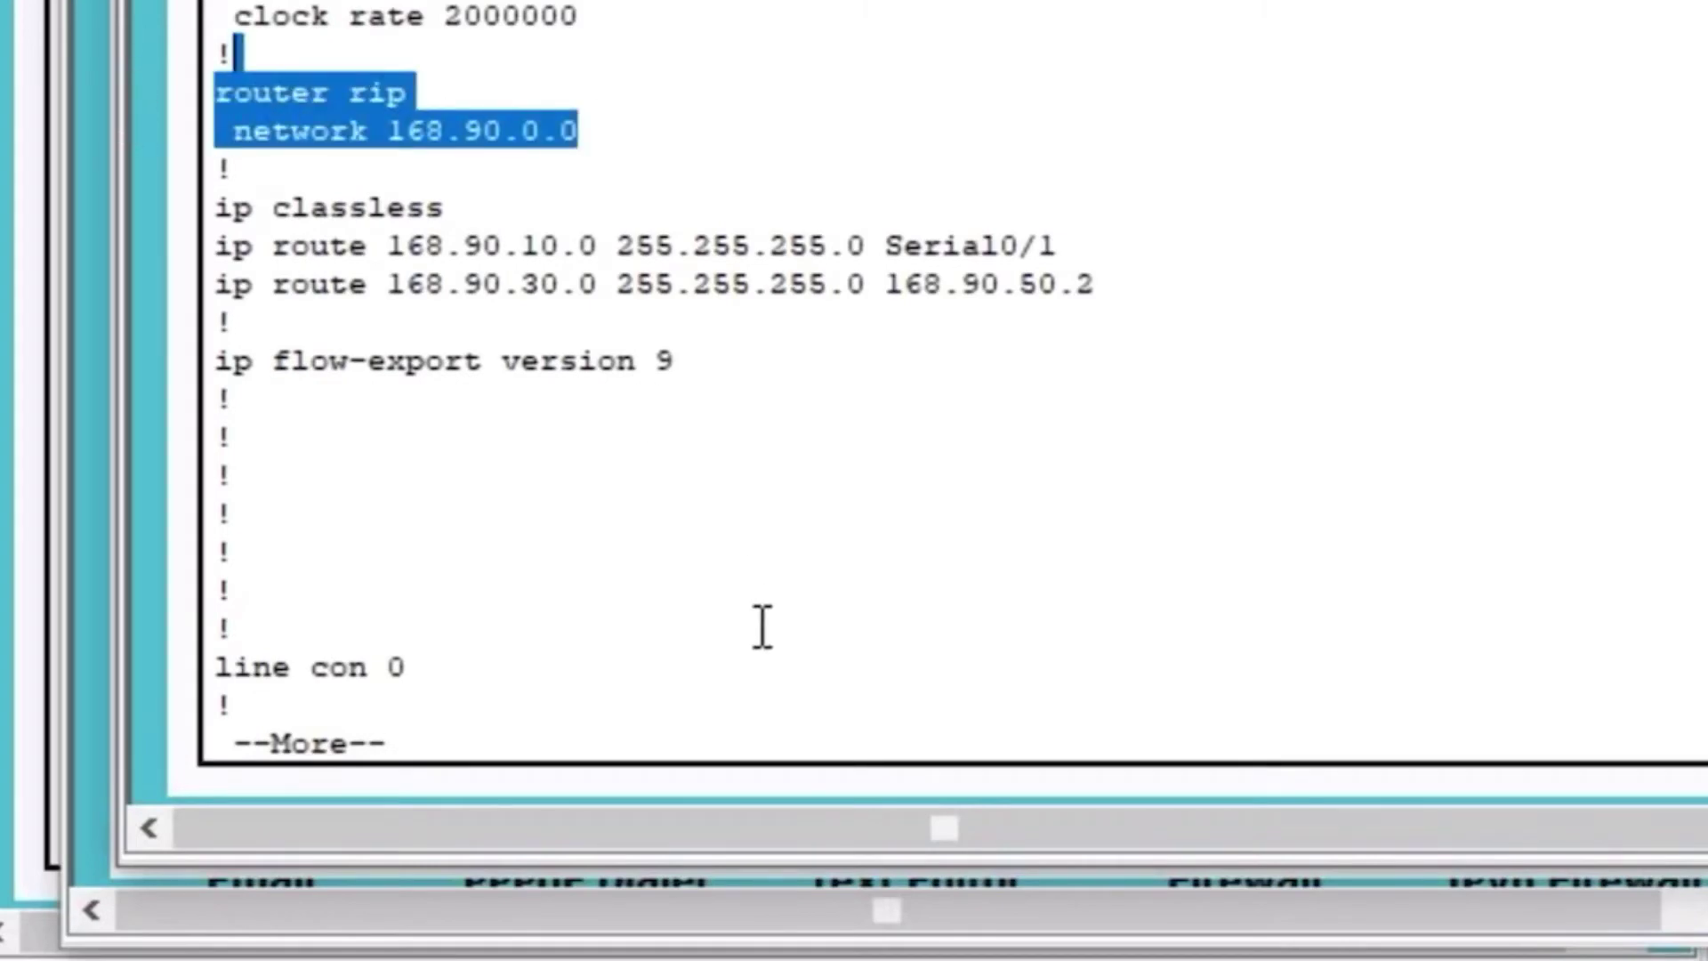
- Display RouterB's routing table with sh ip route and highlight the exit interface and next-hop address of its two static routes
key("q")
key("Return")
key("Return")
type("sh")
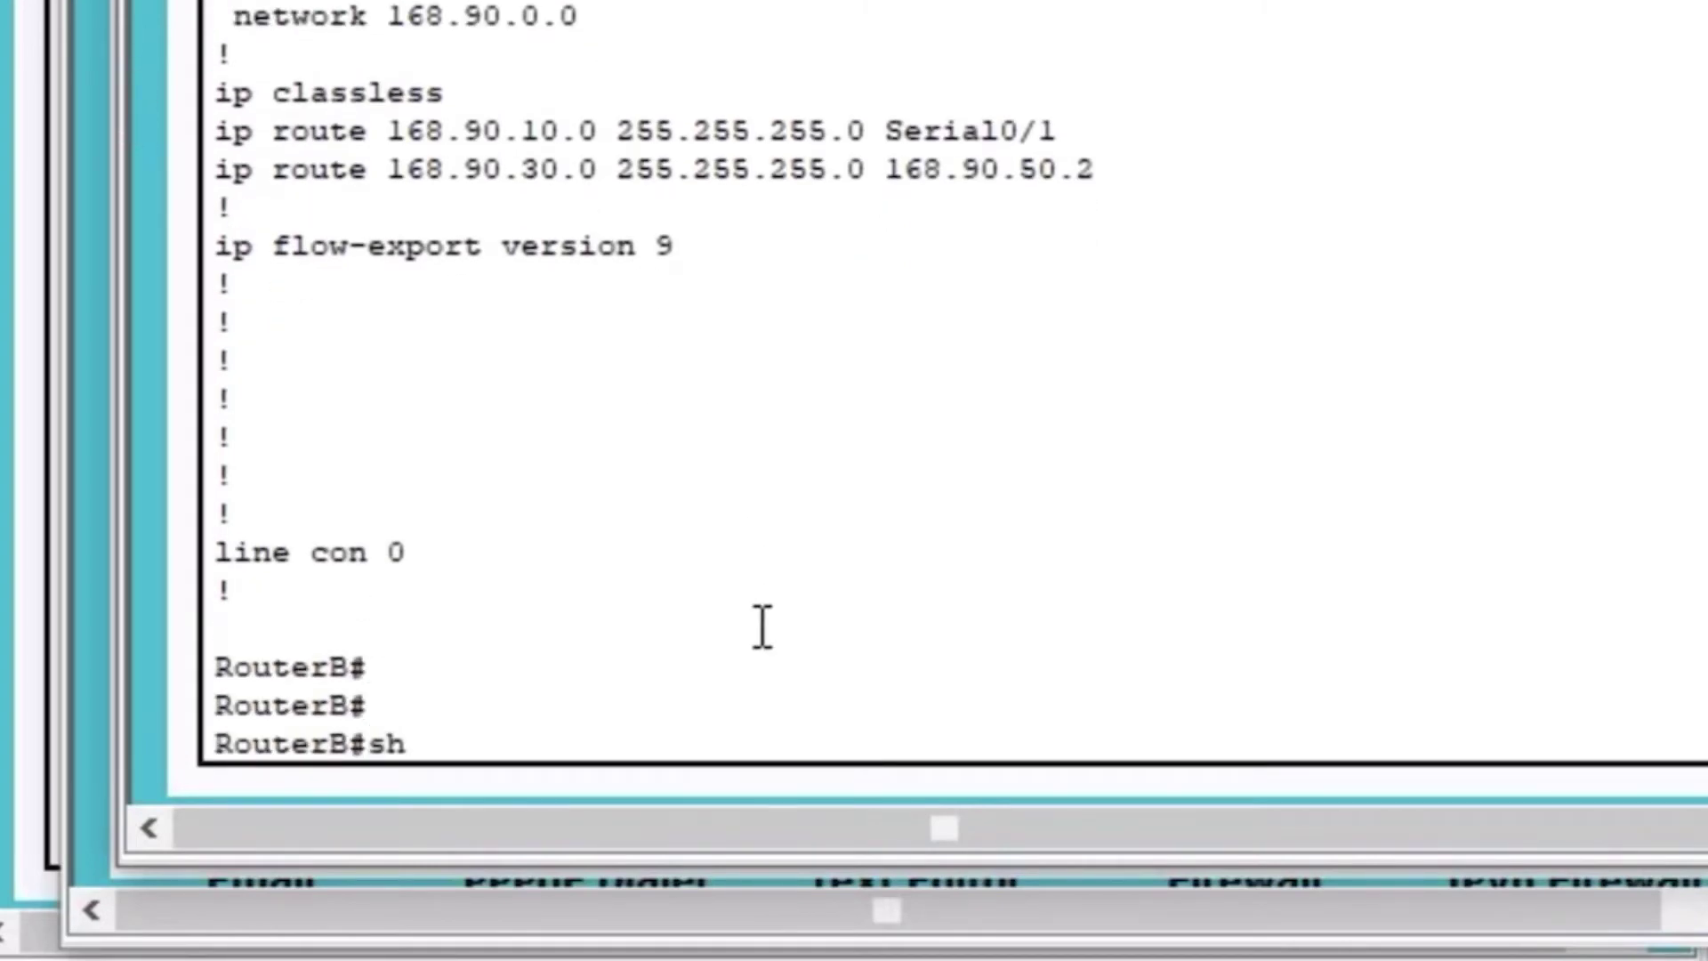
type(" ip route")
key("Return")
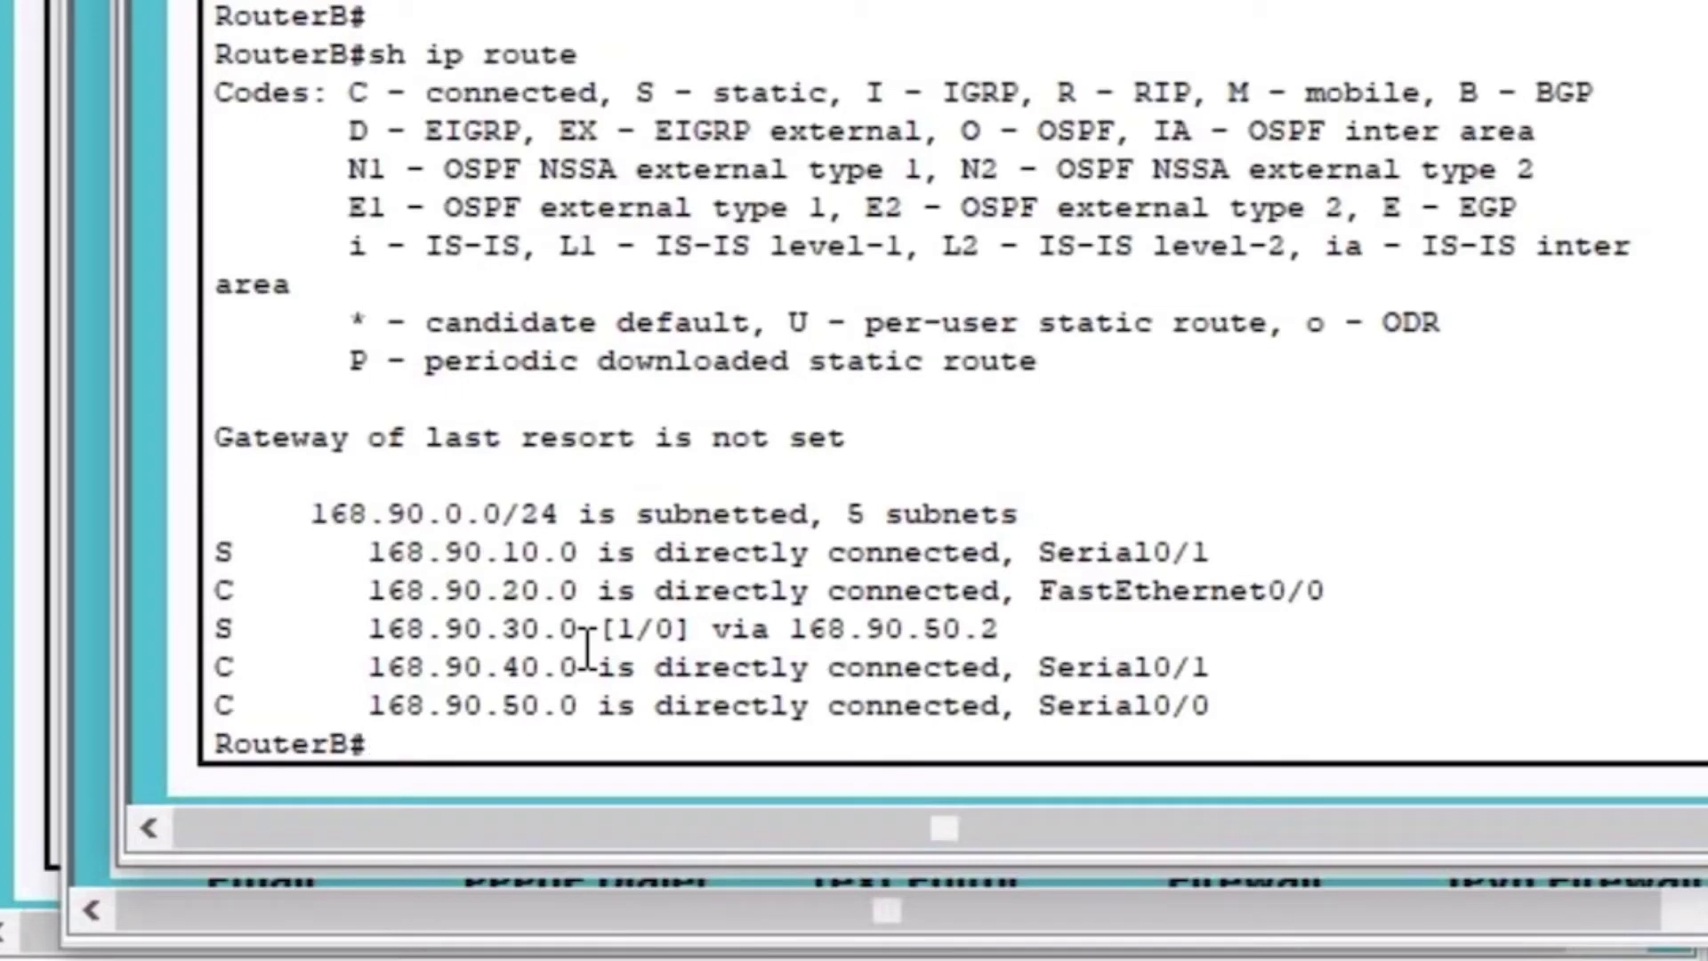
left_click_drag(1210, 552, 1035, 564)
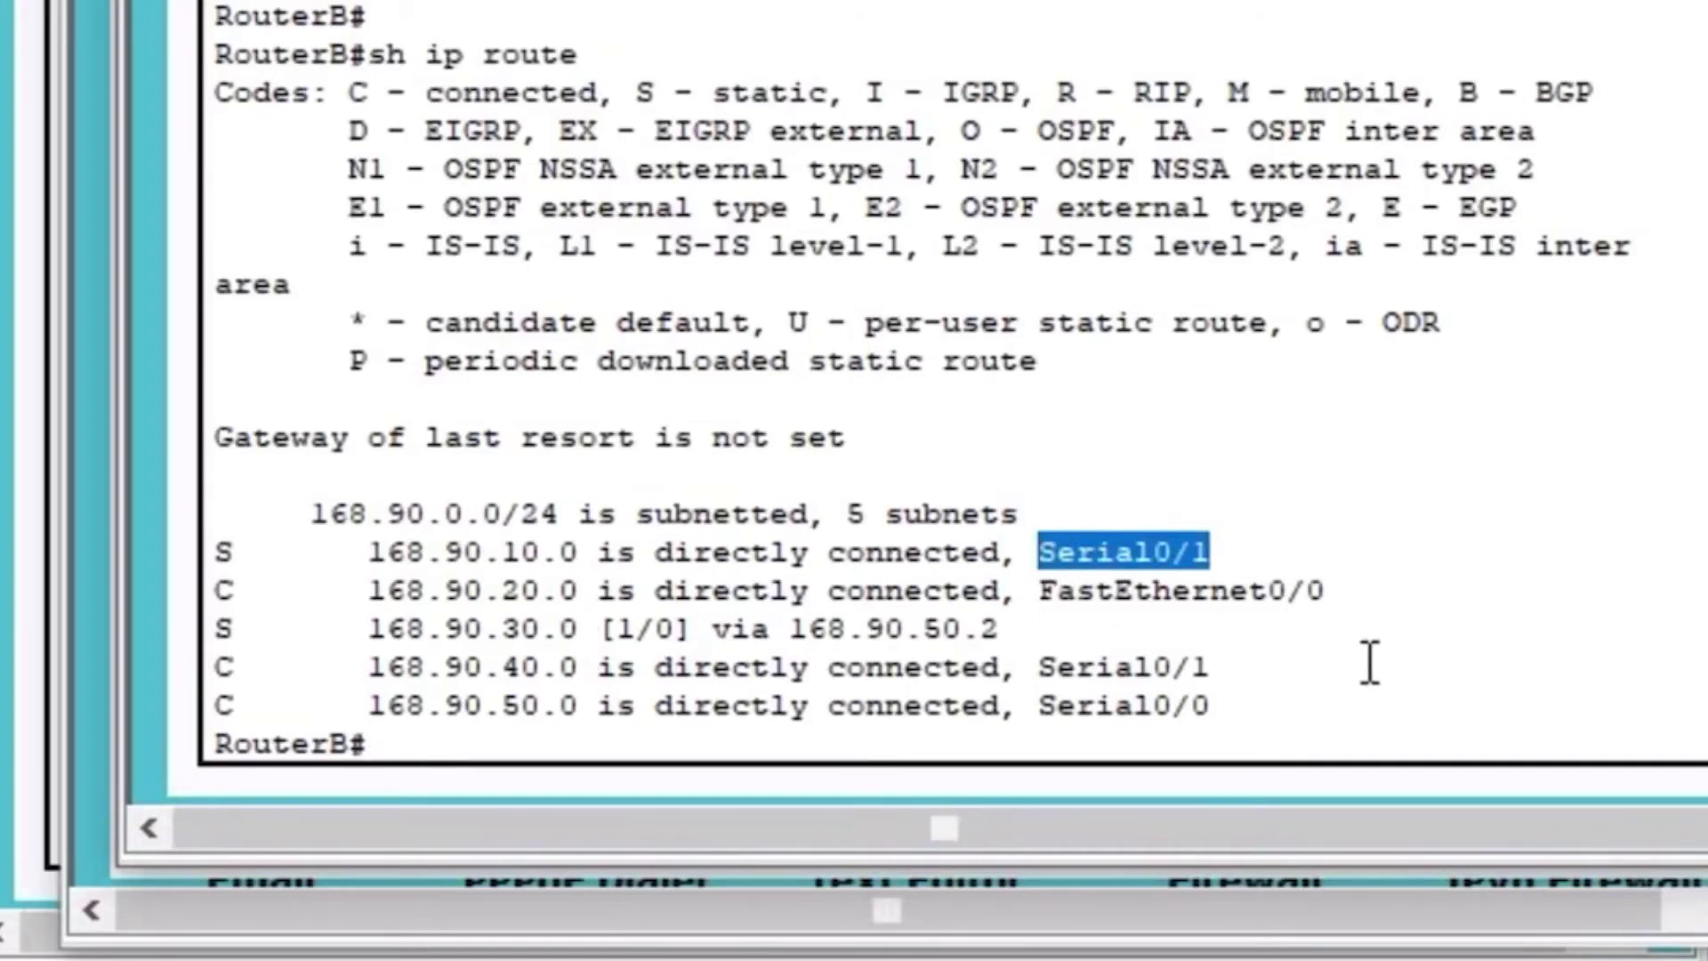
left_click_drag(1015, 630, 780, 637)
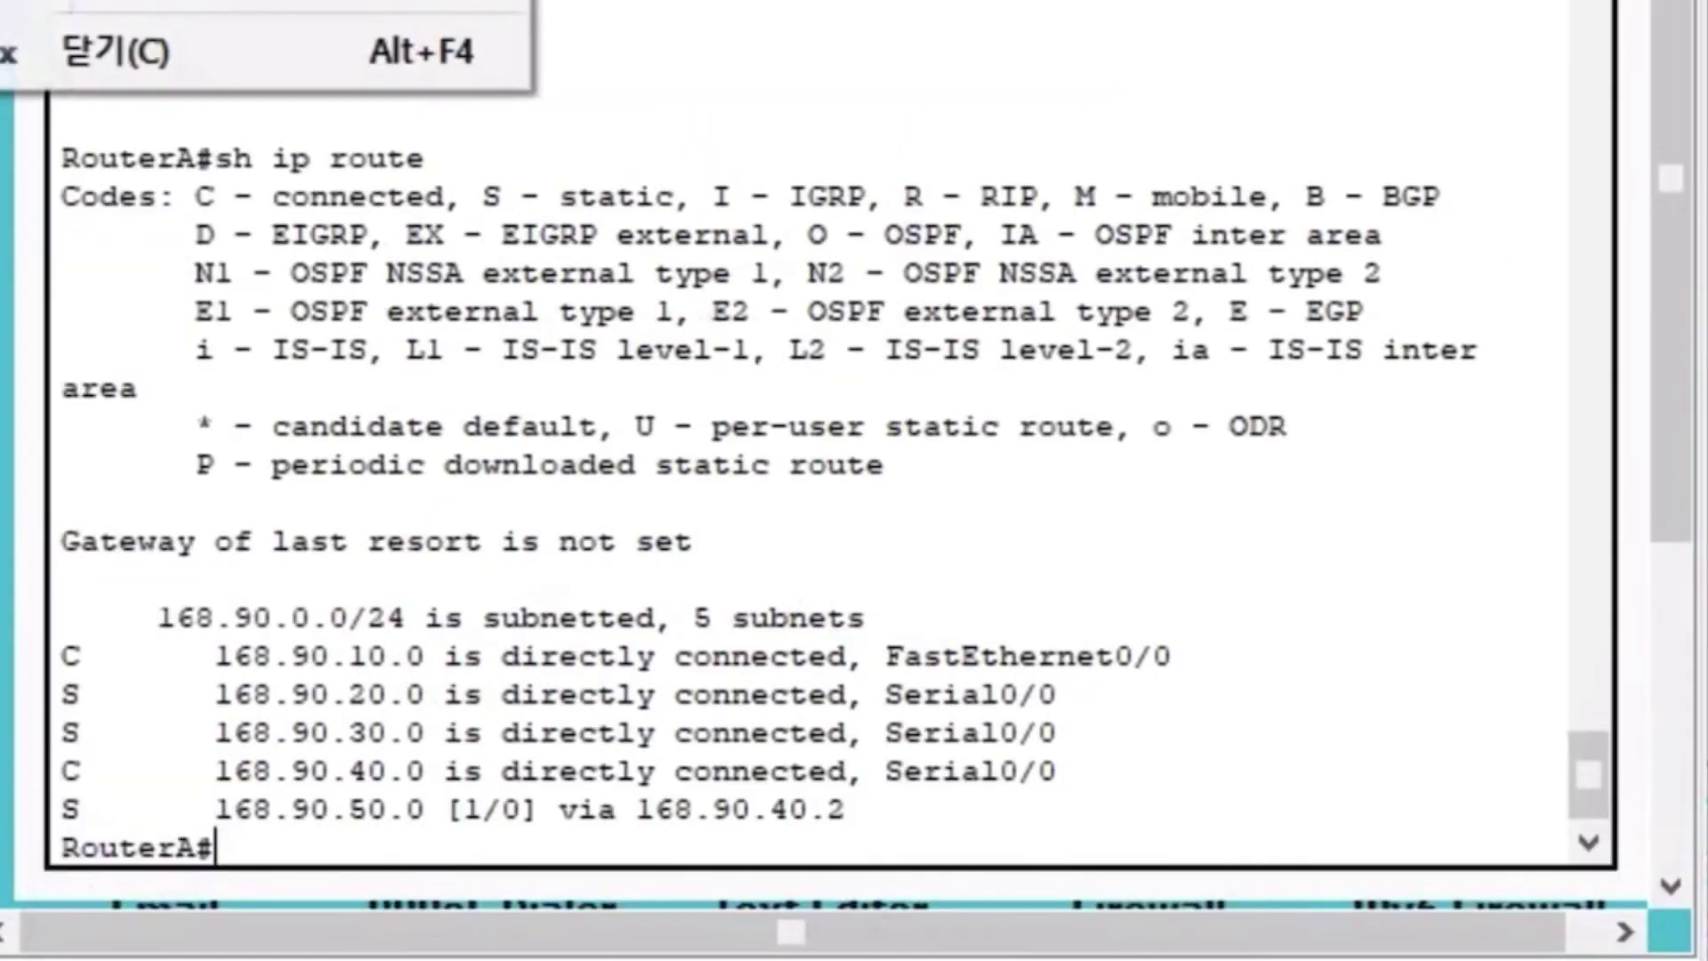
- Switch to RouterA's terminal and enter global configuration mode with config t
left_click(836, 584)
type("co")
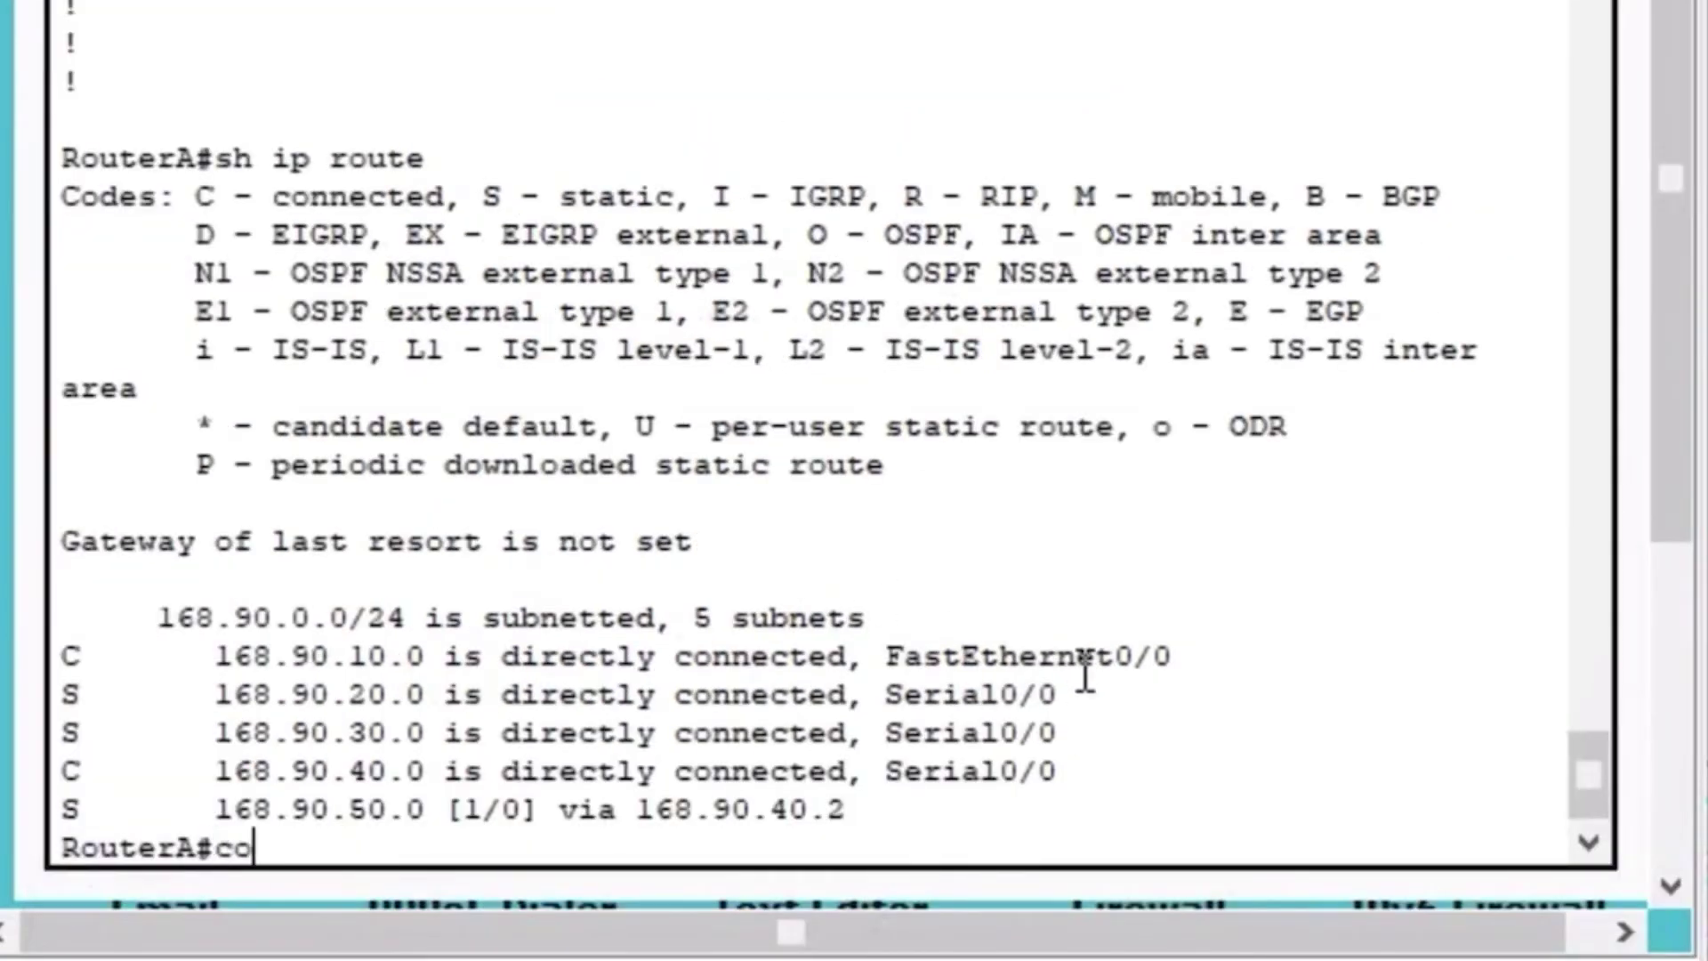
type("nfig t")
key("Return")
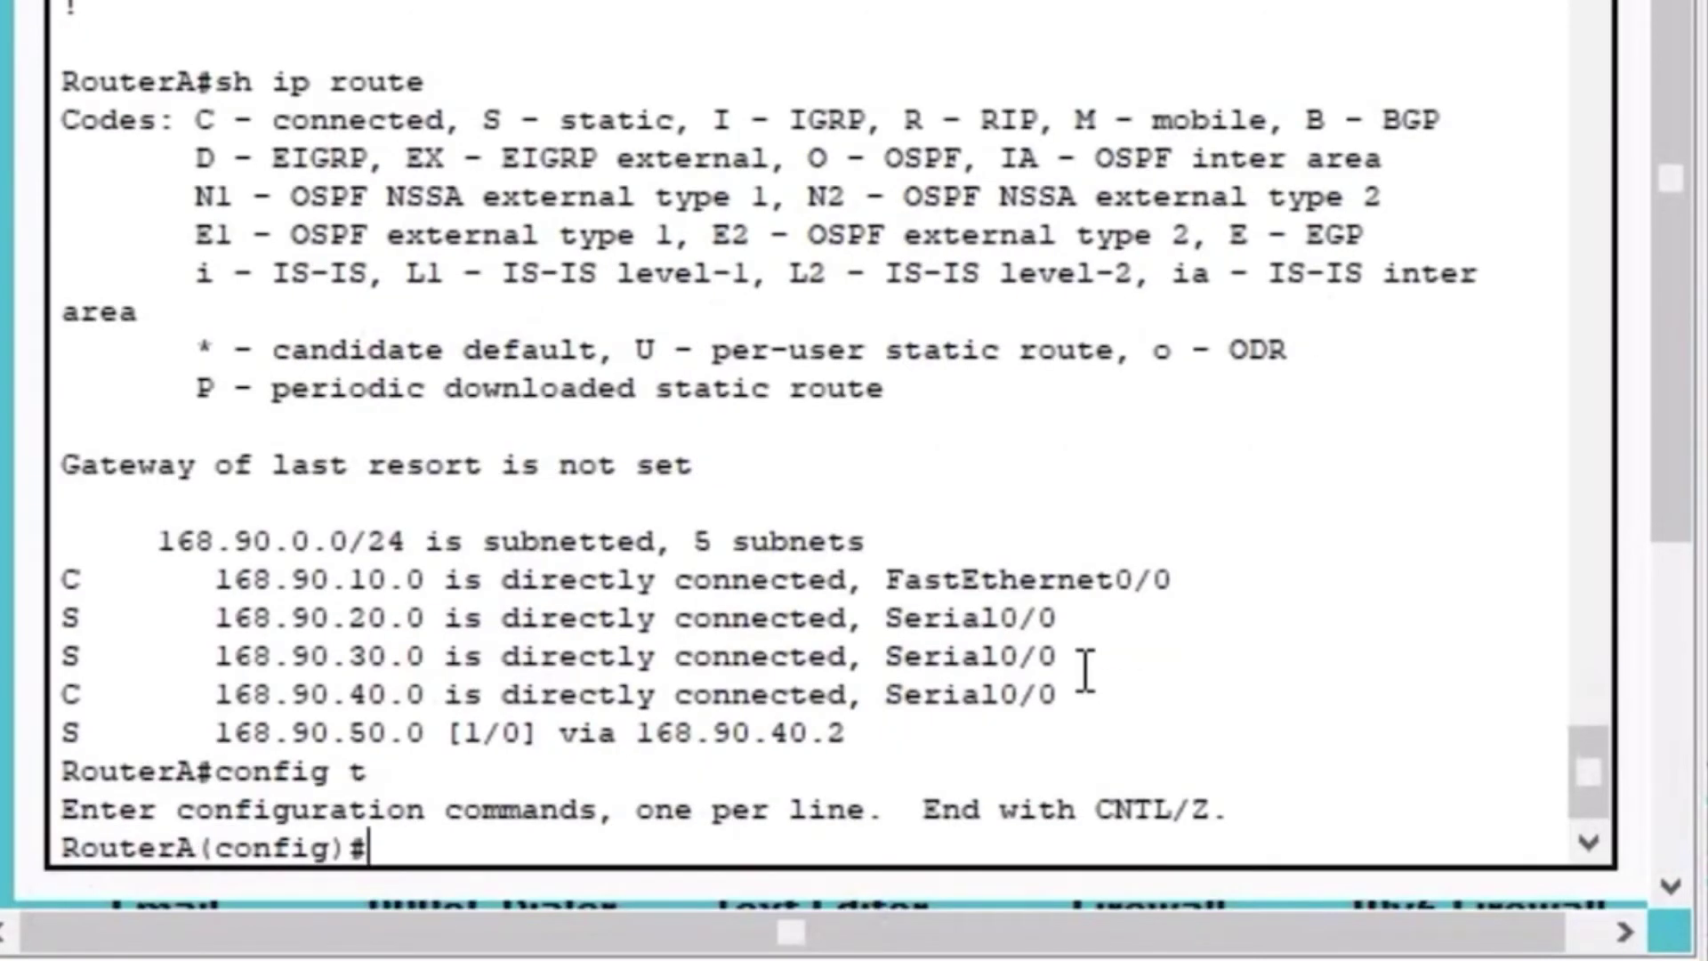
- Leave global configuration mode on RouterA and display its running configuration with sh run down to the static routes
key("ctrl+z")
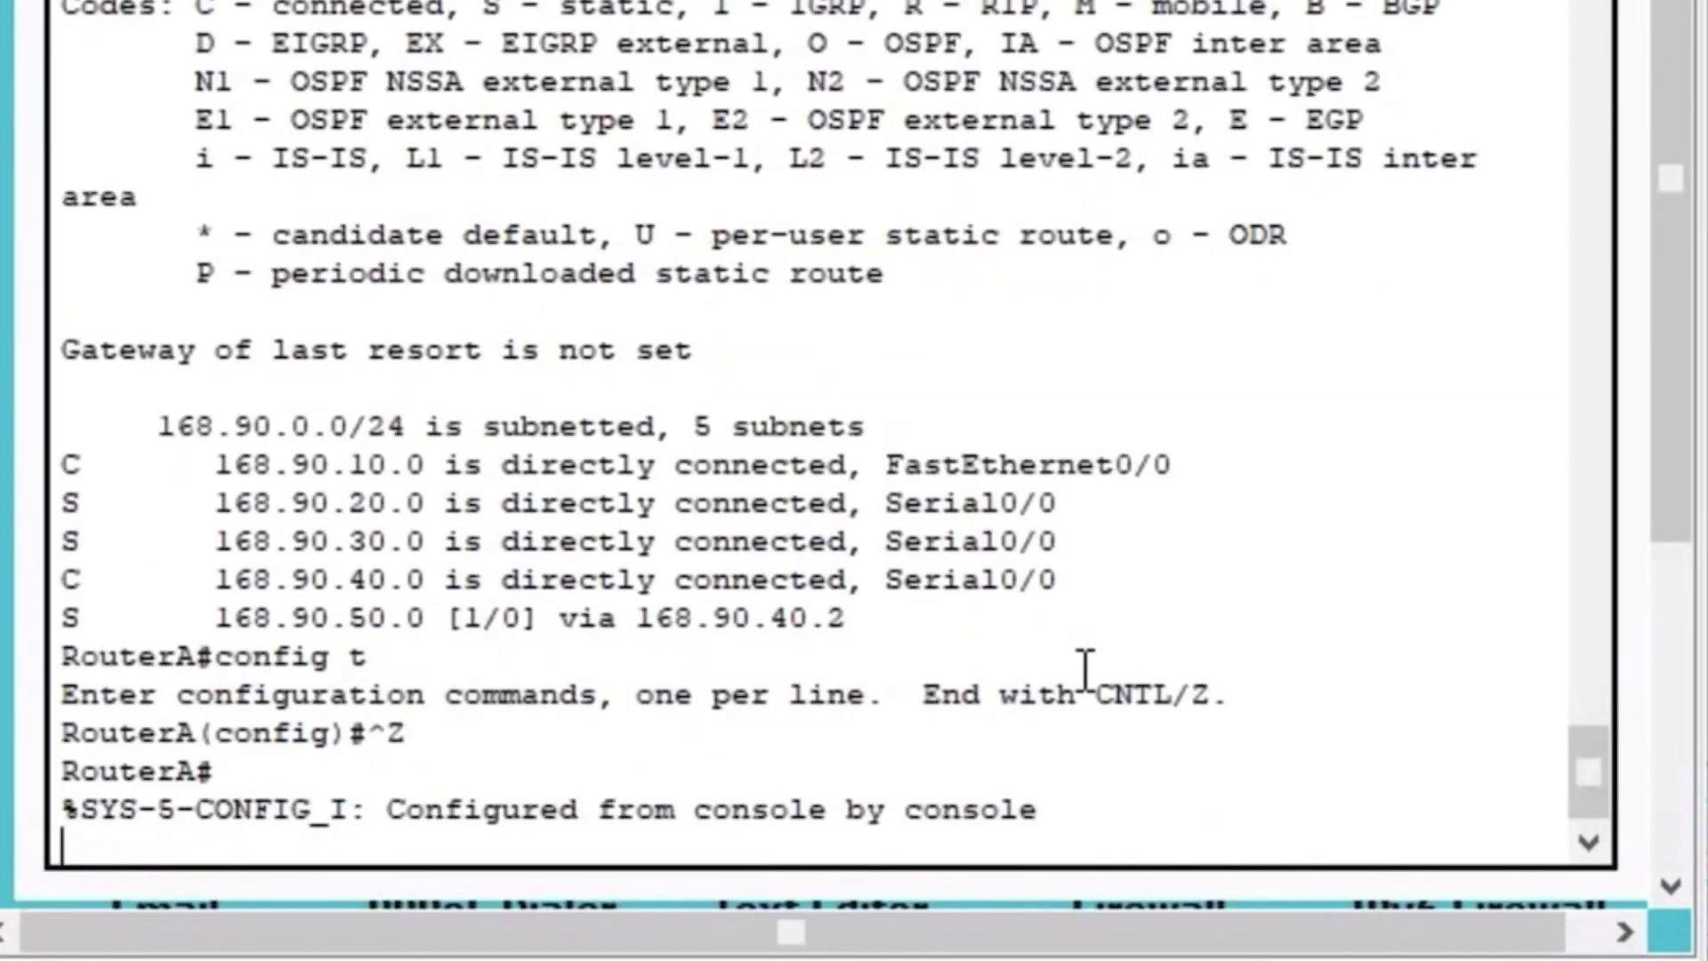
key("Return")
key("Return")
key("Return")
key("Return")
type("sh ")
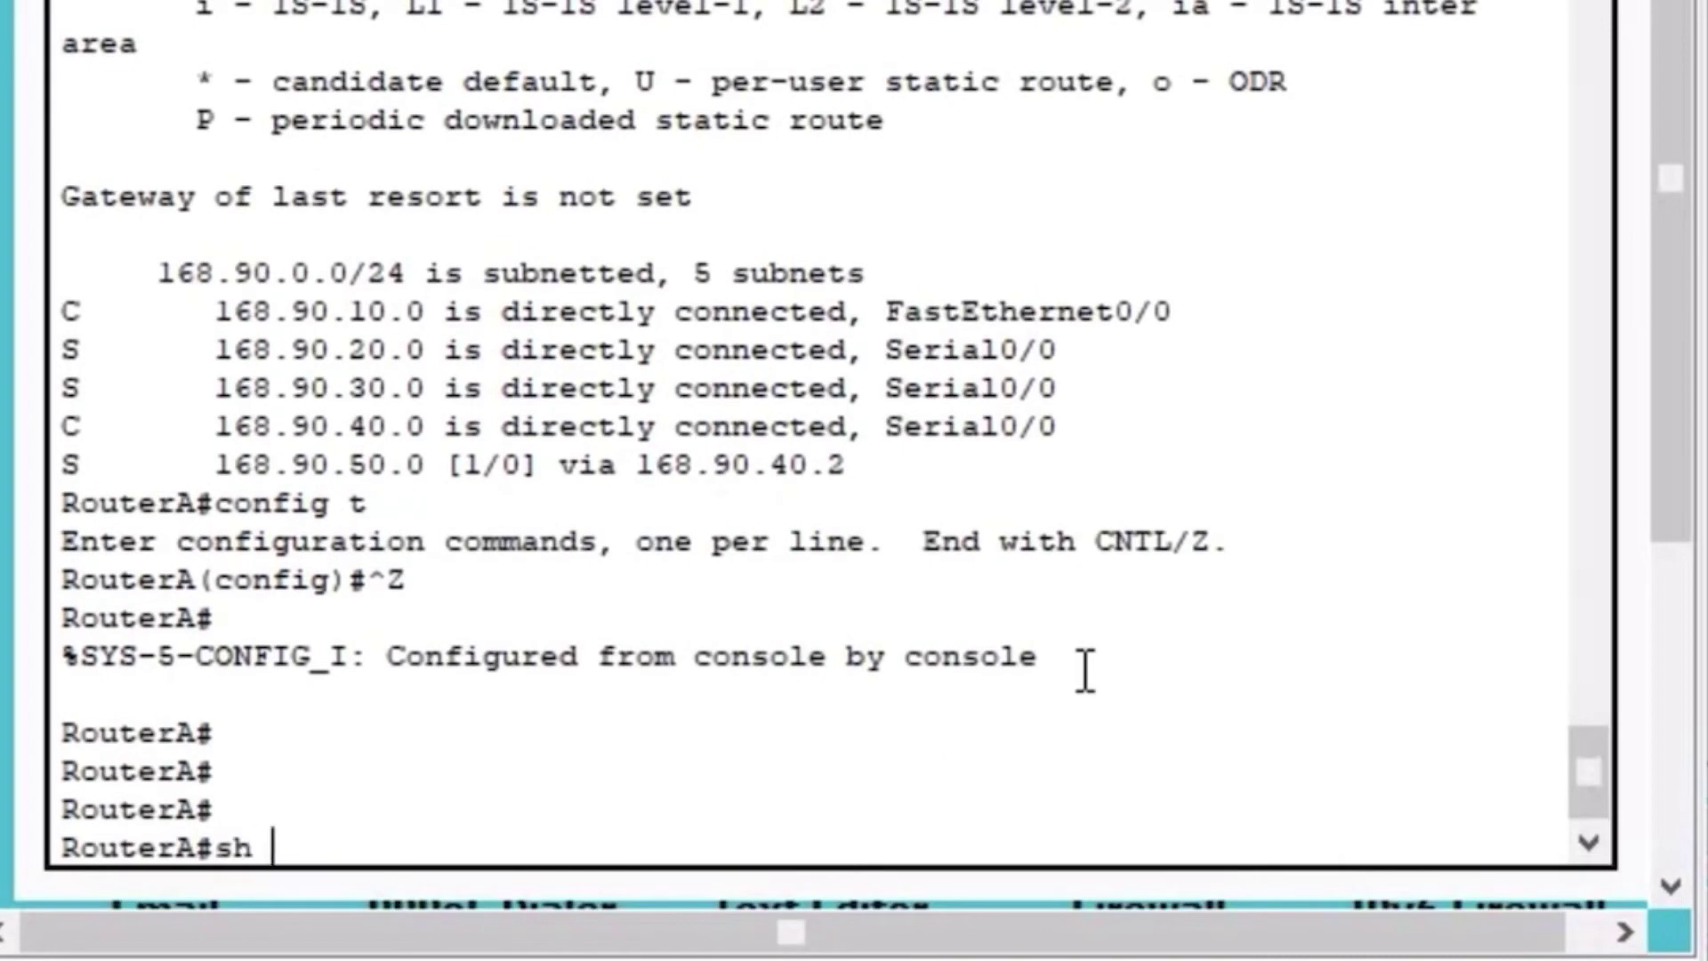
type("ip")
key("BackSpace")
key("BackSpace")
type("run")
key("Return")
key("space")
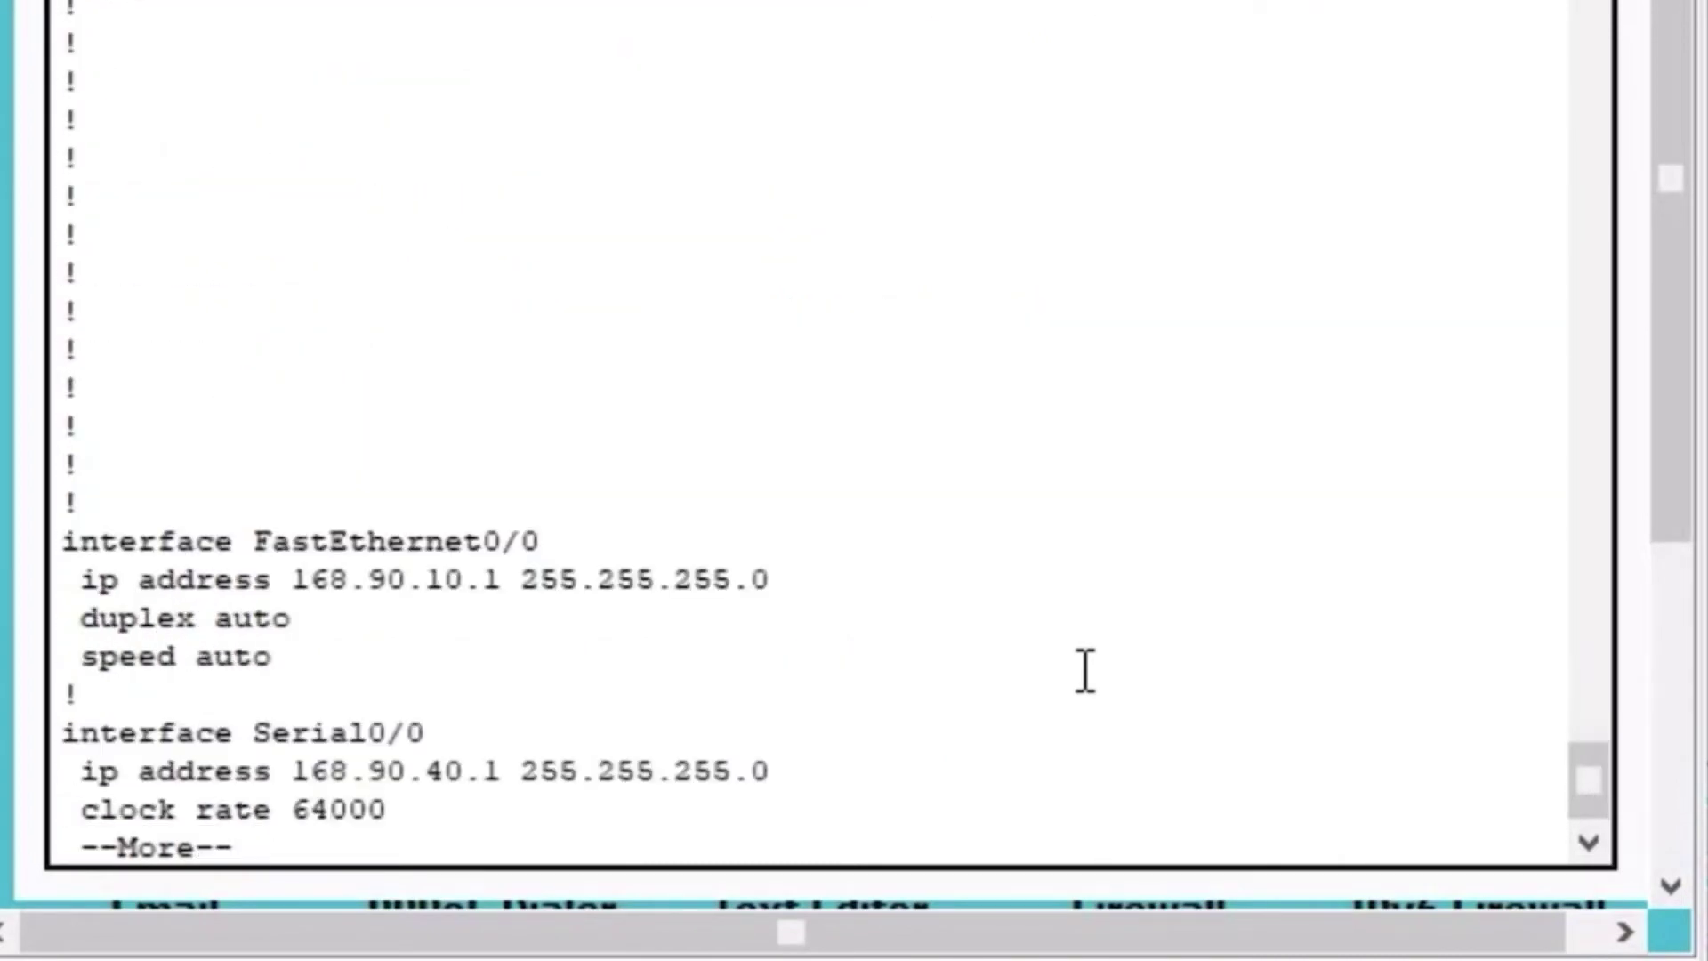
key("space")
key("space")
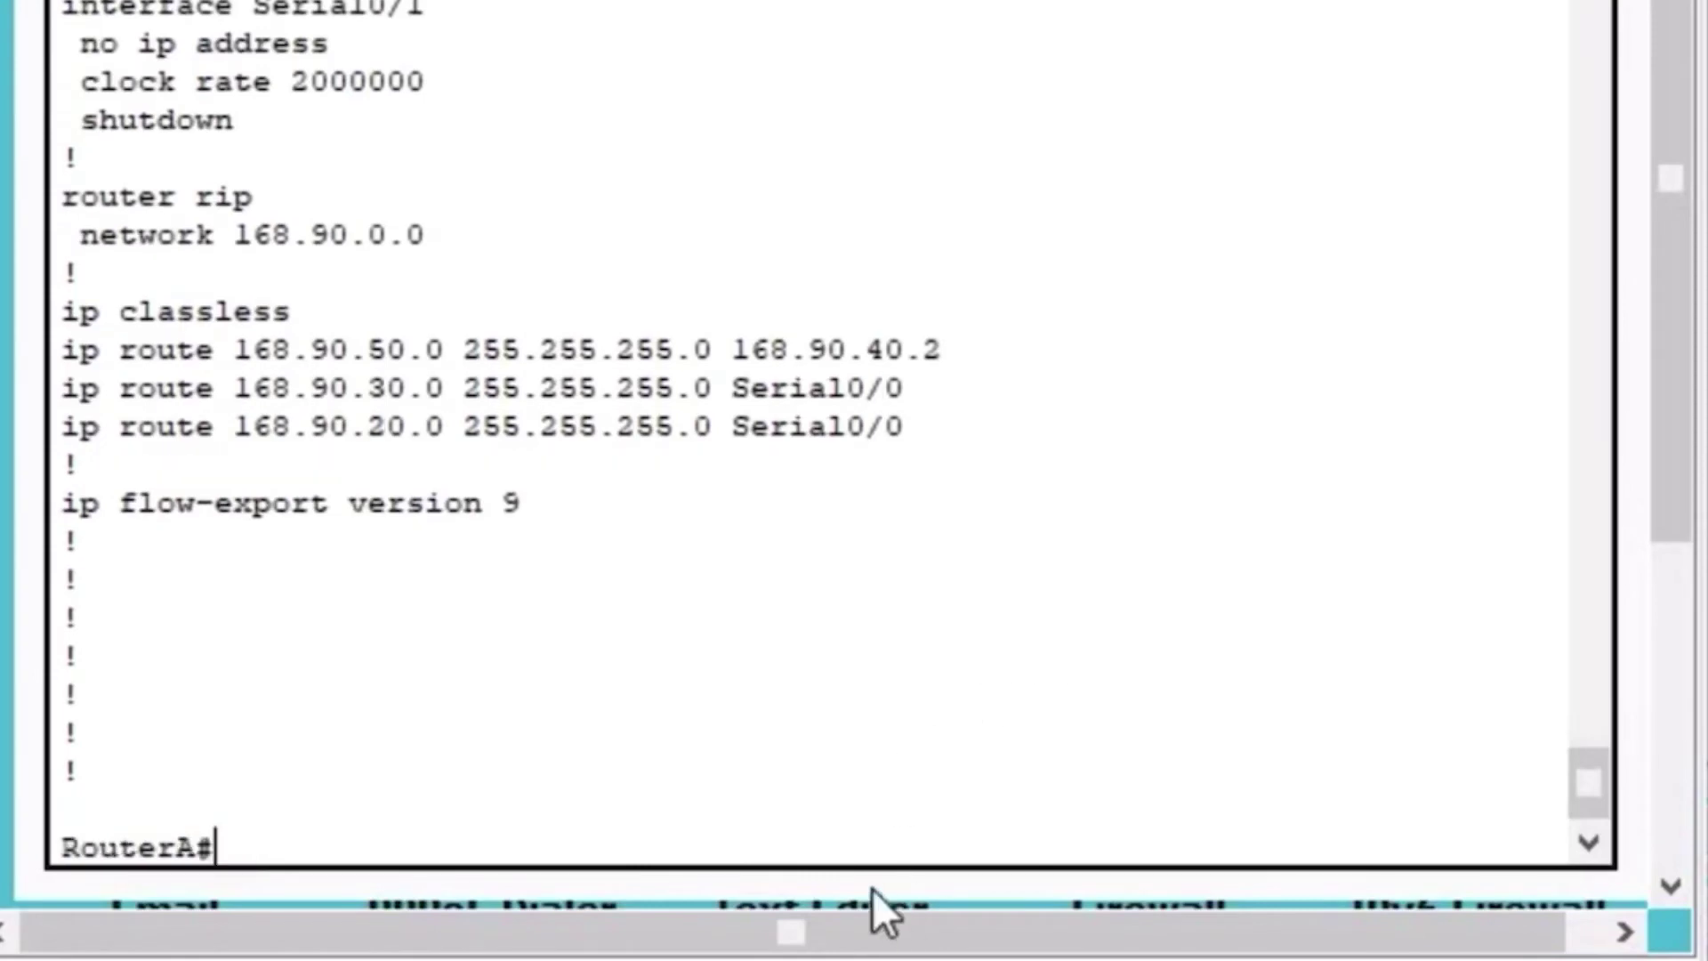
- Enter global configuration mode on RouterA and remove the static route with no ip route 168.90.50.0 255.255.255.0 168.90.40.2
type("config t")
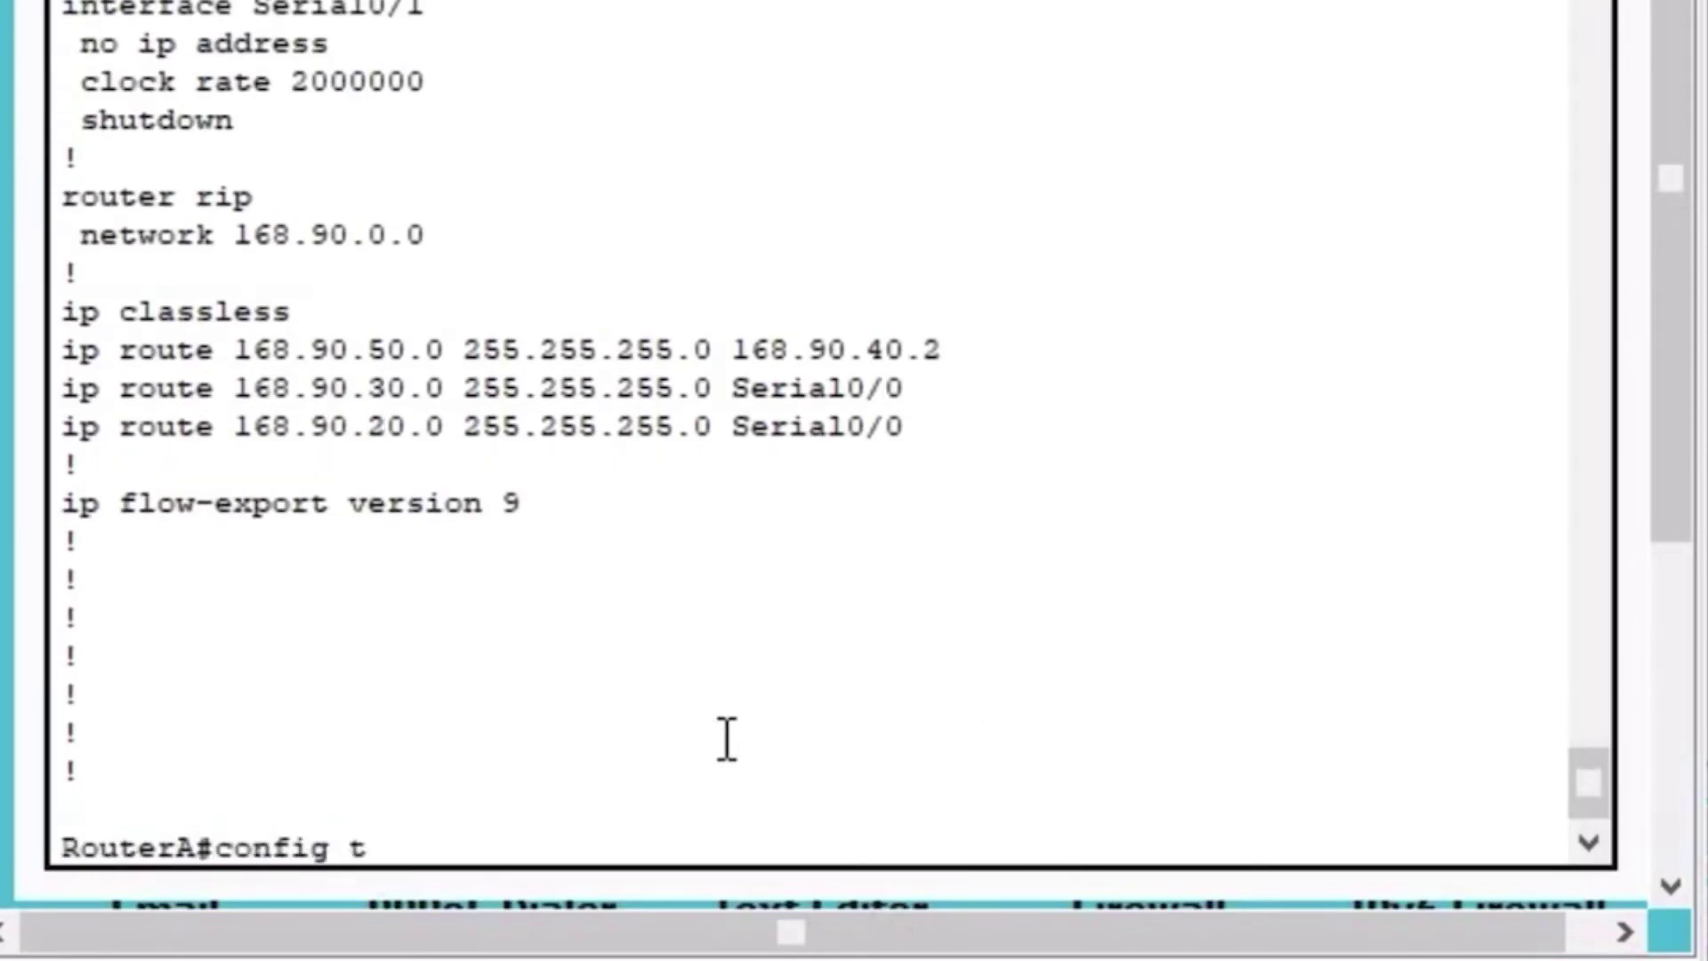
key("Return")
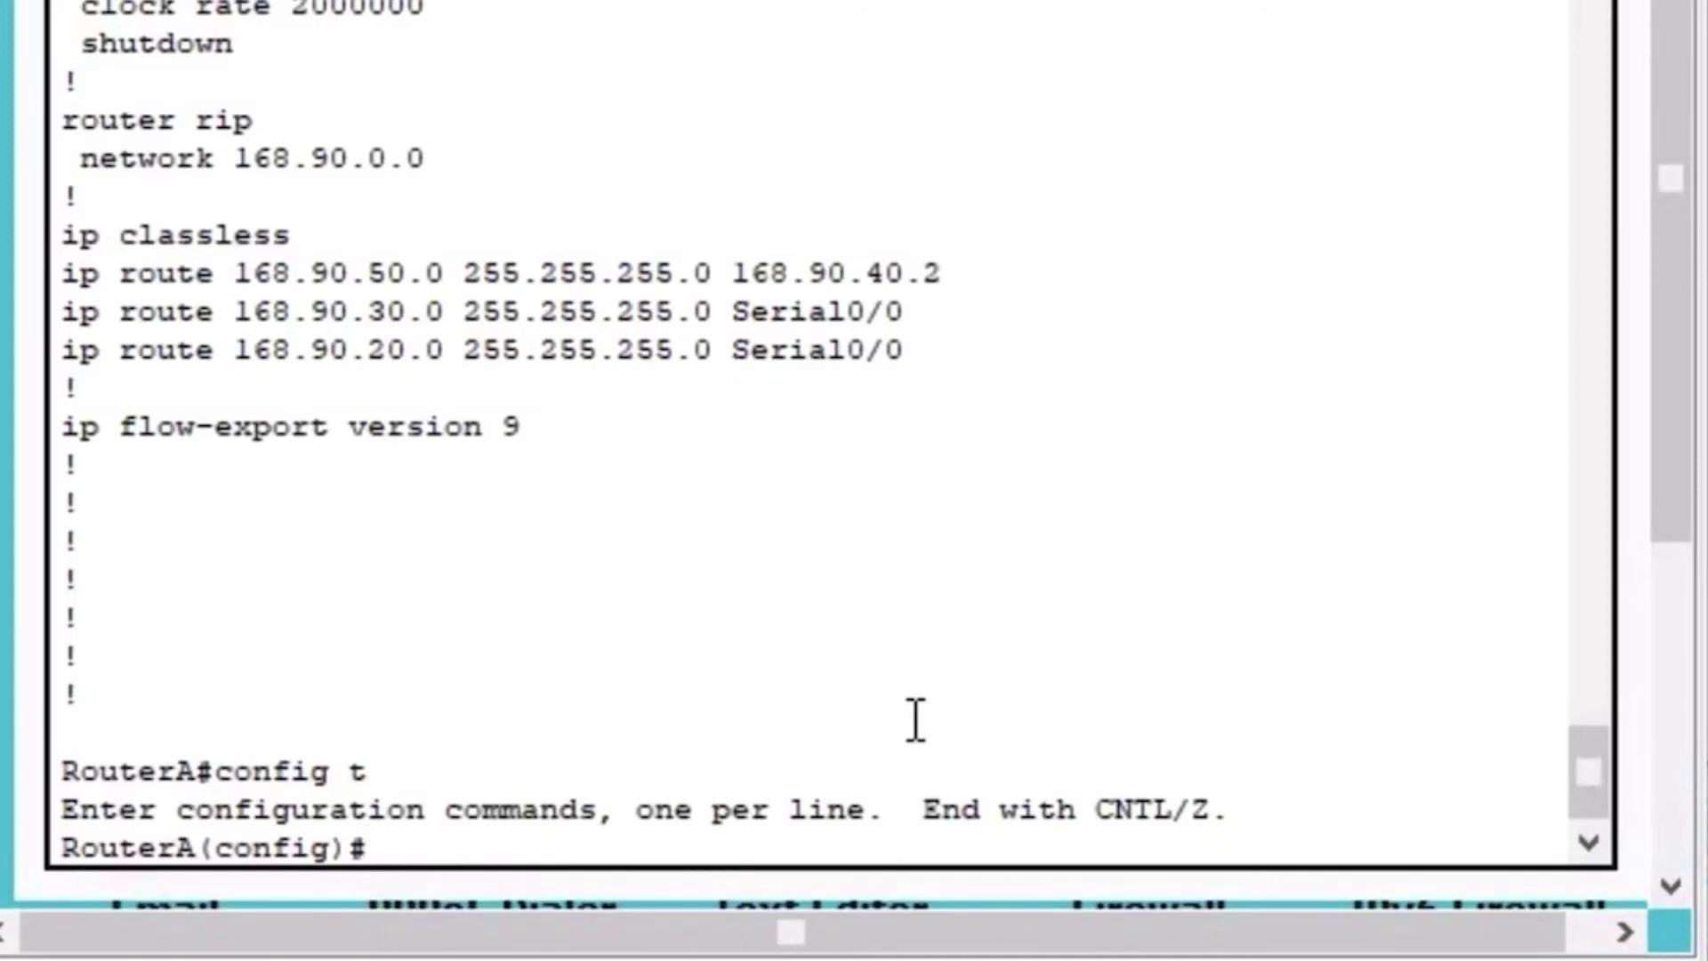
type("ip route")
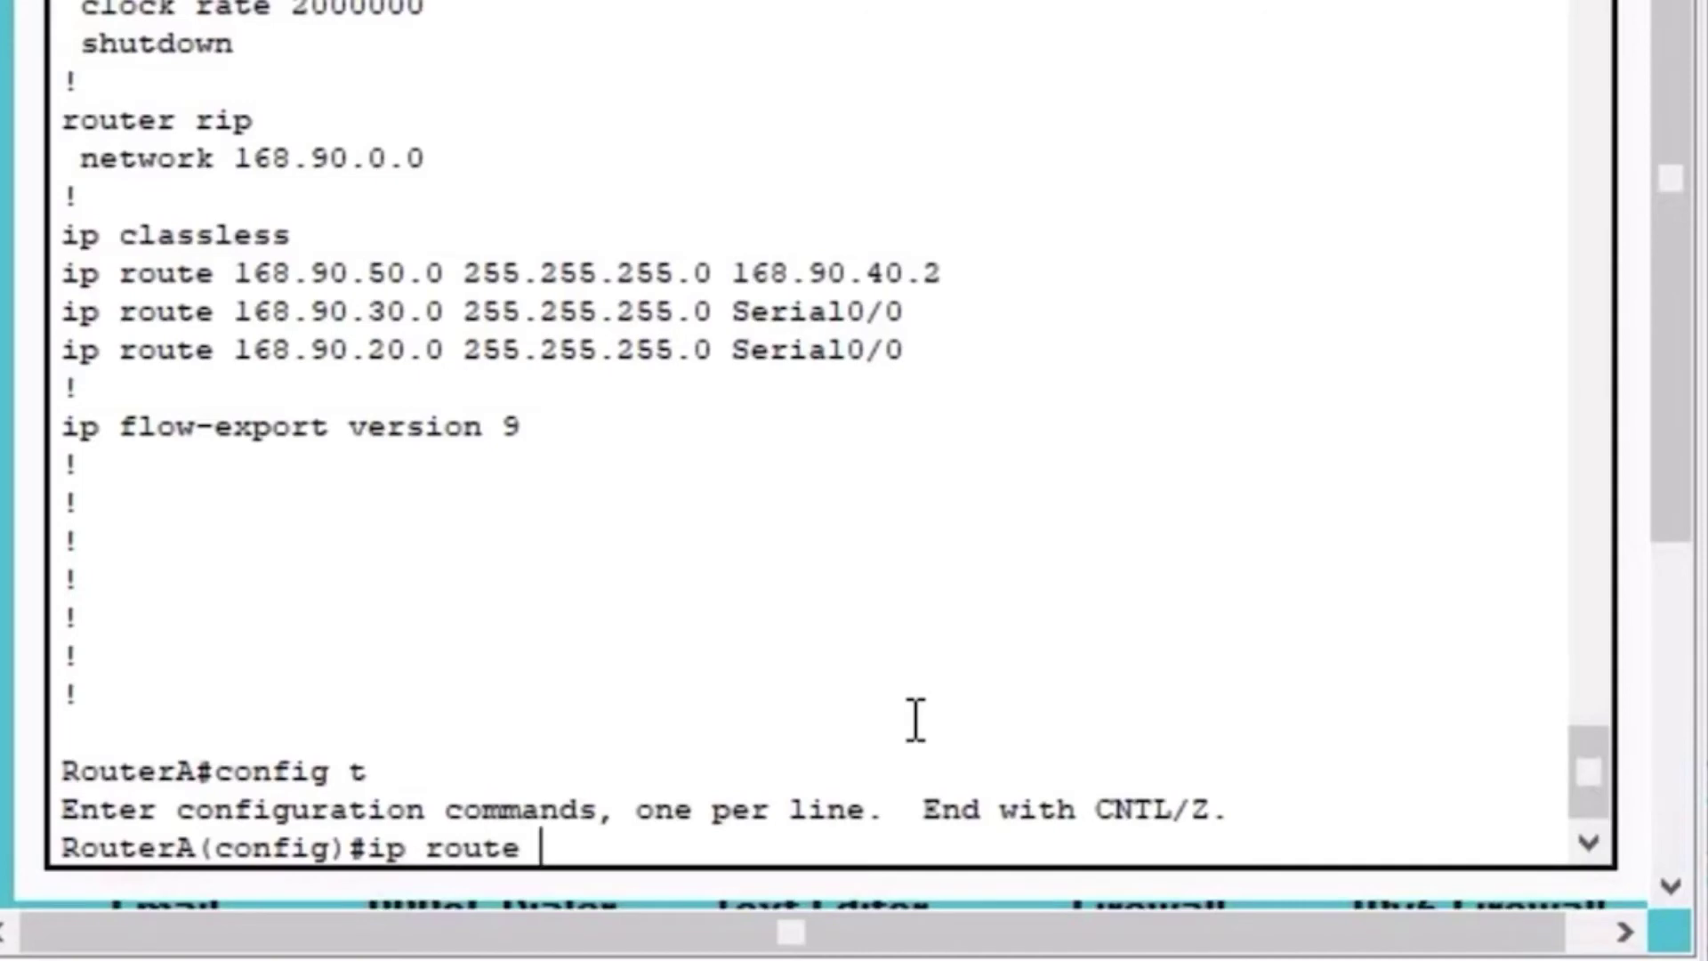
type(" 168.90.")
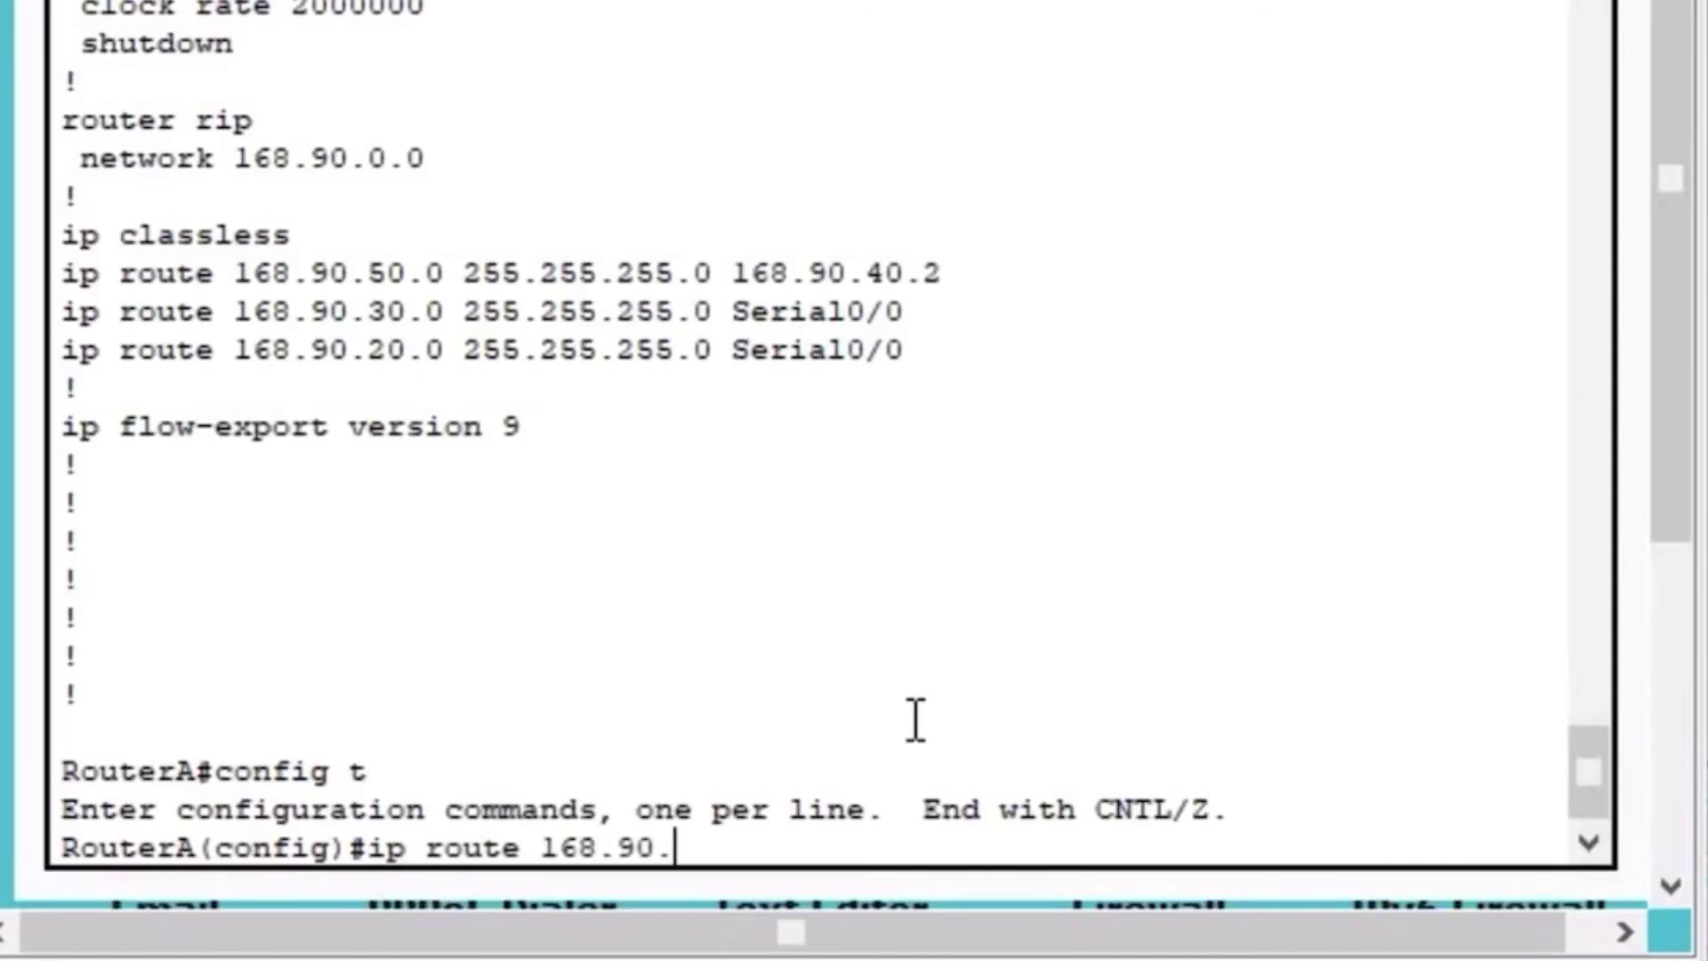
type("50.0 255")
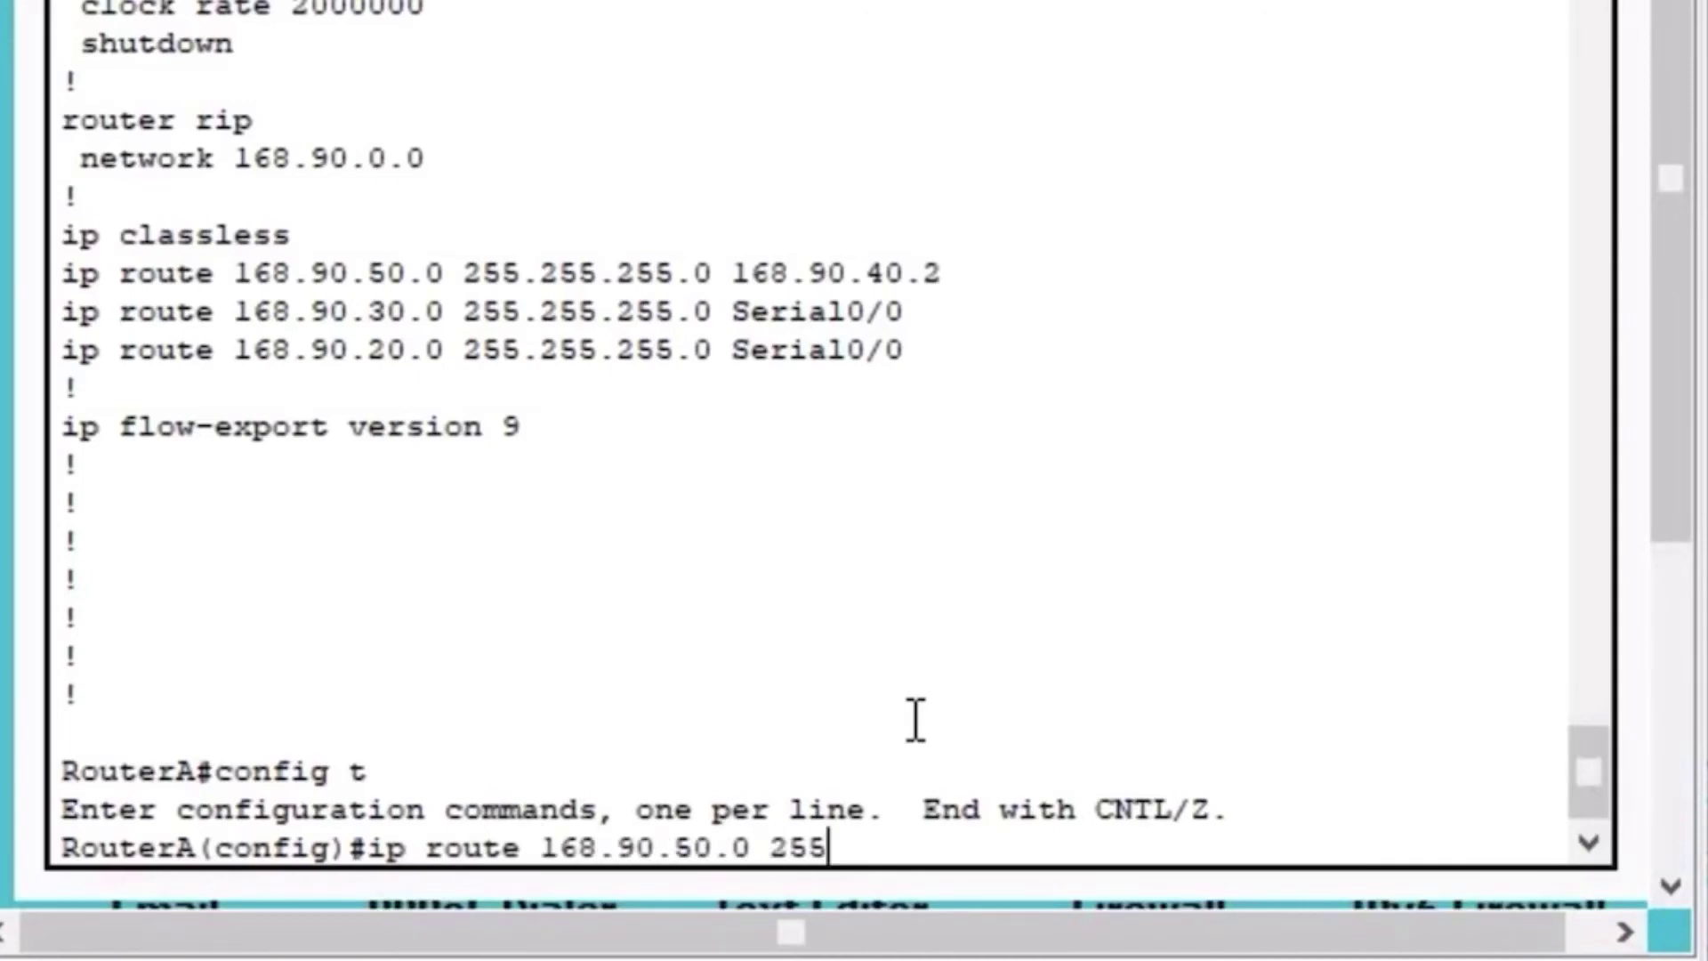
type(".255.255.")
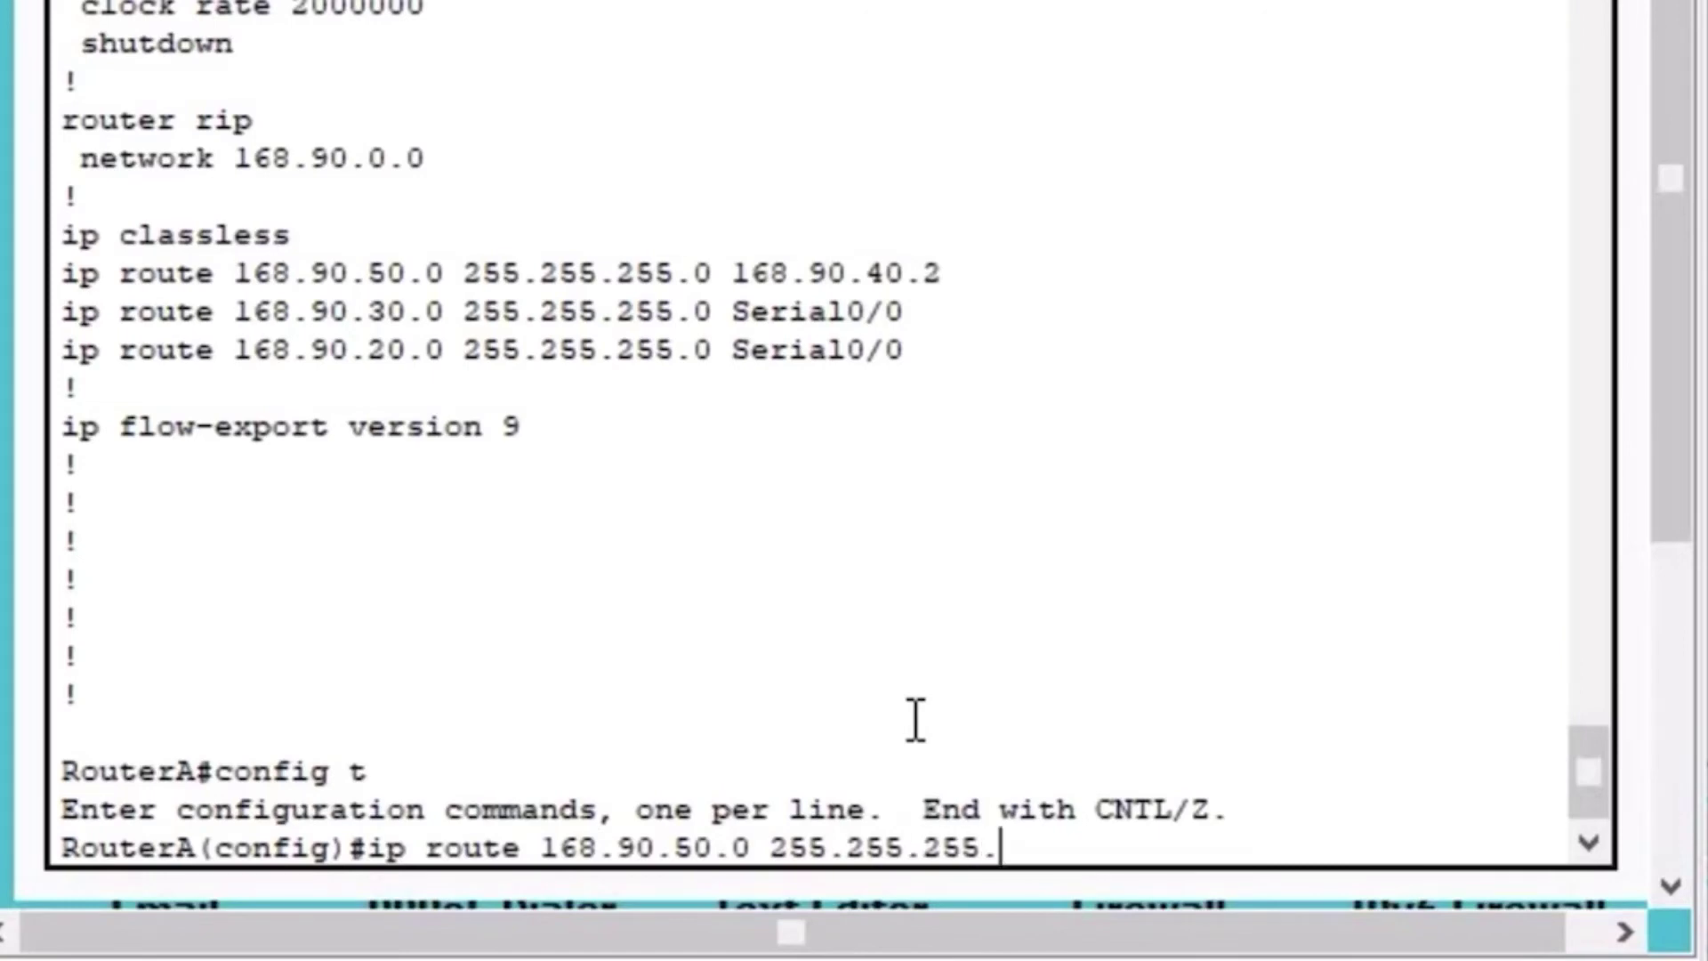
type("255.0 168.90.")
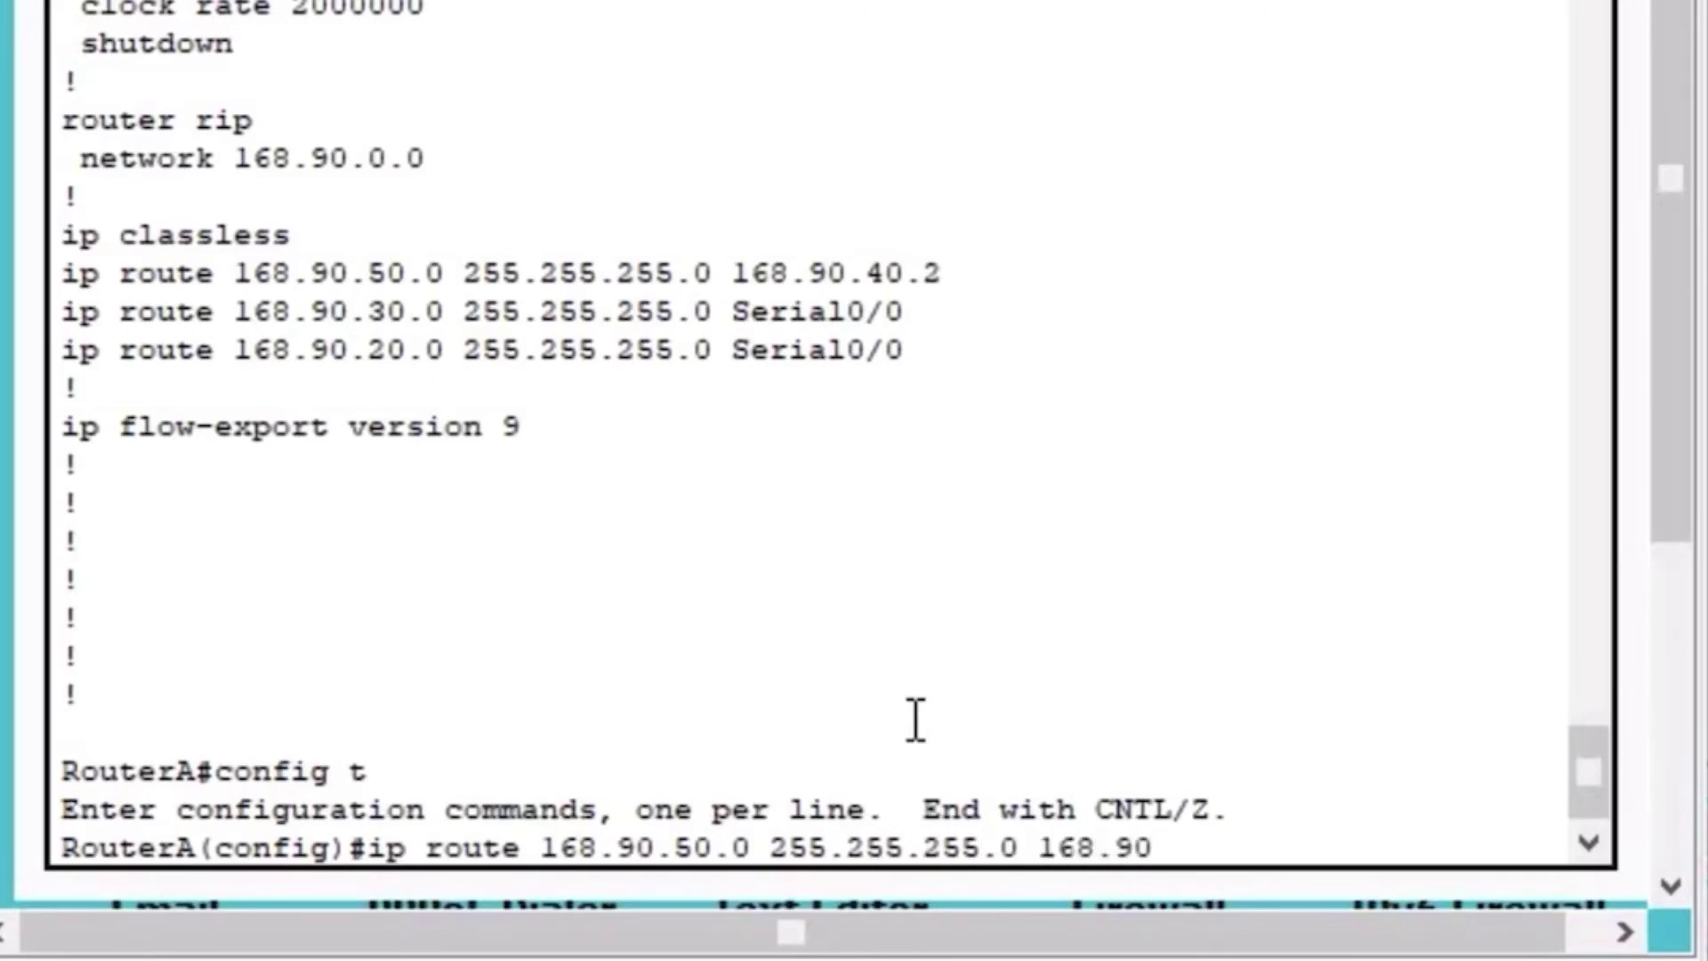
type("40.2")
key("ctrl+a")
type("no")
key("Return")
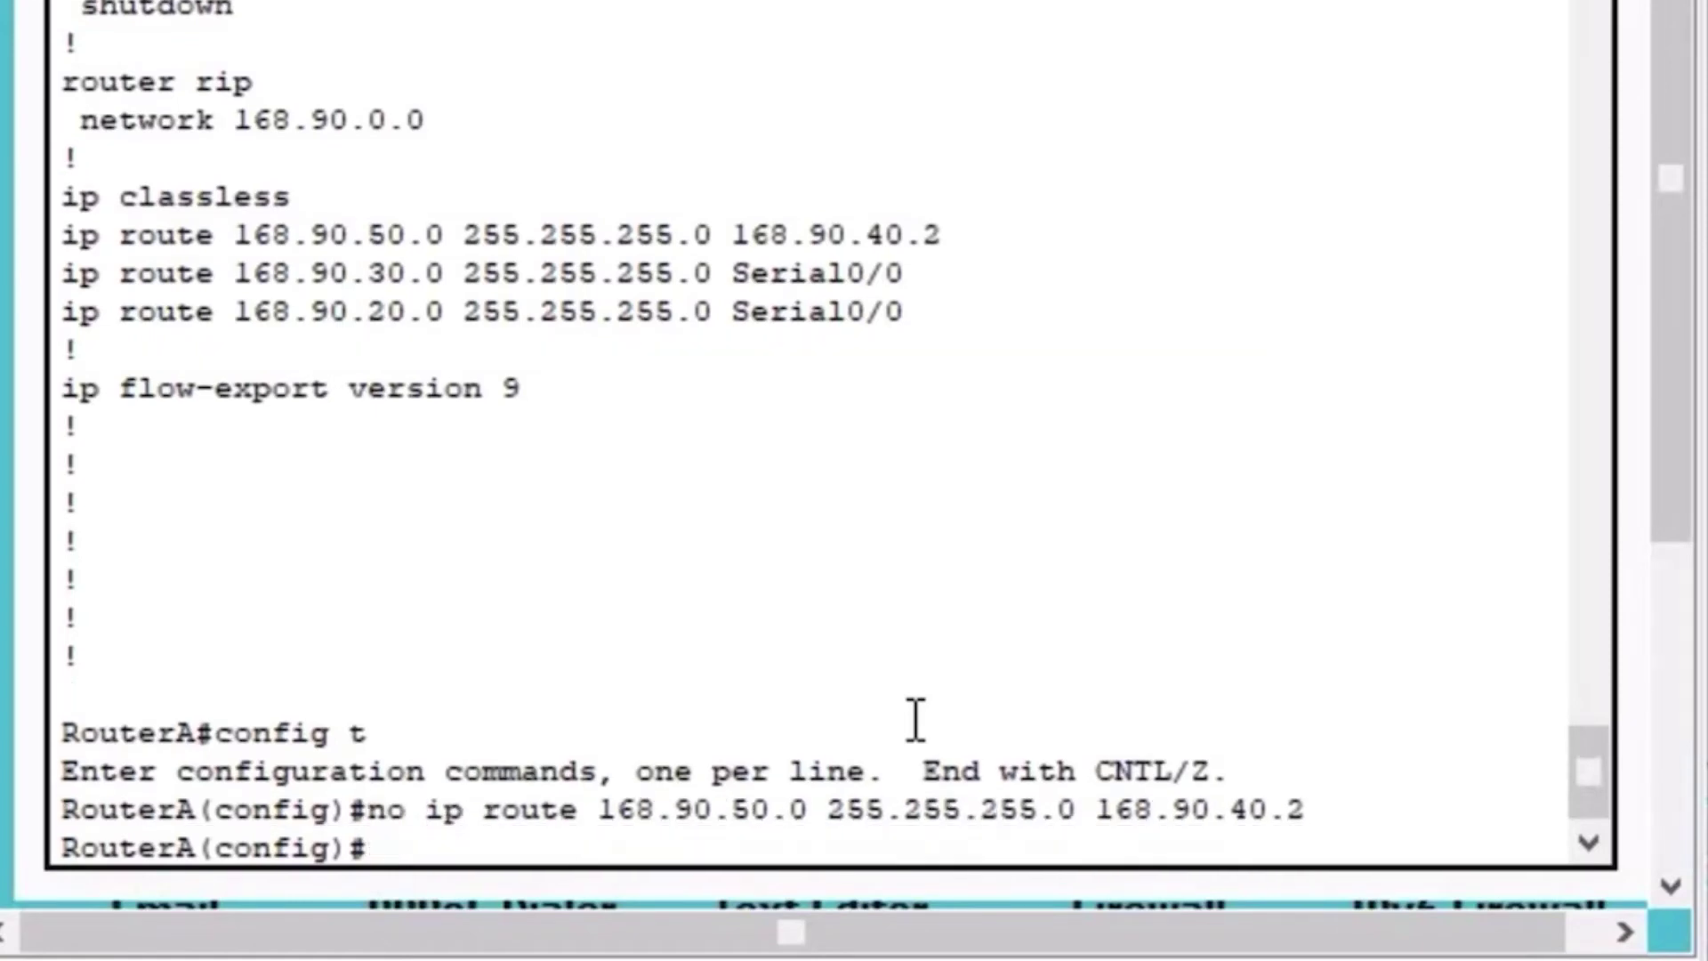
- Remove RouterA's static route to 168.90.30.0 with no ip route 168.90.30.0 255.255.255.0 s0/0, reusing the previous command
key("Up")
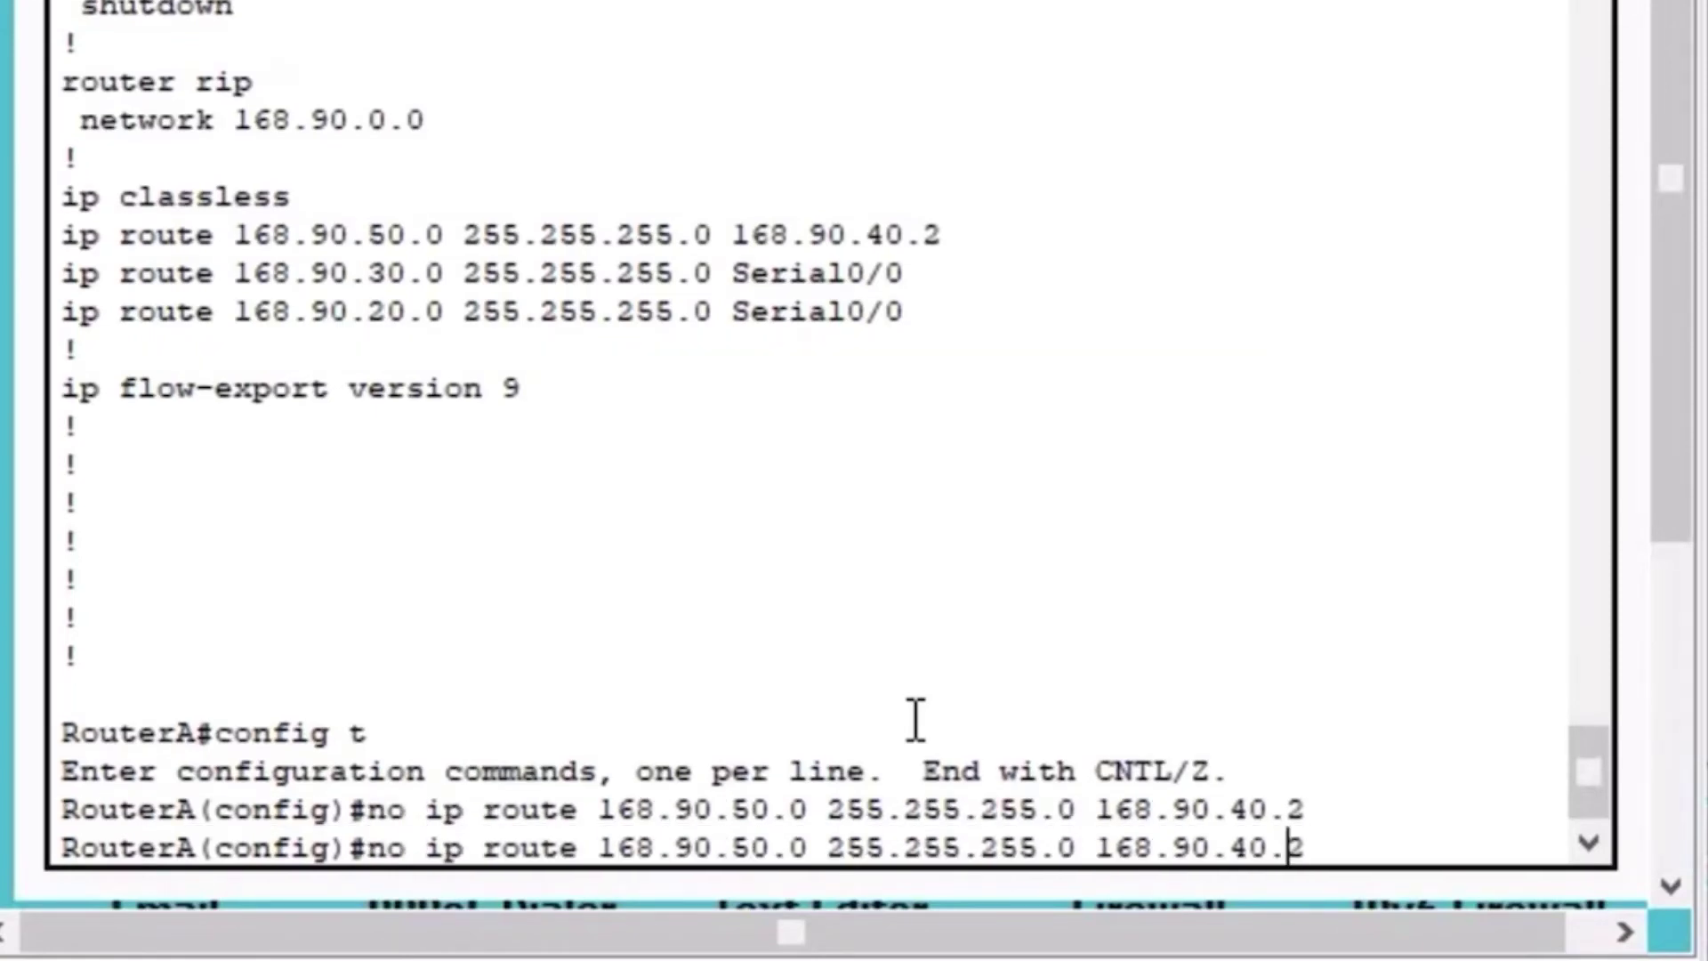
key("BackSpace")
key("BackSpace")
key("BackSpace")
key("BackSpace")
key("BackSpace")
key("BackSpace")
key("BackSpace")
key("BackSpace")
key("BackSpace")
key("BackSpace")
key("BackSpace")
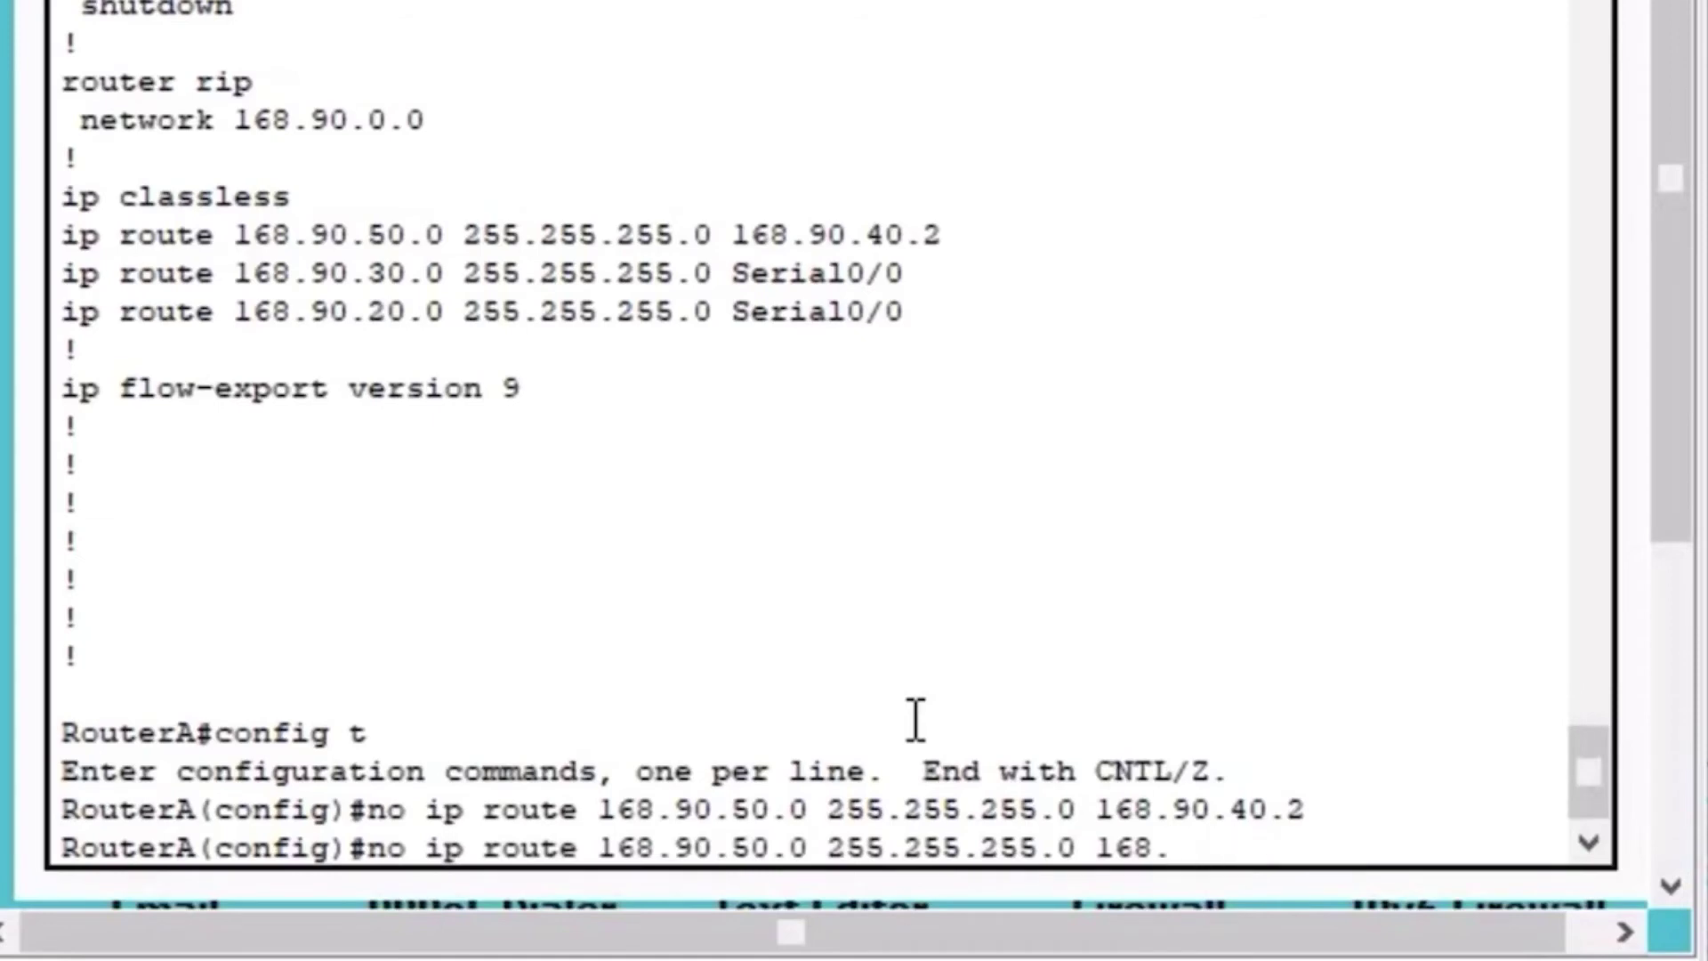
key("Left")
key("Left")
key("Left")
key("Left")
key("Left")
key("Left")
key("Left")
key("Left")
key("Left")
key("Left")
key("Left")
key("Left")
key("Left")
key("Left")
key("Left")
key("Left")
key("Left")
key("Left")
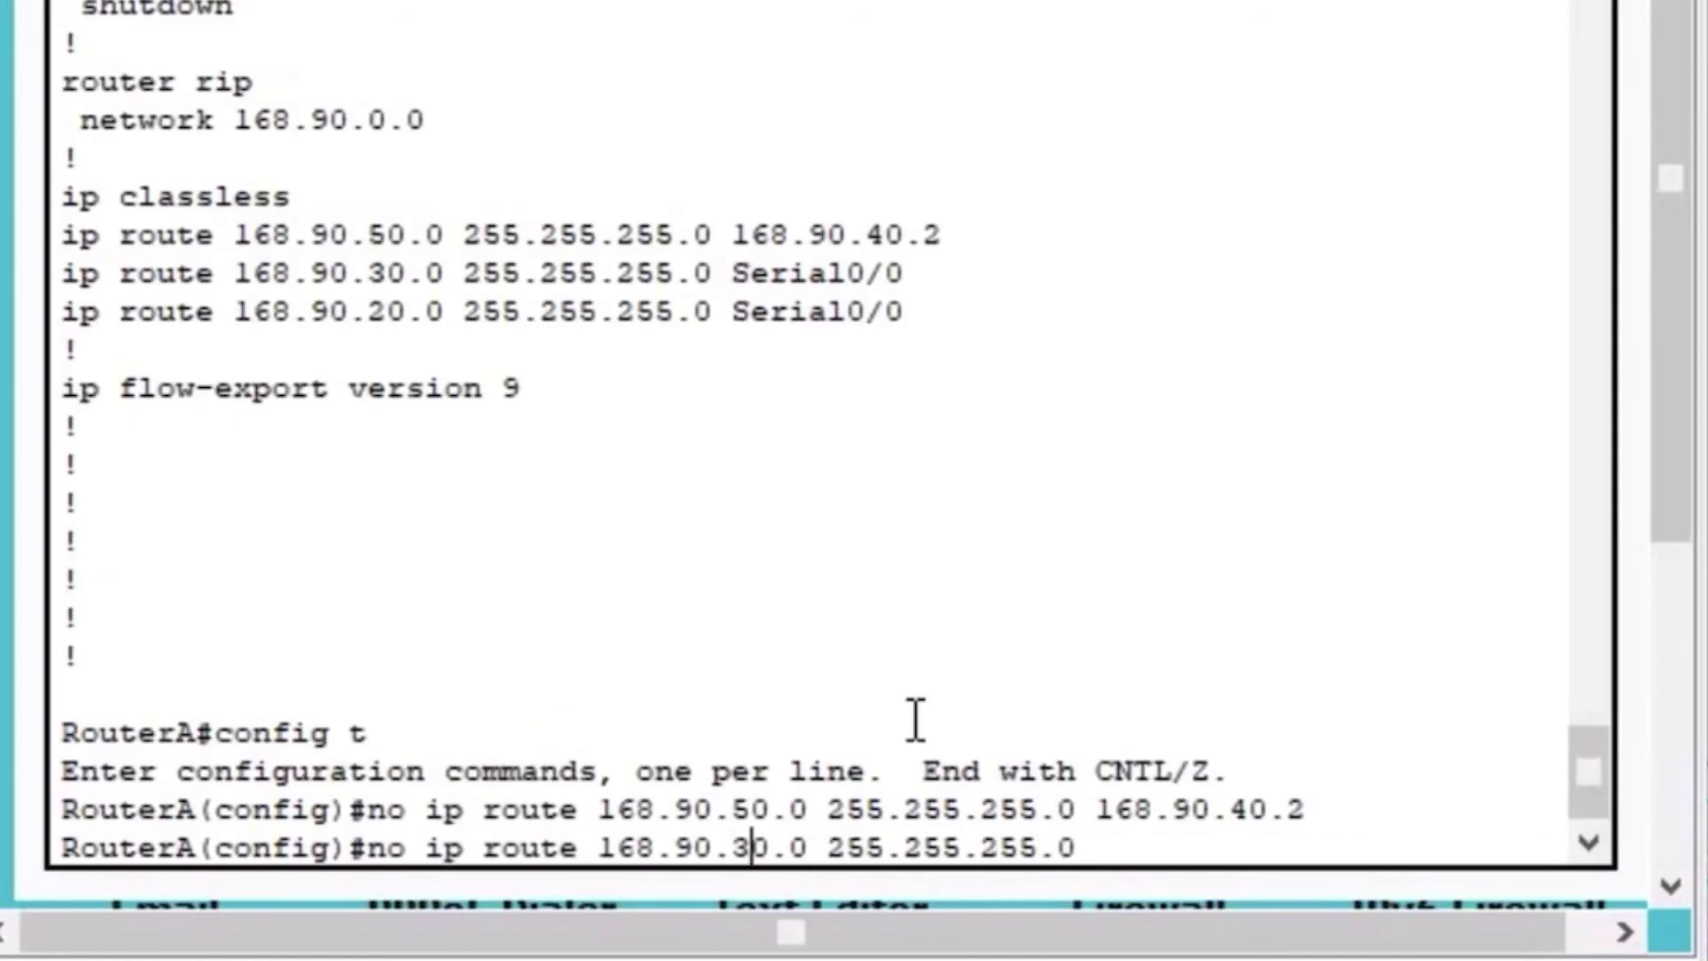
key("Right")
key("Right")
key("Right")
key("Right")
key("Right")
key("Right")
key("Right")
key("Right")
key("Right")
key("Right")
key("Right")
key("Right")
key("Right")
key("Right")
key("Right")
key("Right")
key("Right")
key("Right")
type("s0/0")
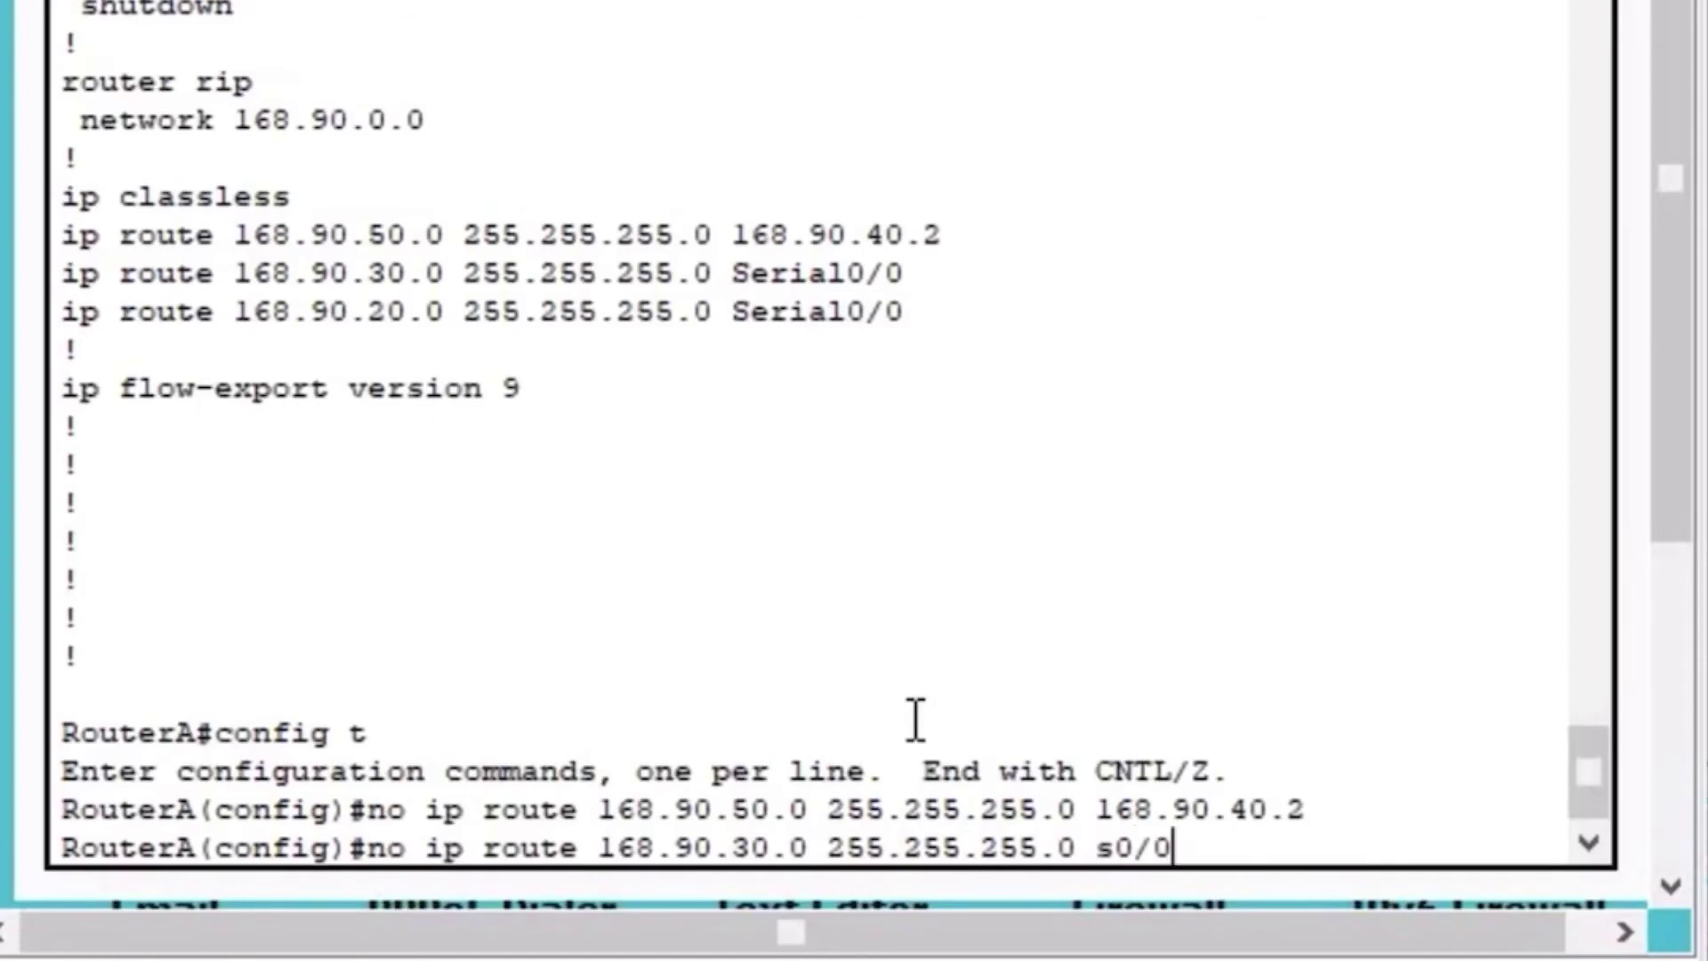
key("Return")
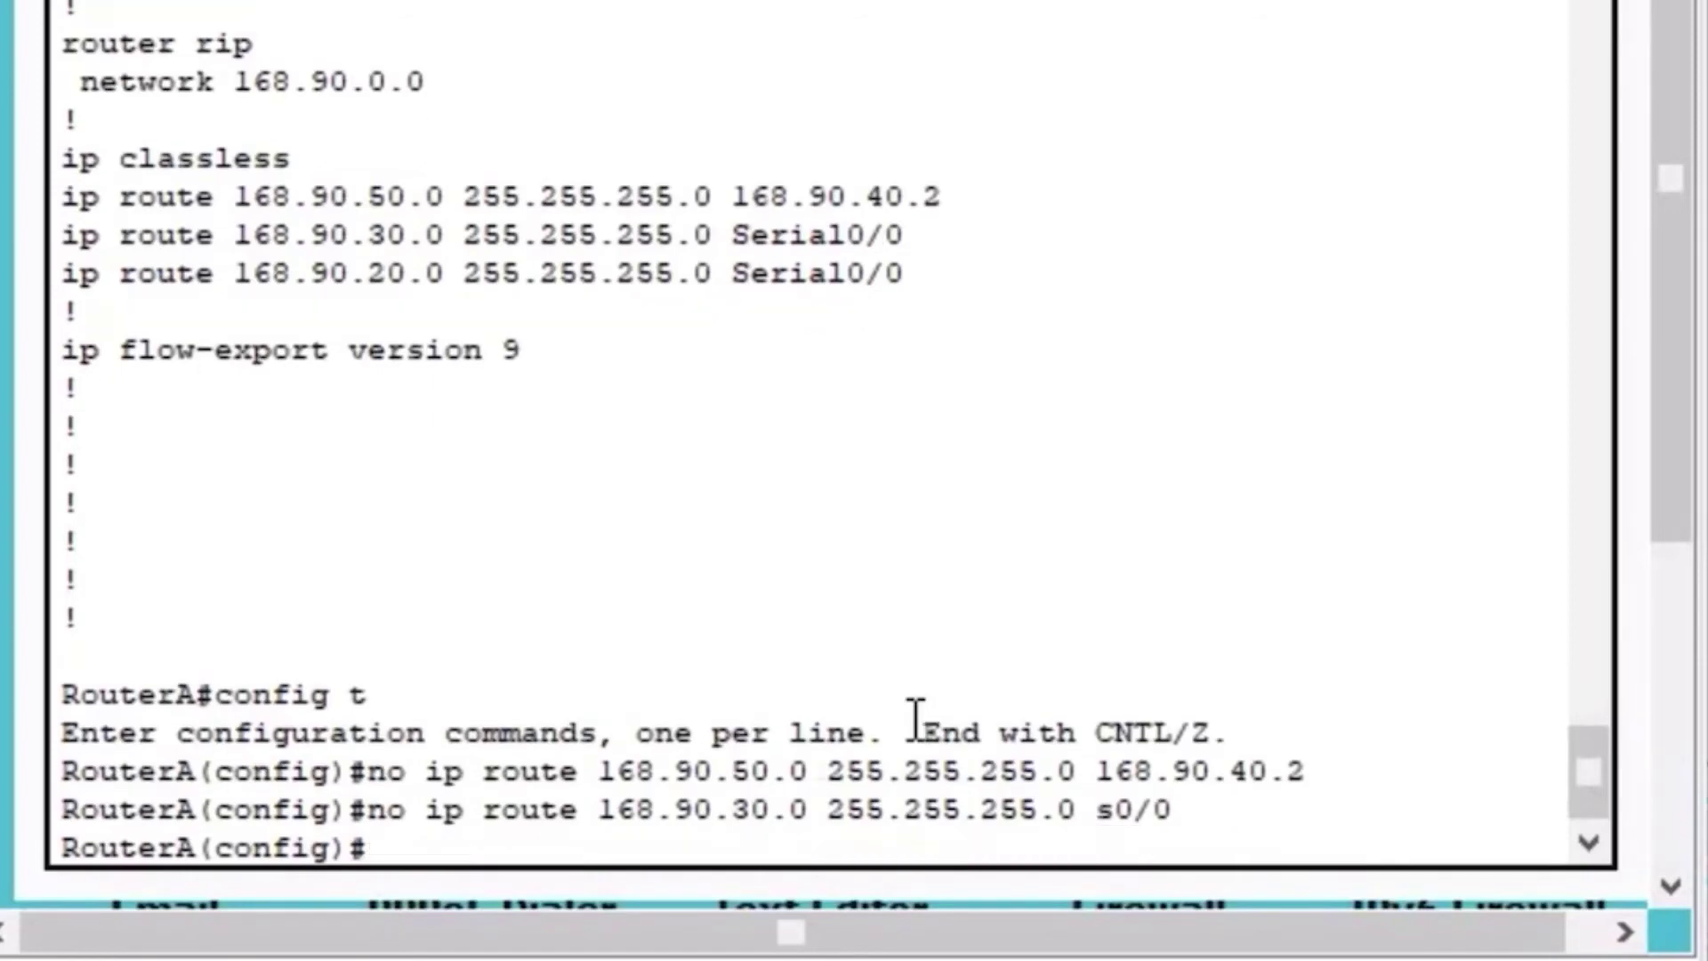
- Remove RouterA's static route with no ip route 168.90.20.0 255.255.255.0 s0/0, highlighting the first removed route before submitting
key("Up")
key("Left")
key("Left")
key("Left")
key("Left")
key("Left")
key("Left")
key("Left")
key("Left")
key("Left")
key("Left")
key("Left")
key("Left")
key("Left")
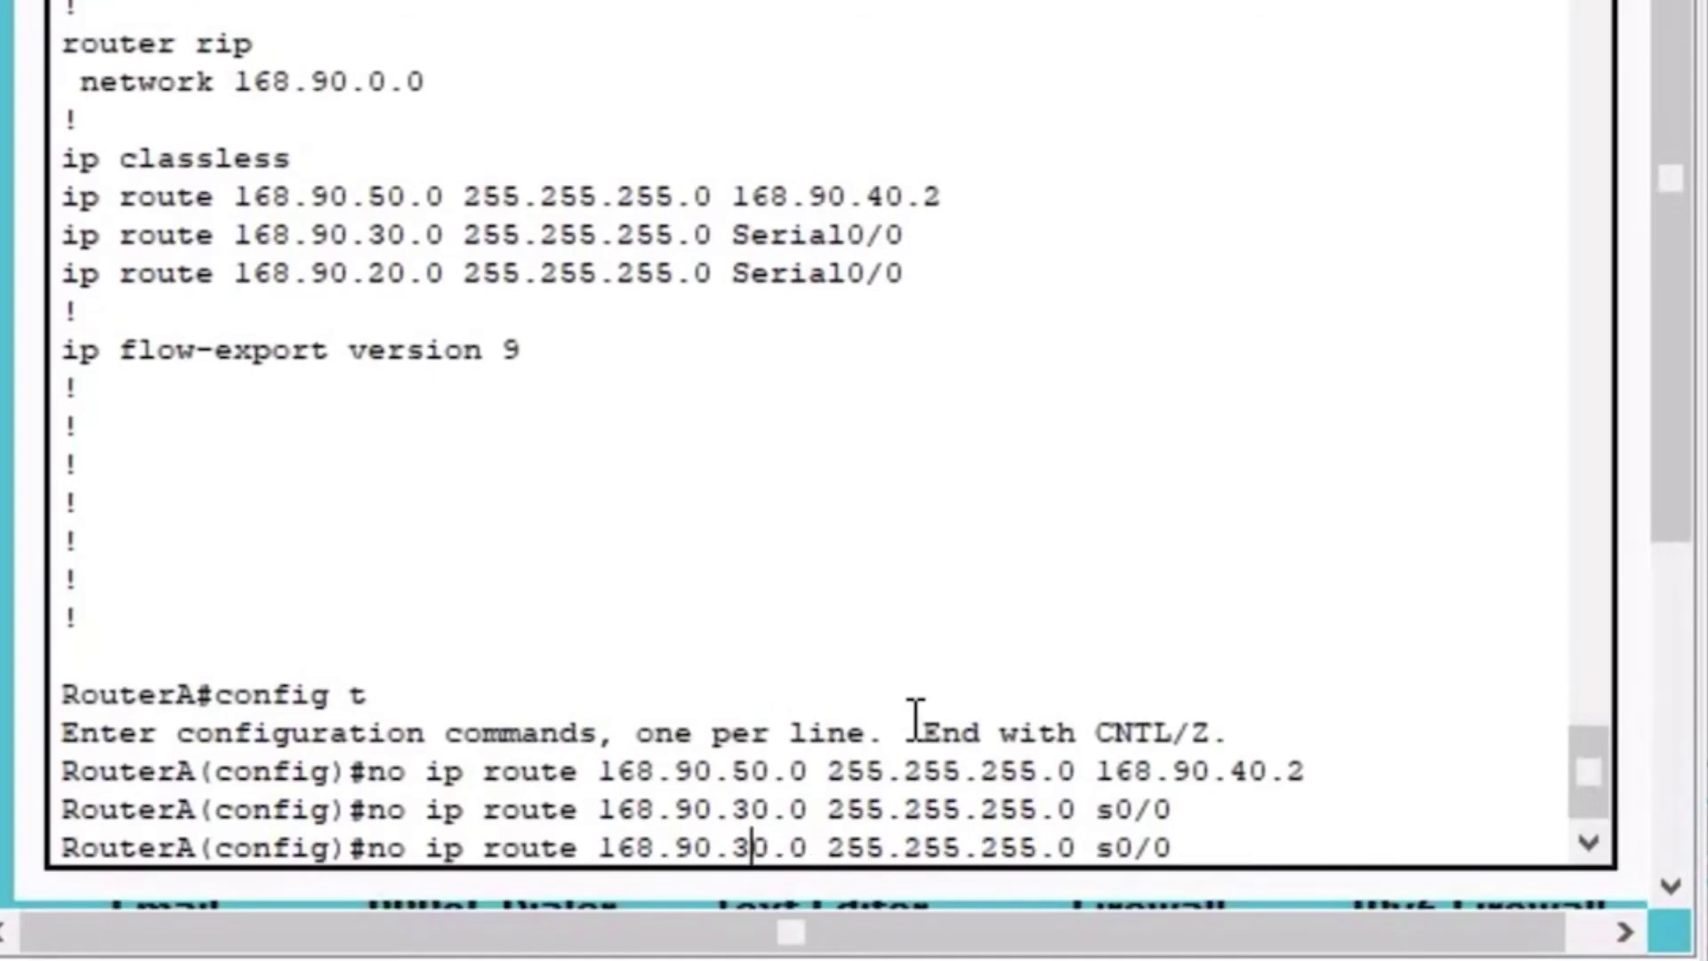
key("BackSpace")
type("2")
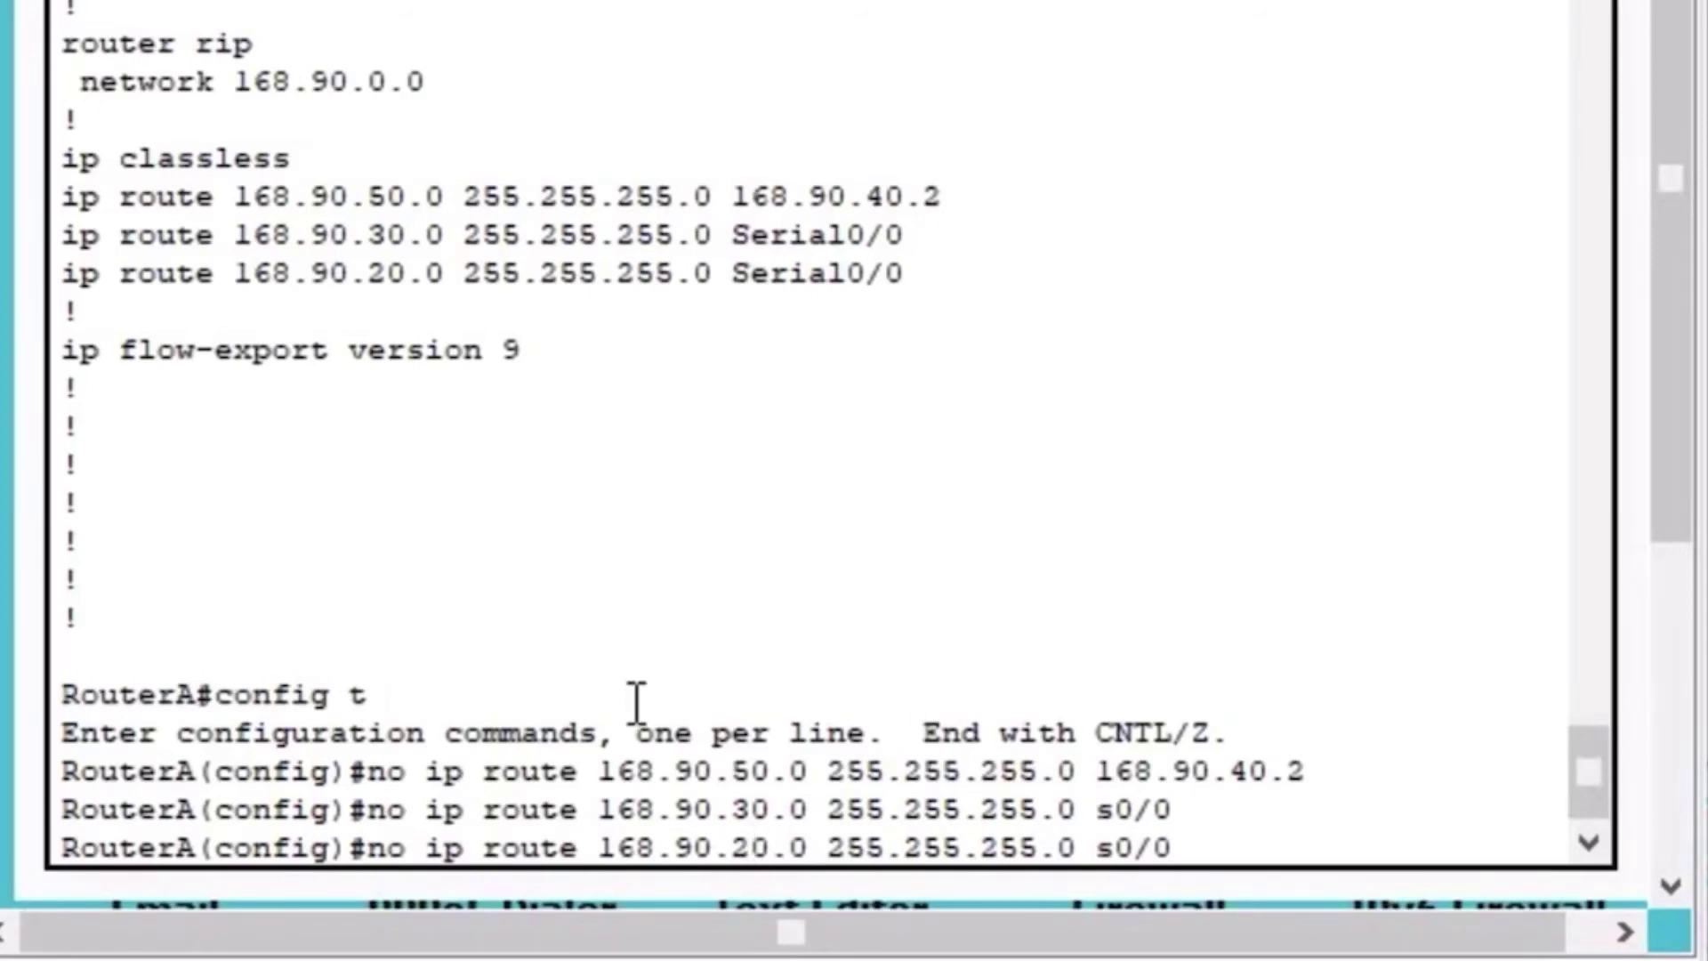
left_click_drag(965, 770, 1367, 767)
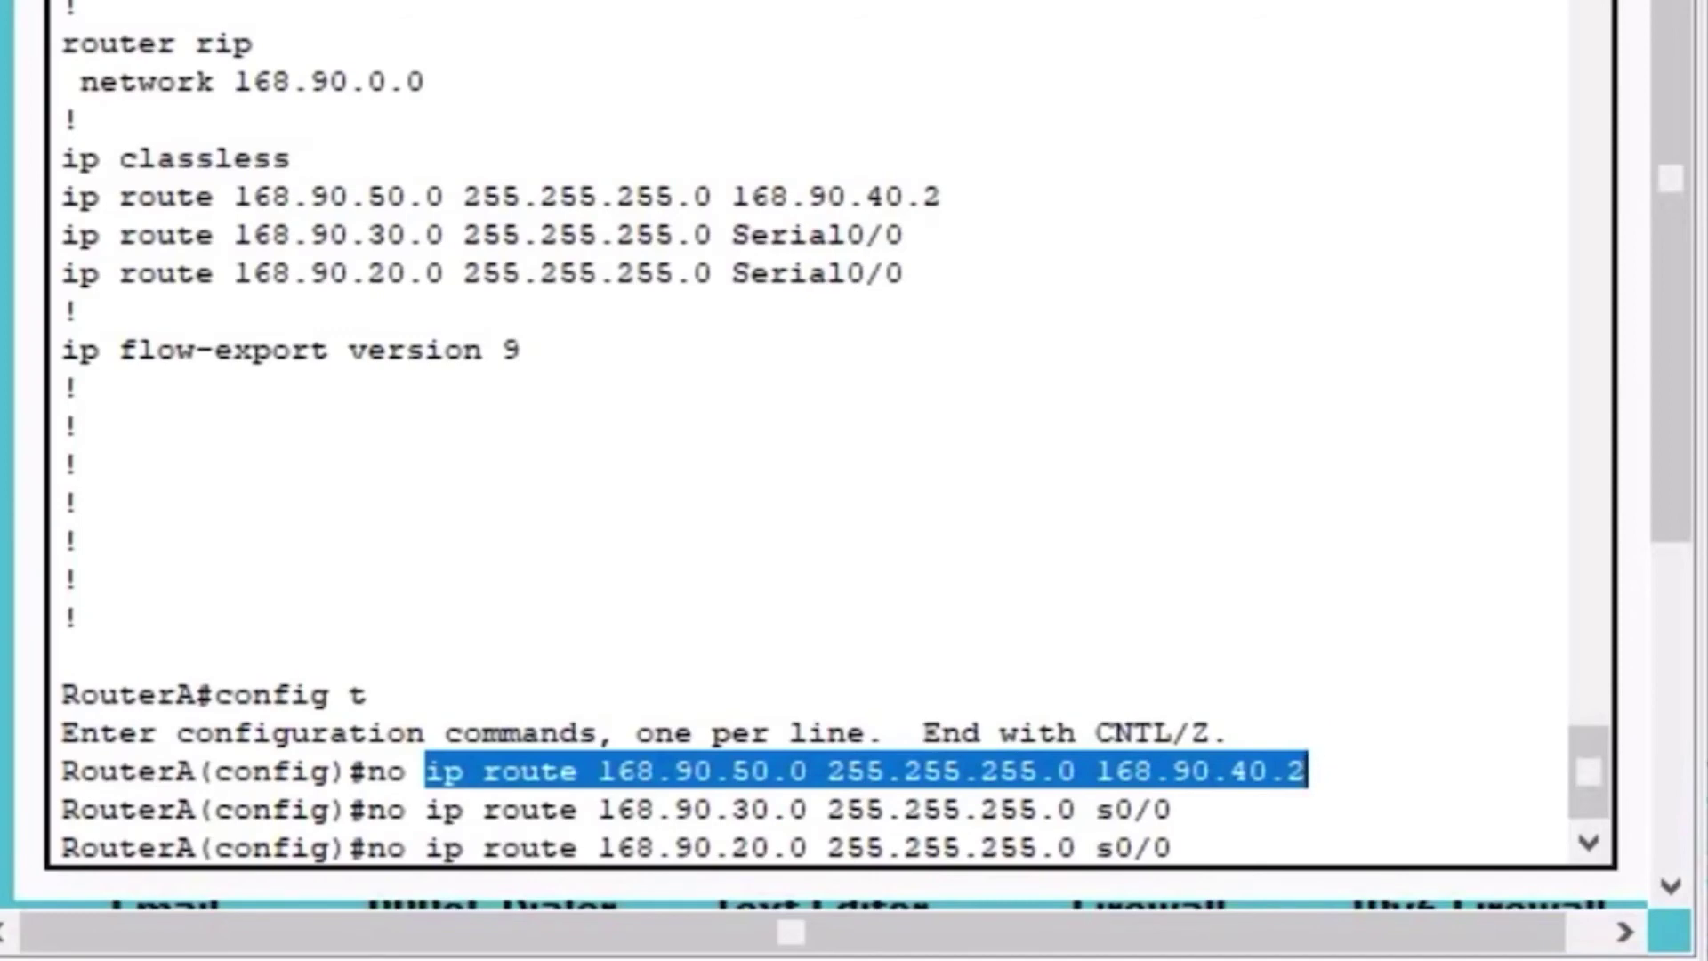
left_click(1348, 836)
key("Return")
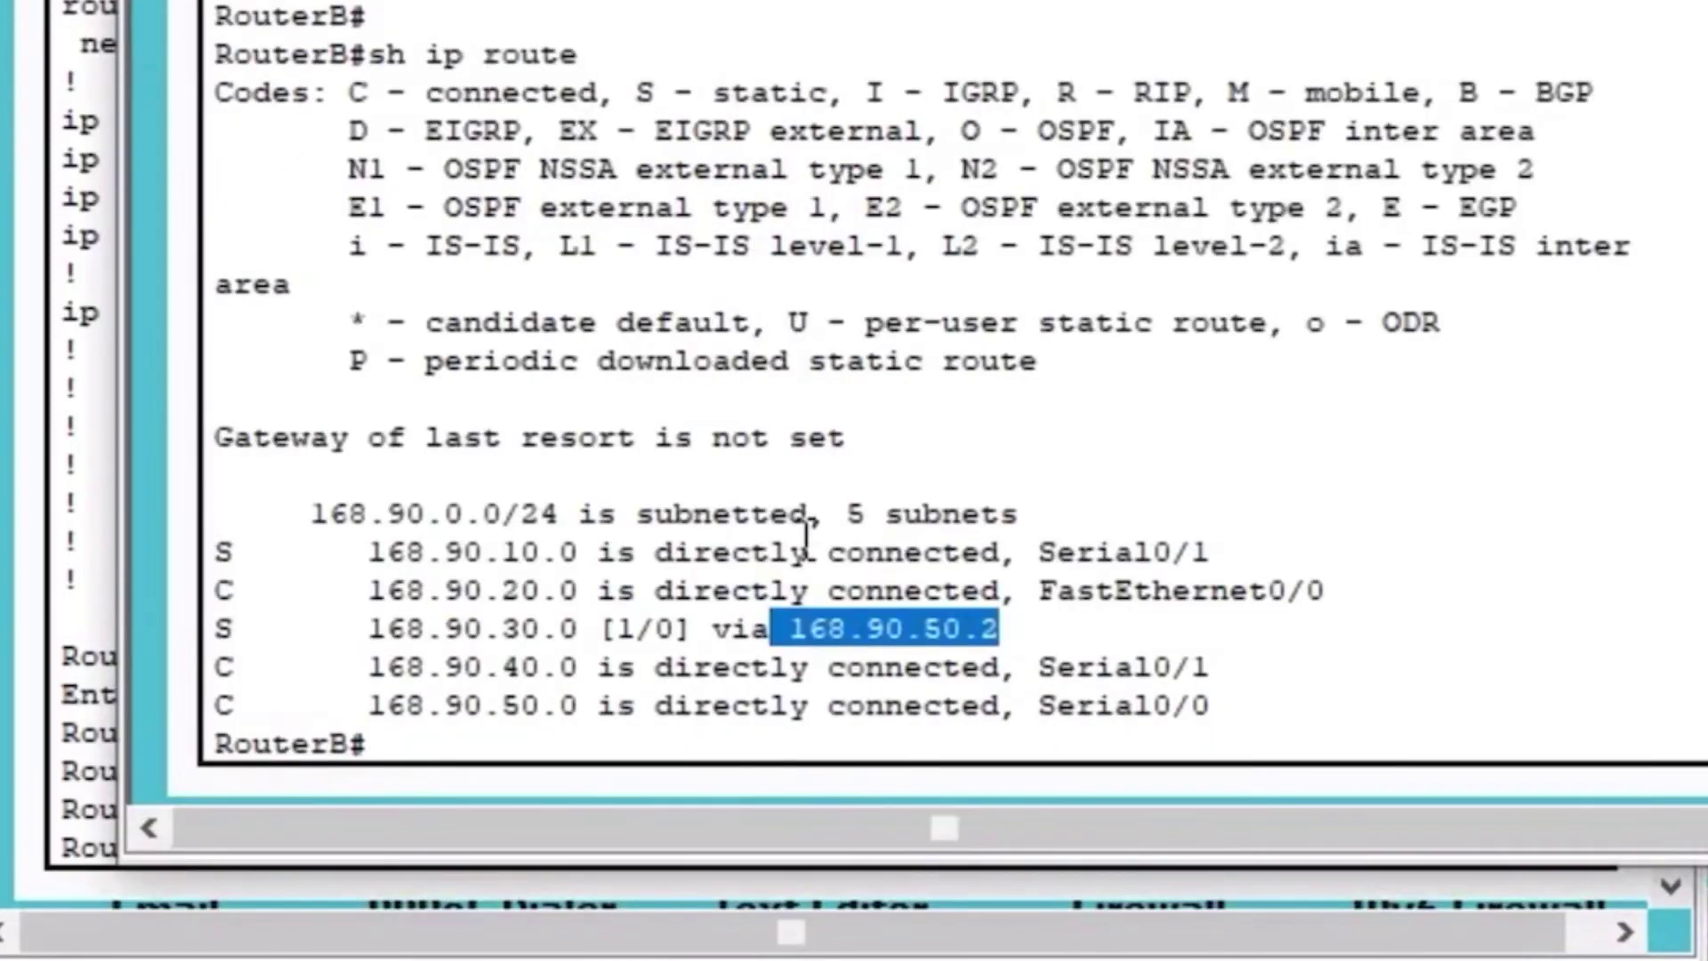
- Display RouterB's running configuration with sh run as far as its static routes, and quit the listing
type("sh run")
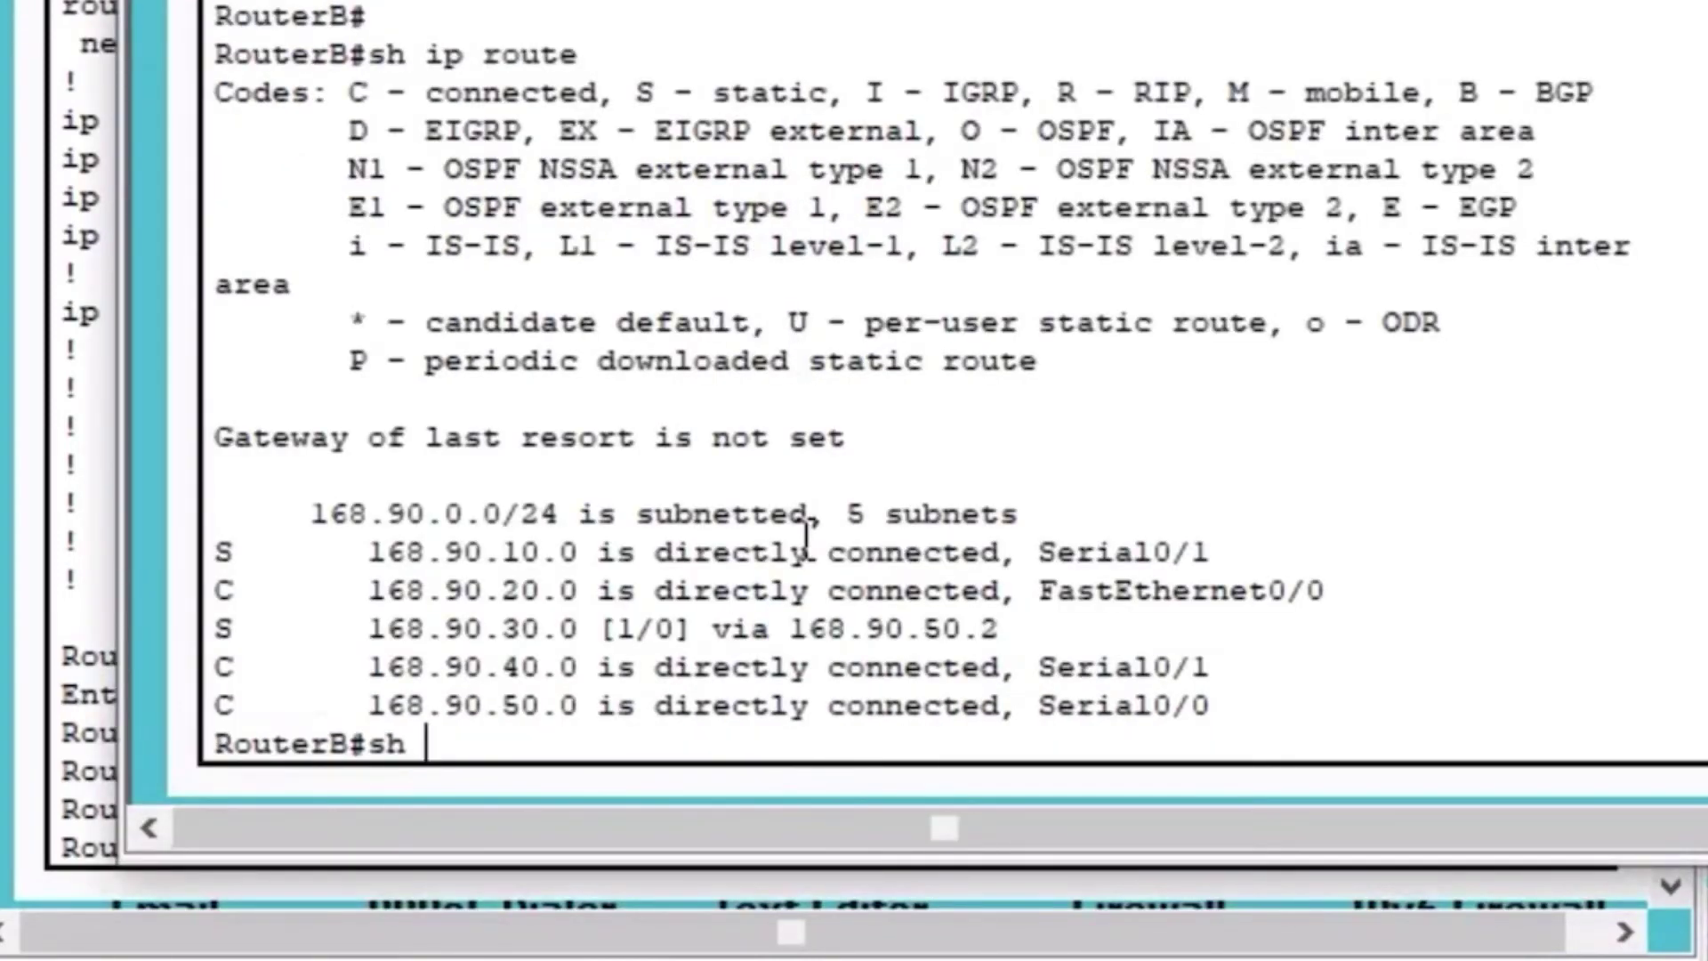
key("Return")
key("space")
key("space")
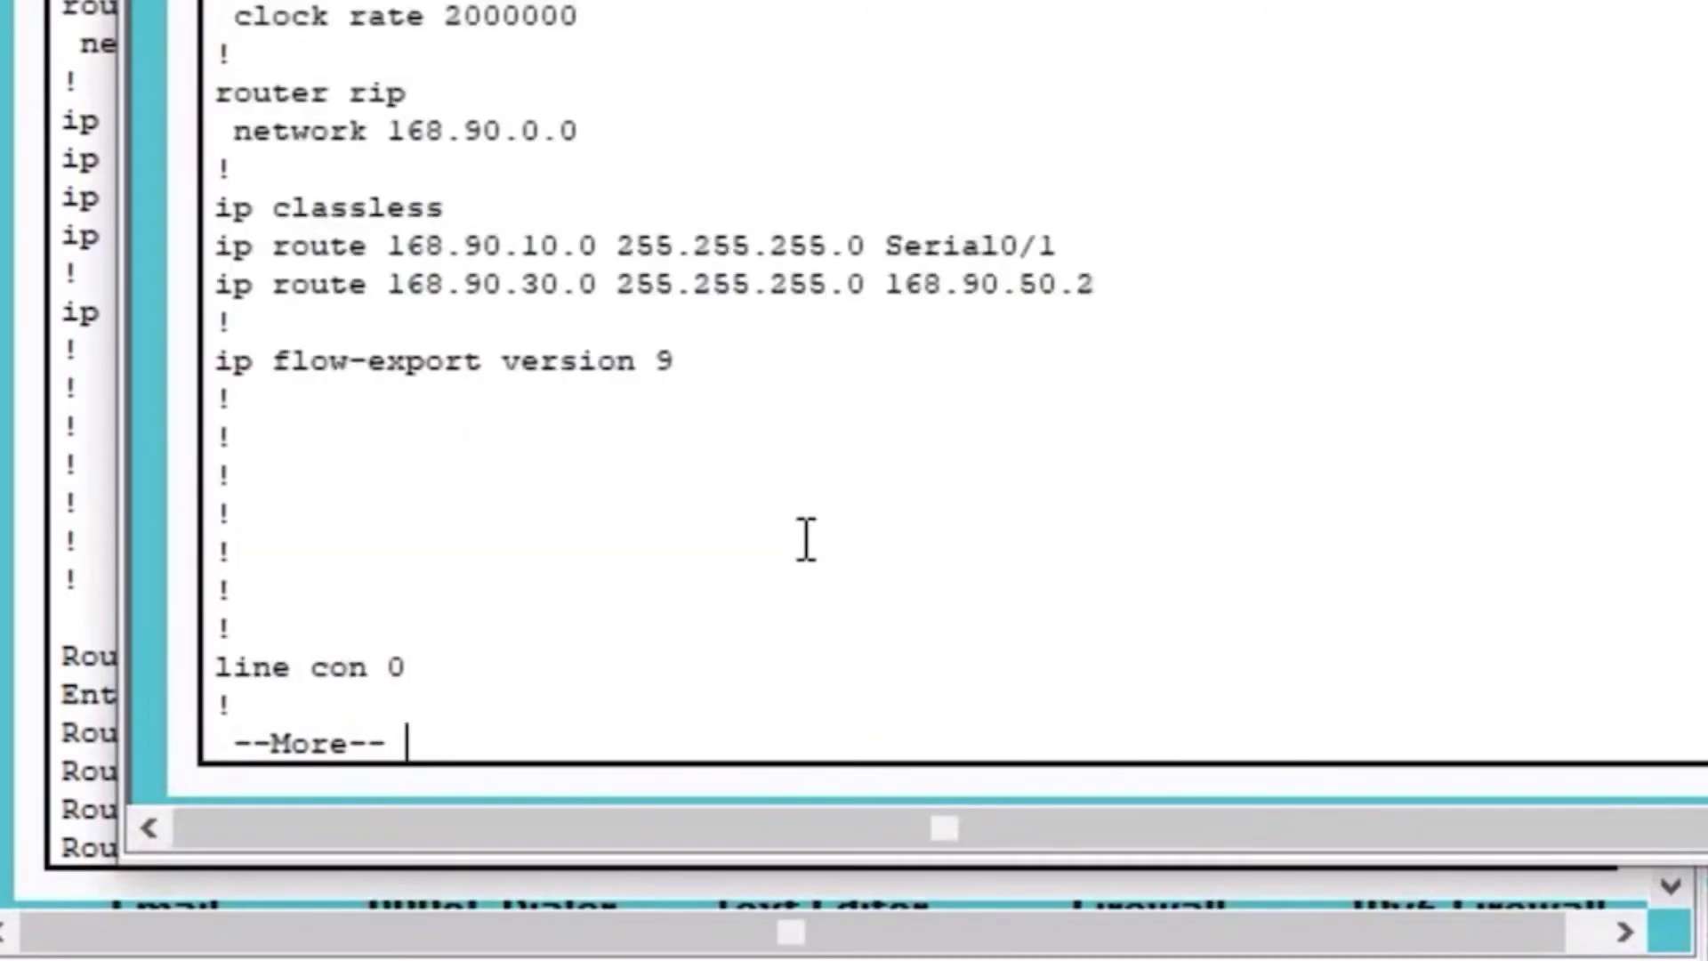
type("q")
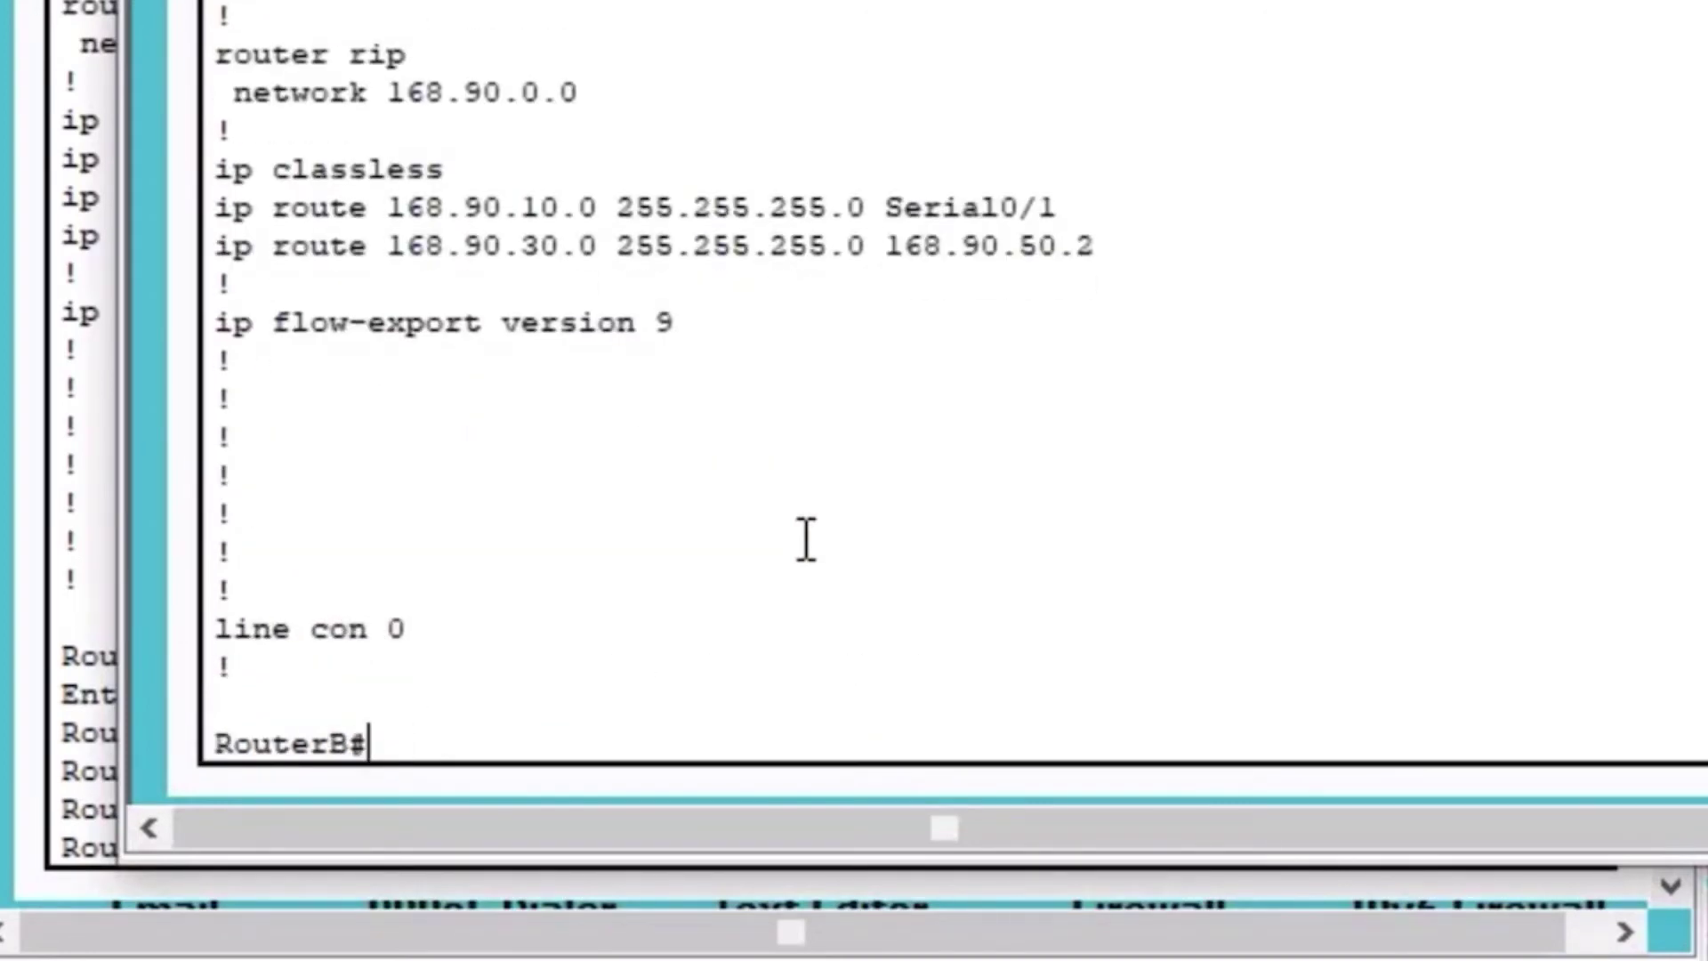
type("q")
key("BackSpace")
- Enter global configuration mode on RouterB and issue ip route 168.90.10.0 255.255.255.0 s0/1
type("config t")
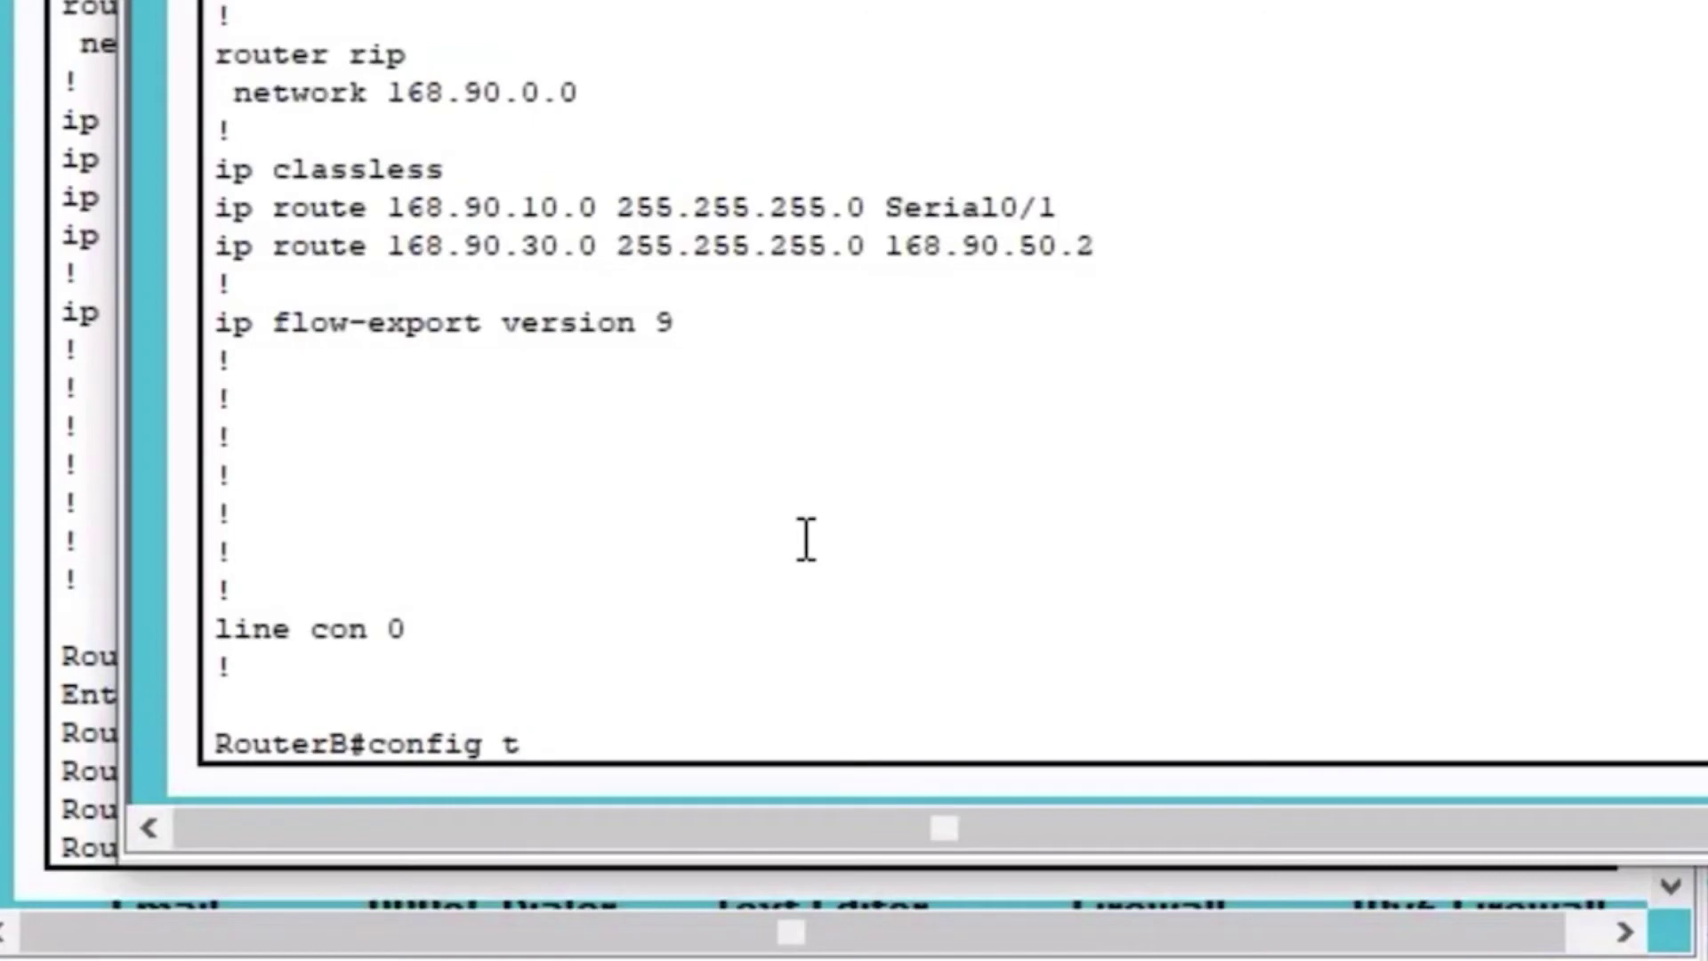
key("Return")
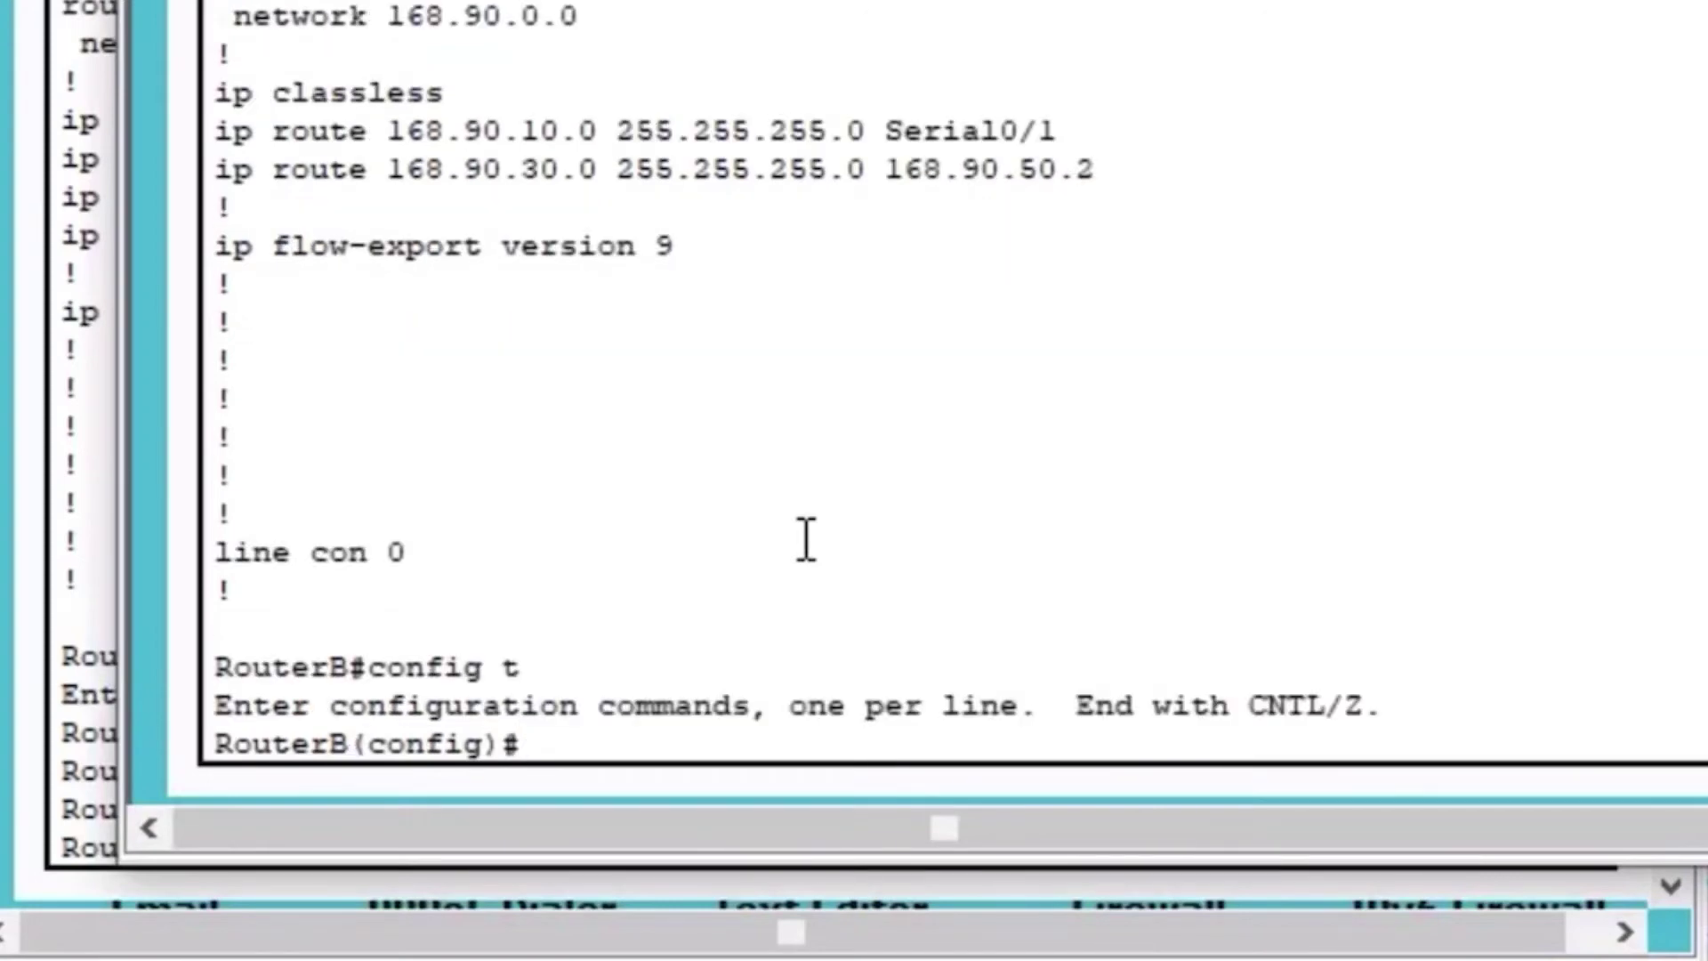
type("iprout")
key("BackSpace")
key("BackSpace")
key("BackSpace")
key("BackSpace")
key("BackSpace")
key("BackSpace")
type("ip route")
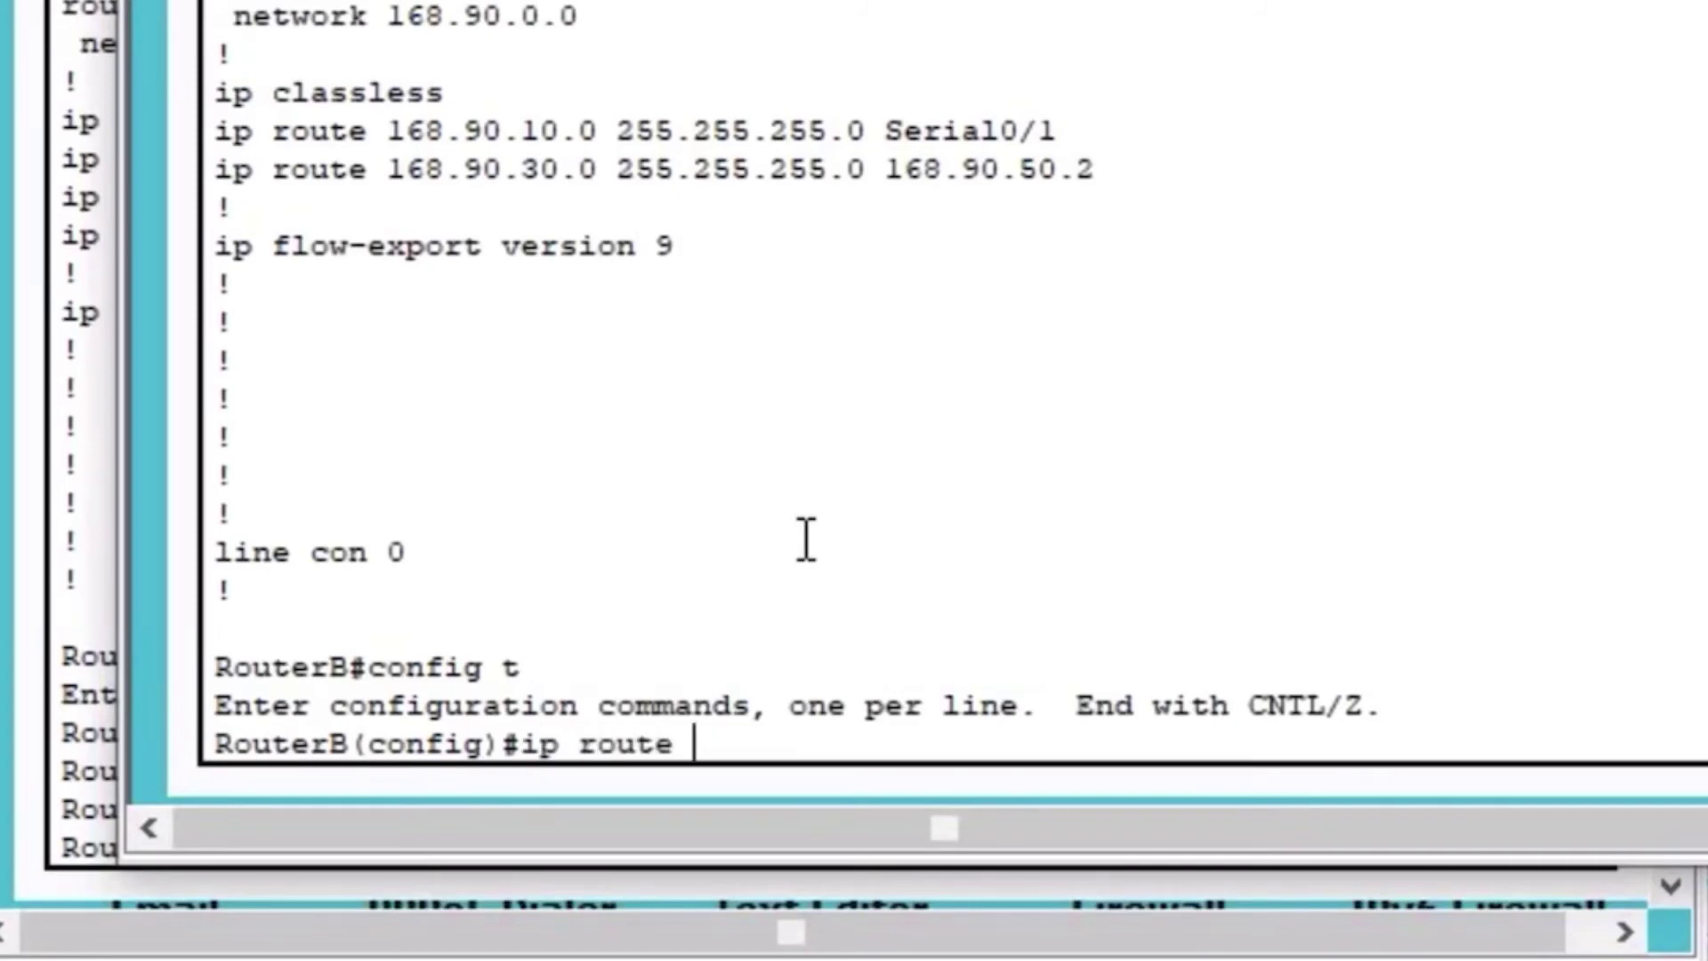
type(" 168.9")
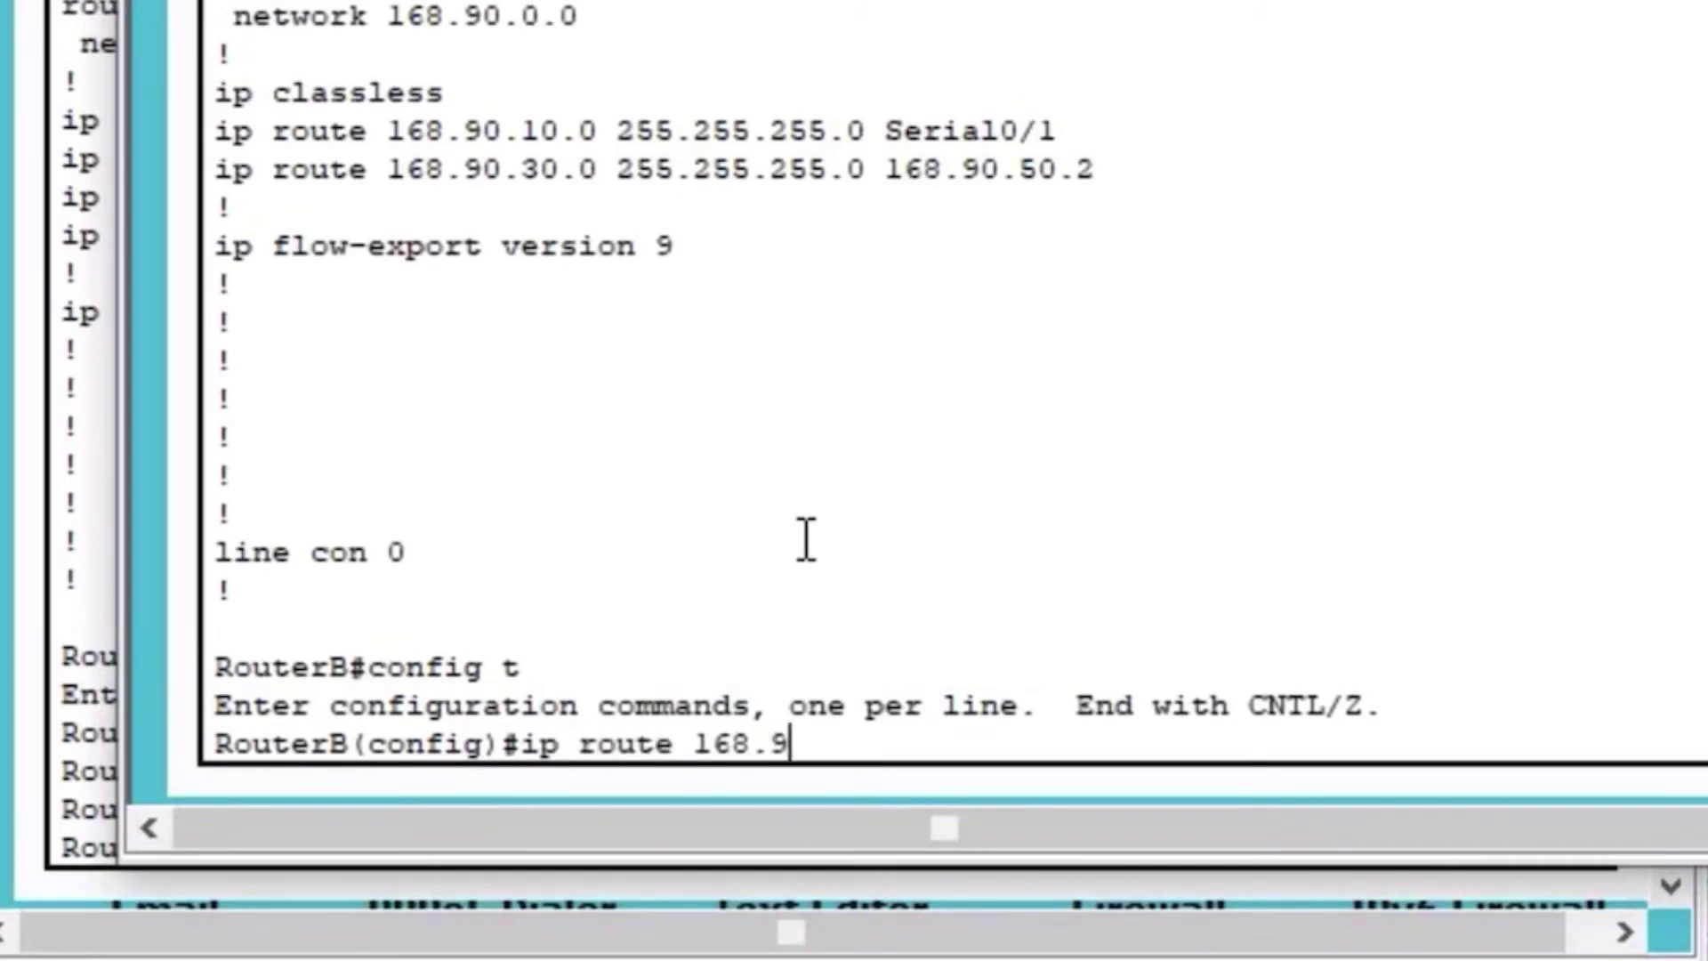
type("0.10.0 22")
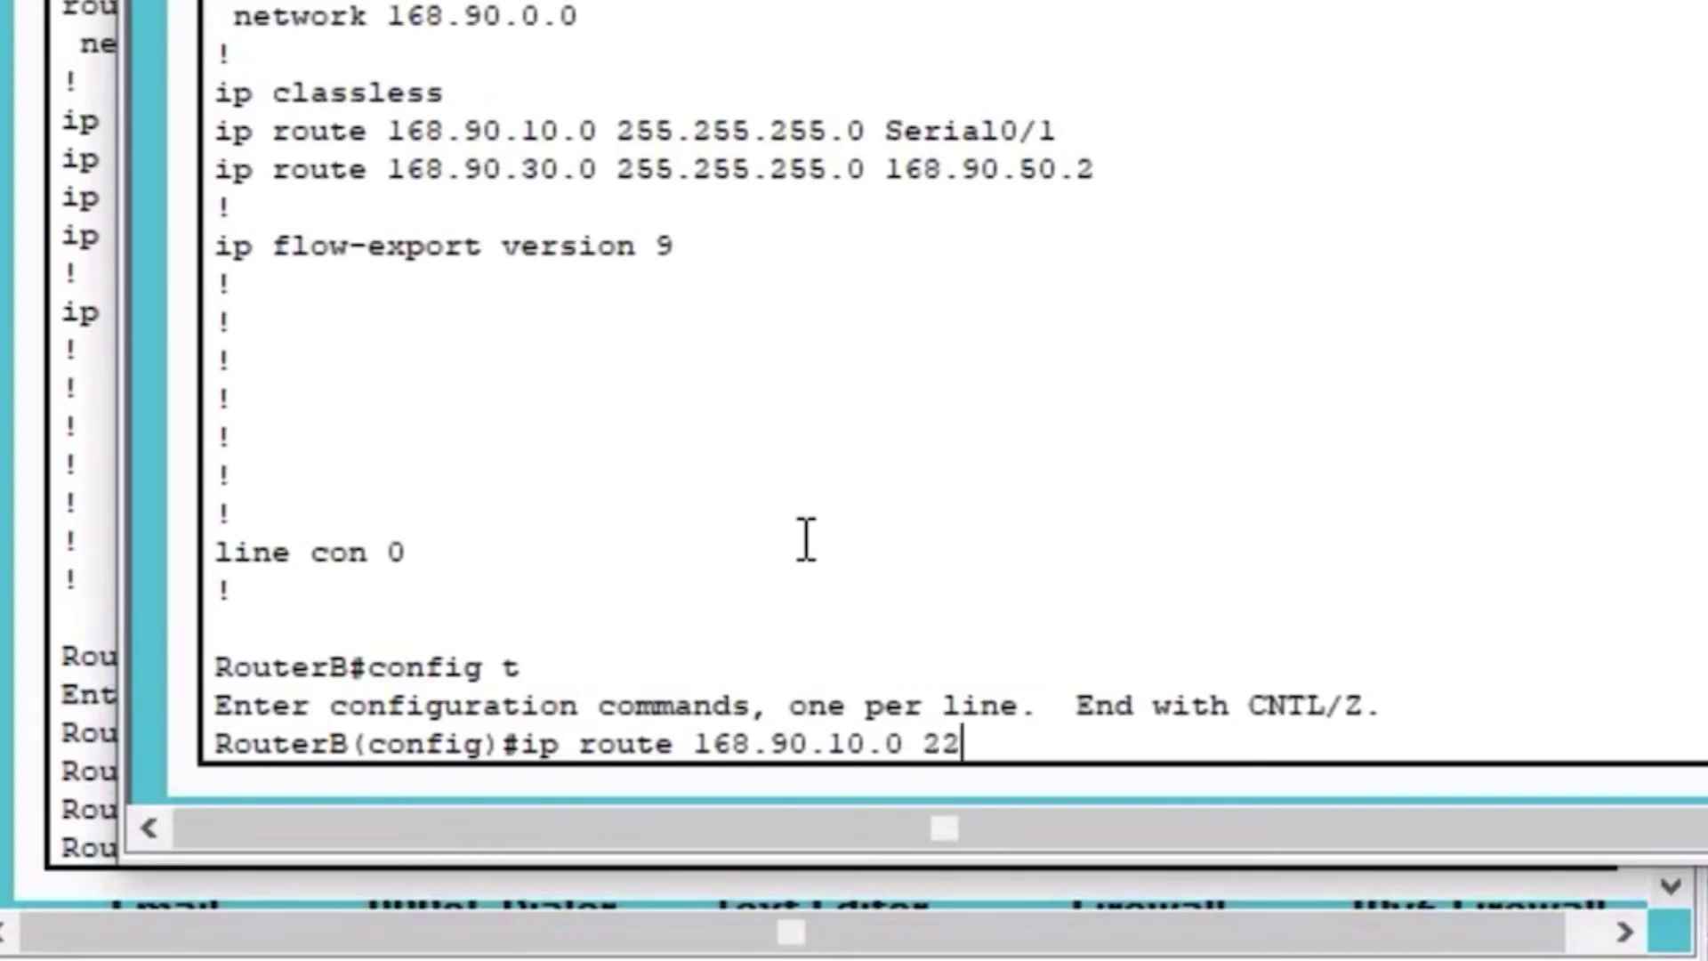
key("BackSpace")
type("55.255.255.0")
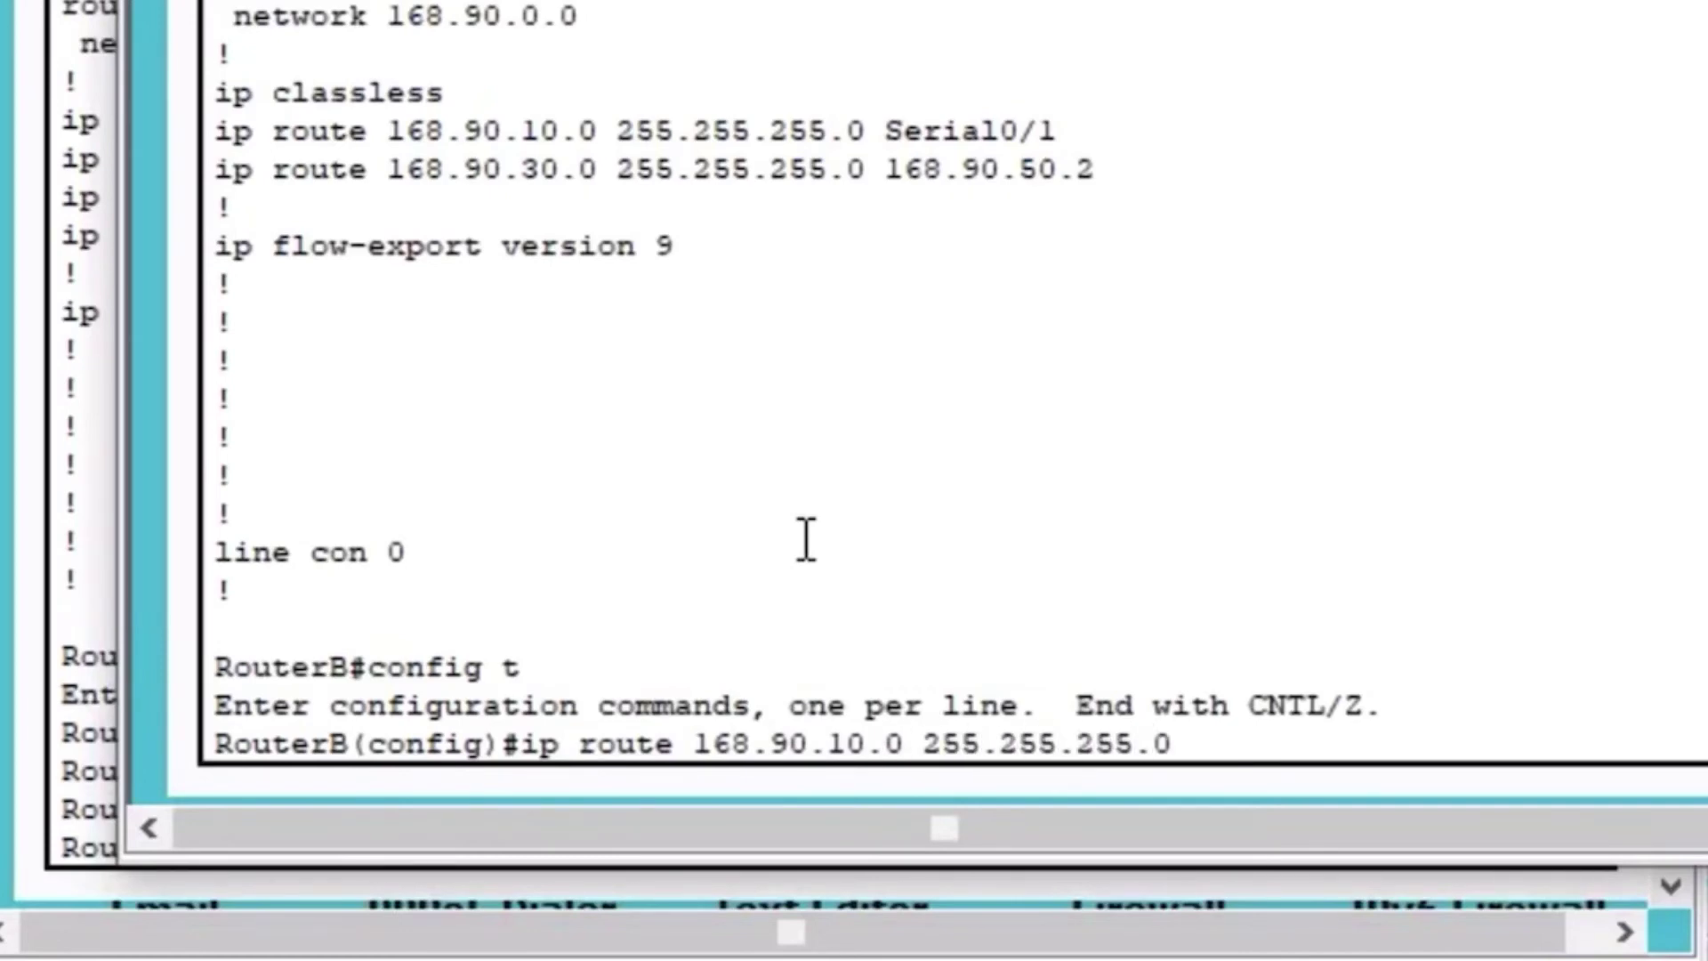
type(" s0/1")
key("Return")
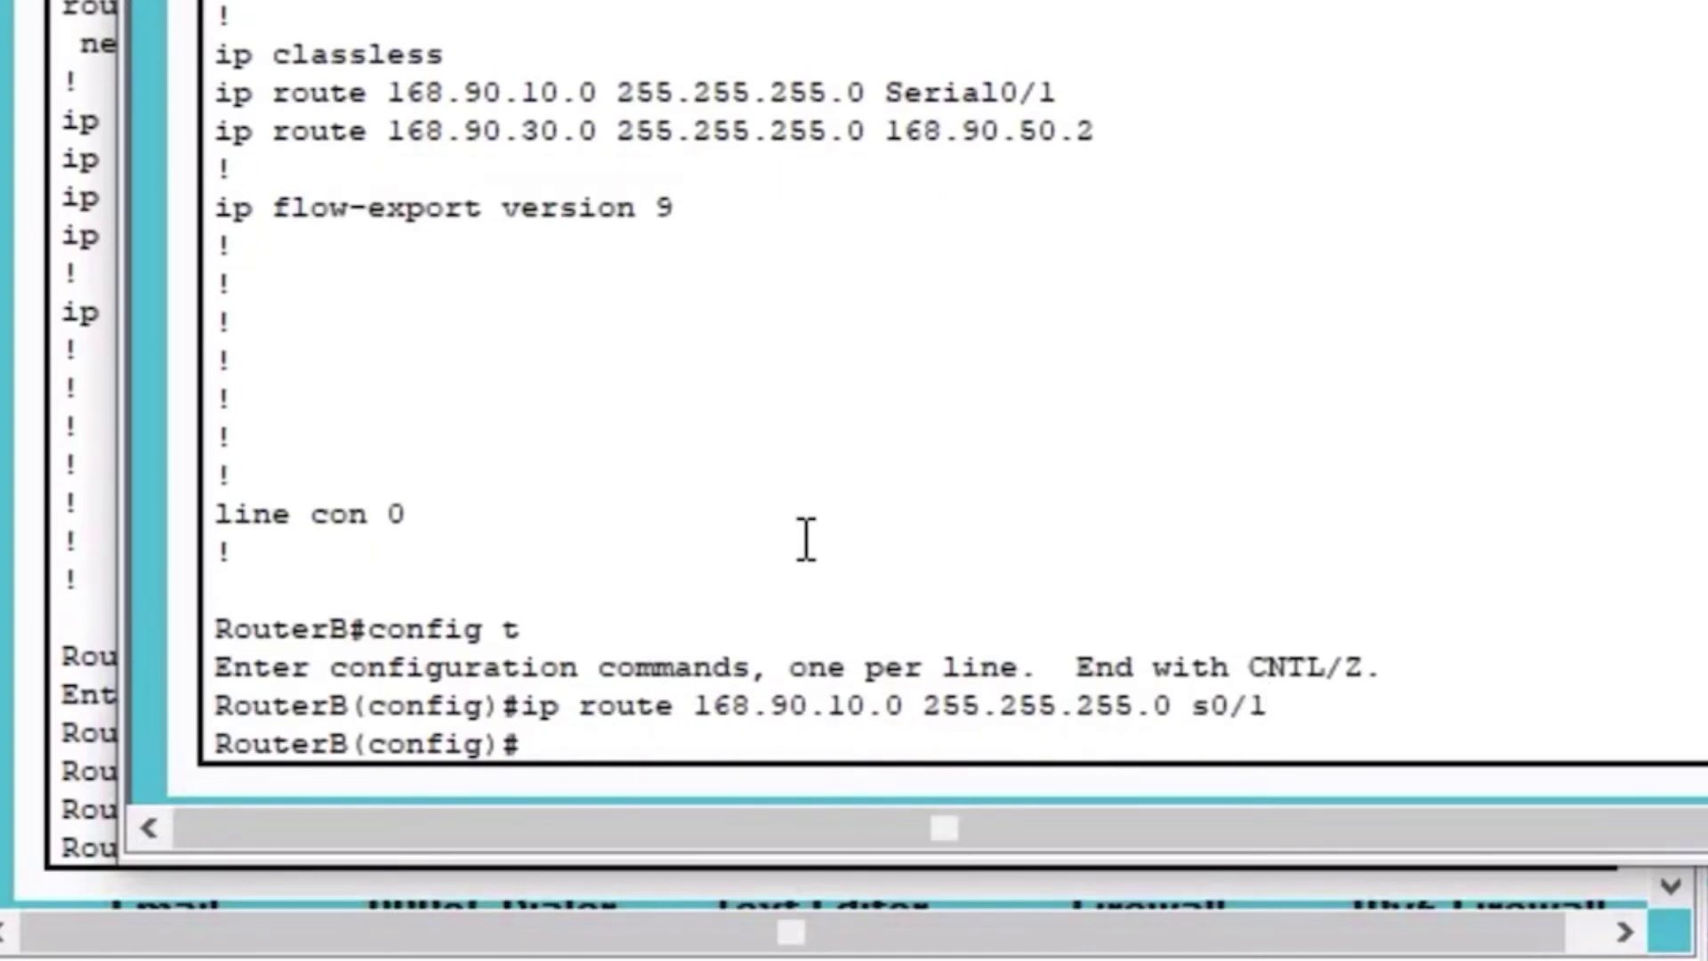
- Negate the last command on RouterB to remove the static route: no ip route 168.90.10.0 255.255.255.0 s0/1
key("Up")
key("ctrl+a")
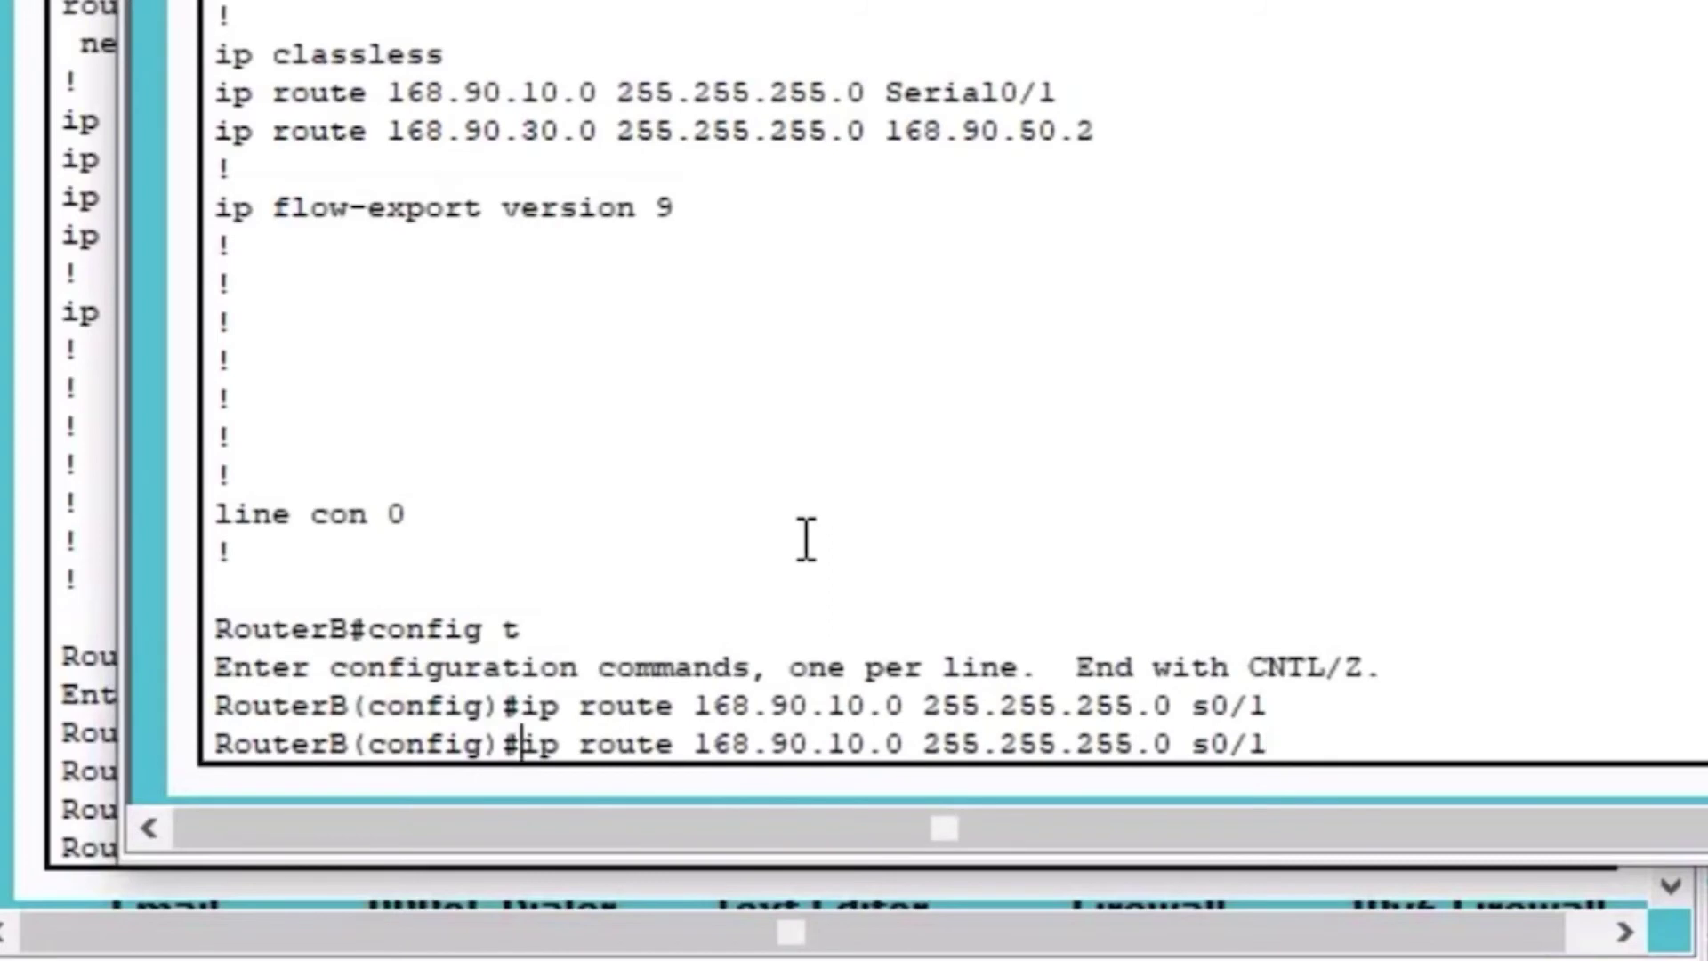
type("no")
key("Return")
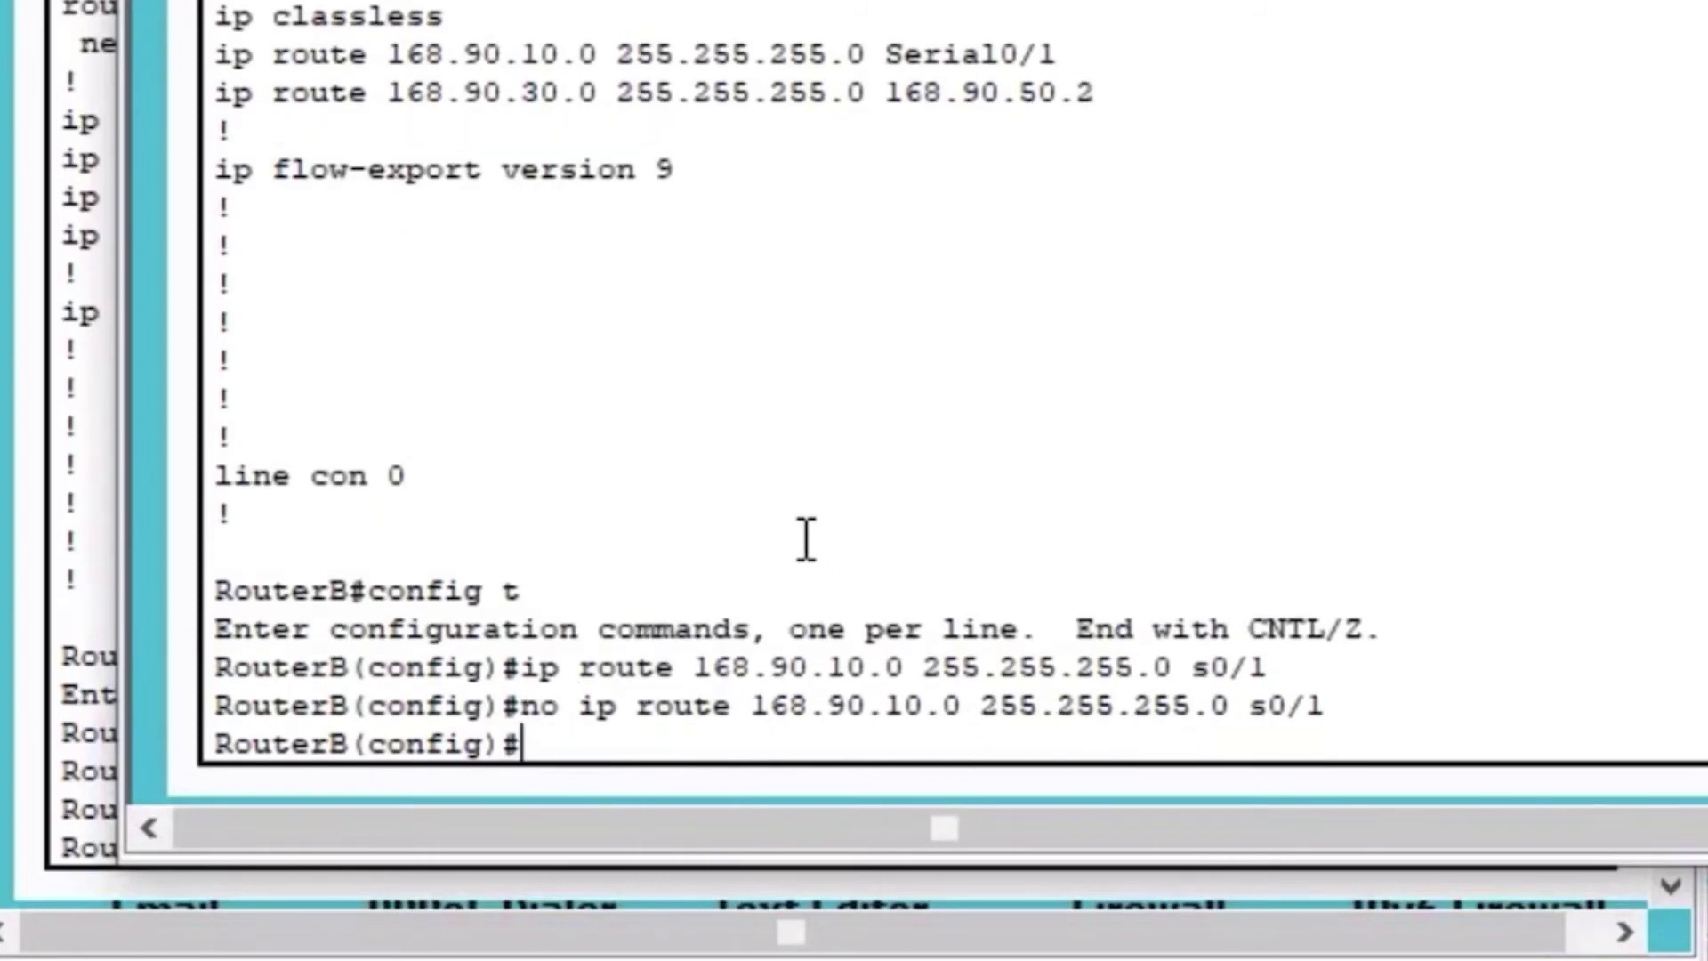
- Remove RouterB's second static route with no ip route 168.90.30.0 255.255.255.0 168.90.50.2, adapting the previous command
key("Up")
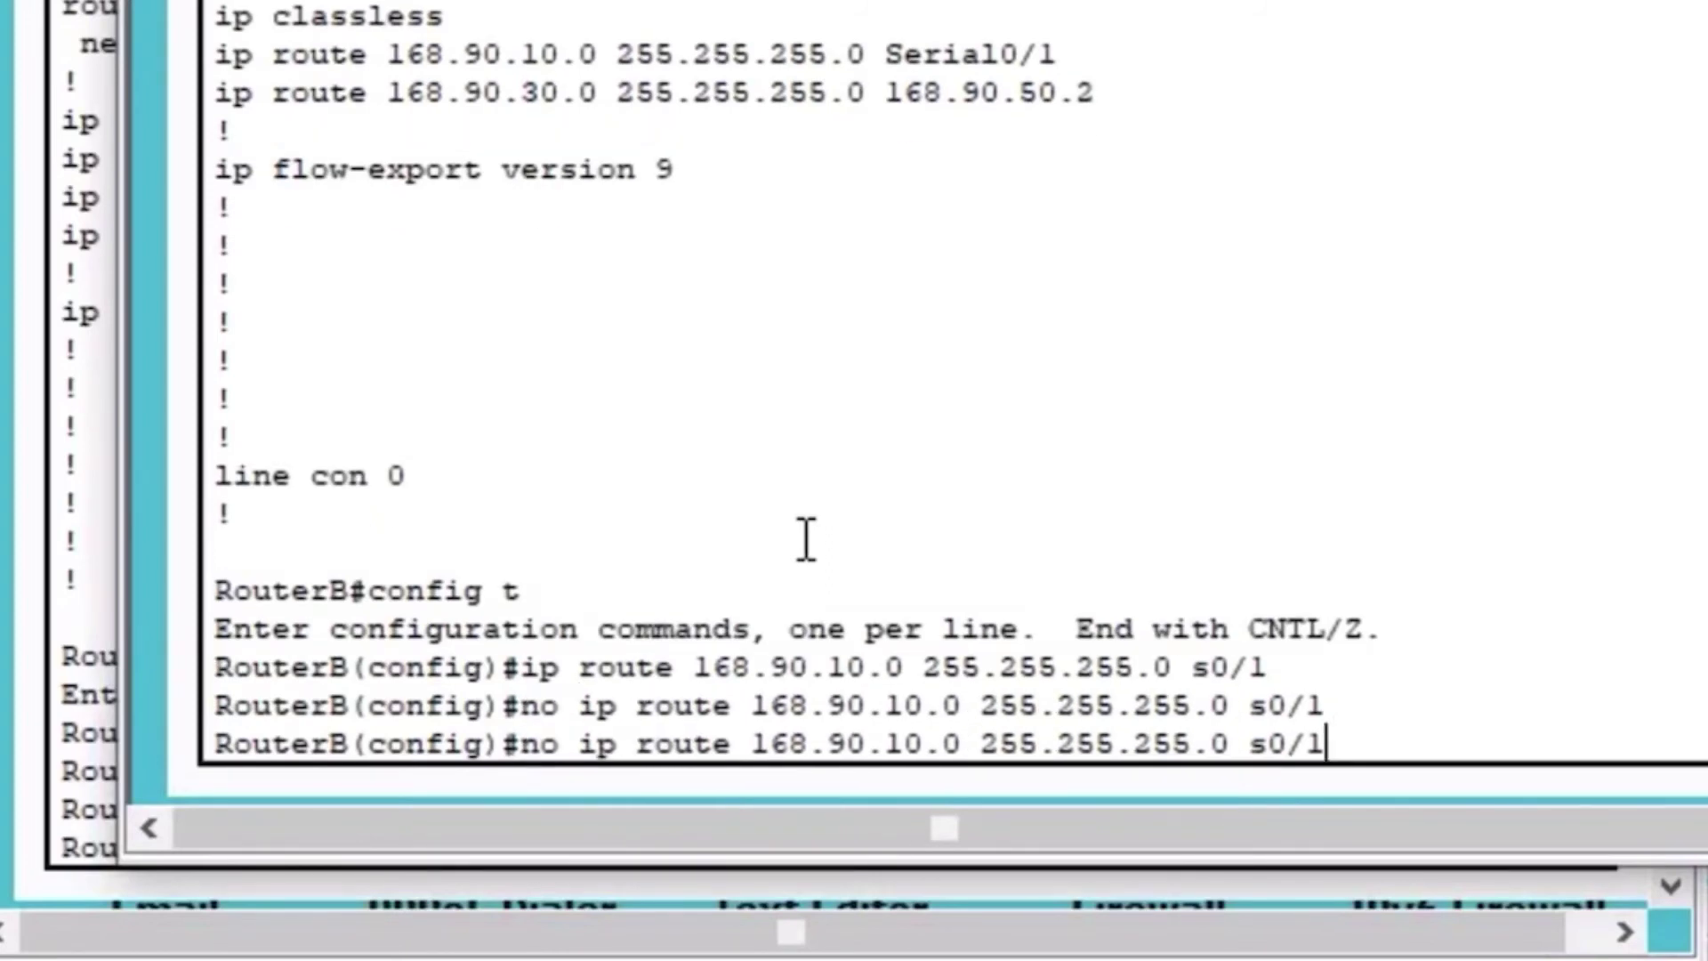
key("BackSpace")
key("BackSpace")
key("BackSpace")
key("BackSpace")
key("BackSpace")
key("Left")
key("Left")
key("Left")
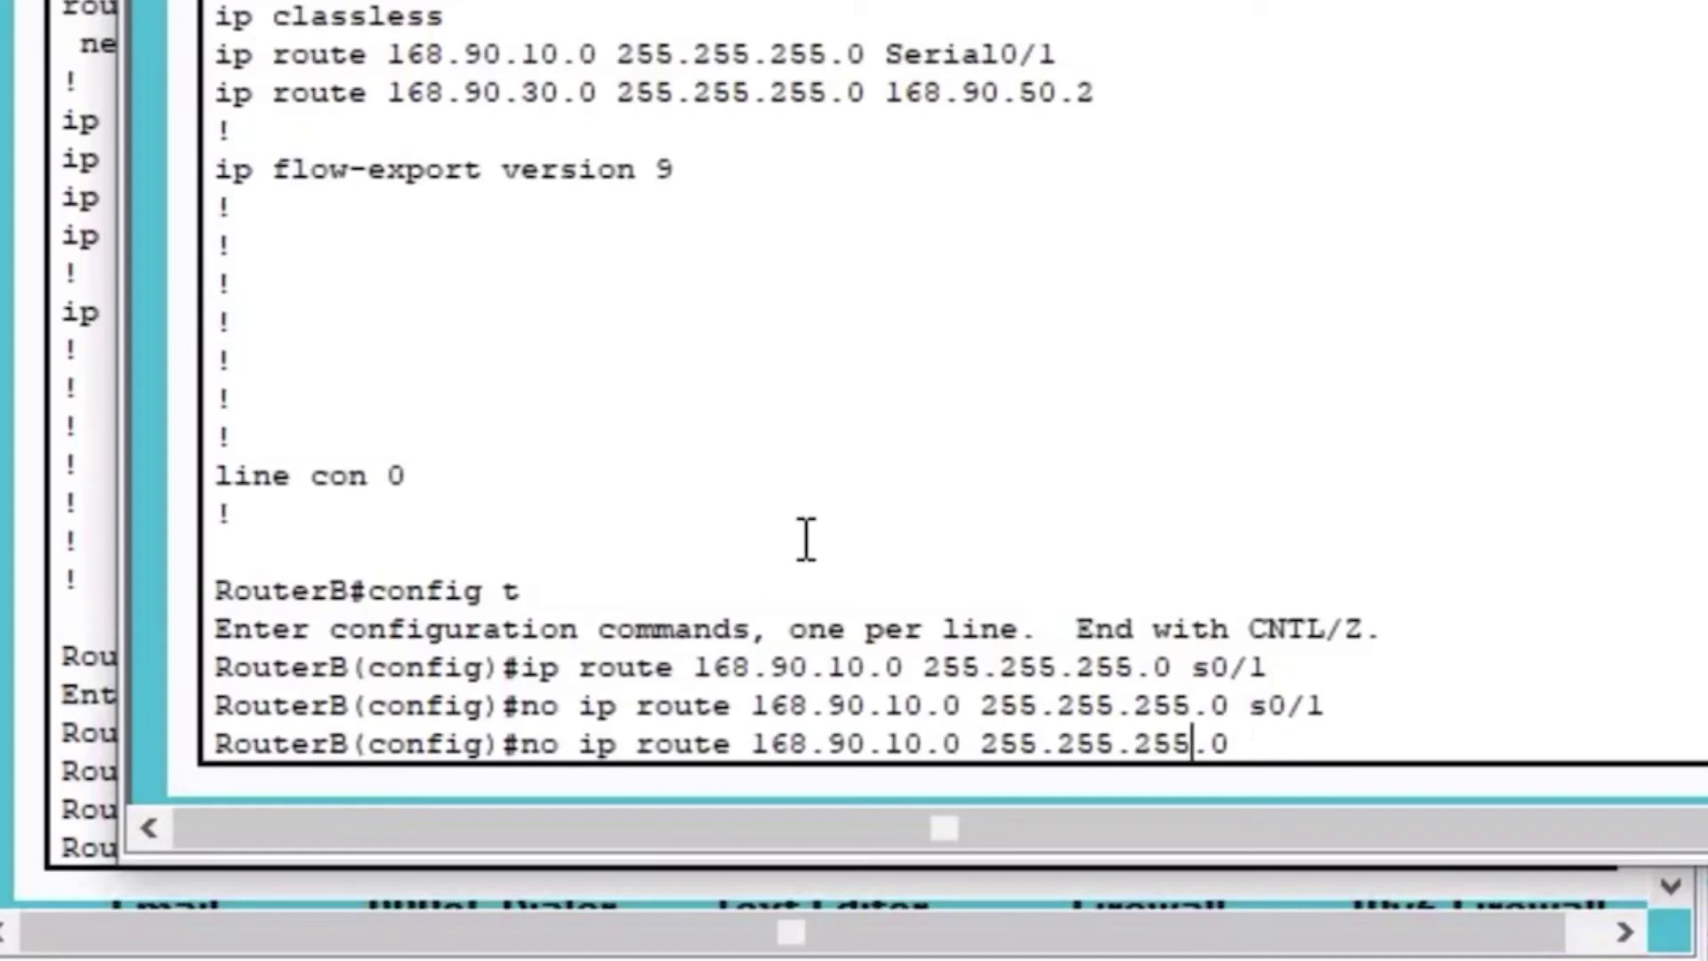
key("Left")
key("Left")
key("Left")
key("Left")
key("Left")
key("Left")
key("BackSpace")
type("3")
key("Right")
key("Right")
key("Right")
key("Right")
key("Right")
key("Right")
key("Right")
key("Right")
key("Right")
key("Right")
type("168")
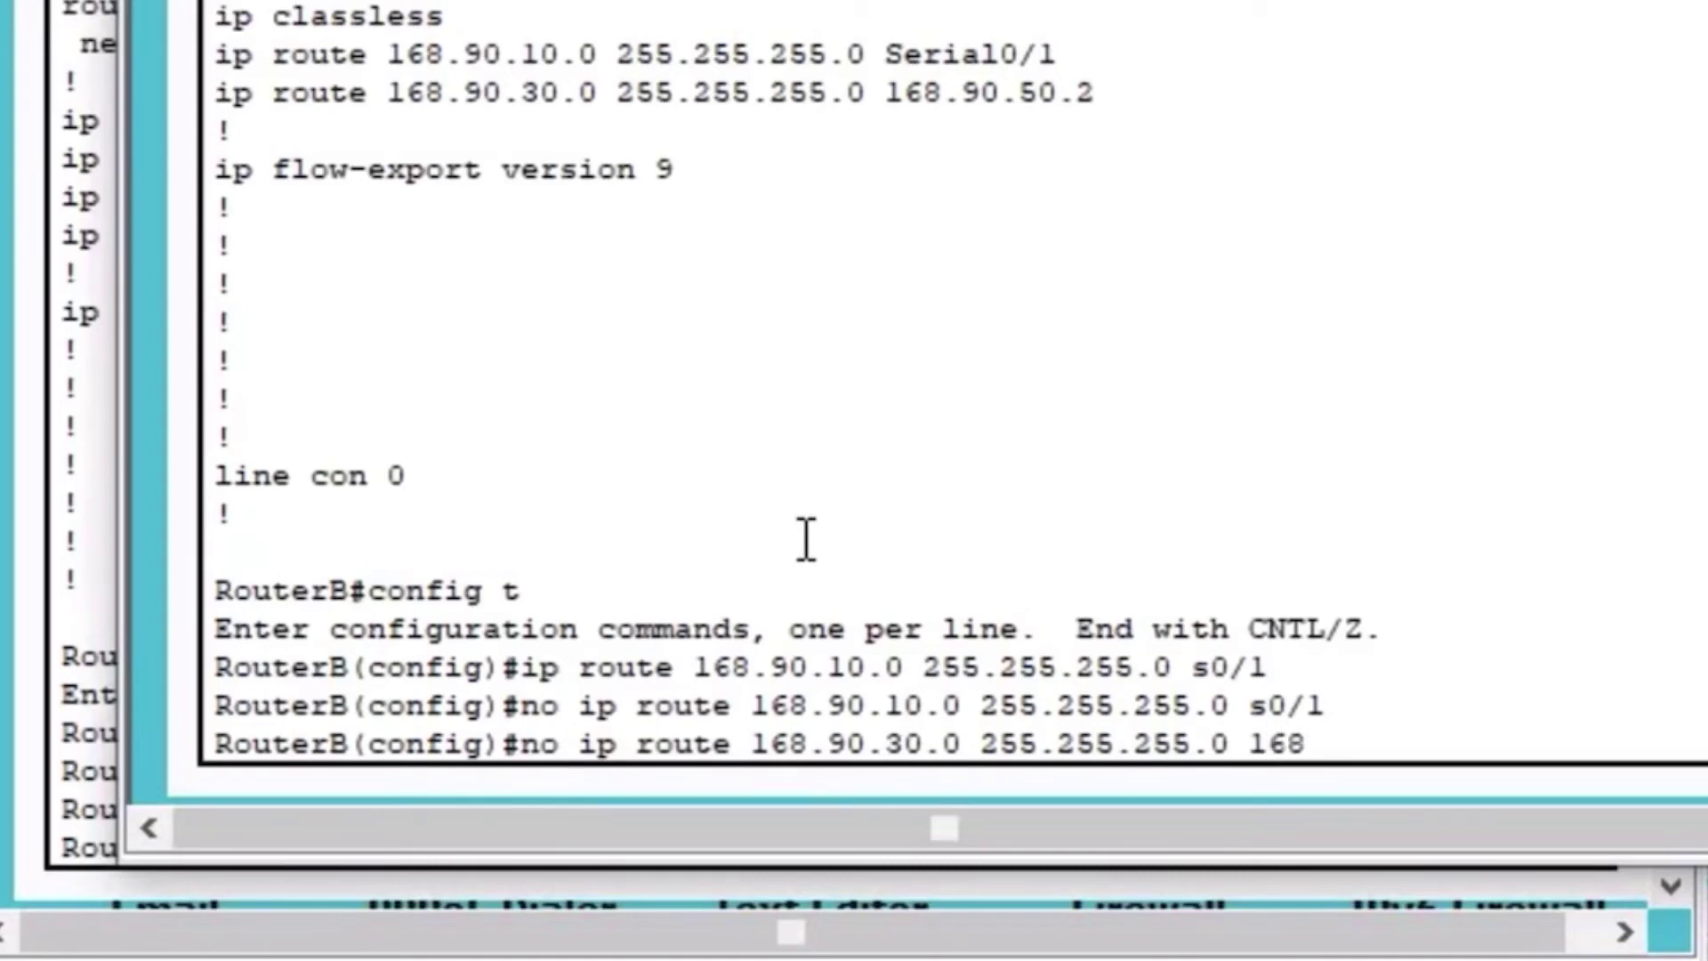
type(".90.50.2")
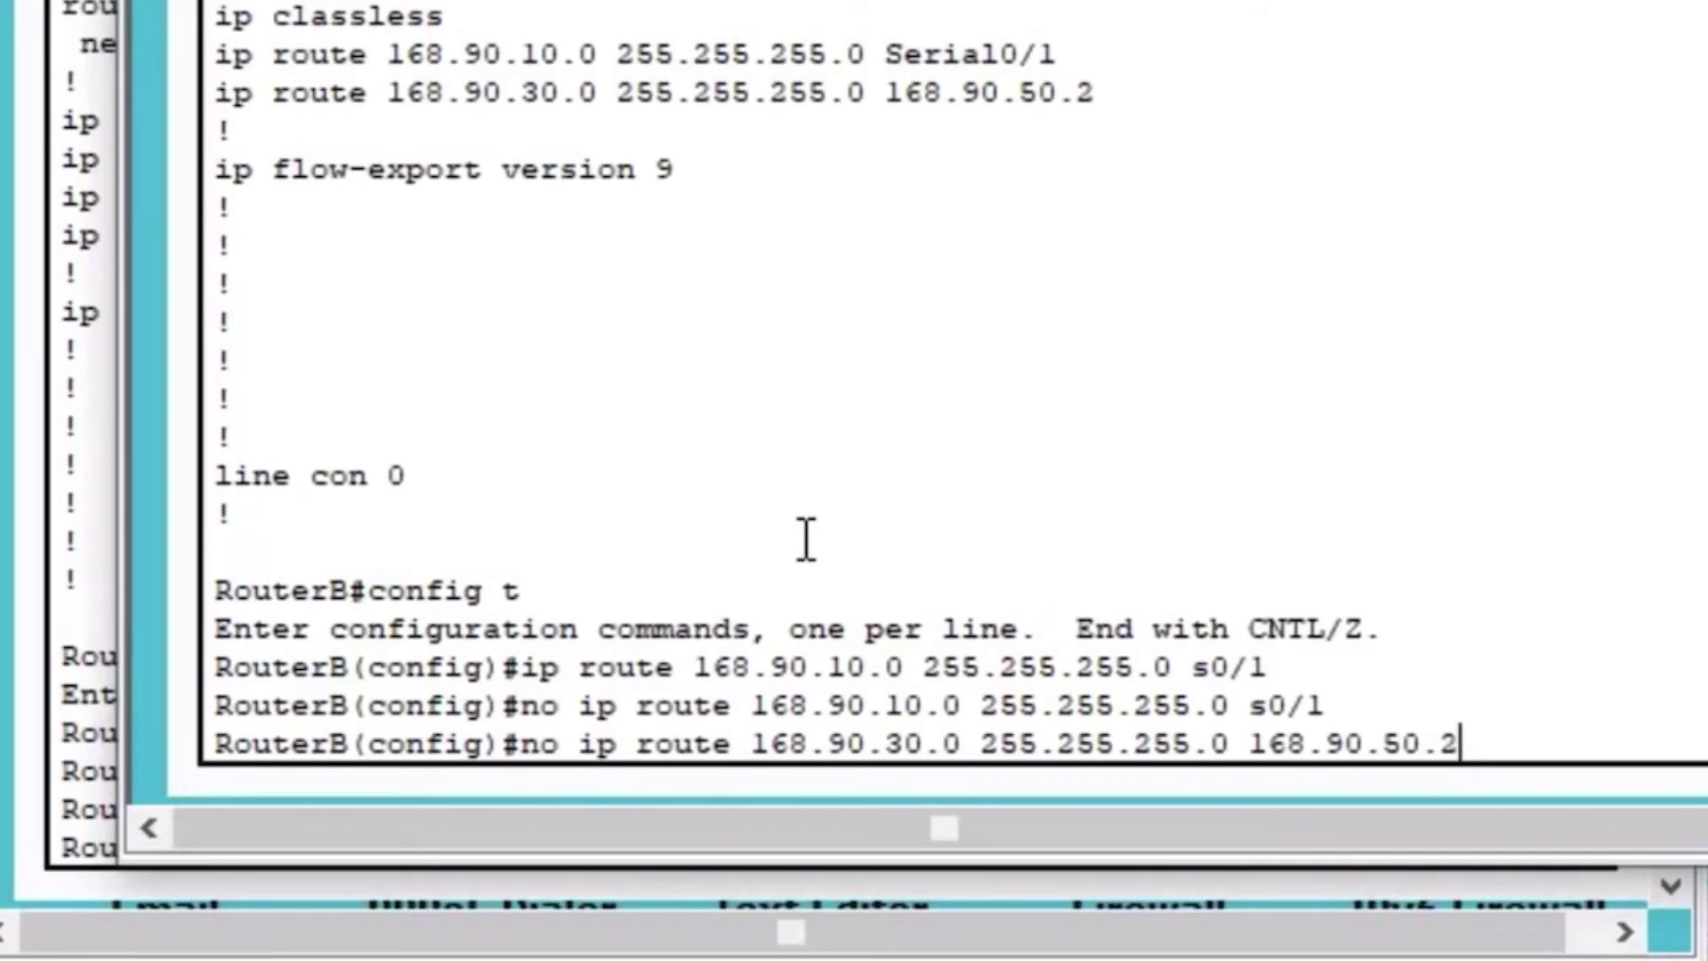
key("Return")
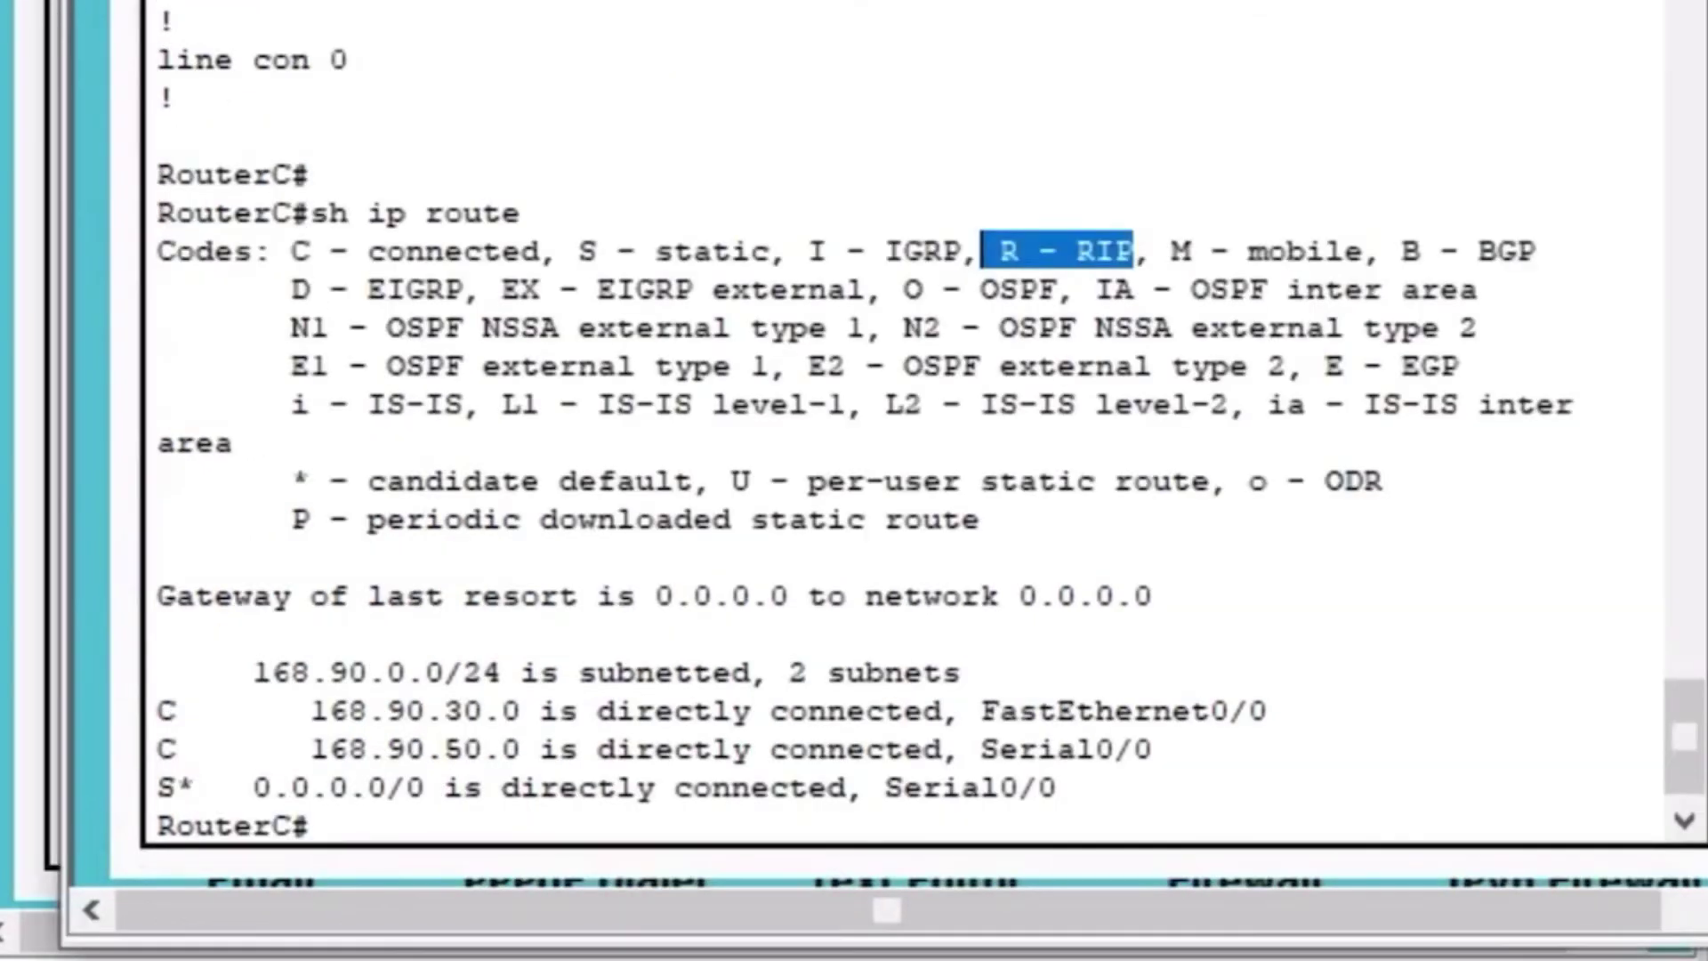
- Display RouterC's running configuration with sh run as far as its static route, and quit the listing
left_click(805, 303)
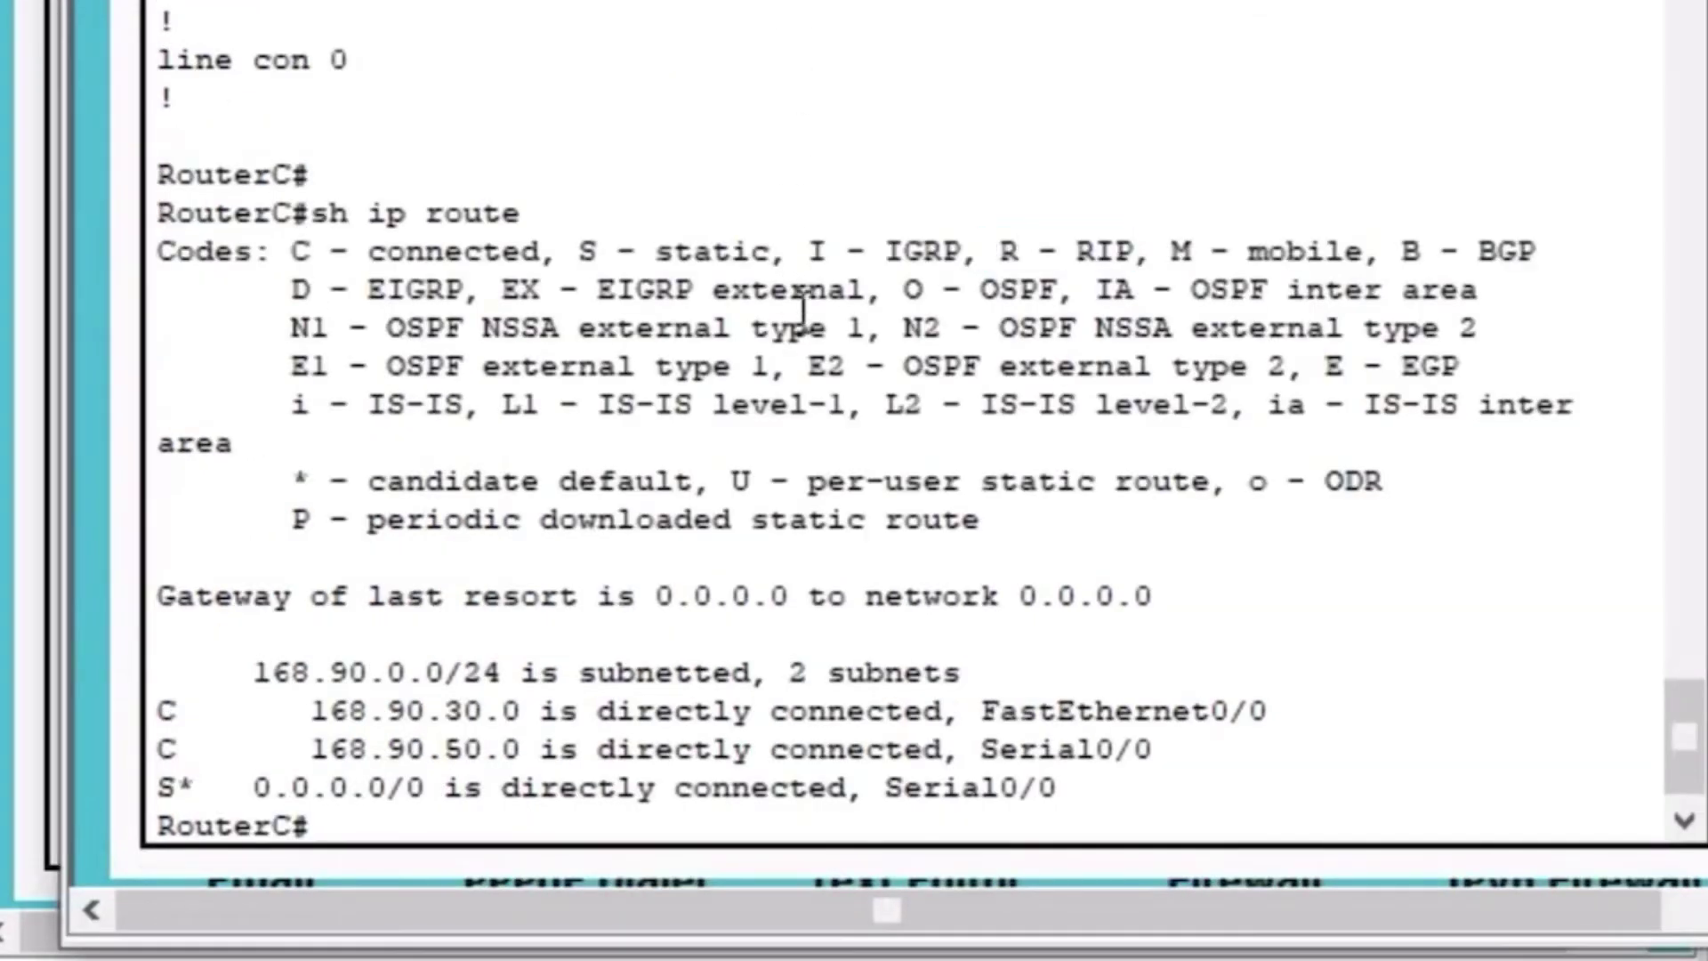
type("sh run")
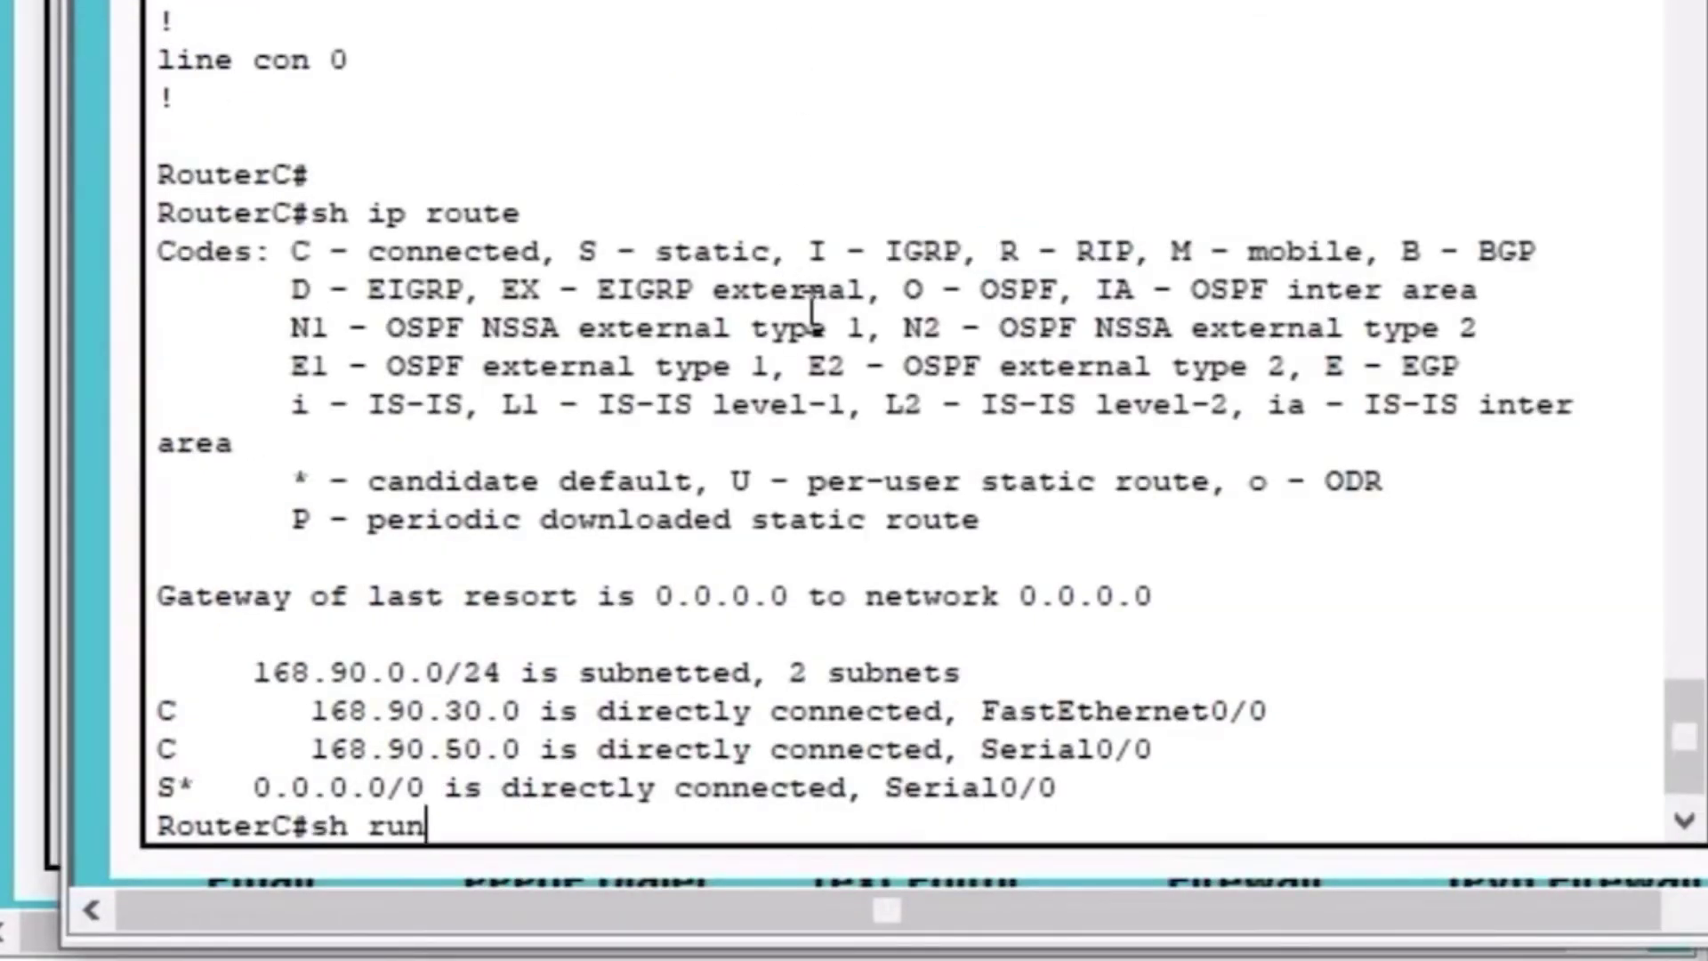
key("Return")
key("space")
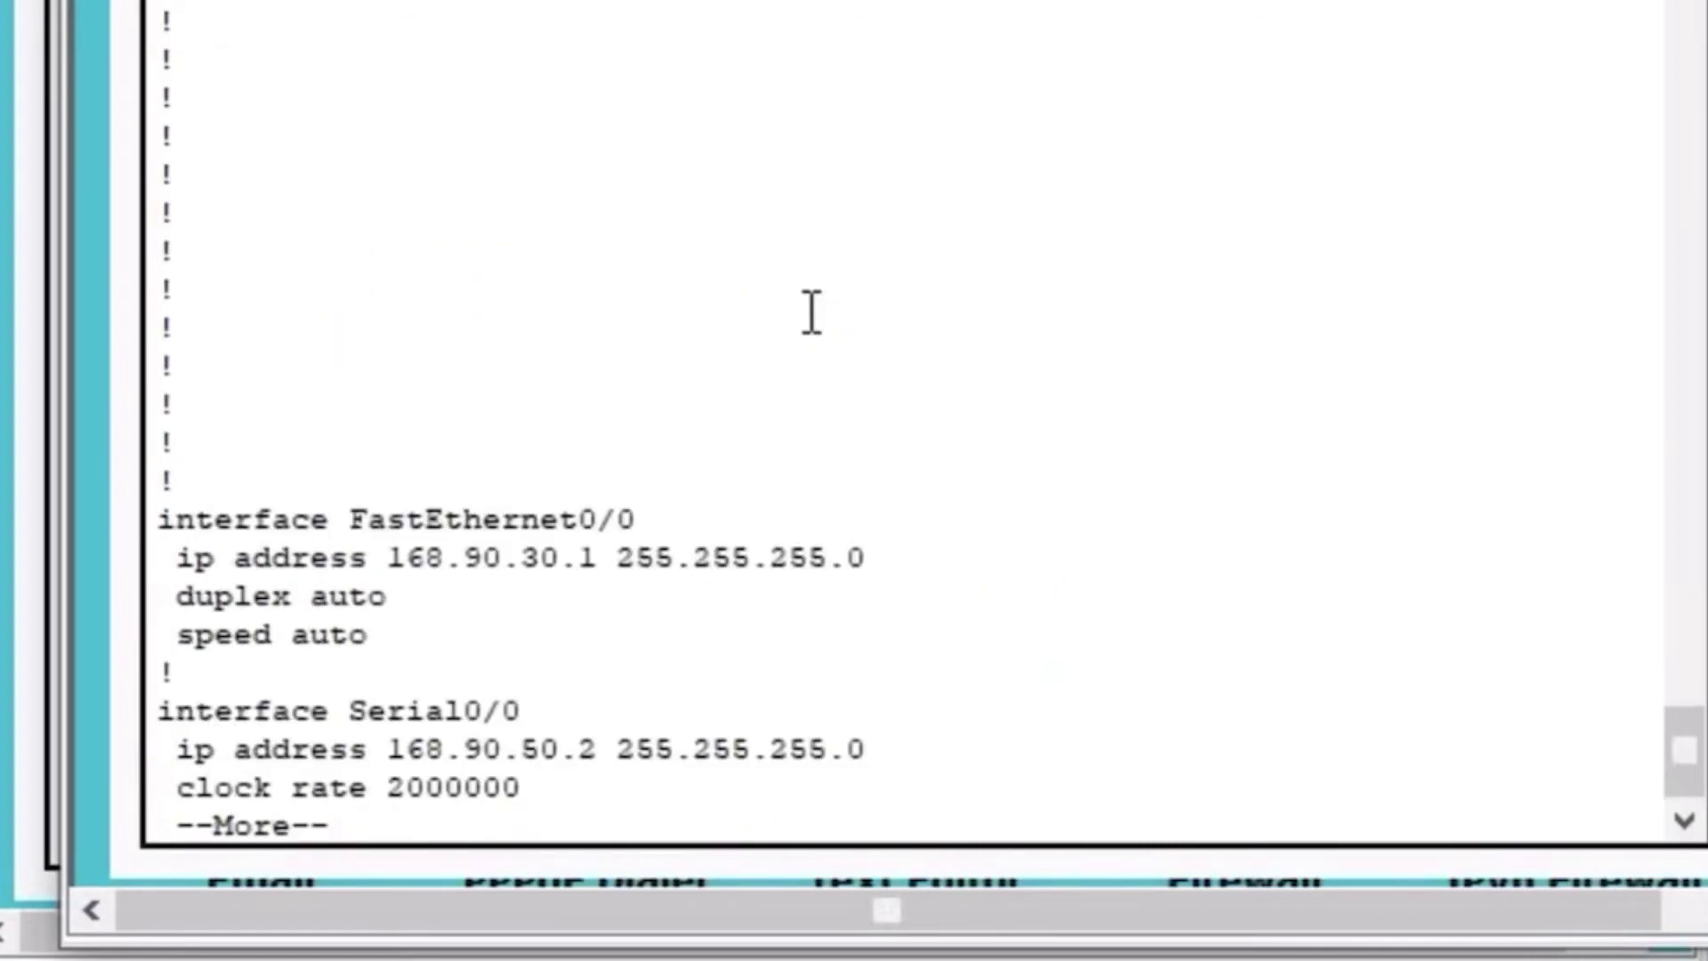
key("space")
type("q")
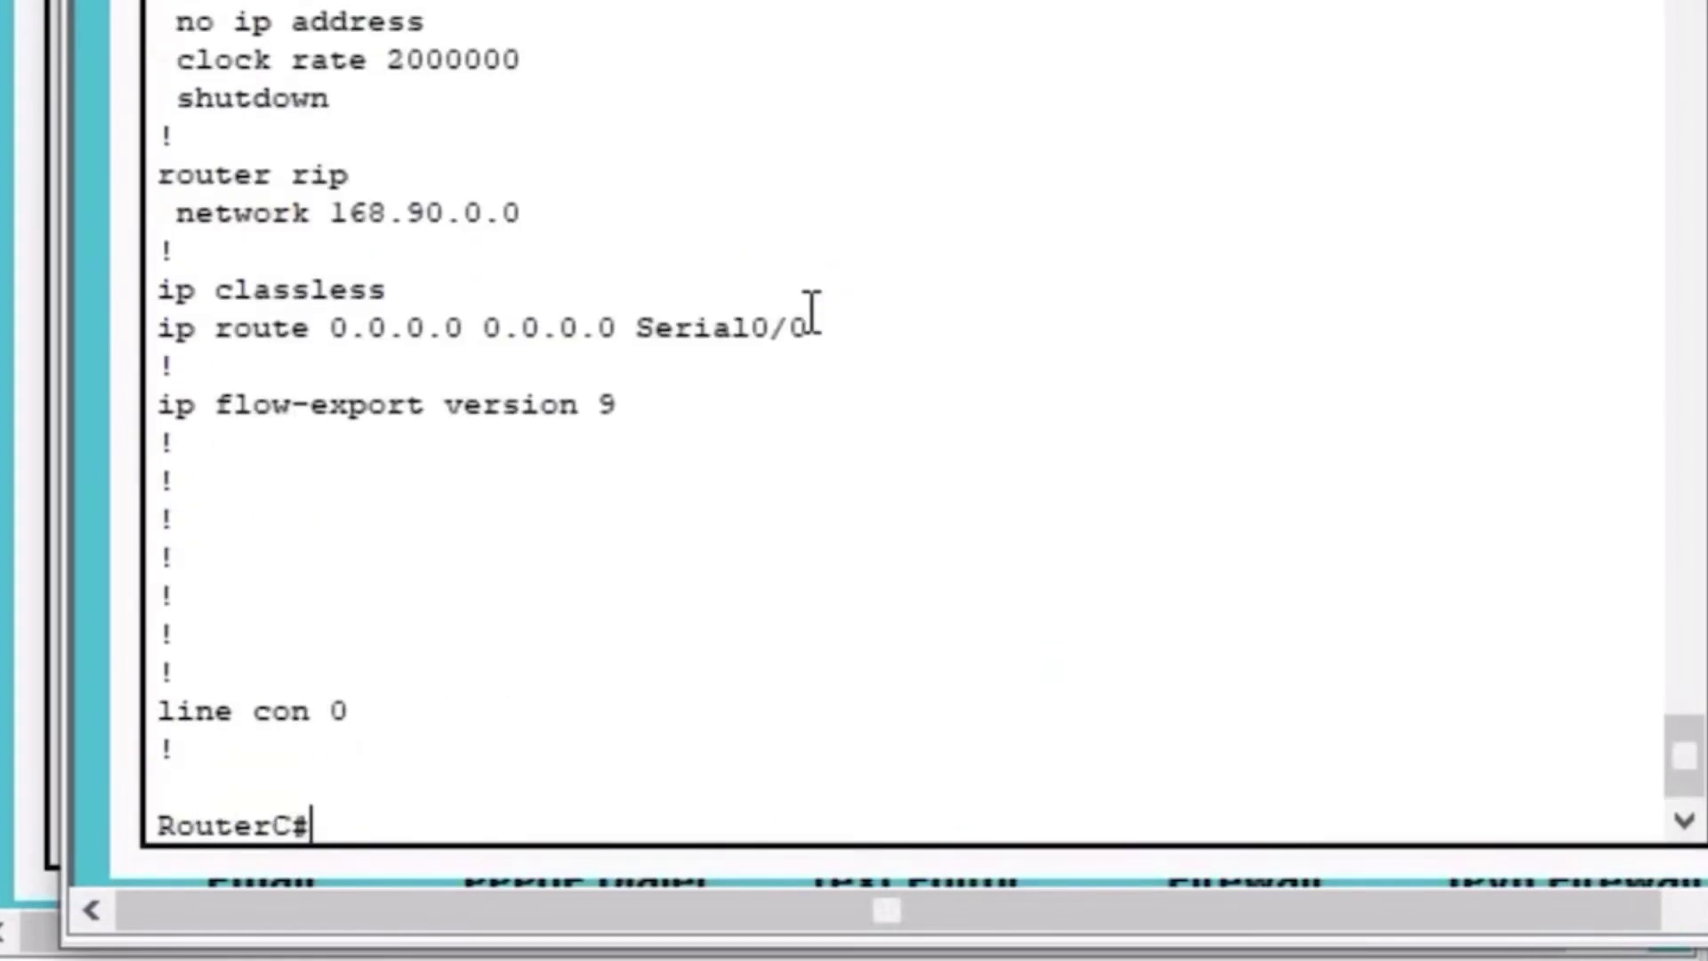
- Enter global configuration mode on RouterC and remove its default route with no ip route 0.0.0.0 0.0.0.0 s0/0
type("conf gt")
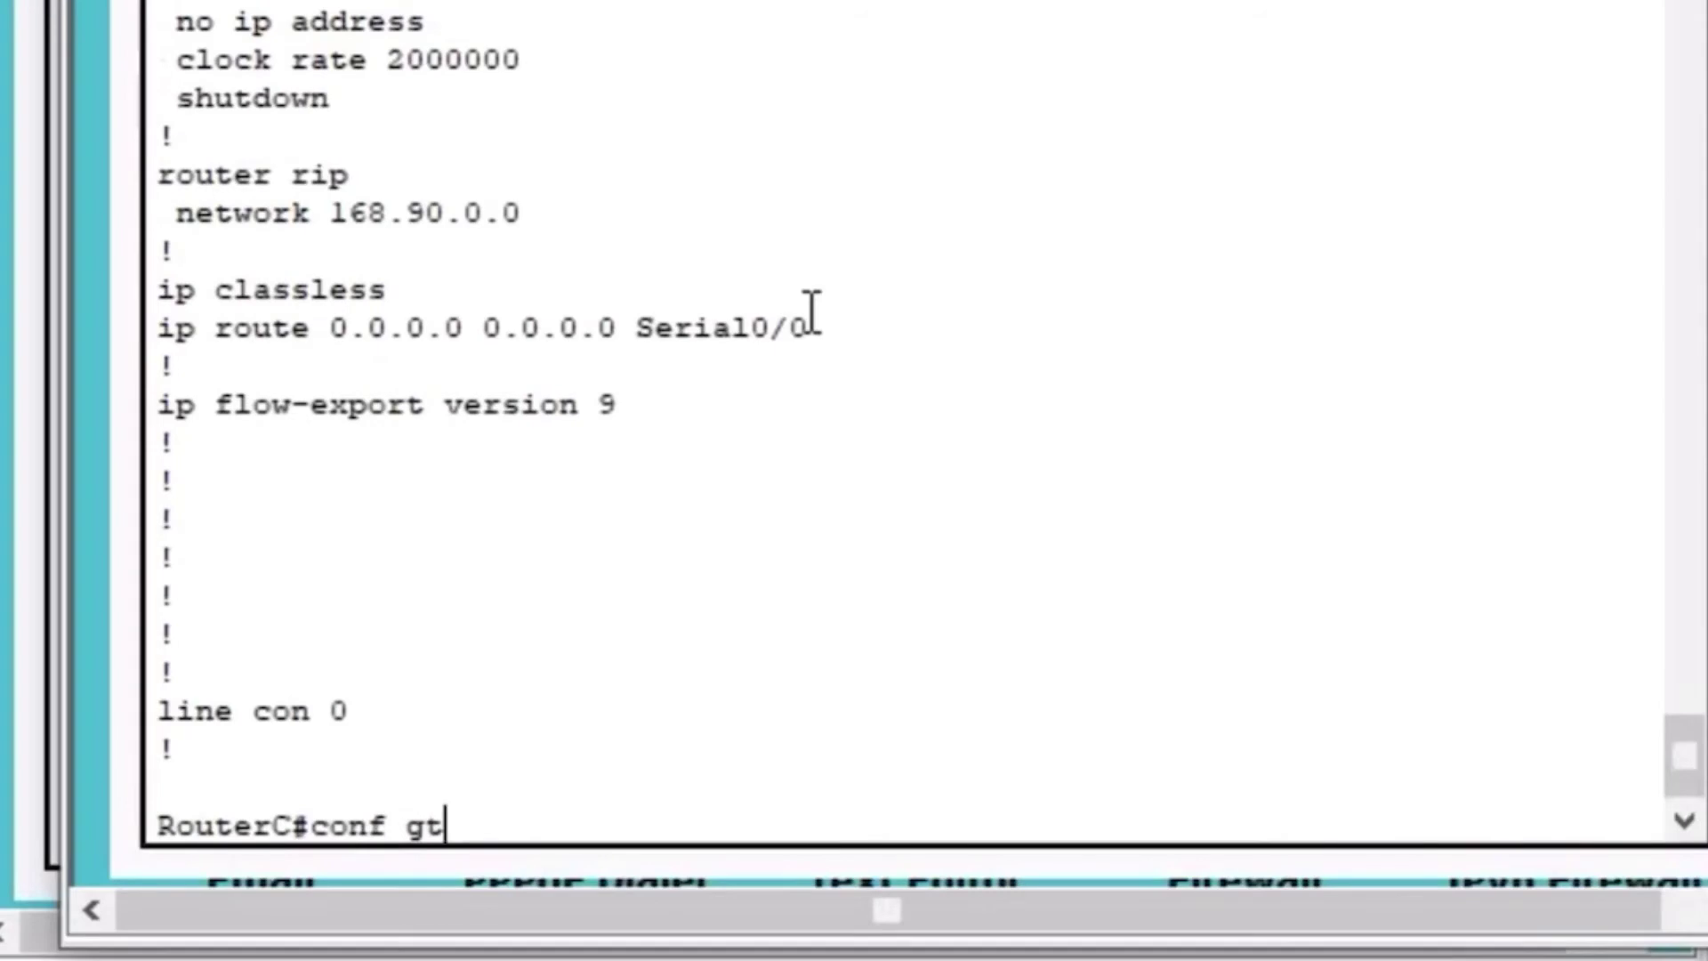
key("BackSpace")
key("BackSpace")
key("BackSpace")
key("BackSpace")
type("fig t")
key("Return")
type("no ip rtoue")
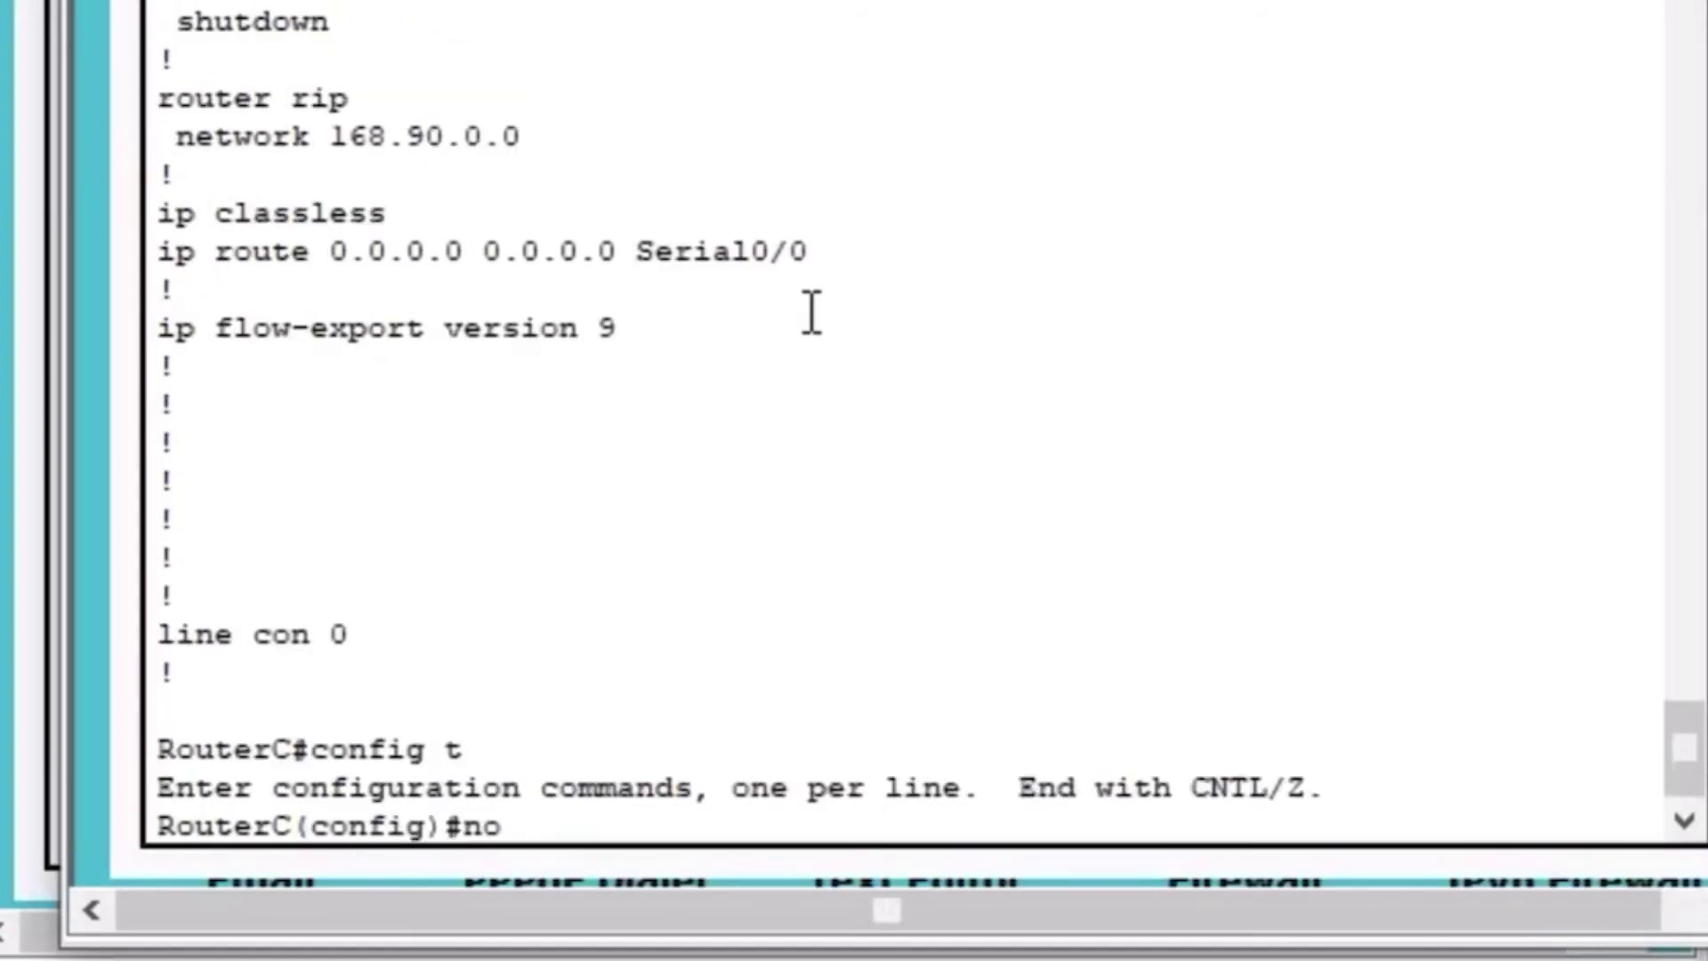
key("BackSpace")
key("BackSpace")
key("BackSpace")
key("BackSpace")
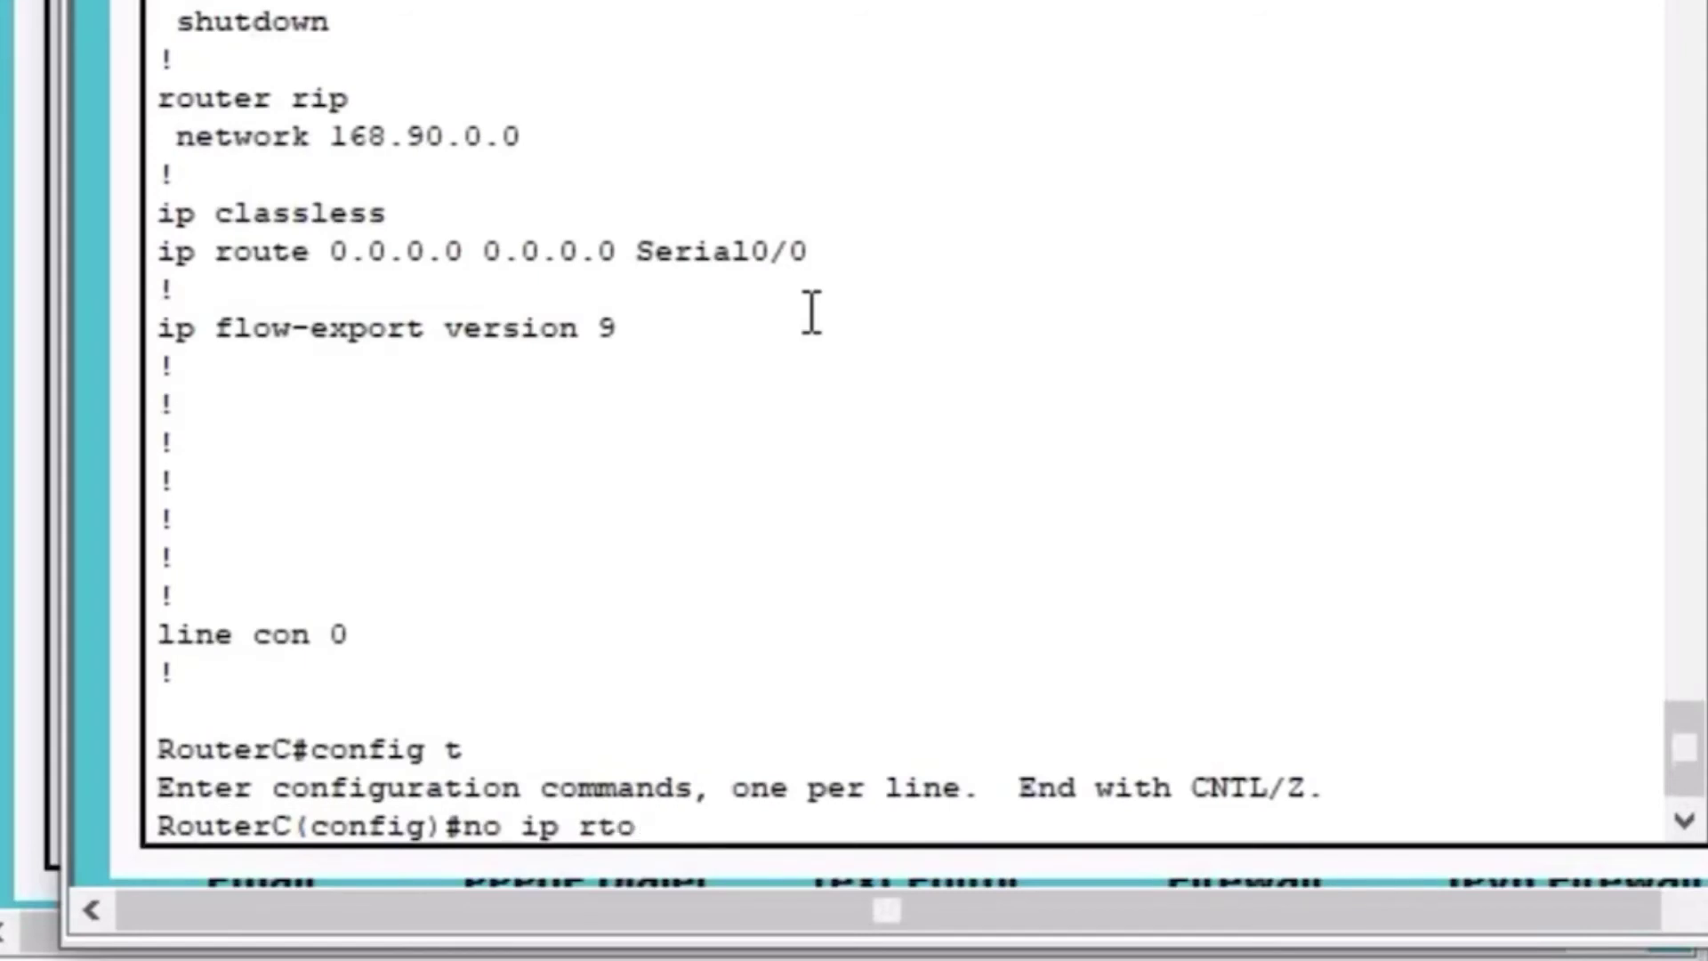
type("oute ")
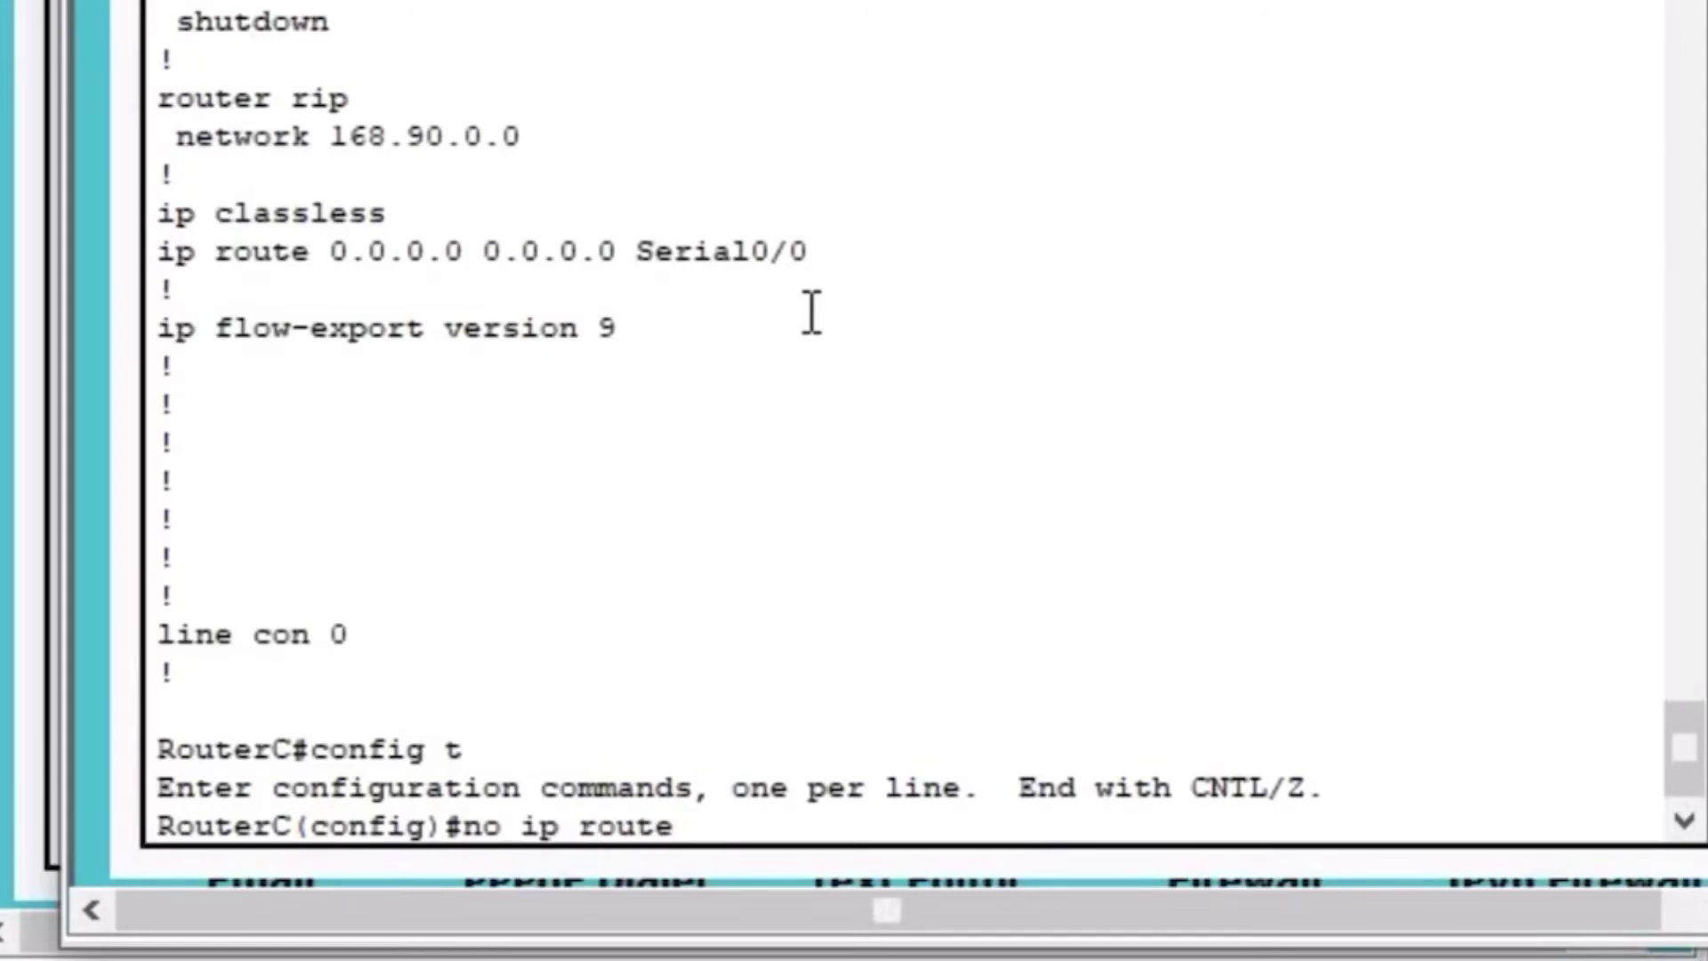
type("0.0.0.0")
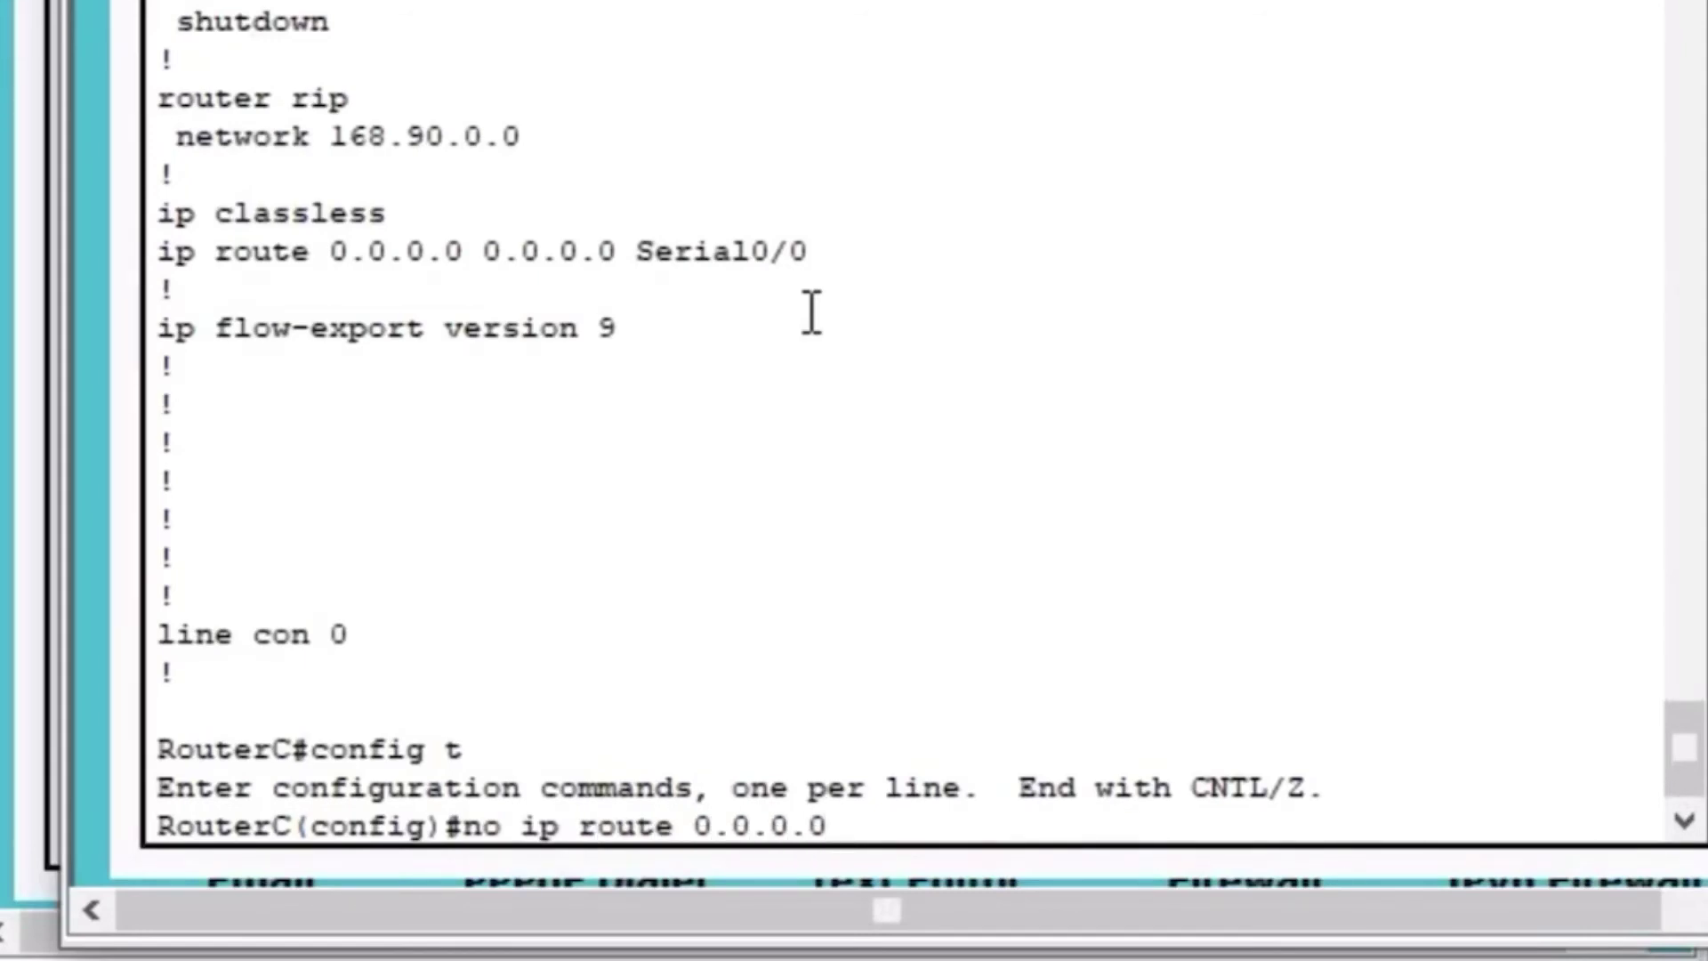
type(" 0.0.0.0 ")
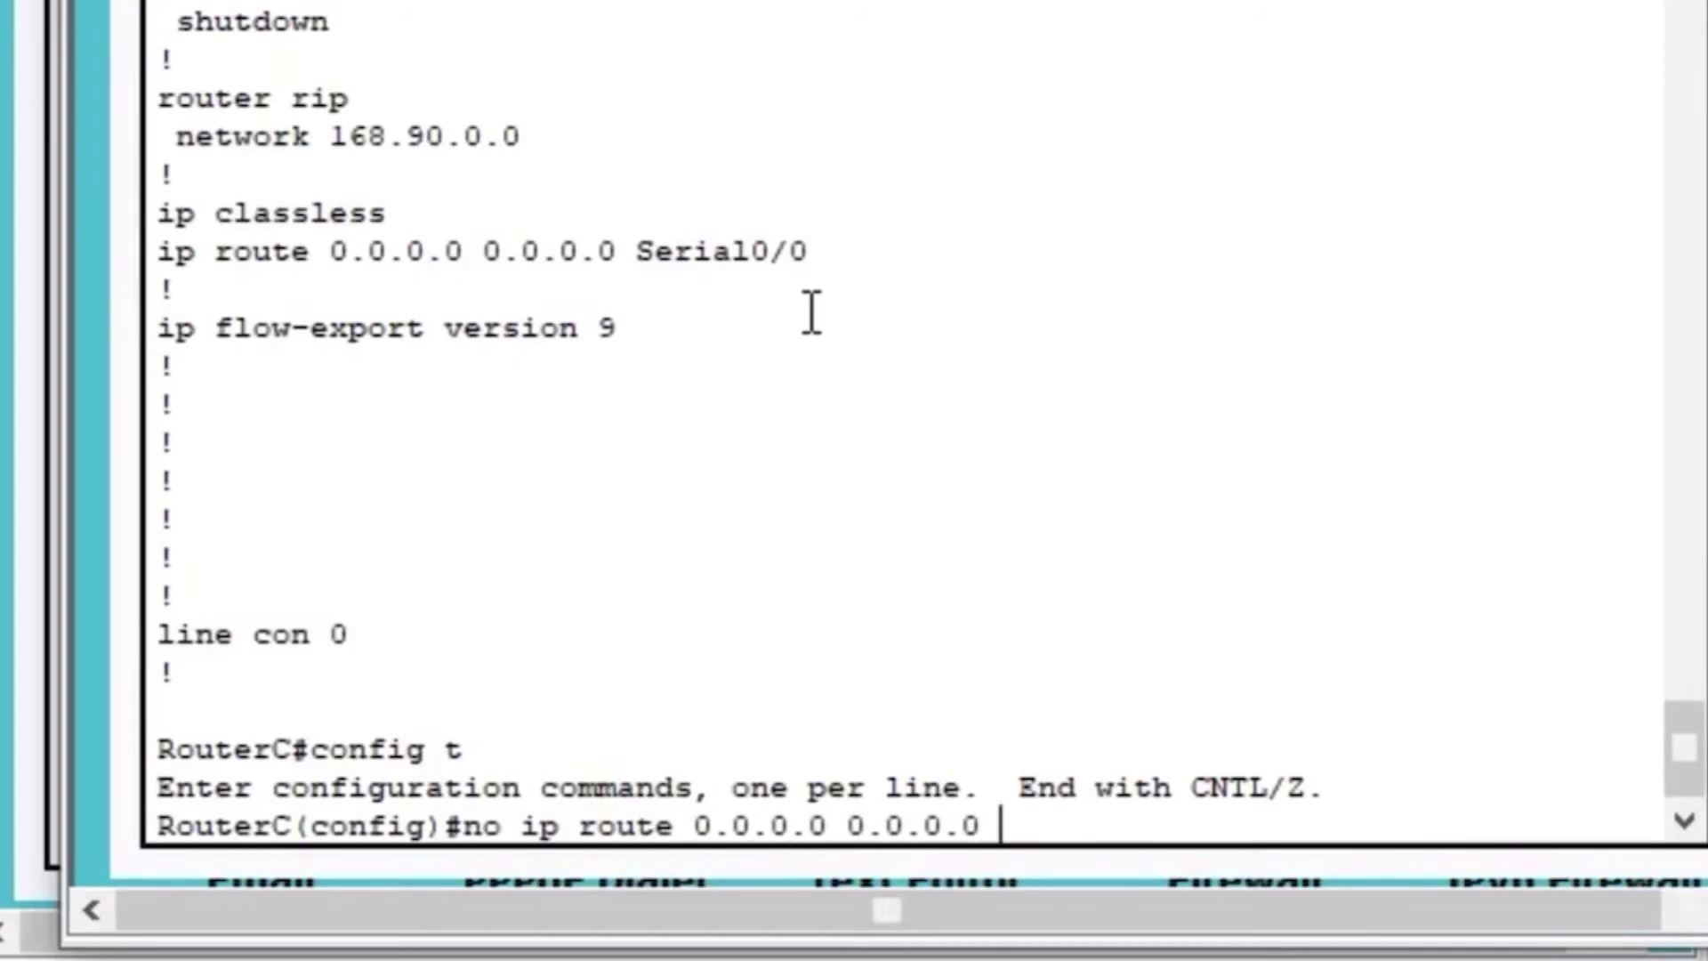
type("s0/0")
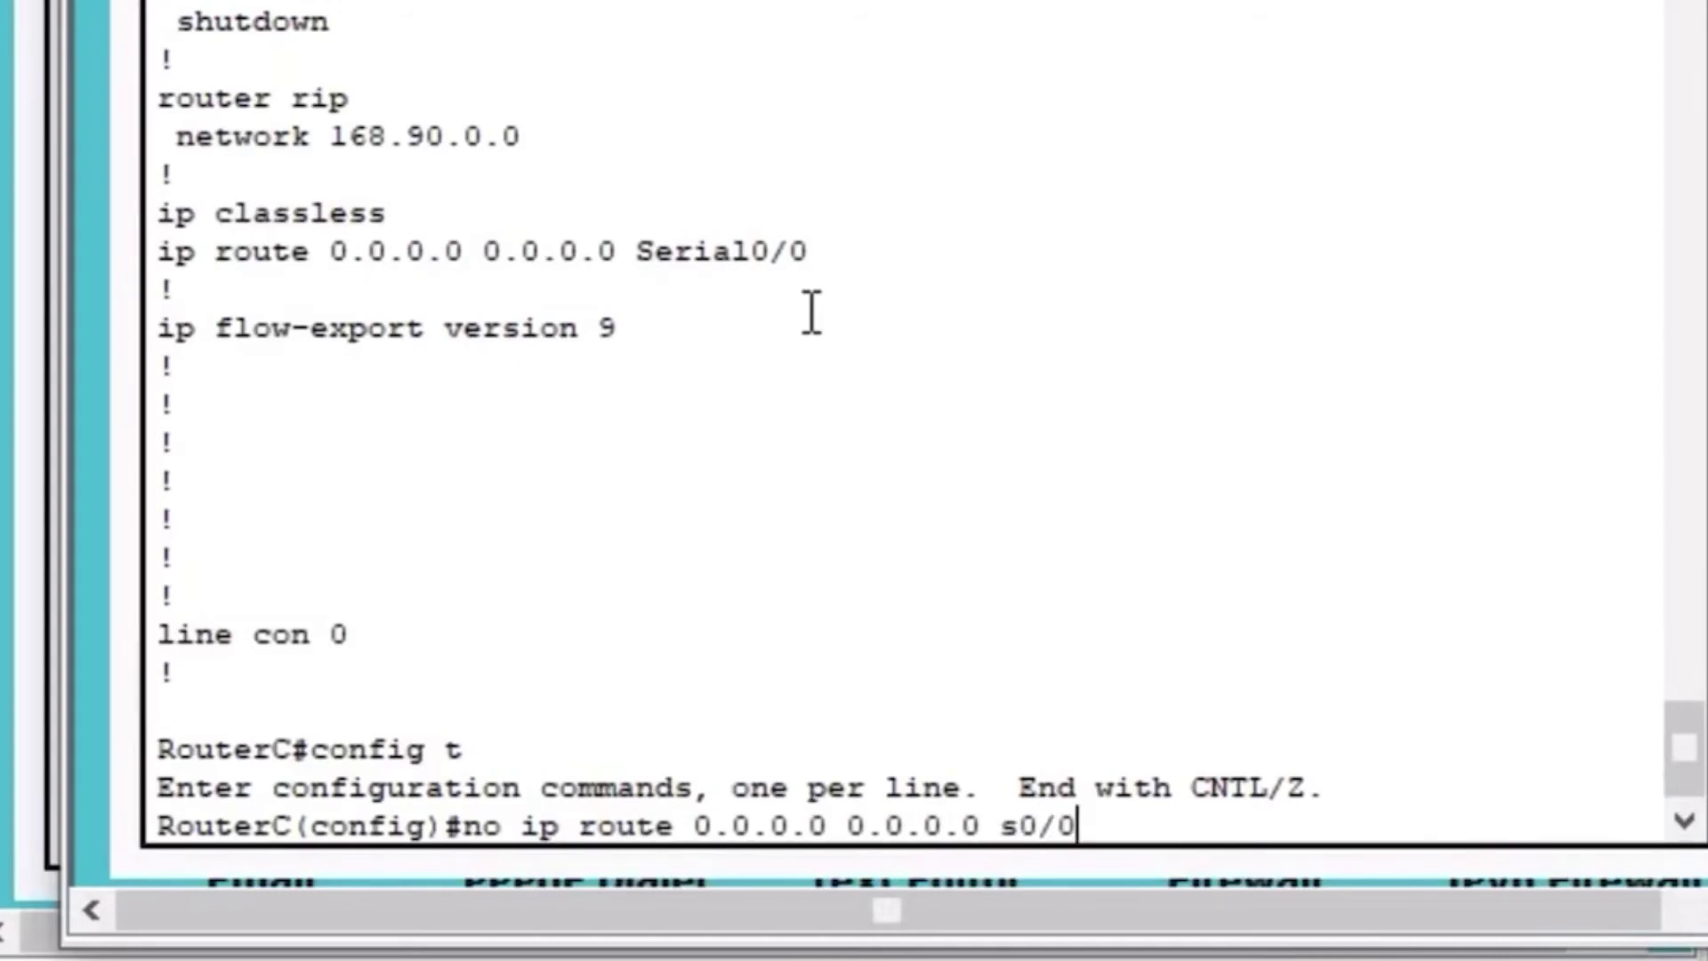
key("Return")
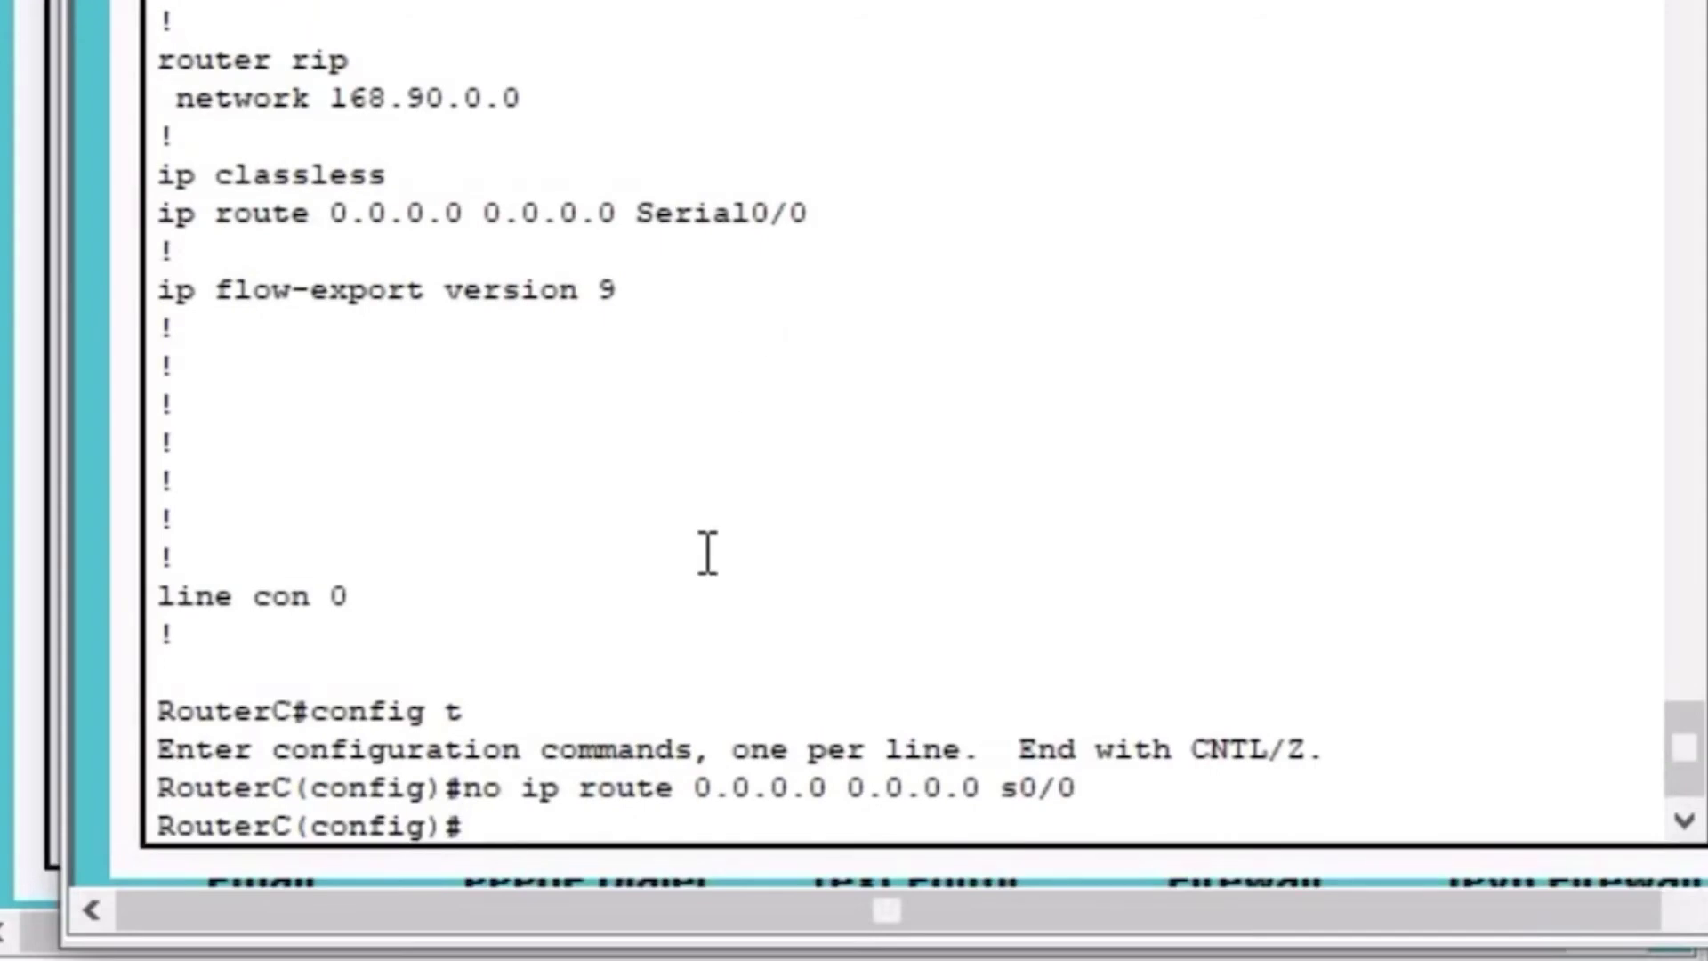
- Leave configuration mode on RouterC, check the static route section of its running configuration with sh run, and quit the listing
key("ctrl+z")
key("Return")
type("s")
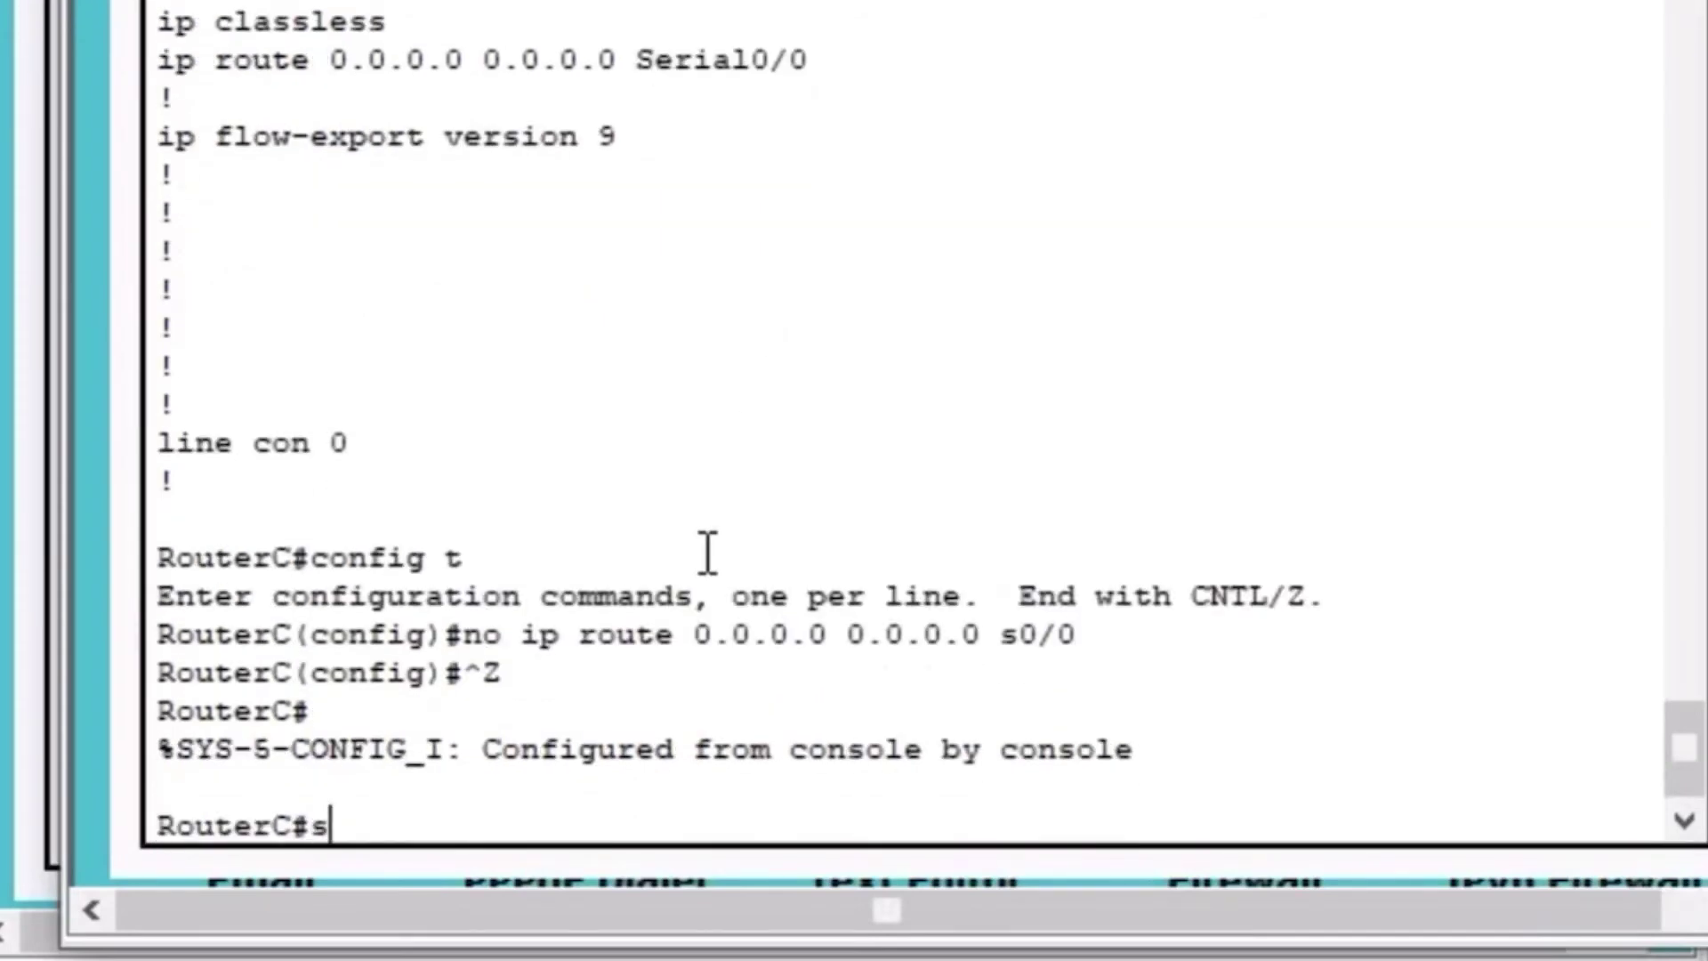
type("h run")
key("Return")
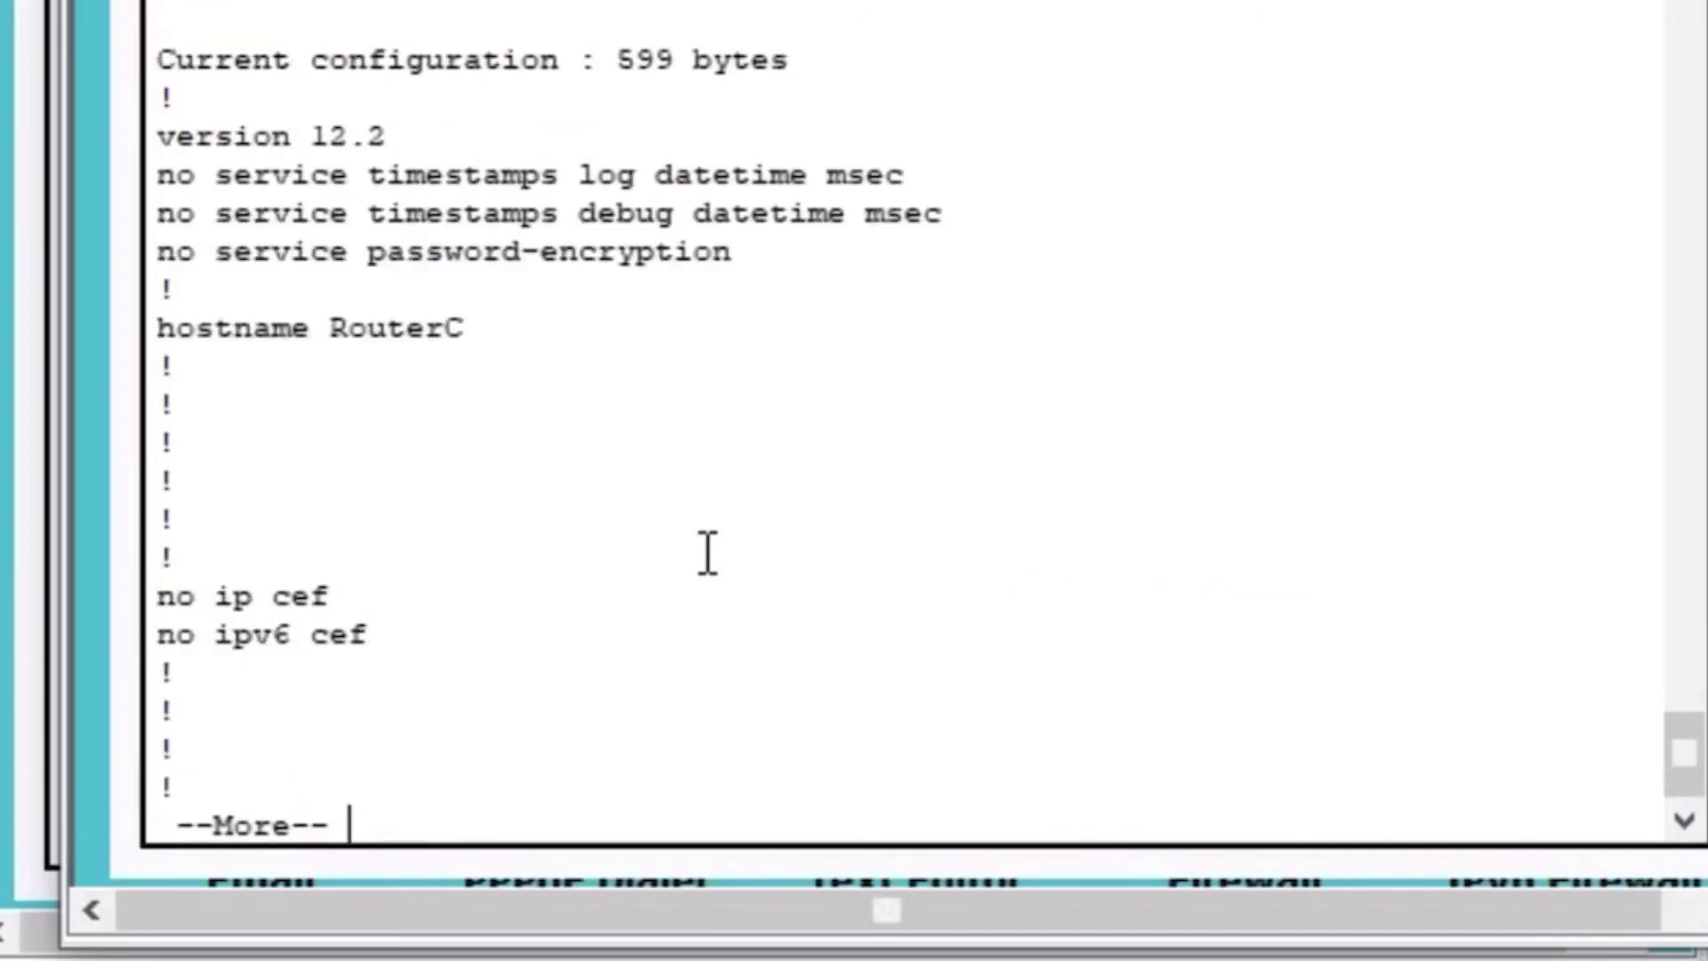
key("space")
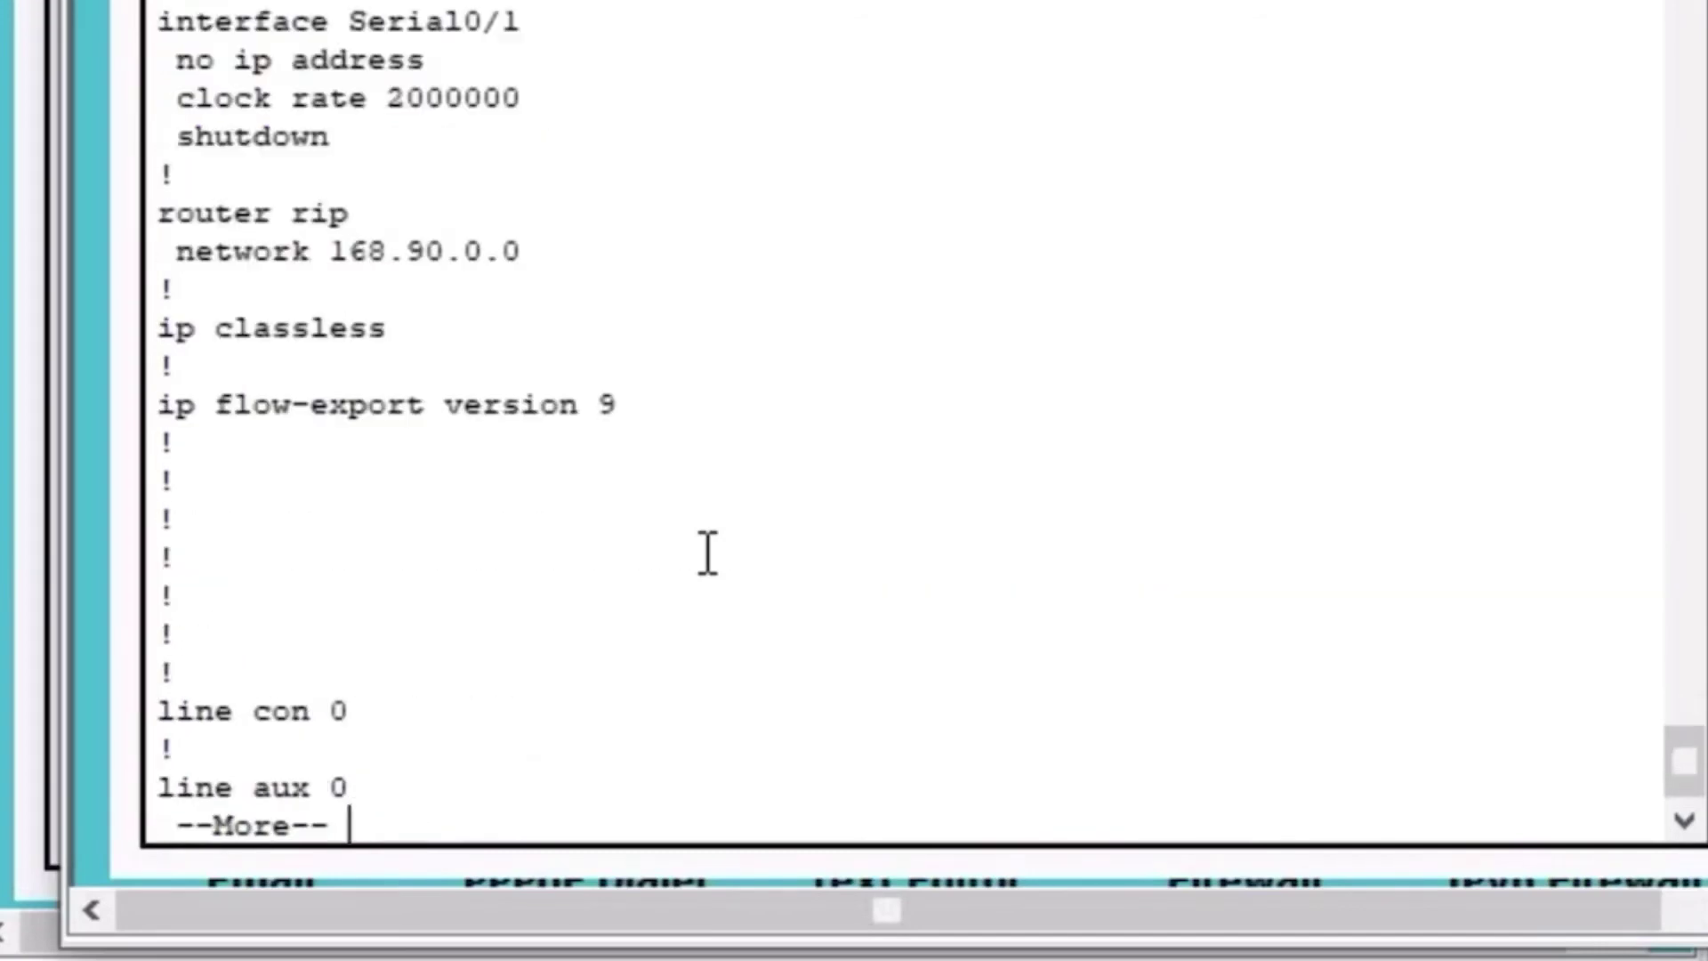
left_click(447, 297)
key("q")
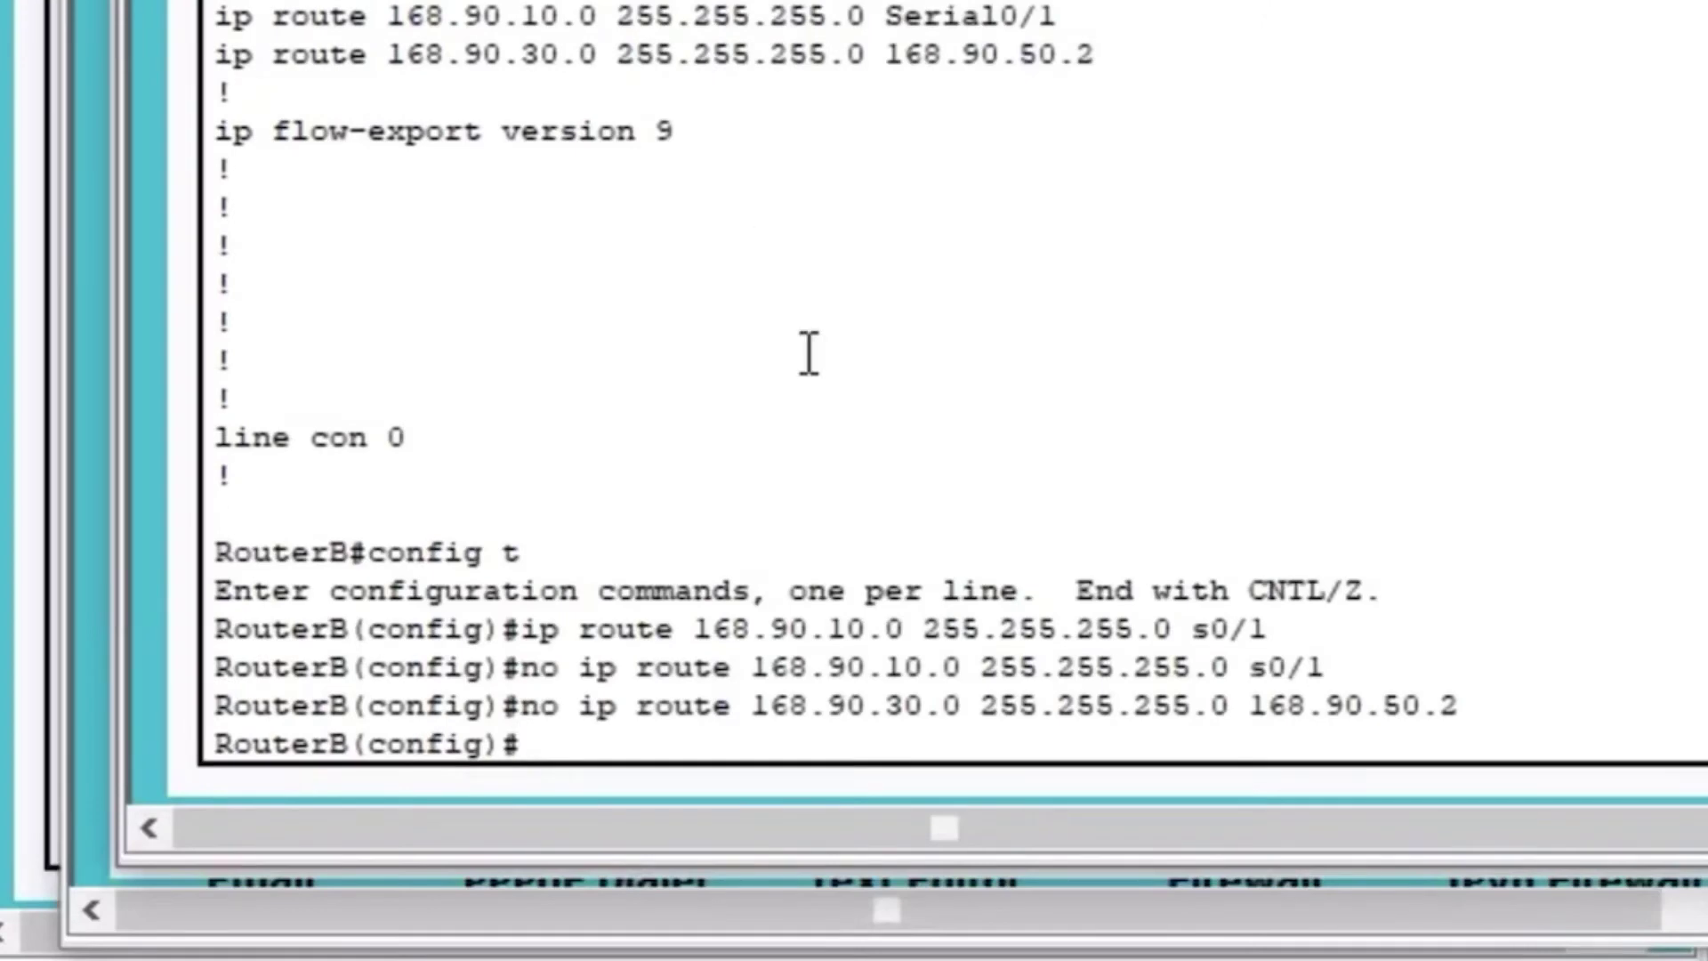
- Leave configuration mode on RouterB, check the static route section of its running configuration with sh run, and quit the listing
key("ctrl+z")
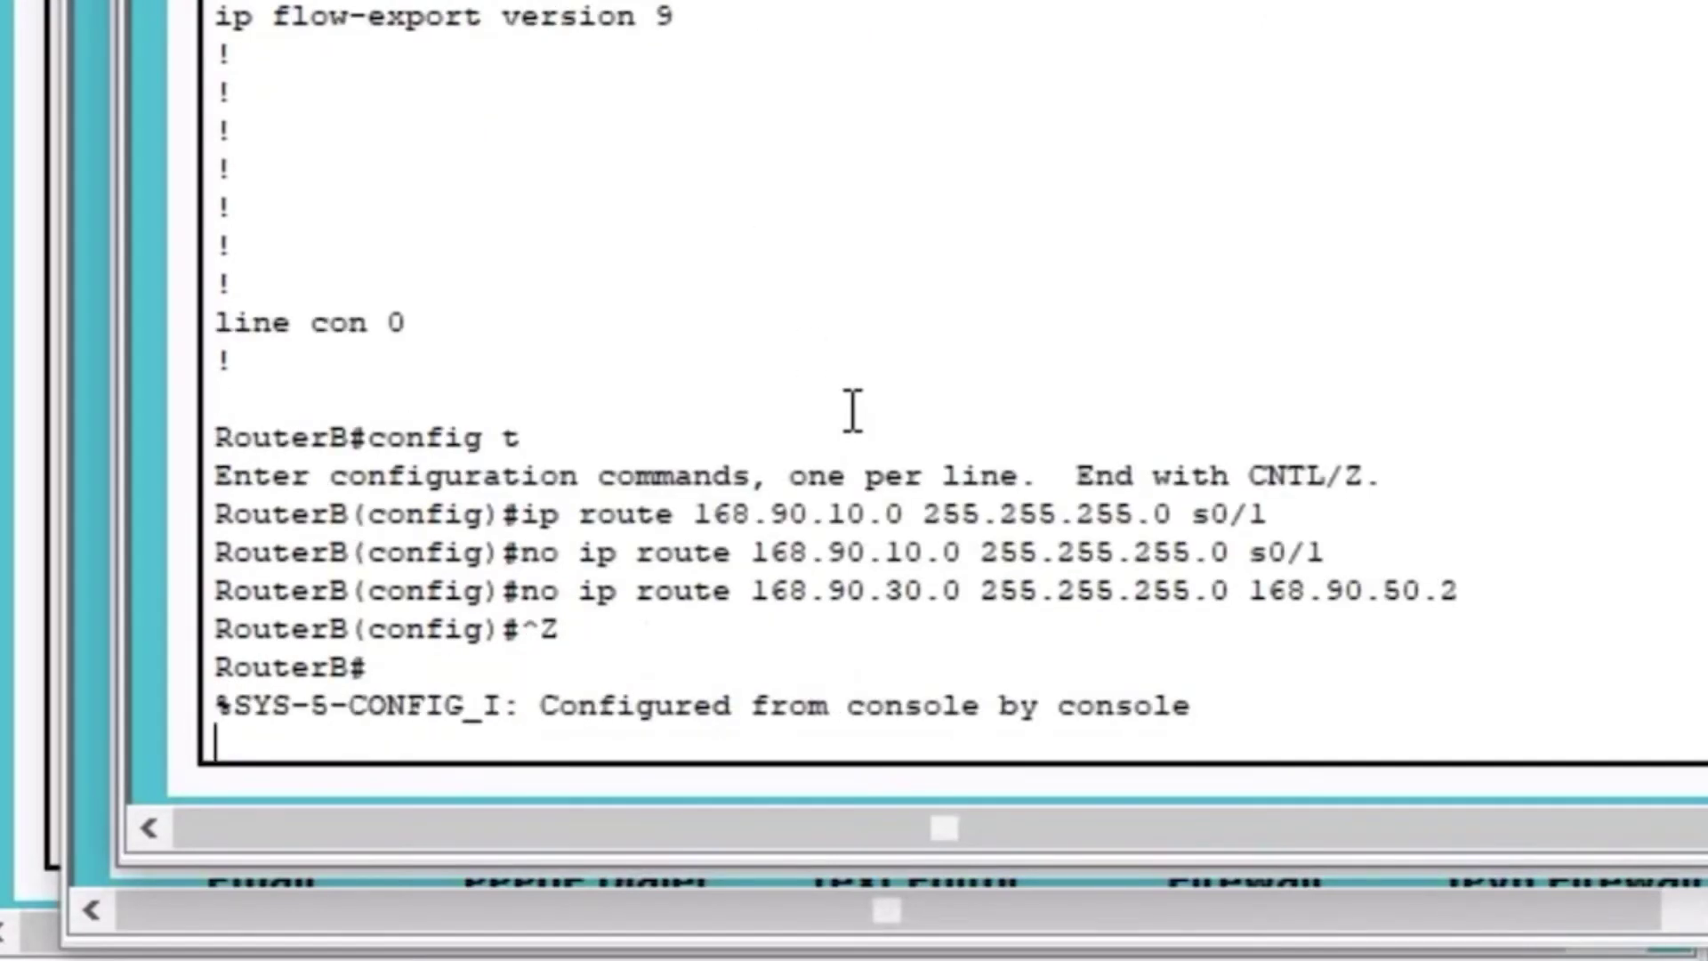
type("sh run")
key("Return")
key("space")
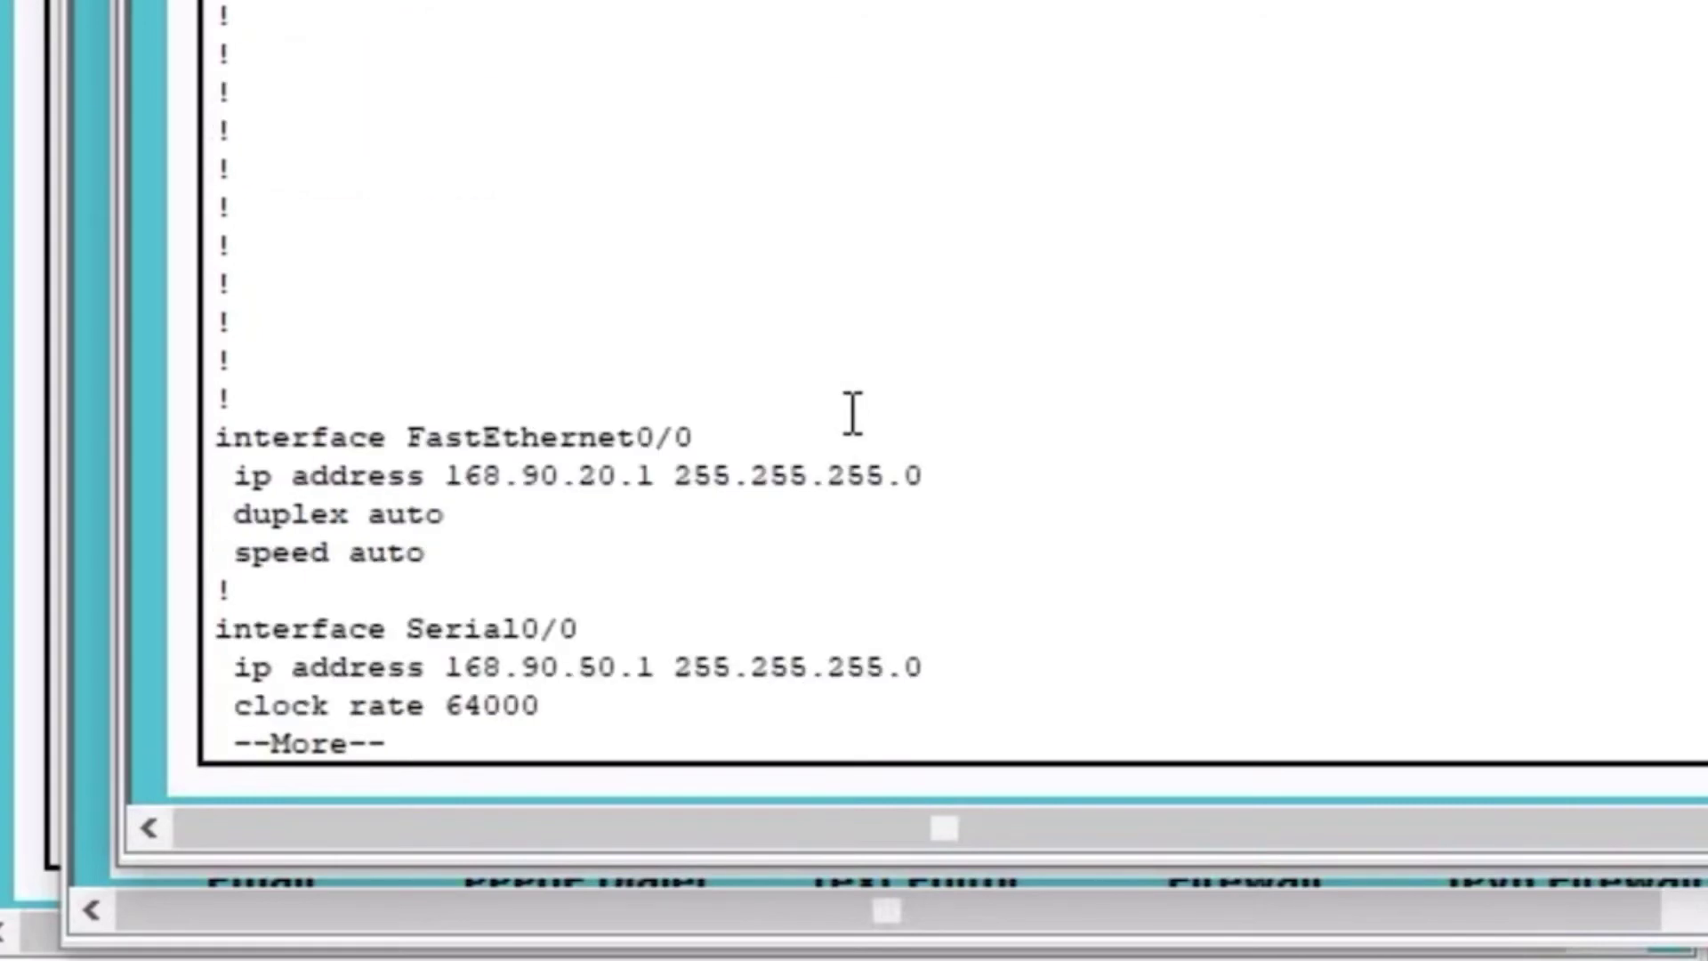
key("space")
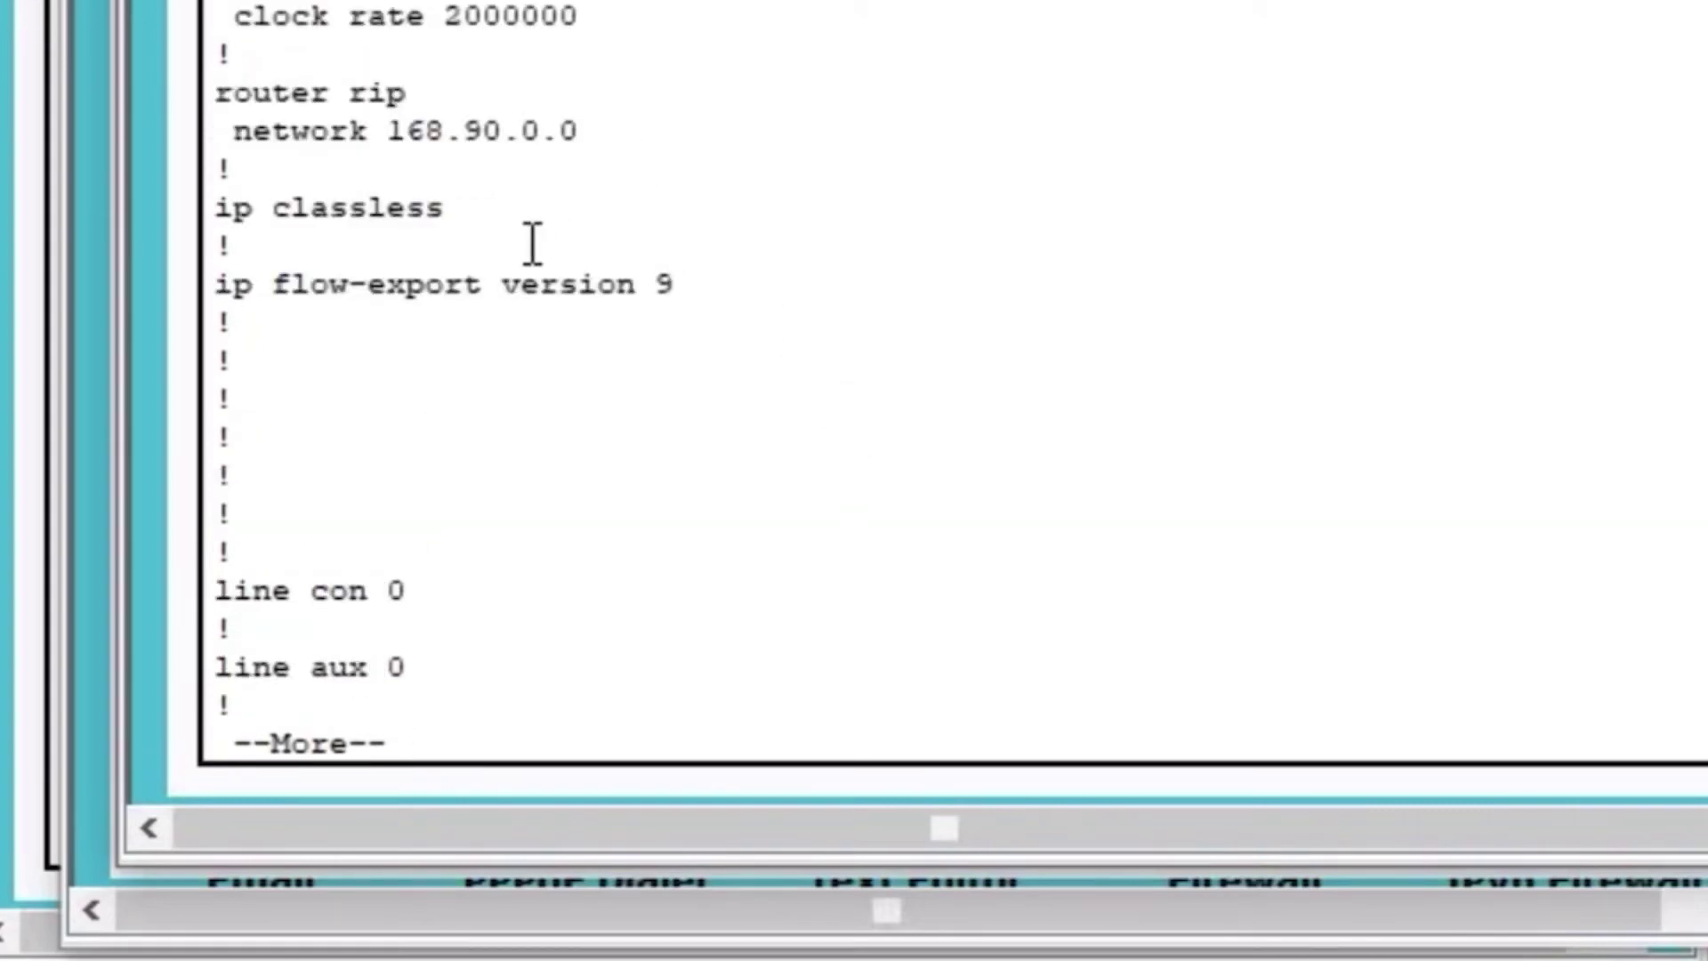
left_click(383, 244)
key("q")
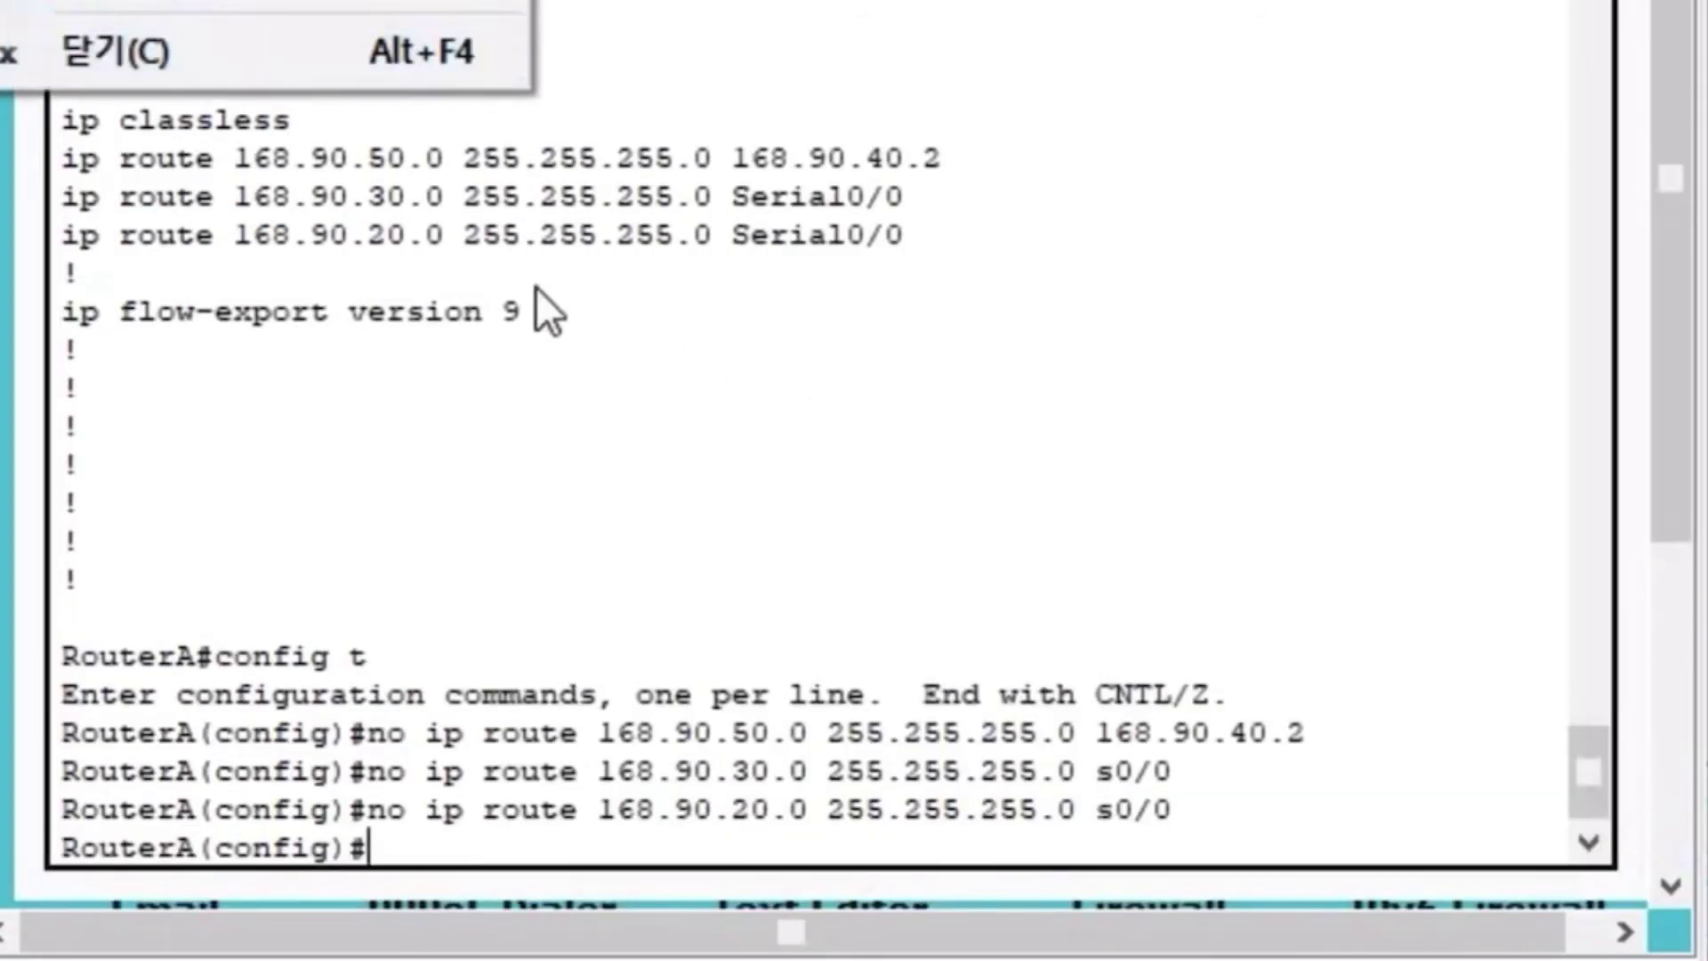
- Leave configuration mode on RouterA, check the static route section of its running configuration with sh run, and quit the listing
left_click(536, 287)
key("ctrl+z")
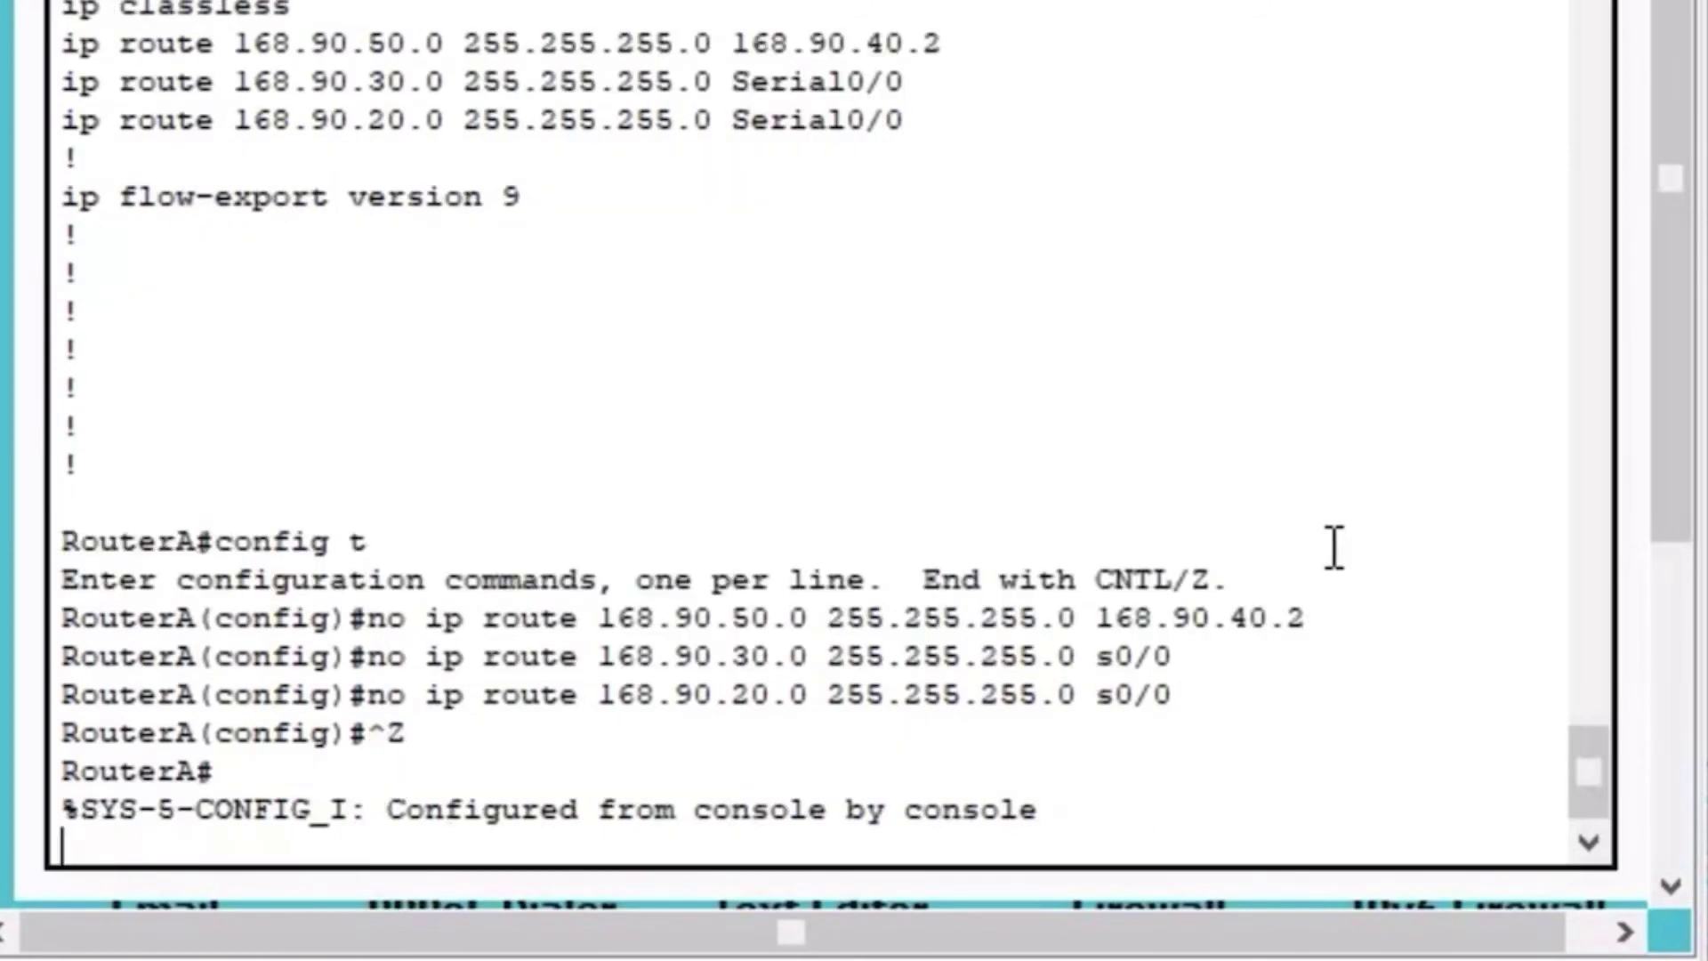
key("Return")
type("sh run")
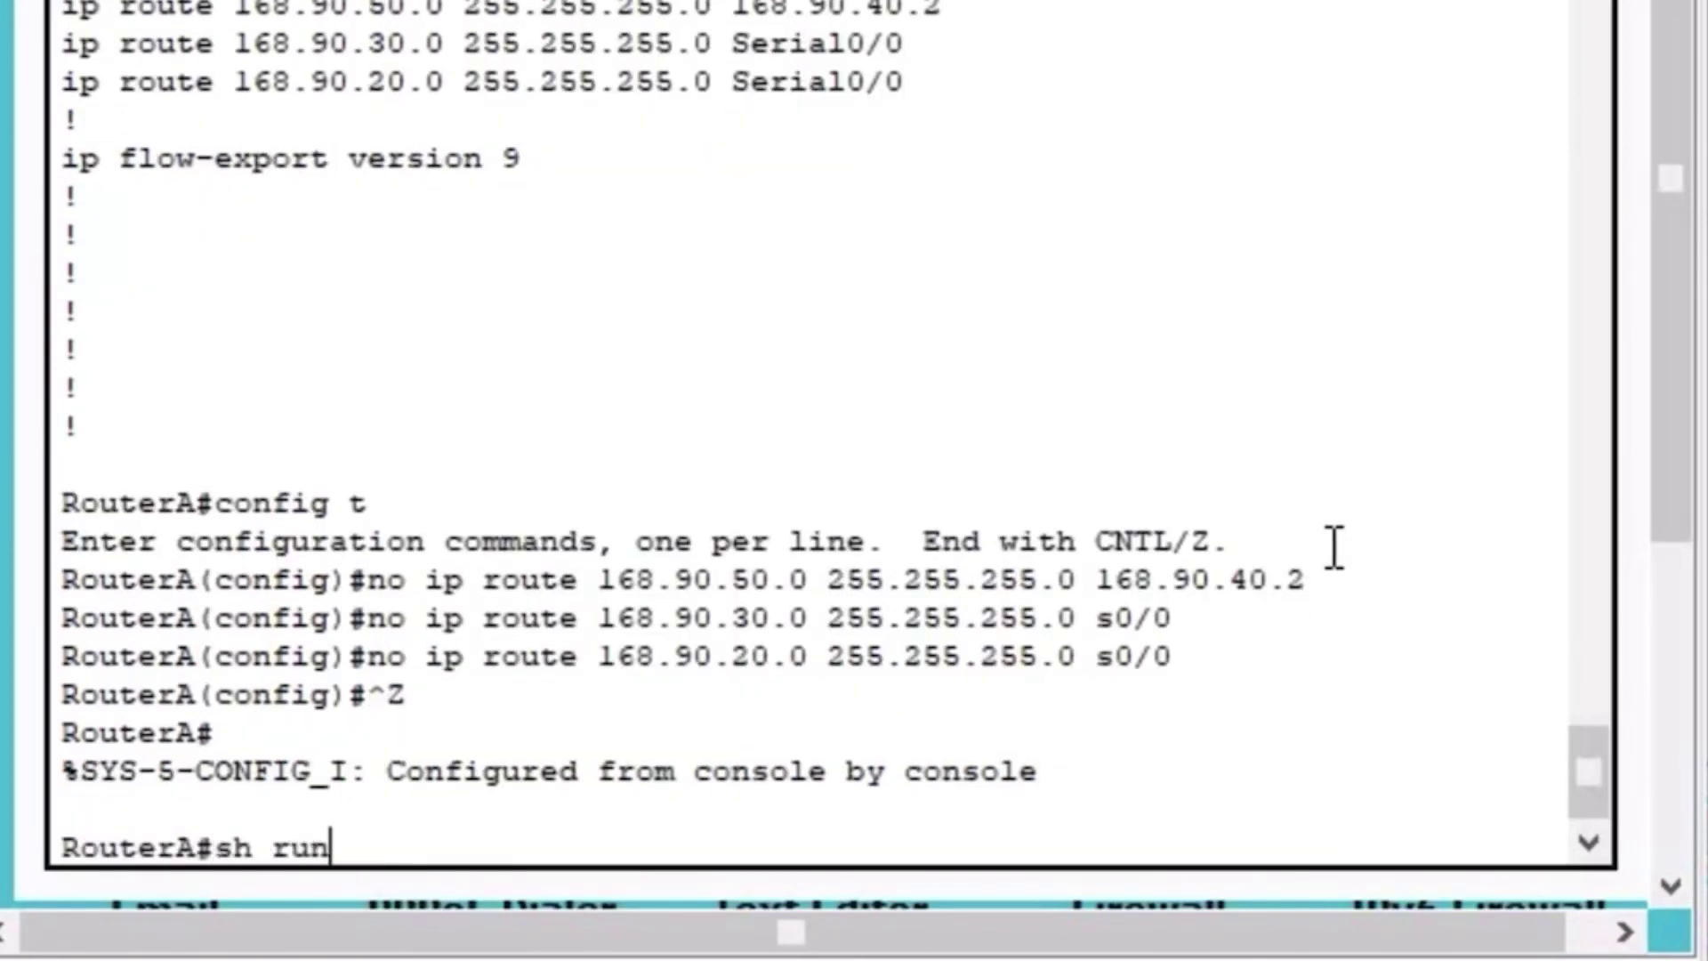
key("Return")
key("space")
key("space")
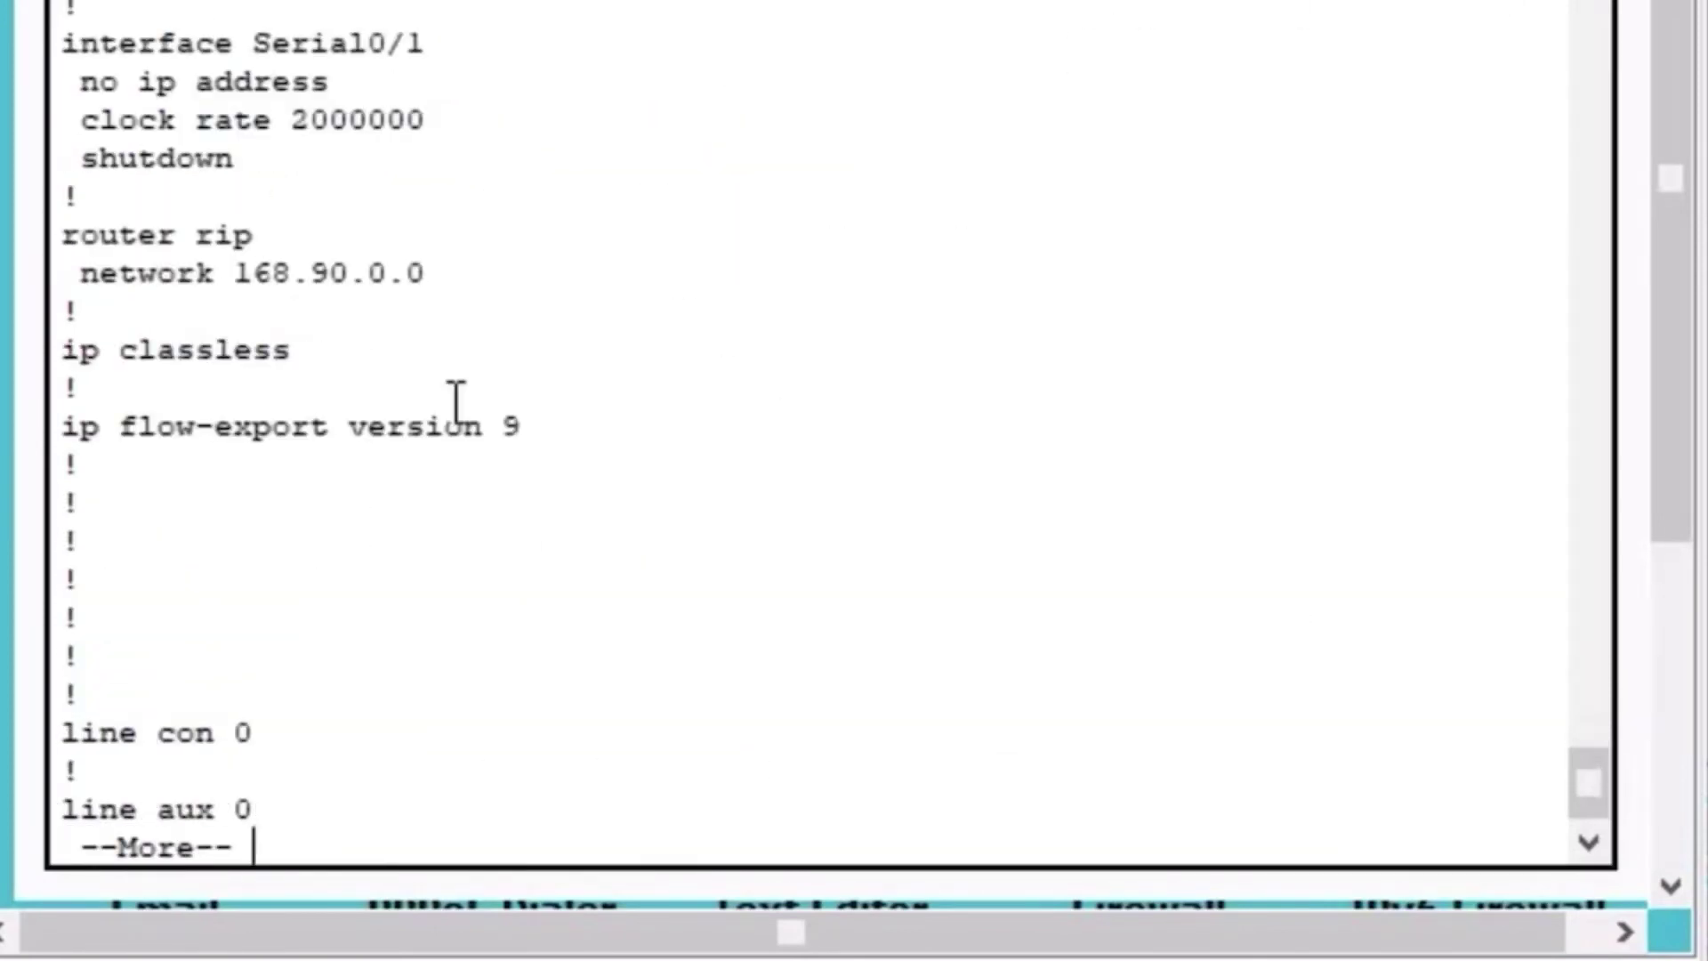
left_click(330, 399)
left_click(401, 838)
key("ctrl+c")
- Display RouterA's routing table with sh ip route and highlight the R code of the 168.90.50.0 route
type("sh ip route")
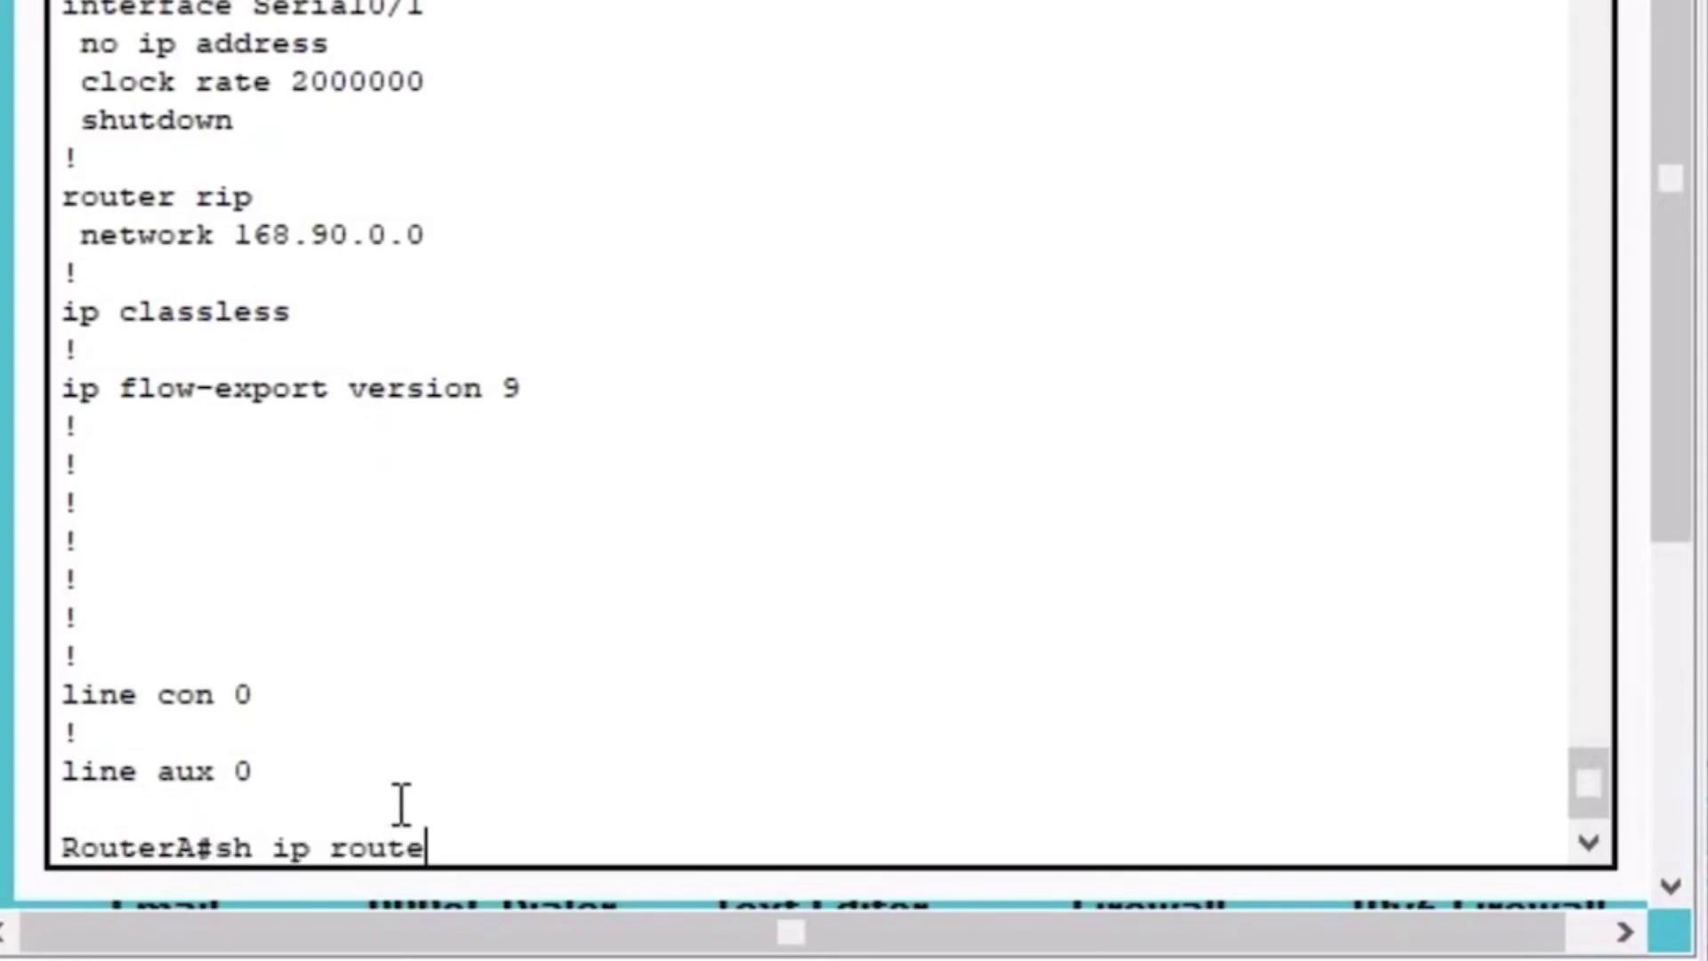
key("Return")
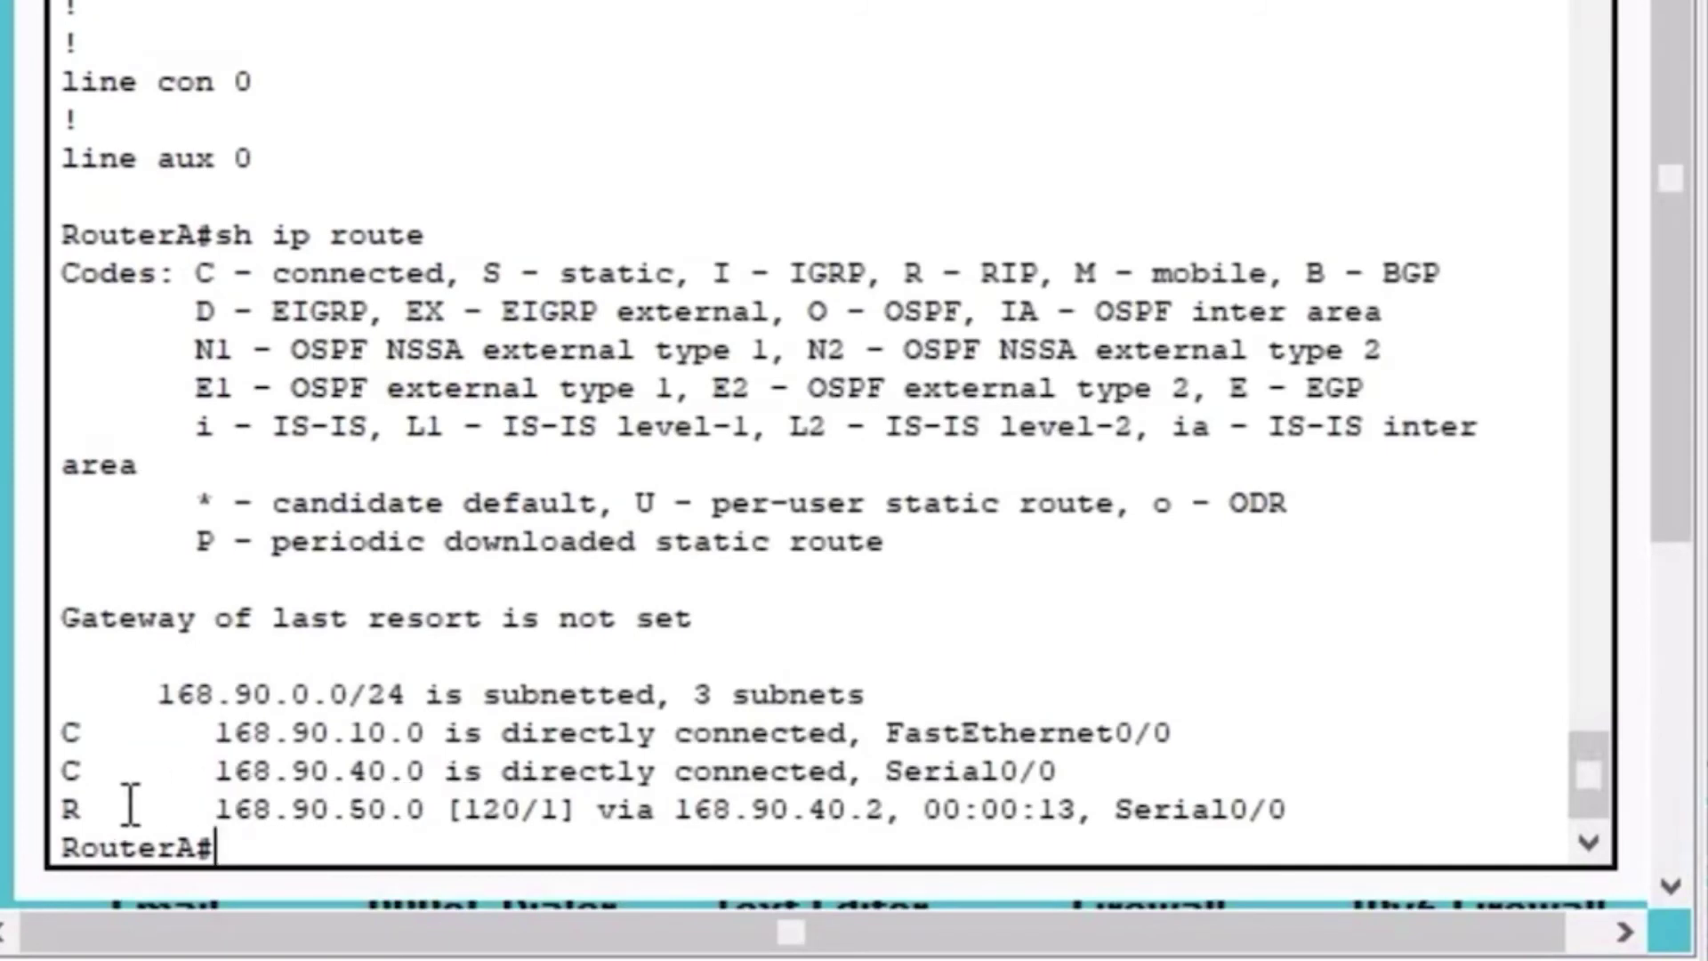
double_click(75, 808)
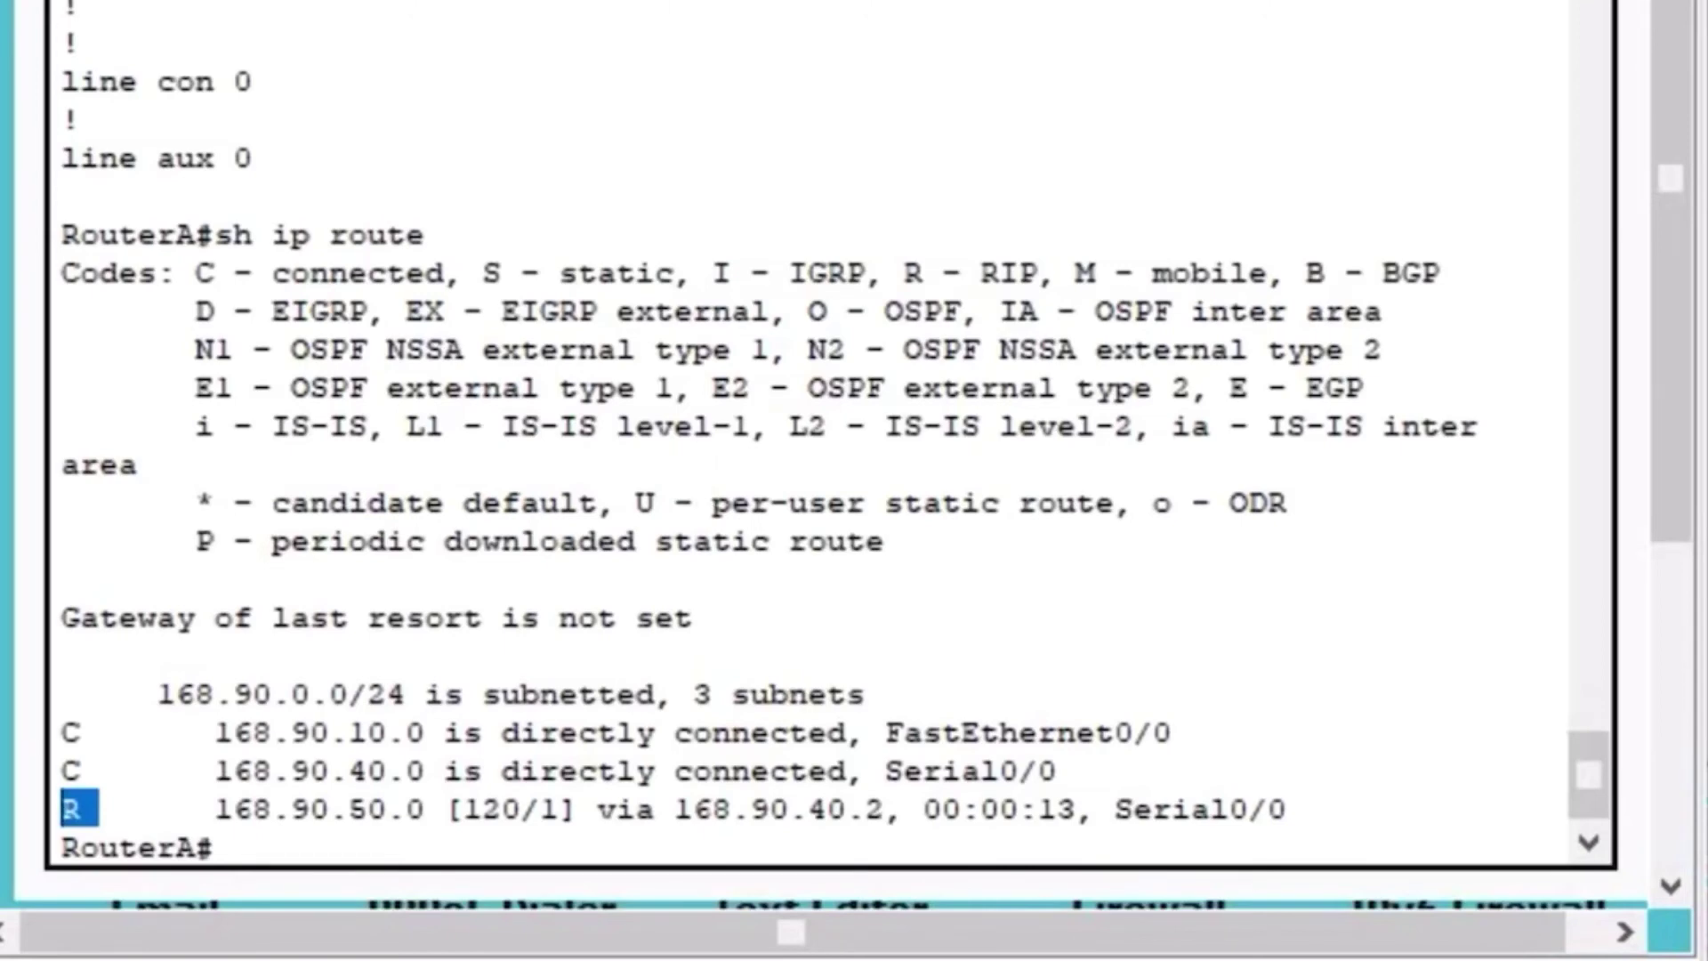
- Switch to RouterB and display its routing table with sh ip route
left_click(534, 960)
left_click(814, 274)
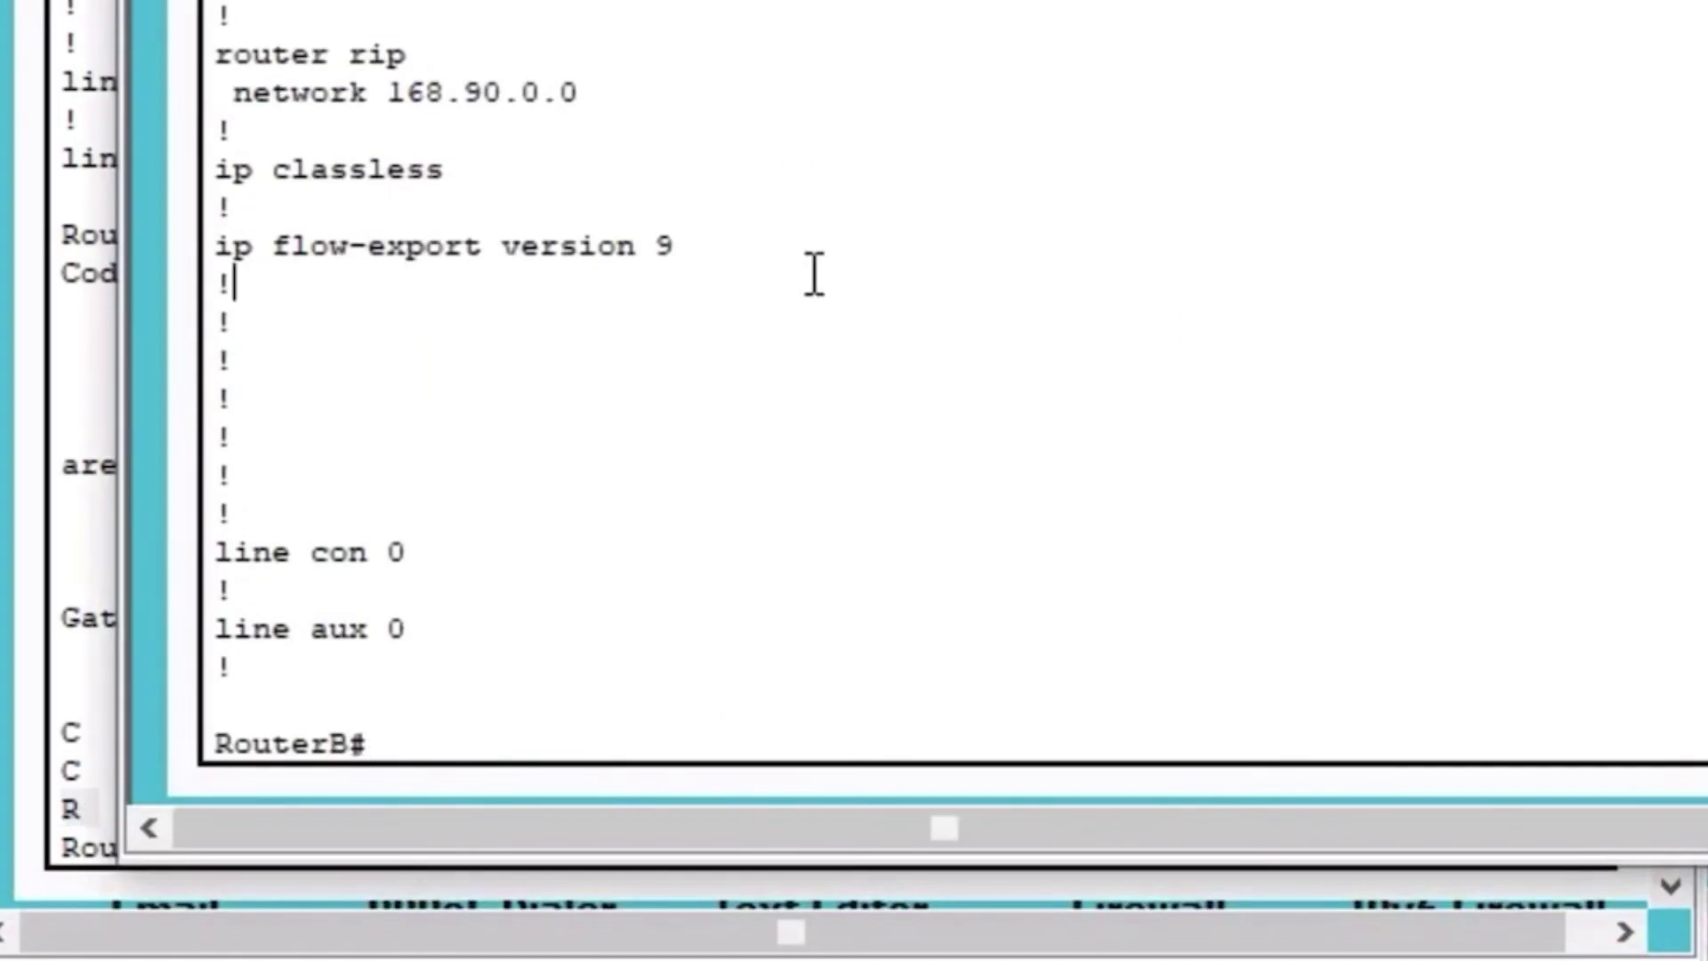
type("sh ip route")
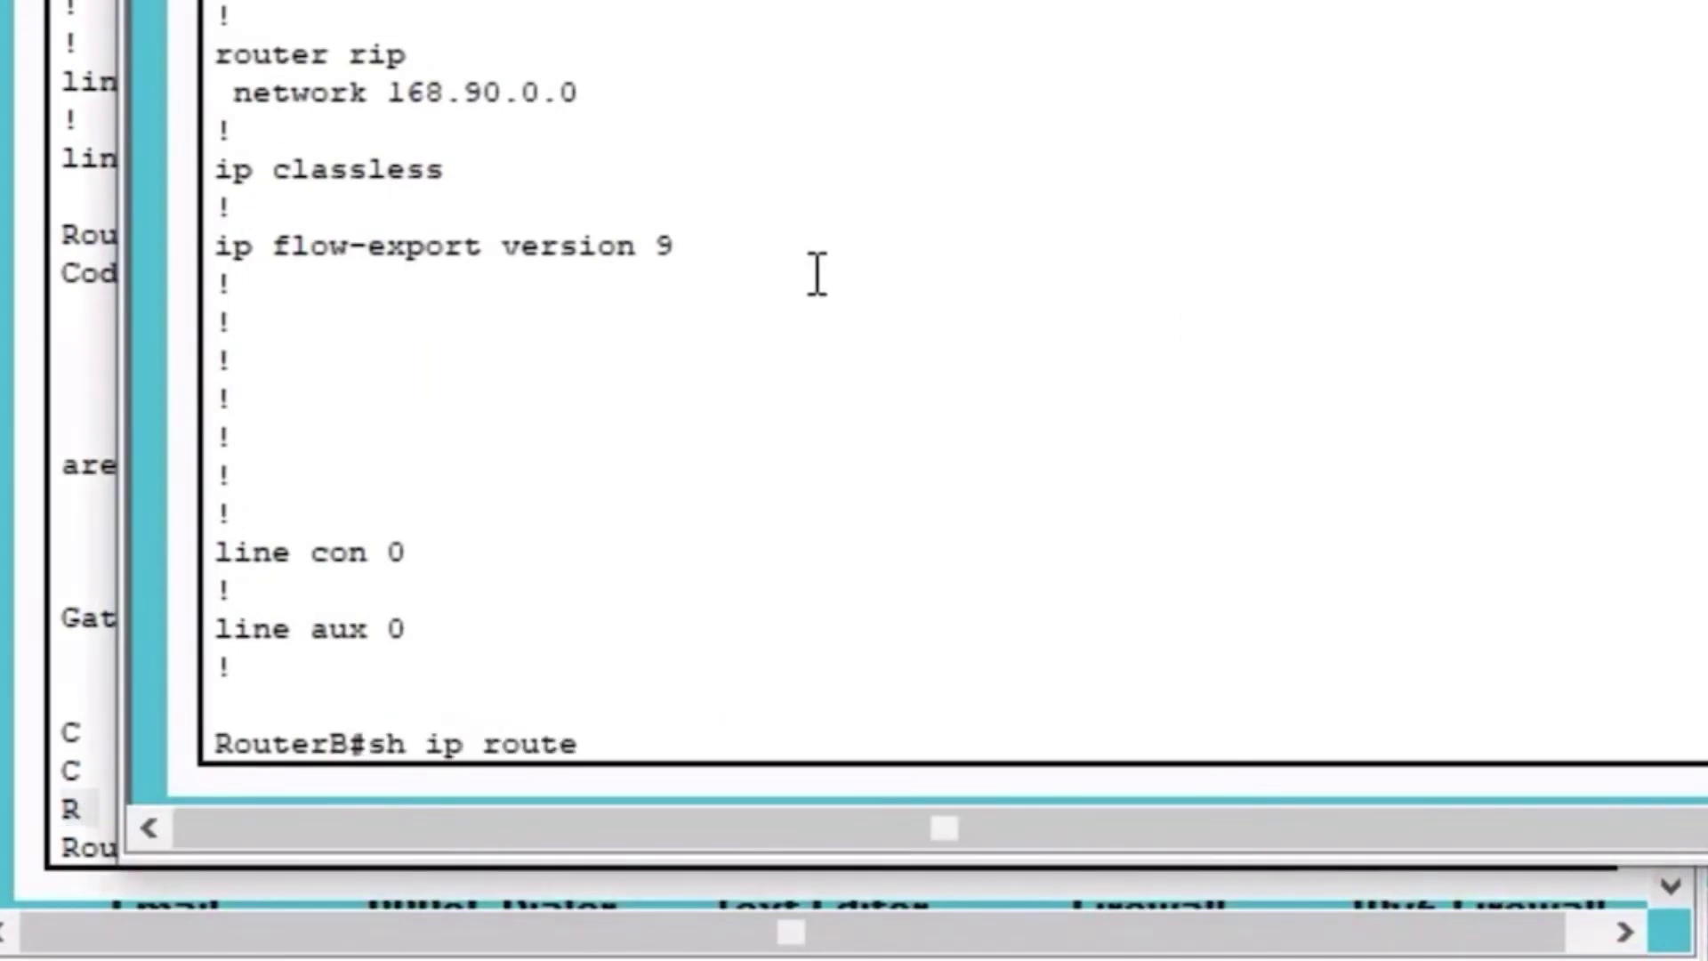
key("Return")
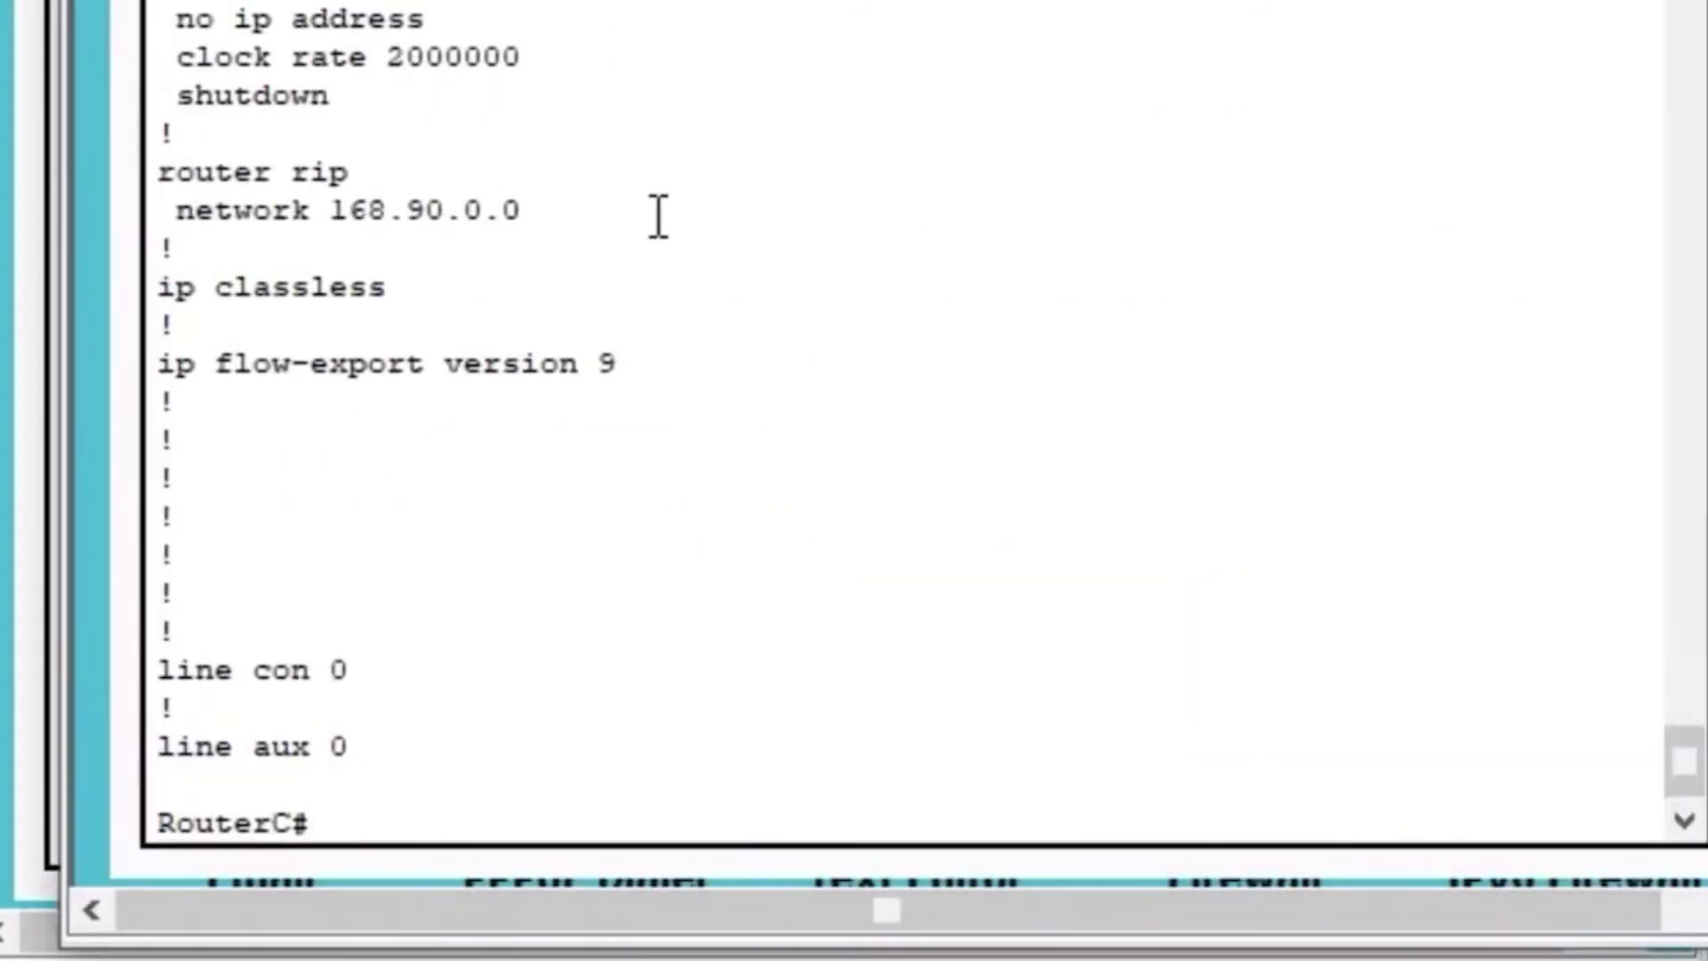
- Display the routing table with sh ip route on RouterC, and display it again on RouterB
left_click(657, 217)
key("Return")
key("Return")
key("Return")
type("sh ip route")
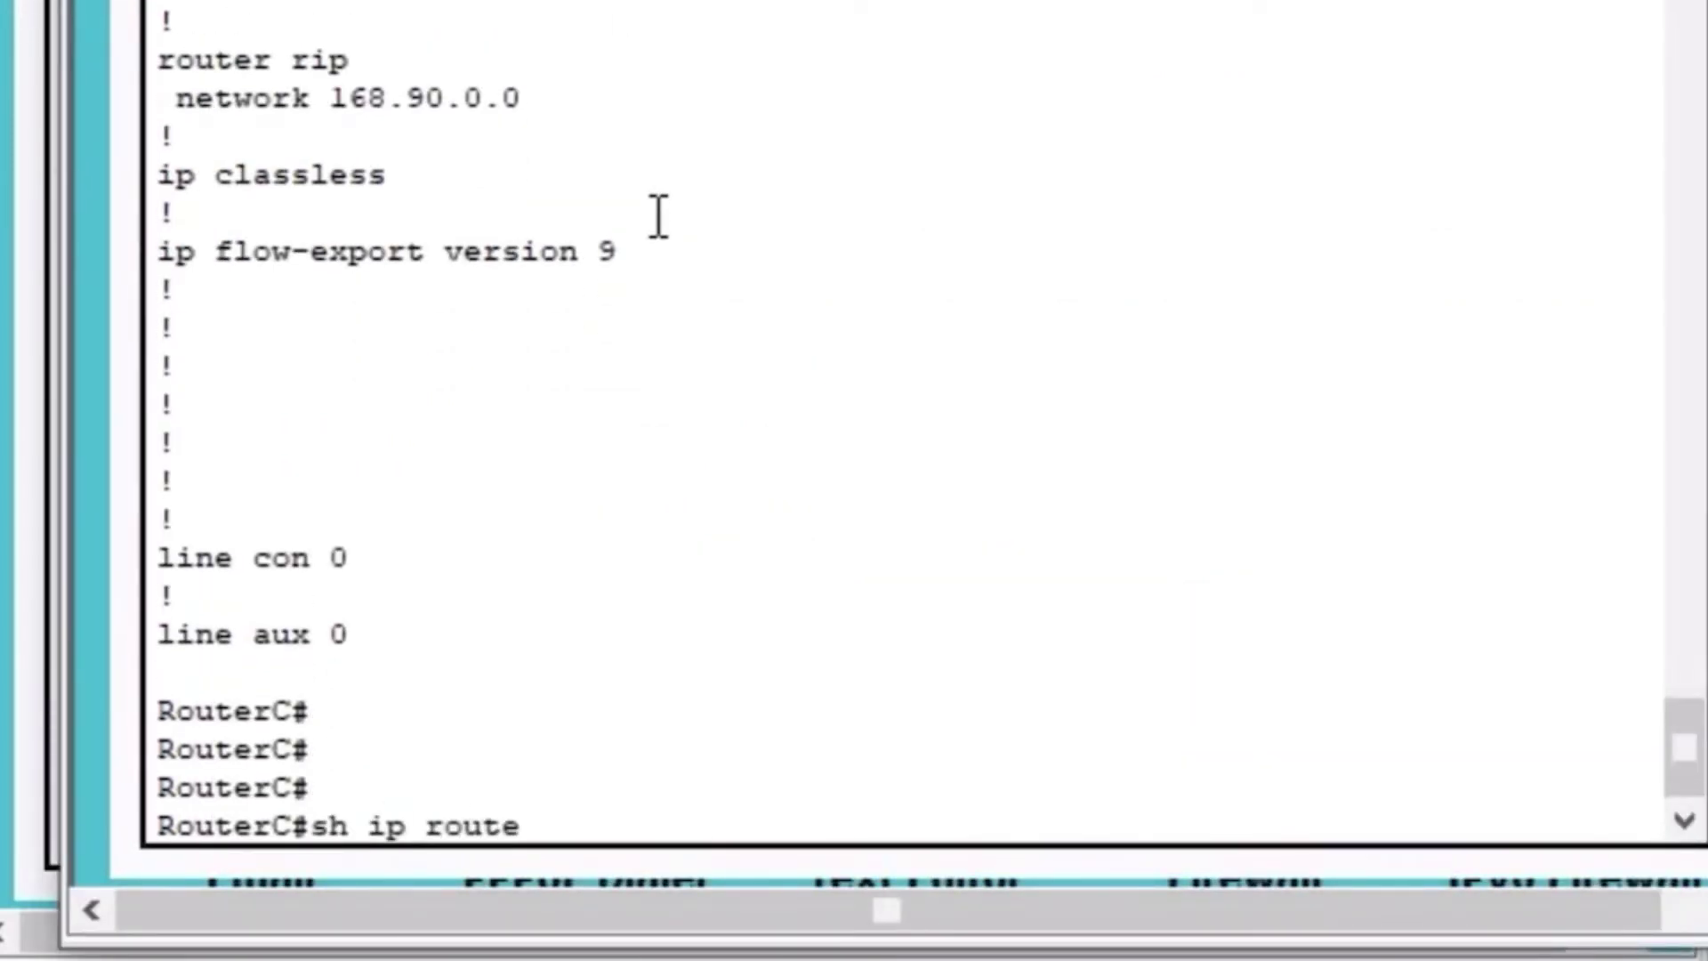
key("Return")
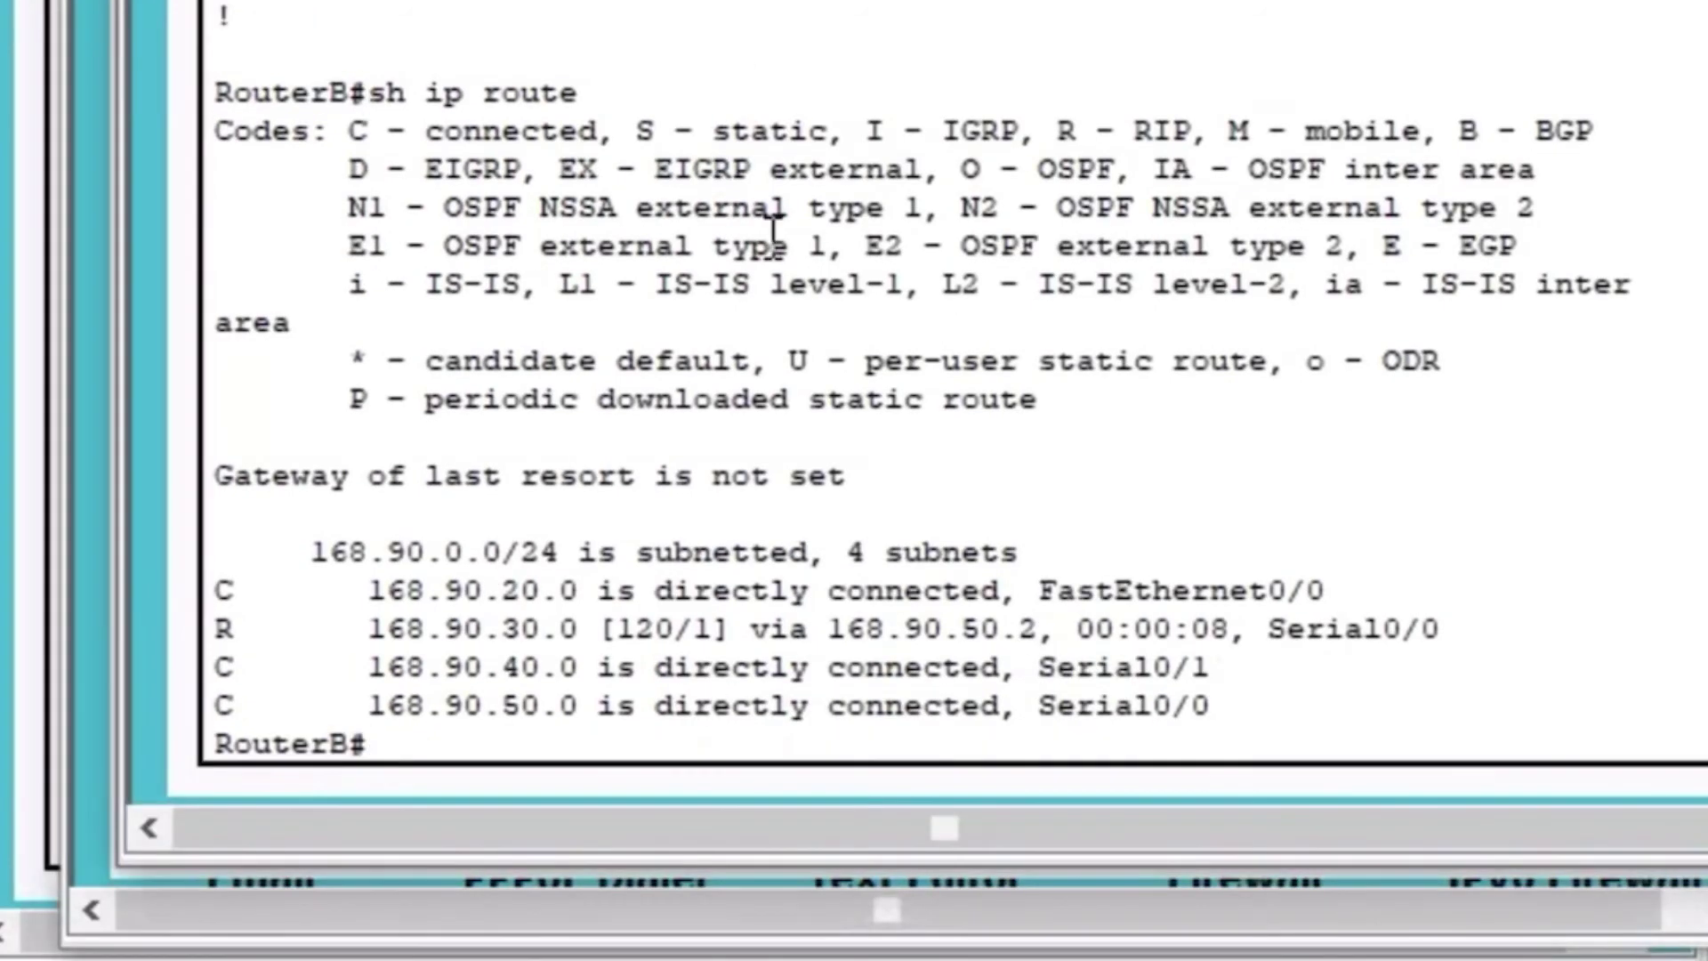
key("Up")
key("Return")
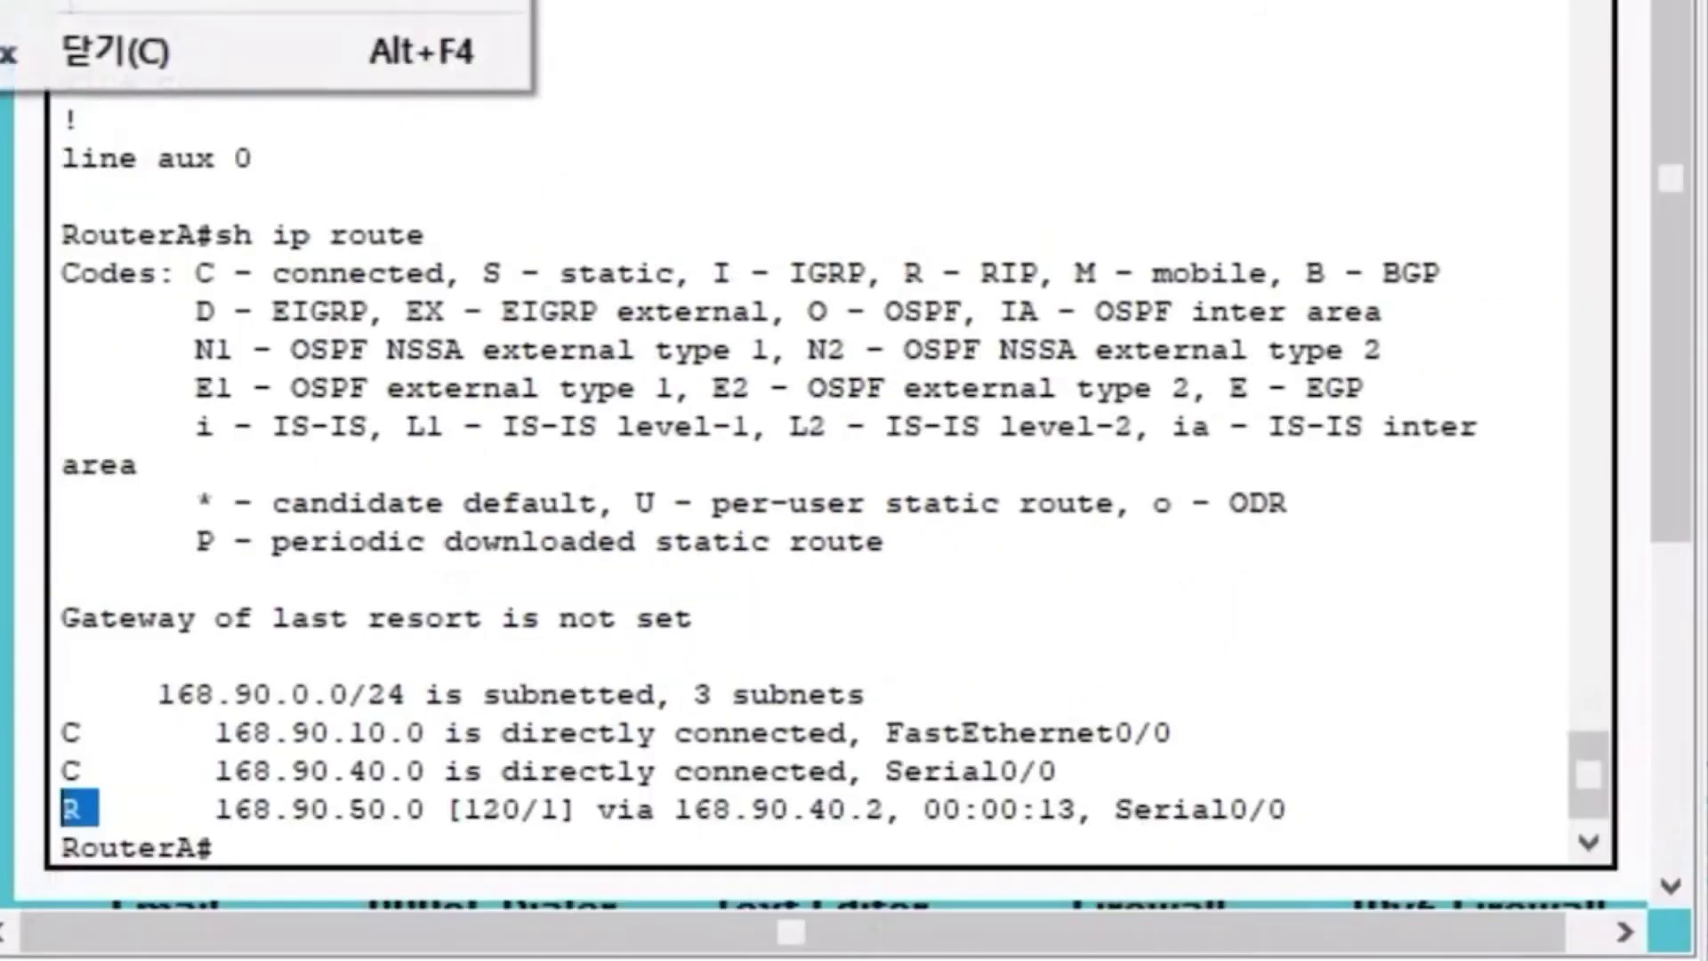
- Switch to RouterA and review its earlier no ip route commands and the router rip section of its running configuration
scroll(1086, 636, "up", 10)
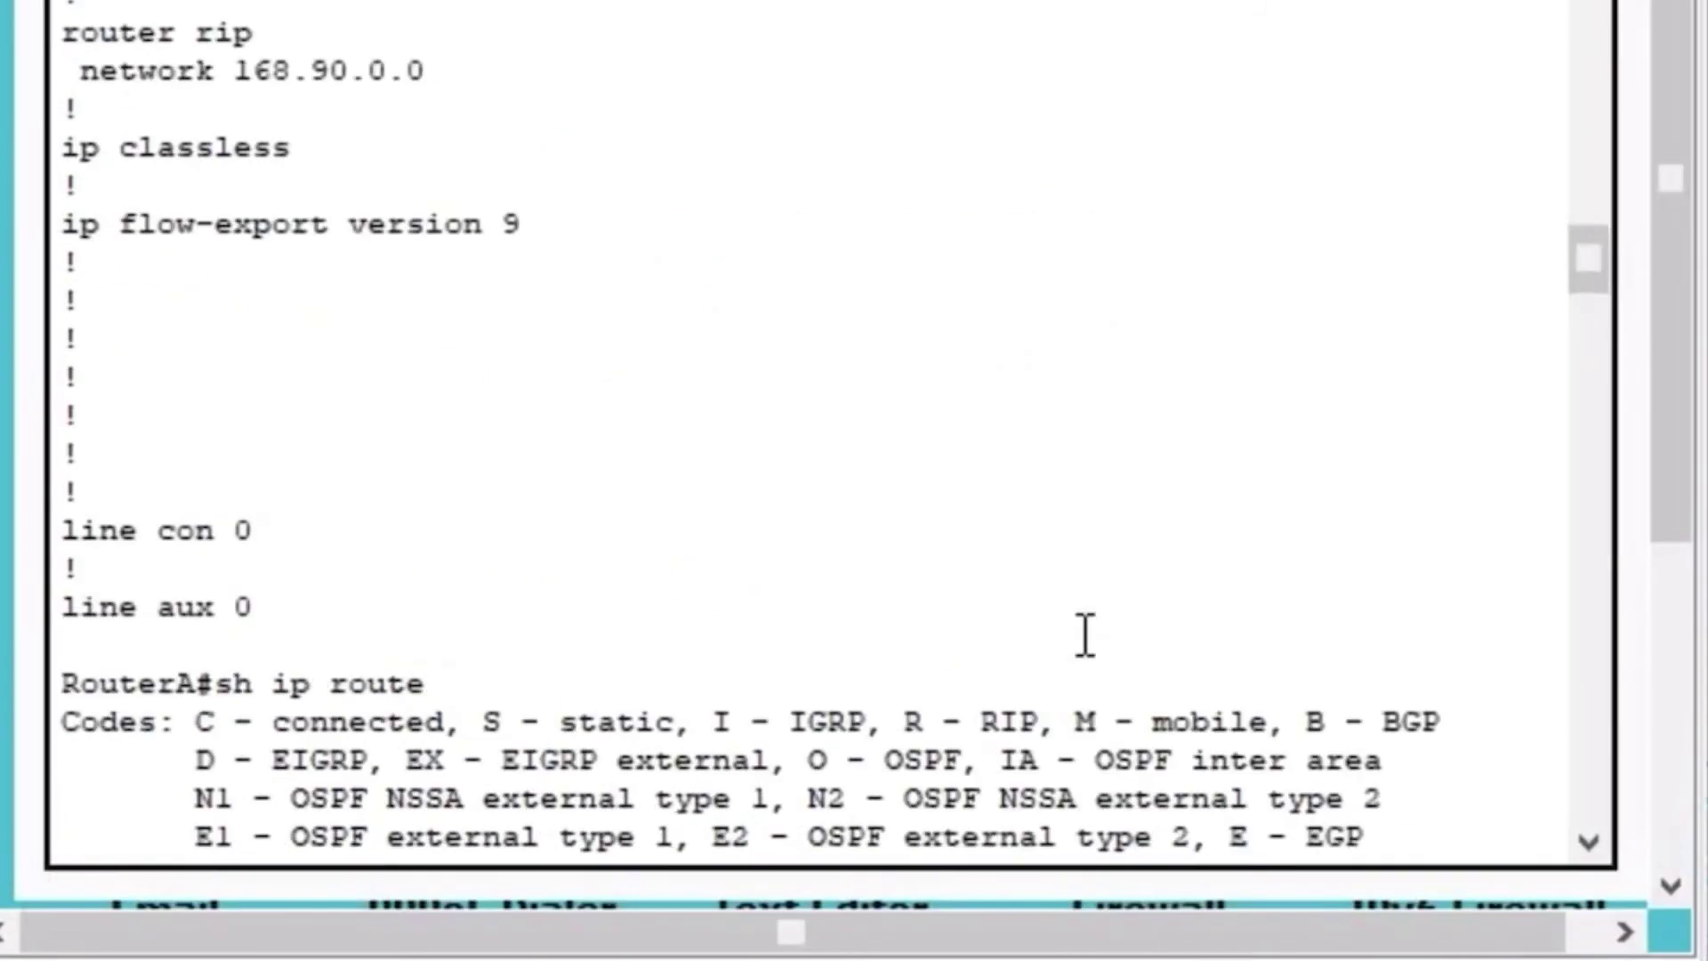
scroll(1085, 636, "up", 10)
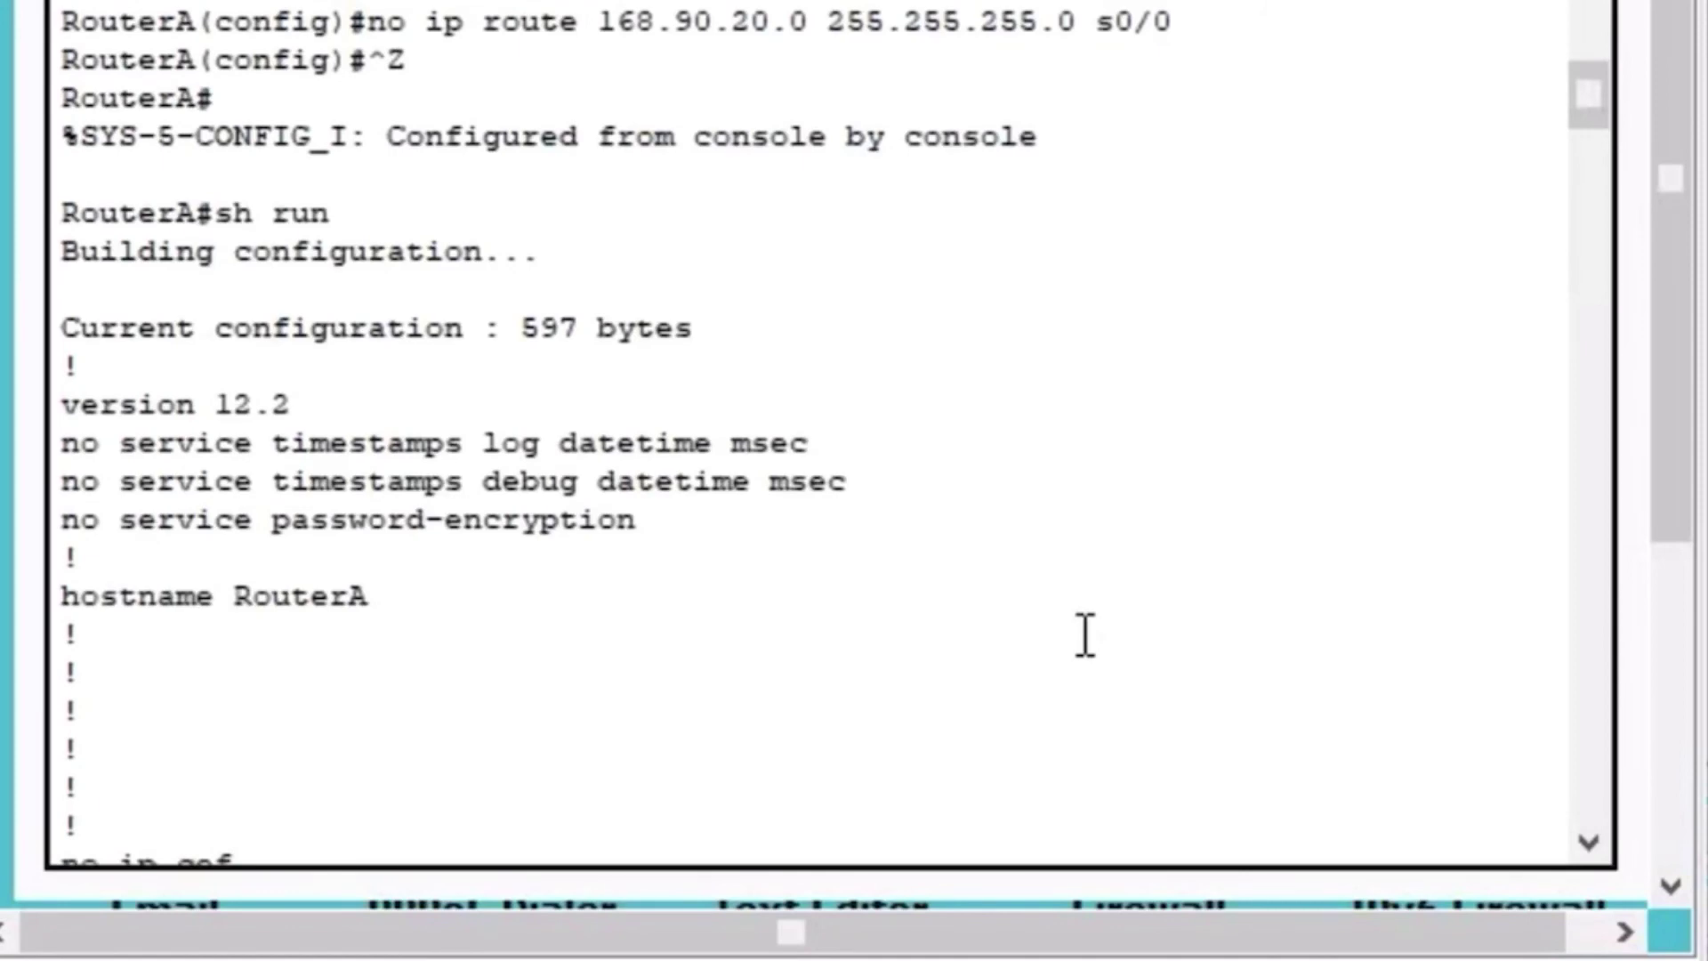
scroll(1085, 635, "up", 2)
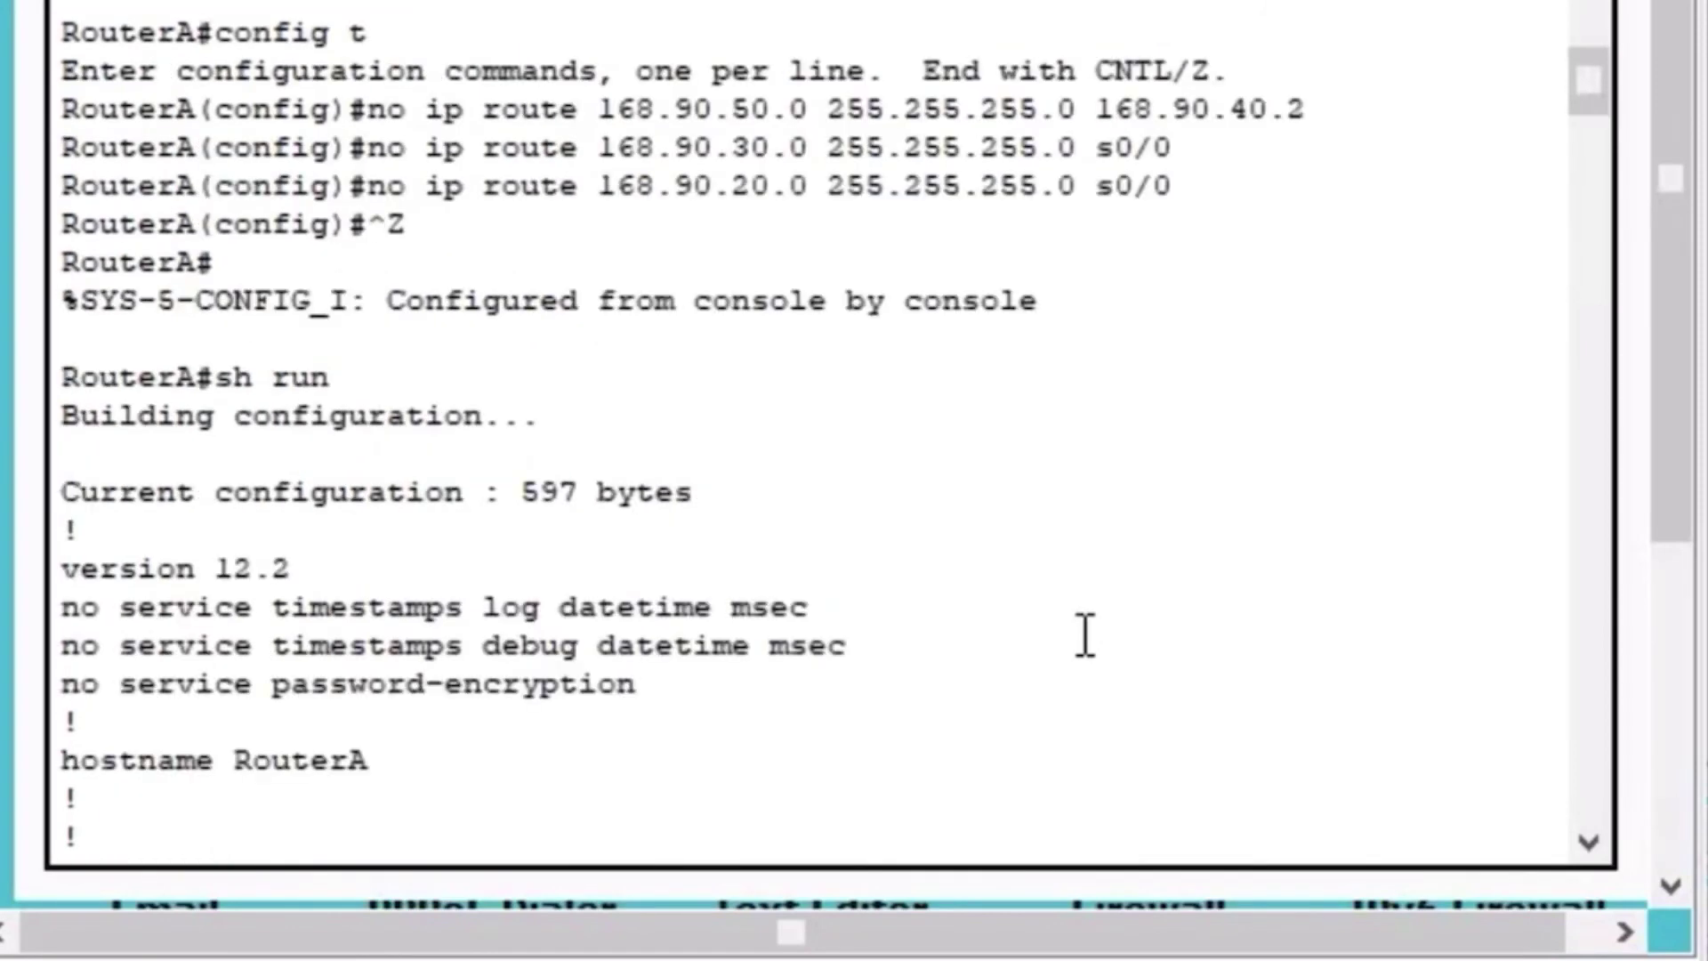
scroll(1086, 636, "up", 5)
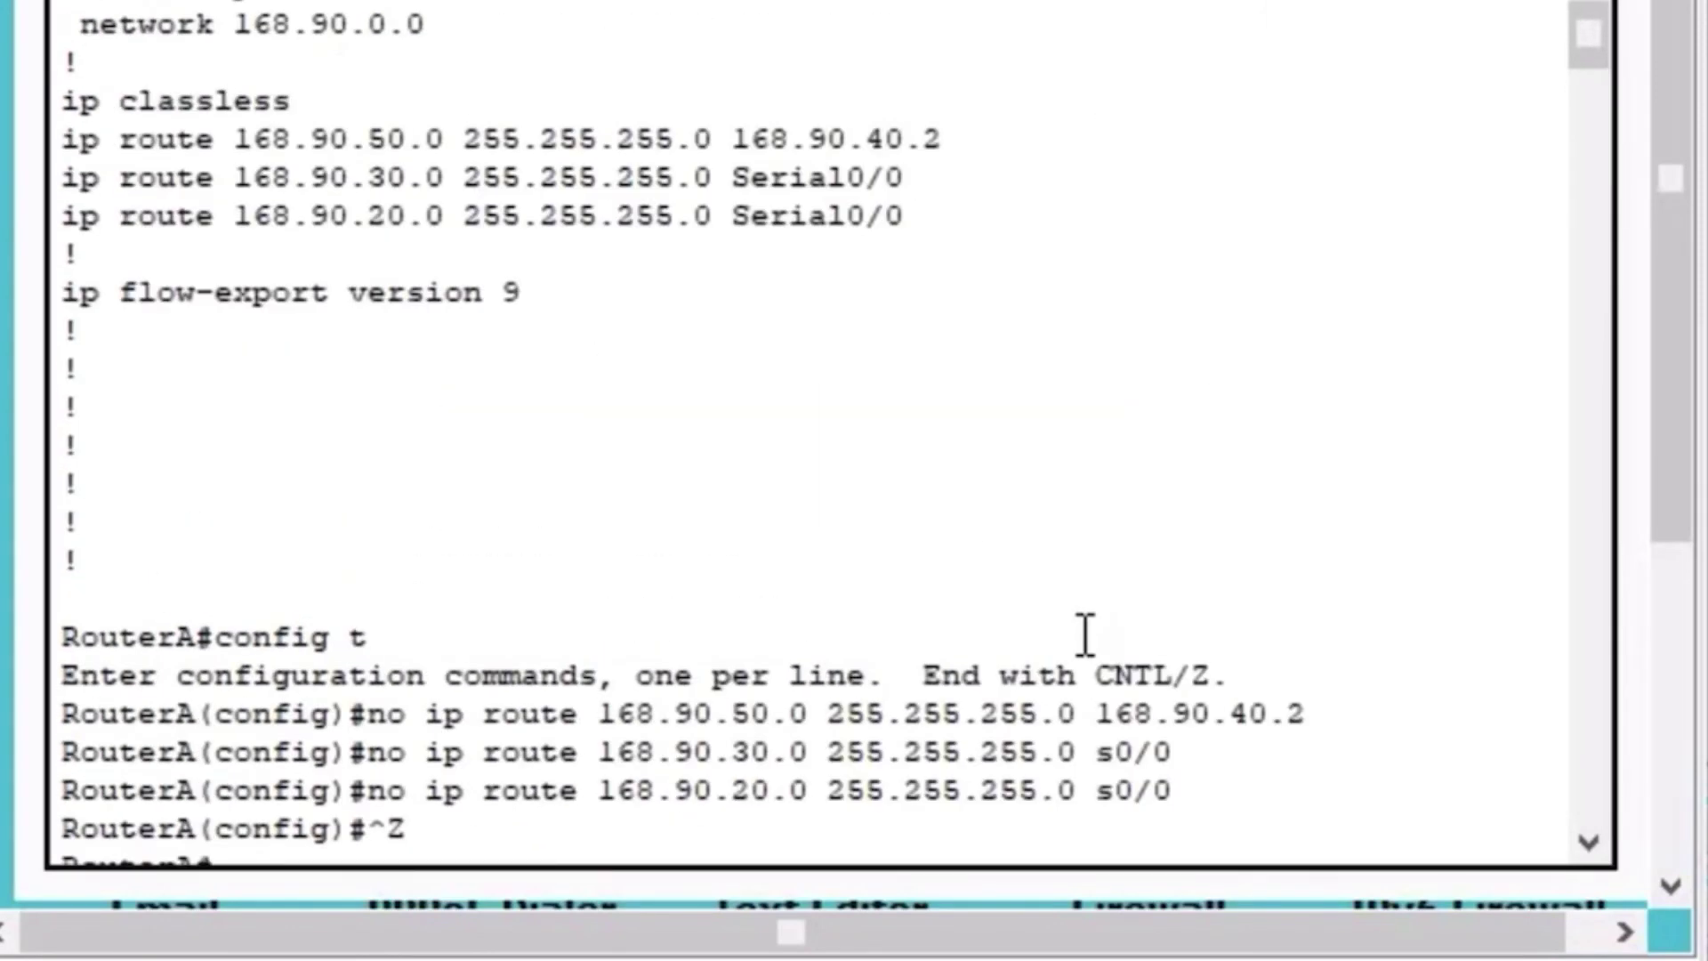
scroll(922, 391, "down", 15)
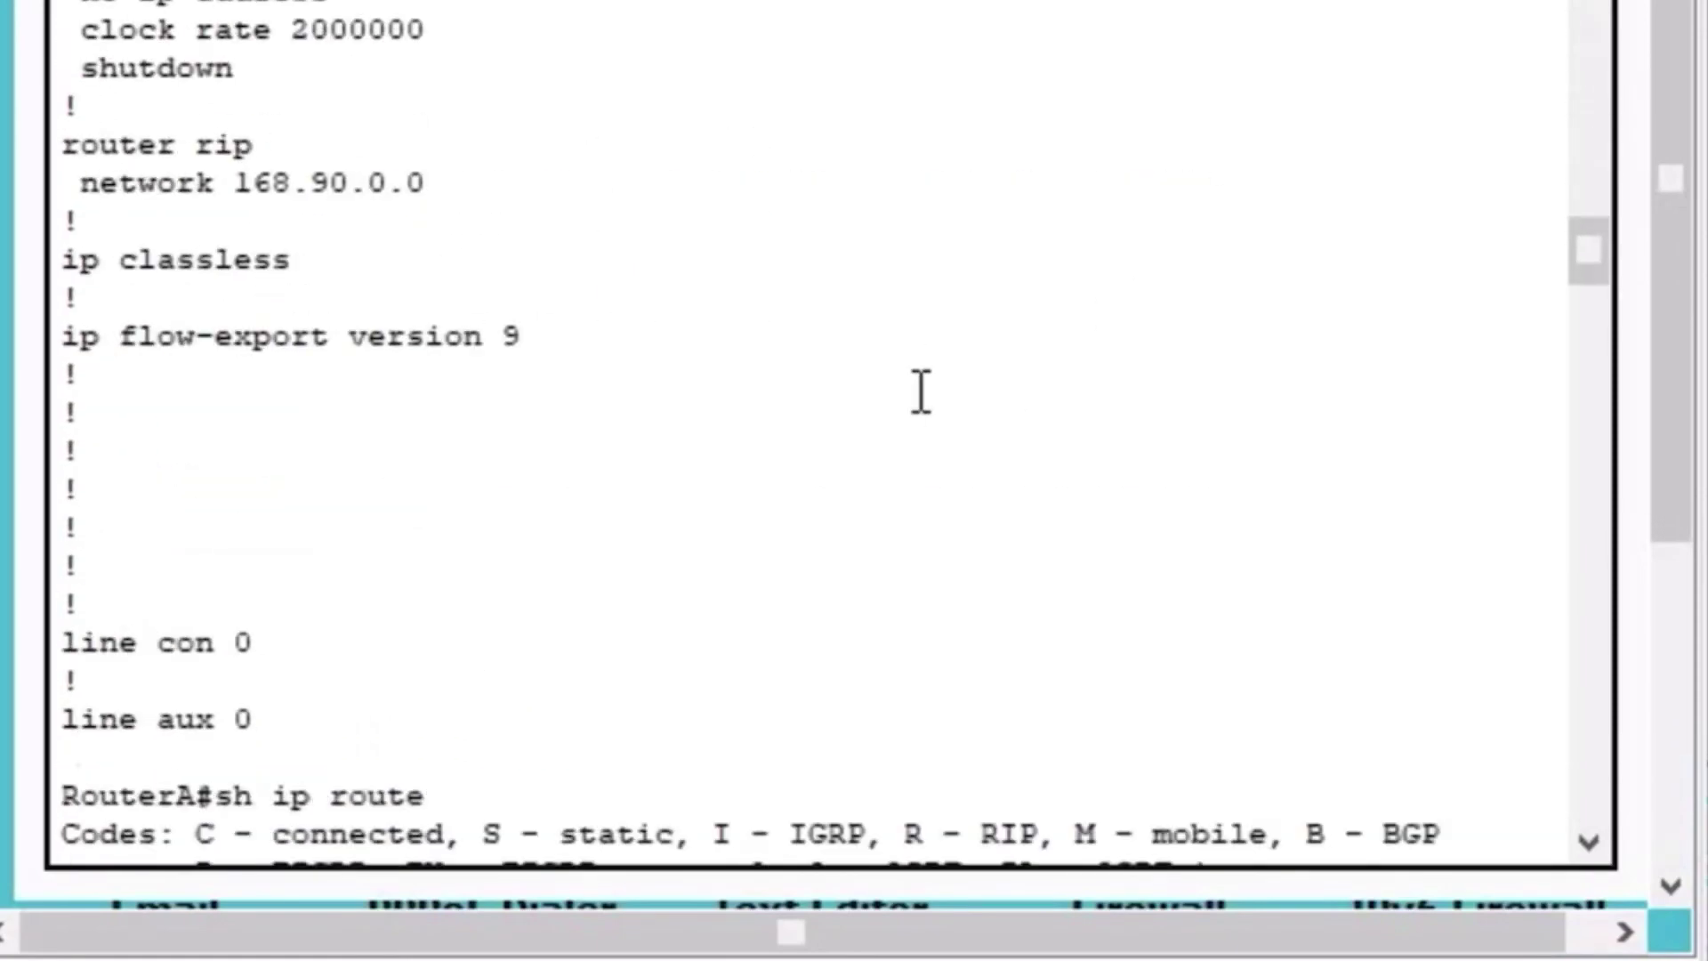
scroll(922, 391, "down", 9)
scroll(881, 458, "down", 20)
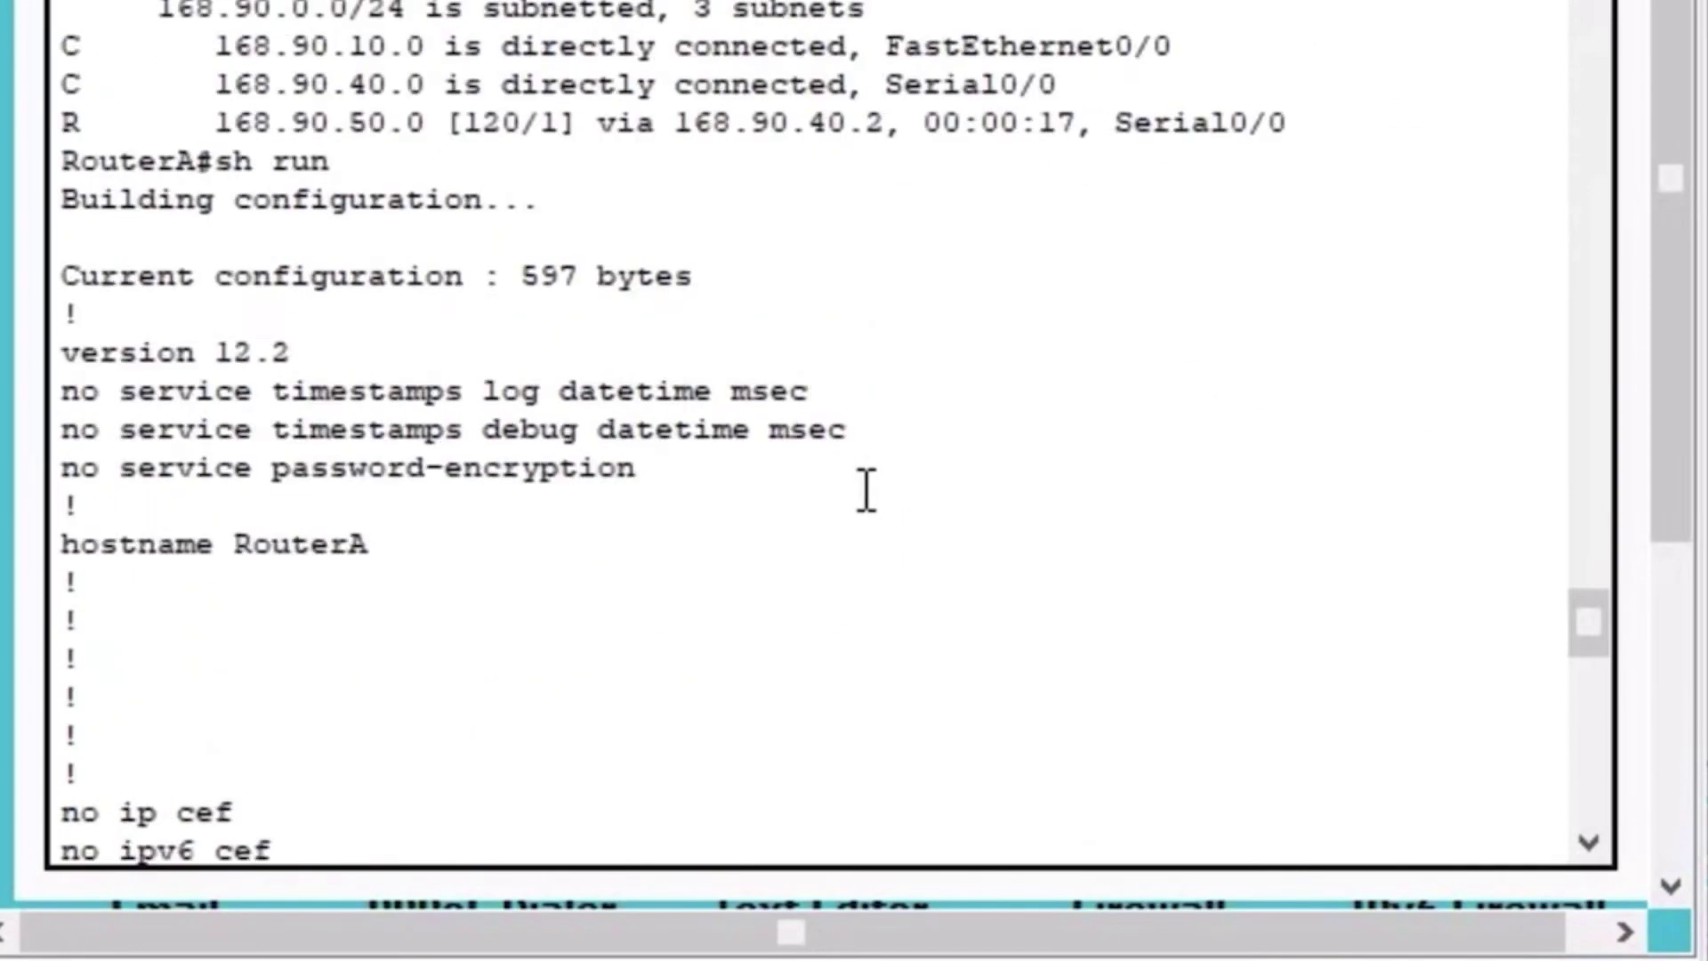
scroll(770, 682, "up", 1)
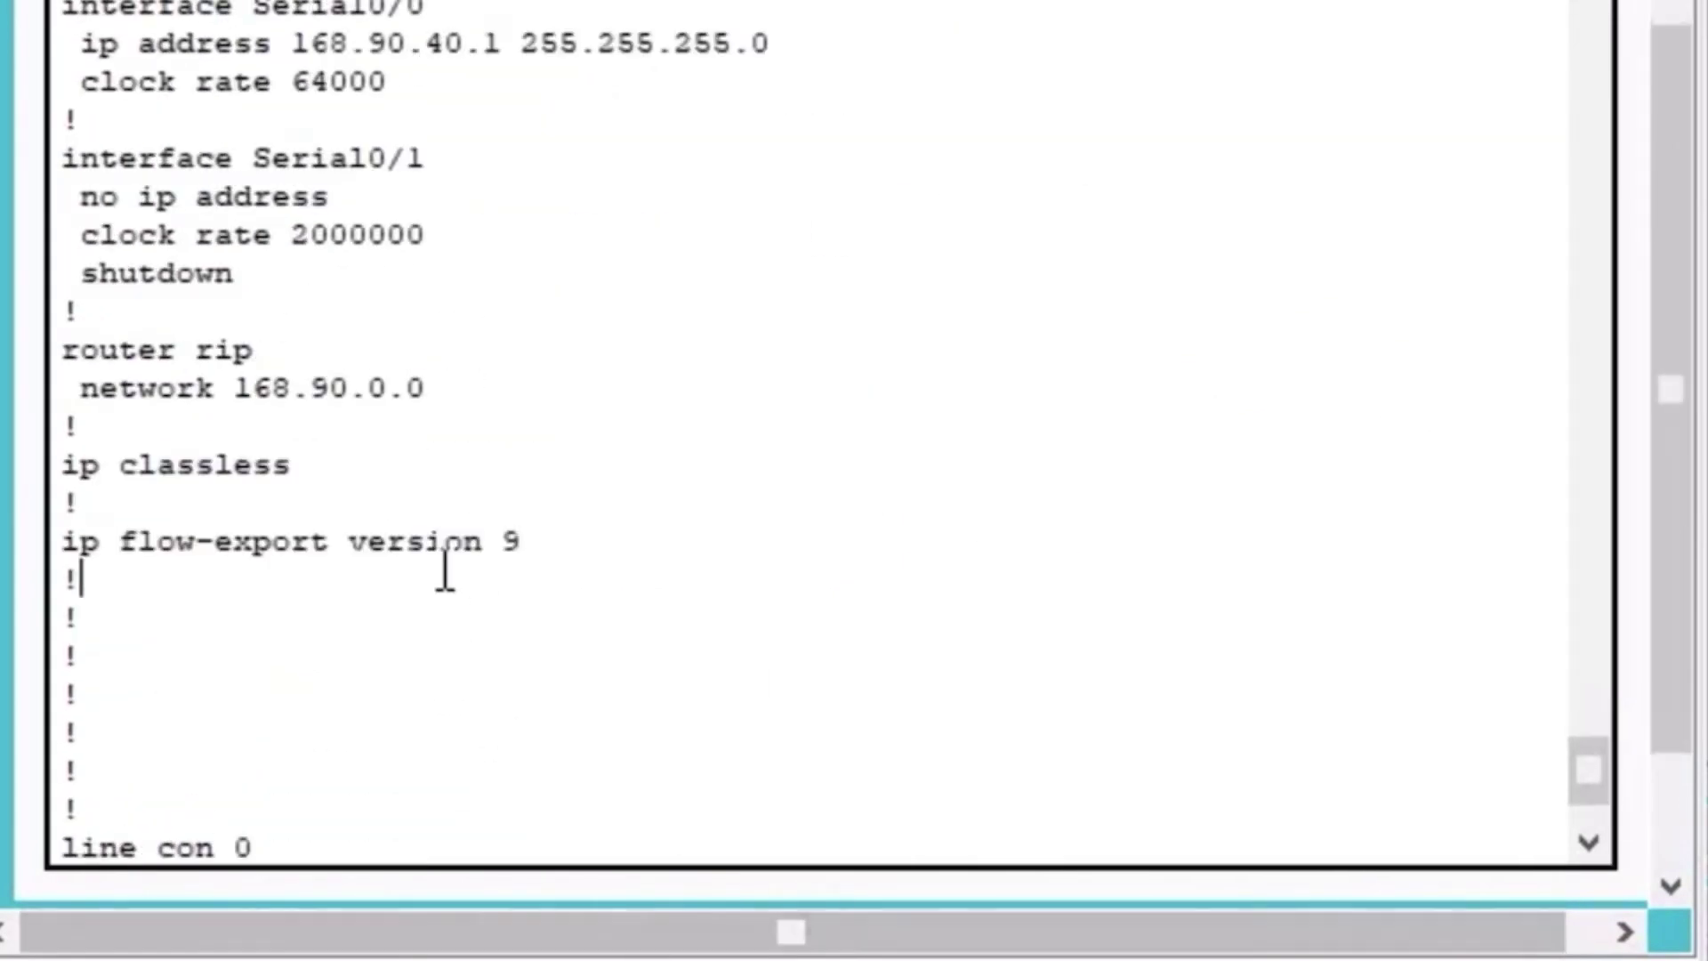
scroll(664, 667, "down", 2)
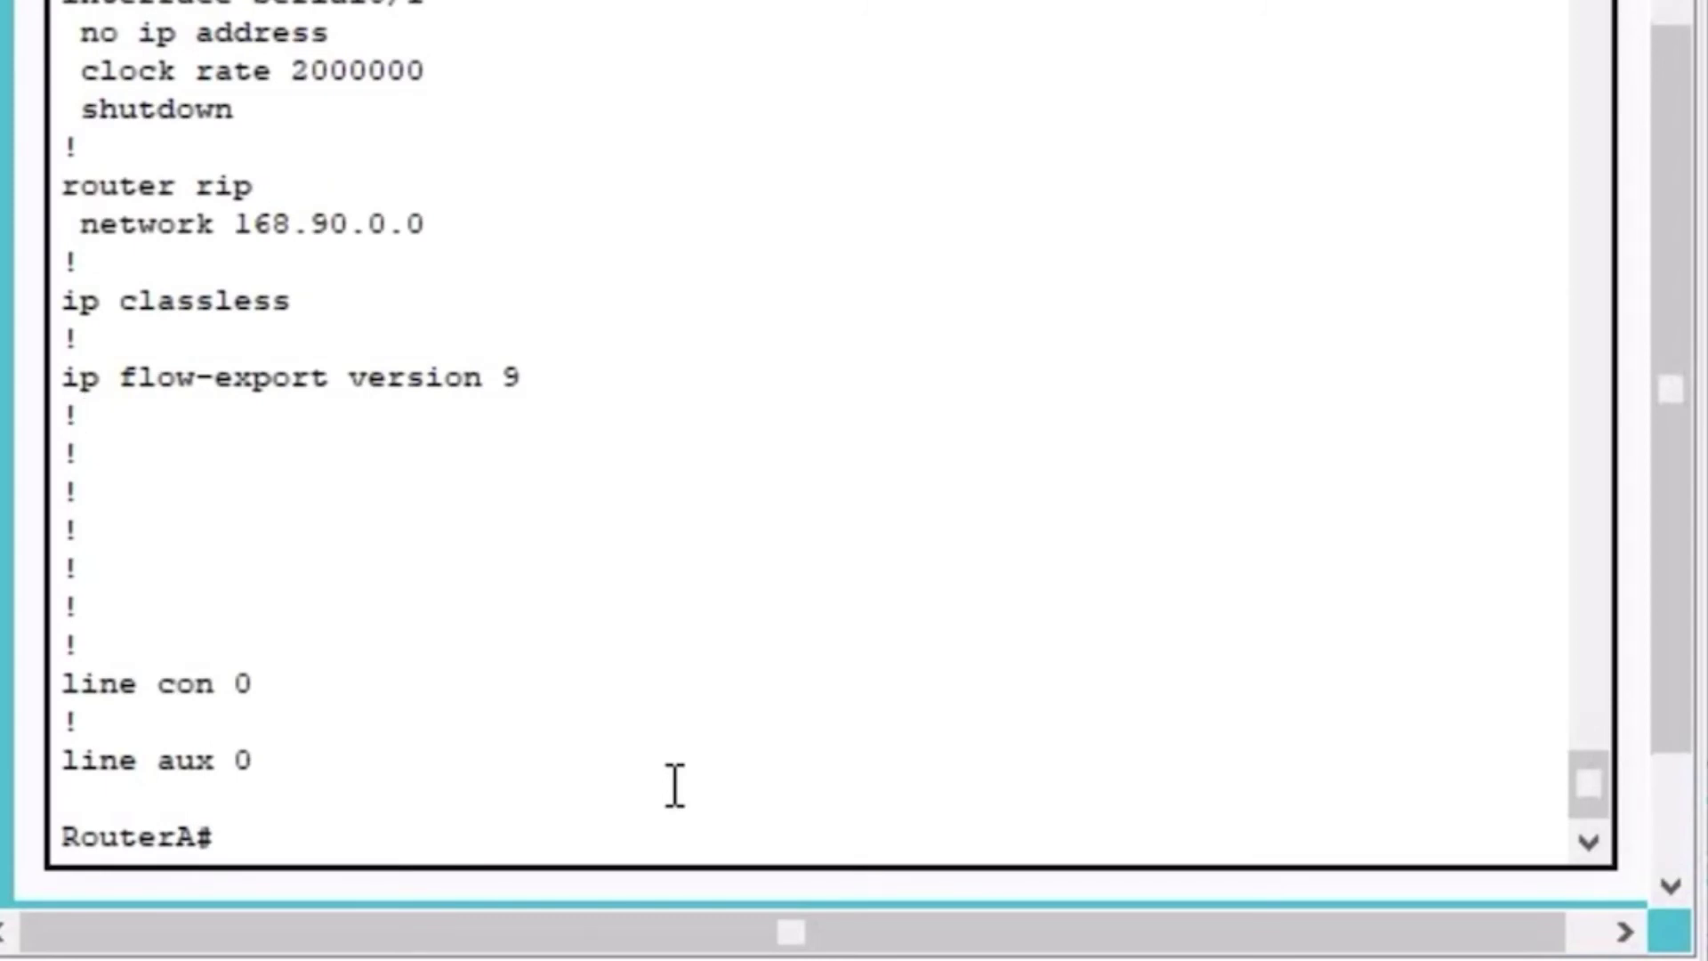
- Enter configuration mode on RouterA with config t and remove RIP with no router rip
type("co")
key("BackSpace")
key("BackSpace")
type("config ")
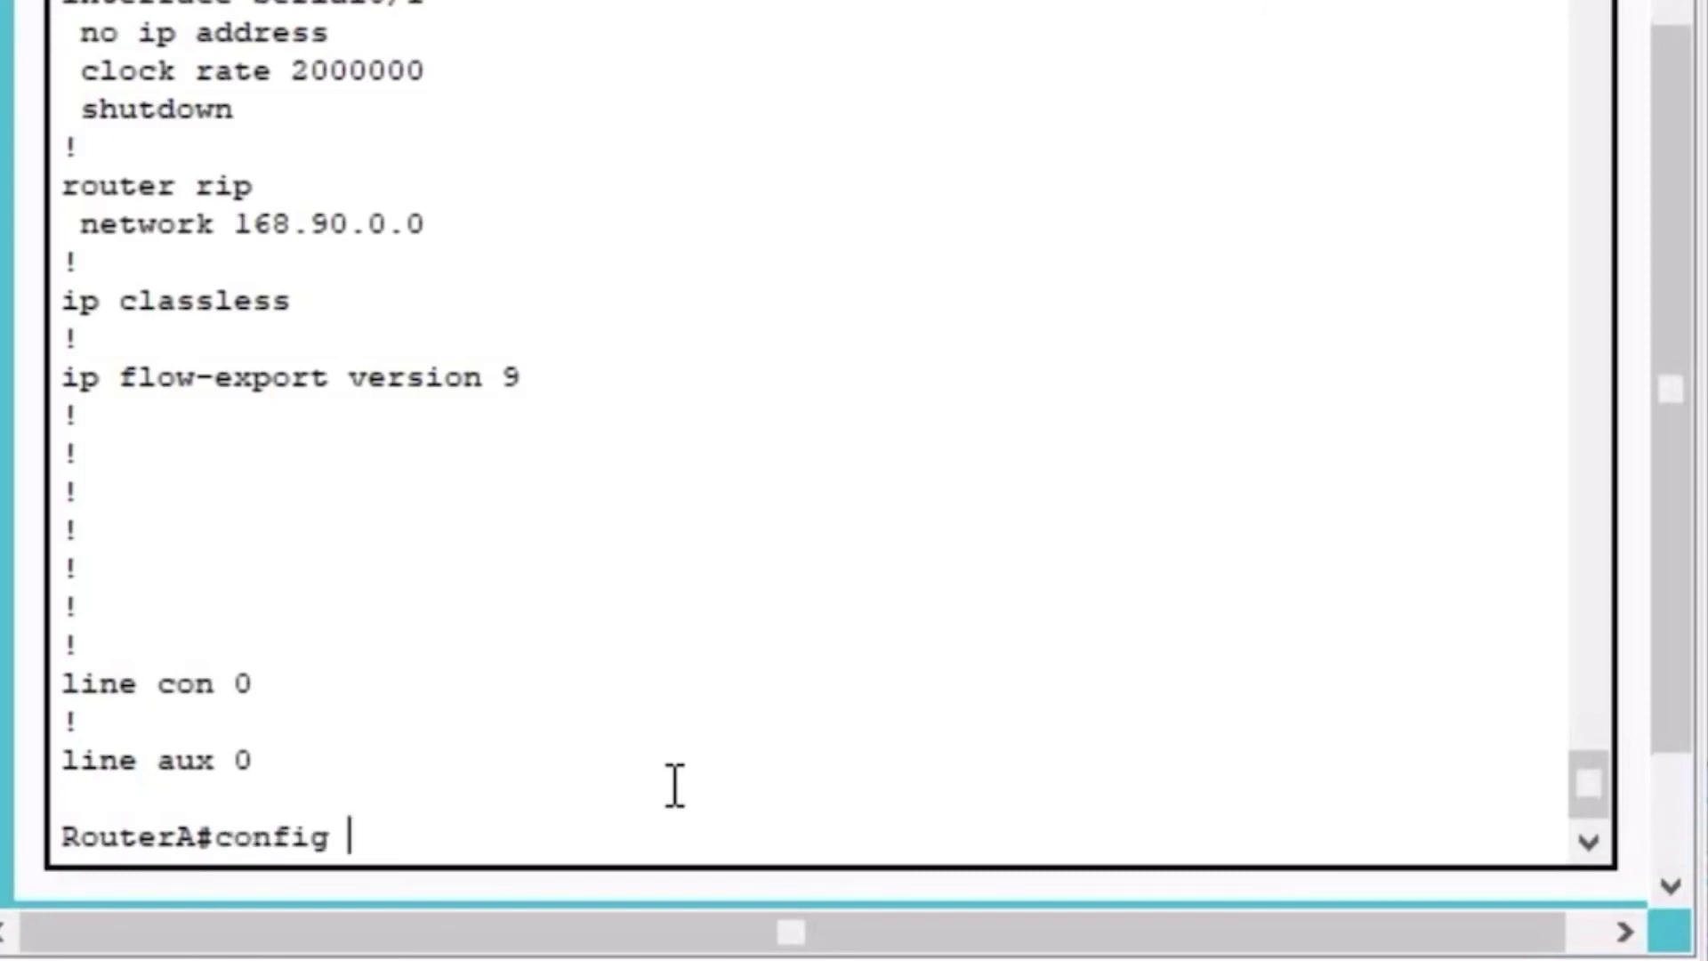
type("t")
key("Return")
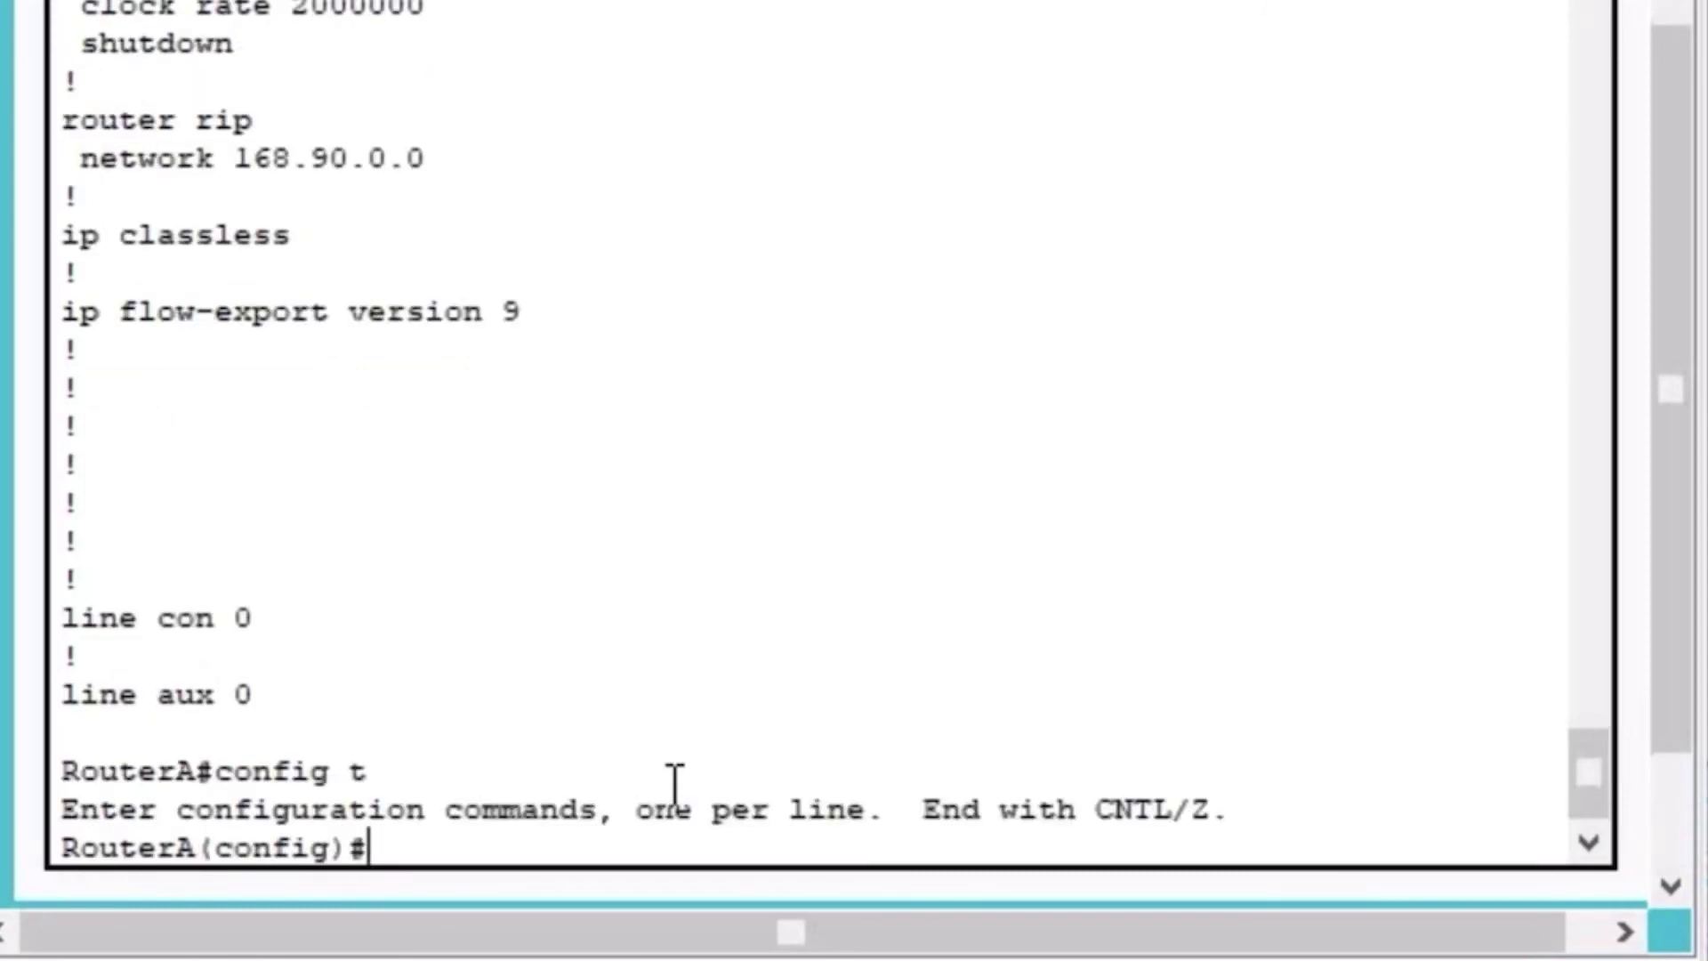
type("no rout")
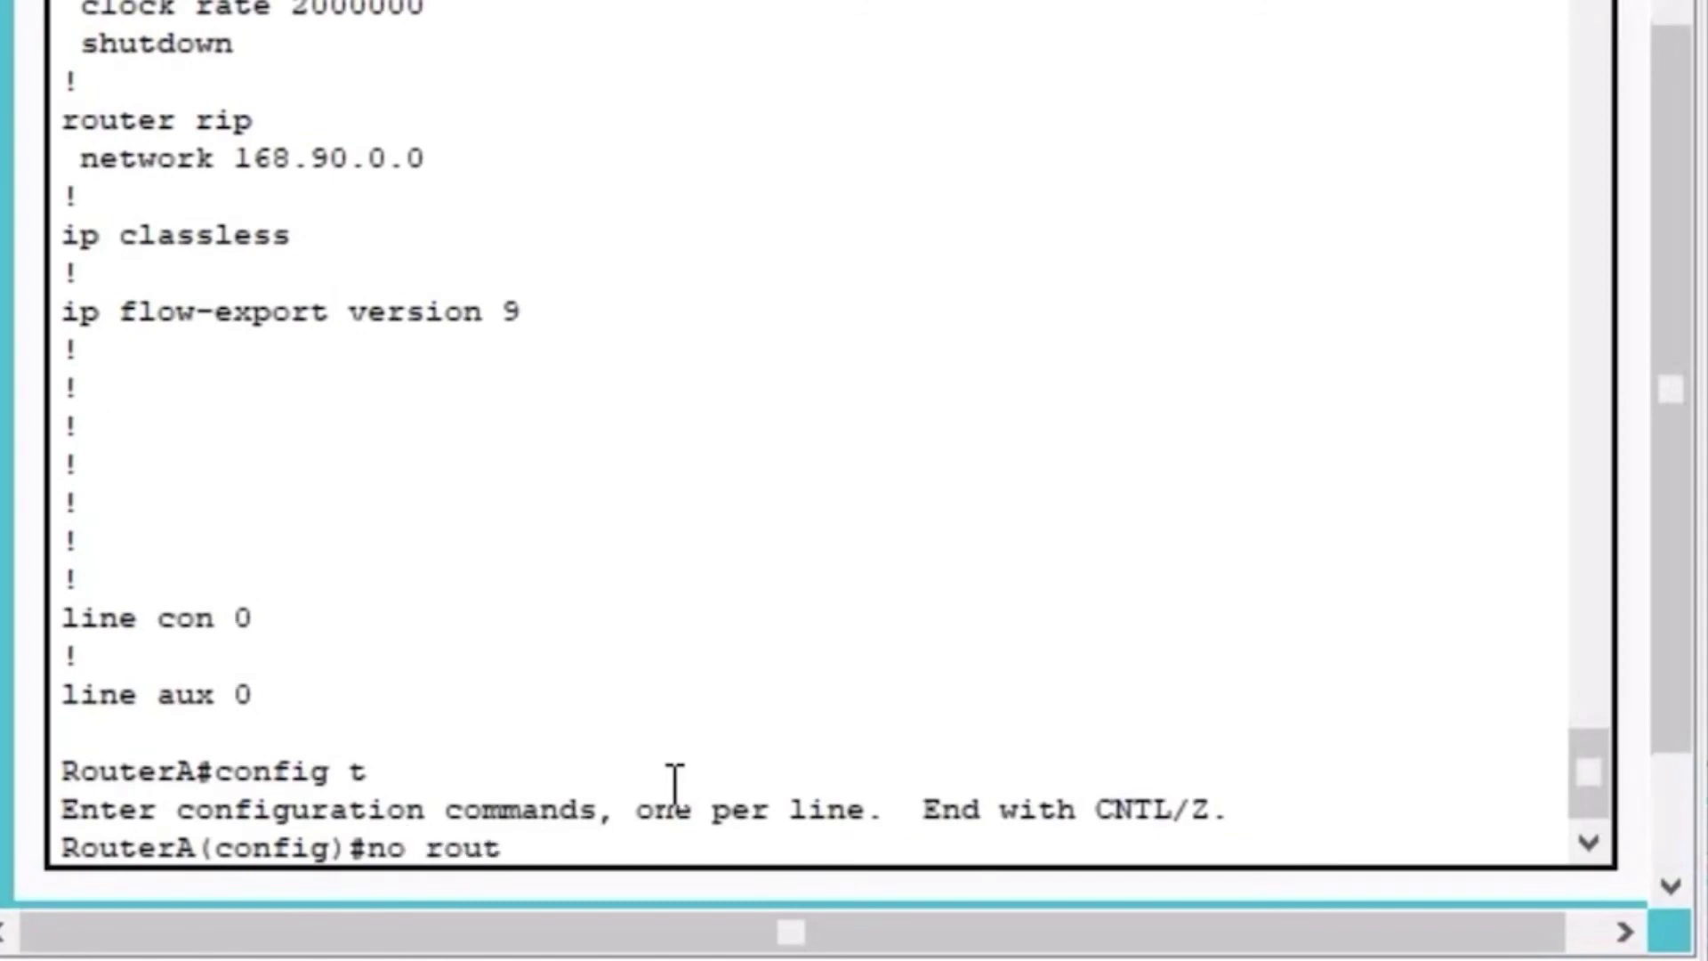
type("e r rip")
key("Return")
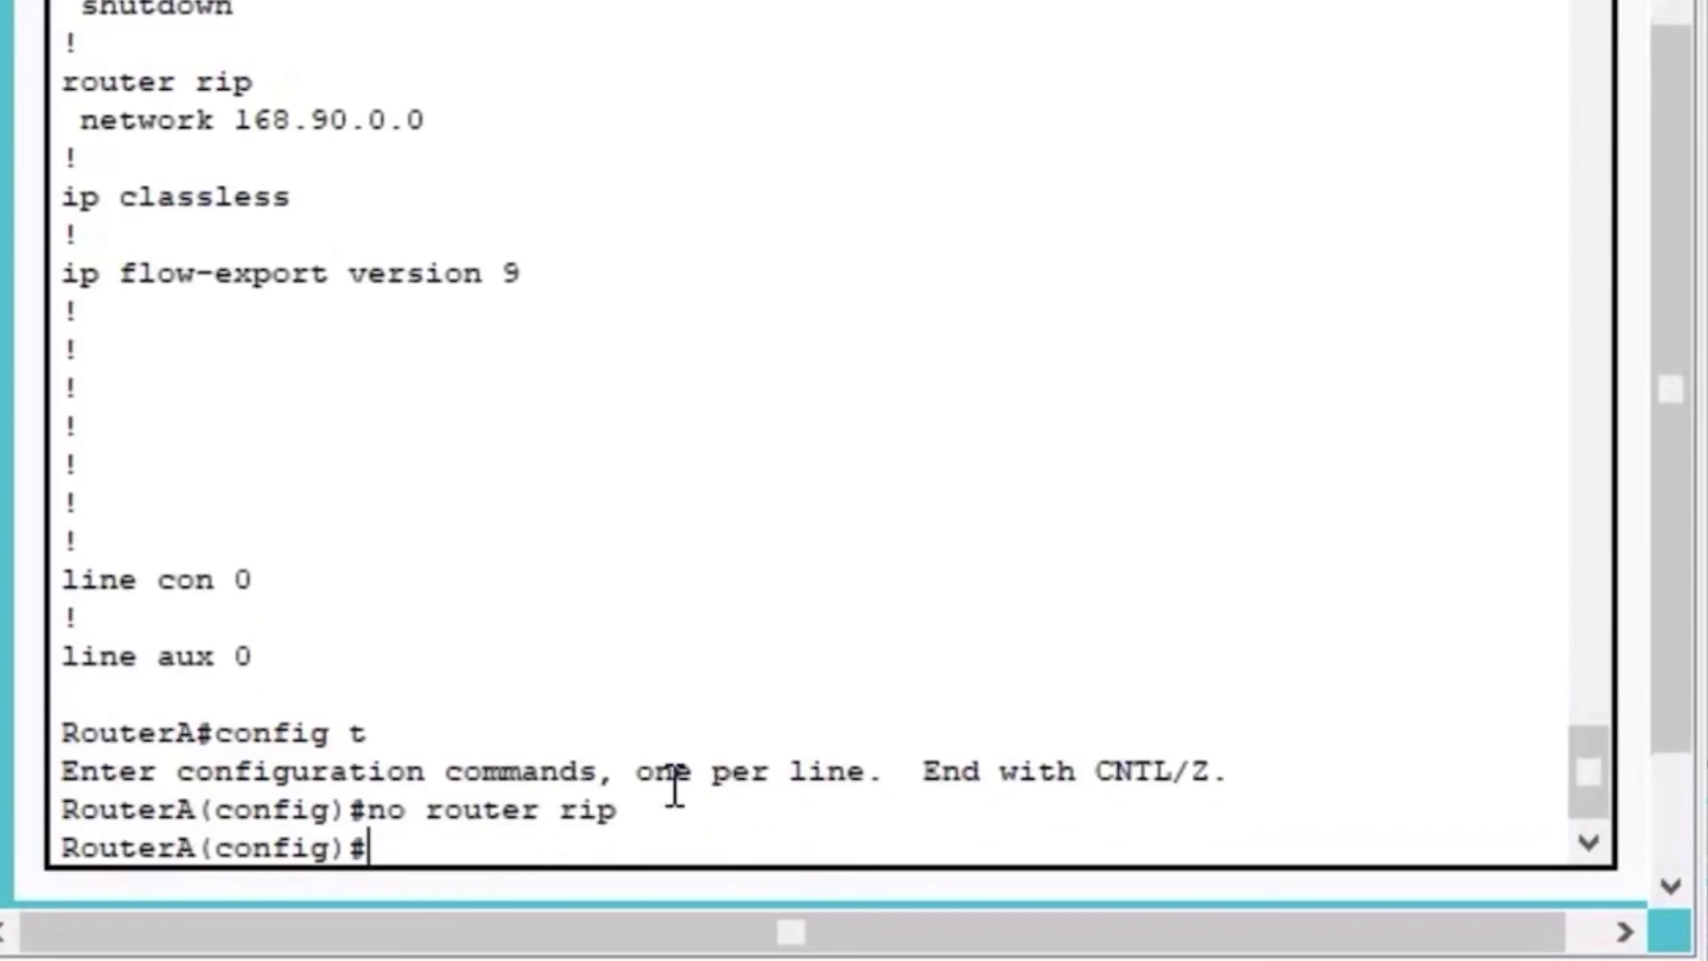
- Leave configuration mode on RouterA, check its running configuration for the RIP section with sh run, and quit the listing
key("ctrl+z")
type("sh run")
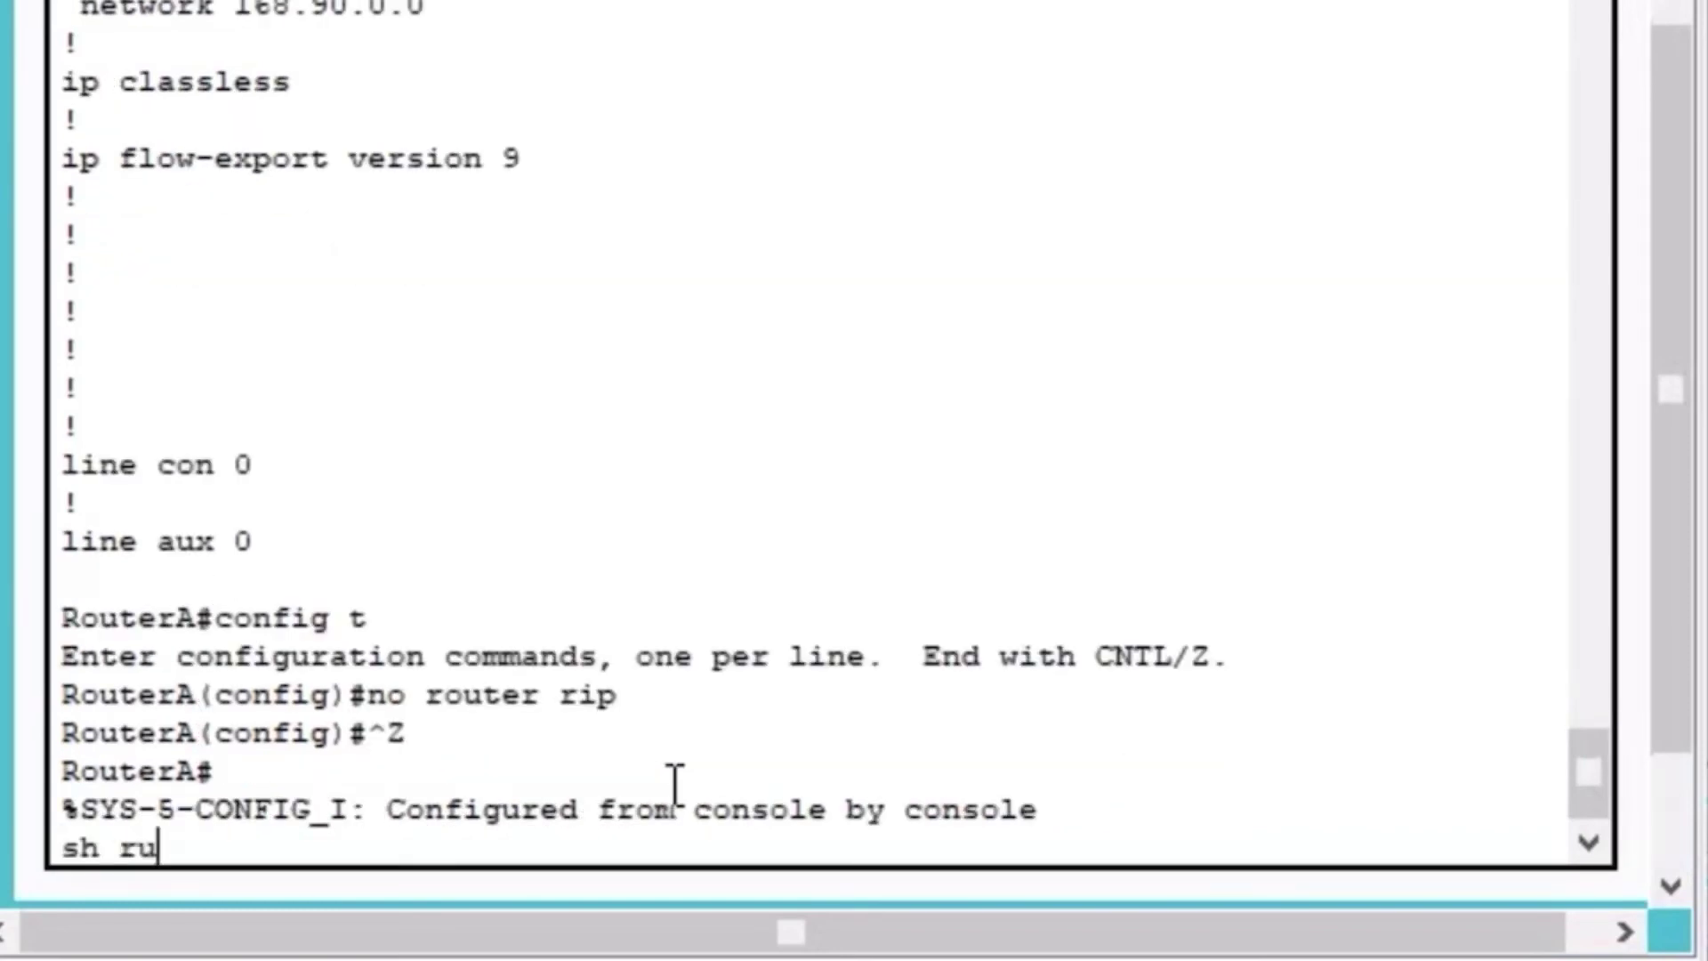
key("Return")
key("space")
key("space")
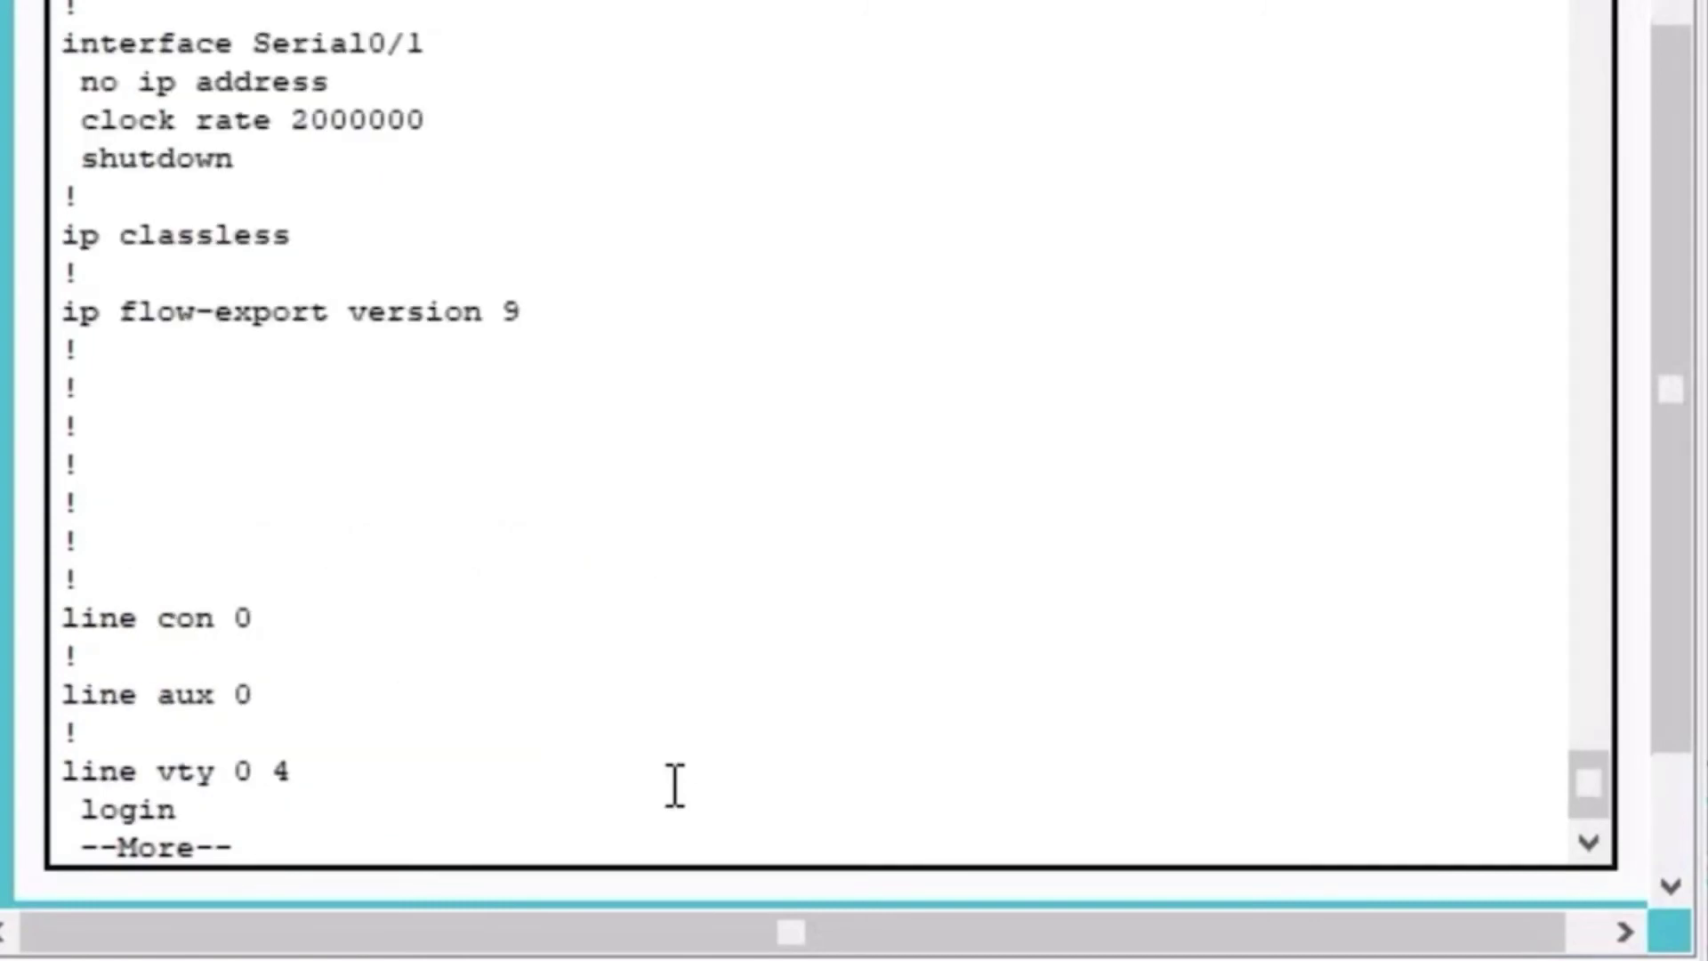
key("q")
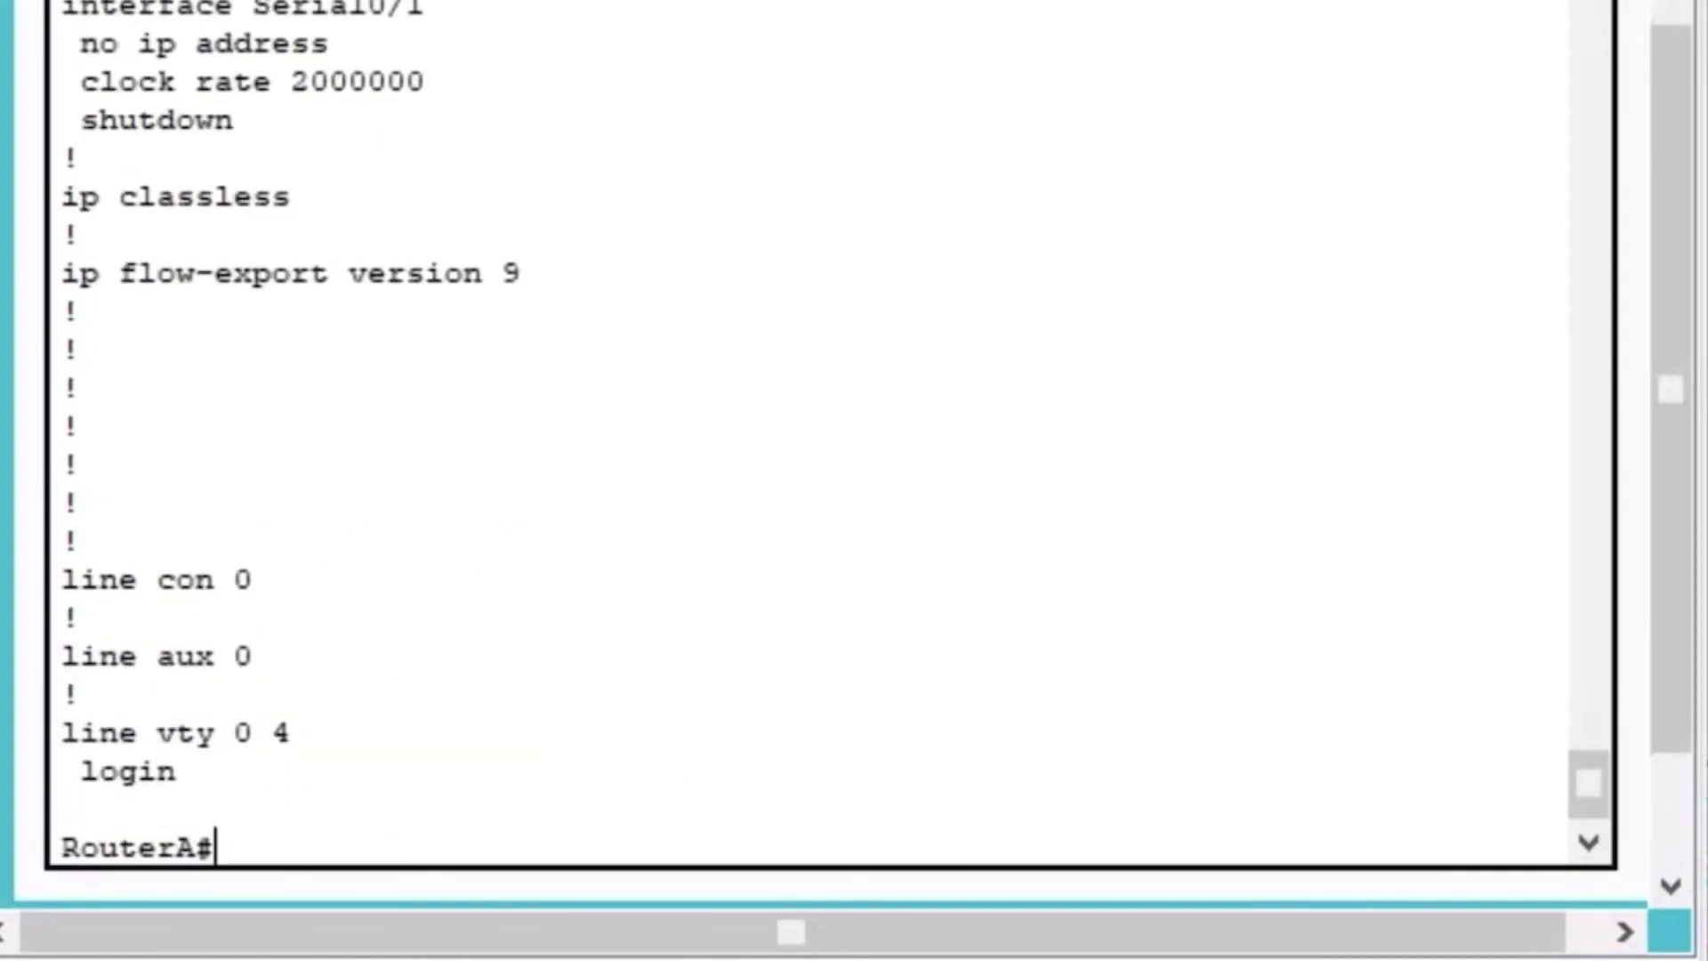
- Switch to RouterB, enter configuration mode with config t, and remove RIP with no router rip
key("alt+Tab")
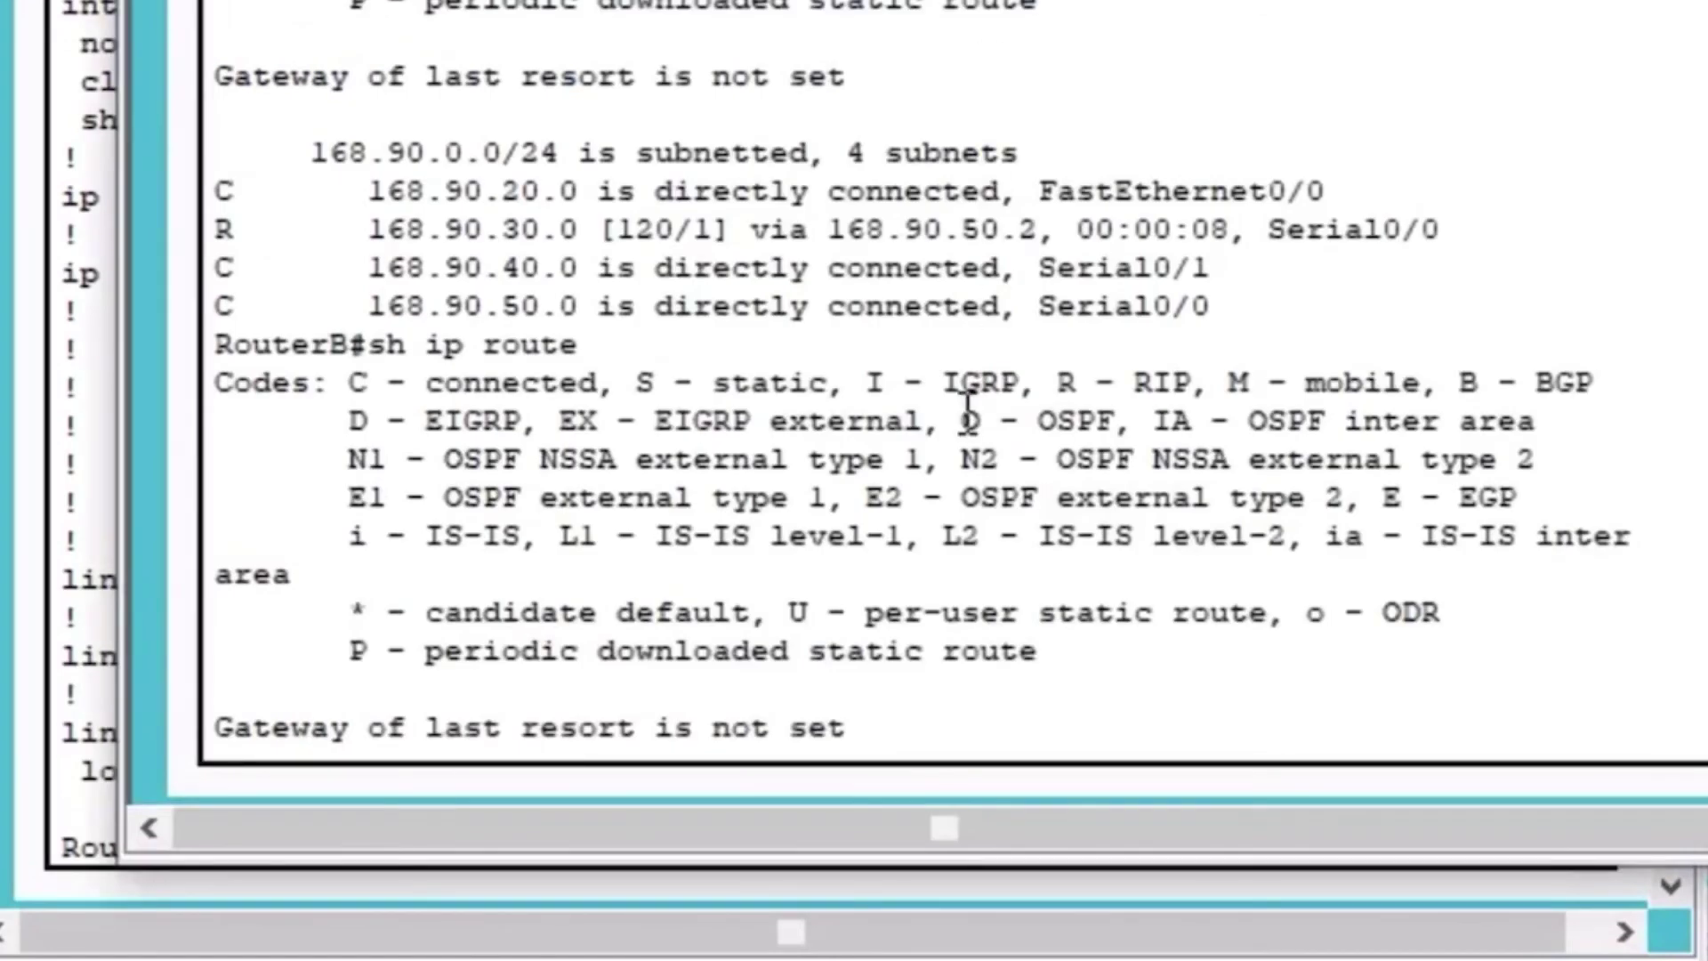
key("Return")
key("Return")
key("ctrl+z")
key("Return")
key("Return")
type("config t")
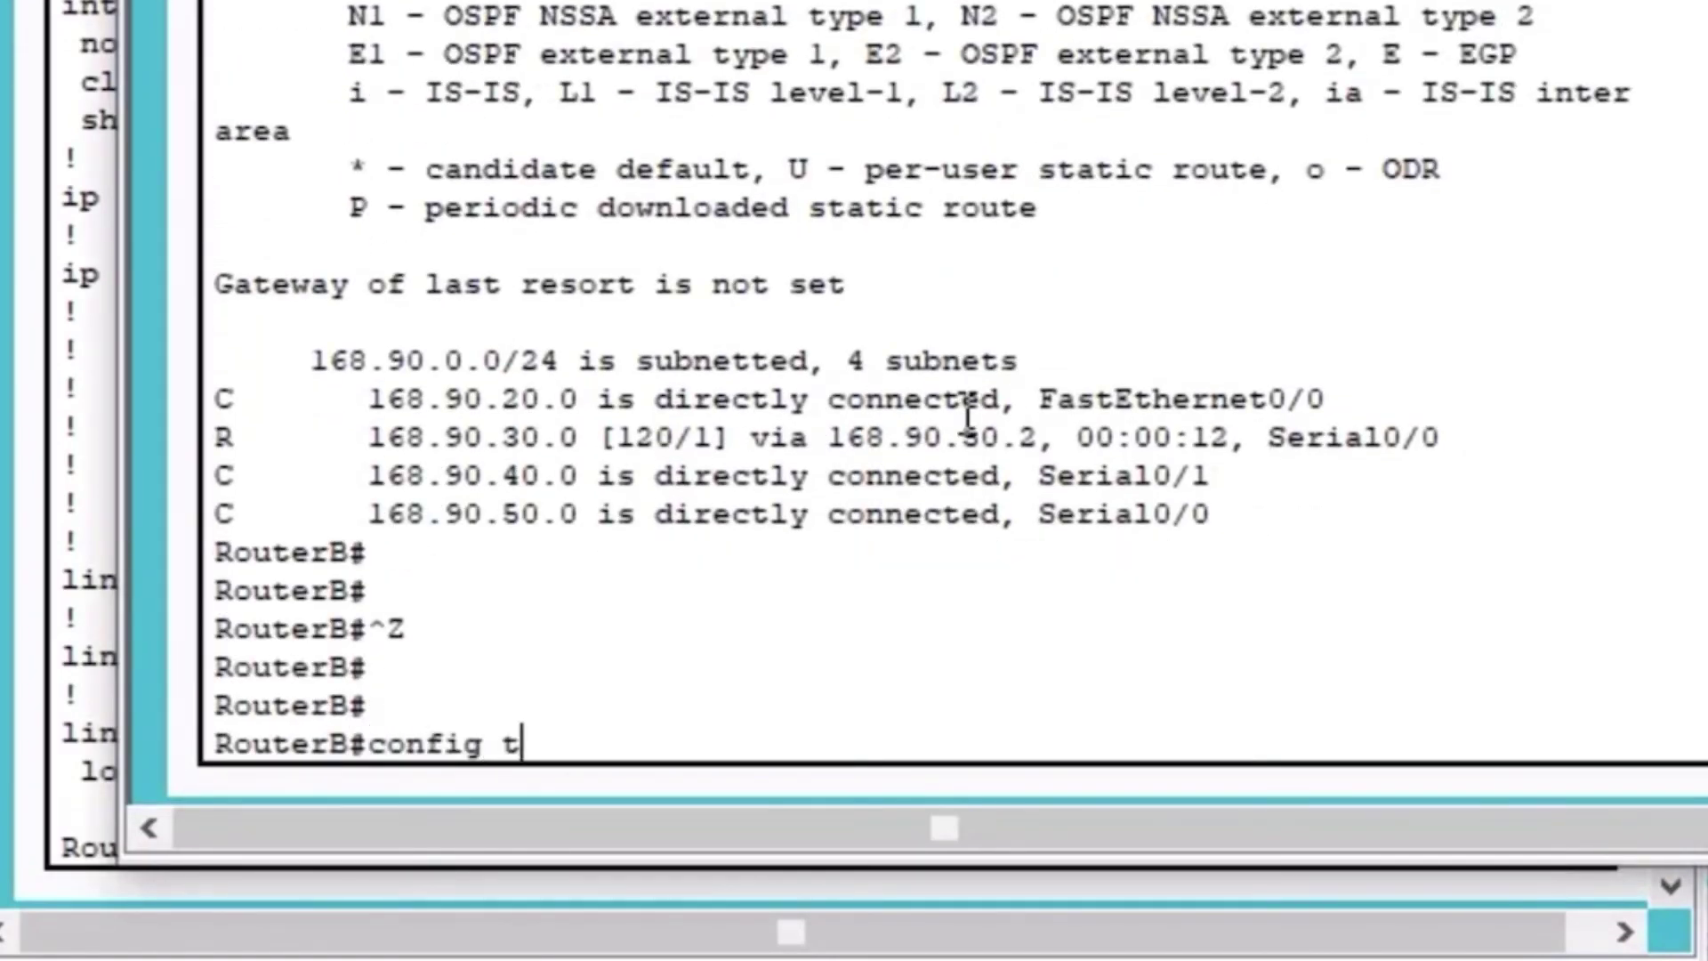
key("Return")
type("no router rip")
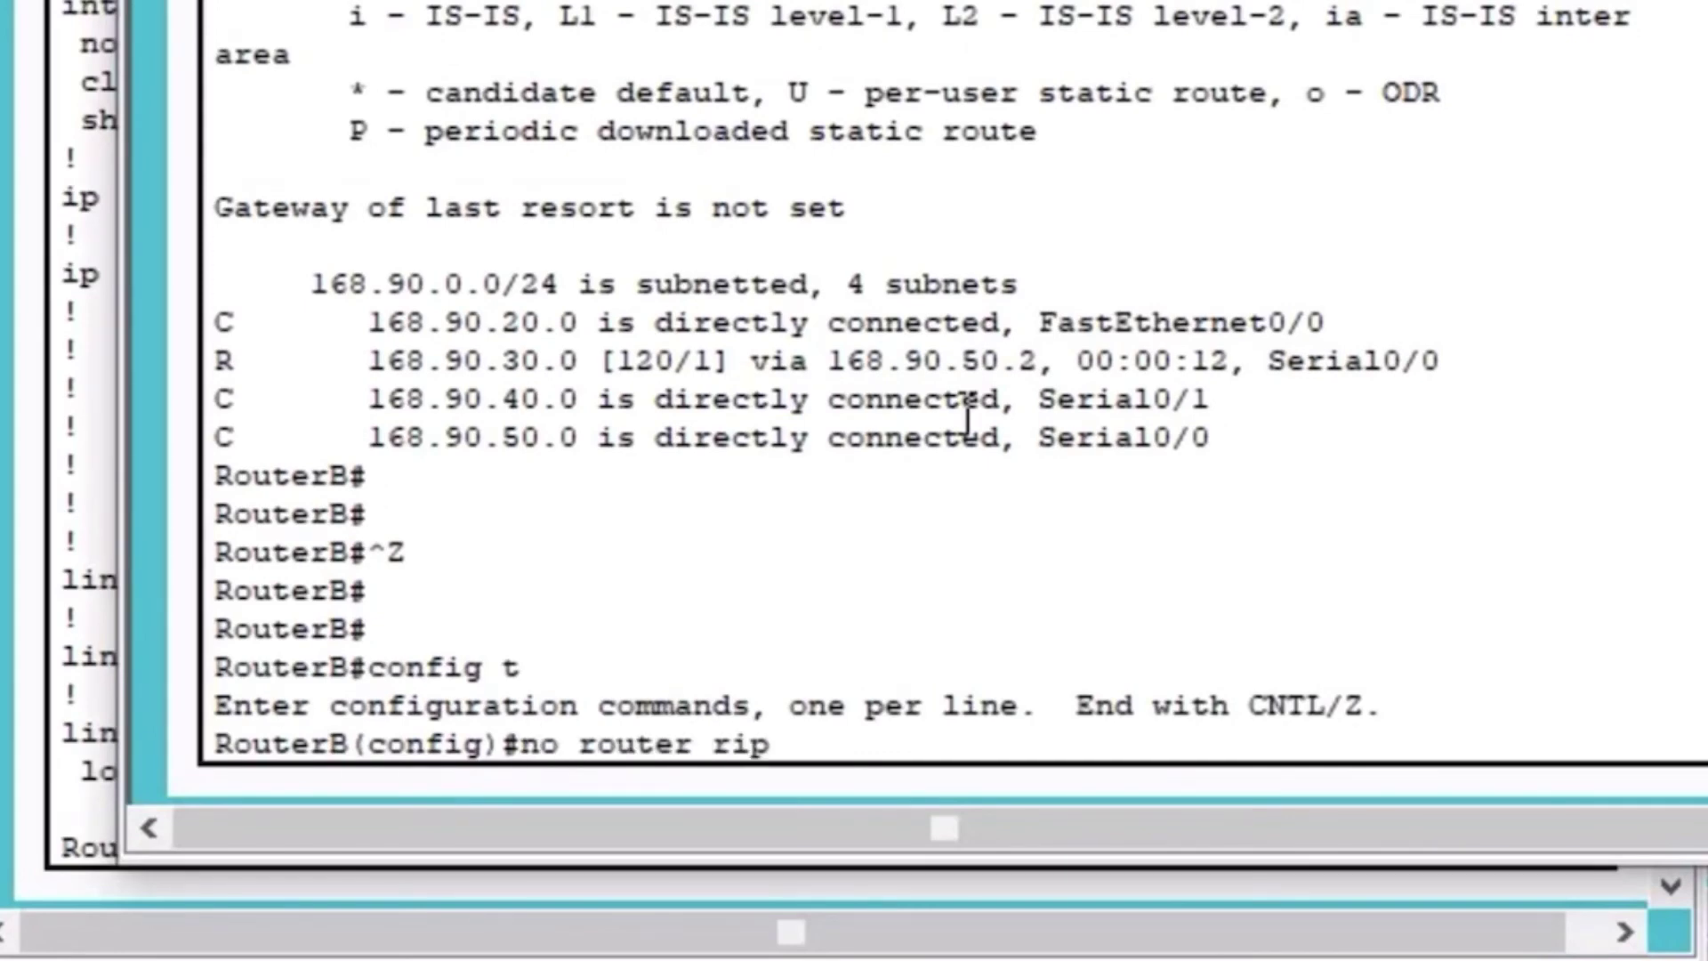
key("Return")
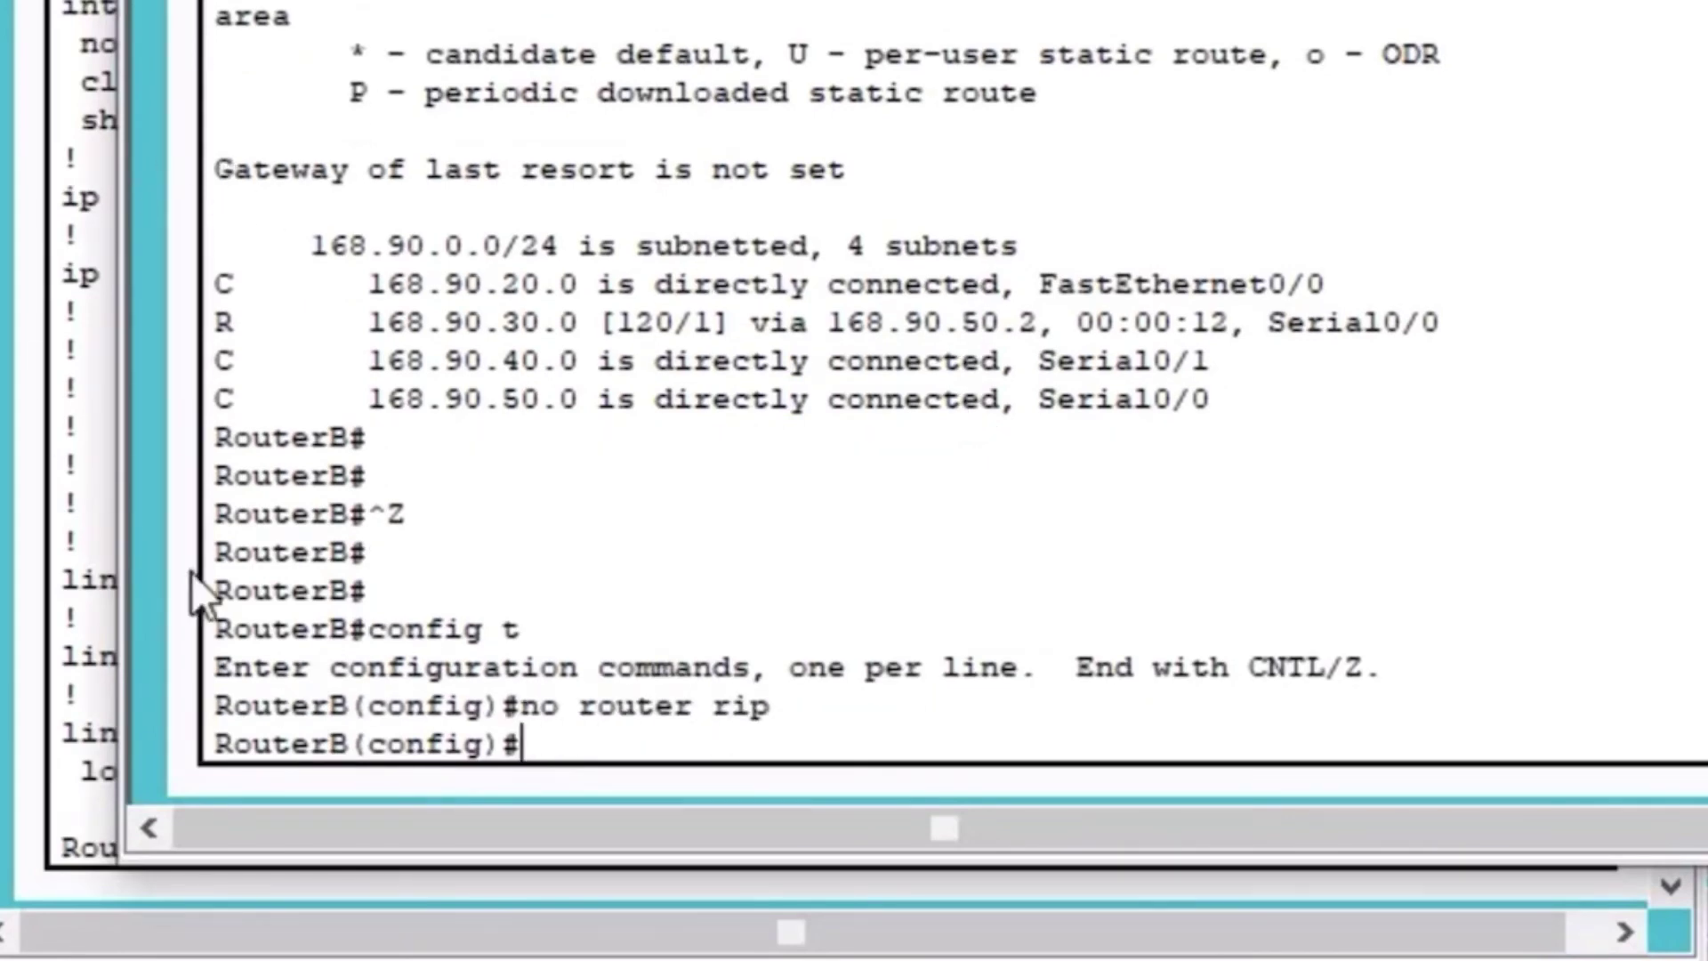
- Switch to RouterA and display its routing table with sh ip route
left_click(79, 764)
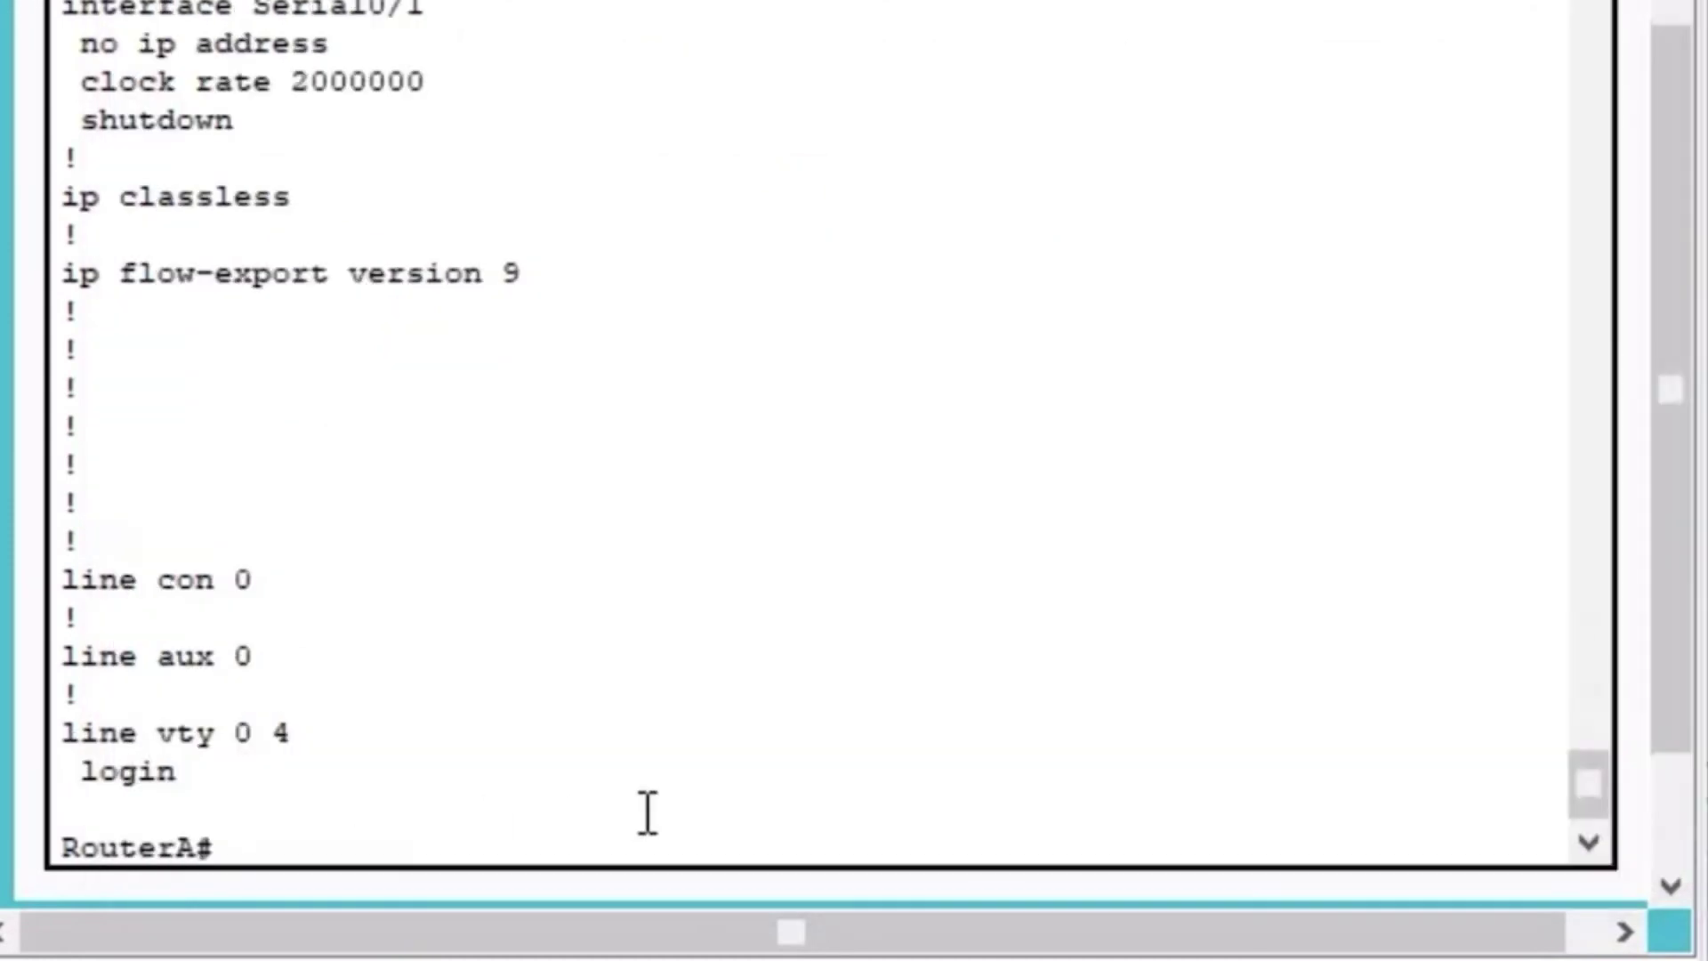
type("sh ip route")
key("Return")
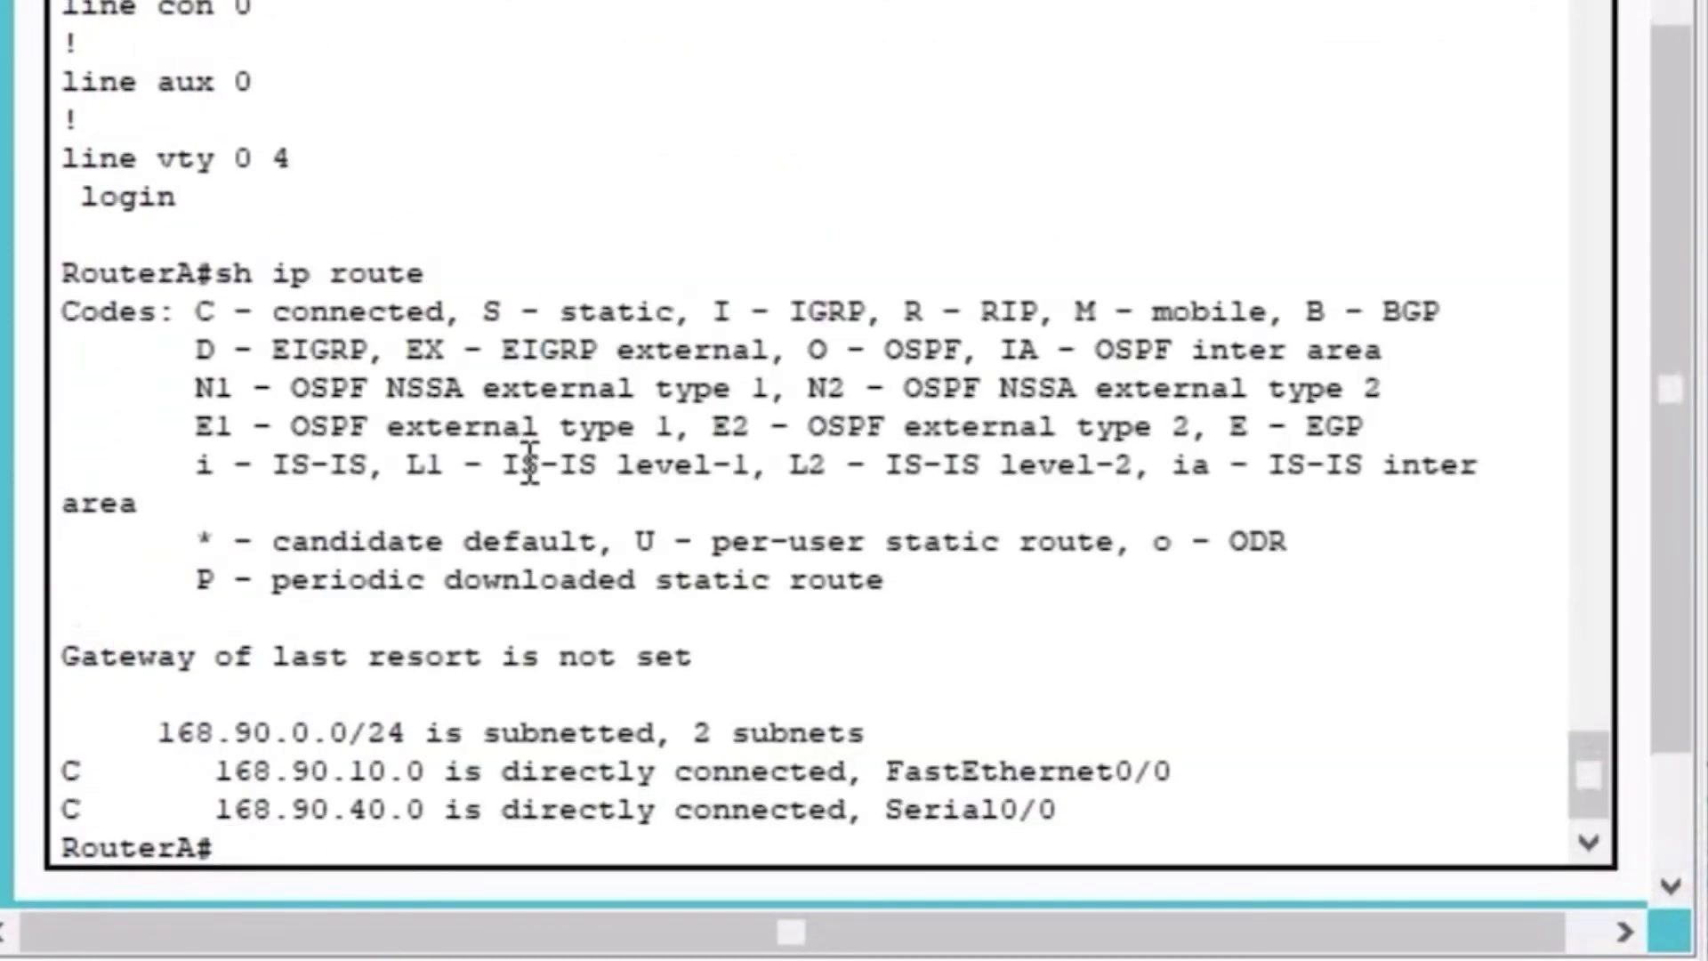
- Enter configuration mode on RouterA, start router rip, and advertise the network 168.90.10.0
type("config t")
key("Return")
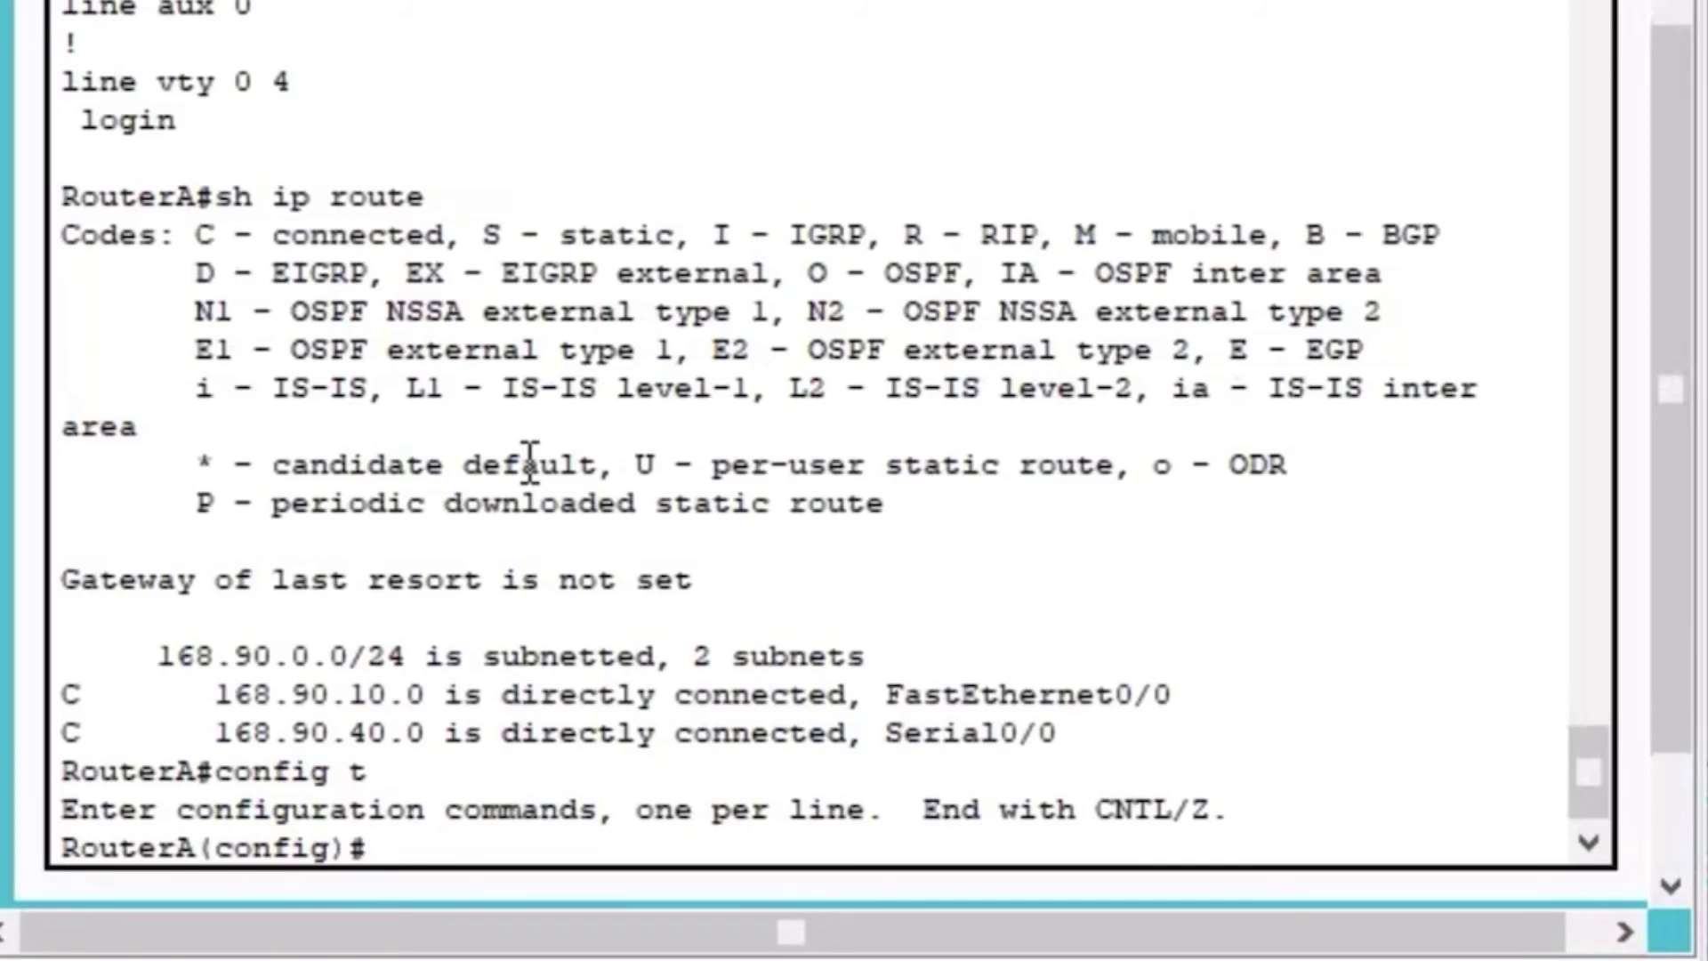
type("router rip")
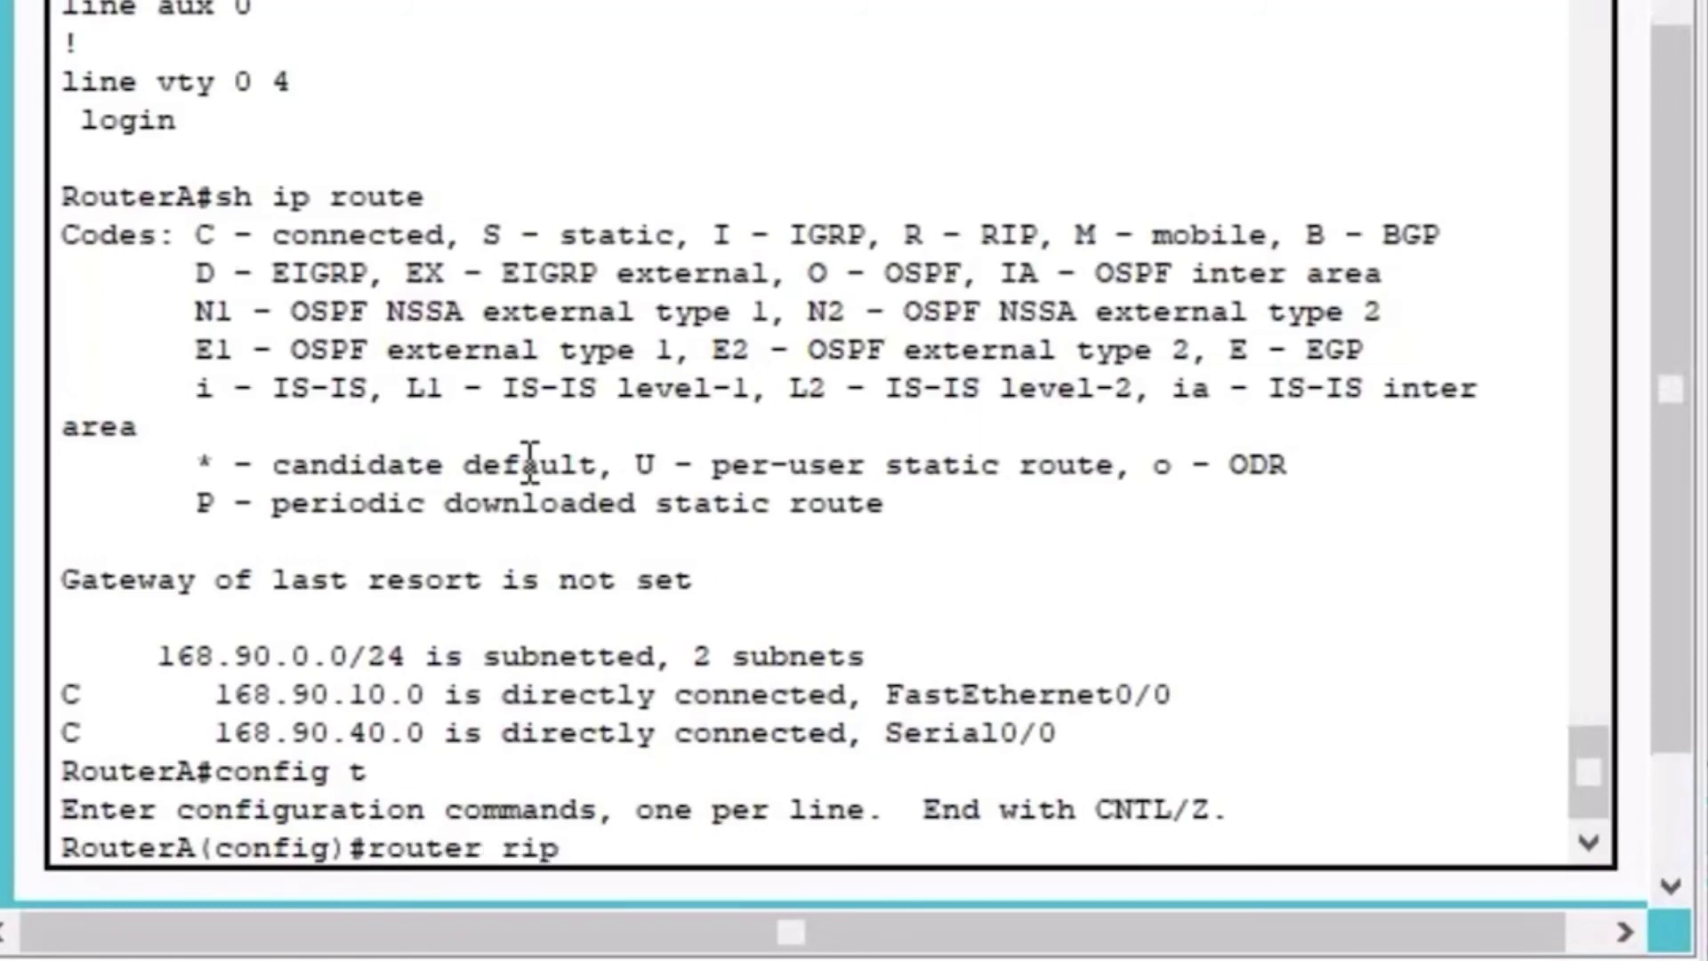
key("Return")
type("entwork")
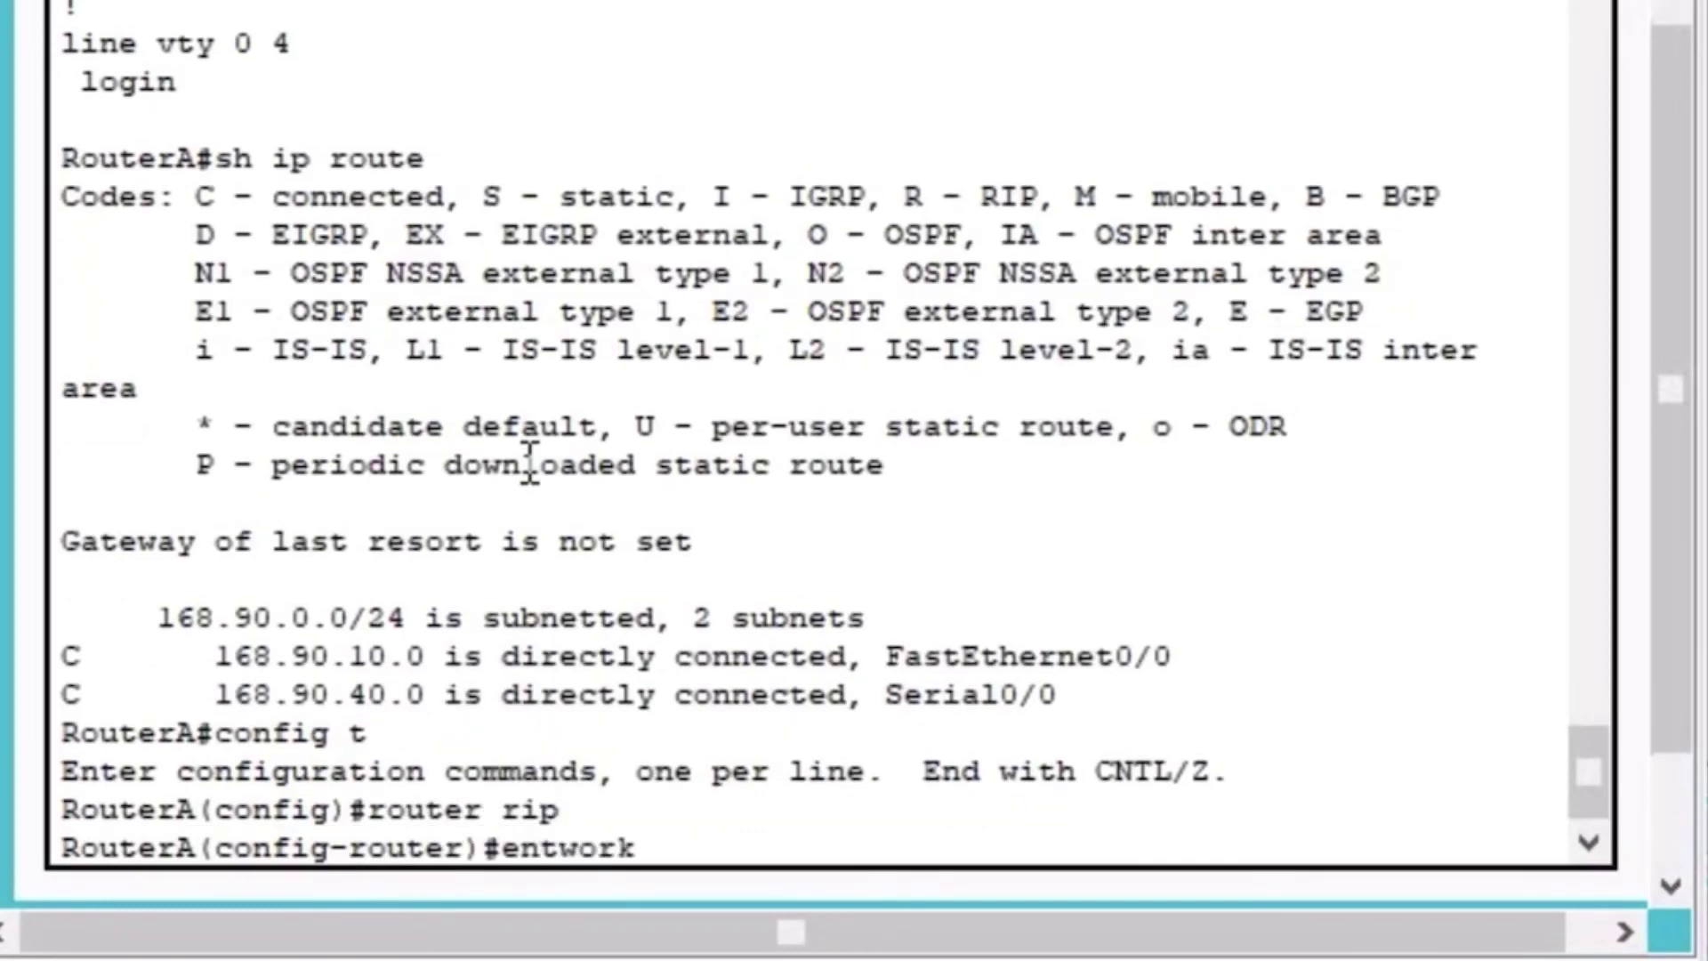
key("BackSpace")
key("BackSpace")
key("BackSpace")
key("BackSpace")
key("BackSpace")
key("BackSpace")
key("BackSpace")
type("net")
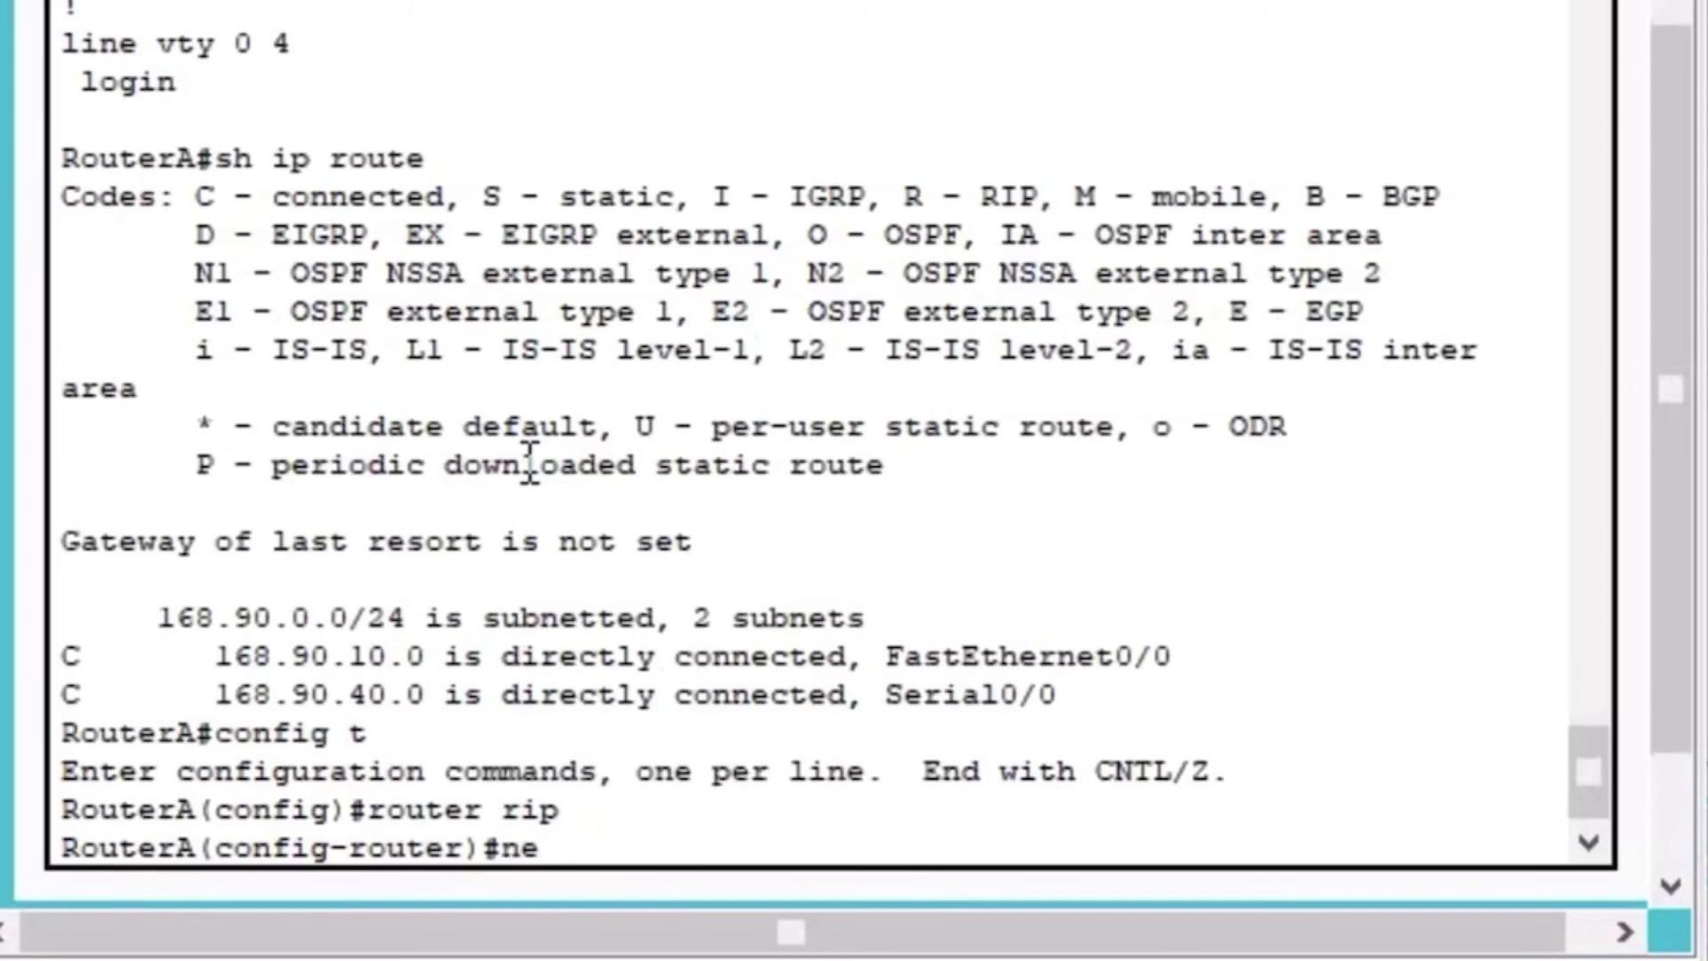
key("Tab")
type("1")
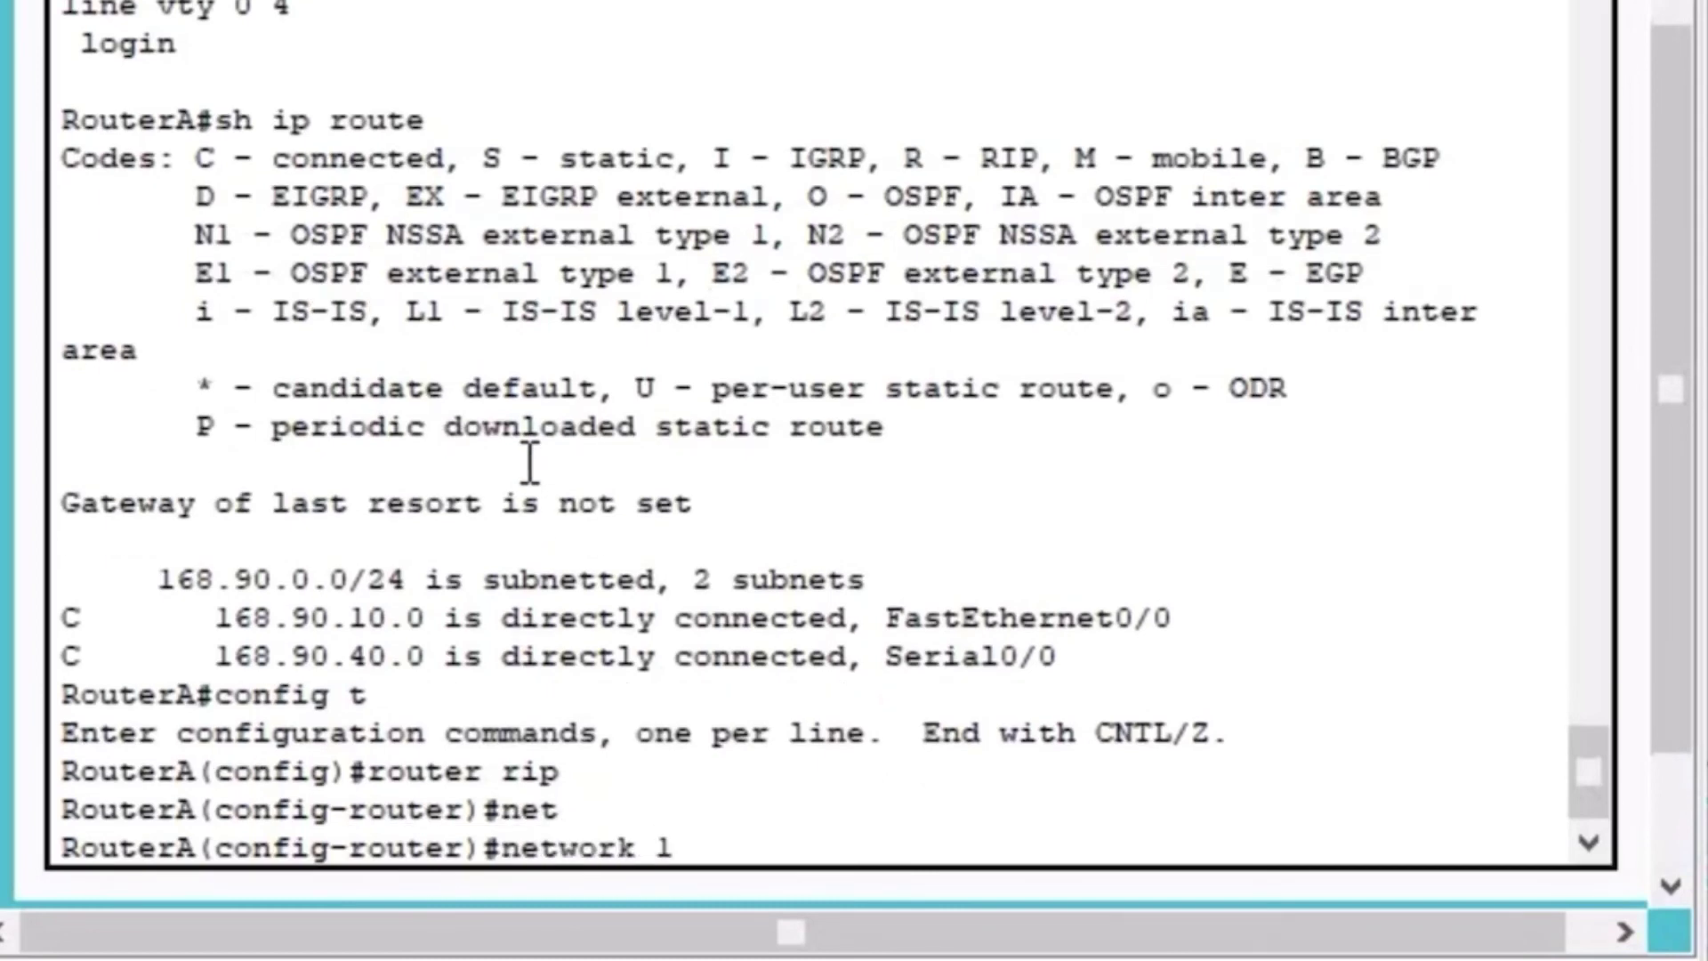
type("68.90.10.0")
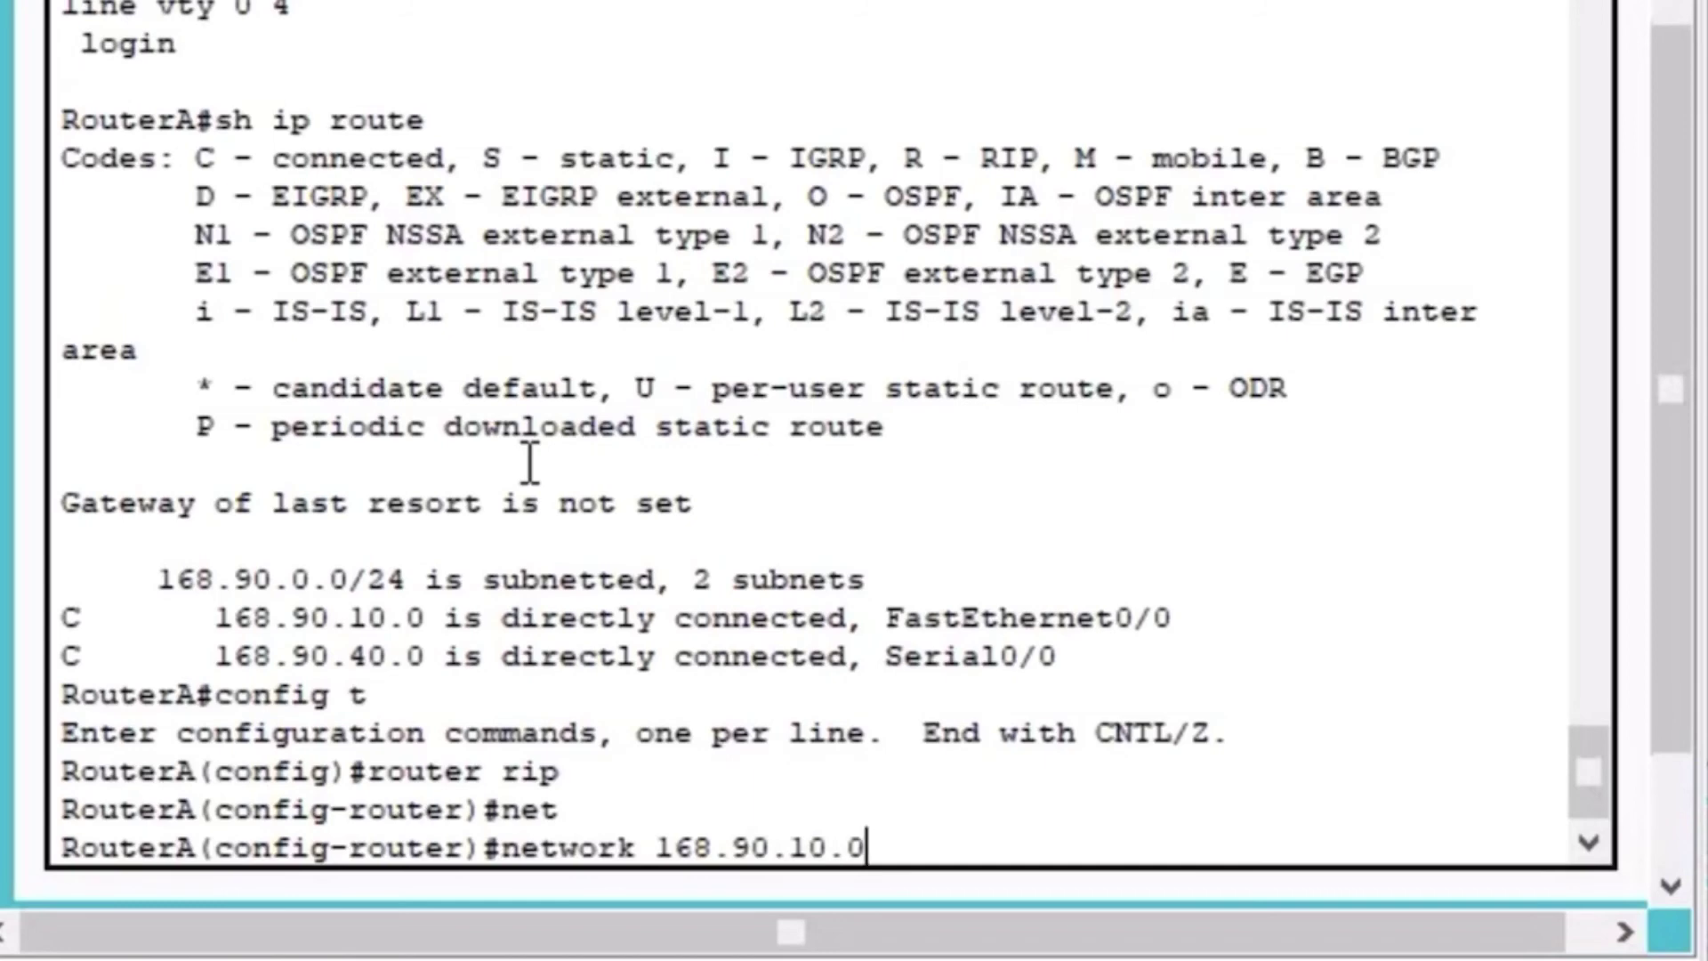
key("Return")
- Add the network 168.90.40.0 to RouterA's RIP configuration by editing the previous network command
key("Up")
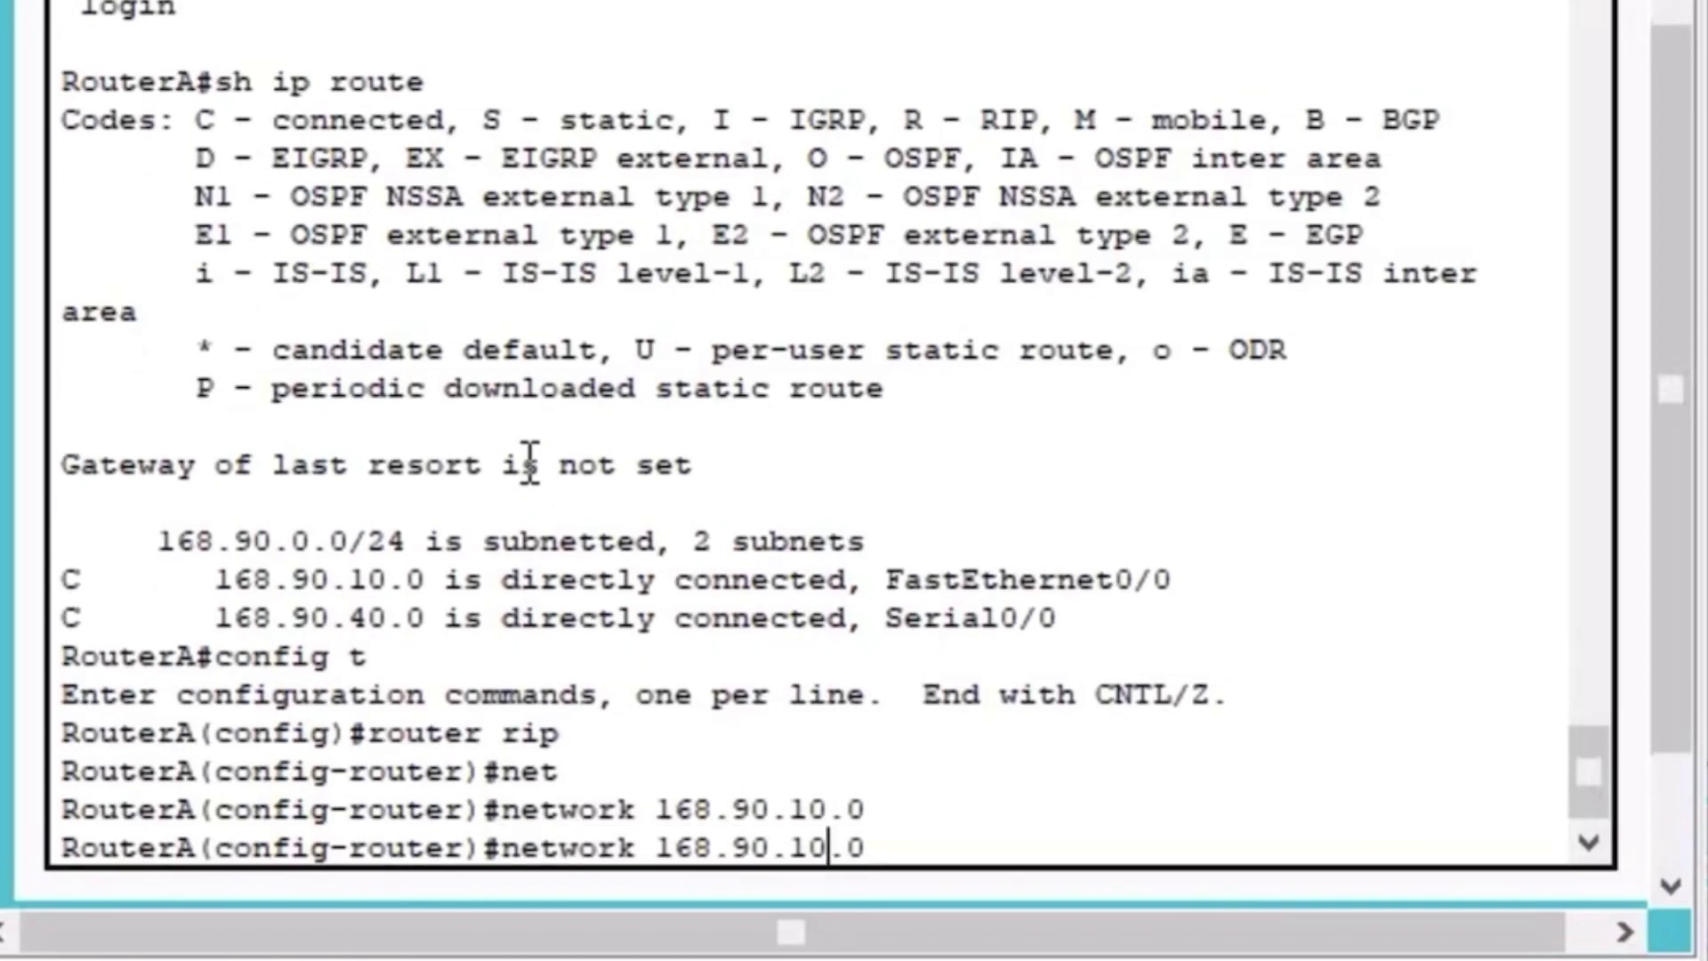
key("Left")
type("4")
key("BackSpace")
type("4")
key("Return")
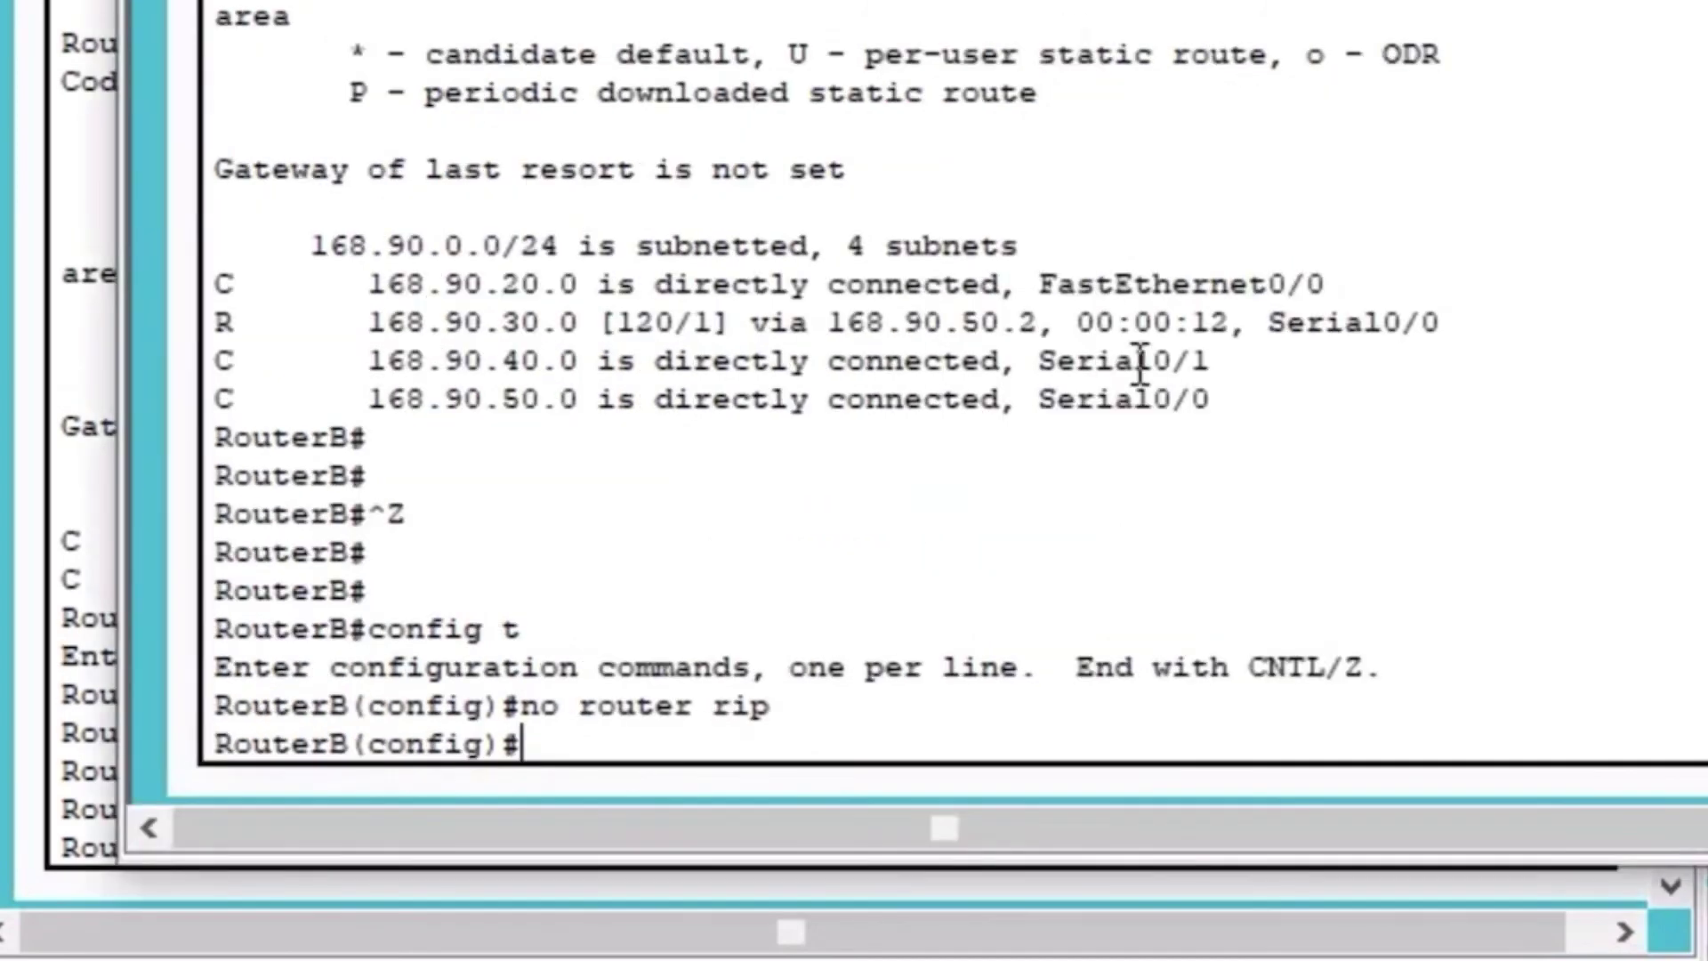
- Switch to RouterB, leave configuration mode, and display its routing table with sh ip route
key("ctrl+z")
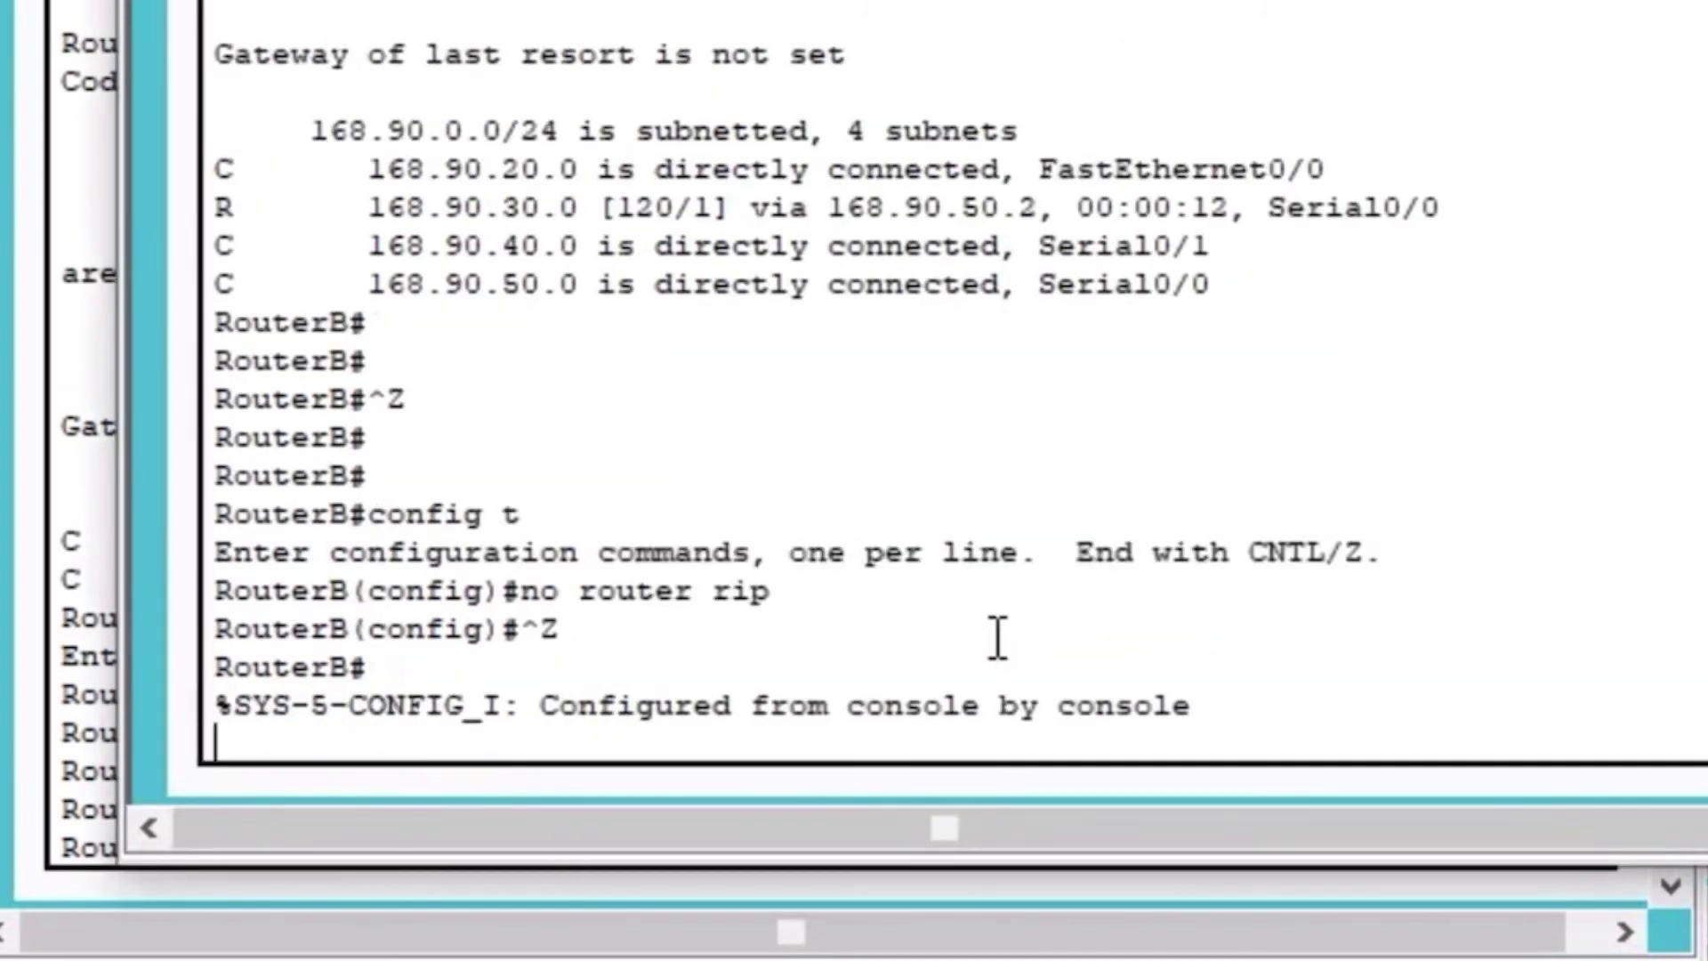
key("Return")
type("sh ip route")
key("Return")
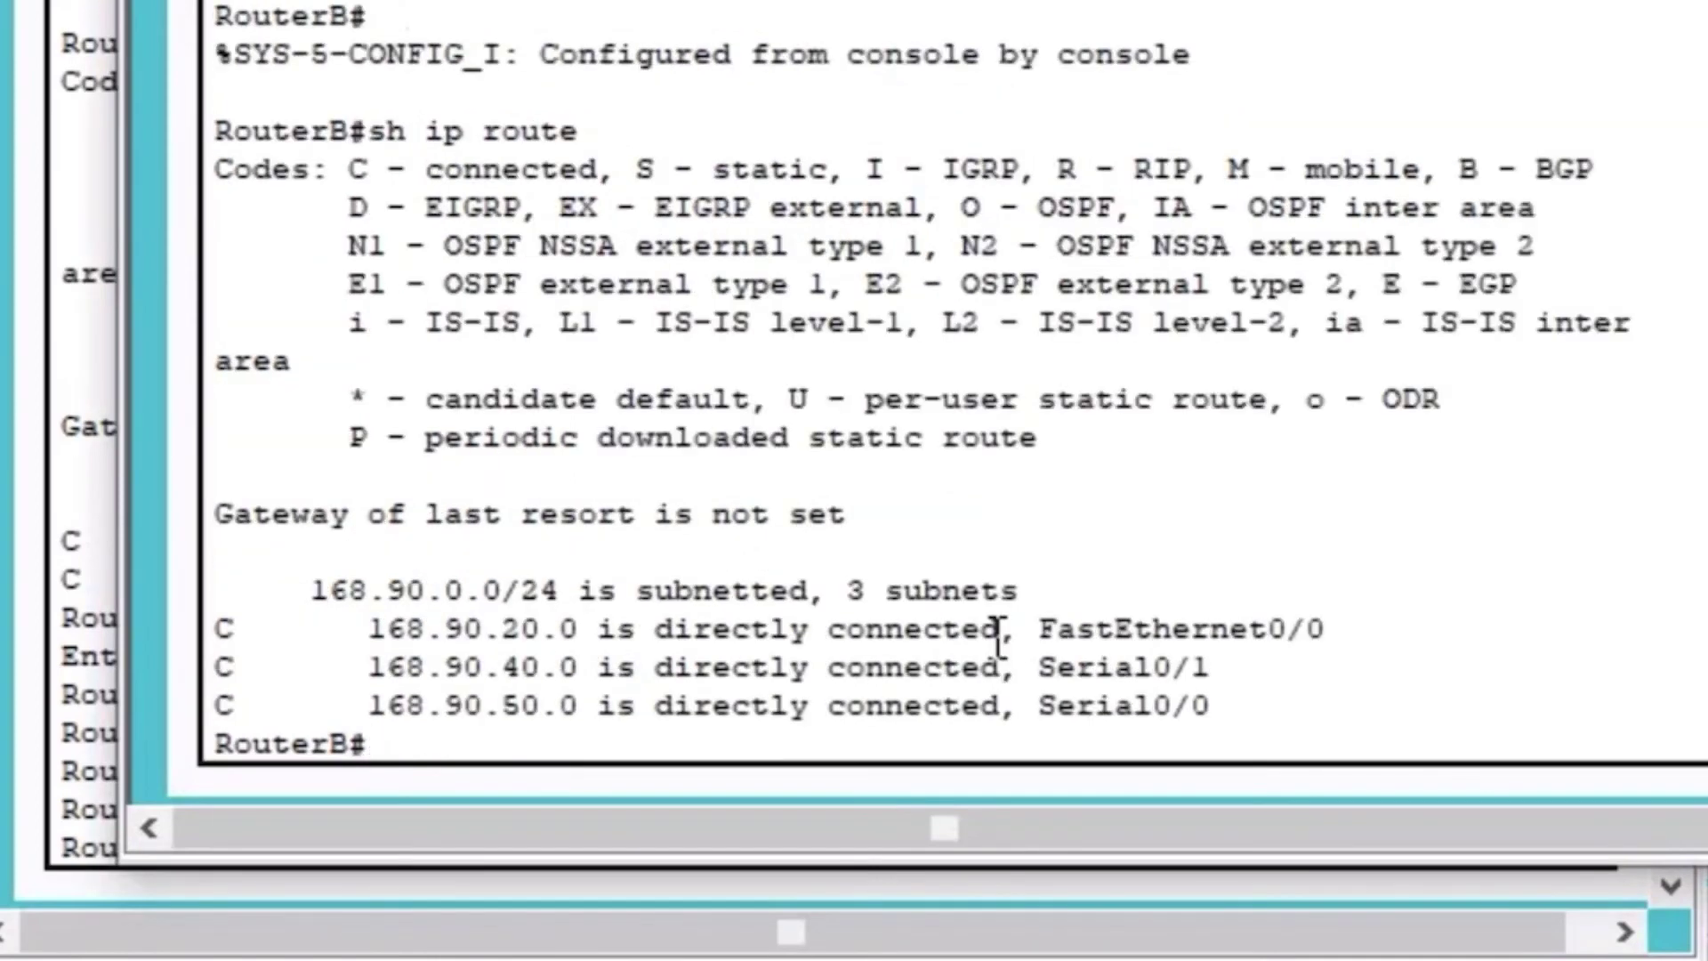
- Enter configuration mode on RouterB and start RIP configuration with router rip
type("config t")
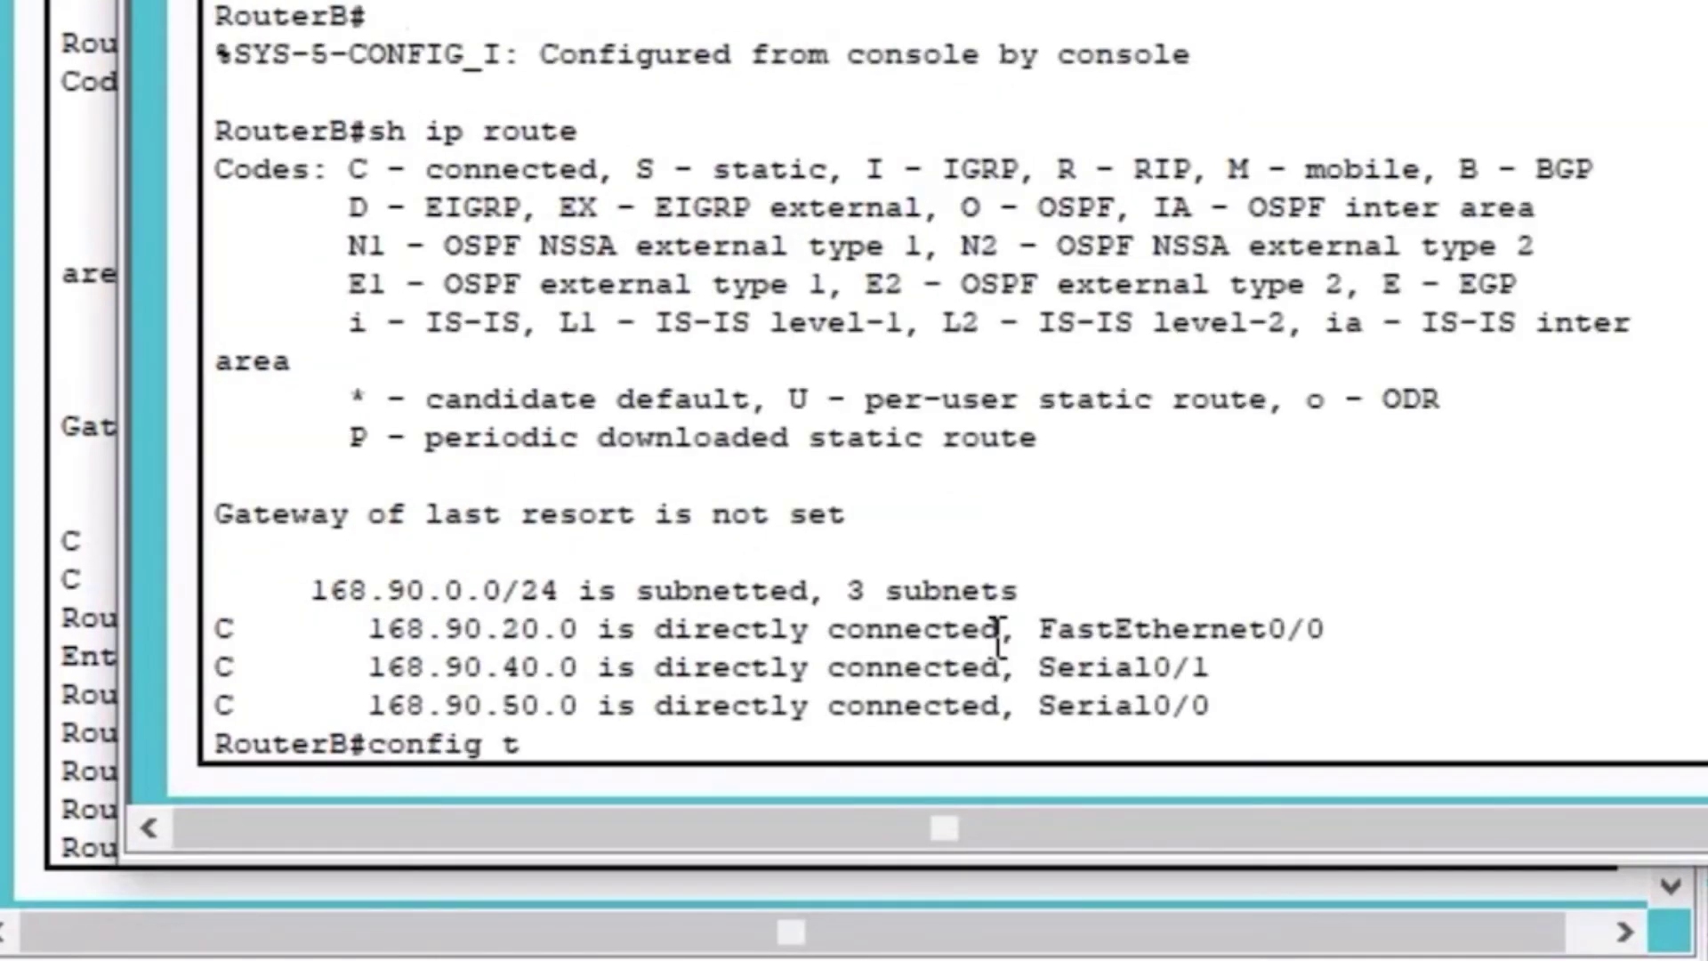
key("Return")
type("netowk")
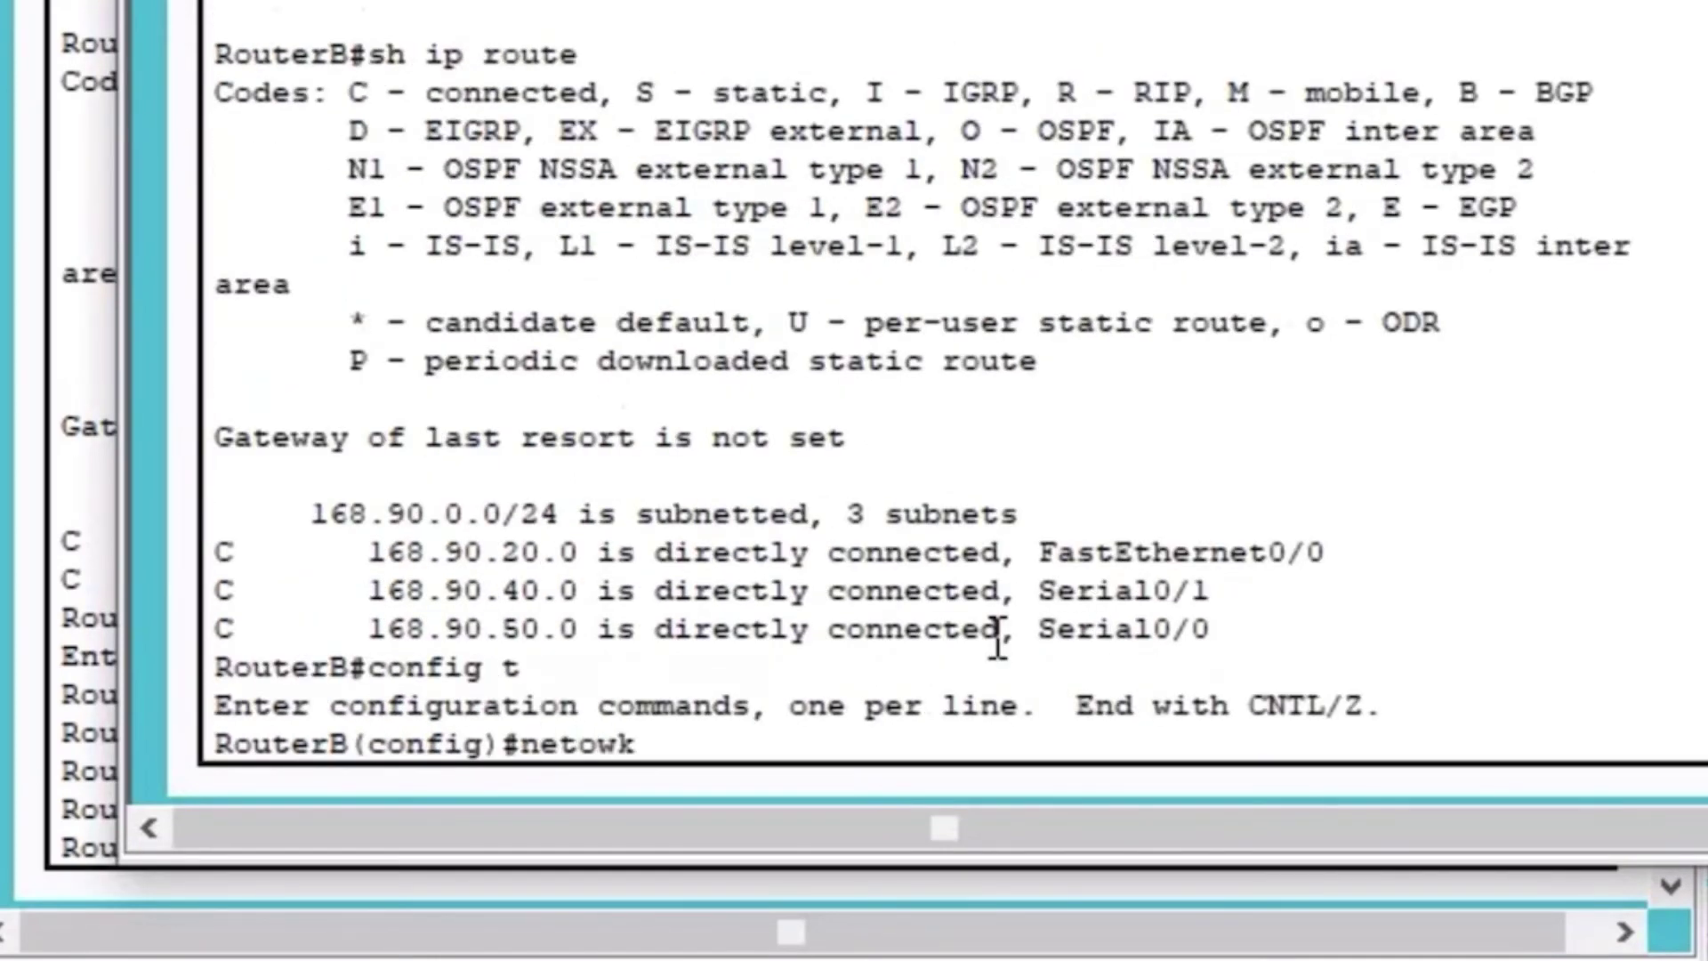
key("BackSpace")
key("BackSpace")
key("BackSpace")
key("Tab")
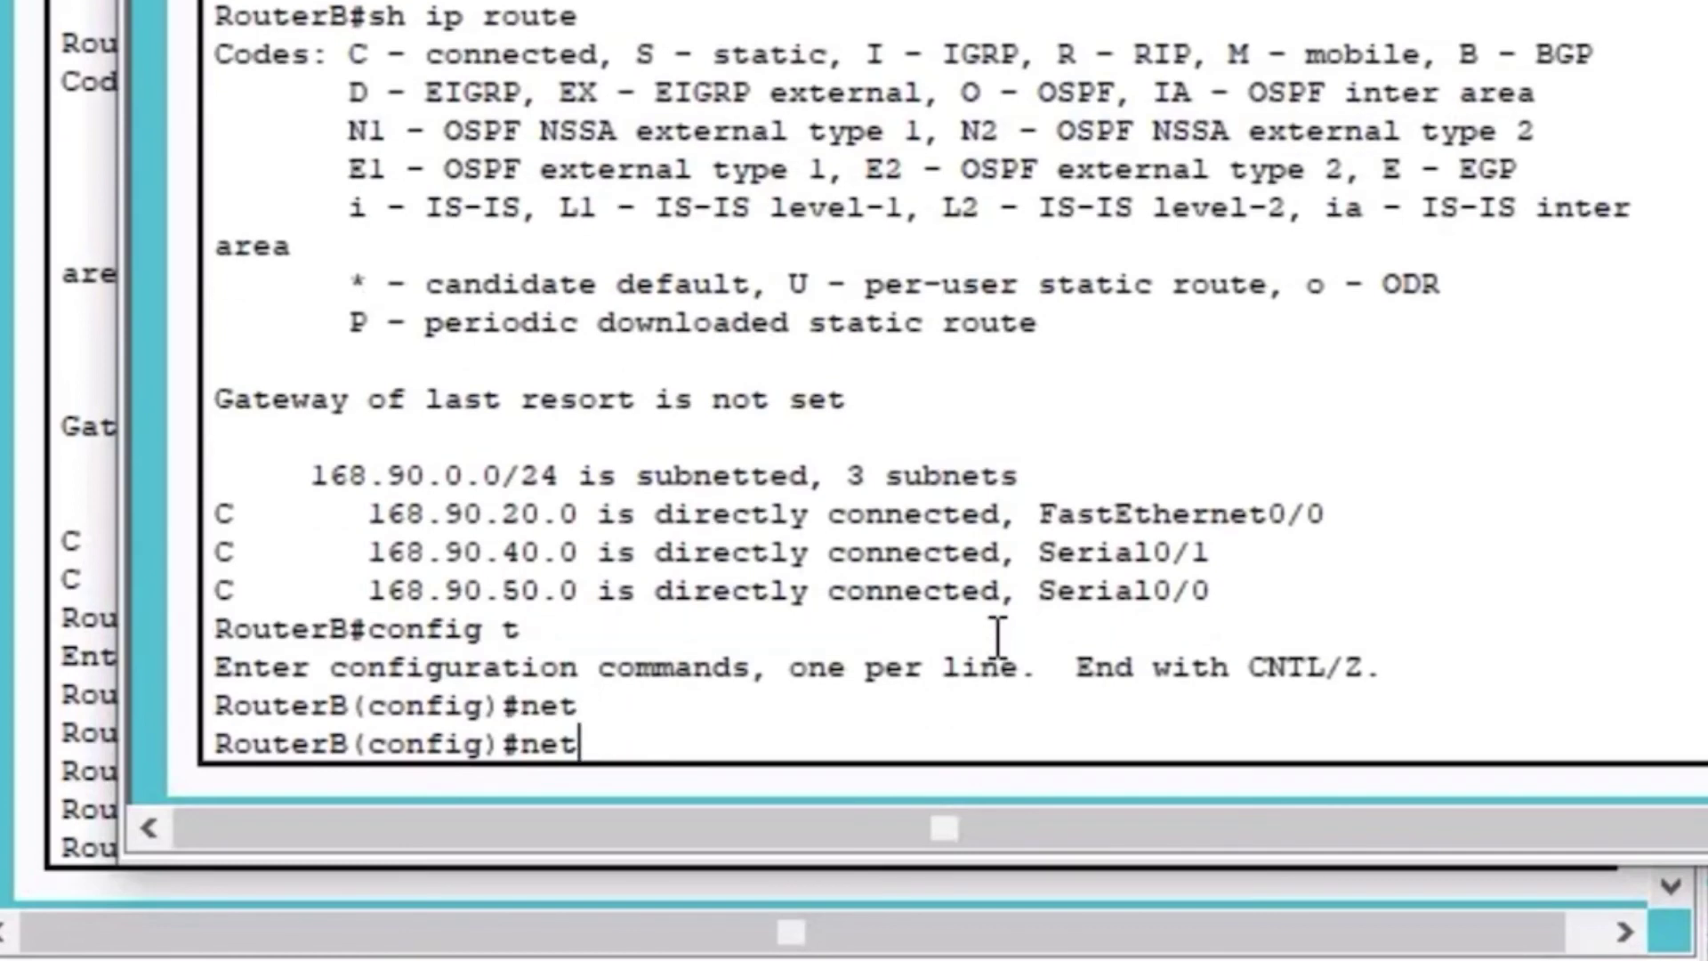
key("BackSpace")
key("BackSpace")
key("BackSpace")
type("router rip")
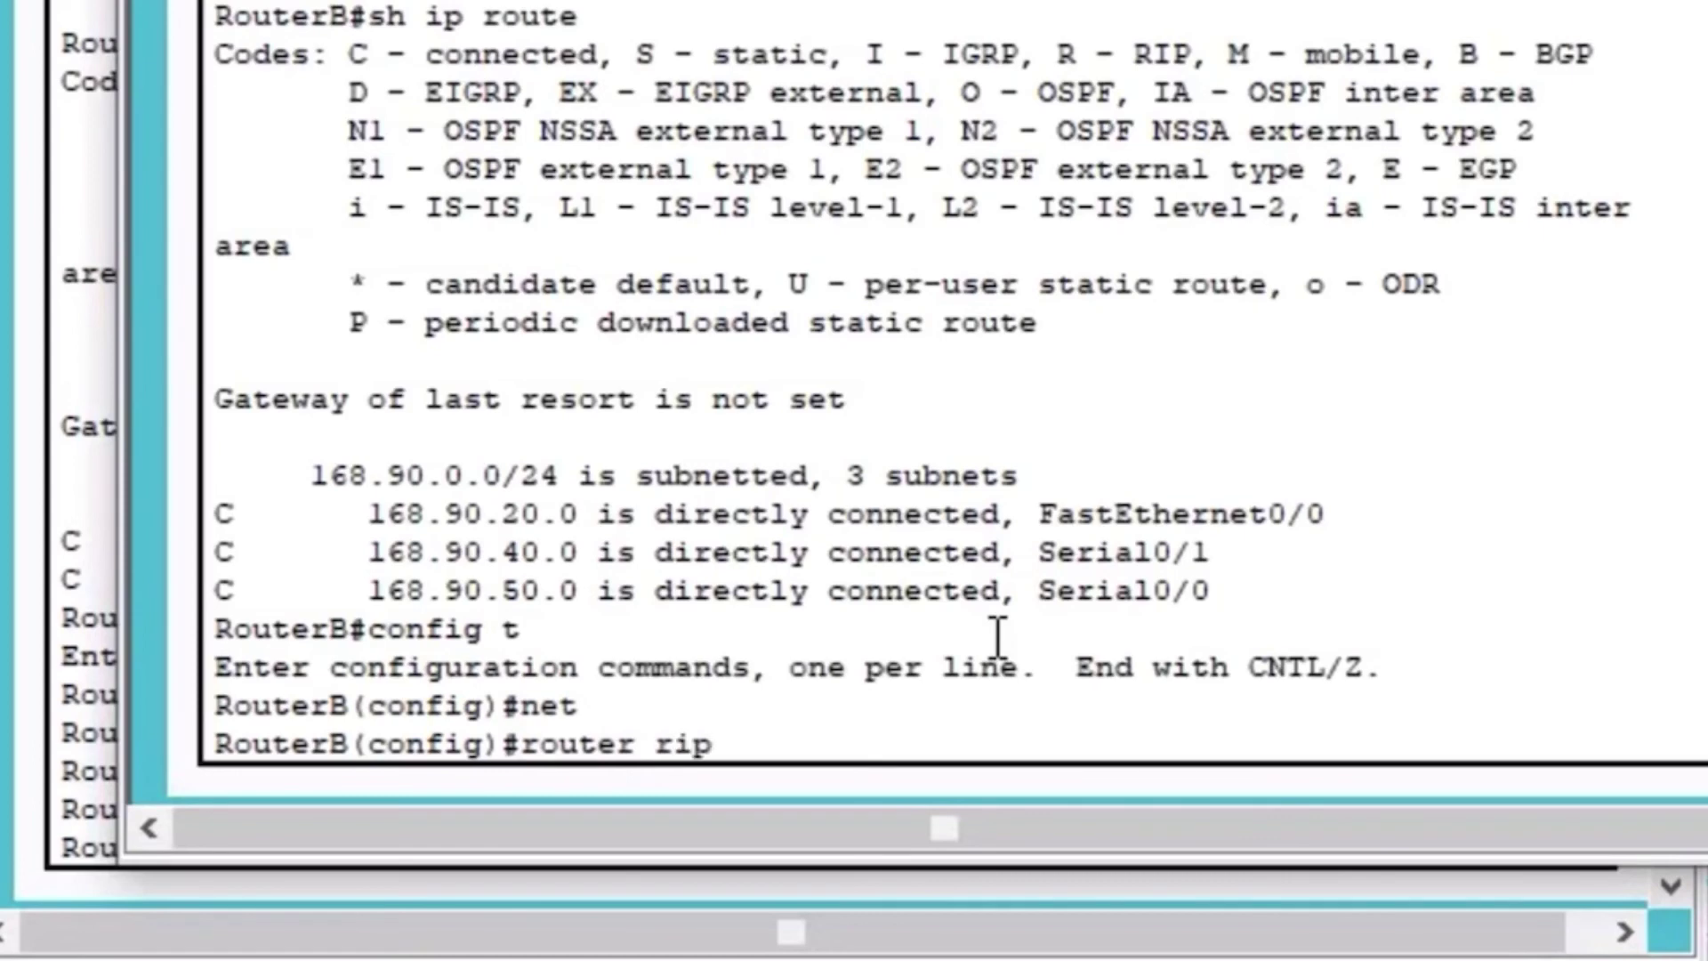
key("Return")
- Advertise the network 168.90.20.0 in RouterB's RIP configuration
type("net")
key("Tab")
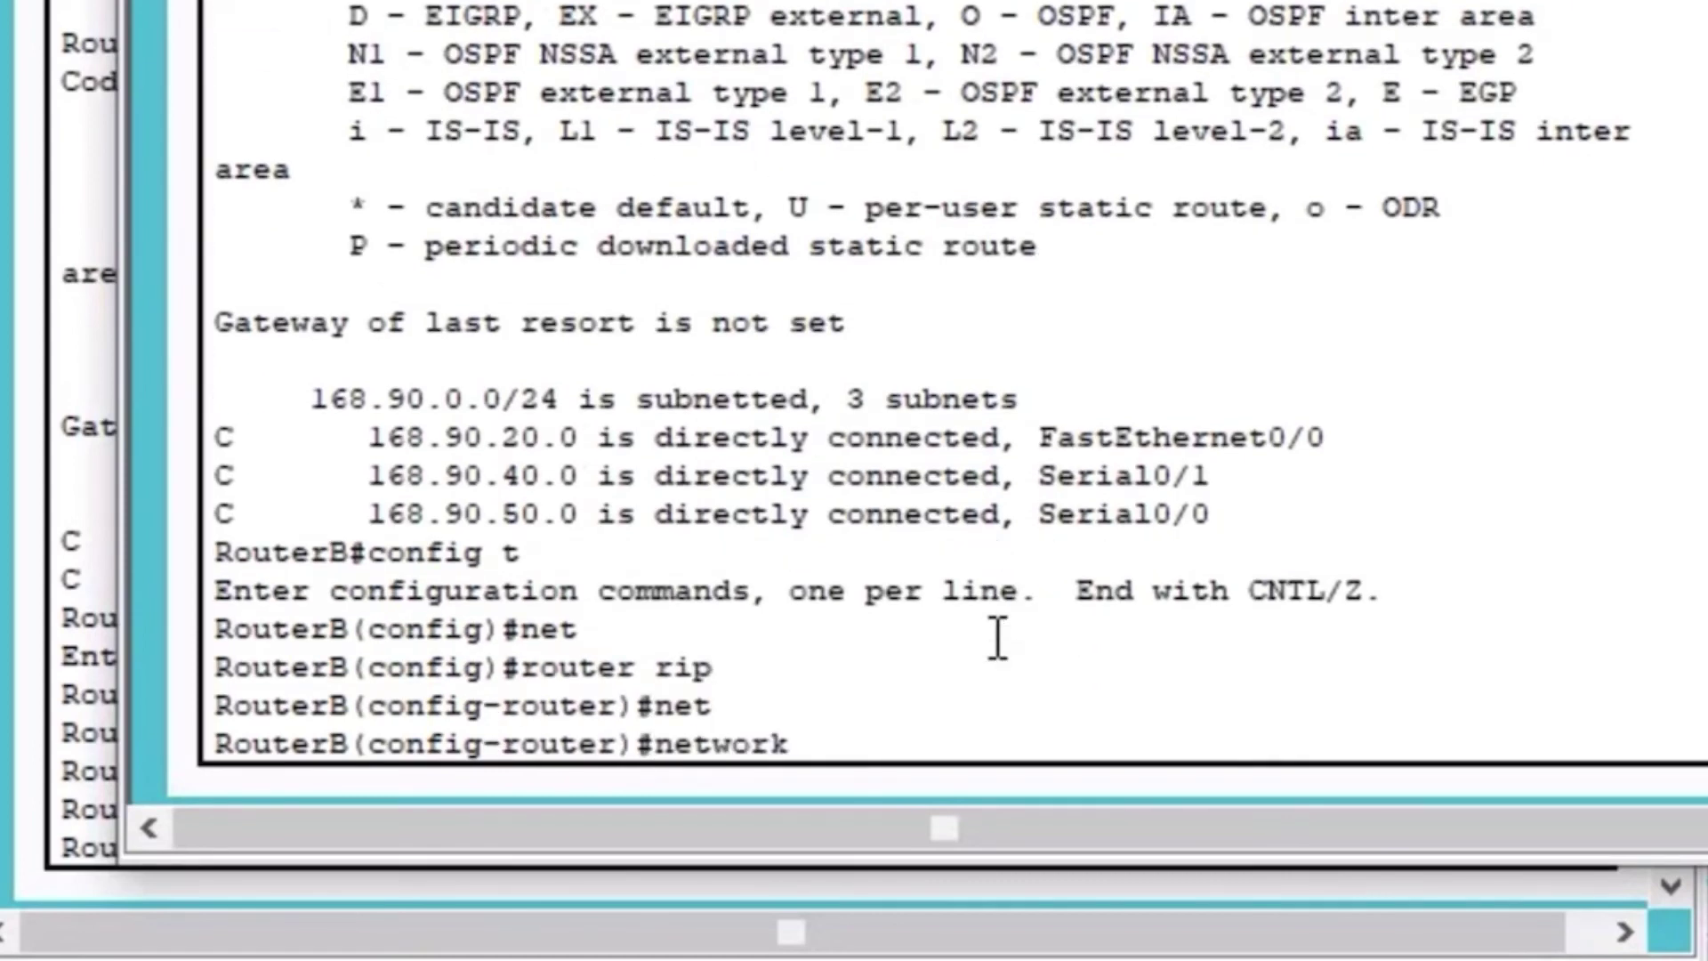
type("168.90.")
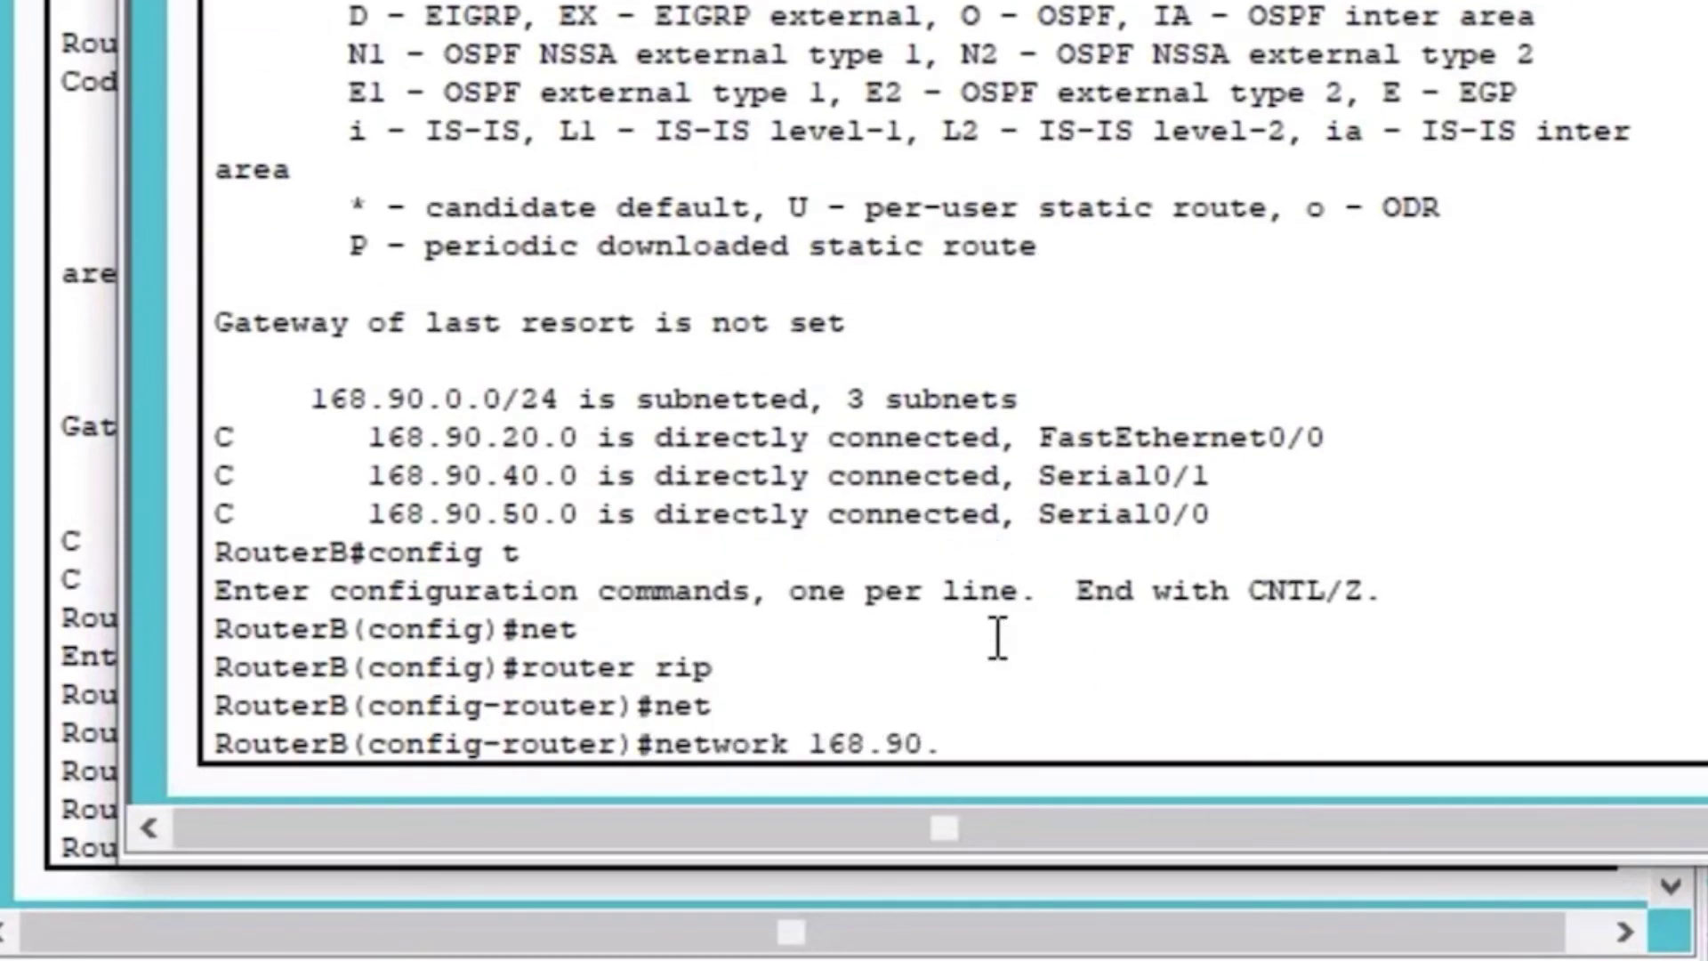
type("20.0")
key("Return")
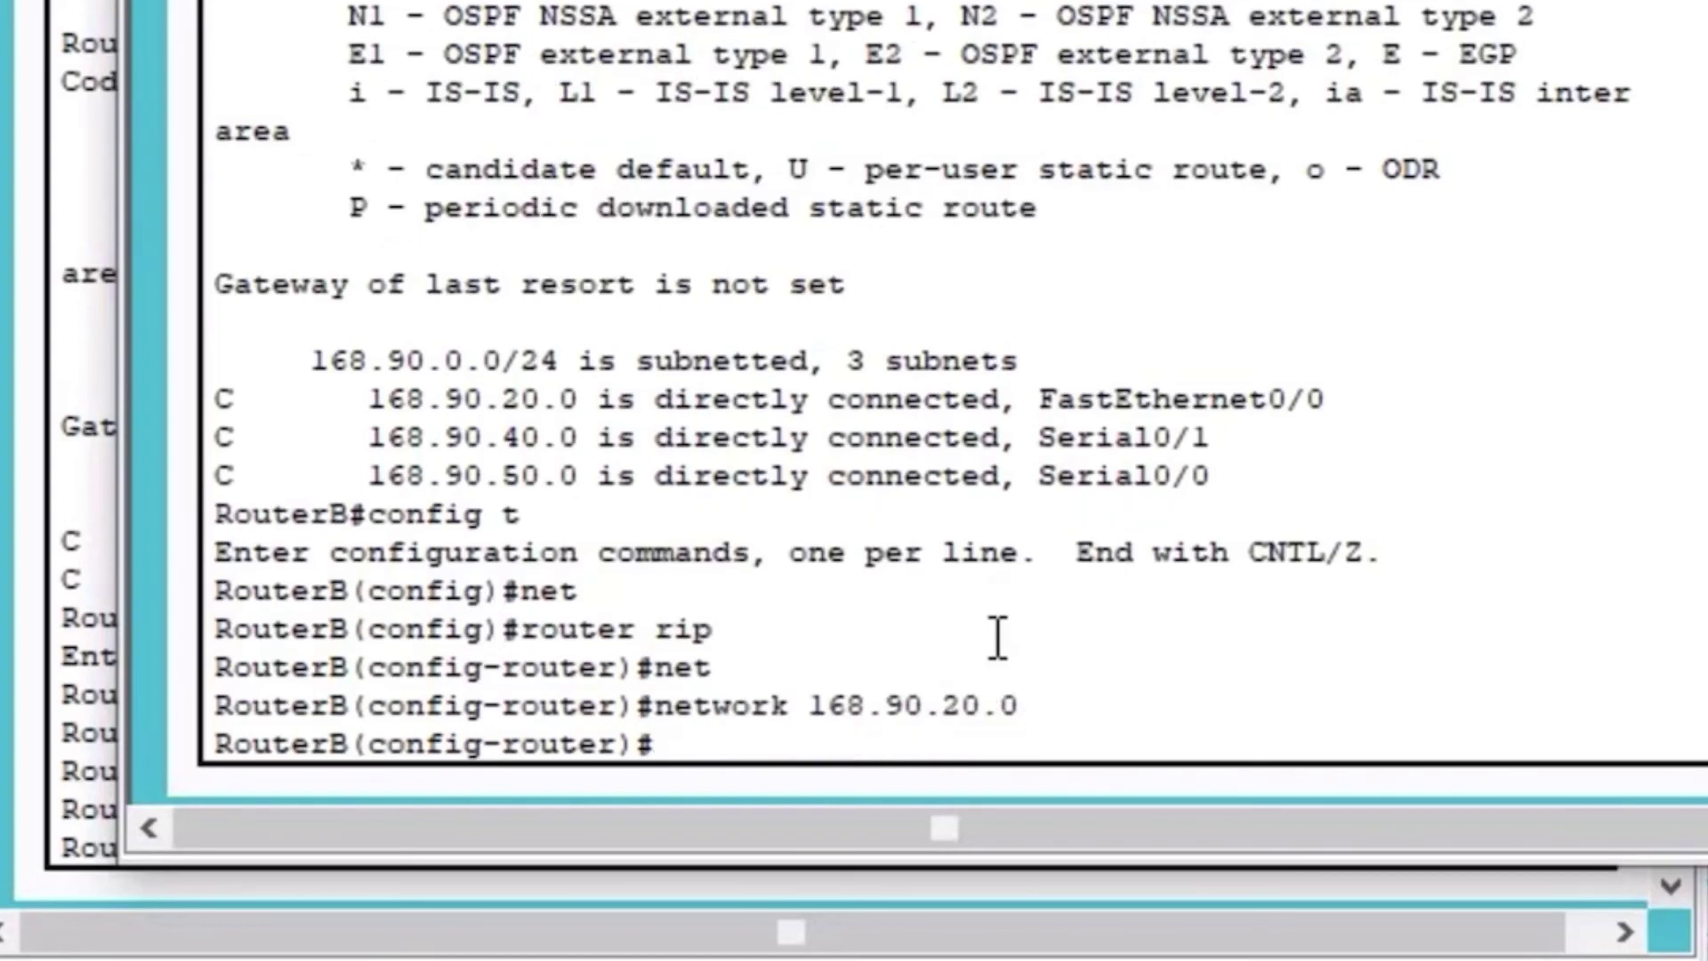
- Add the networks 168.90.40.0 and 168.90.50.0 to RouterB's RIP configuration by editing the previous network command
key("Up")
key("Left")
key("BackSpace")
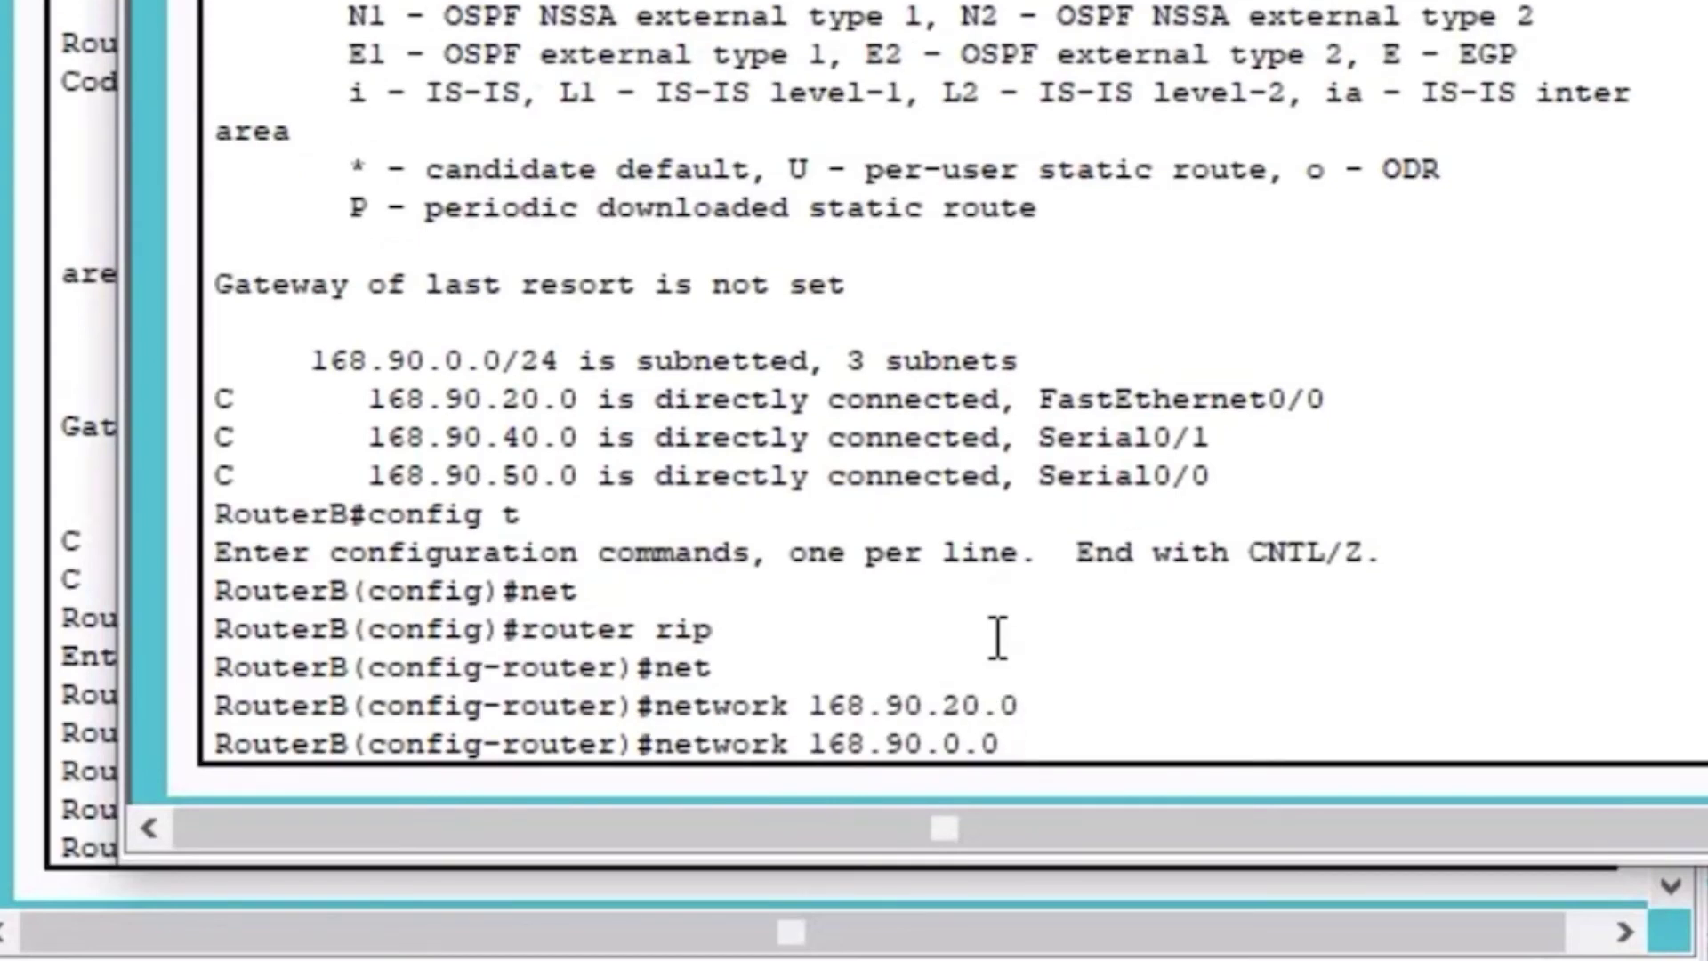
type("4")
key("Return")
key("Up")
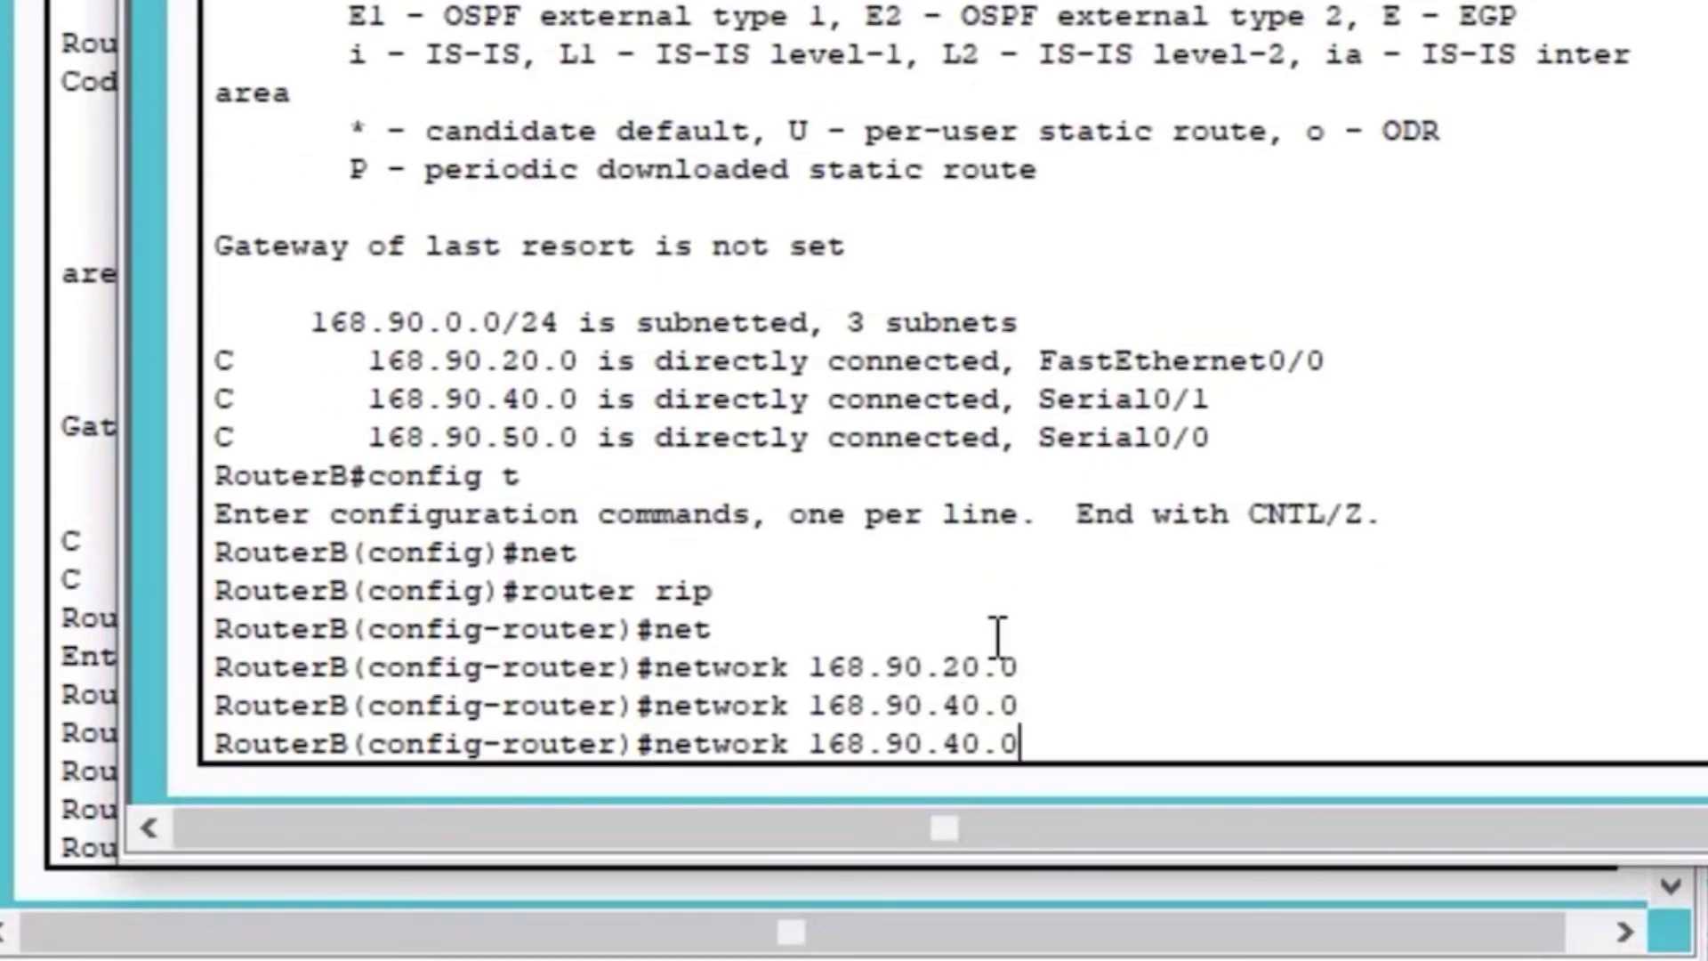
key("BackSpace")
type("5")
key("Return")
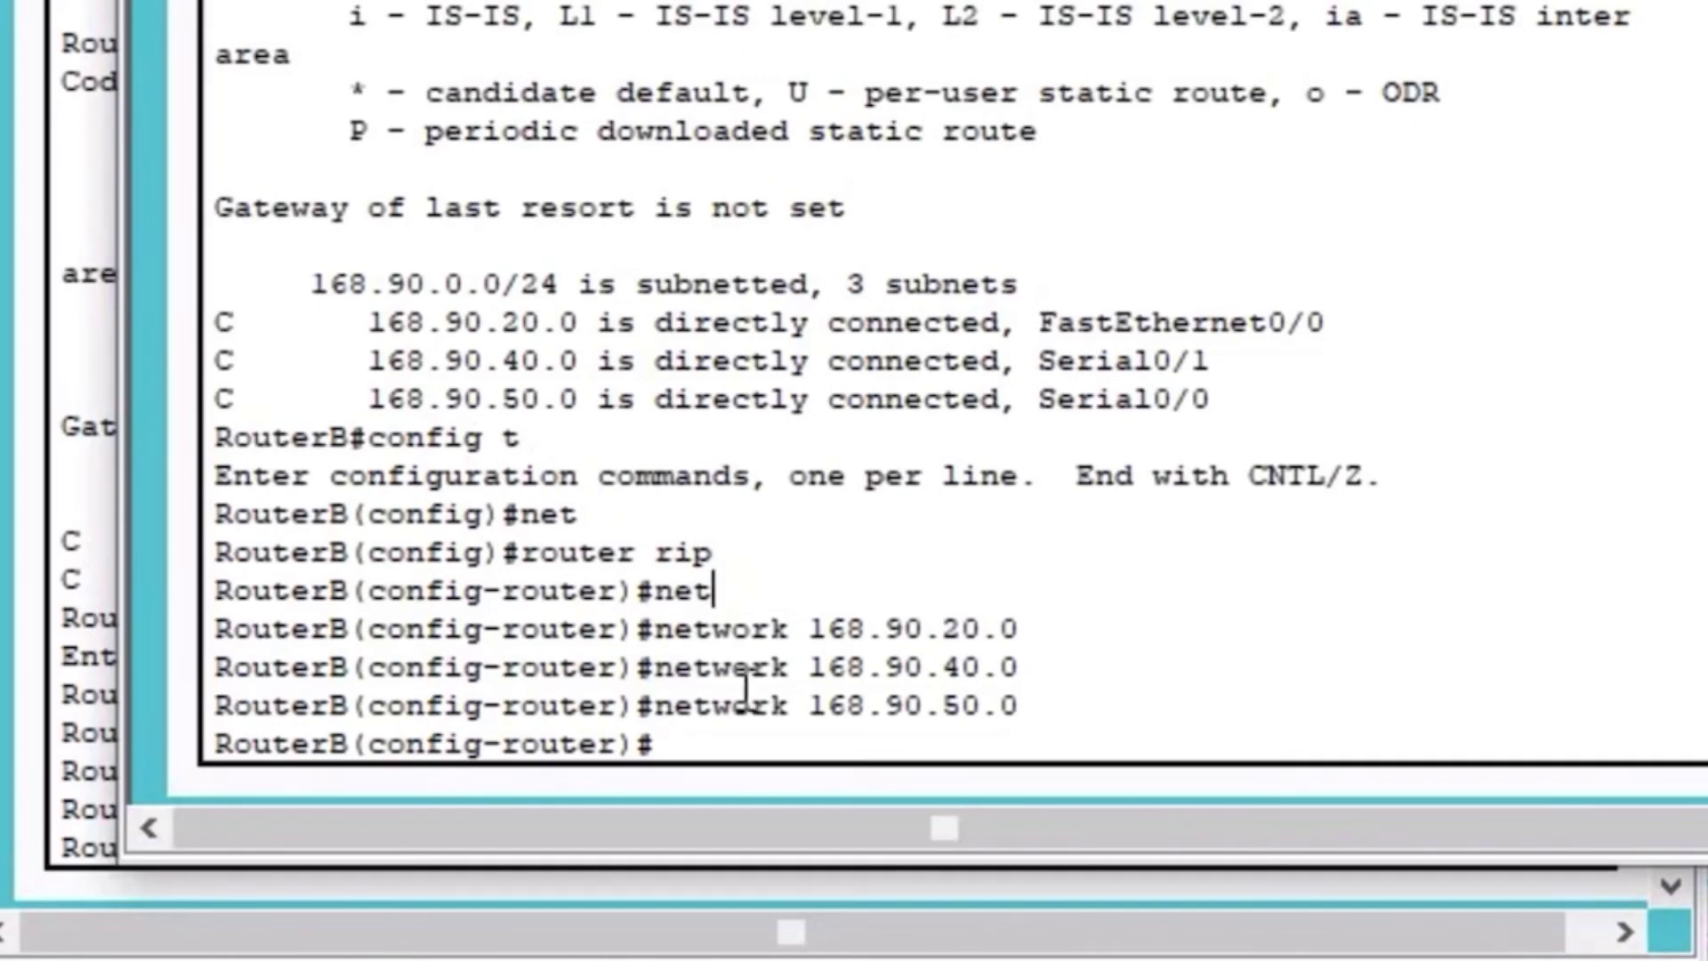
- Leave configuration mode on RouterB and display the routing tables of RouterB and RouterC with sh ip route
key("ctrl+z")
key("Return")
key("Return")
key("Return")
type("sh ip rout")
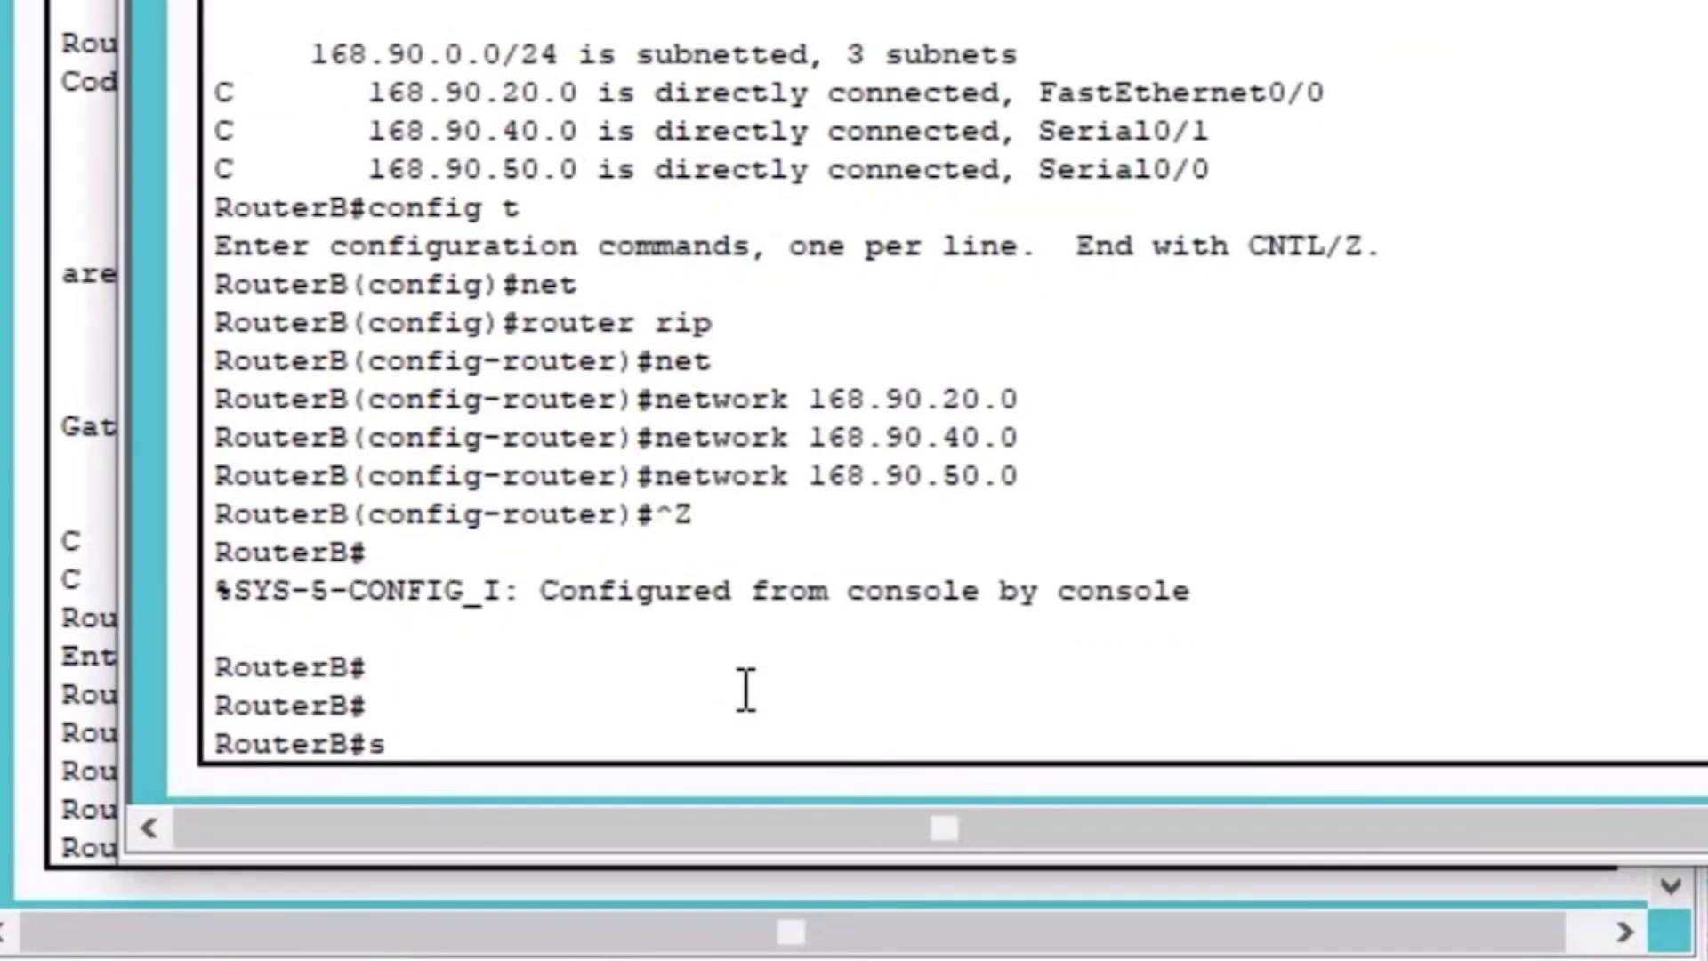
type("e")
key("Return")
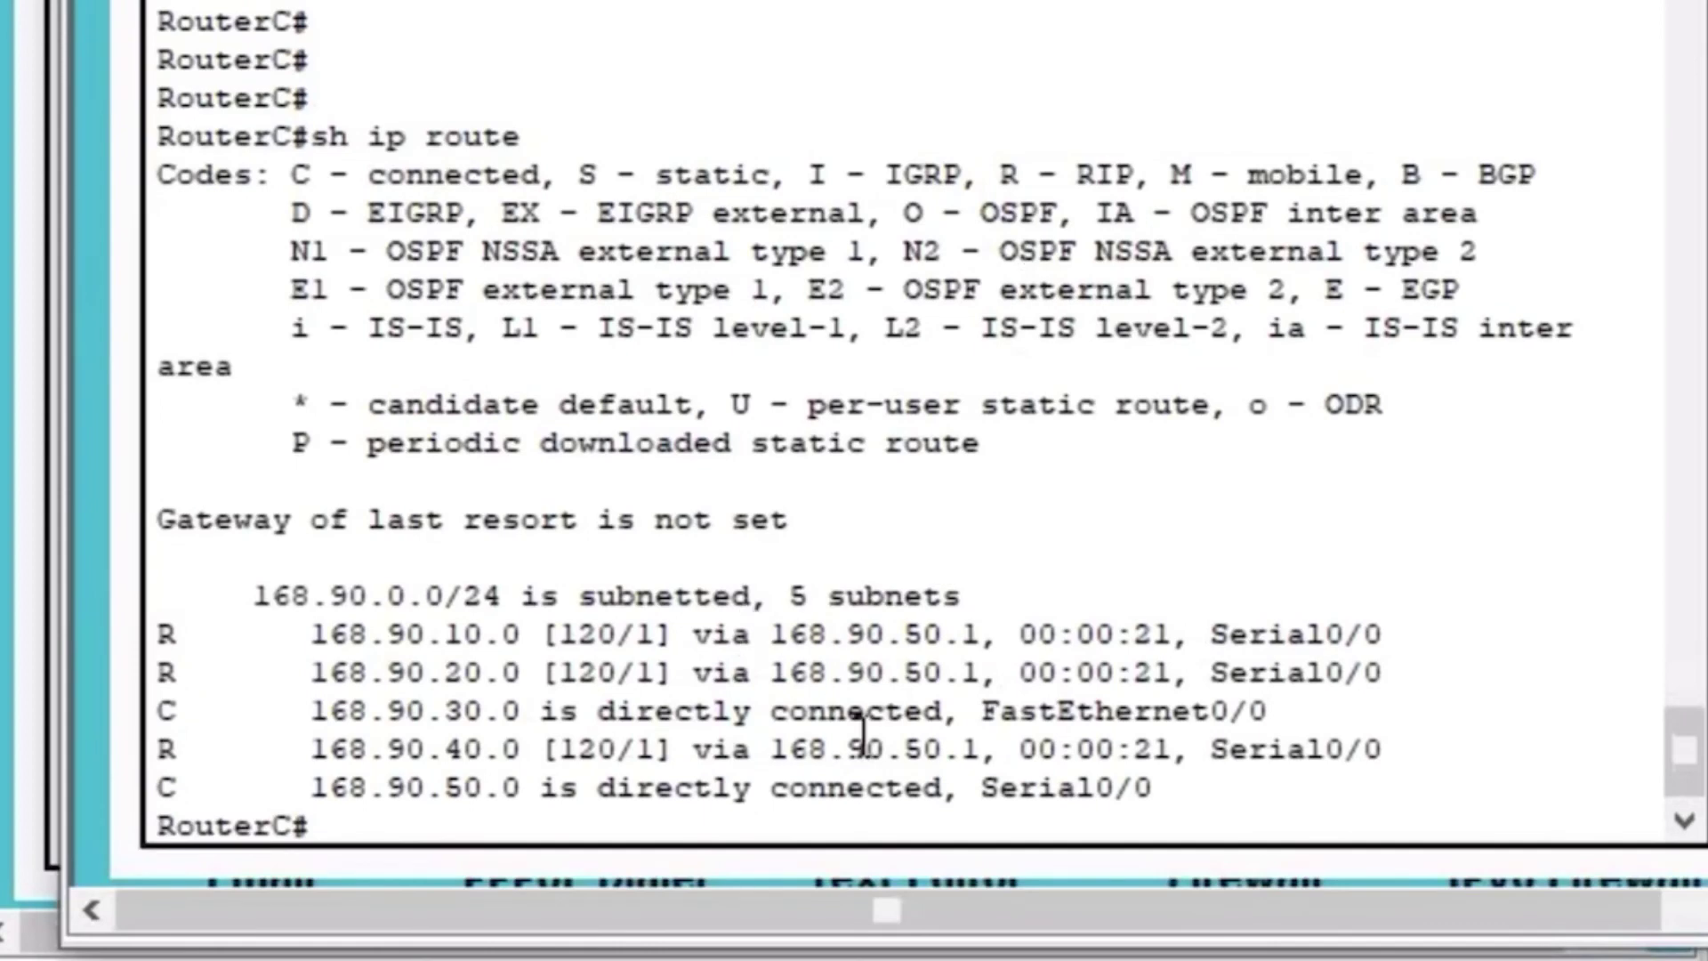
key("Up")
key("Return")
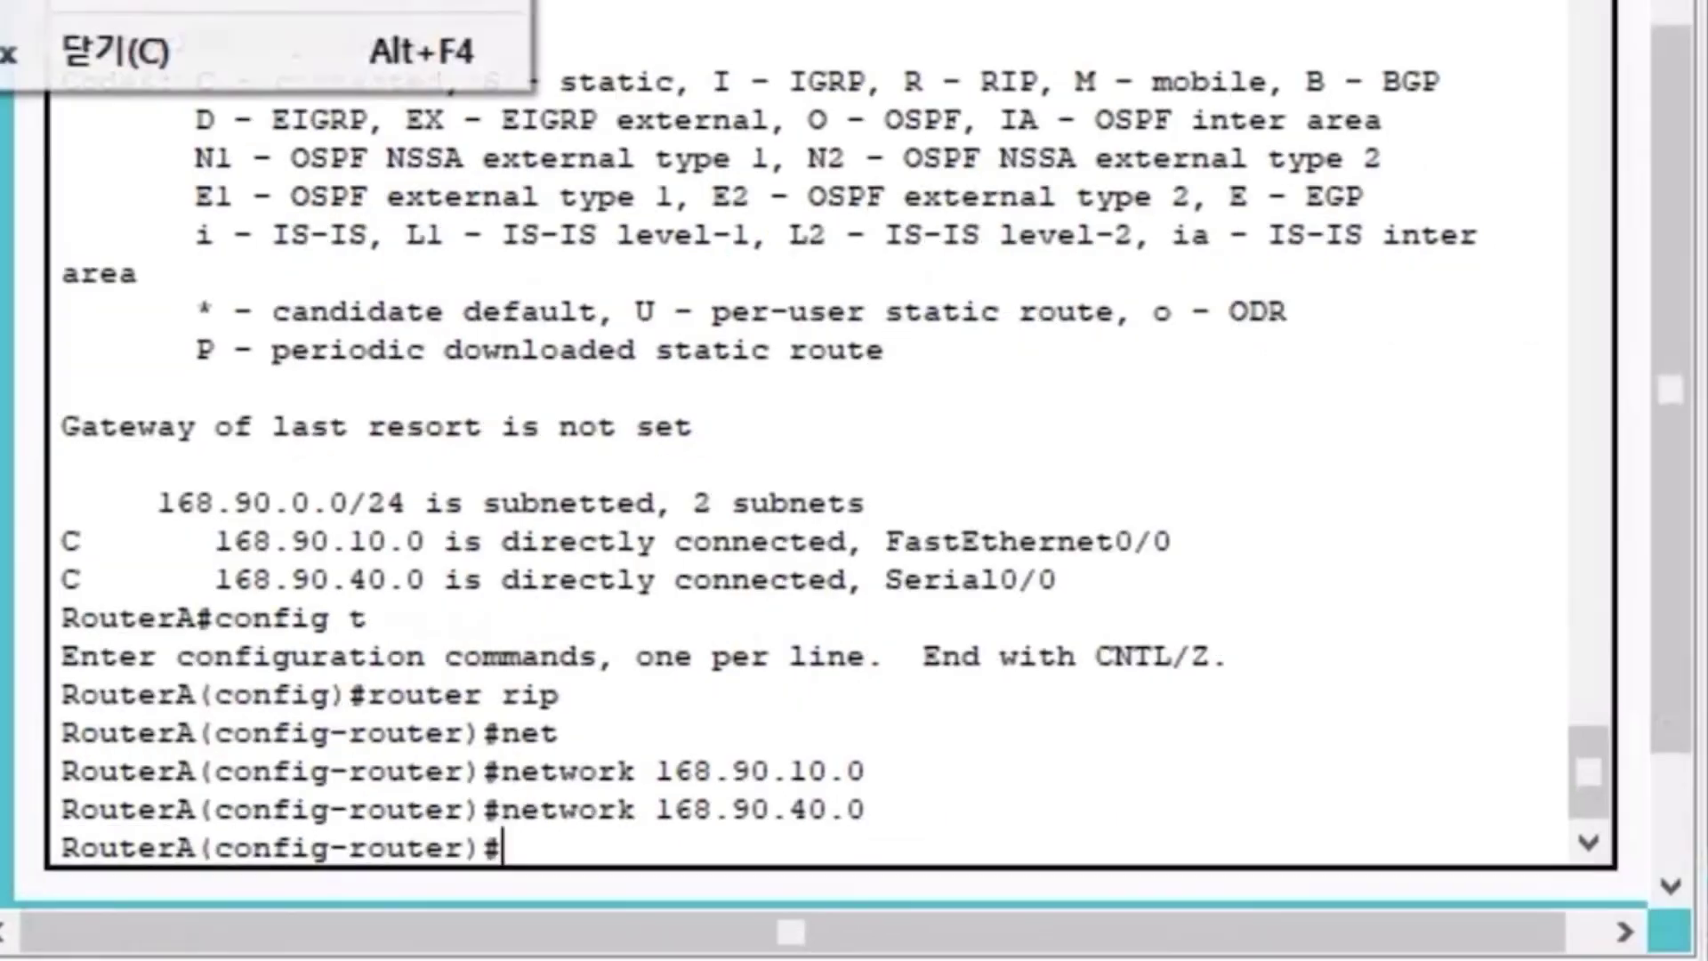
- Switch to RouterA, leave configuration mode, and display its routing table with sh ip route
left_click(1359, 564)
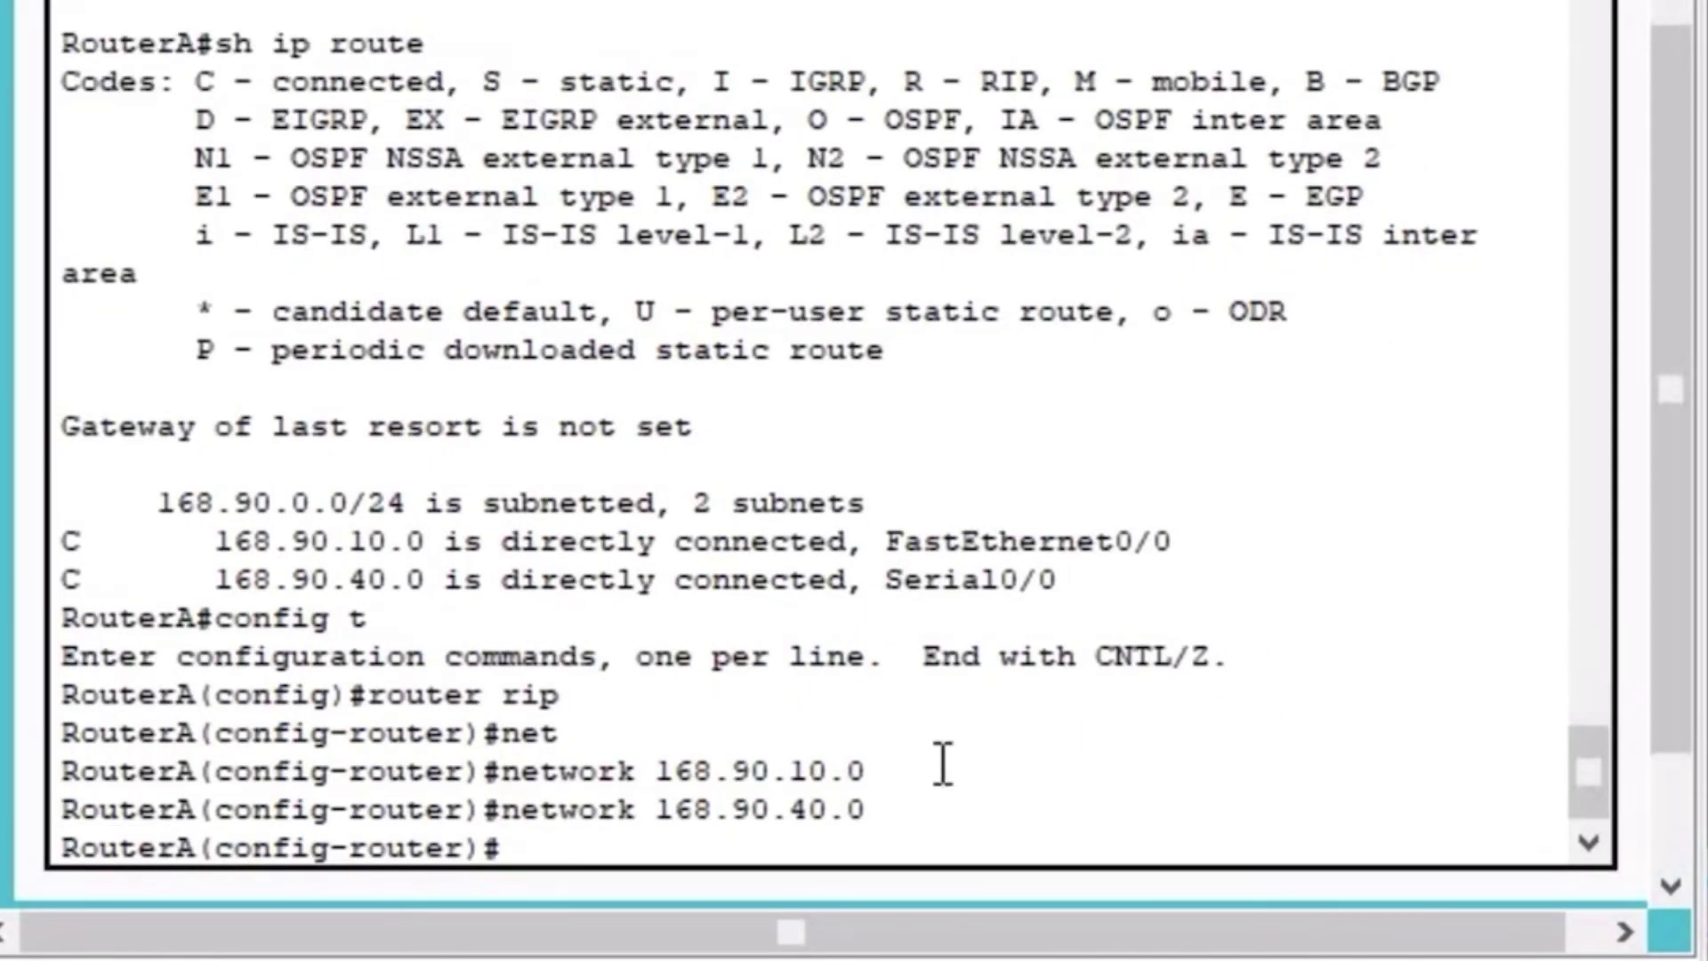
key("ctrl+z")
type("sh ip route")
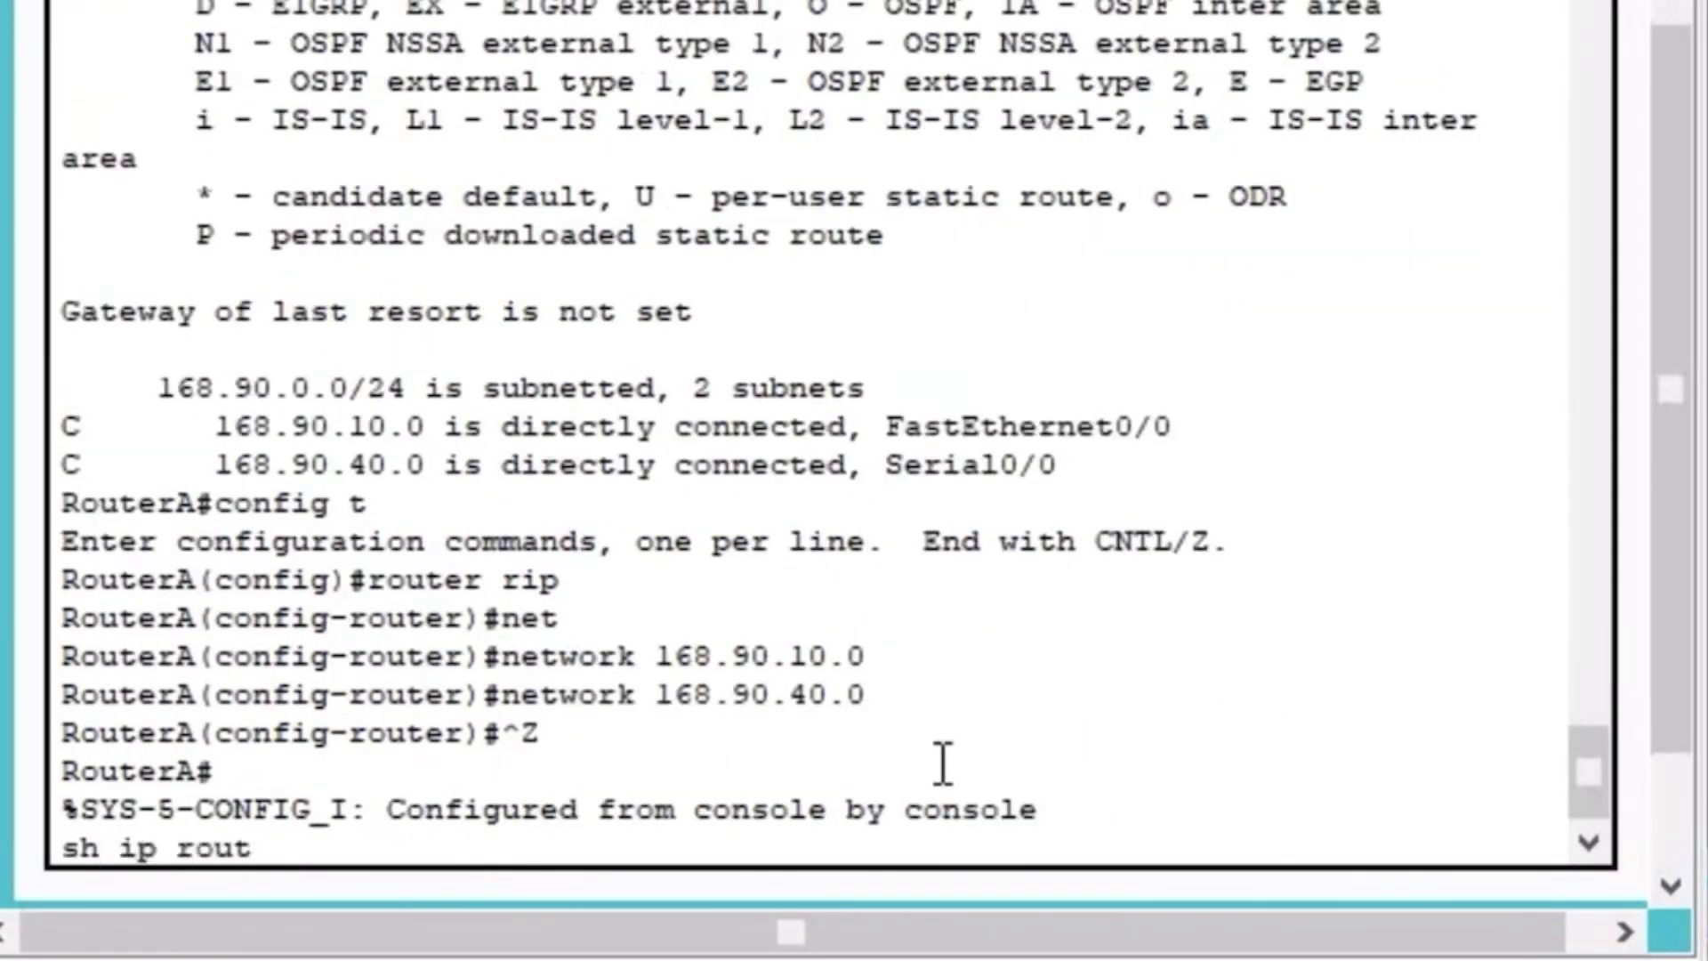
key("Return")
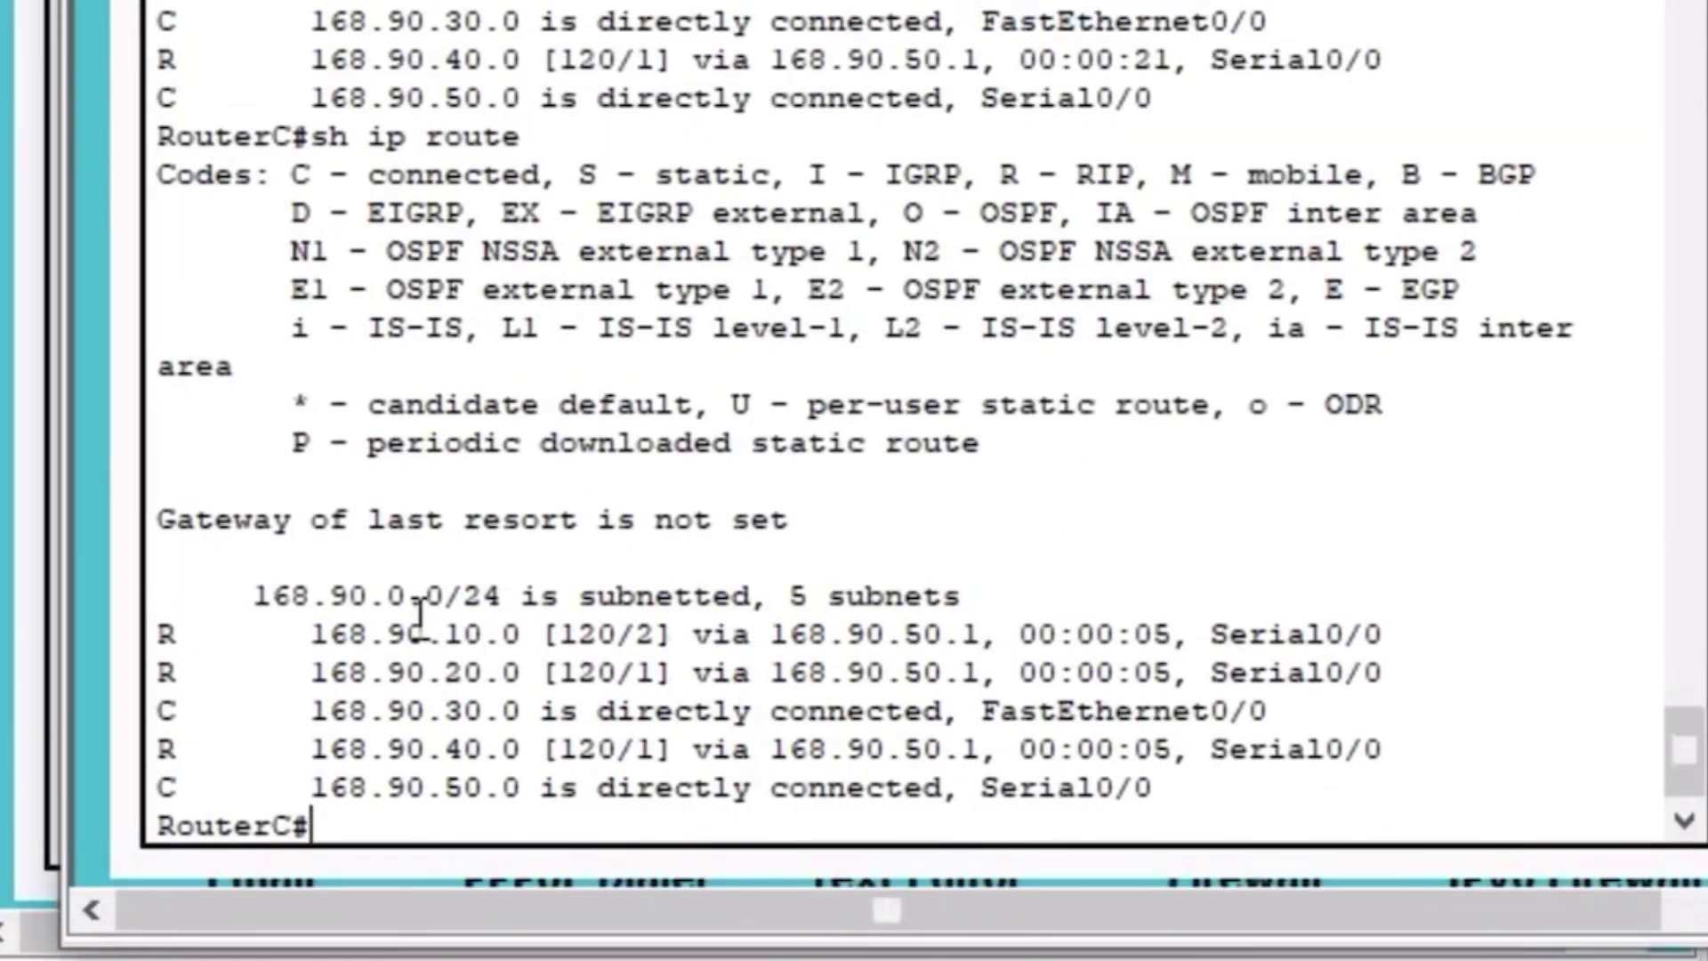
- Examine the route codes, administrative distances, hop counts, next-hop addresses and outgoing interfaces in RouterC's routing table
left_click_drag(405, 635, 641, 613)
left_click(644, 614)
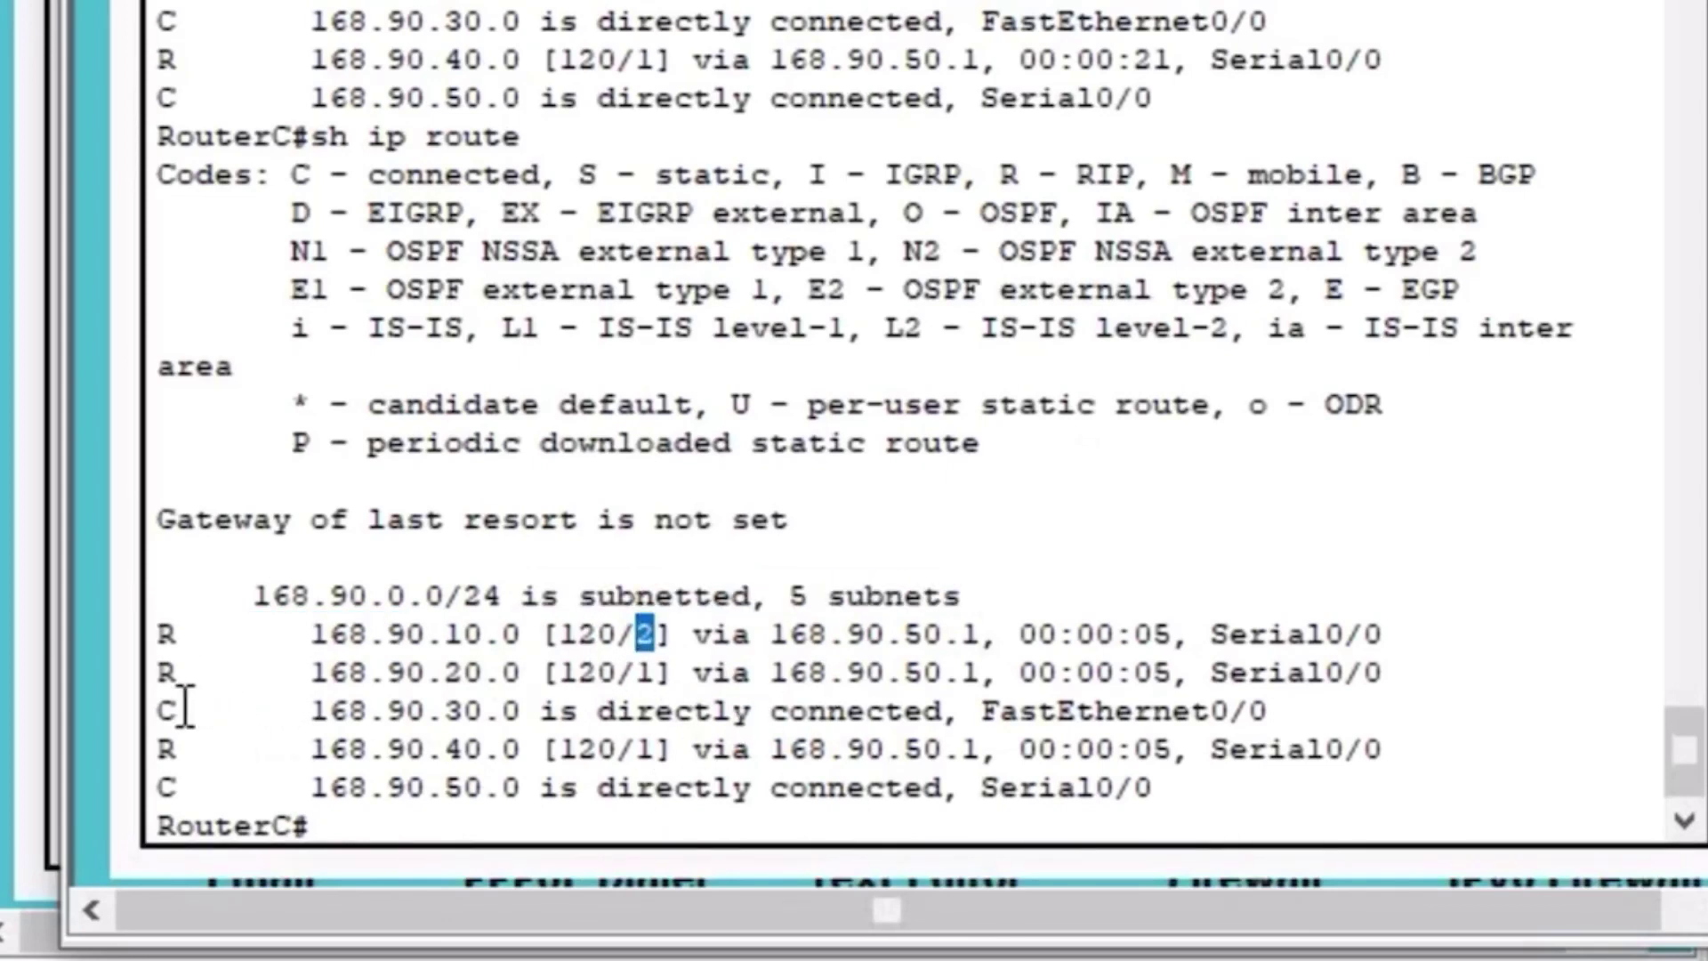
left_click_drag(188, 709, 156, 711)
left_click_drag(188, 786, 158, 788)
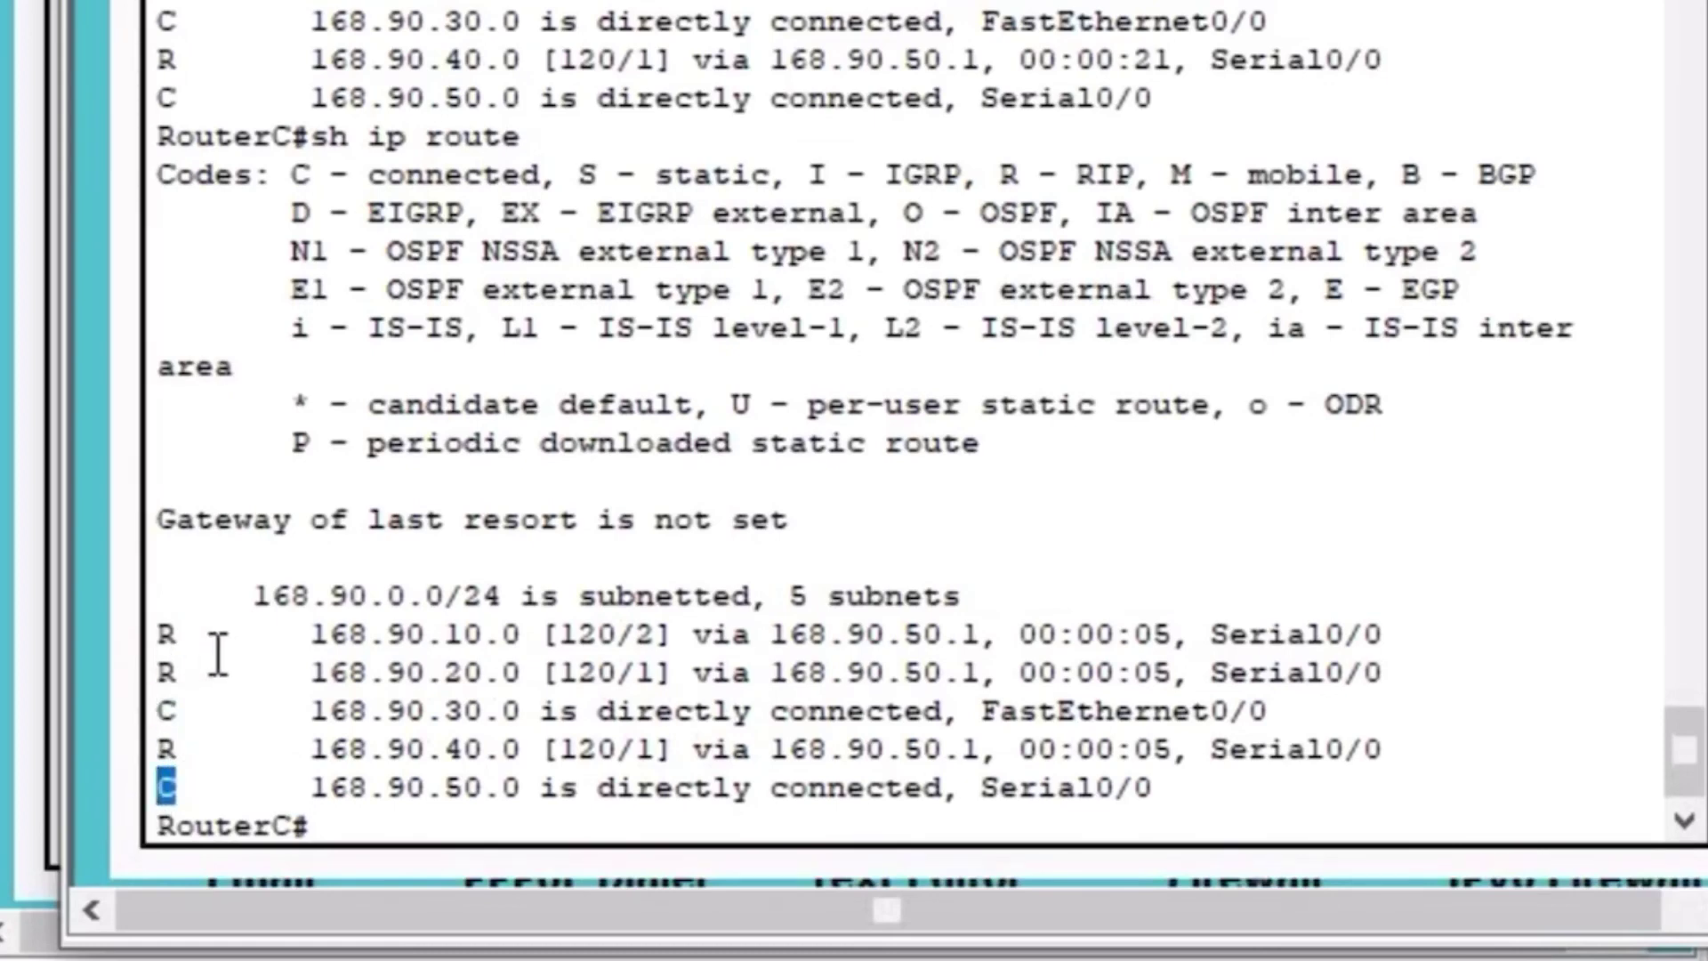
left_click_drag(671, 685, 550, 674)
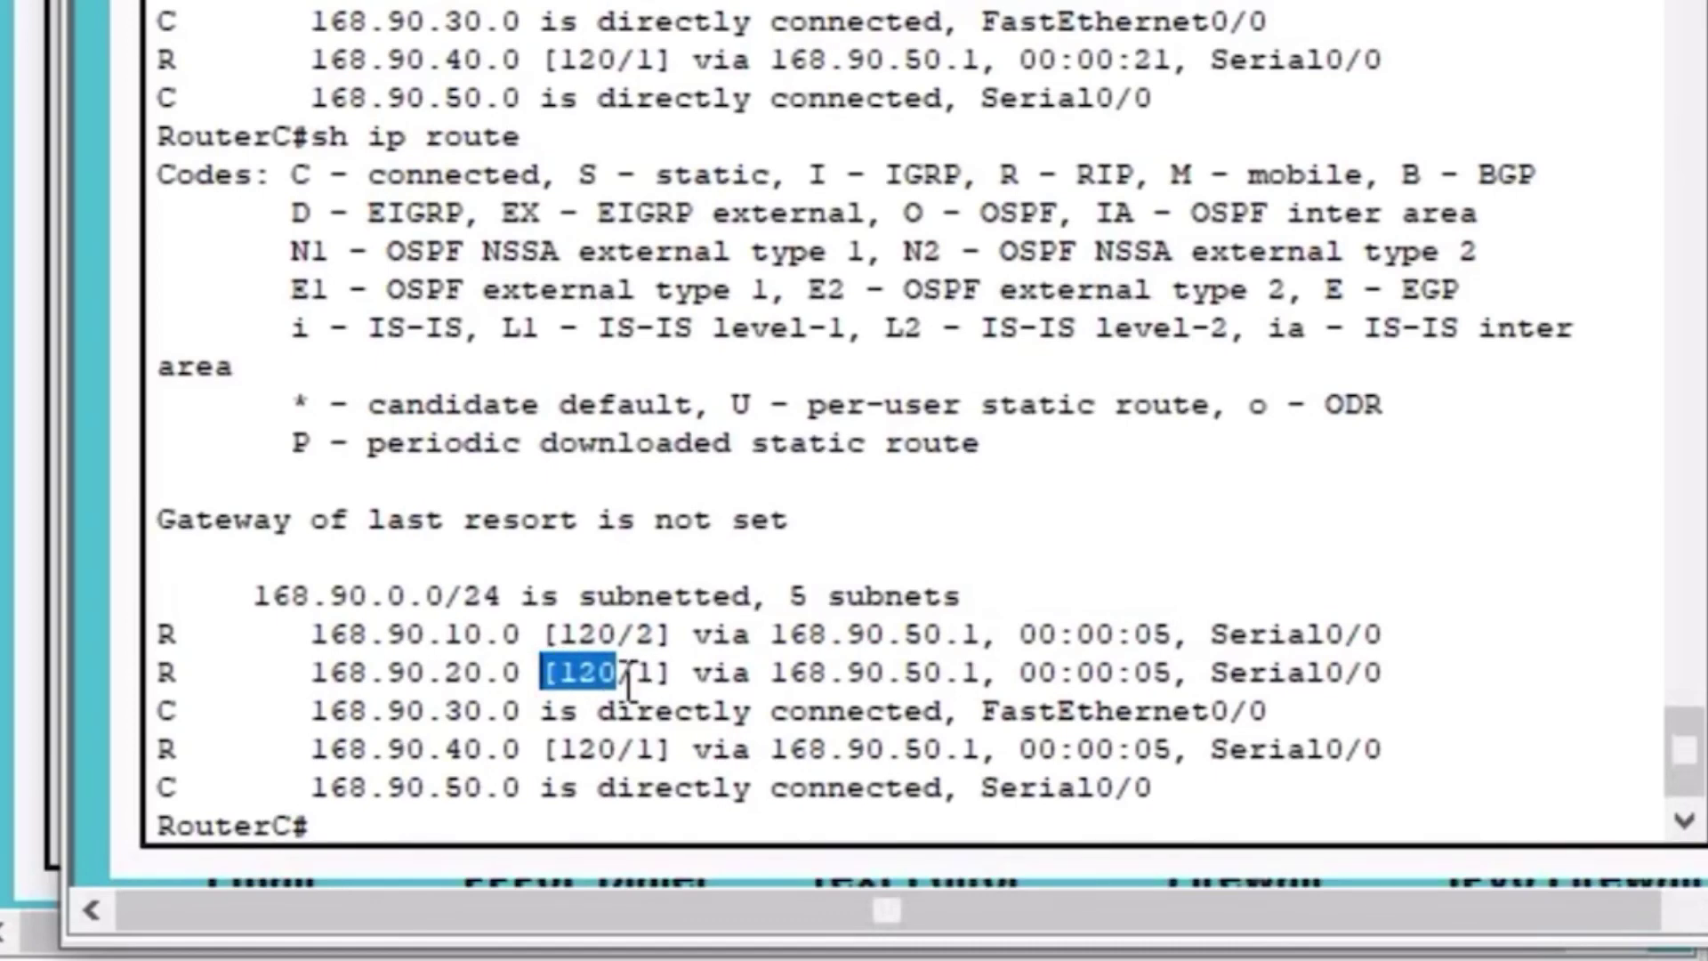
left_click_drag(654, 680, 644, 700)
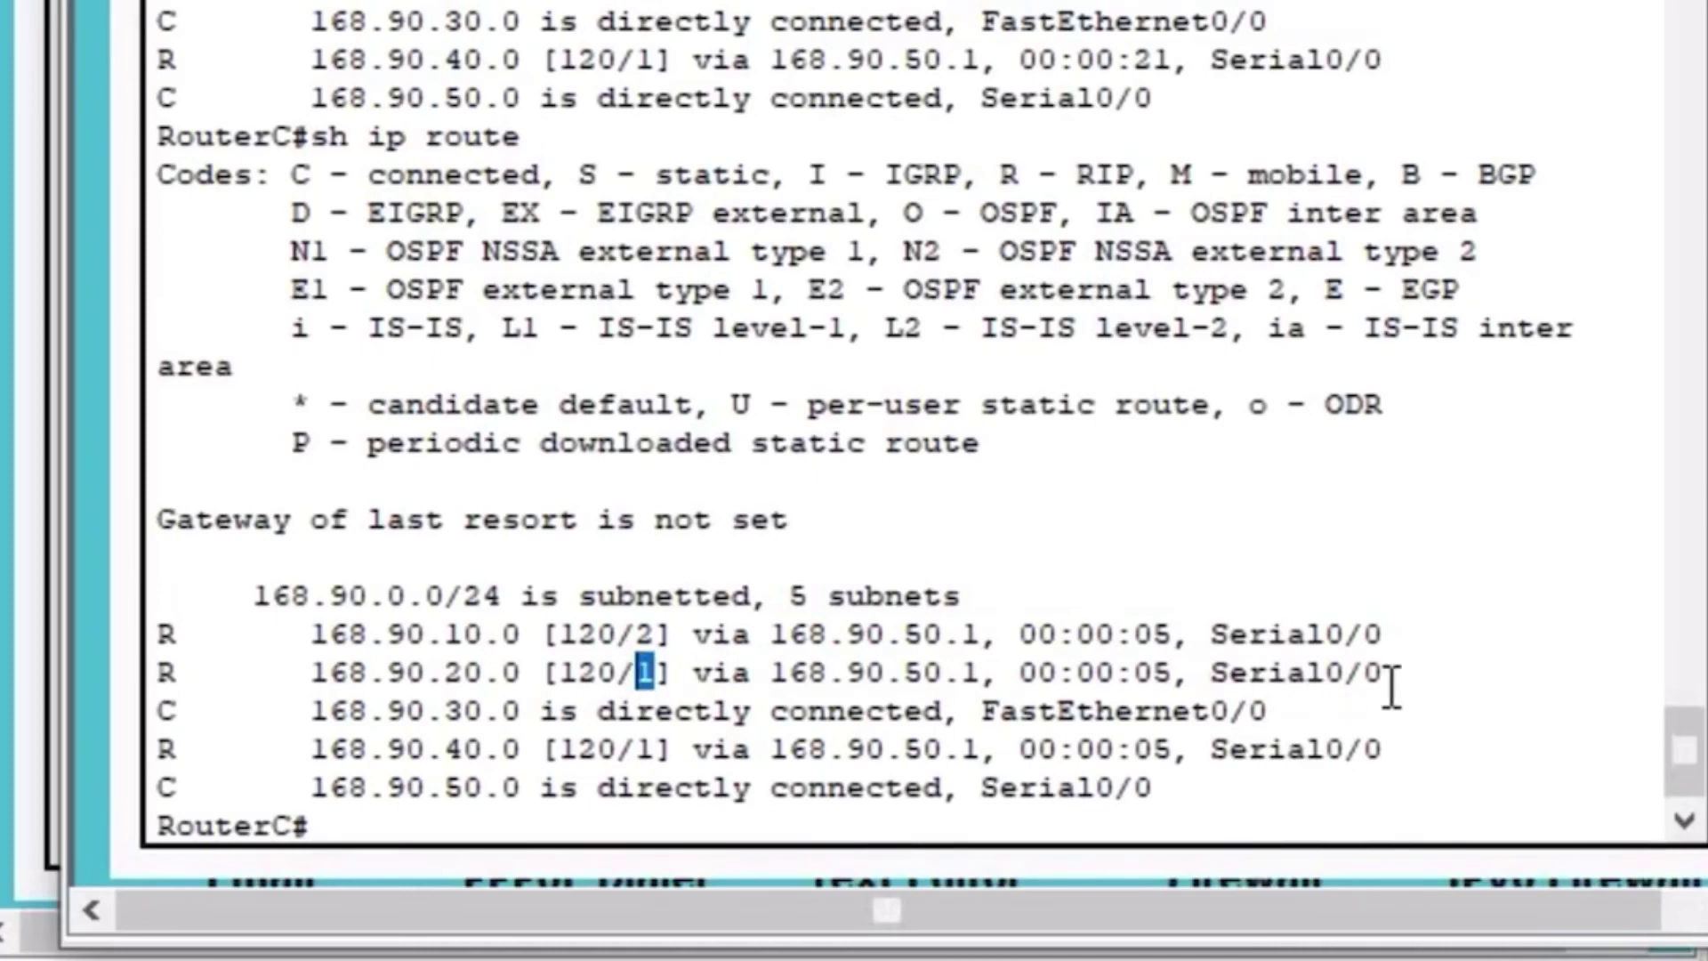
left_click_drag(1414, 682, 1211, 683)
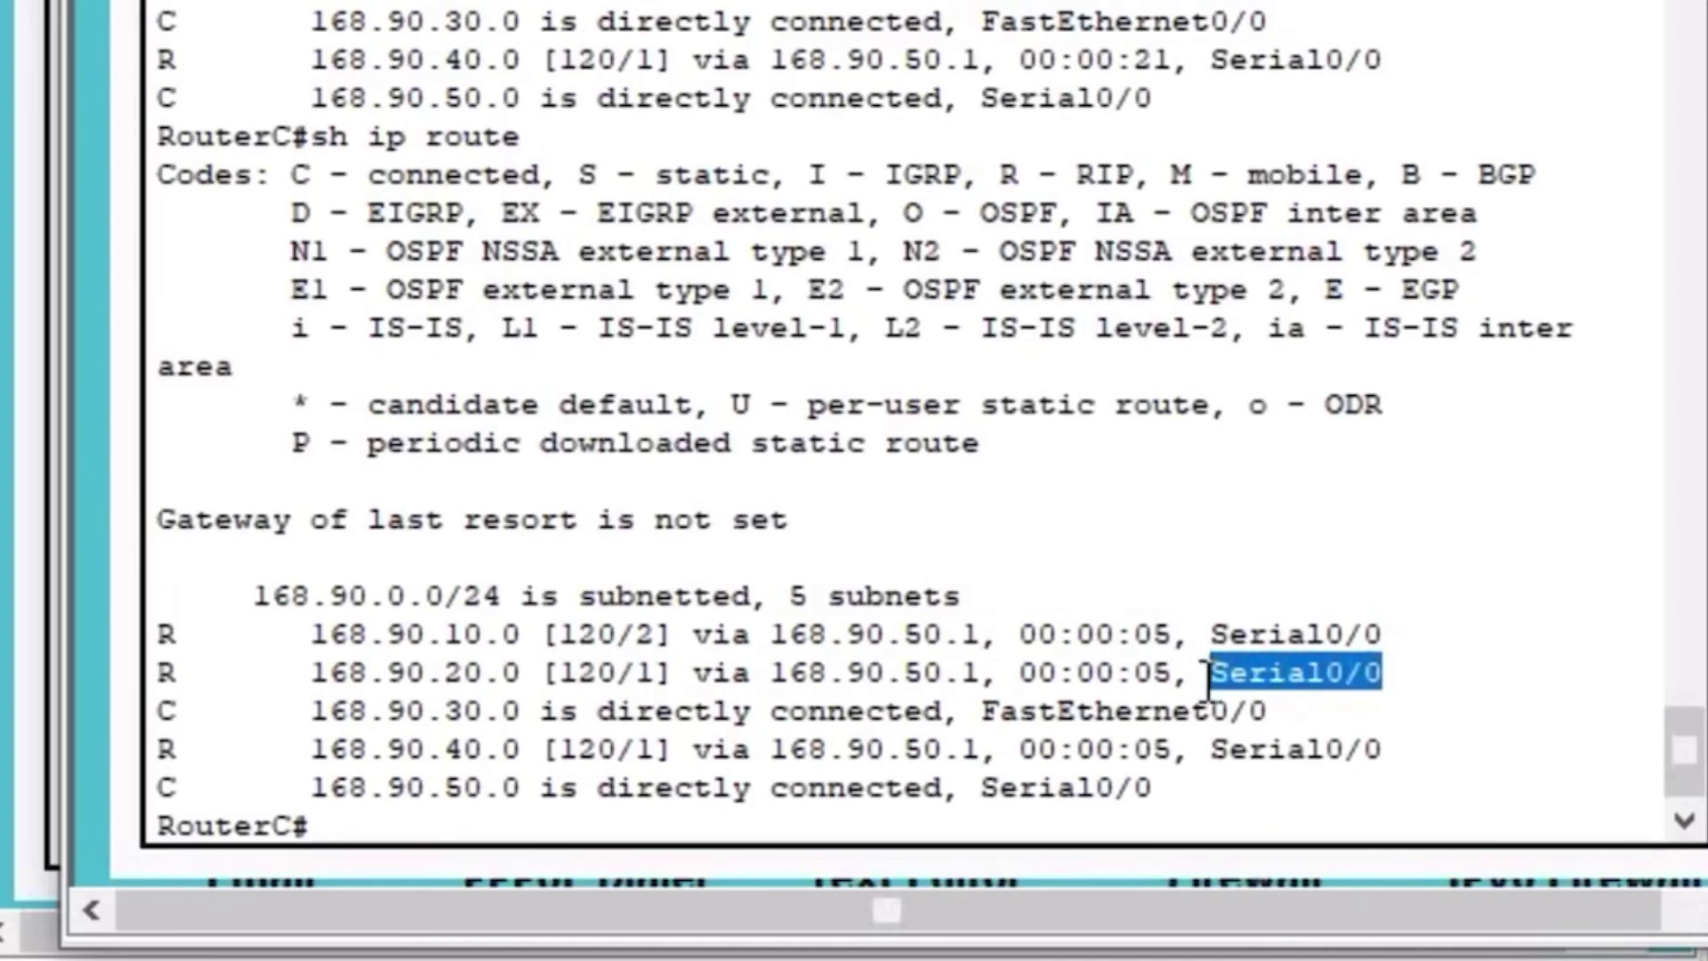
left_click_drag(983, 681, 753, 681)
left_click_drag(1399, 682, 1208, 682)
left_click_drag(982, 681, 758, 681)
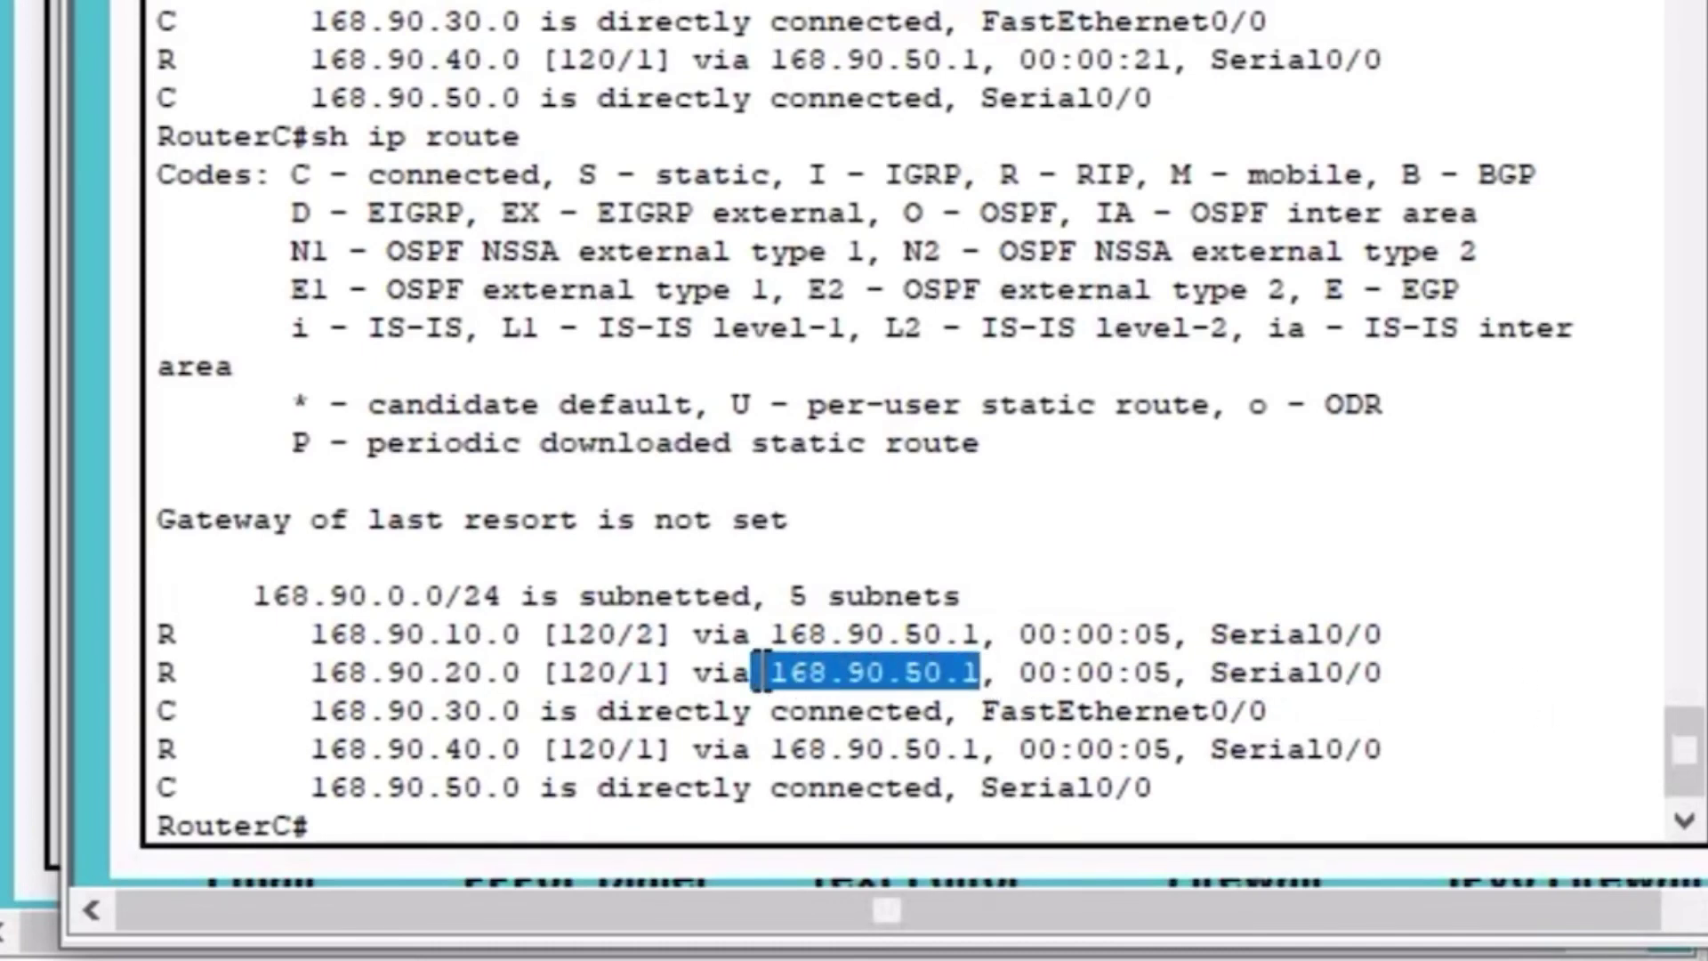
left_click_drag(659, 656, 636, 635)
left_click(677, 655)
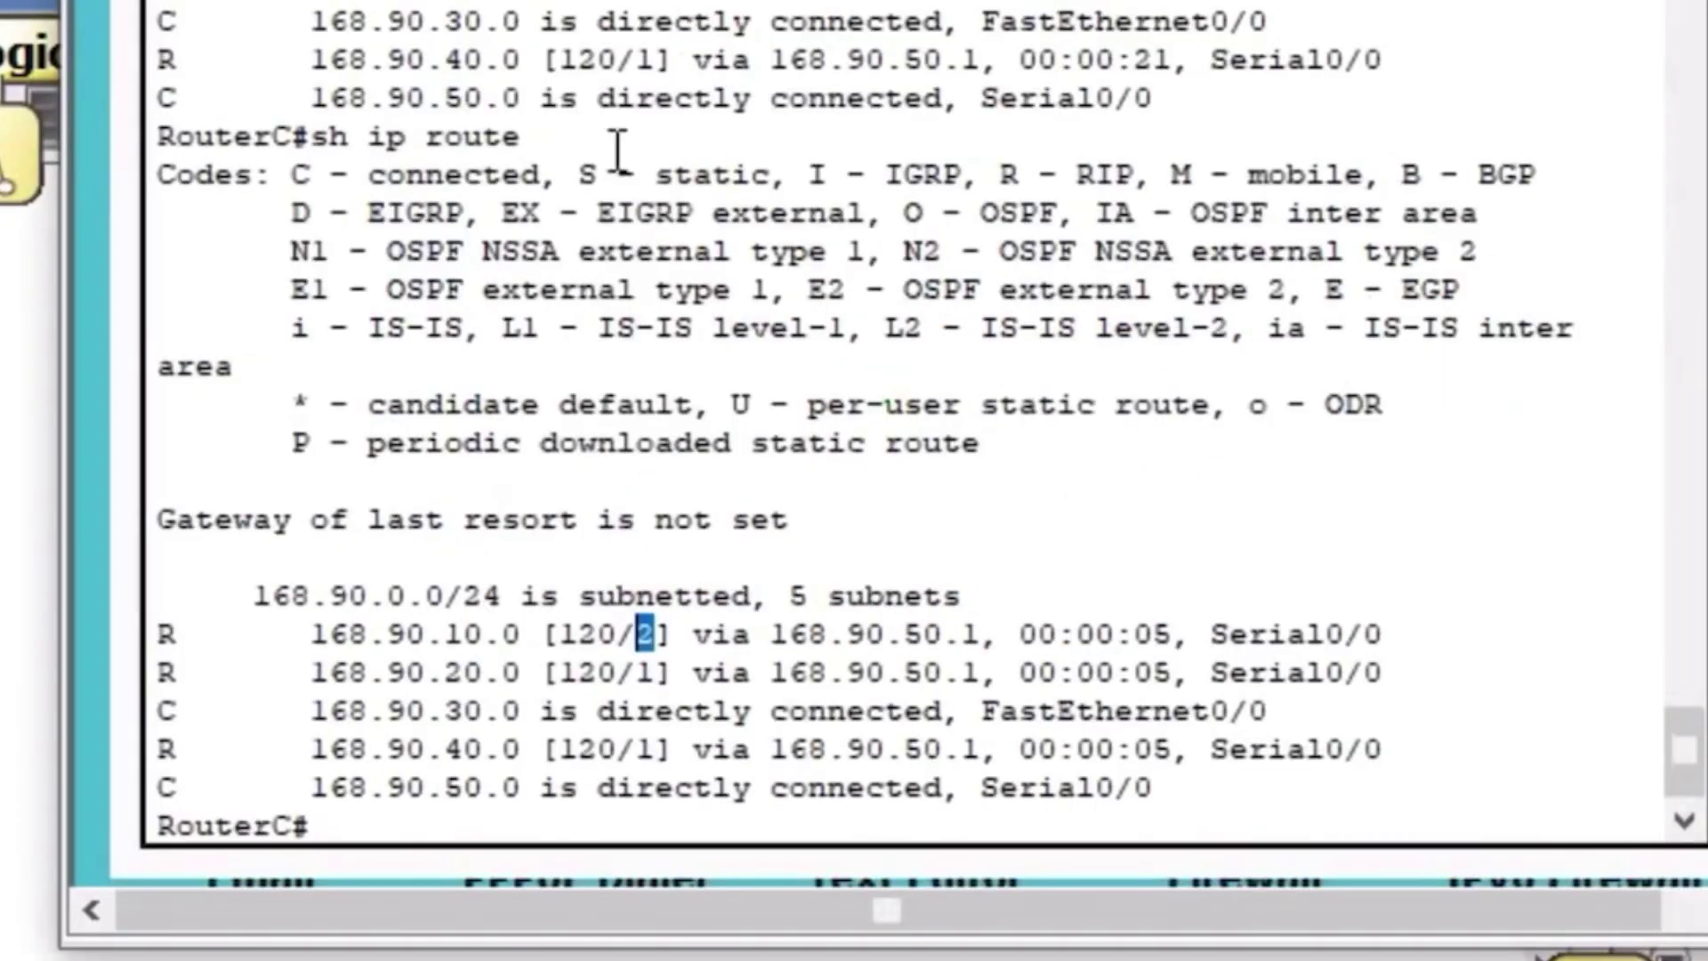
scroll(1009, 580, "down", 1)
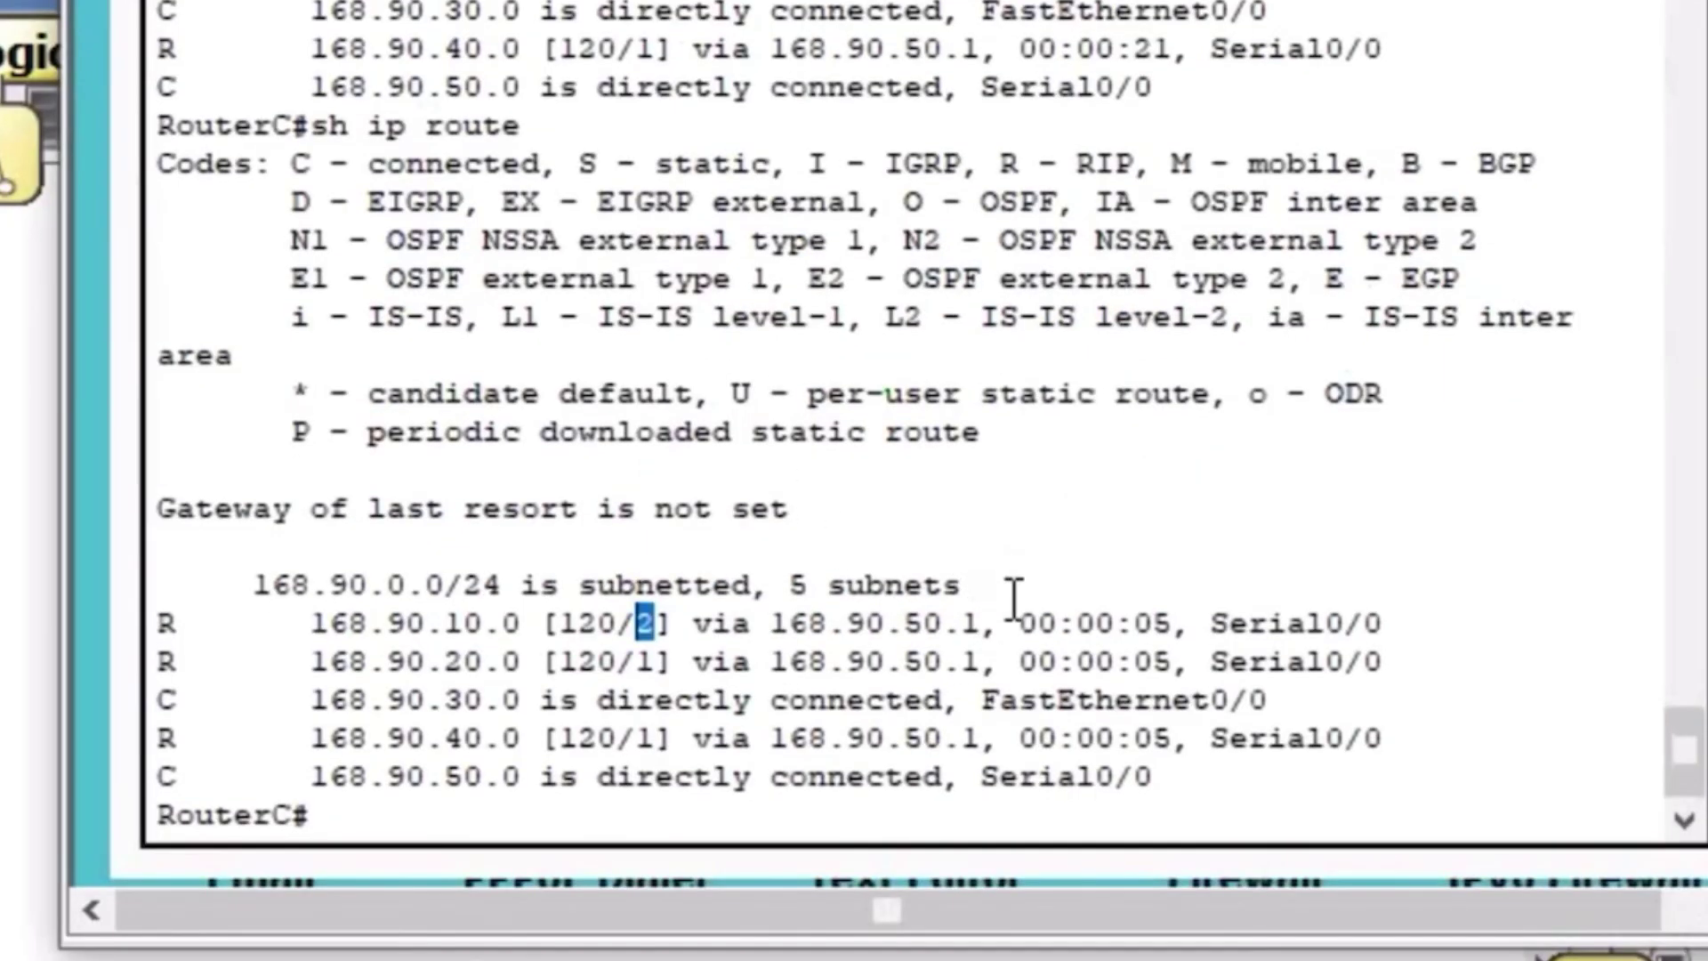